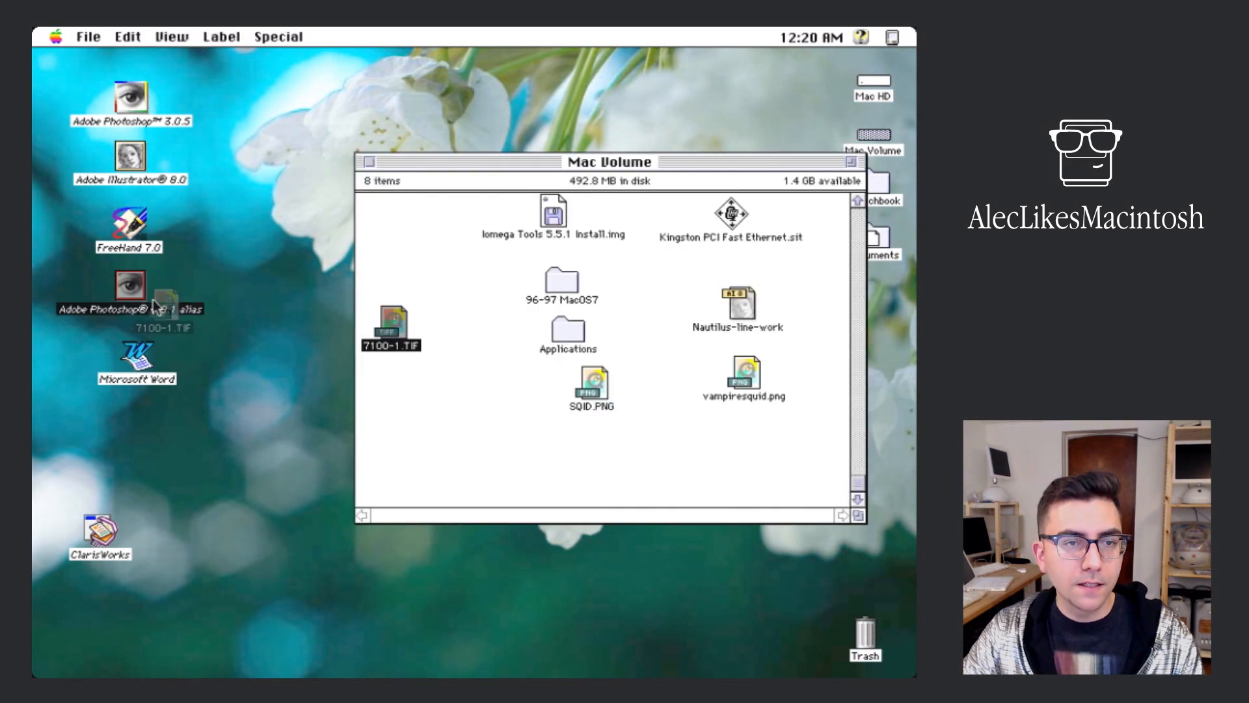
Step: Open 7100-1.TIF from the Mac Volume in Adobe Photoshop and display it in full-screen mode with the menu bar
left_click_drag(130, 289, 128, 291)
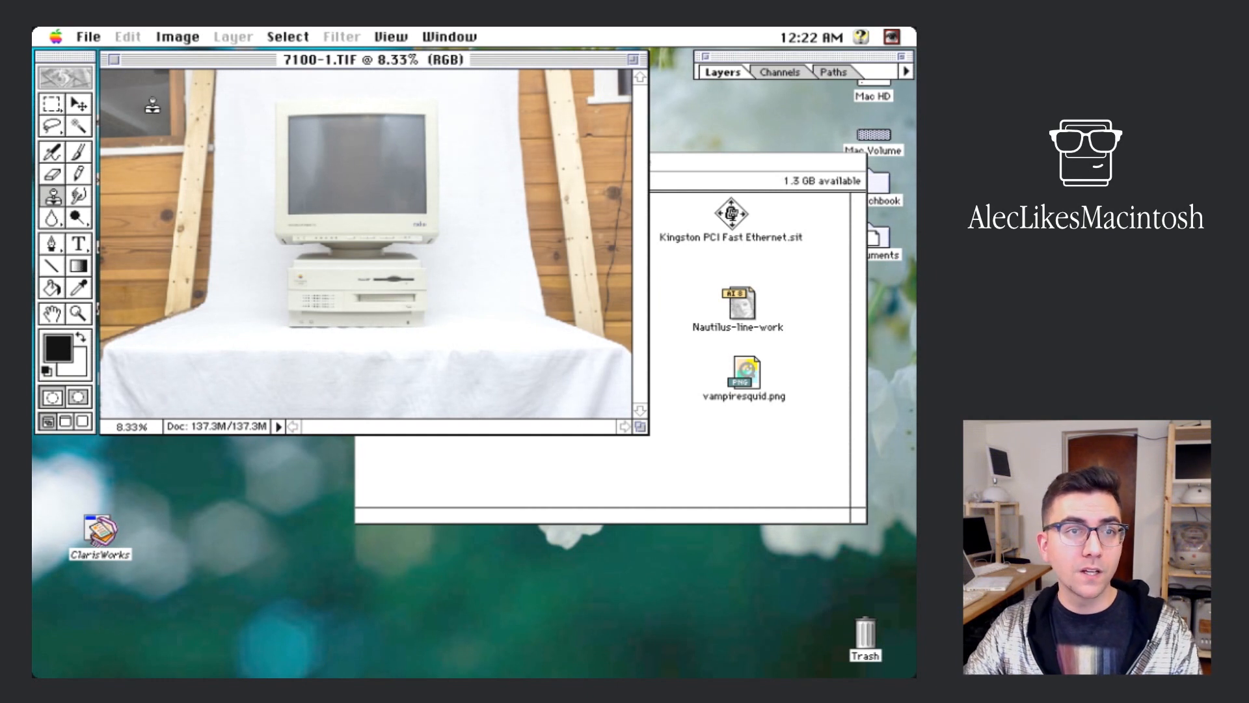
left_click(75, 111)
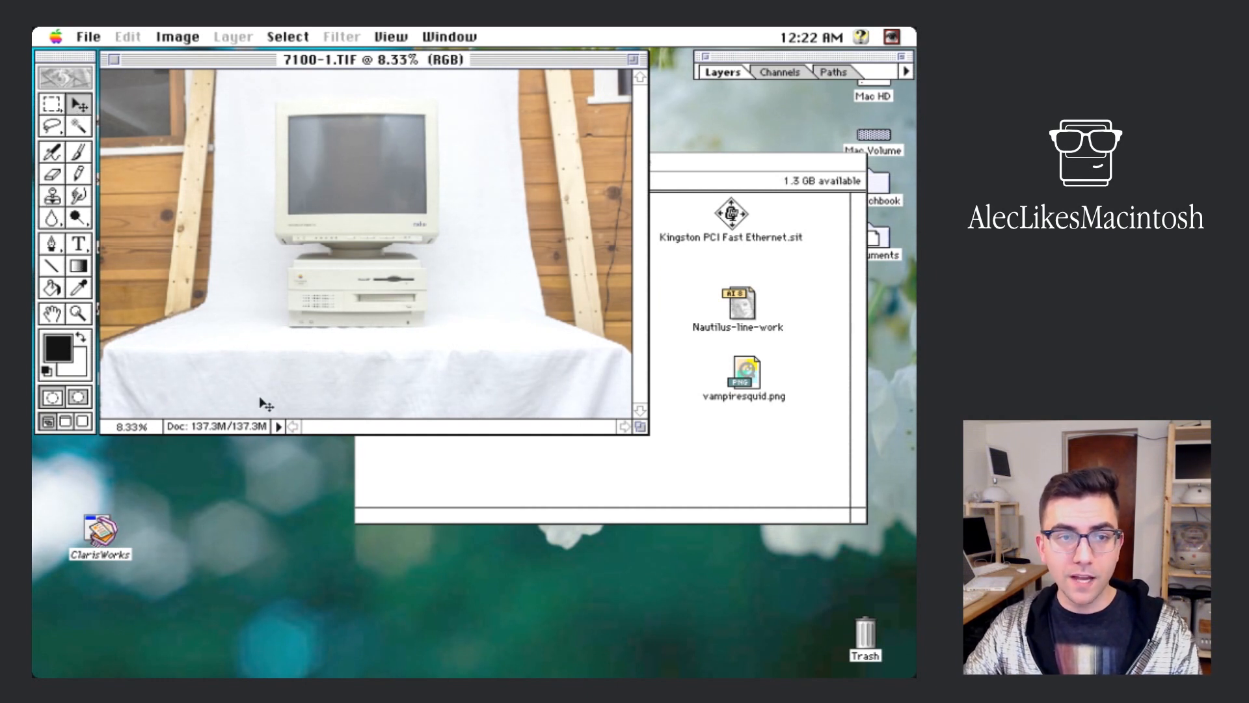
left_click(65, 423)
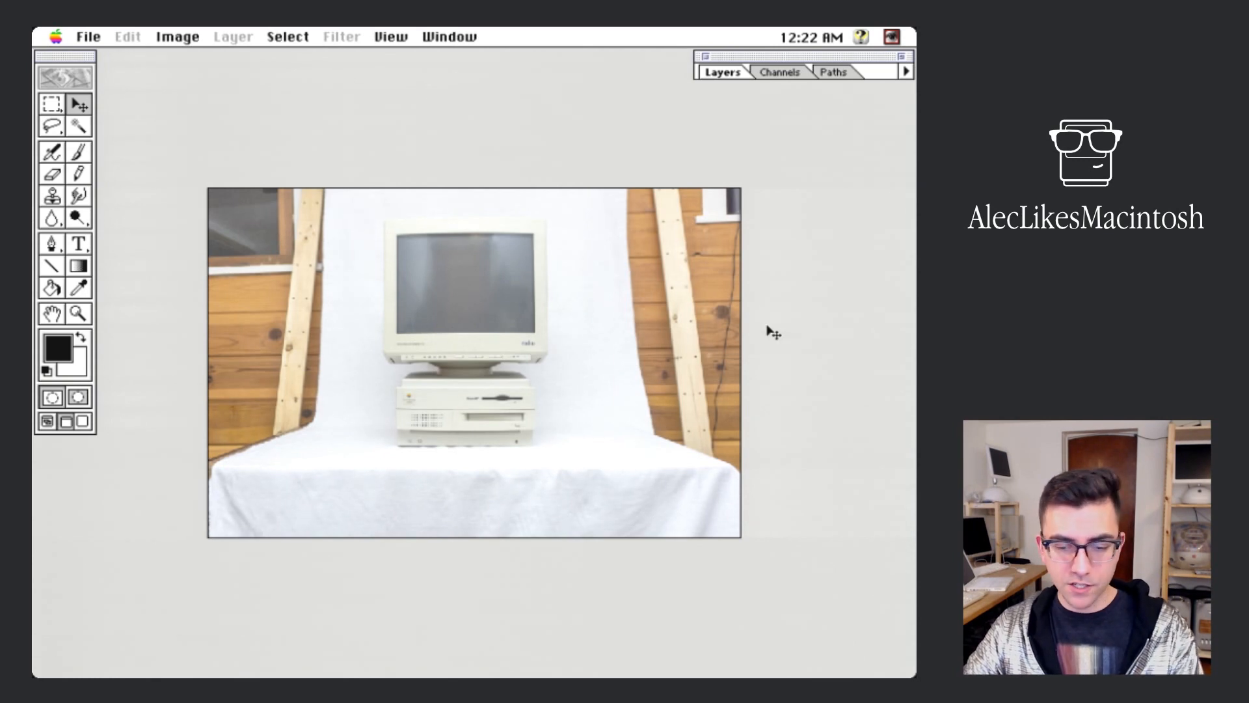
Step: Examine the monitor in the photo up close, including its casing, the screen surface and the lower bezel
key("super+plus")
key("super+plus")
key("super+plus")
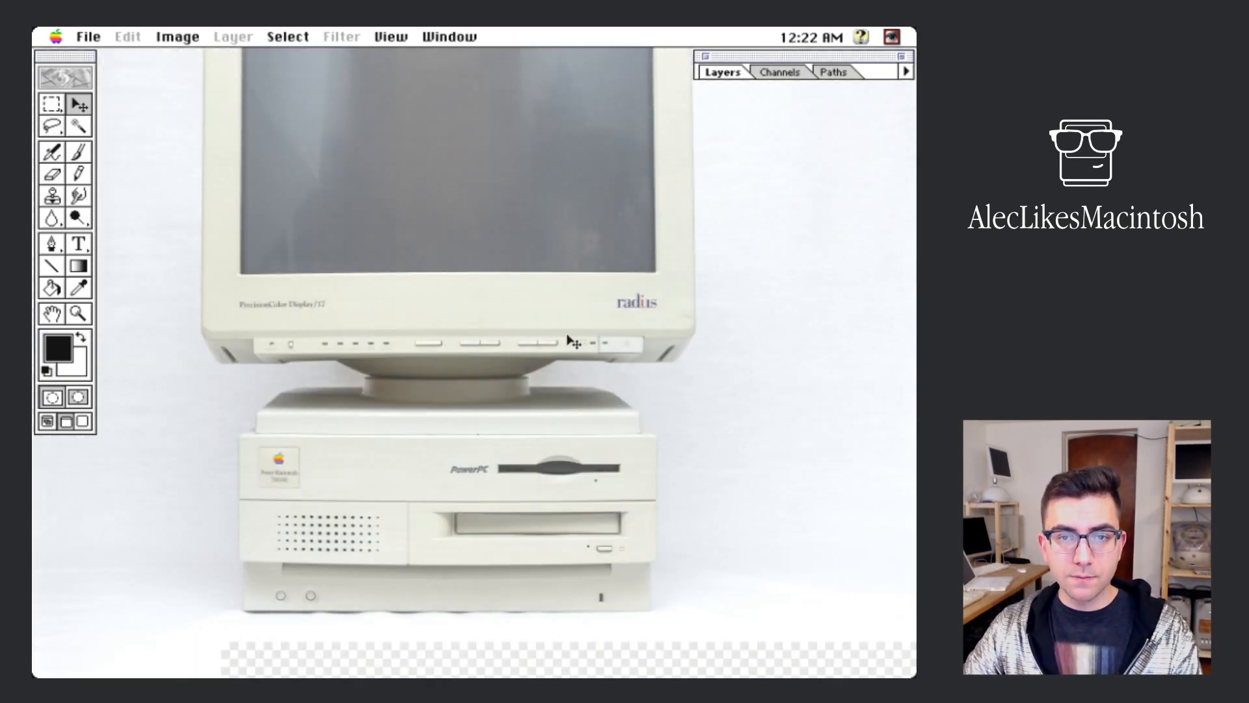
left_click_drag(510, 357, 551, 446)
left_click_drag(572, 381, 403, 476)
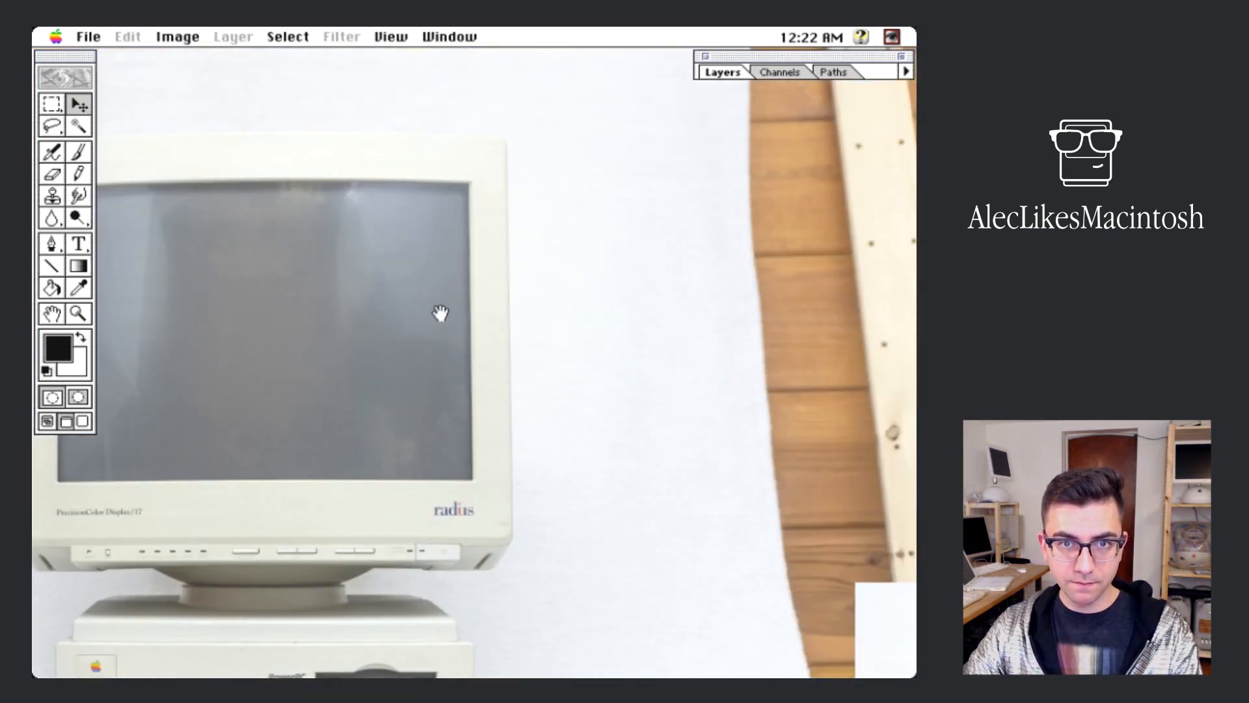
left_click_drag(441, 313, 580, 319)
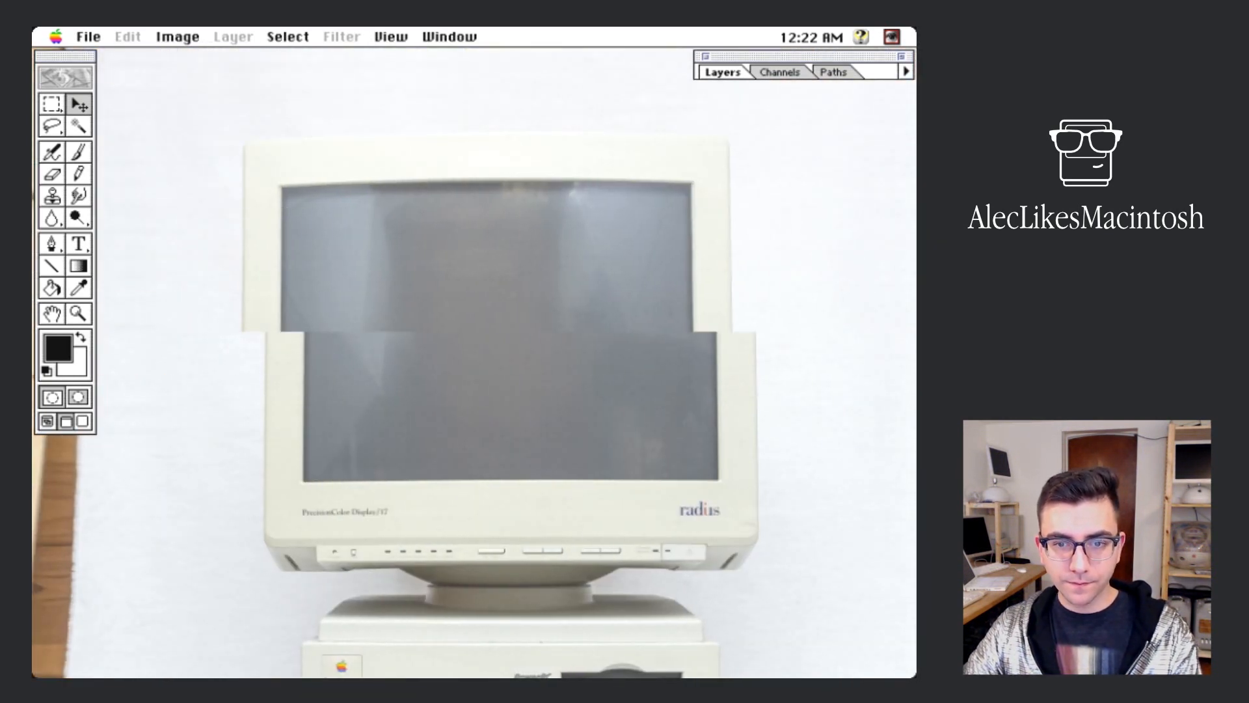
key("super+equal")
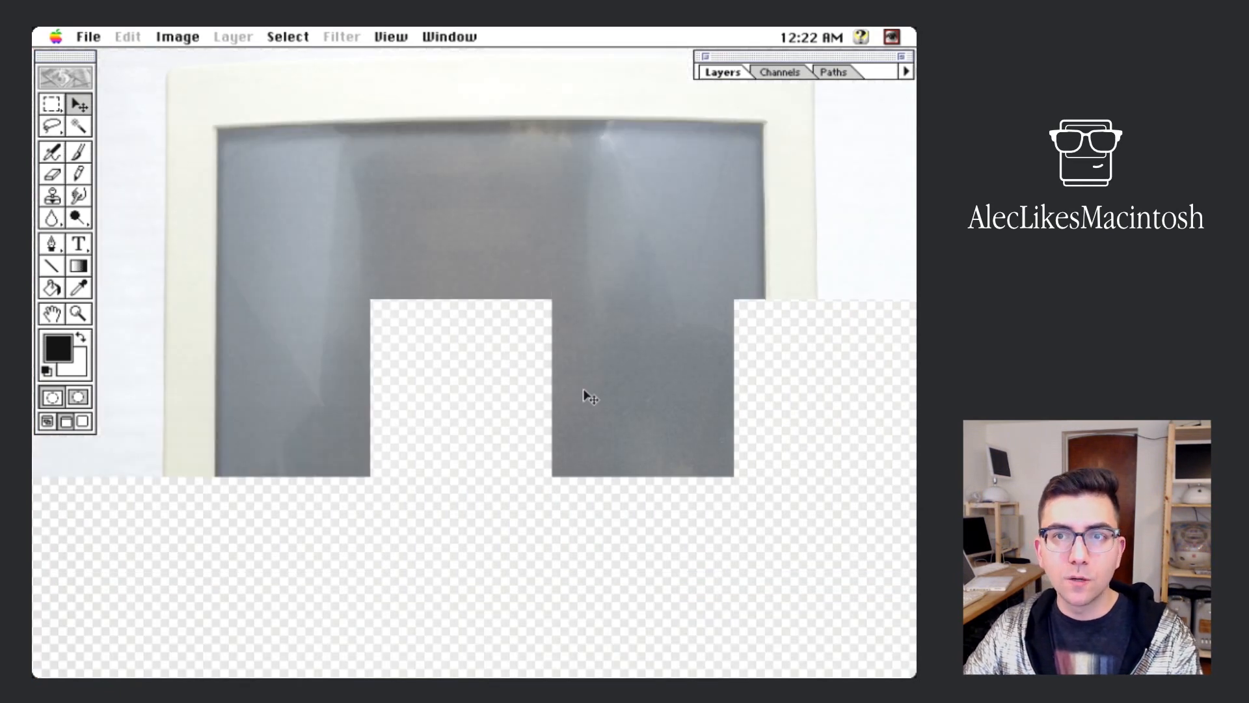
key("super+equal")
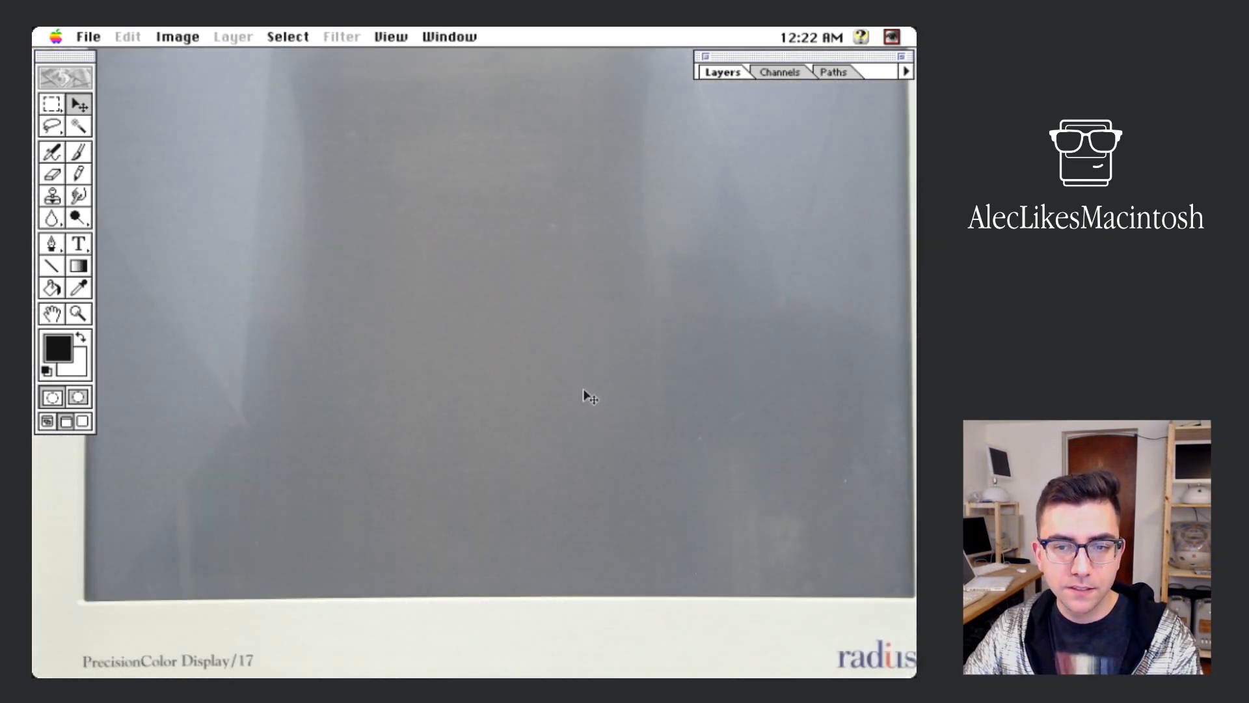
key("super+equal")
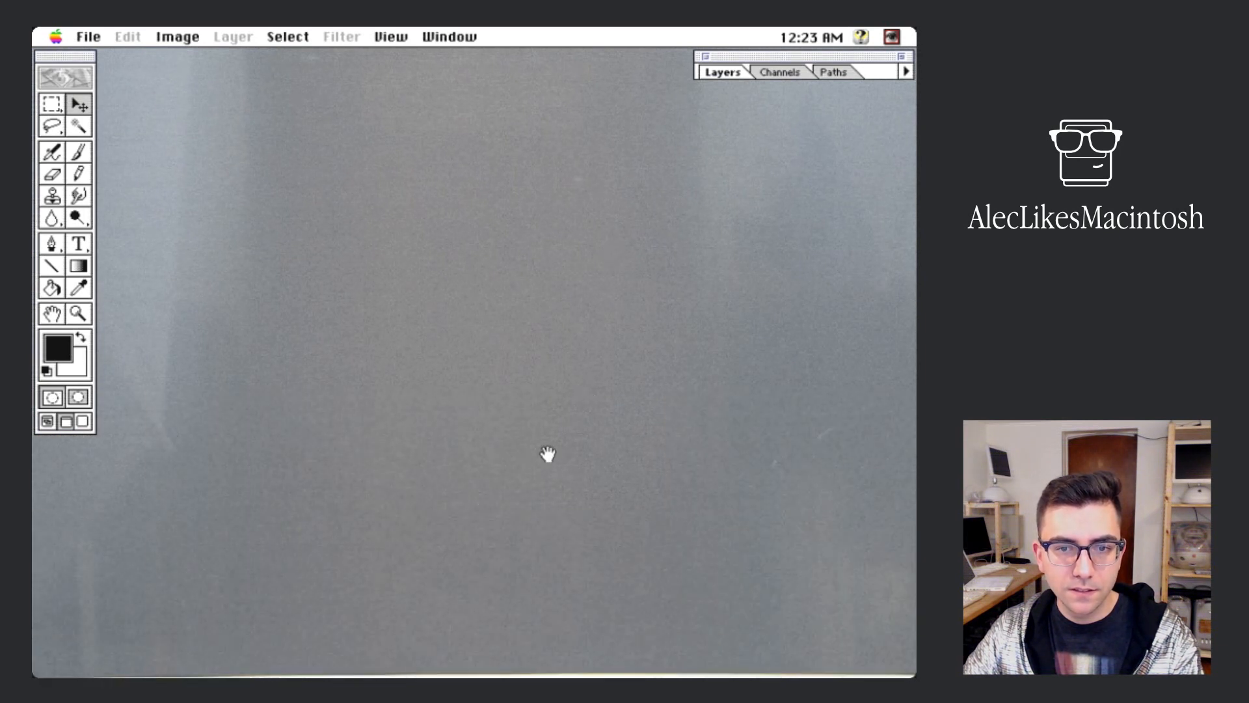
left_click_drag(548, 454, 608, 260)
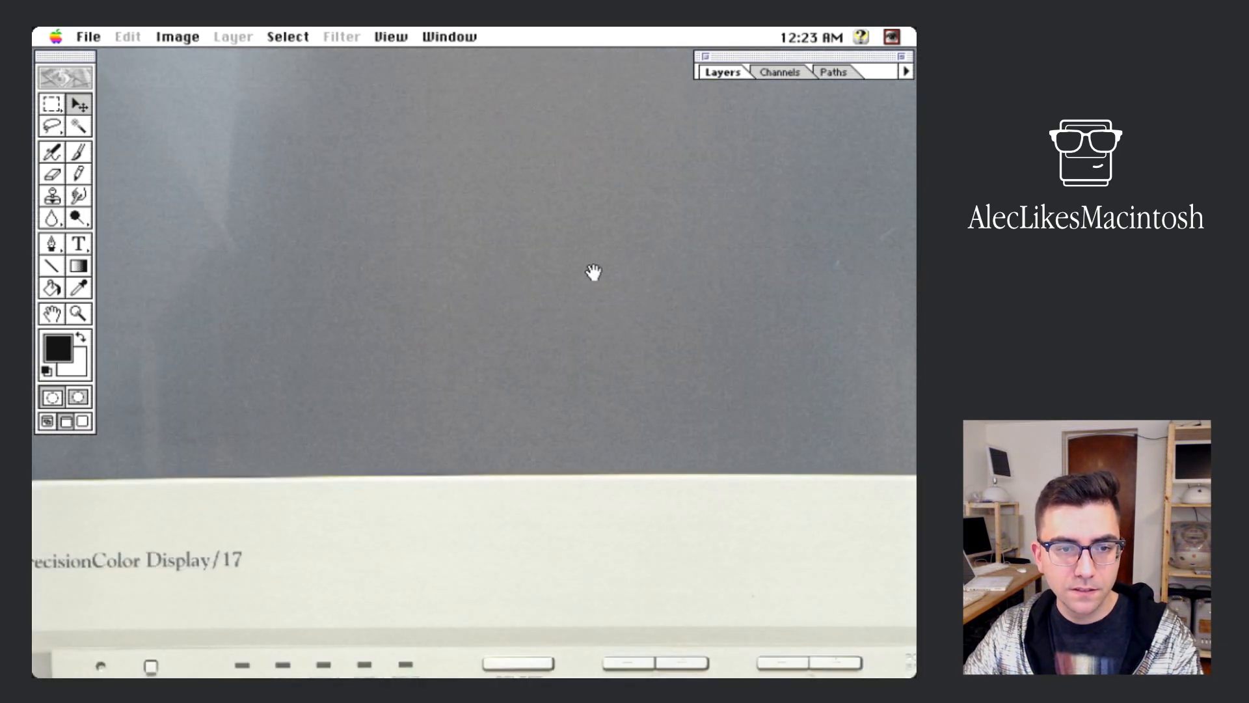
Step: View the photo in a standard window at 100%, and return it to full-screen mode with the menu bar
left_click(46, 423)
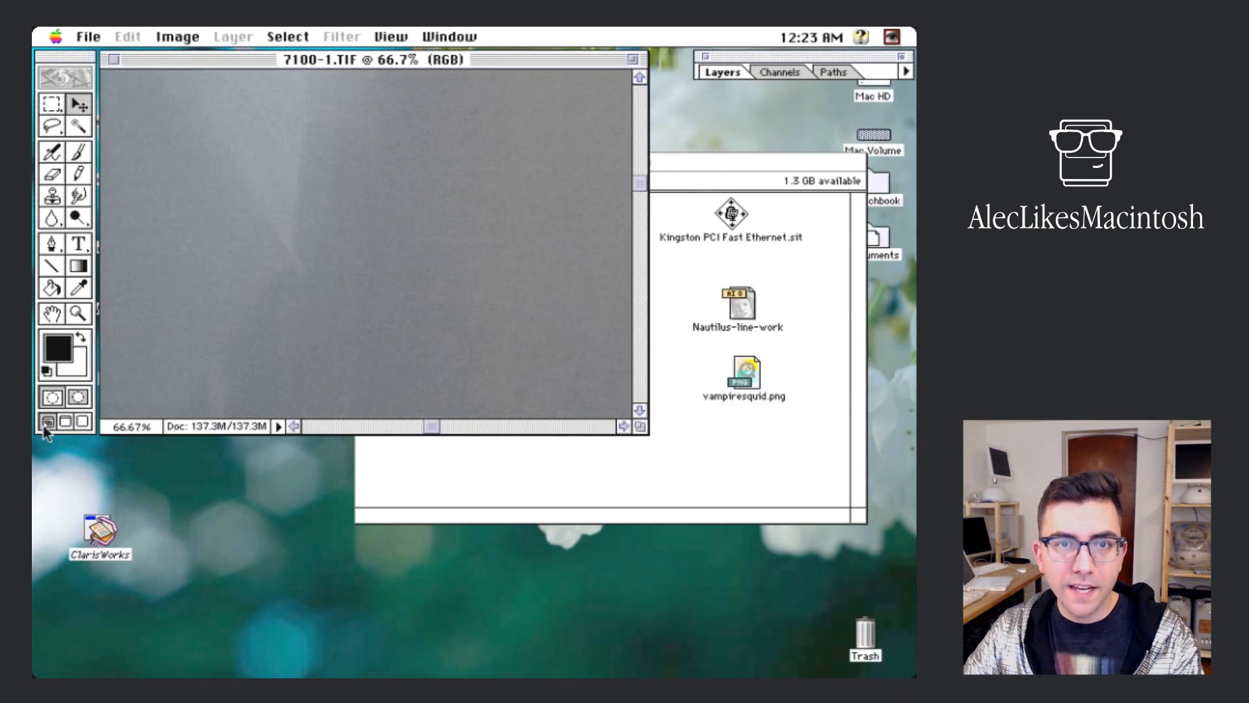
key("super+plus")
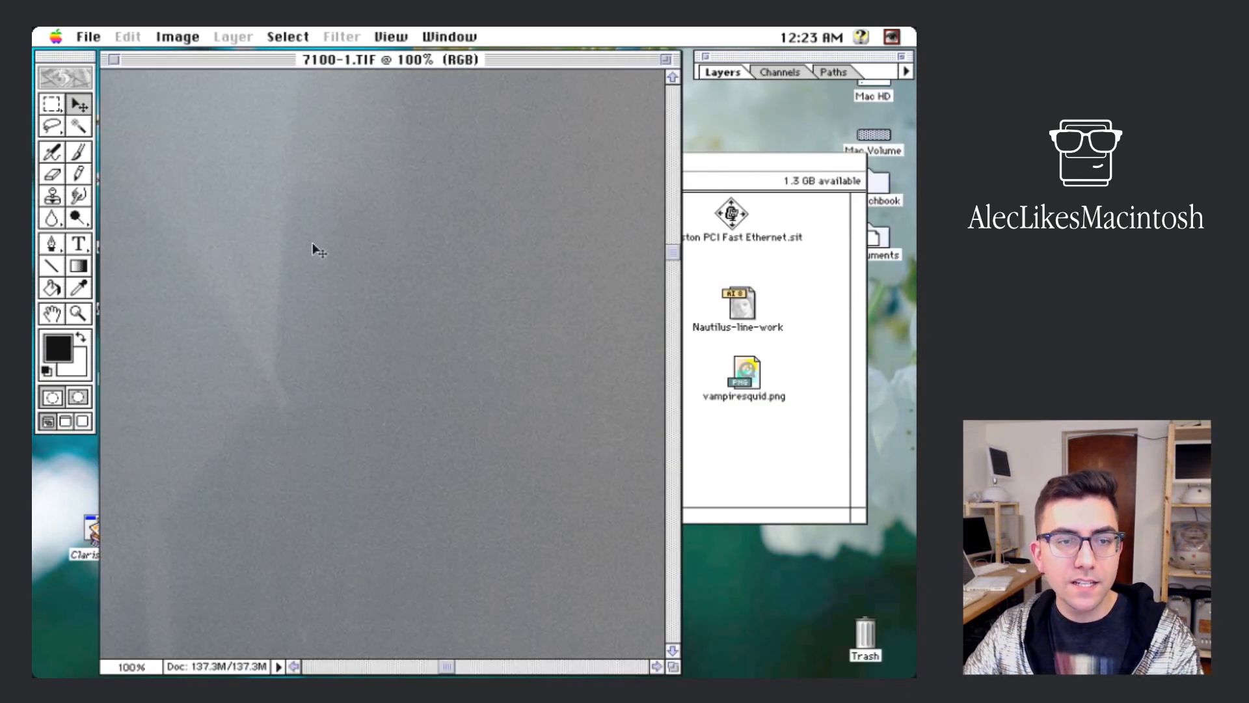
left_click(63, 423)
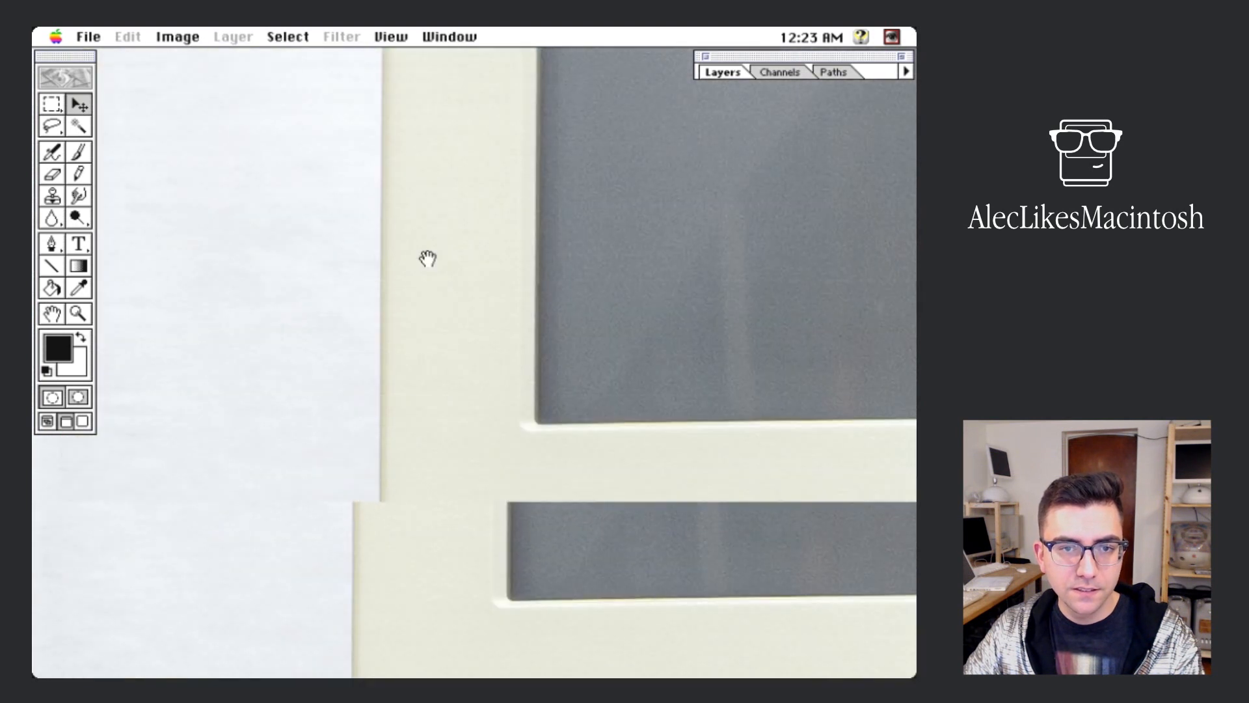
Step: Examine the monitor's lower bezel, stand and the computer's floppy drive area at 100%
left_click_drag(697, 516, 417, 304)
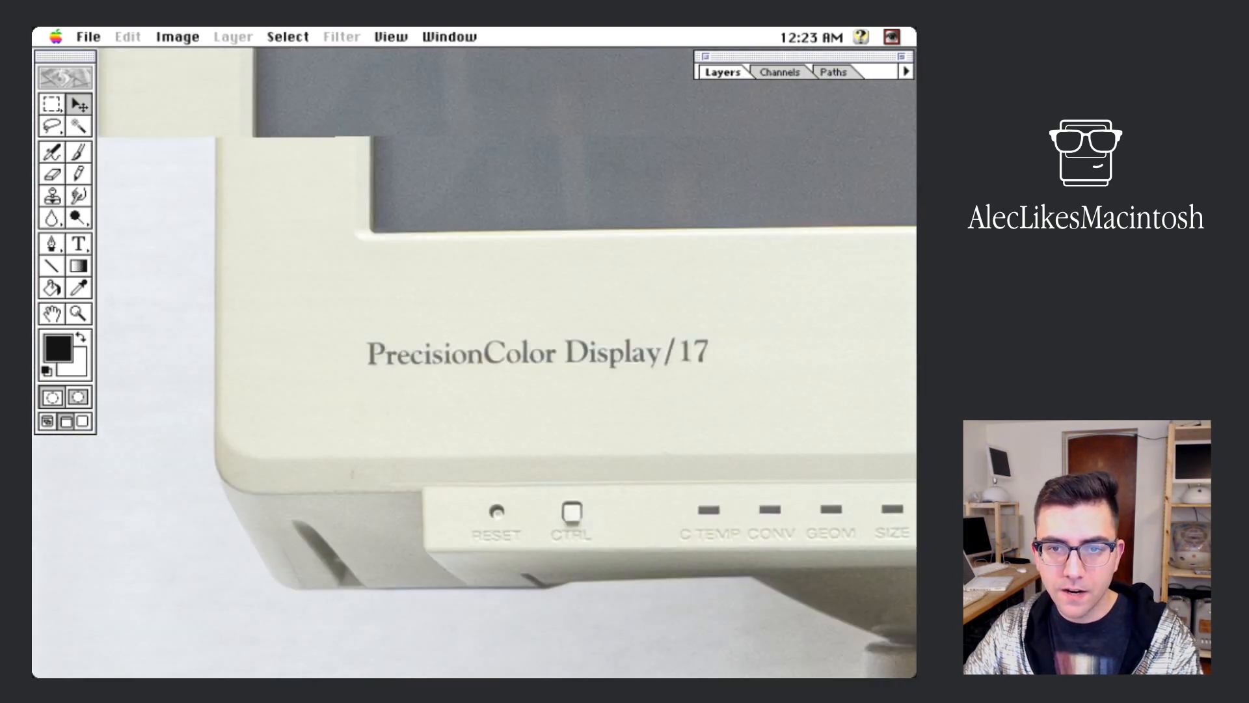
left_click_drag(680, 481, 491, 310)
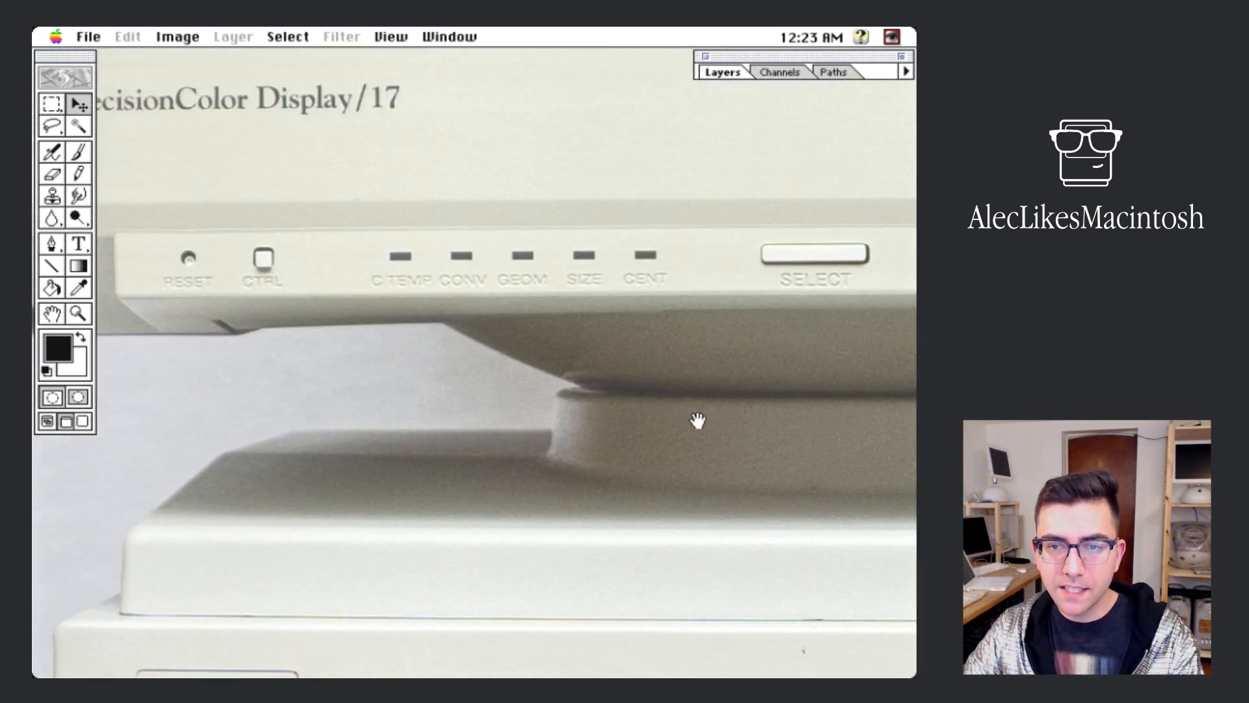
left_click_drag(697, 420, 412, 261)
left_click_drag(643, 488, 412, 299)
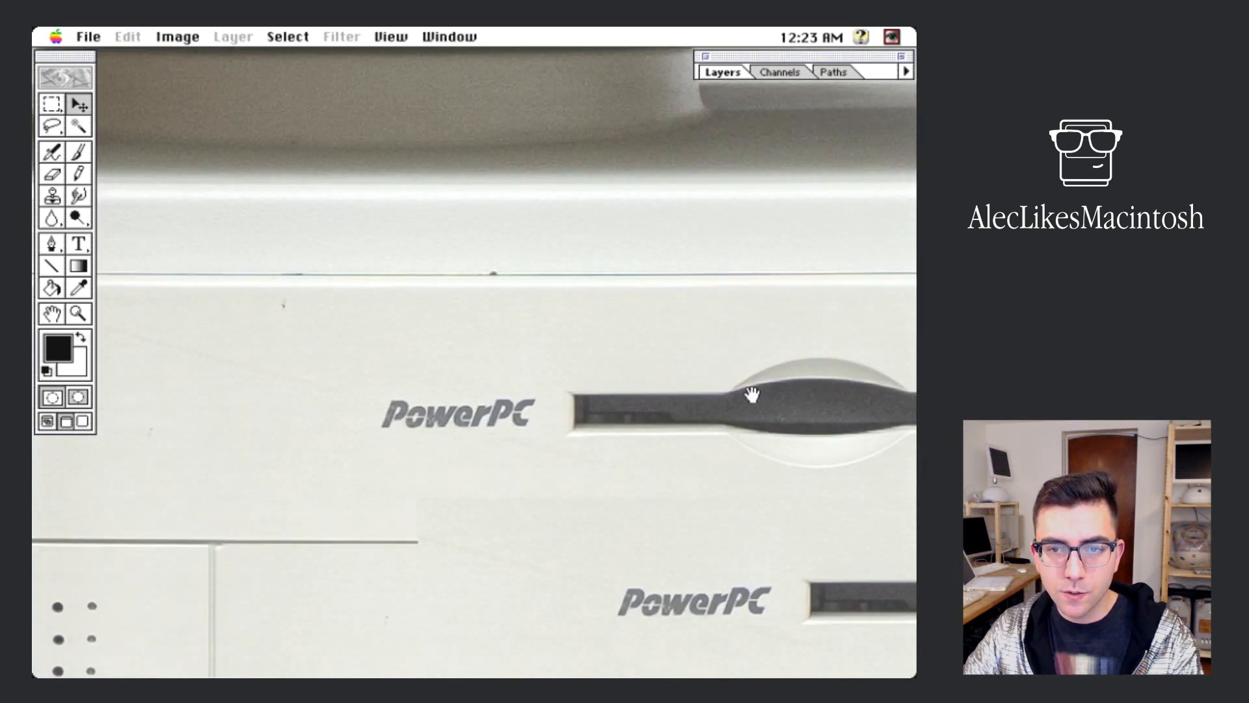
left_click_drag(750, 393, 387, 376)
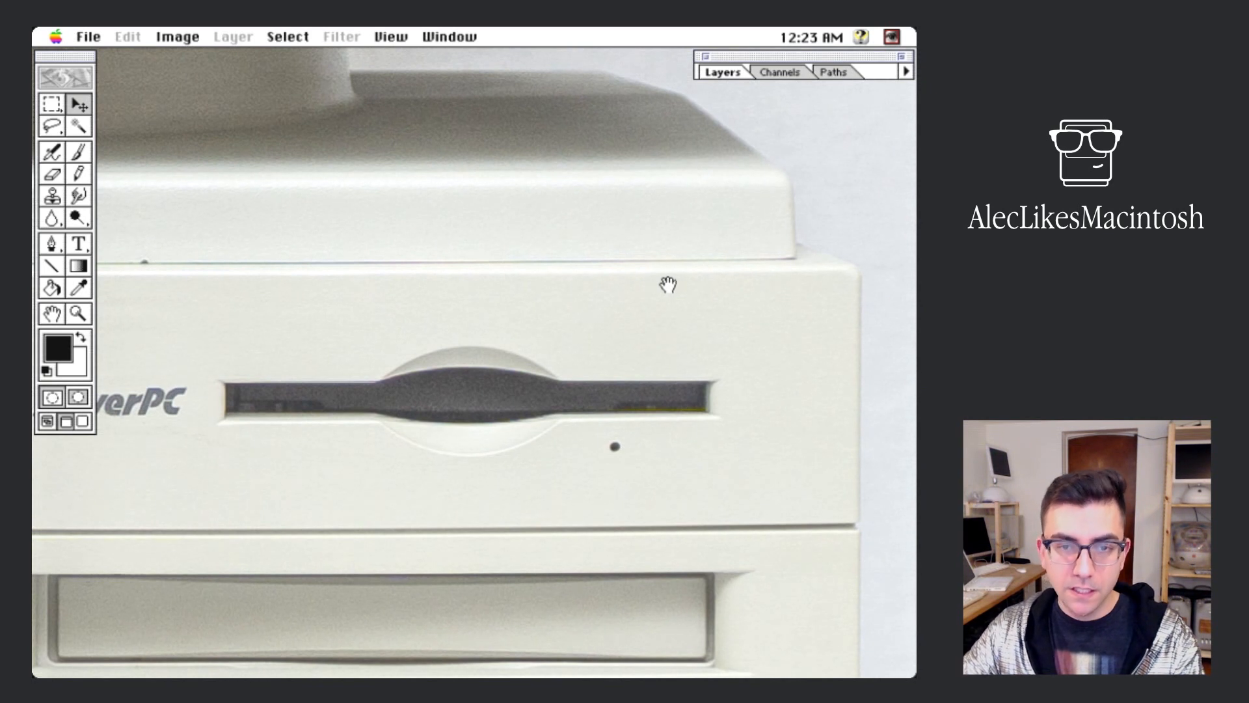
left_click_drag(445, 332, 747, 274)
left_click_drag(343, 273, 676, 293)
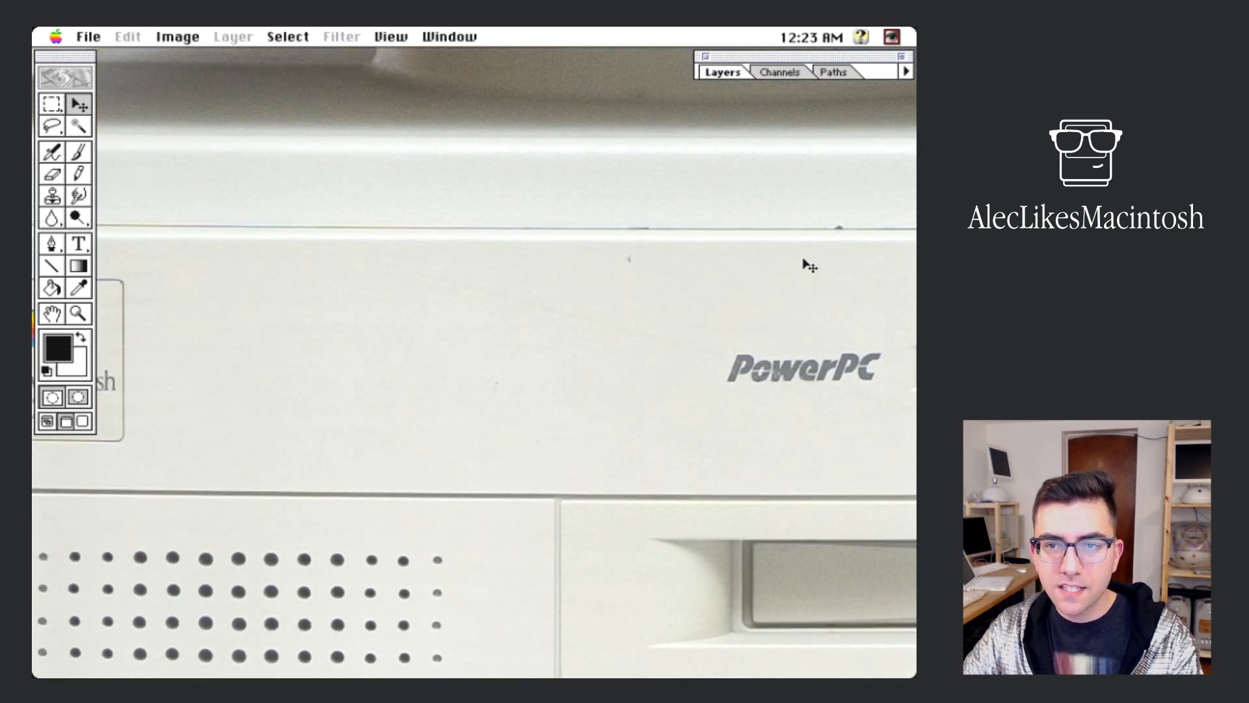
Step: Examine the computer's speaker grille and lower front panel in detail for specks on the casing
left_click_drag(548, 473, 610, 289)
left_click_drag(359, 404, 694, 387)
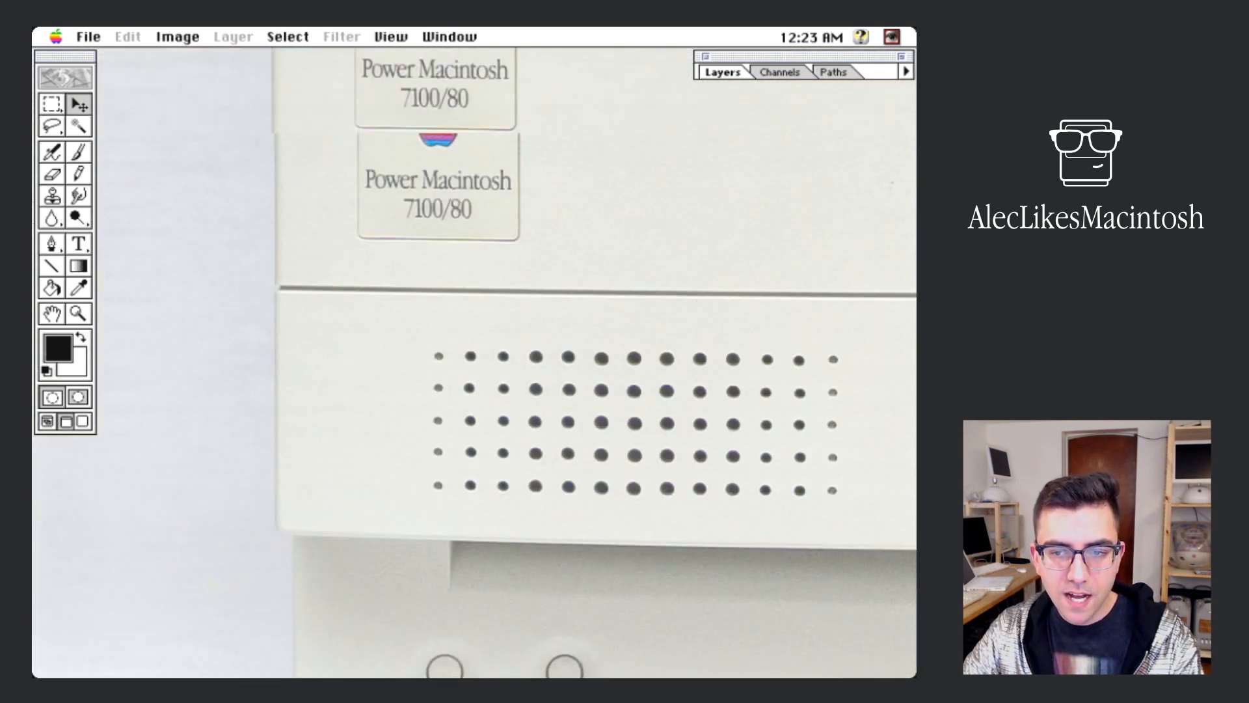
left_click_drag(528, 608, 454, 355)
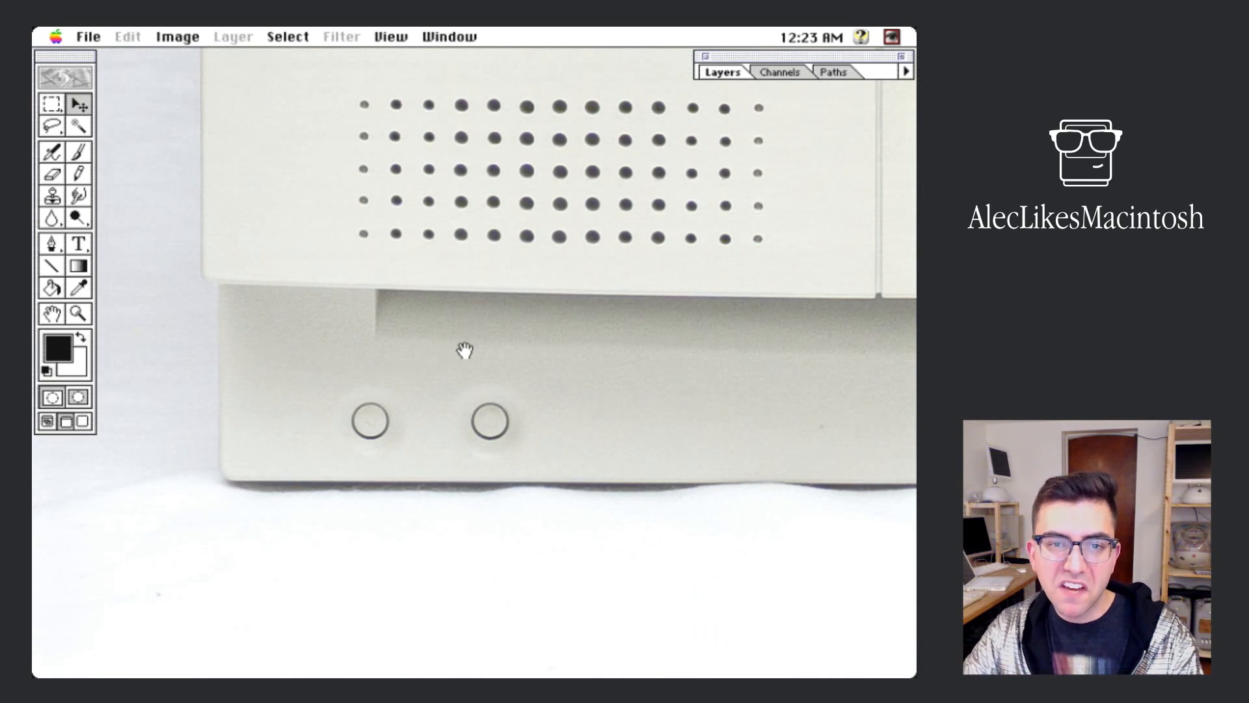
left_click_drag(826, 335, 422, 332)
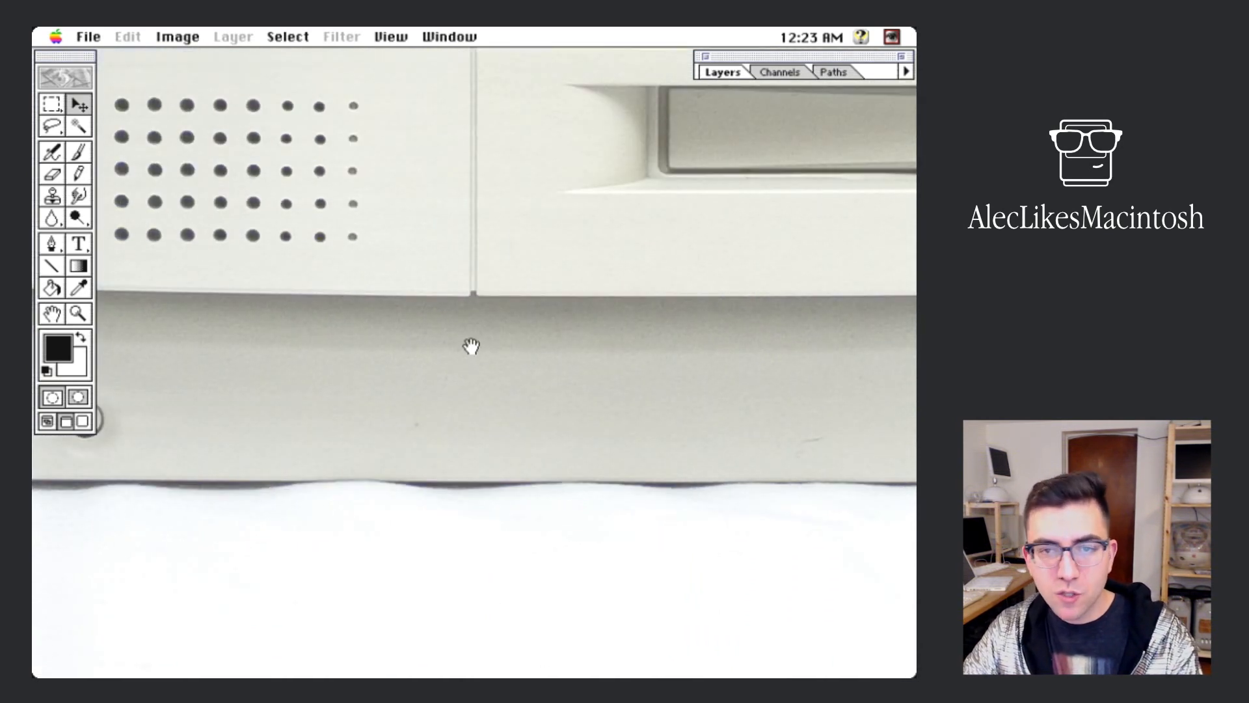
key("super+plus")
left_click_drag(420, 479, 552, 332)
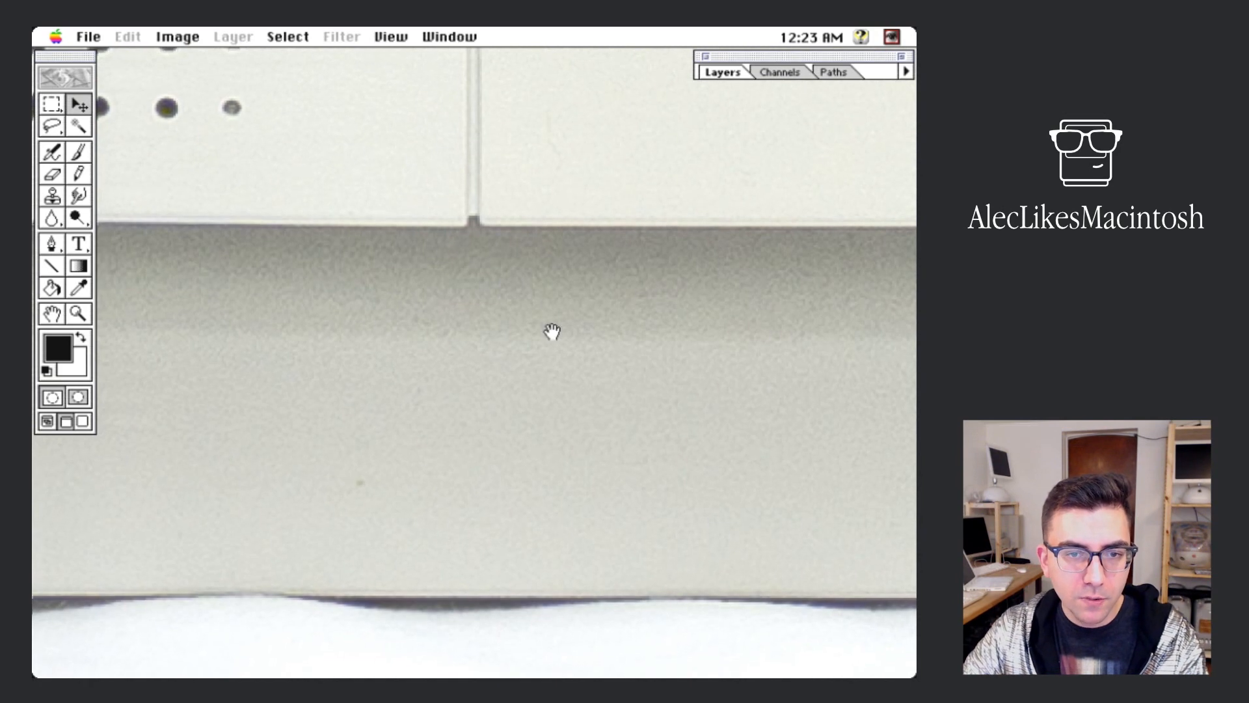
key("super+plus")
left_click_drag(532, 266, 536, 306)
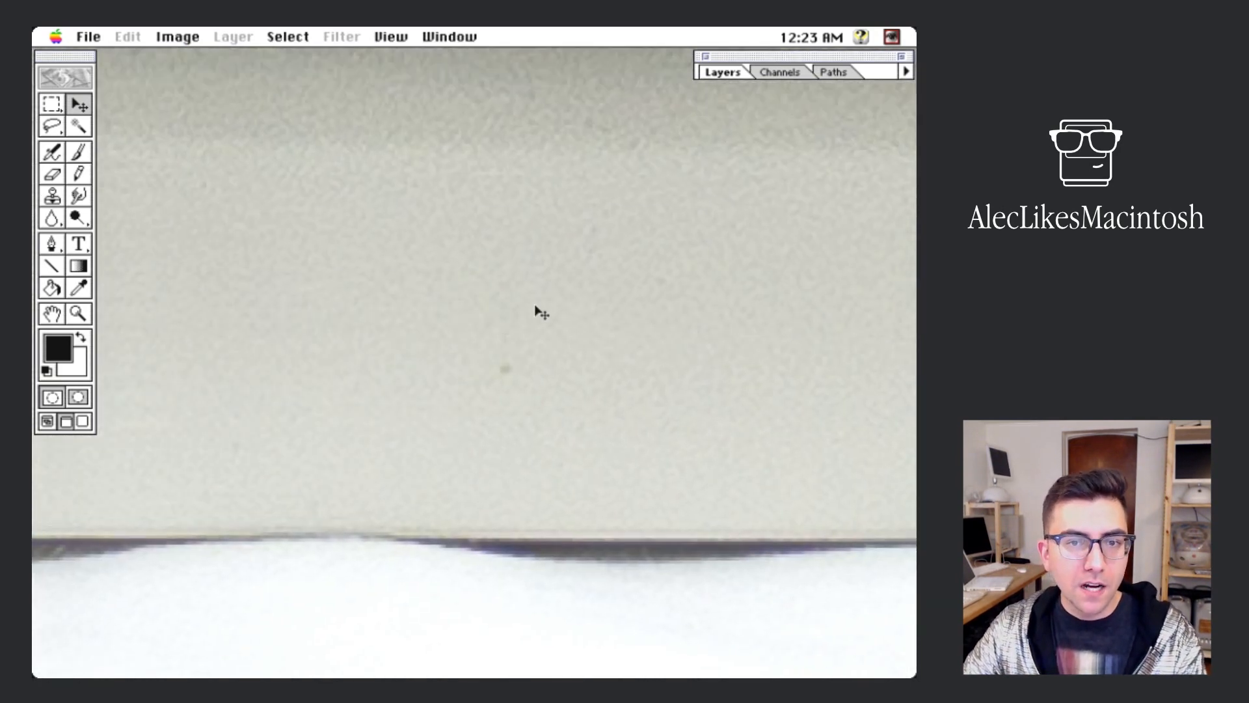
Step: Try to remove the small speck on the computer's lower front panel with the cloning stamp
left_click(54, 196)
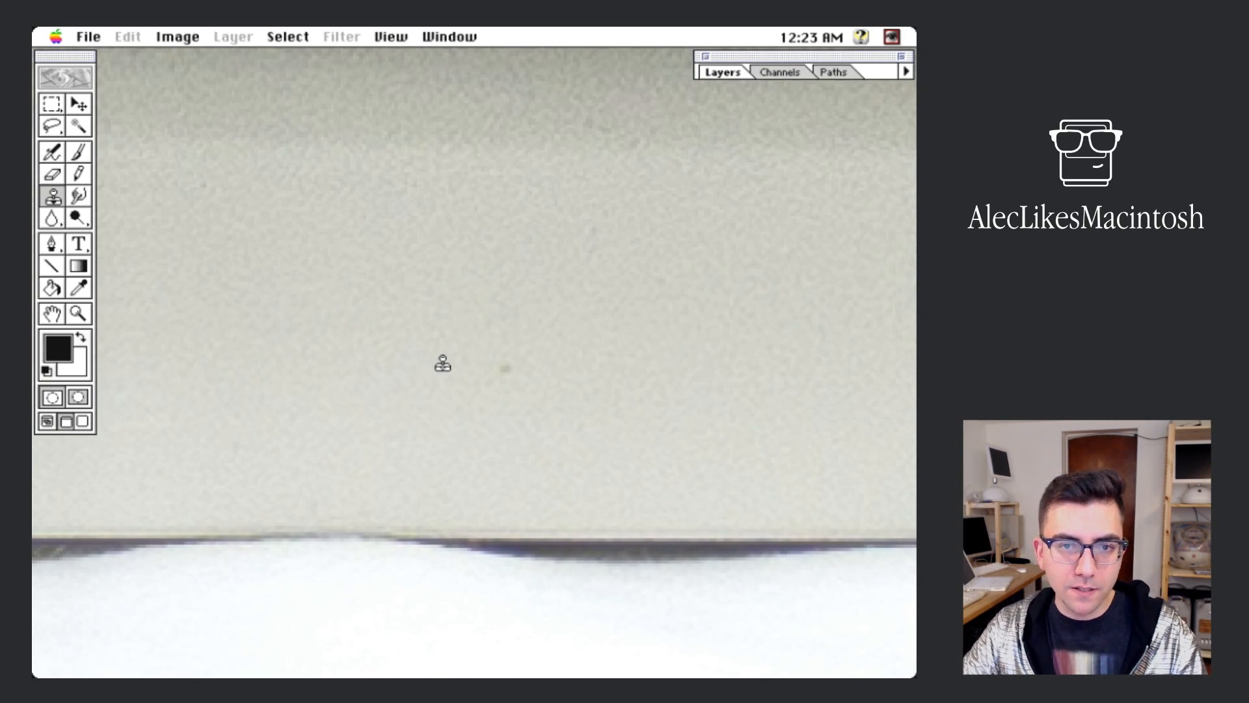
left_click(508, 367)
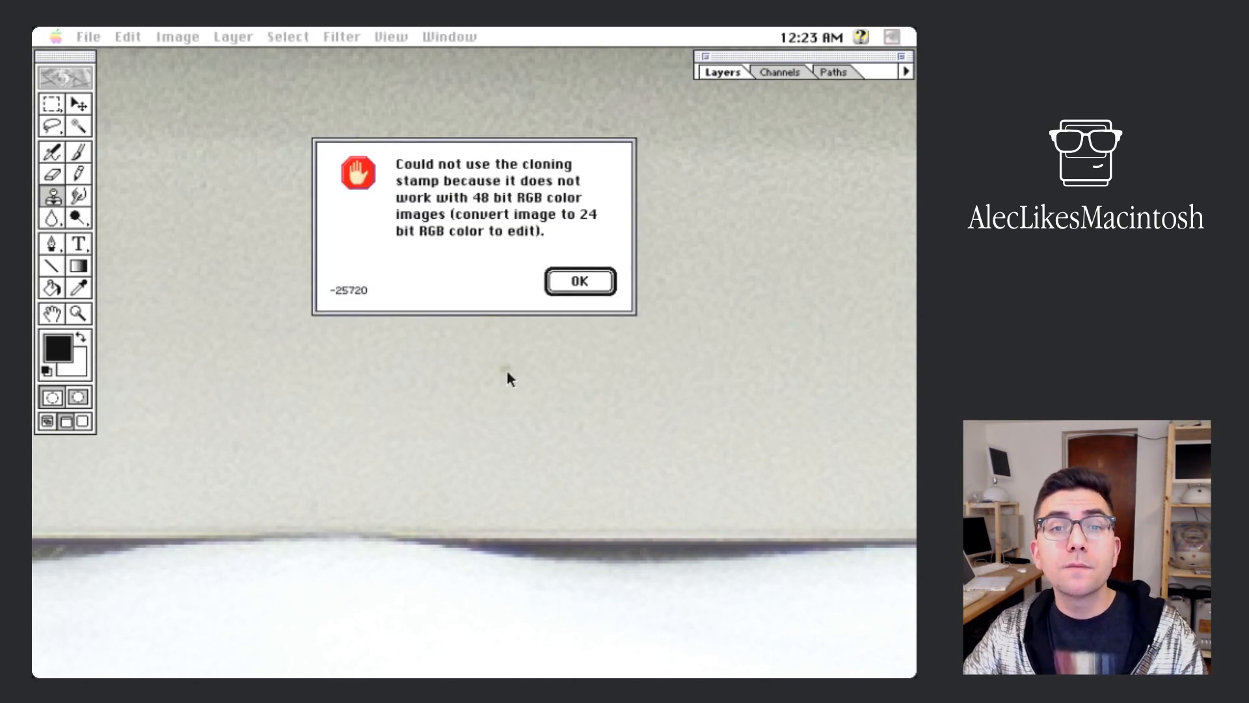
left_click(603, 283)
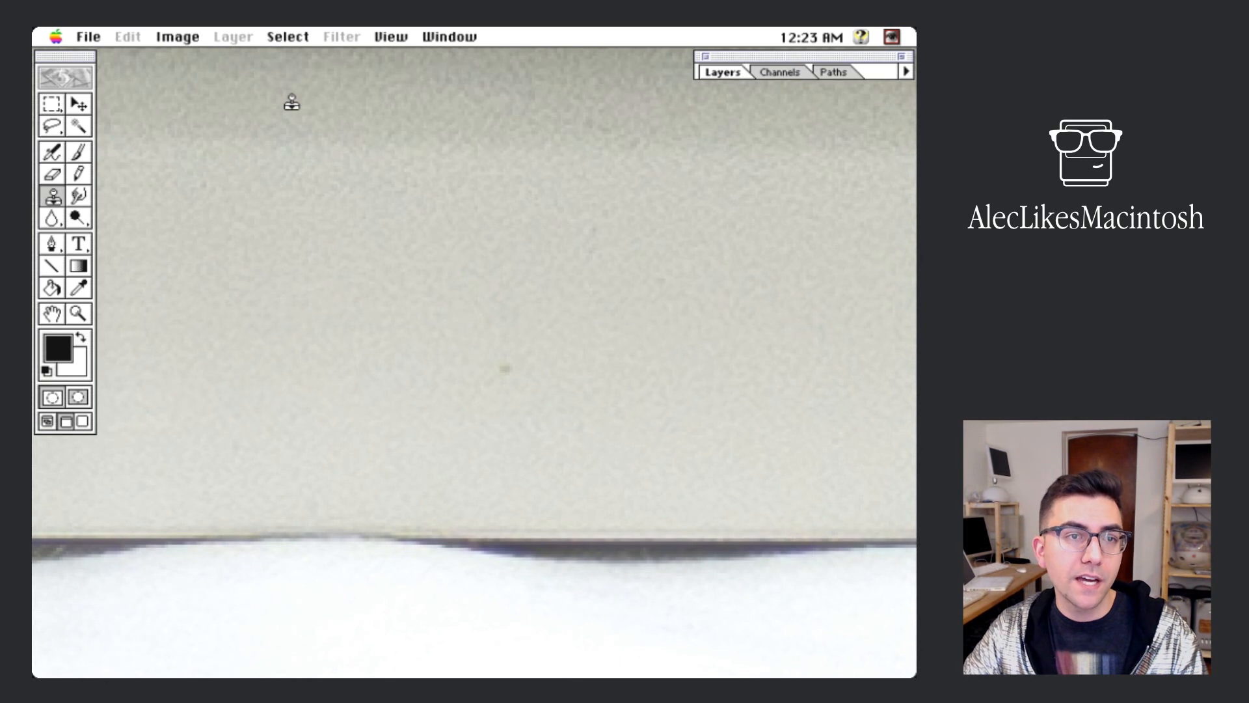
Step: Convert the RGB image's color depth to 8 Bits/Channel
left_click(81, 112)
left_click(179, 39)
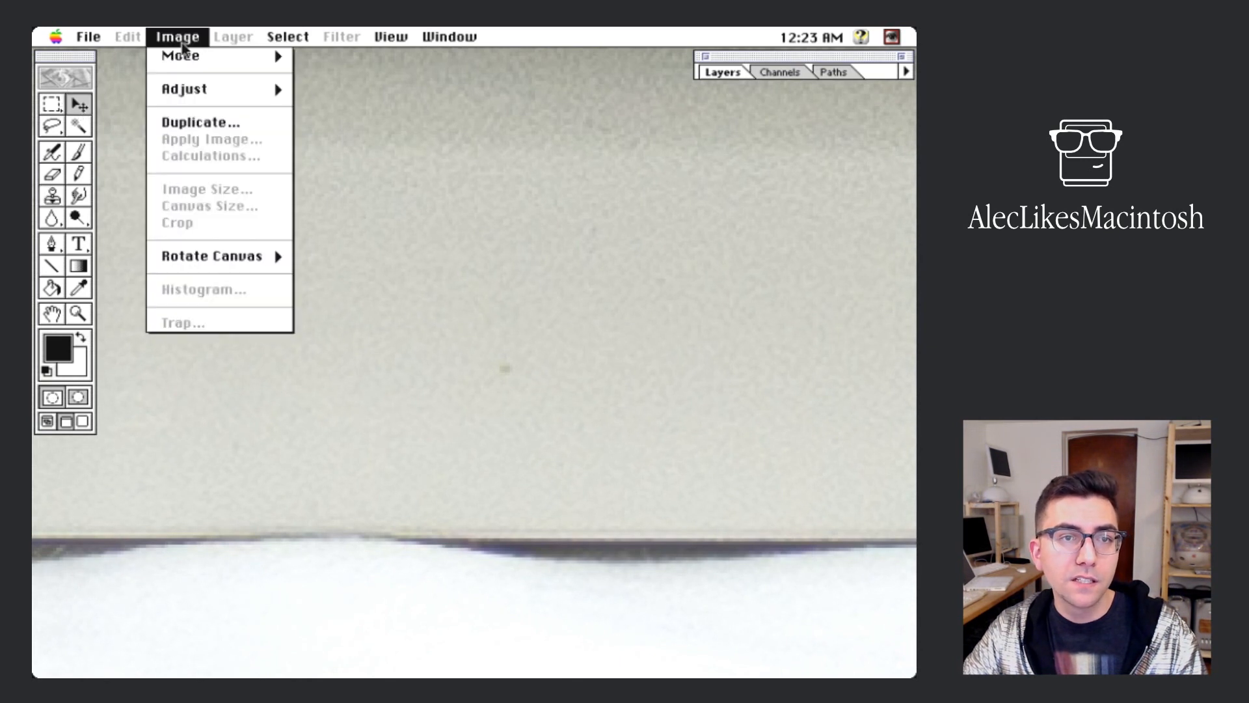
mouse_move(183, 65)
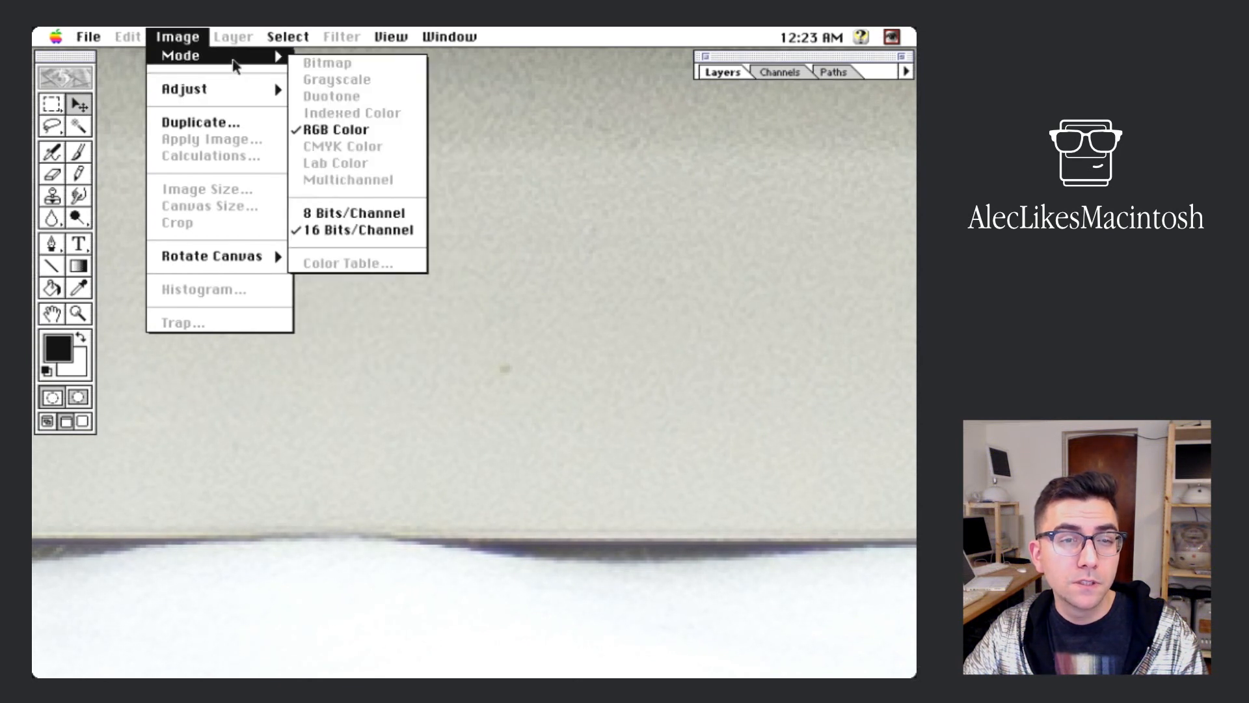
mouse_move(278, 40)
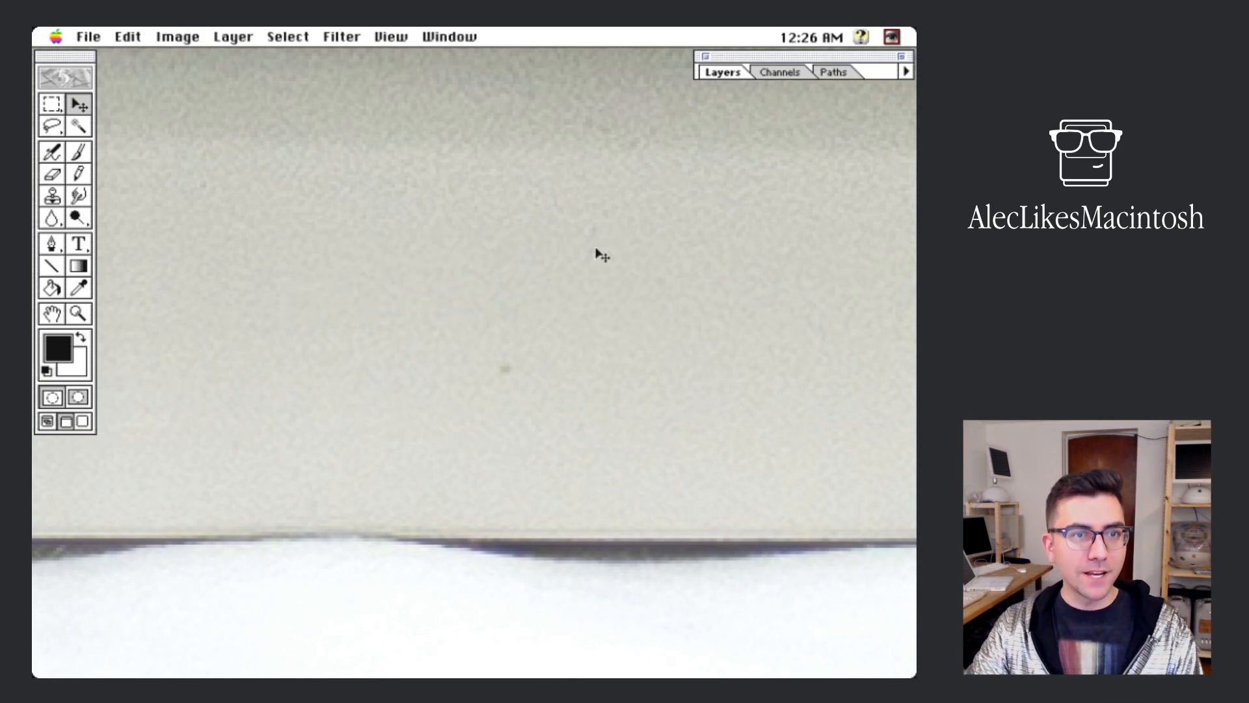
Step: Clone nearby clean casing over the small speck on the computer's lower front panel with the stamp tool
left_click(52, 196)
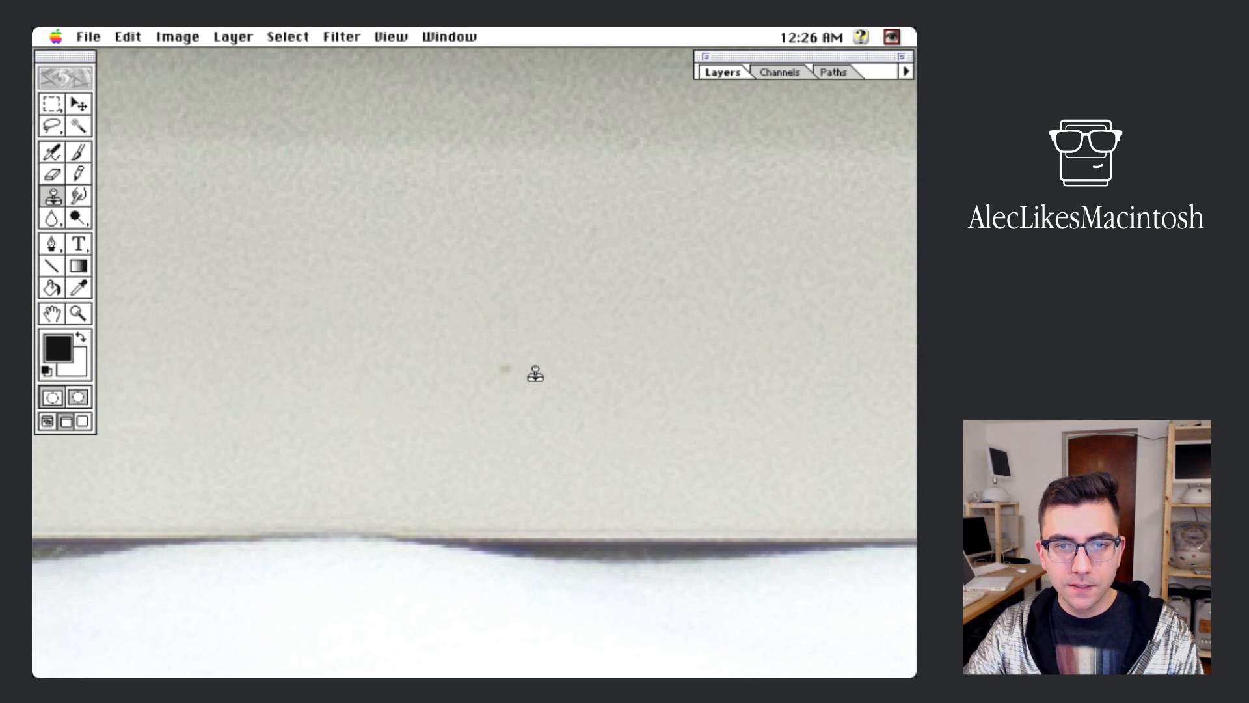
left_click(511, 367)
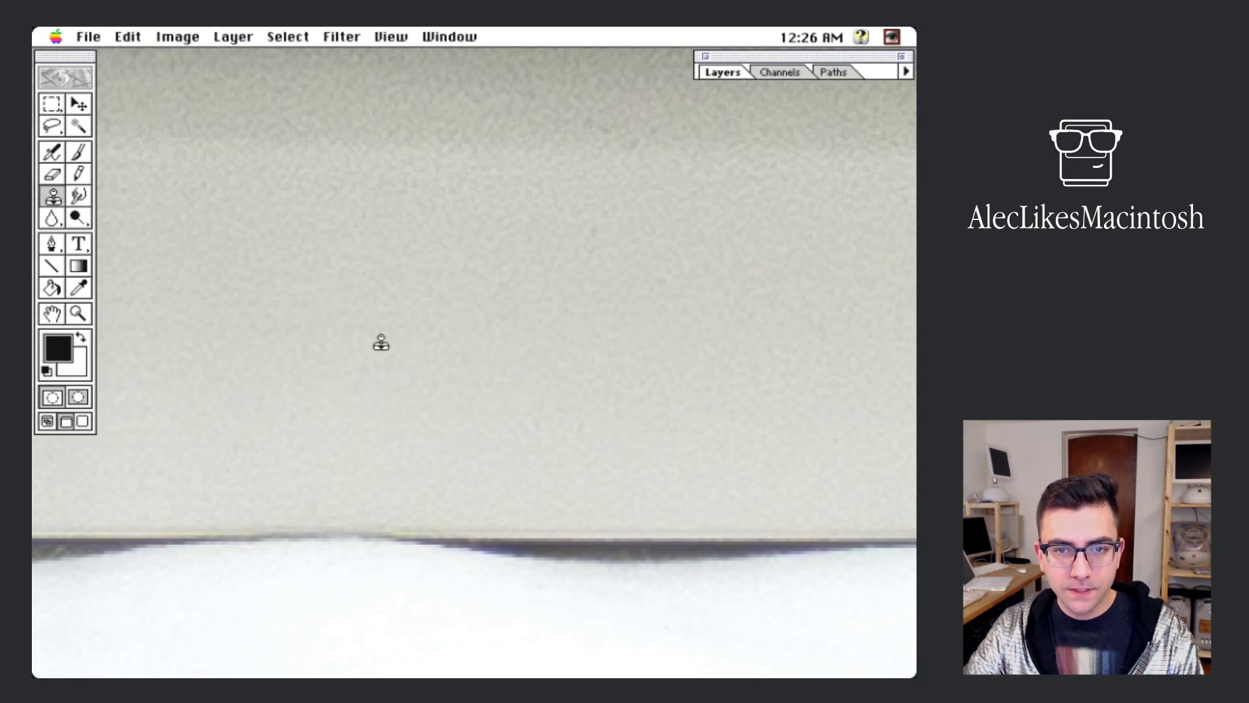
Step: Set the painting cursors to Brush Size in the Display & Cursors preferences, keeping the other cursors at Standard
left_click(86, 39)
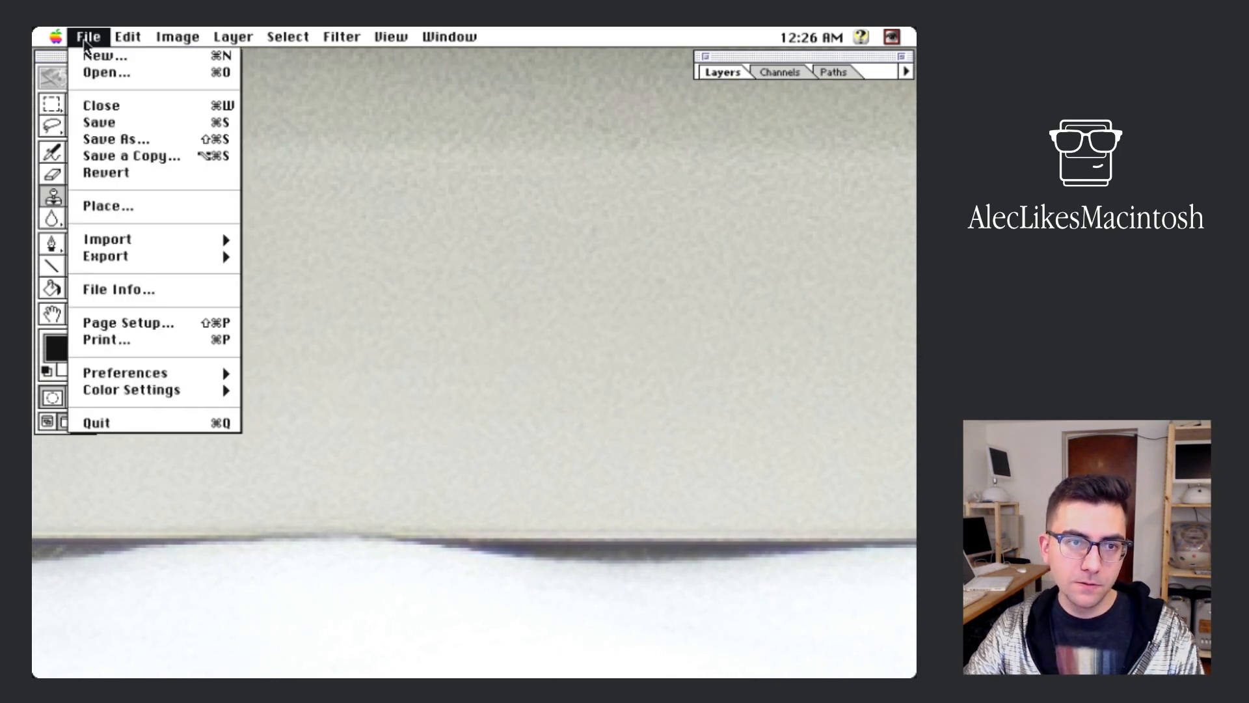
mouse_move(131, 372)
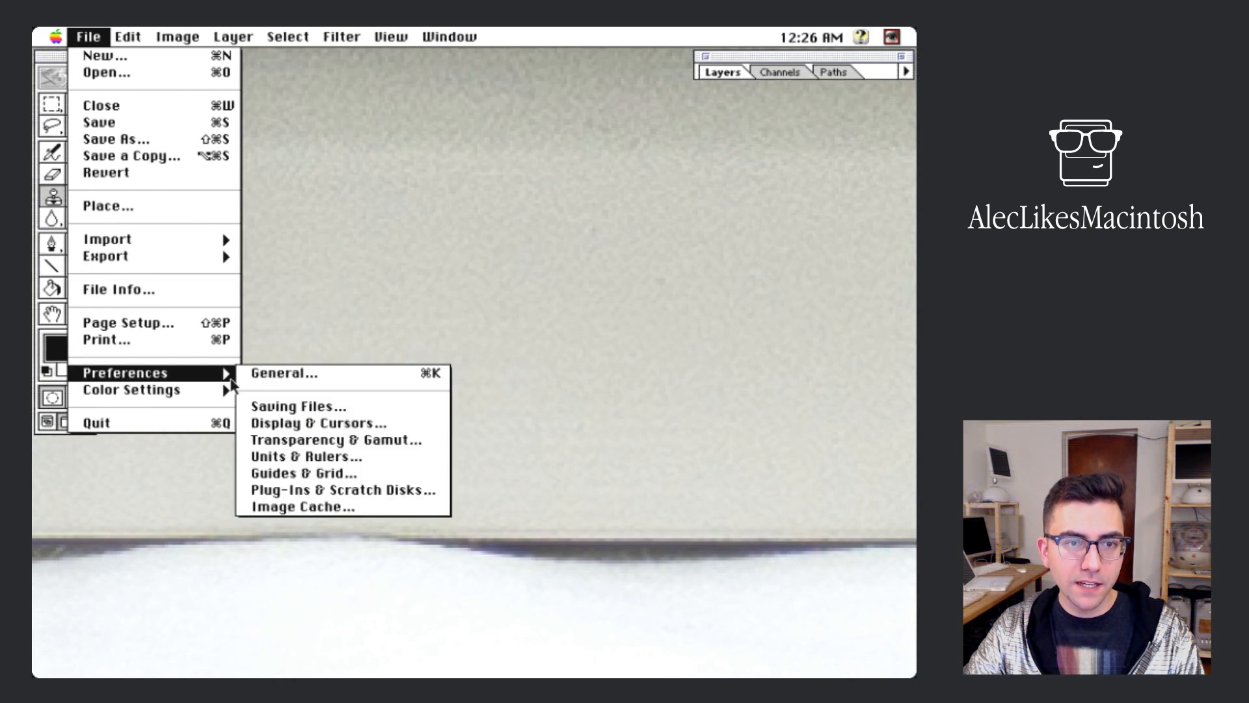
left_click(329, 373)
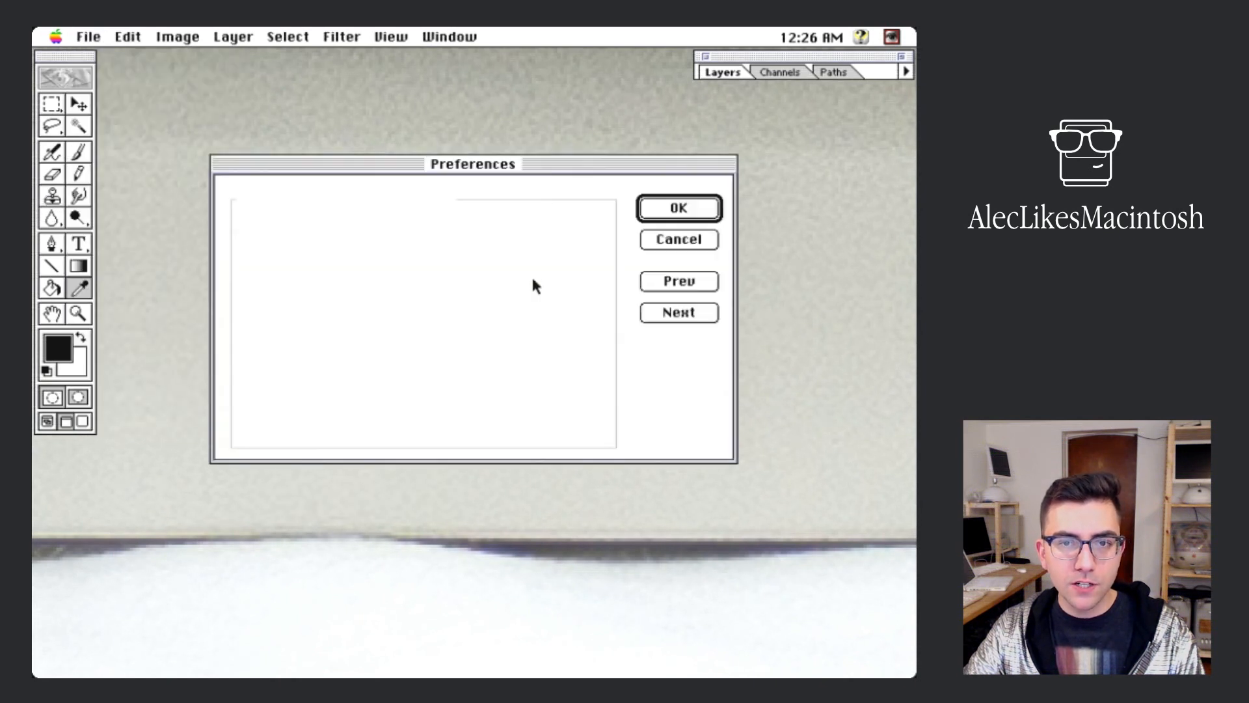
left_click_drag(362, 198, 361, 267)
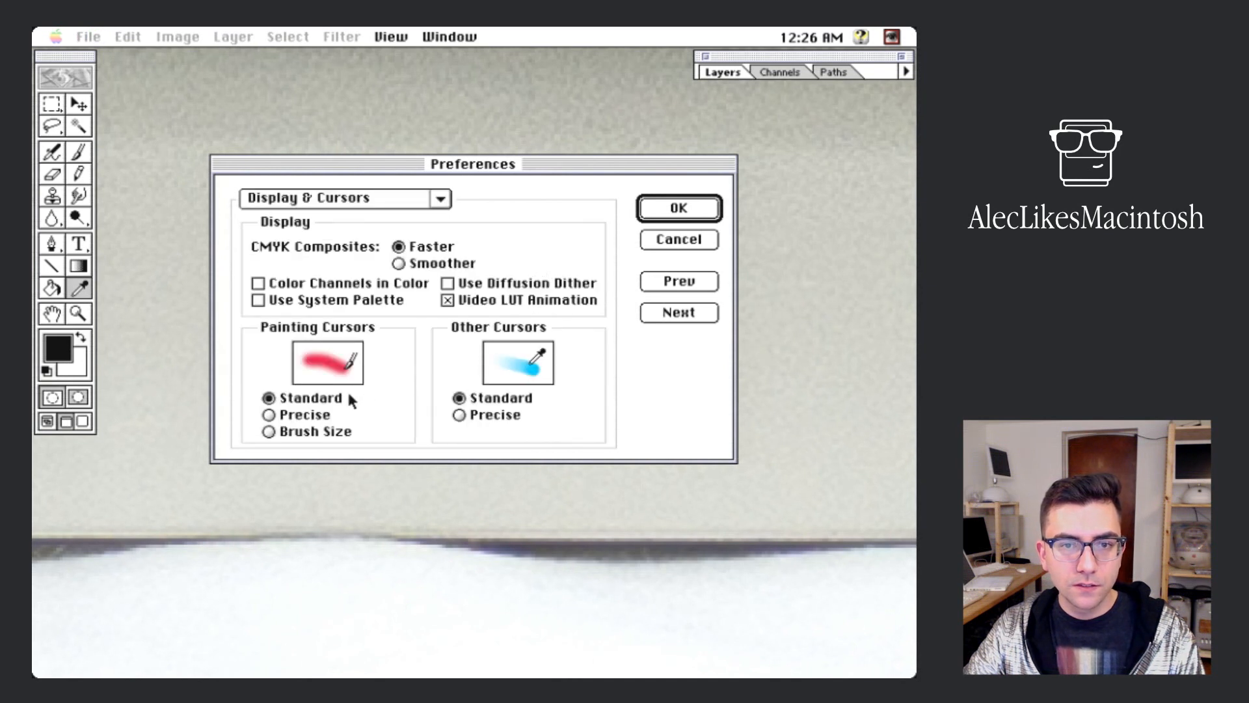
left_click(269, 431)
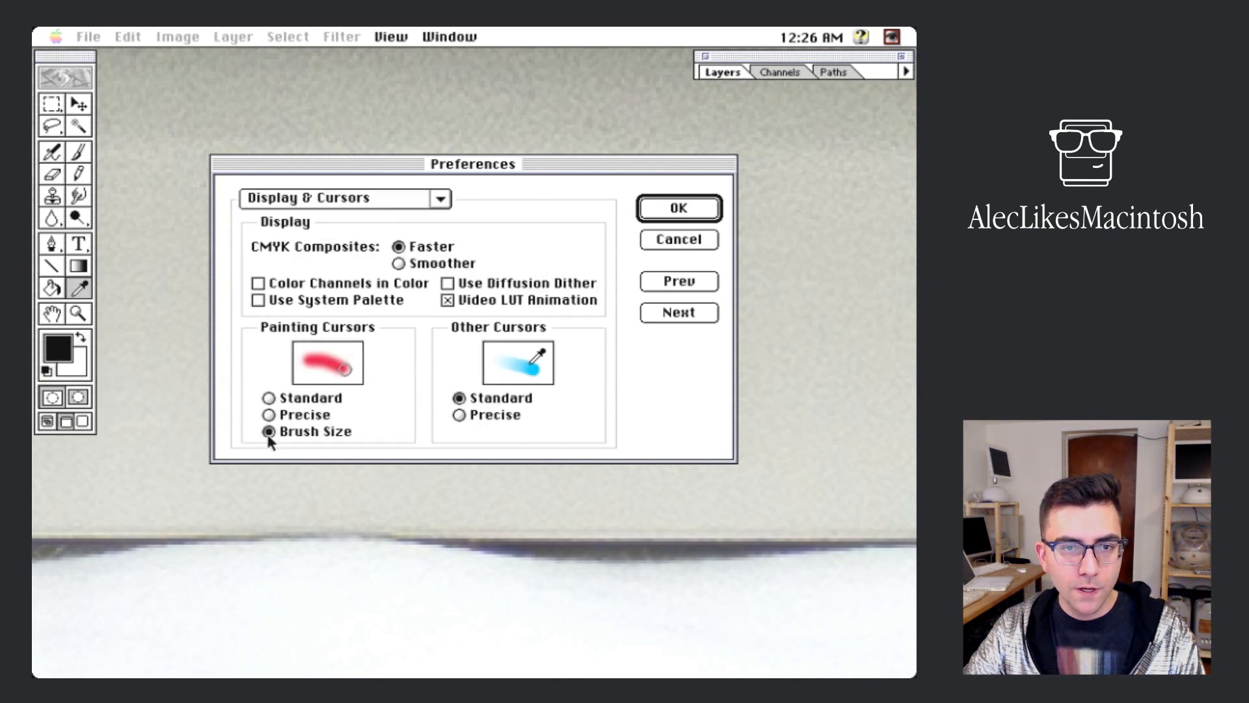
left_click(460, 415)
left_click(459, 415)
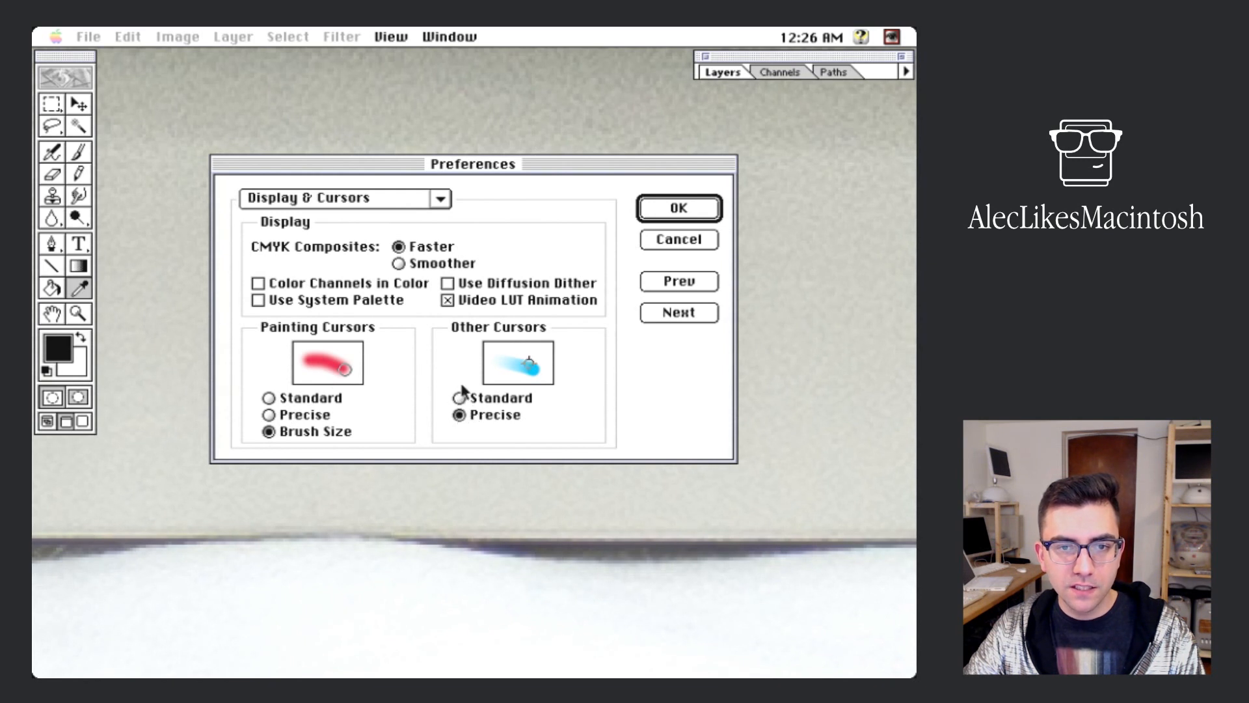
left_click(460, 397)
left_click(670, 215)
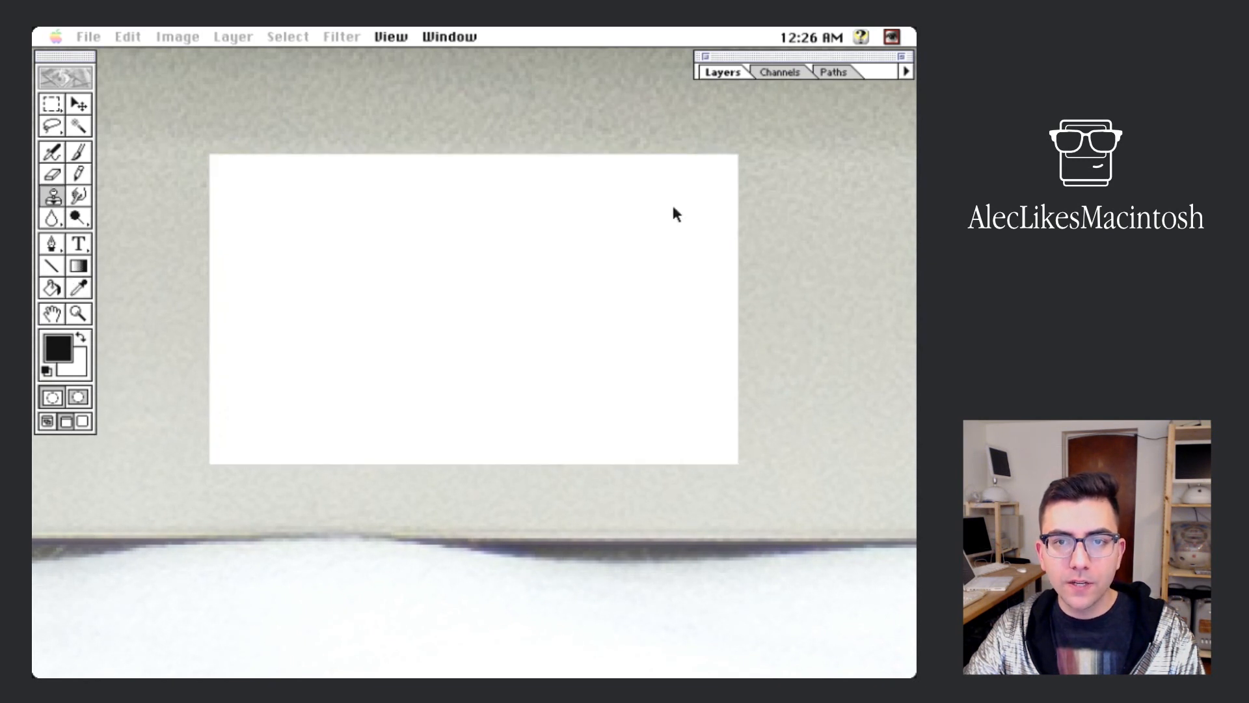
Step: Choose the second-smallest soft-edged brush for the cloning stamp and hide the brush choices again
key("s")
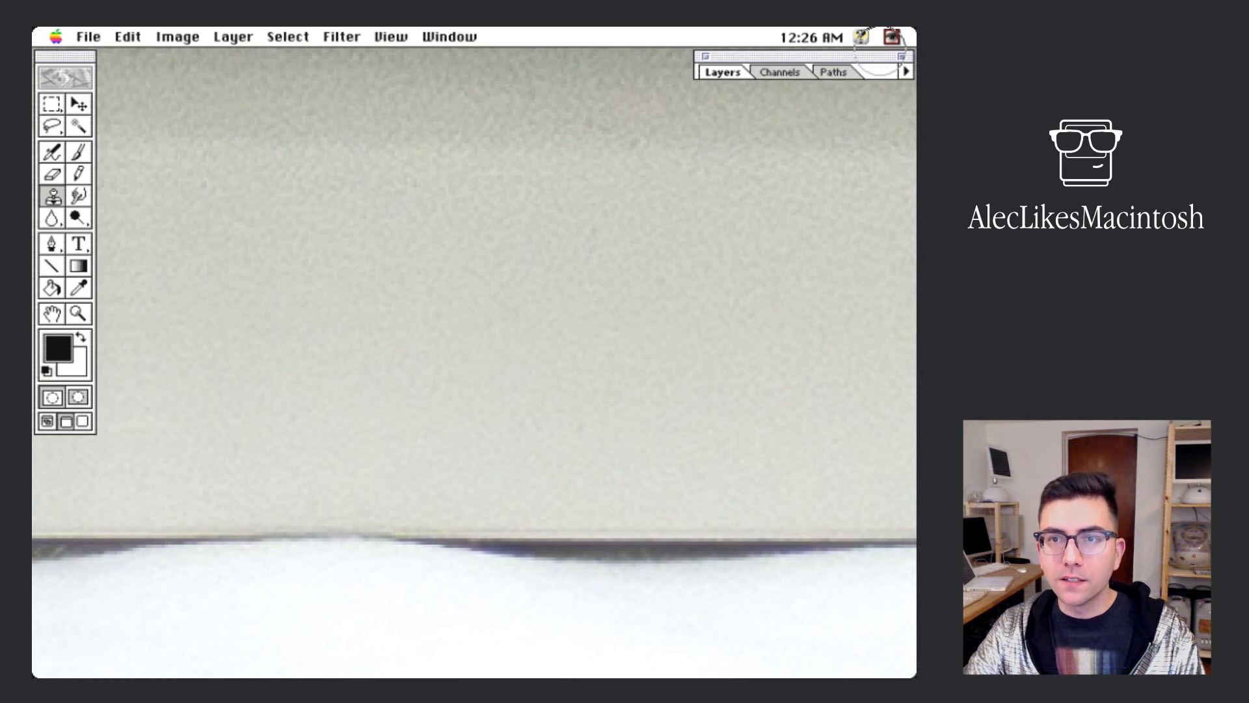
left_click(455, 37)
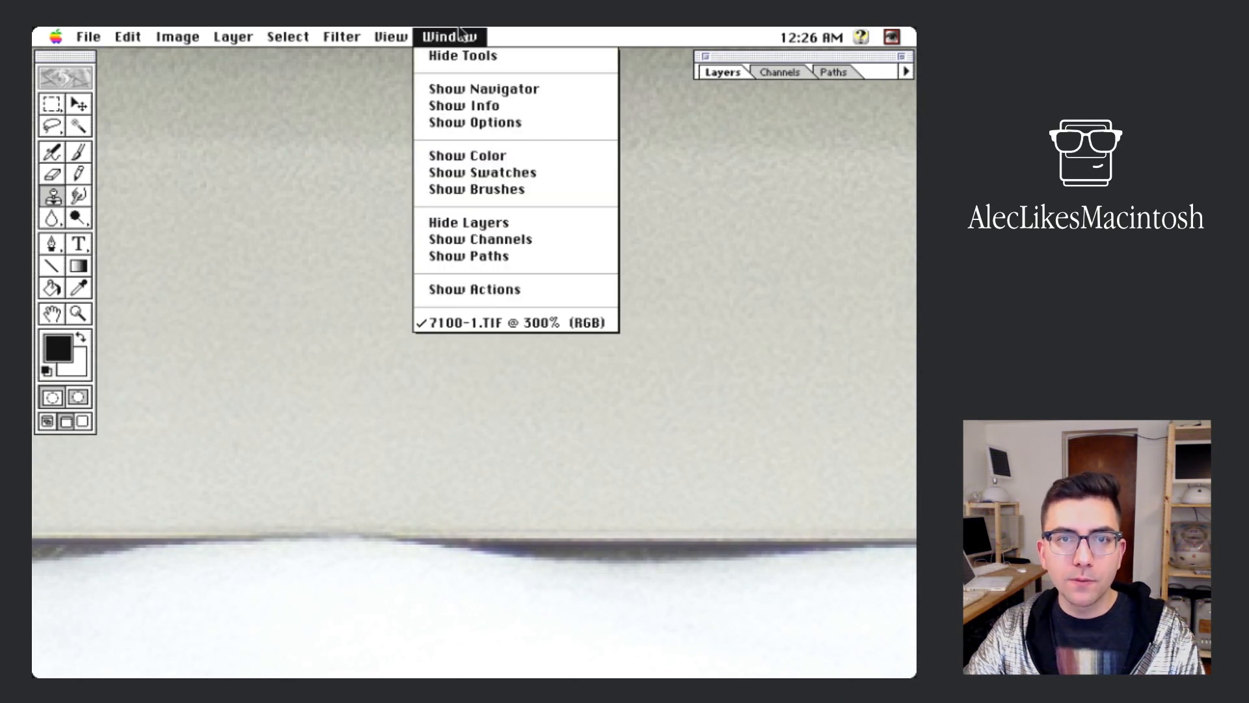
left_click(466, 189)
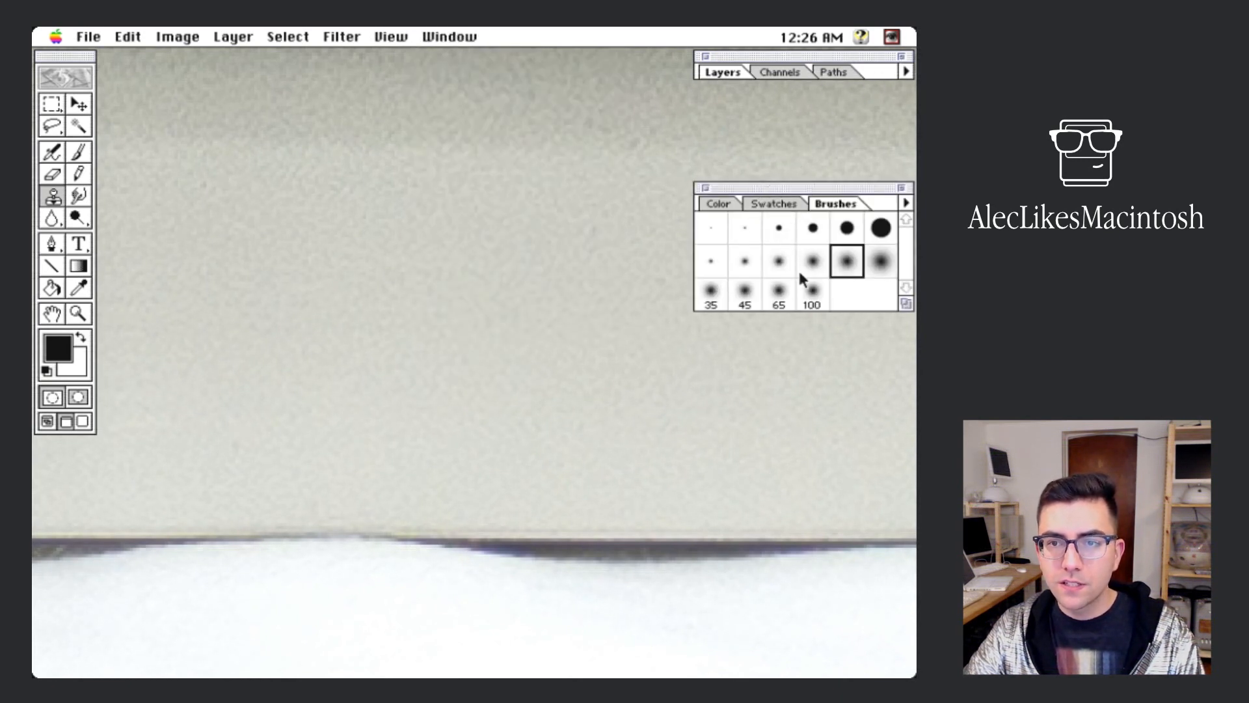
left_click(777, 266)
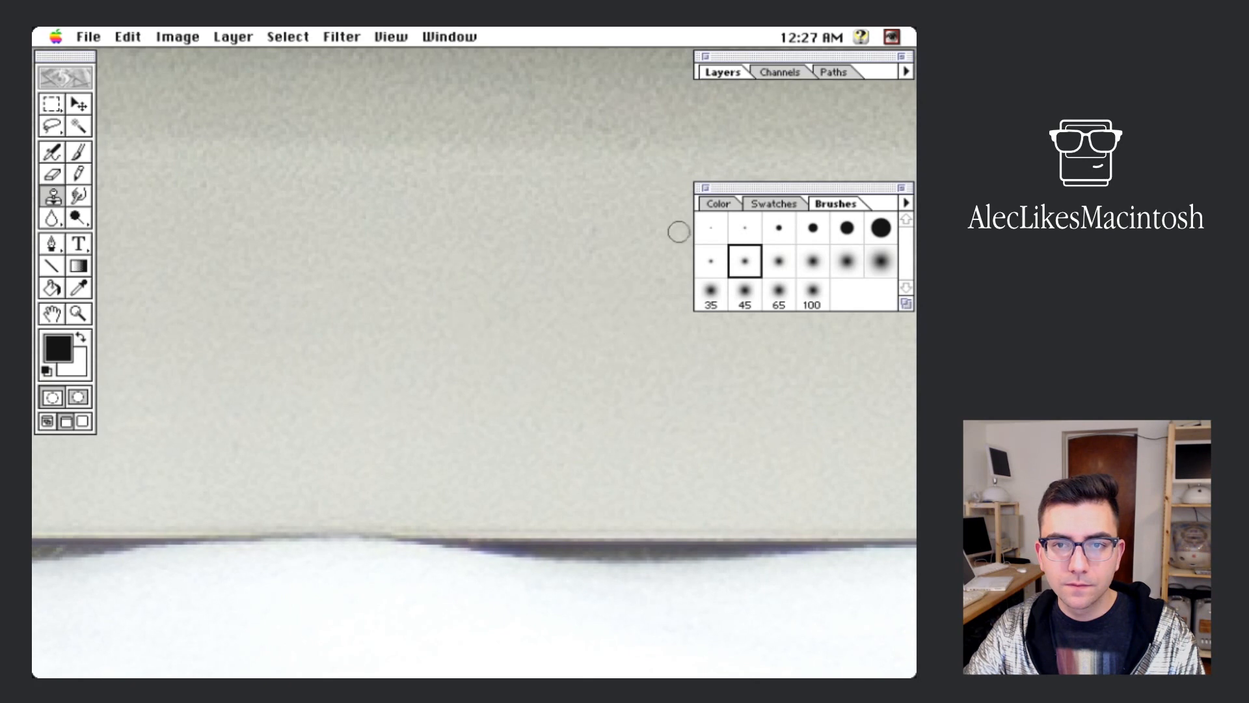
left_click(705, 188)
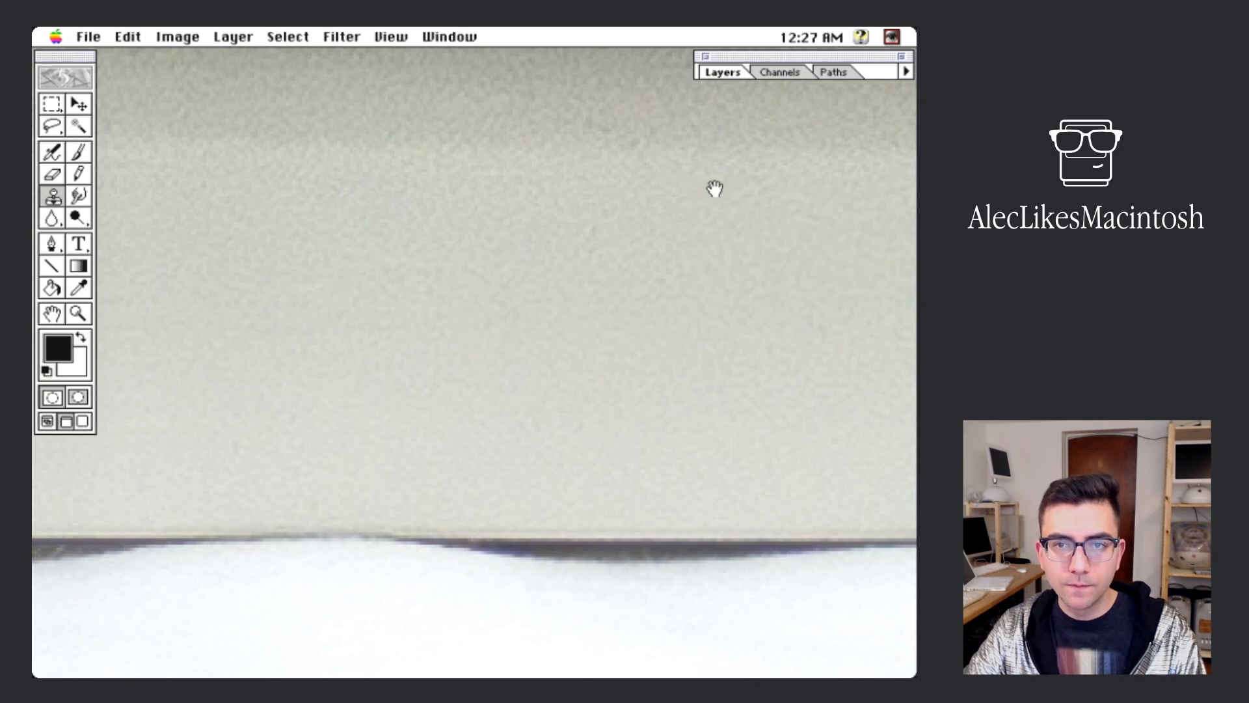
Step: Clone clean casing over the thin scratch and faint smudge on the lower front panel, below the drive bay
left_click_drag(714, 189, 551, 465)
key("super+minus")
key("super+minus")
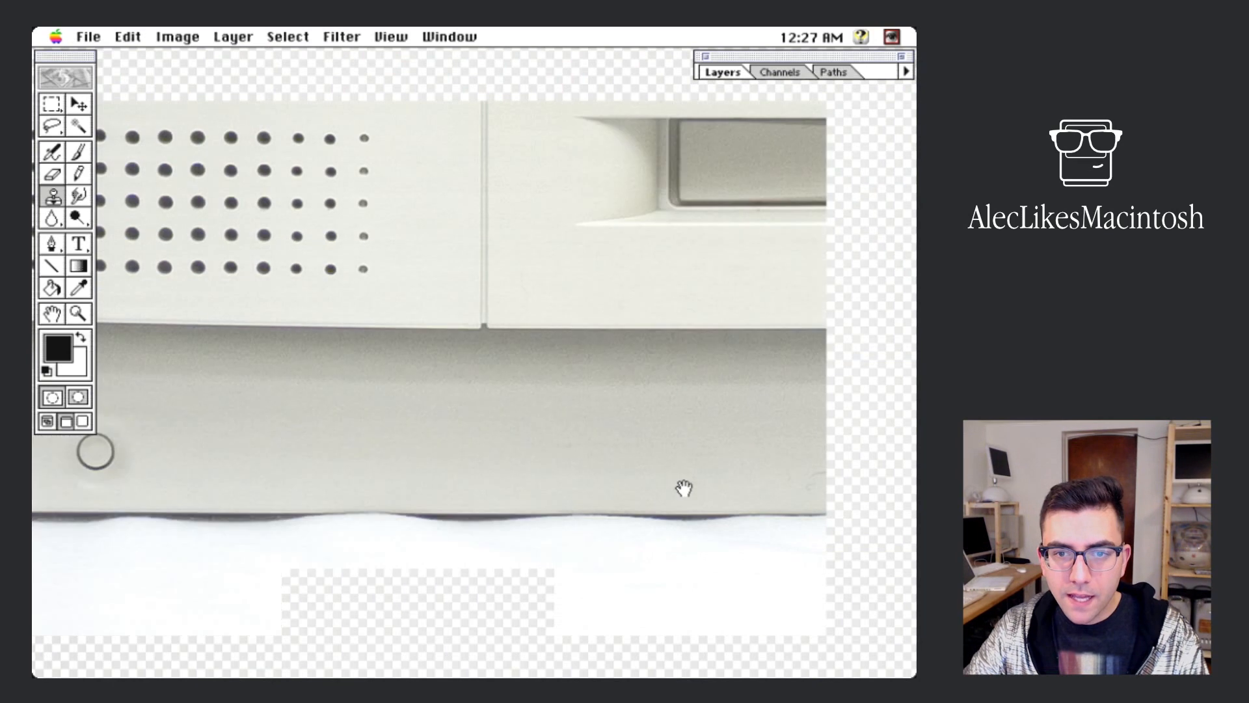
left_click_drag(649, 475, 326, 438)
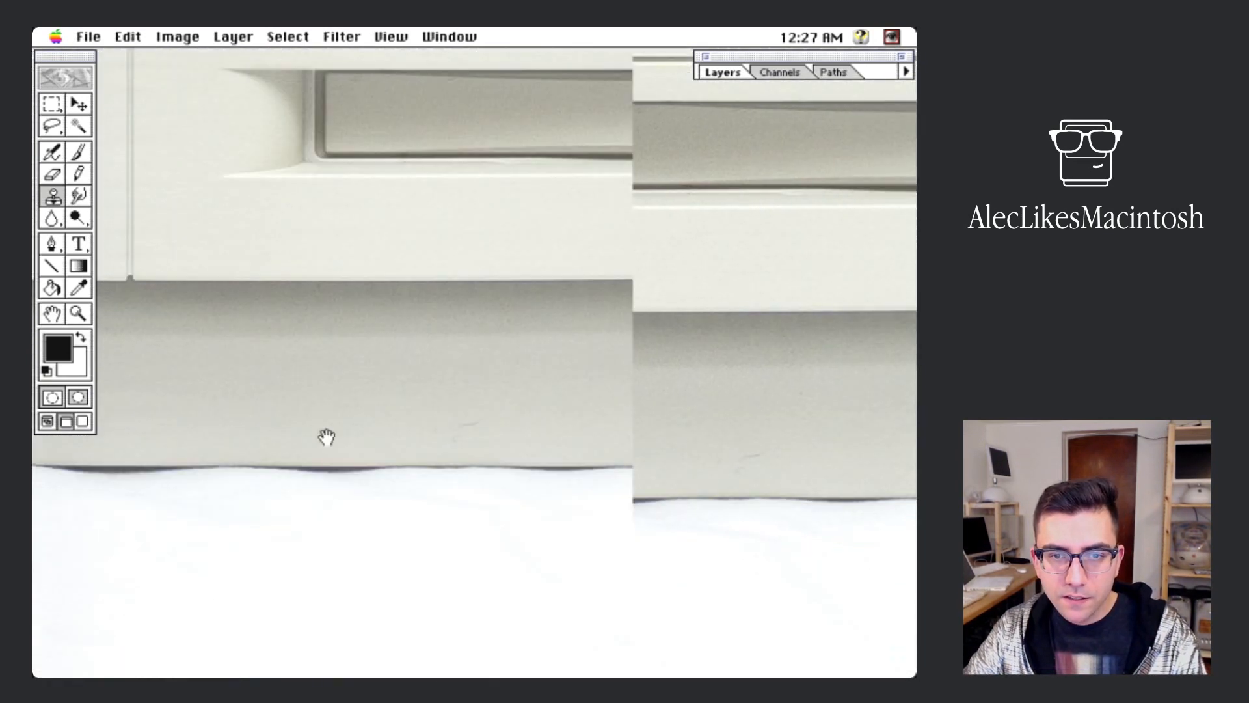
left_click_drag(459, 409, 546, 409)
key("super+plus")
left_click_drag(661, 519, 475, 366)
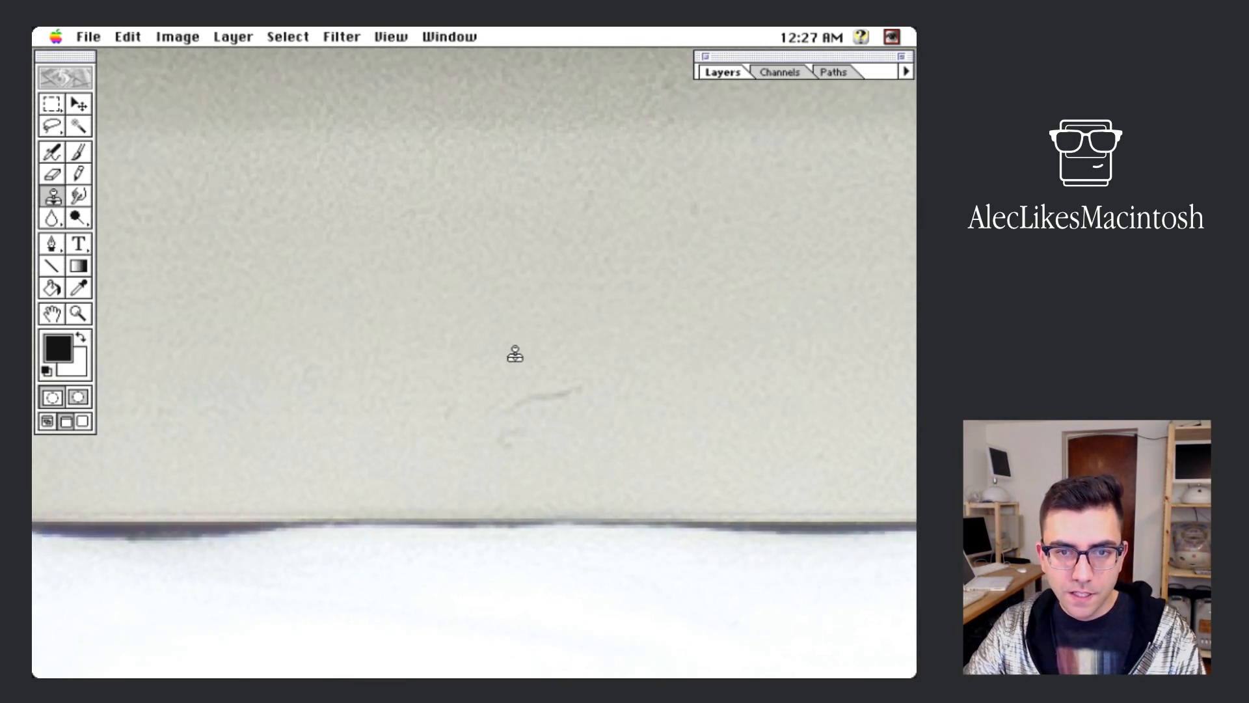
mouse_move(577, 391)
left_mouse_down()
mouse_move(459, 415)
mouse_move(442, 394)
mouse_move(458, 402)
mouse_move(448, 424)
mouse_move(509, 438)
left_mouse_up()
left_click(397, 372, "alt")
left_click(411, 361, "alt")
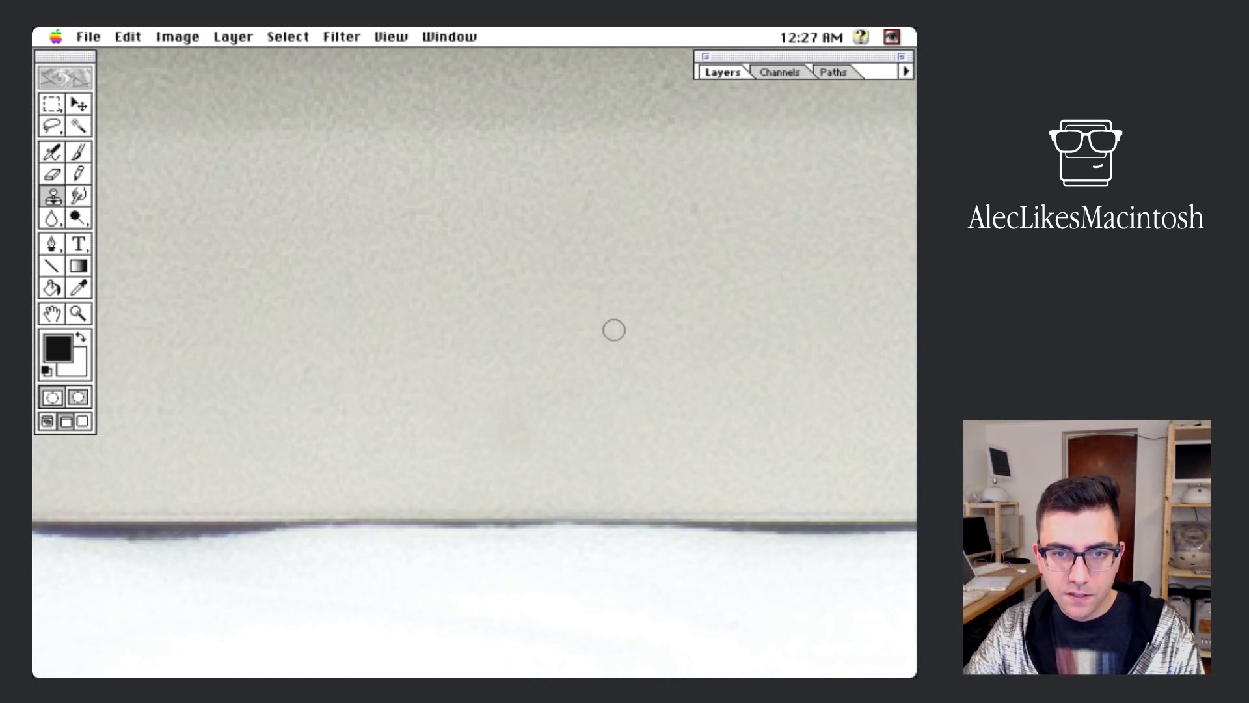
Step: Clone clean casing over the small specks in the shaded upper part of the lower front panel
left_click_drag(616, 329, 496, 422)
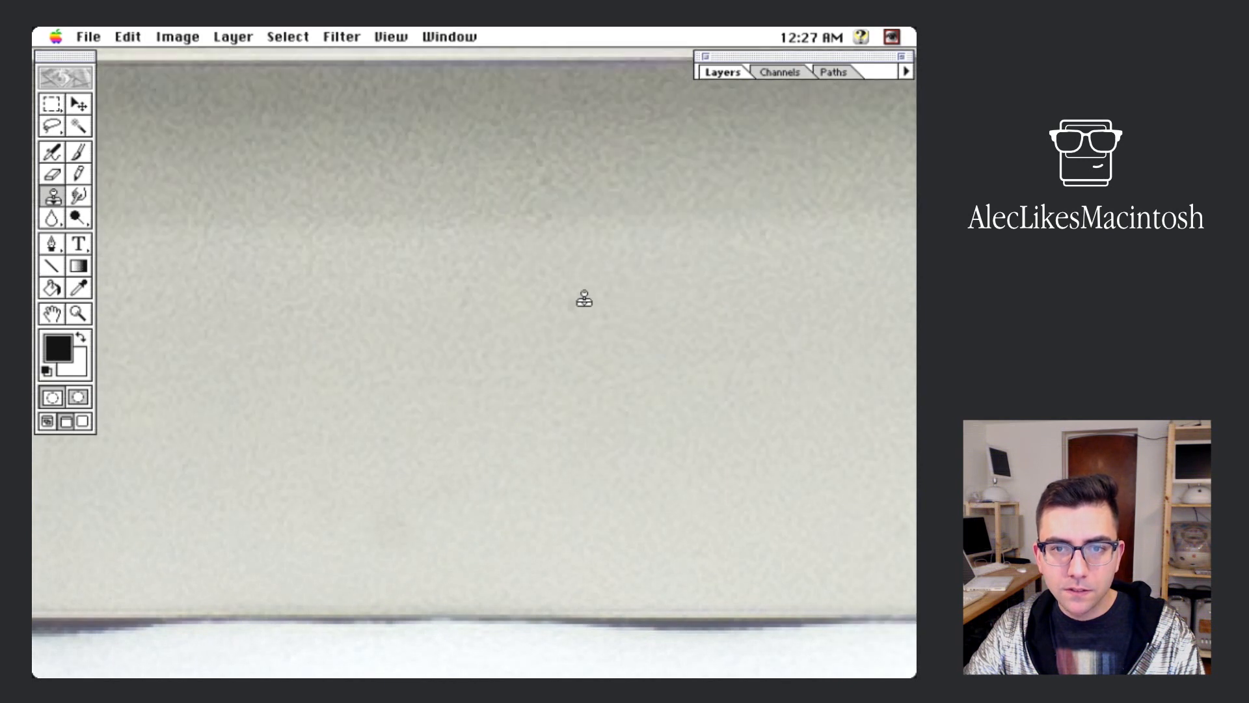
left_click(571, 306)
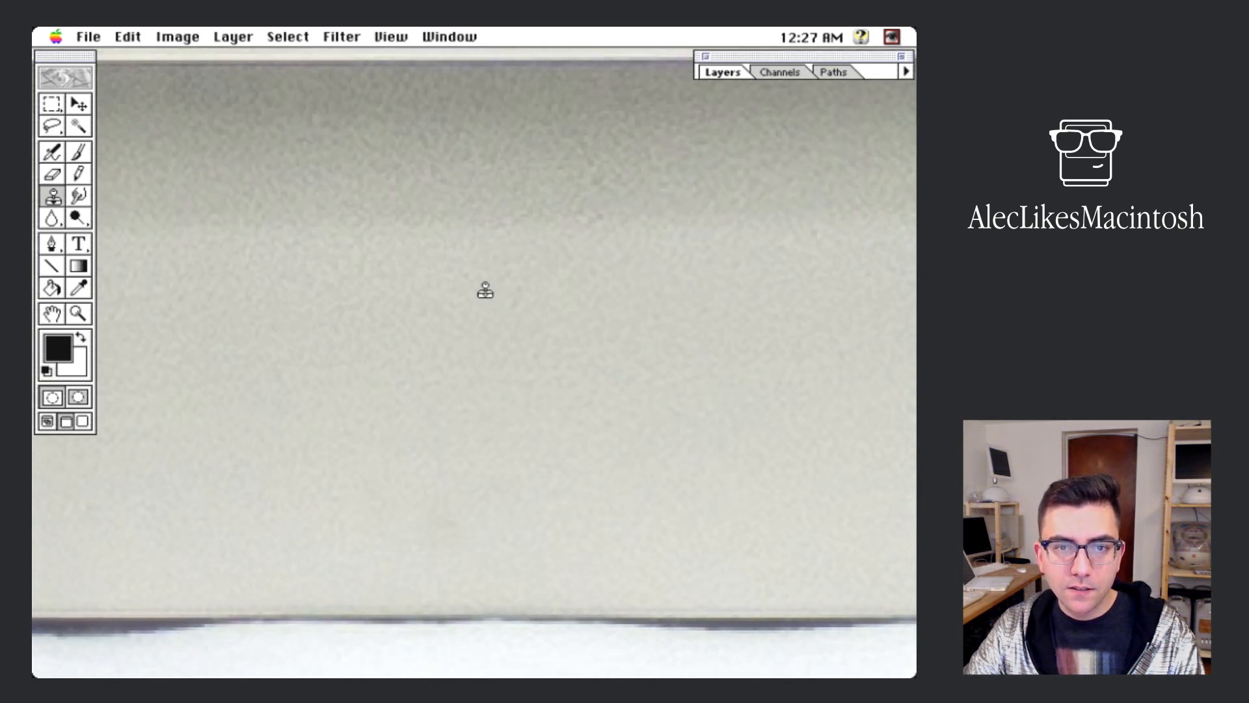
mouse_move(645, 274)
left_mouse_down()
mouse_move(443, 379)
mouse_move(470, 400)
left_mouse_up()
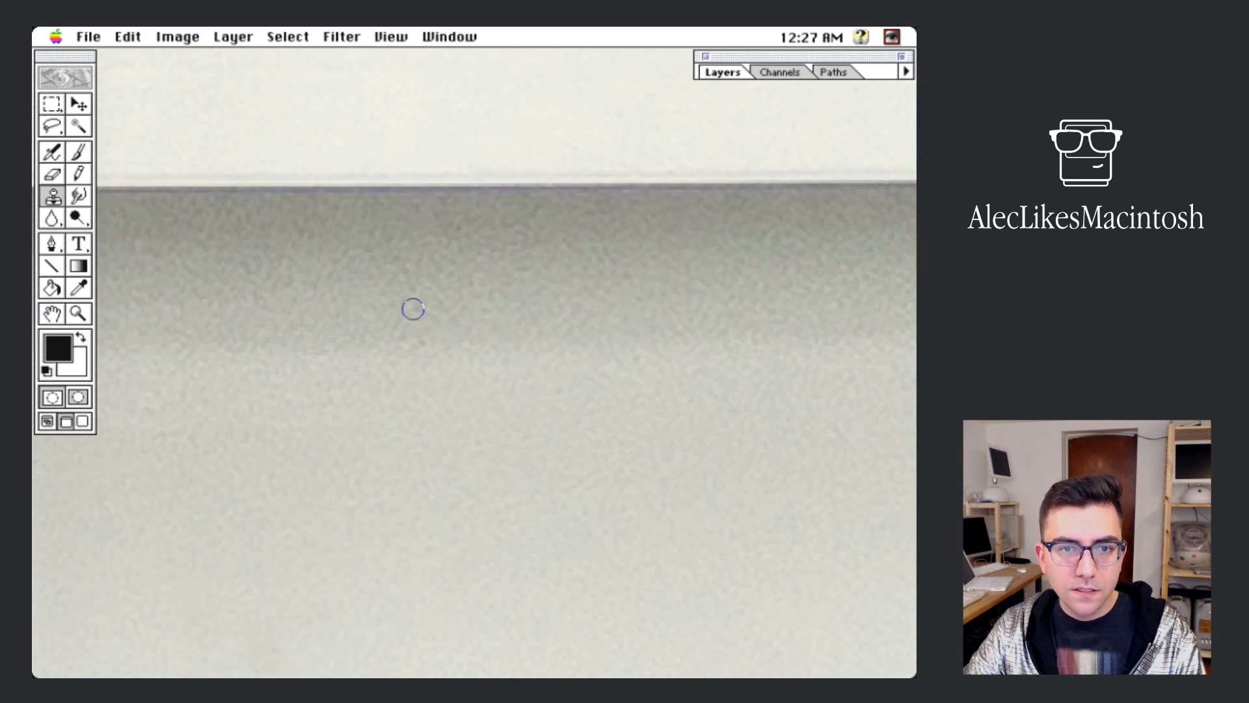
left_click_drag(407, 283, 422, 305)
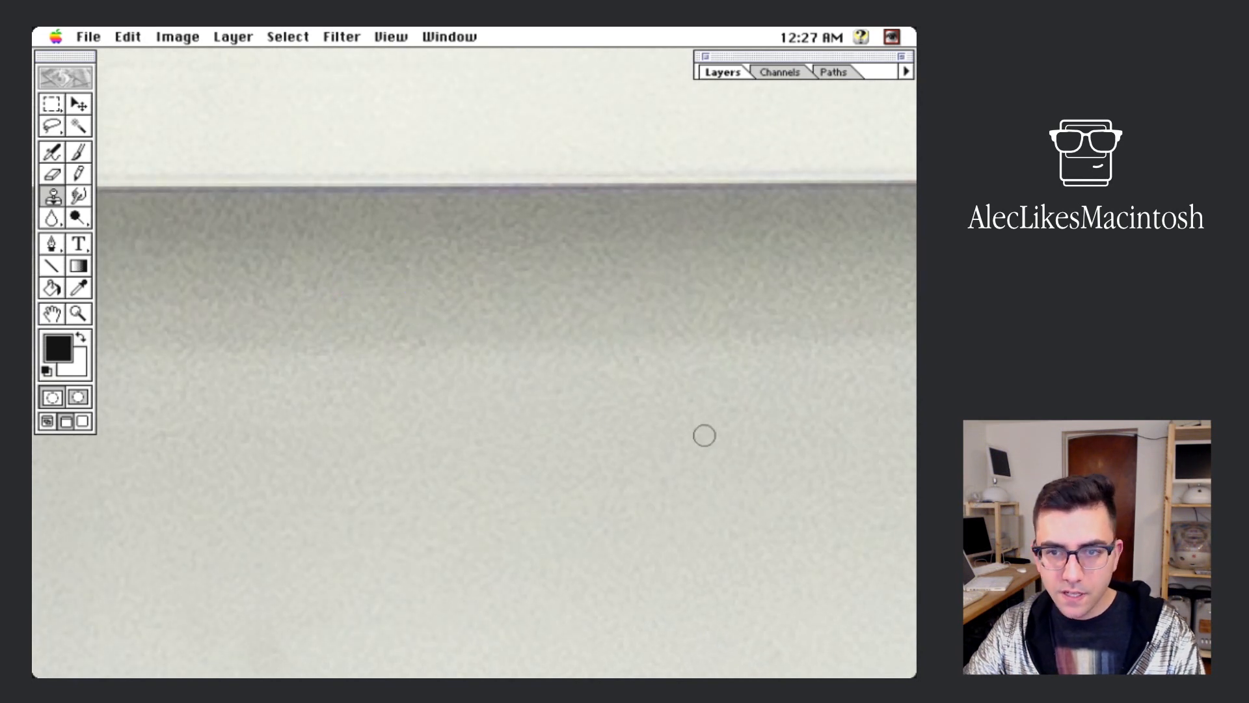
Step: Clone clean casing over the dark speck just below the top seam, between the Apple badge and the PowerPC logo
key("super+minus")
key("super+minus")
key("super+minus")
key("super+minus")
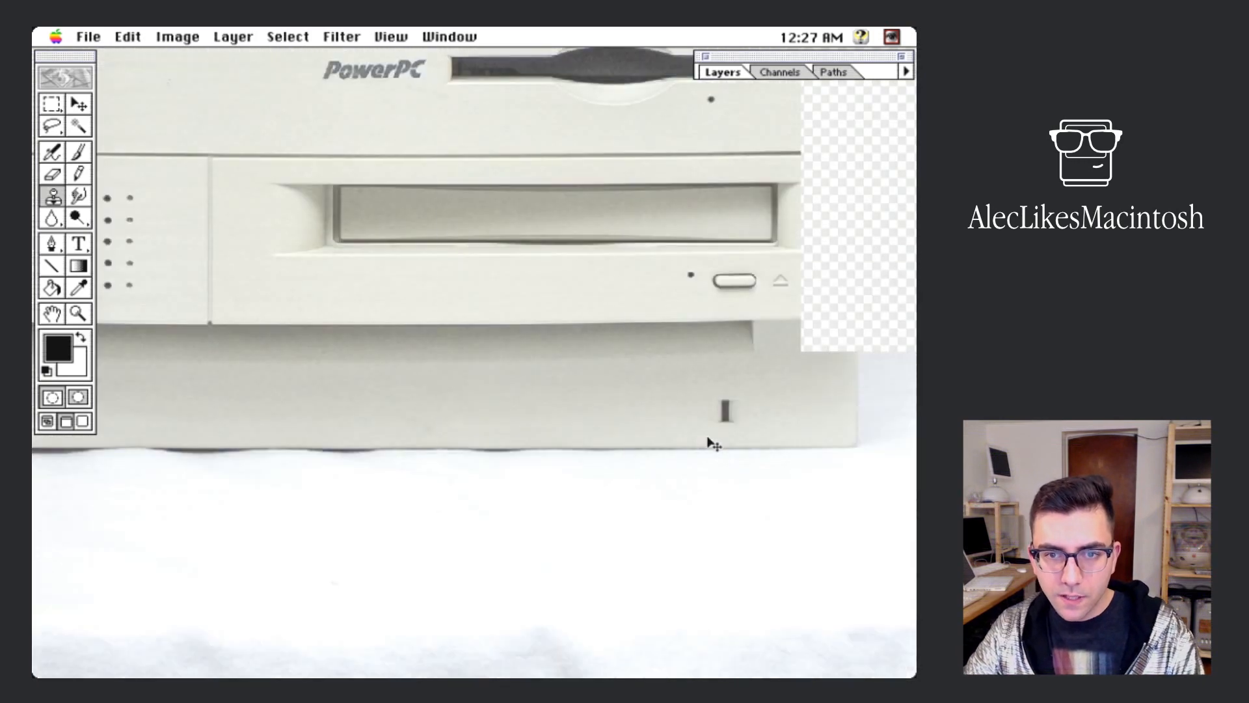
left_click_drag(796, 467, 580, 501)
left_click_drag(462, 280, 714, 464)
left_click_drag(187, 310, 400, 310)
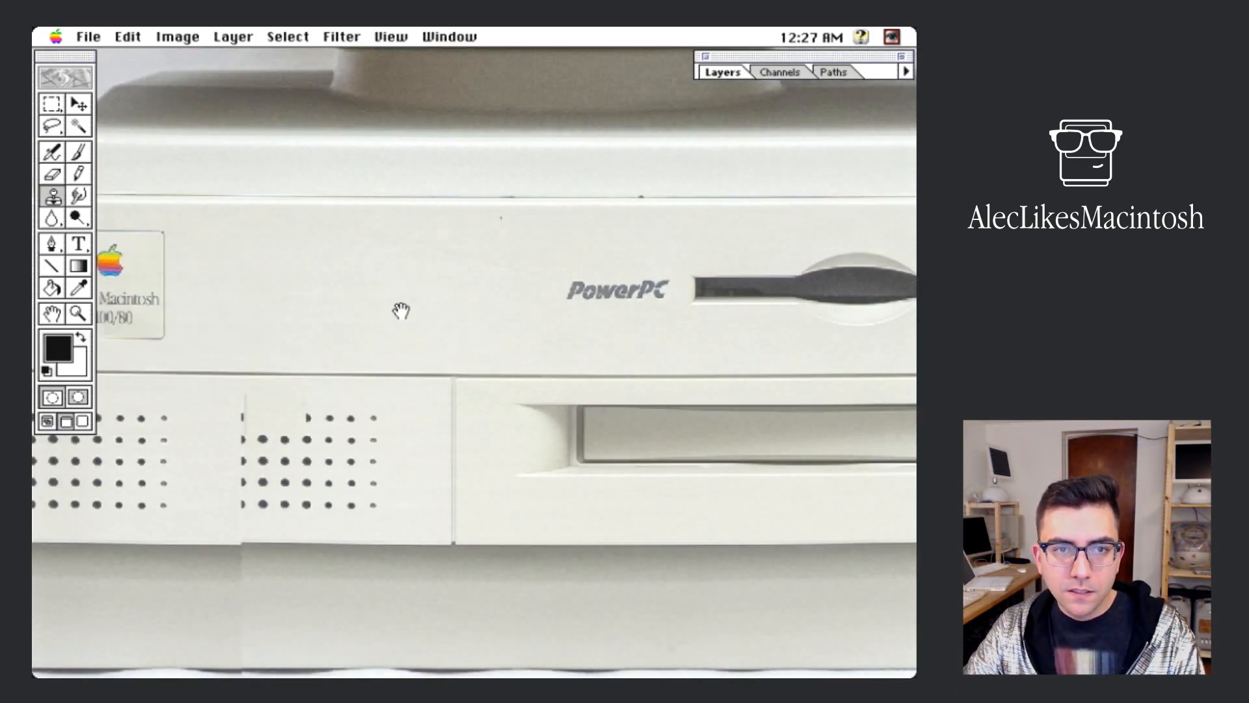
key("super+plus")
key("super+plus")
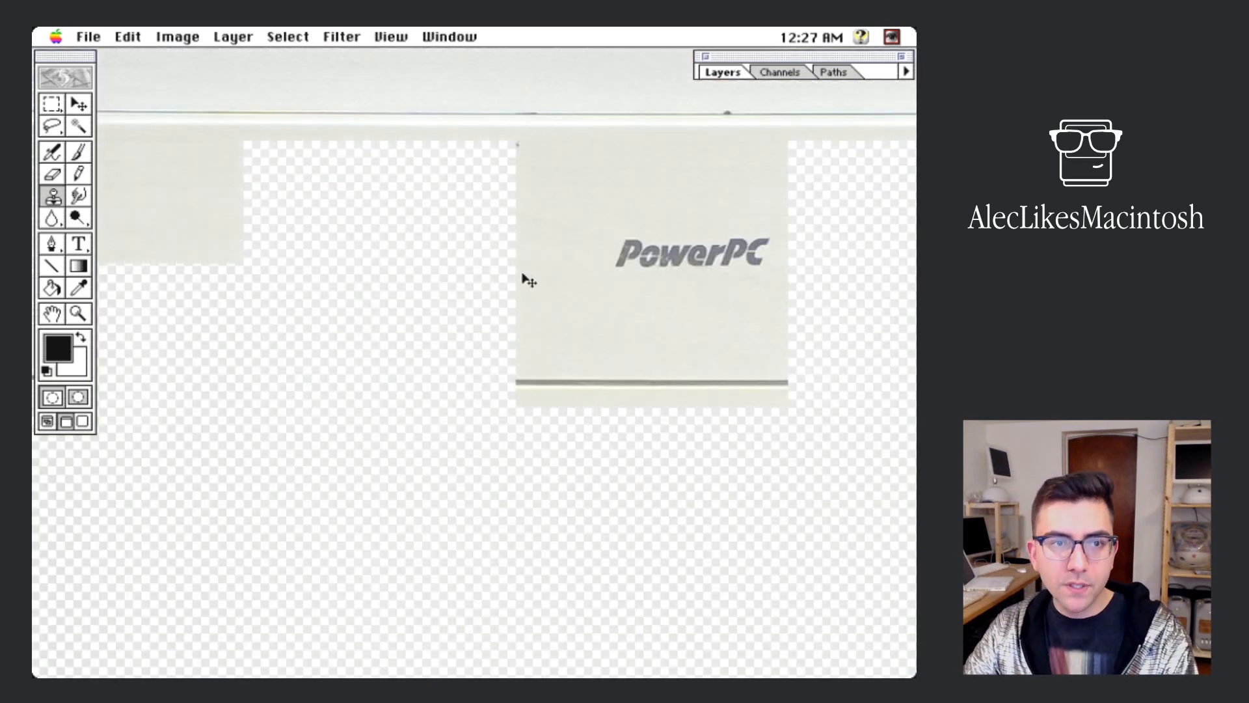
left_click_drag(443, 215, 609, 481)
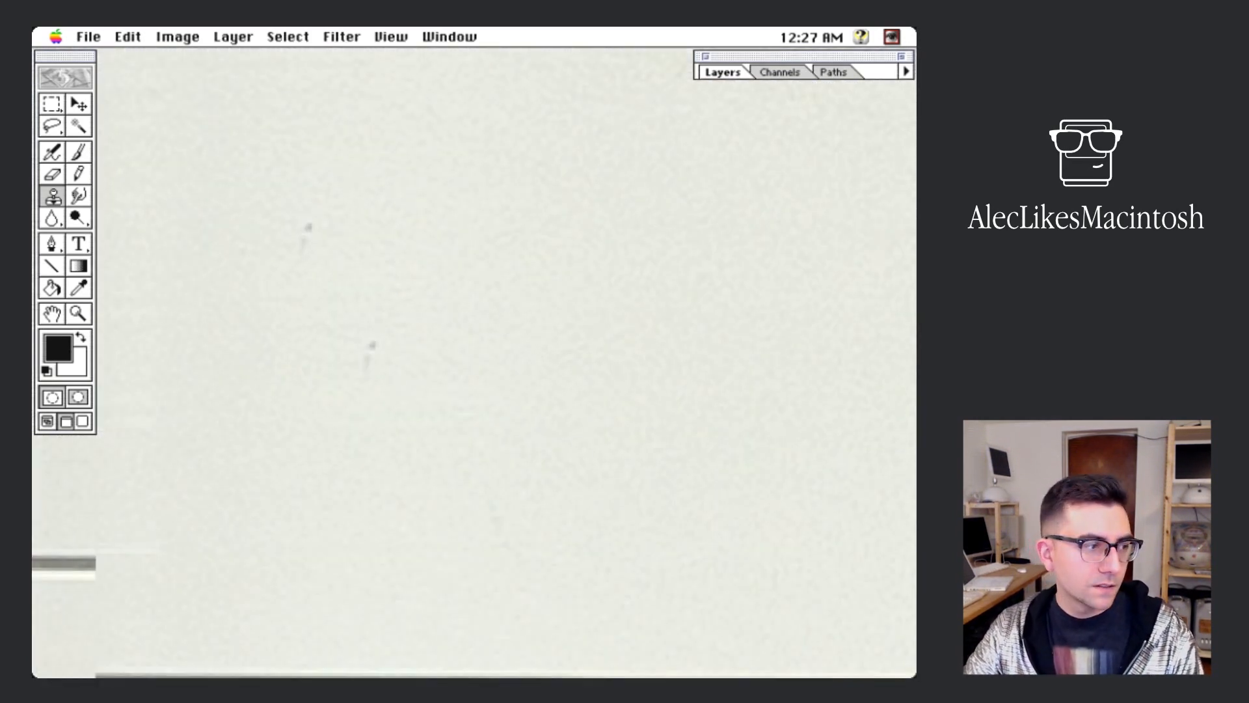
left_click_drag(506, 313, 555, 438)
left_click_drag(726, 285, 463, 331)
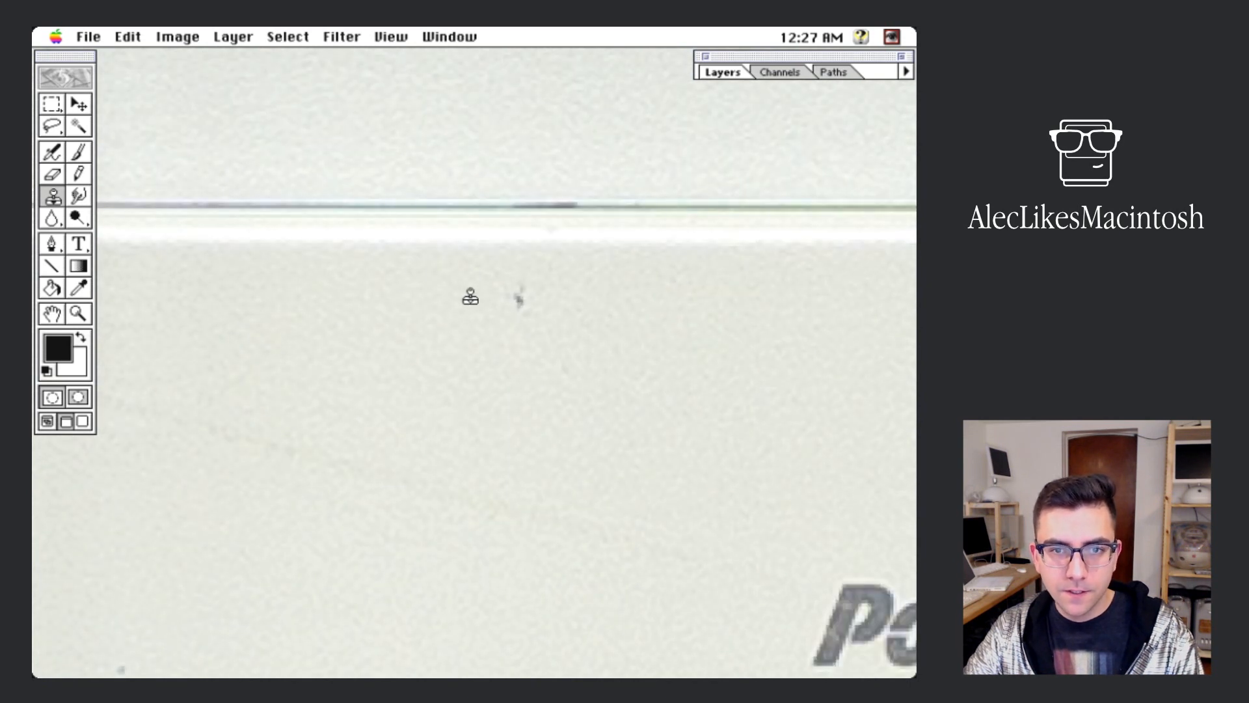
left_click(517, 300)
Step: Stamp out the remaining faint specks on the front casing between the Apple badge and the PowerPC logo
left_click_drag(371, 599, 490, 372)
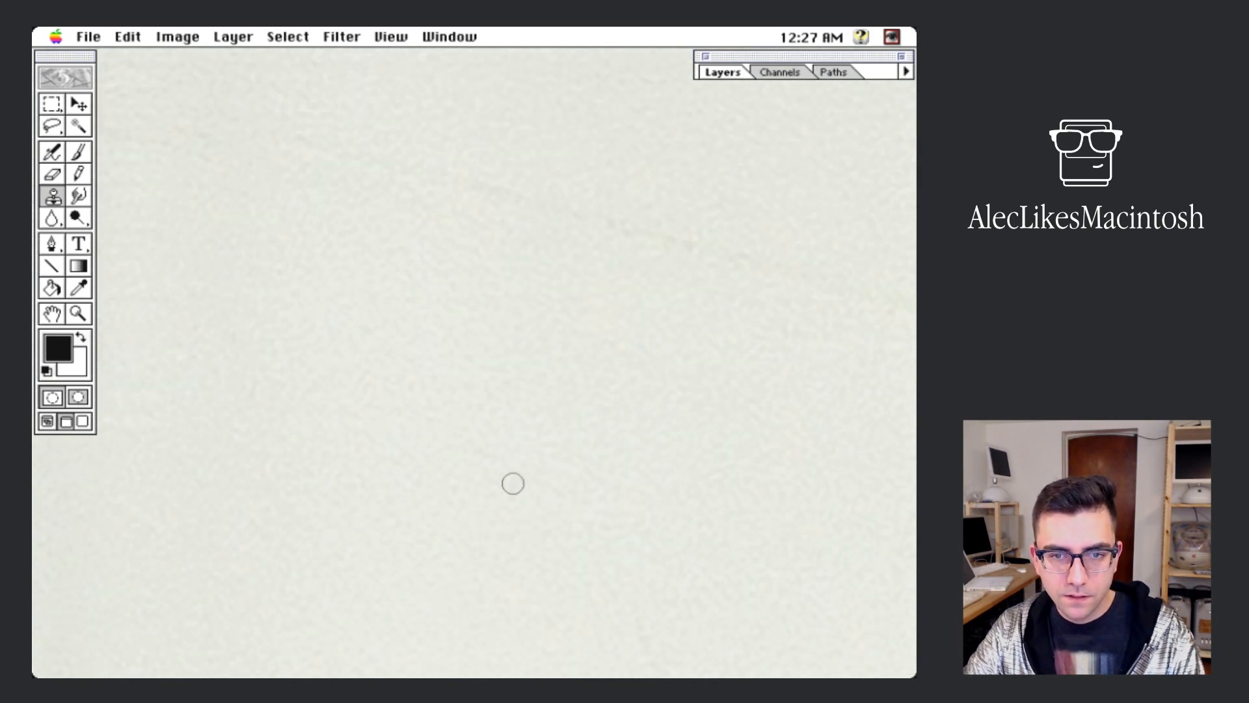
left_click_drag(513, 482, 505, 351)
left_click(496, 511)
left_click_drag(735, 312, 521, 299)
left_click_drag(813, 279, 415, 301)
left_click(672, 340)
left_click_drag(468, 215, 416, 586)
left_click_drag(384, 156, 368, 306)
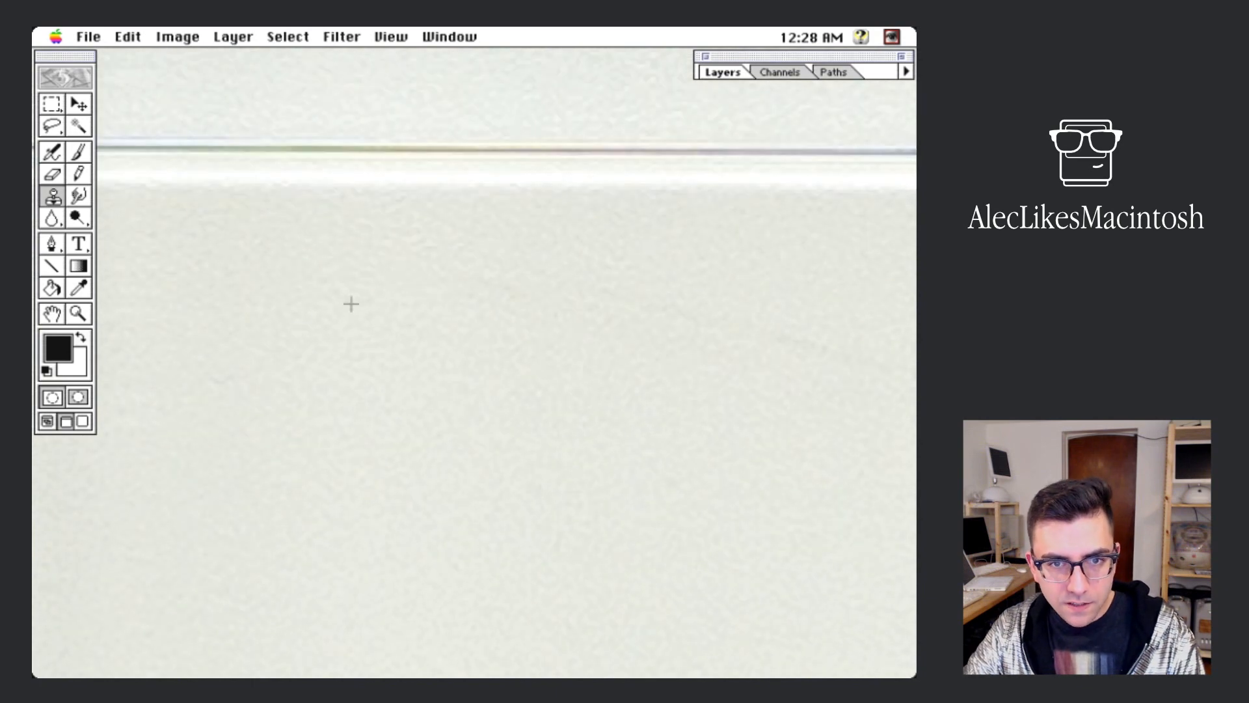
left_click_drag(764, 338, 525, 267)
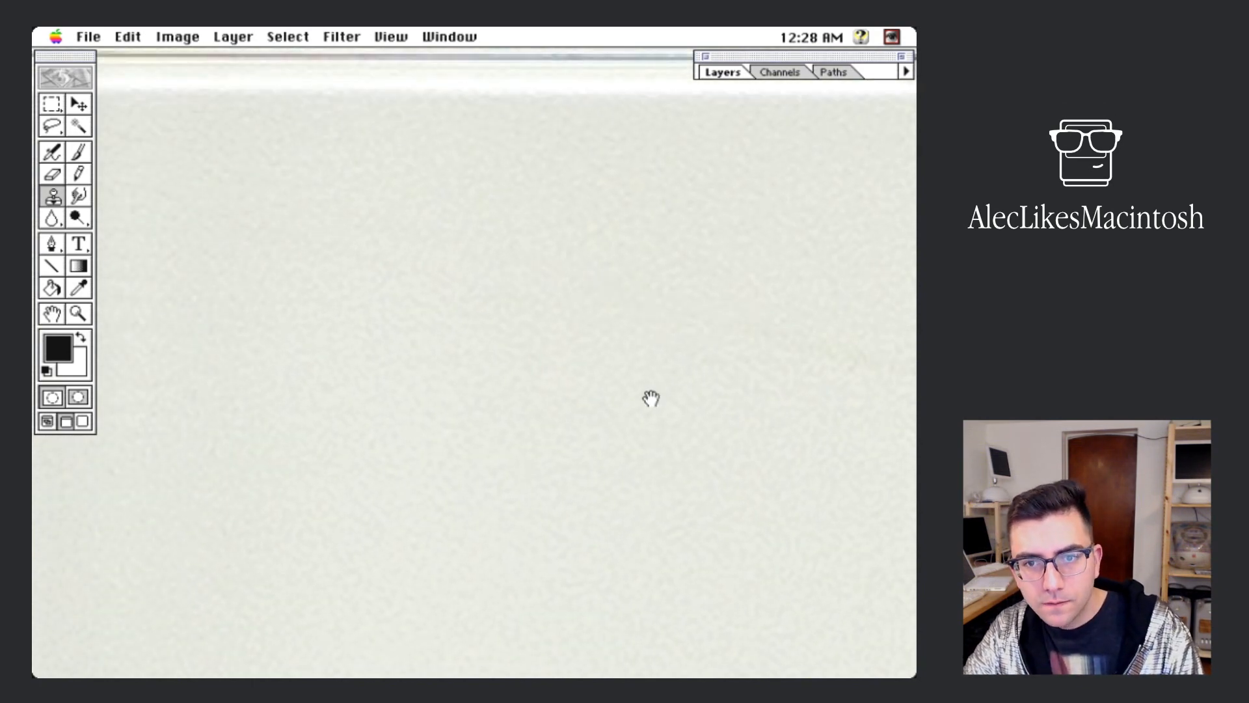
Step: Sample the grey of the PowerPC logo and pencil over the discoloured pixels in its letters P and w
left_click_drag(651, 398, 309, 271)
left_click_drag(892, 390, 469, 397)
key("super+plus")
key("super+plus")
key("super+plus")
key("super+plus")
key("super+plus")
key("i")
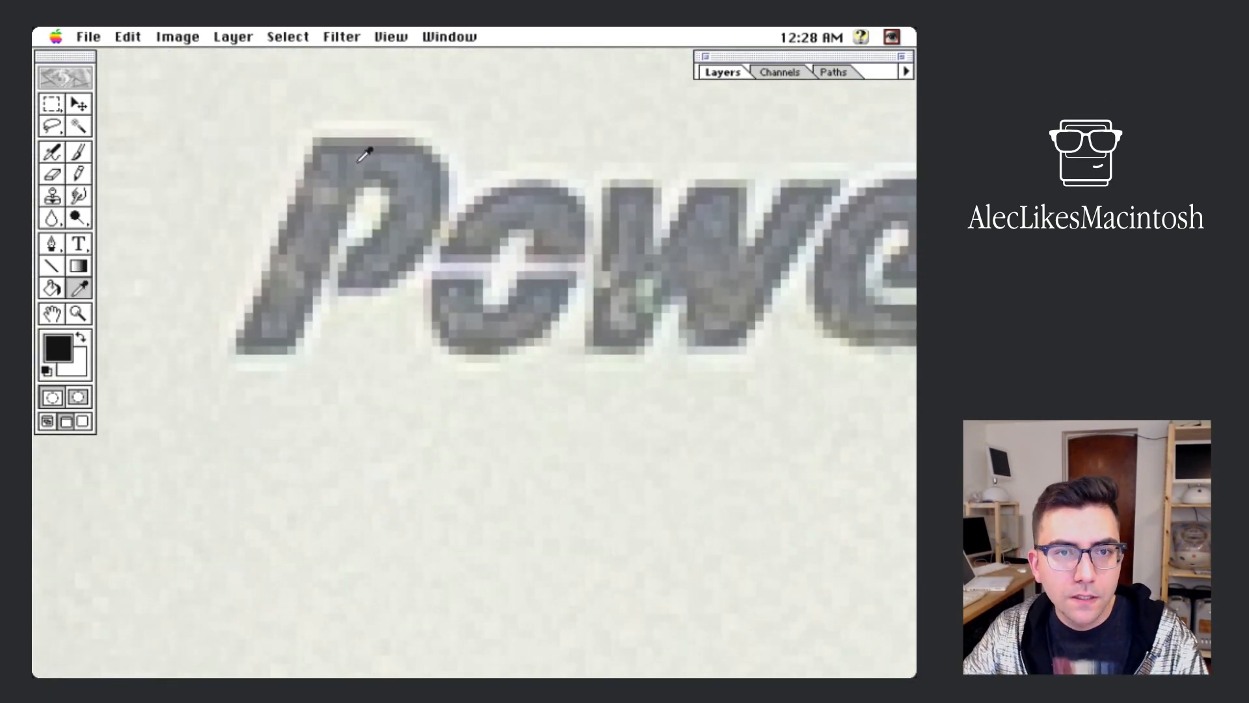
left_click(358, 160)
key("n")
left_click(326, 204, "alt")
left_click_drag(325, 185, 319, 206)
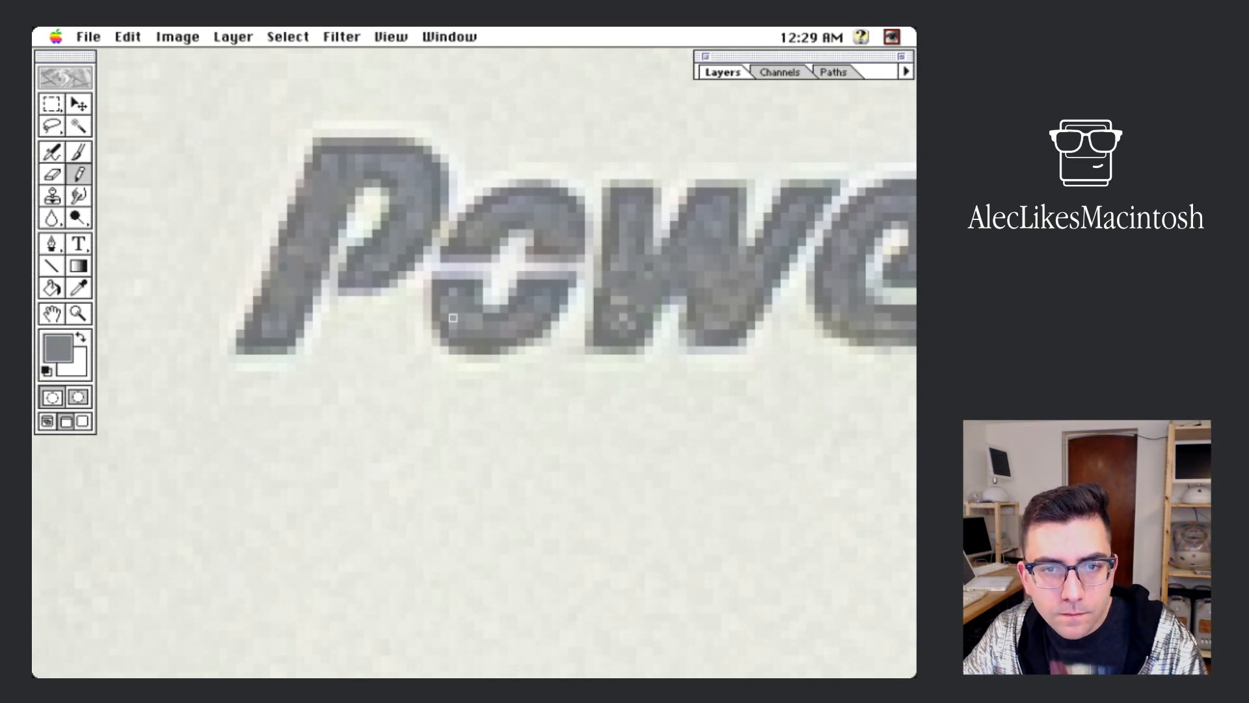
left_click_drag(618, 300, 625, 320)
left_click_drag(843, 317, 286, 303)
Step: Clone a clean stretch of the seam over the dark spot on the casing seam above the PowerPC logo
key("super+minus")
key("super+minus")
key("super+minus")
key("super+minus")
key("super+minus")
key("super+minus")
key("super+minus")
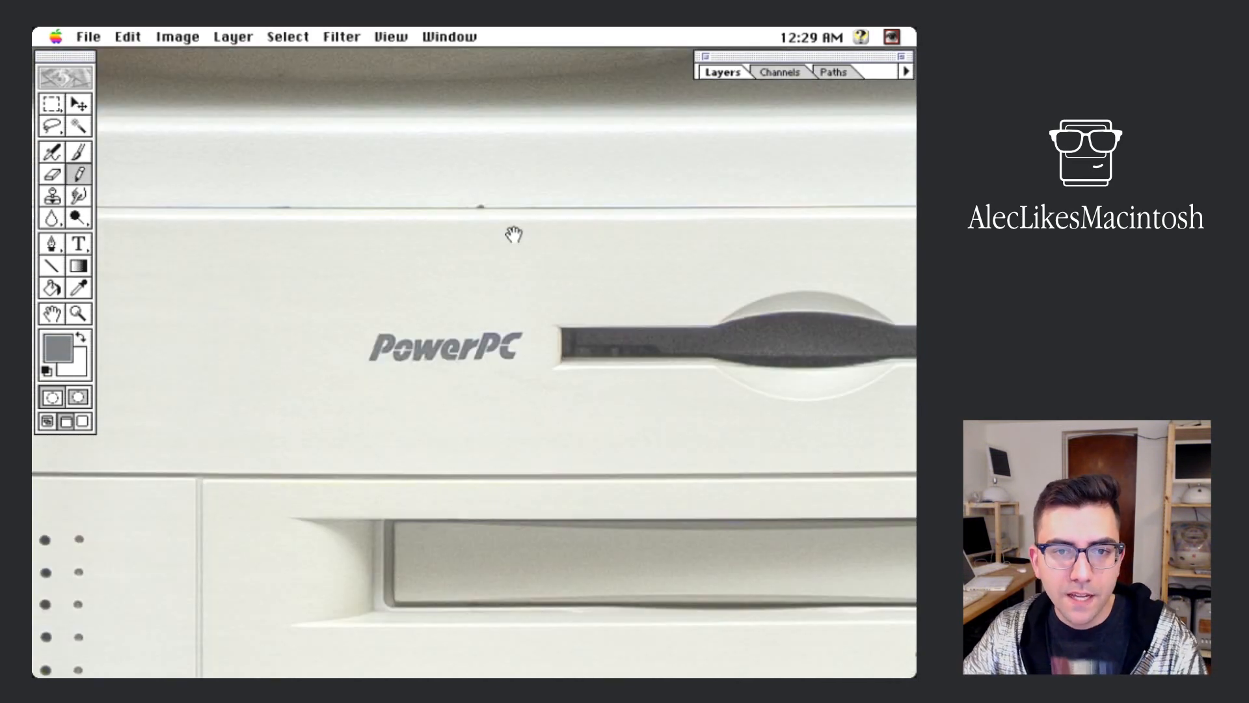
left_click_drag(513, 234, 577, 365)
key("super+plus")
key("super+plus")
key("s")
left_click(616, 307, "alt")
left_click(681, 310)
key("super+z")
left_click(682, 315)
left_click(599, 304, "alt")
left_click(683, 313)
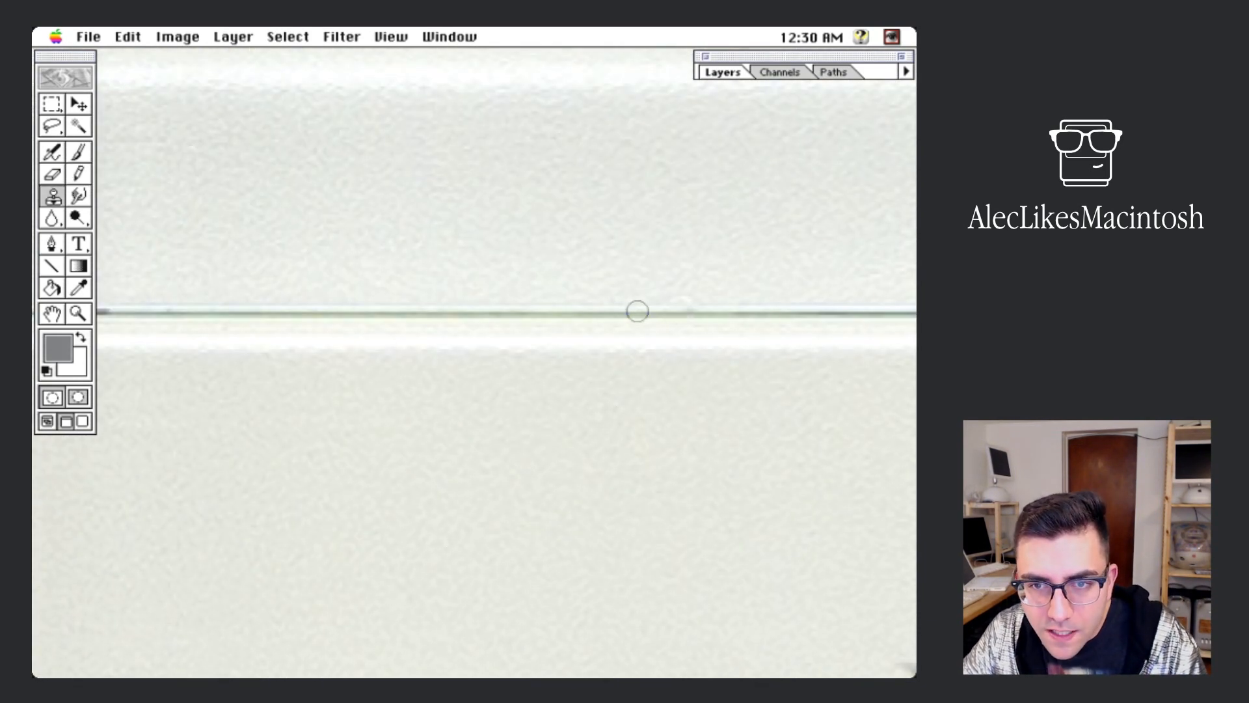
Step: Try to clone clean seam over the left end of the short dark mark on the same casing seam
left_click_drag(168, 274, 683, 274)
left_click(508, 303, "alt")
left_click(571, 314)
key("super+z")
left_click(505, 304, "alt")
left_click(565, 313)
key("super+z")
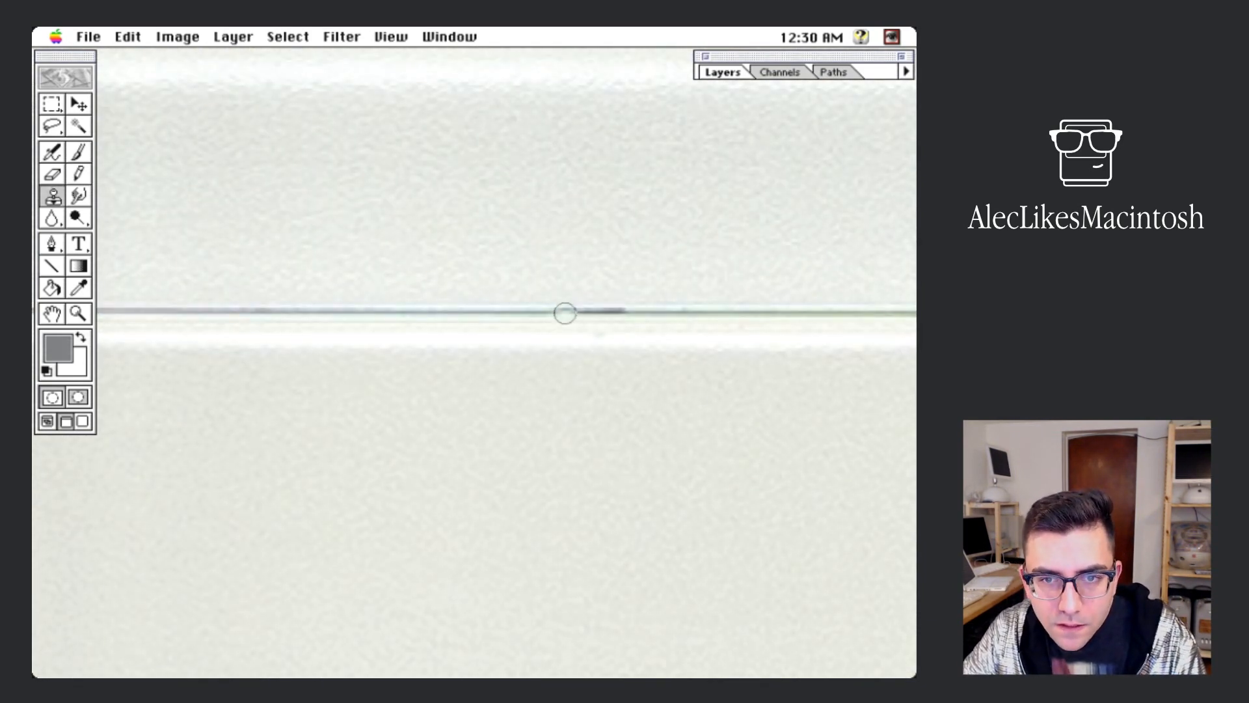
Step: Cover the short dark mark on the casing seam with clean seam sampled just beyond the mark's right end
left_click(619, 312)
left_click(652, 303, "alt")
left_click(617, 310)
Step: Clone clean casing over the blemish near the RESET and CTRL controls of the PrecisionColor Display/17
key("super+minus")
key("super+minus")
key("super+minus")
left_click_drag(690, 130, 708, 287)
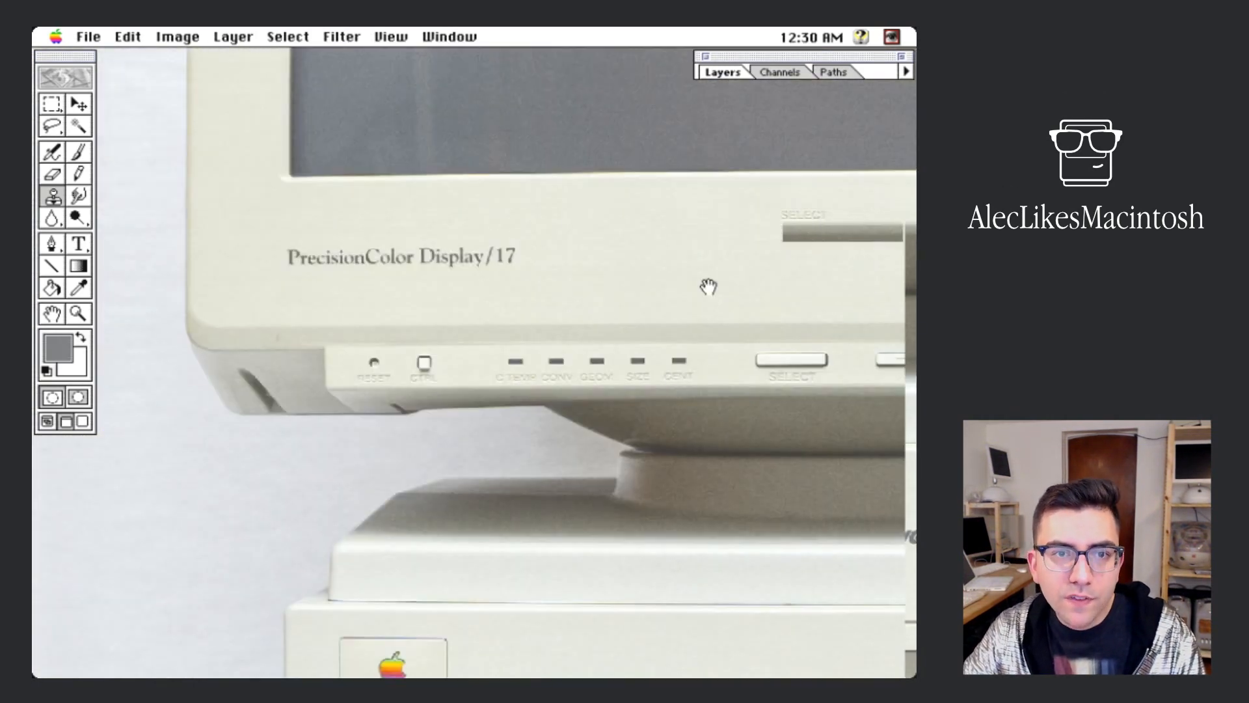
key("z")
left_click(404, 371)
left_click_drag(404, 371, 486, 359)
key("c")
key("s")
left_click(485, 264, "alt")
left_click(497, 287)
Step: Clone clean bezel over the marks near the display's lower right corner, beside the brand logo
key("super+minus")
key("super+minus")
key("super+minus")
mouse_move(846, 280)
left_mouse_down()
mouse_move(574, 368)
mouse_move(665, 398)
left_mouse_up()
left_click(578, 397, "super")
left_click(601, 293, "alt")
left_click_drag(588, 374, 560, 382)
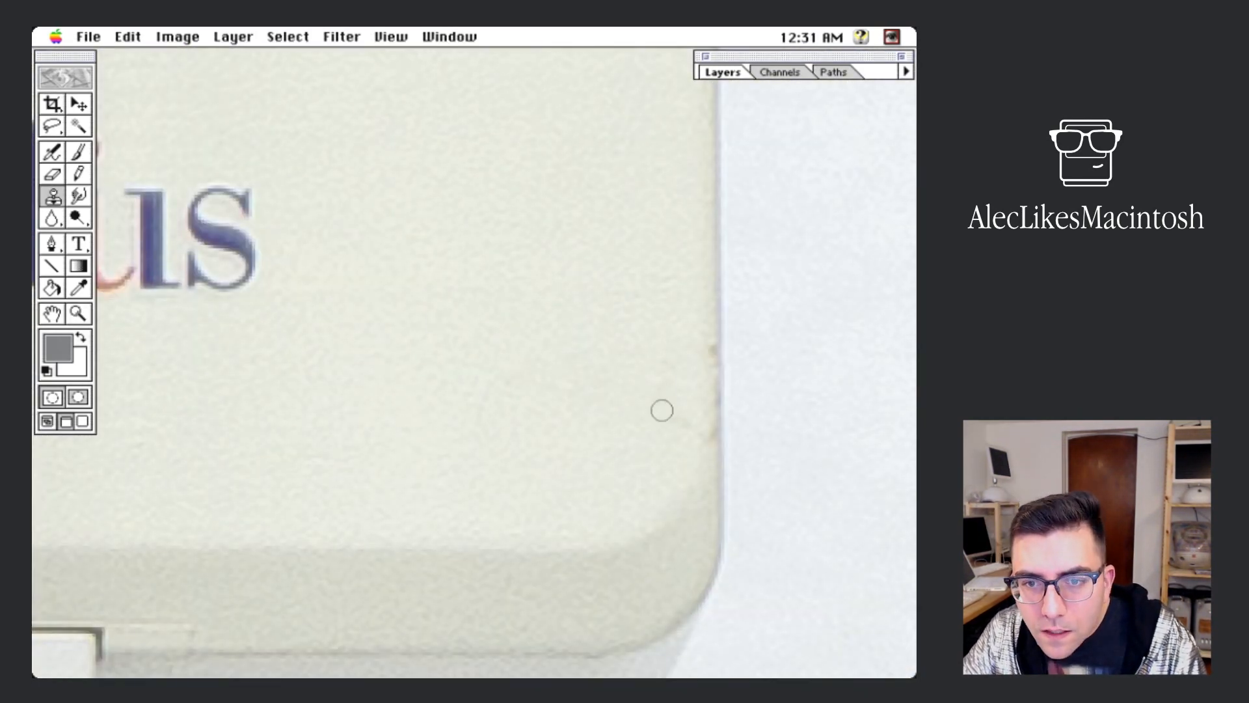
Step: Save the retouched Power Macintosh photo to its existing TIFF file
key("super+minus")
key("super+minus")
key("super+minus")
left_click_drag(328, 64, 538, 232)
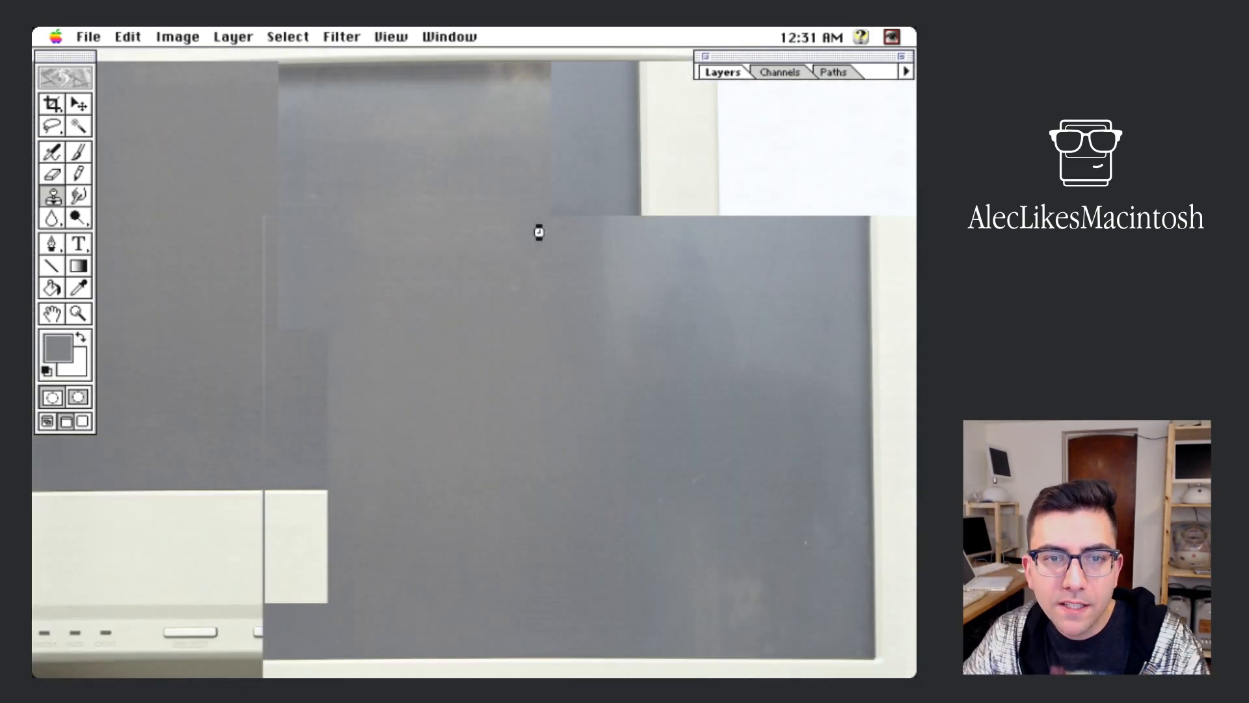
key("super+minus")
left_click_drag(570, 531, 594, 301)
left_click_drag(597, 569, 605, 397)
key("super+s")
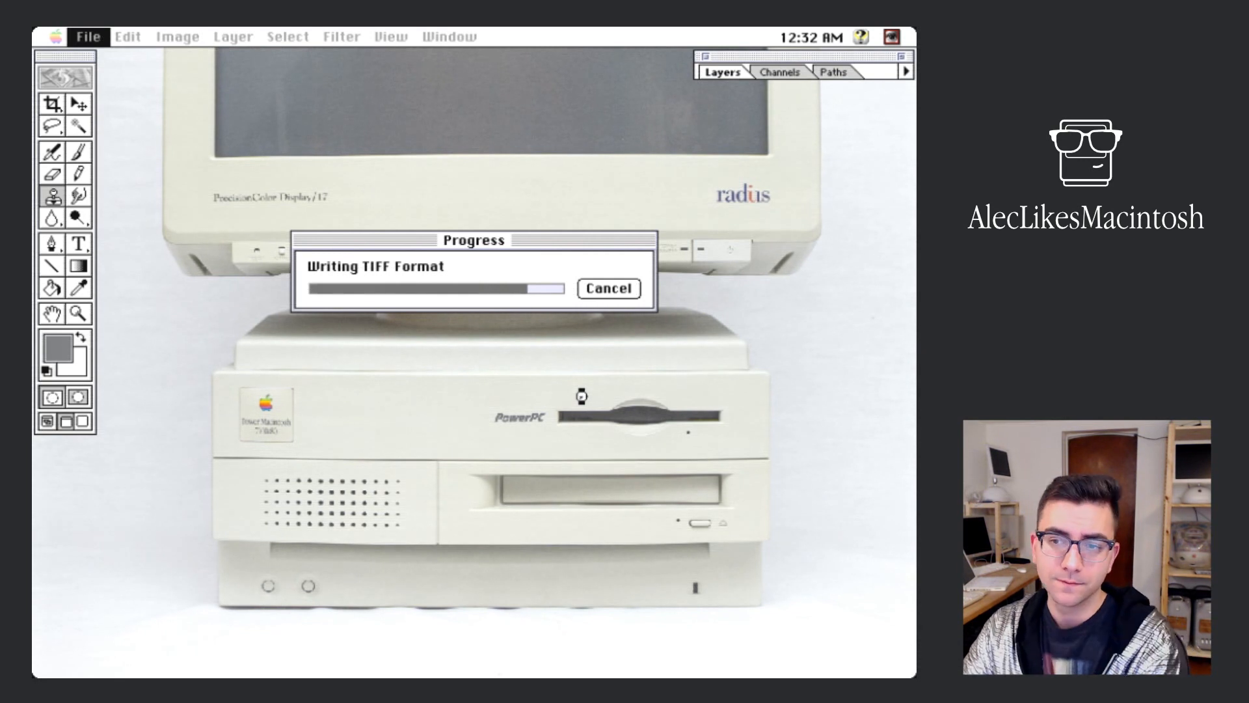
Step: Save the document in Photoshop format as 7100-1.PSD on Mac Volume
left_click(88, 36)
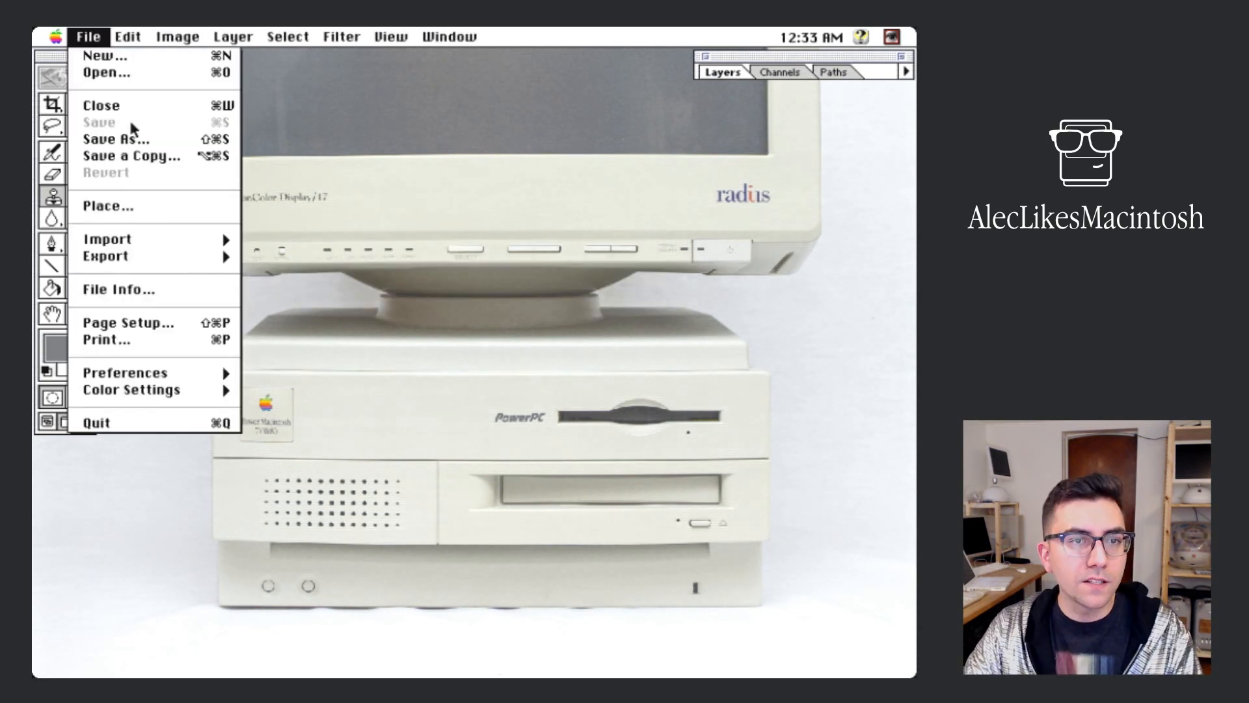
left_click(124, 136)
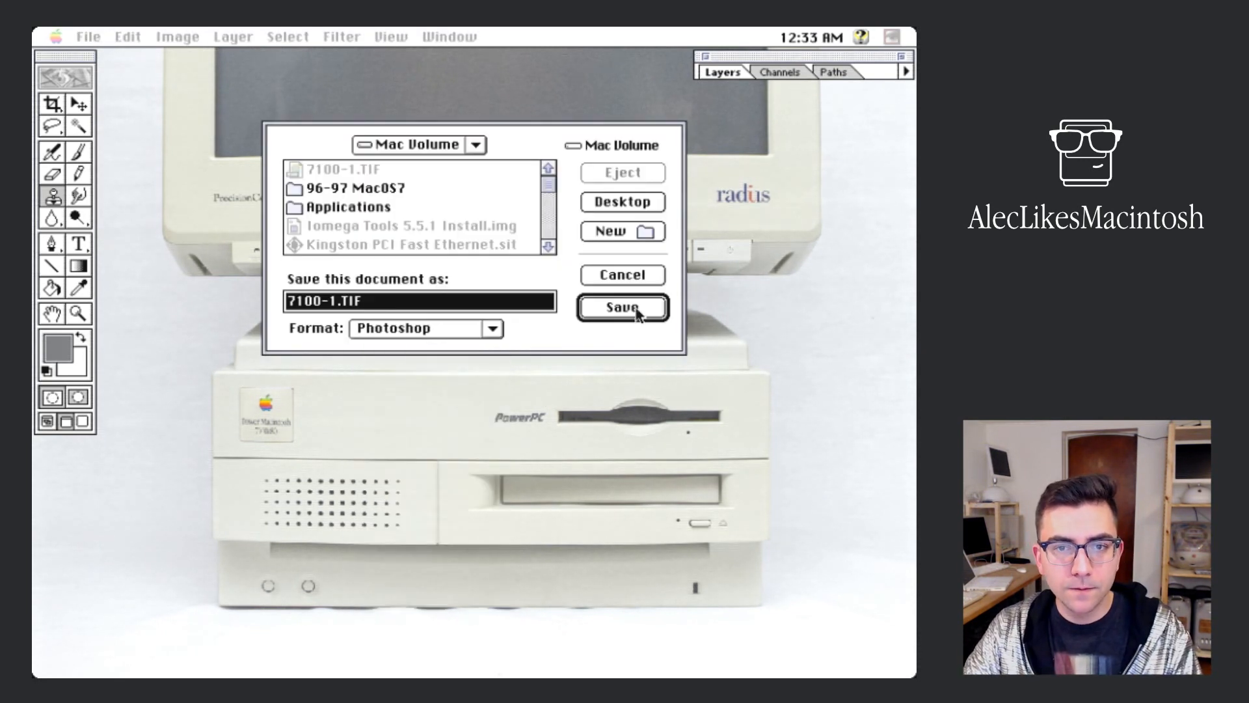
left_click(414, 303)
key("BackSpace")
key("BackSpace")
key("BackSpace")
type("PSD")
left_click(652, 309)
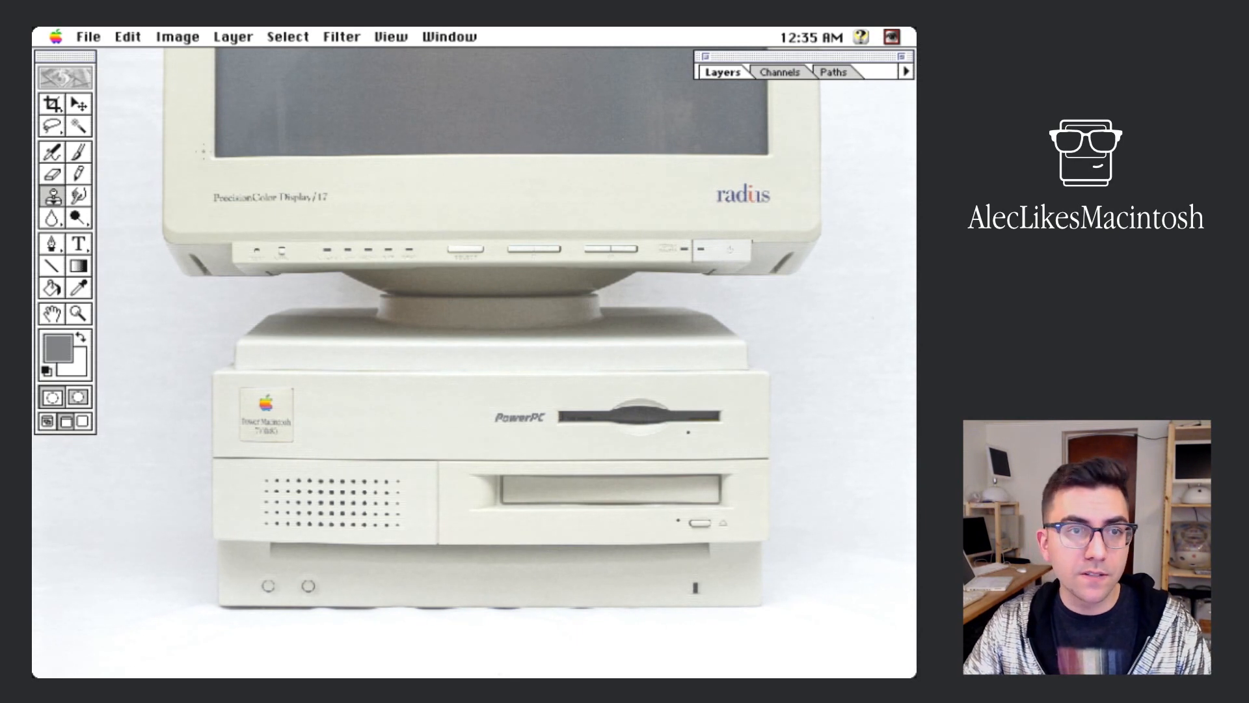
Step: Create a new empty path for outlining the computer and display, and ready the Pen tool
left_click(78, 104)
left_click_drag(543, 165, 479, 364)
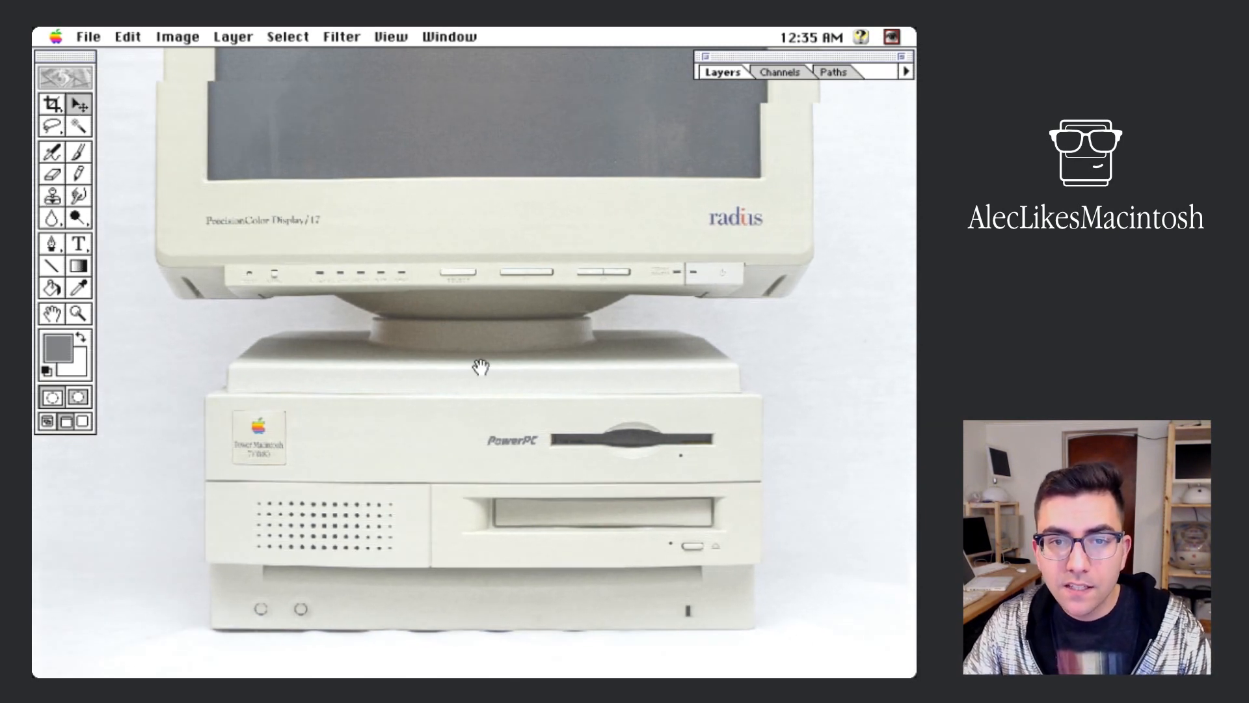
left_click_drag(467, 166, 484, 141)
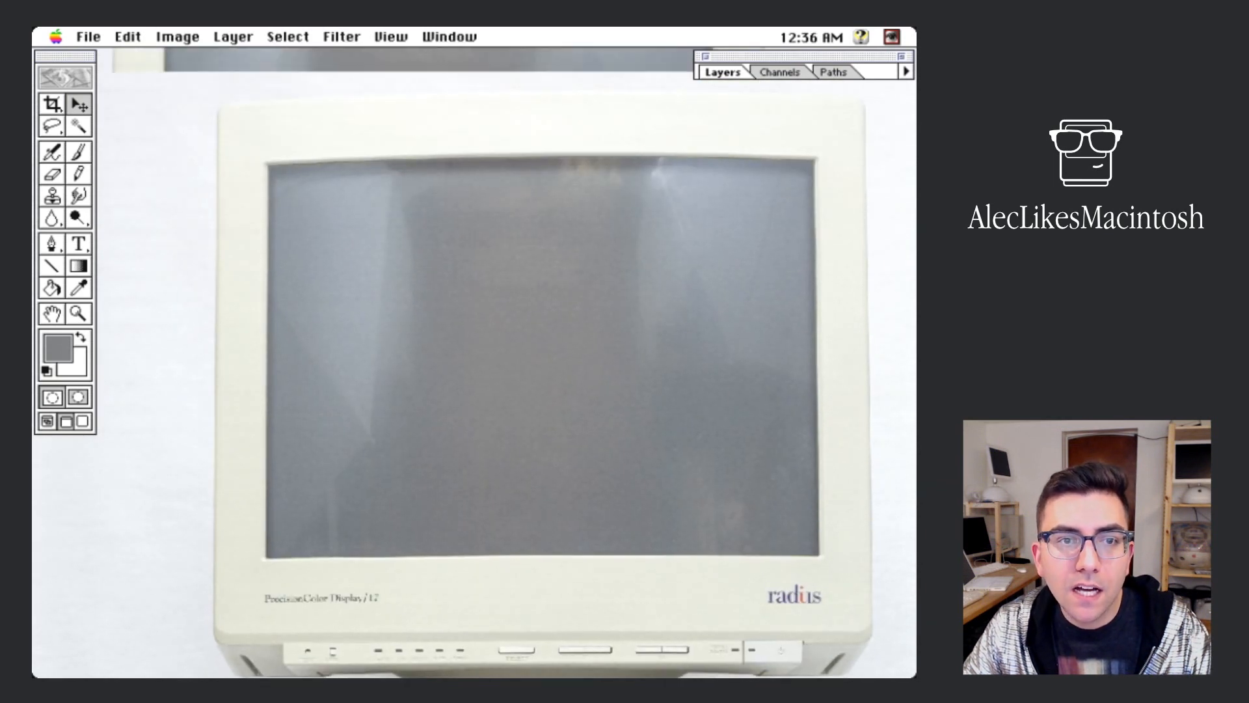
left_click_drag(516, 359, 584, 224)
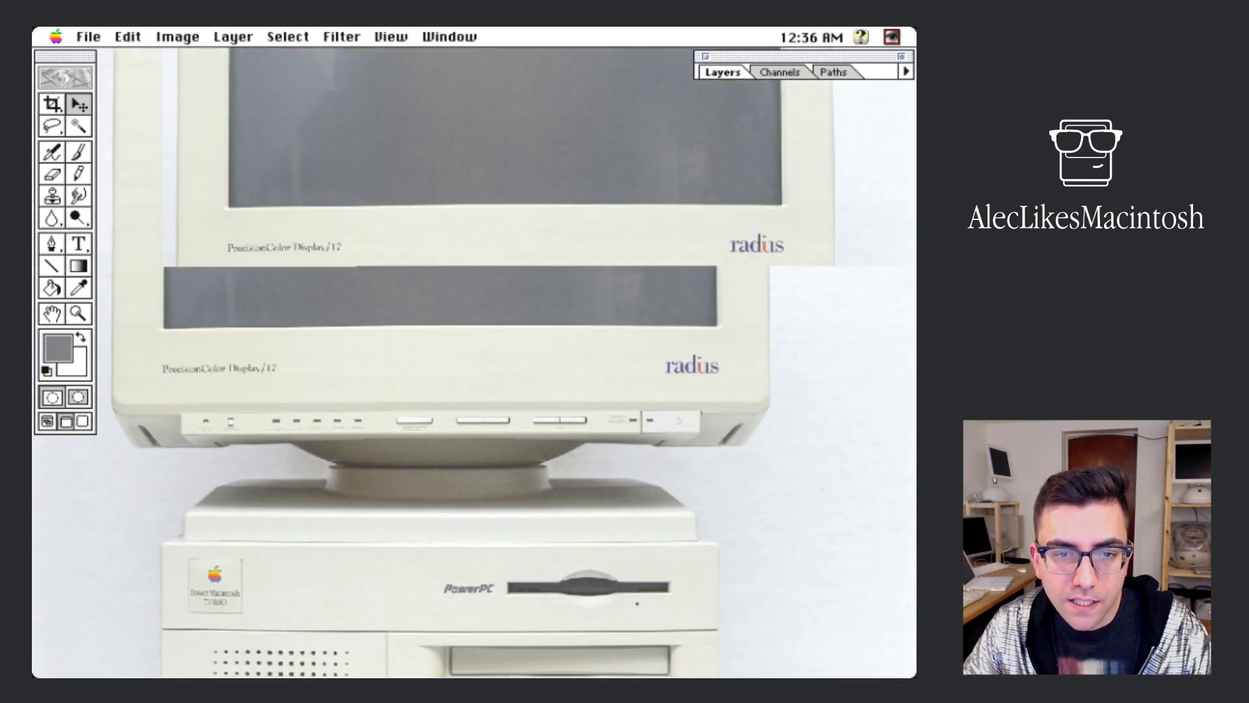
left_click_drag(527, 419, 479, 291)
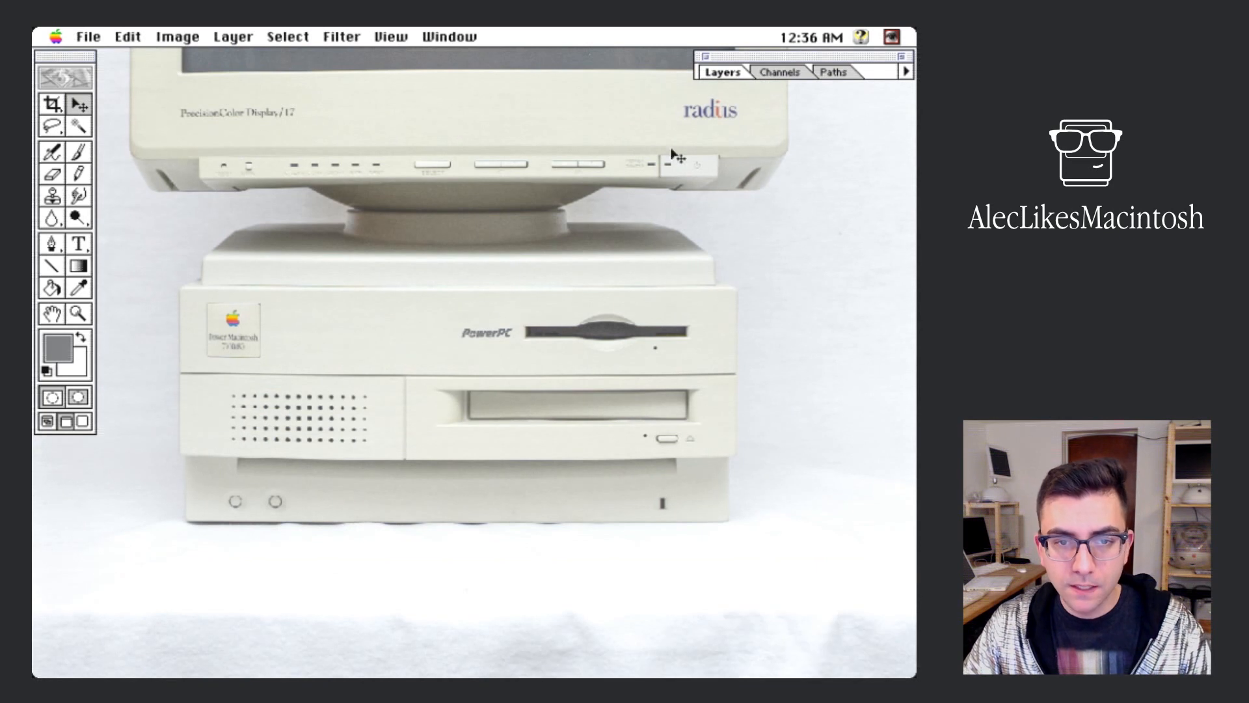
left_click(833, 73)
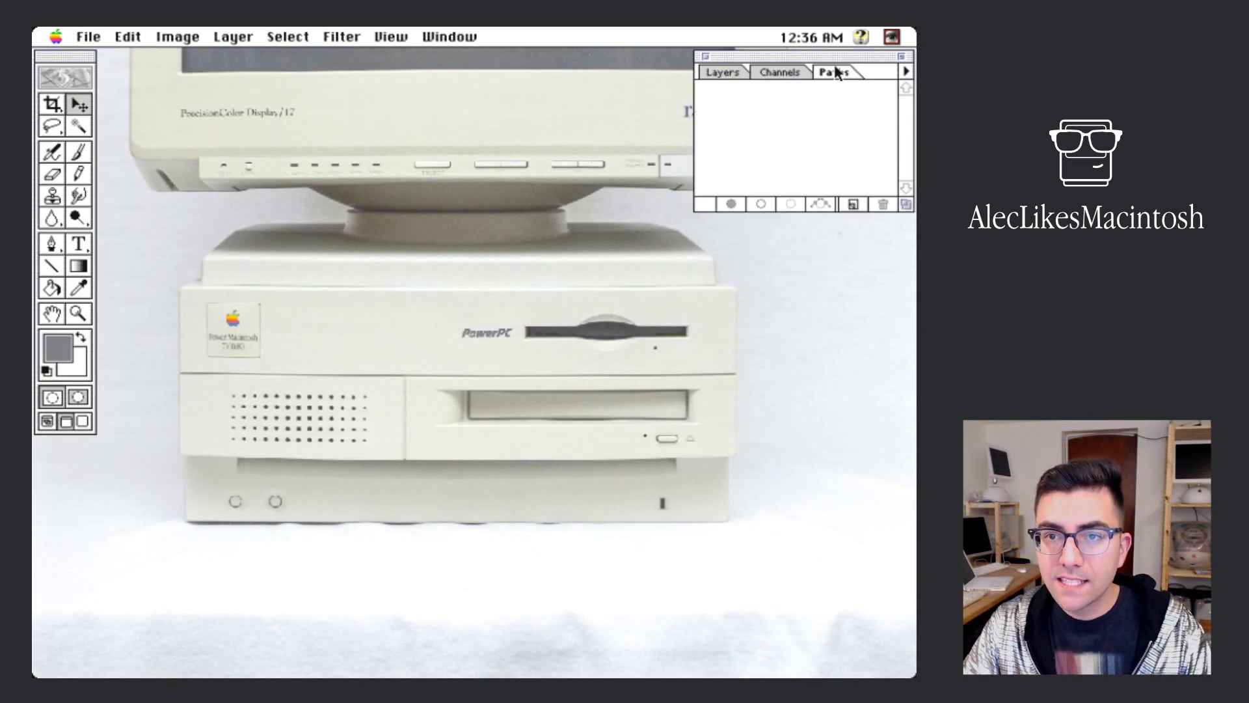
left_click(852, 206)
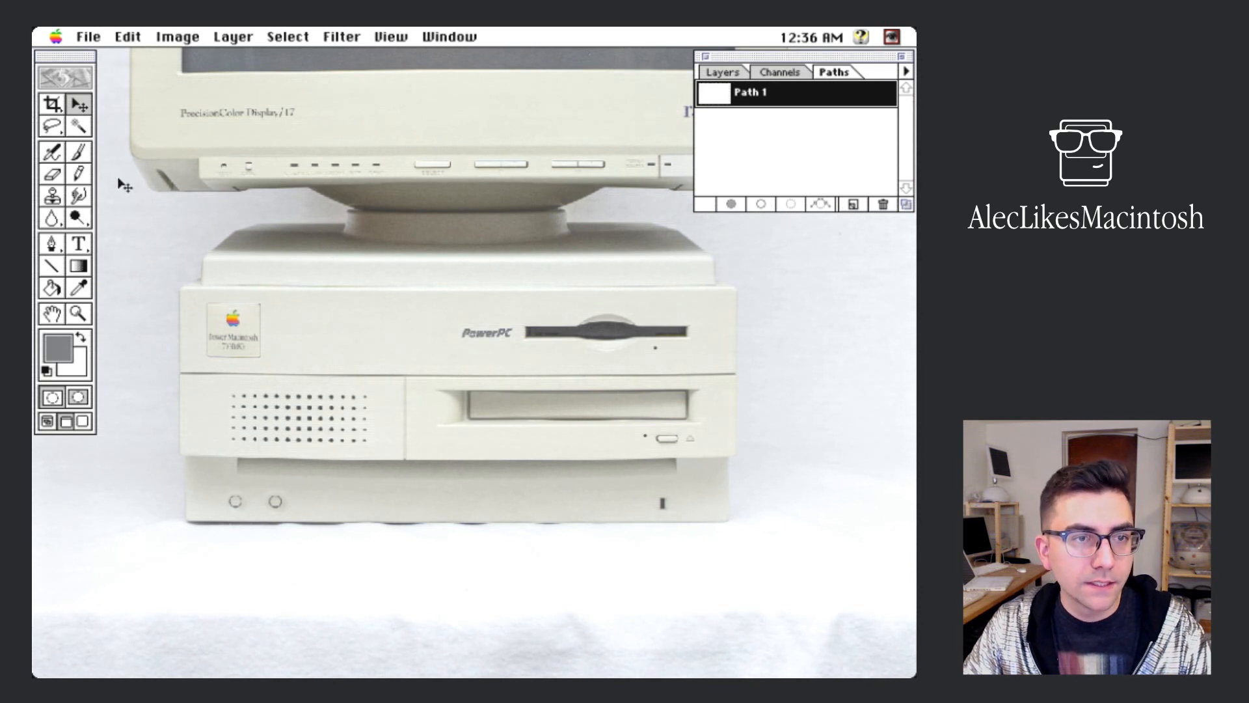
left_click(53, 245)
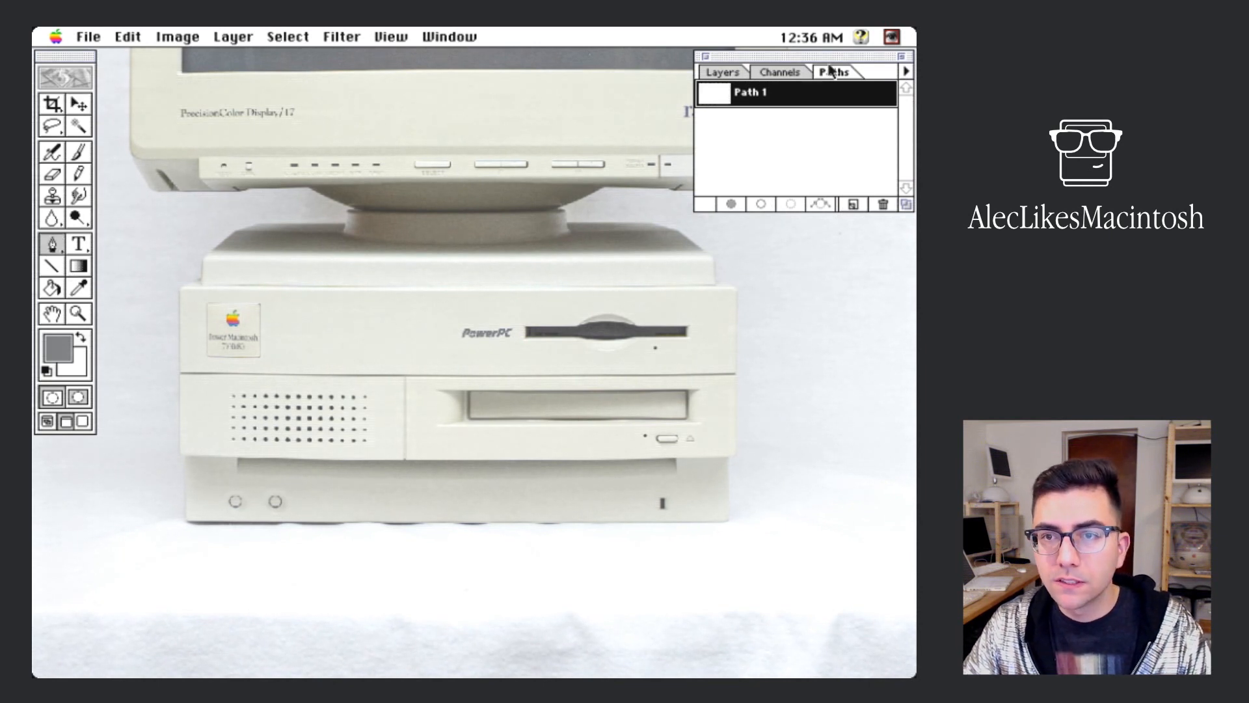
double_click(853, 70)
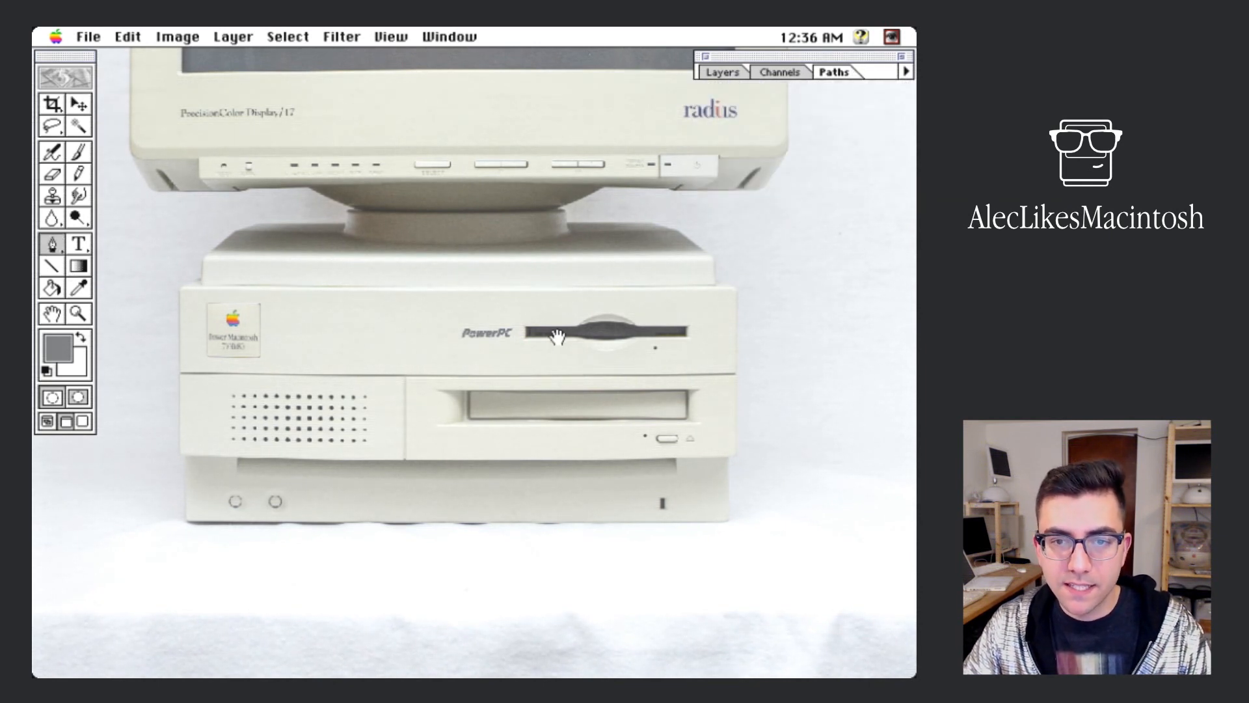
Step: Start the path on the right edge of the computer's lowest front panel and trace around its bottom right corner
left_click_drag(558, 336, 577, 231)
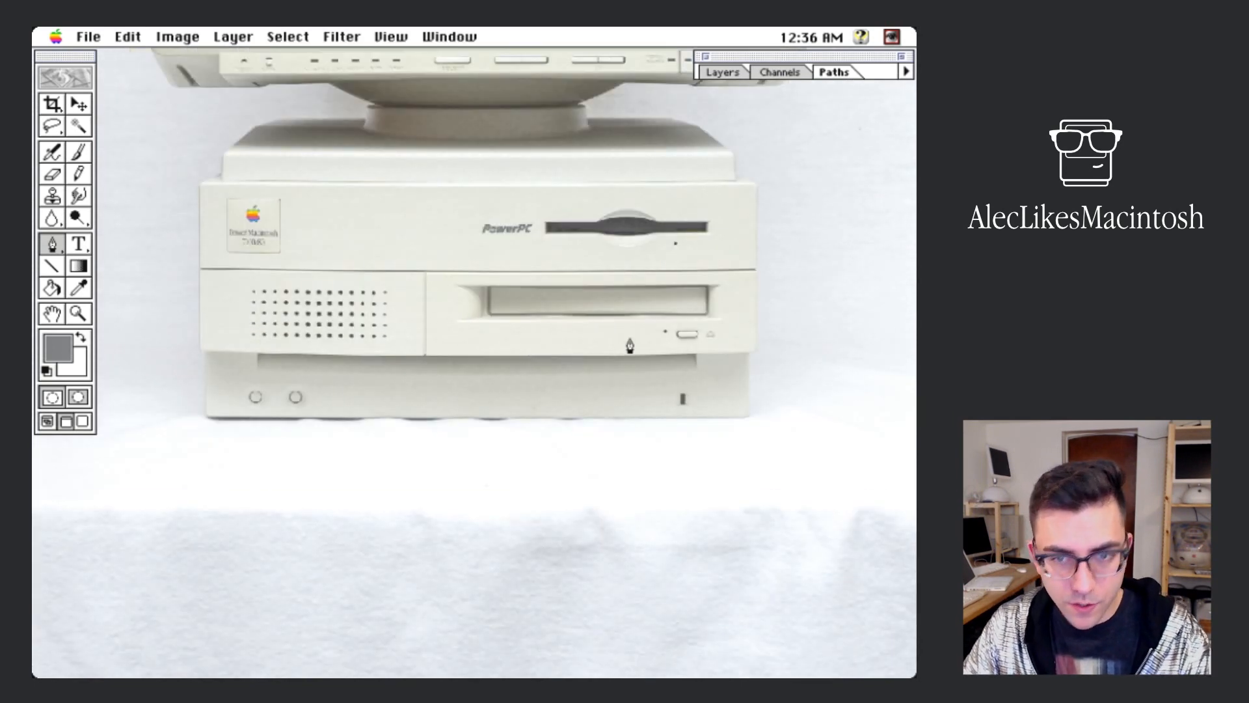
key("super+plus")
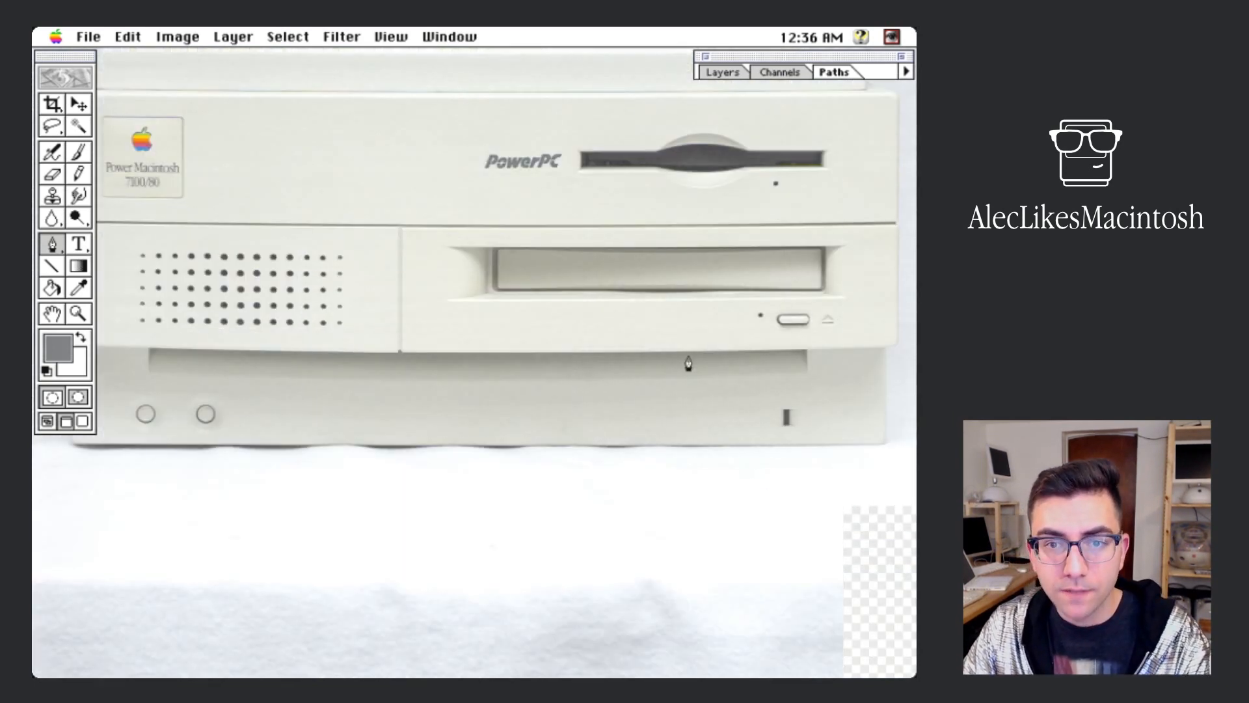
key("super+plus")
left_click_drag(767, 435, 451, 273)
left_click_drag(735, 296, 493, 376)
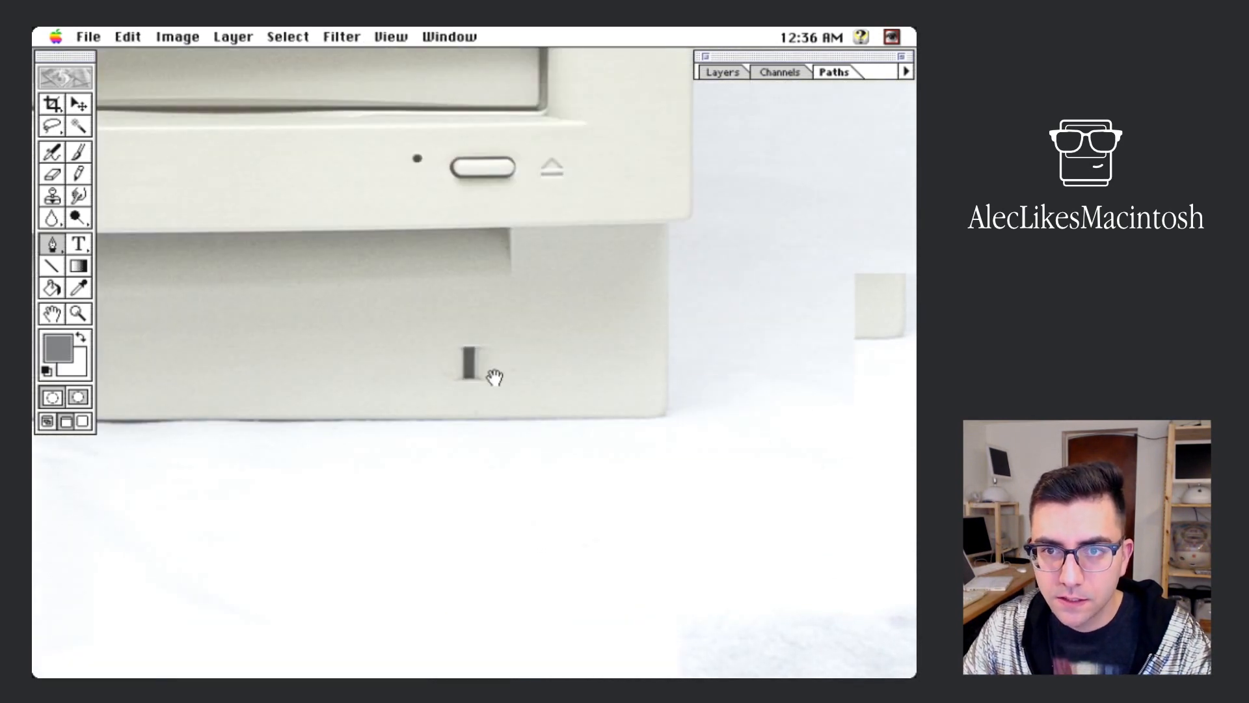
key("super+plus")
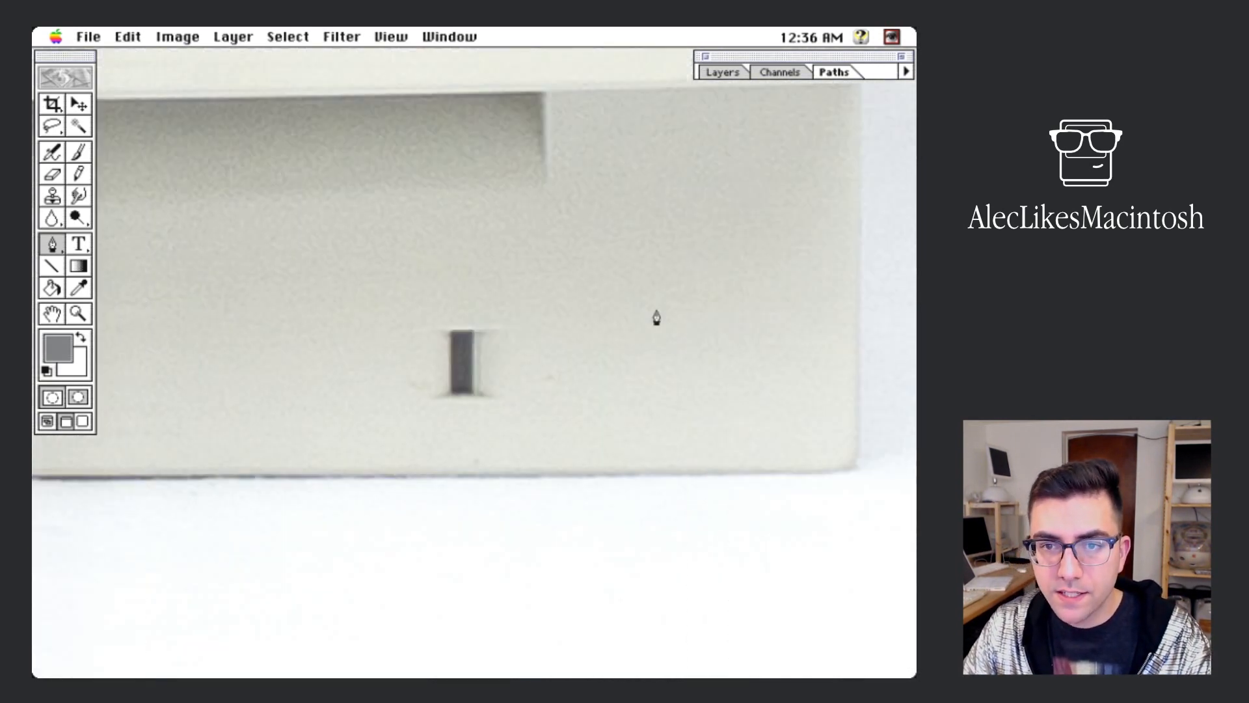
key("super+plus")
left_click_drag(580, 323, 70, 356)
key("super+minus")
left_click(542, 417)
left_click_drag(556, 485, 468, 350)
key("super+plus")
left_click_drag(580, 307, 468, 324)
Step: Trace the path along the computer's bottom edge to the bottom left corner
left_click_drag(214, 280, 449, 271)
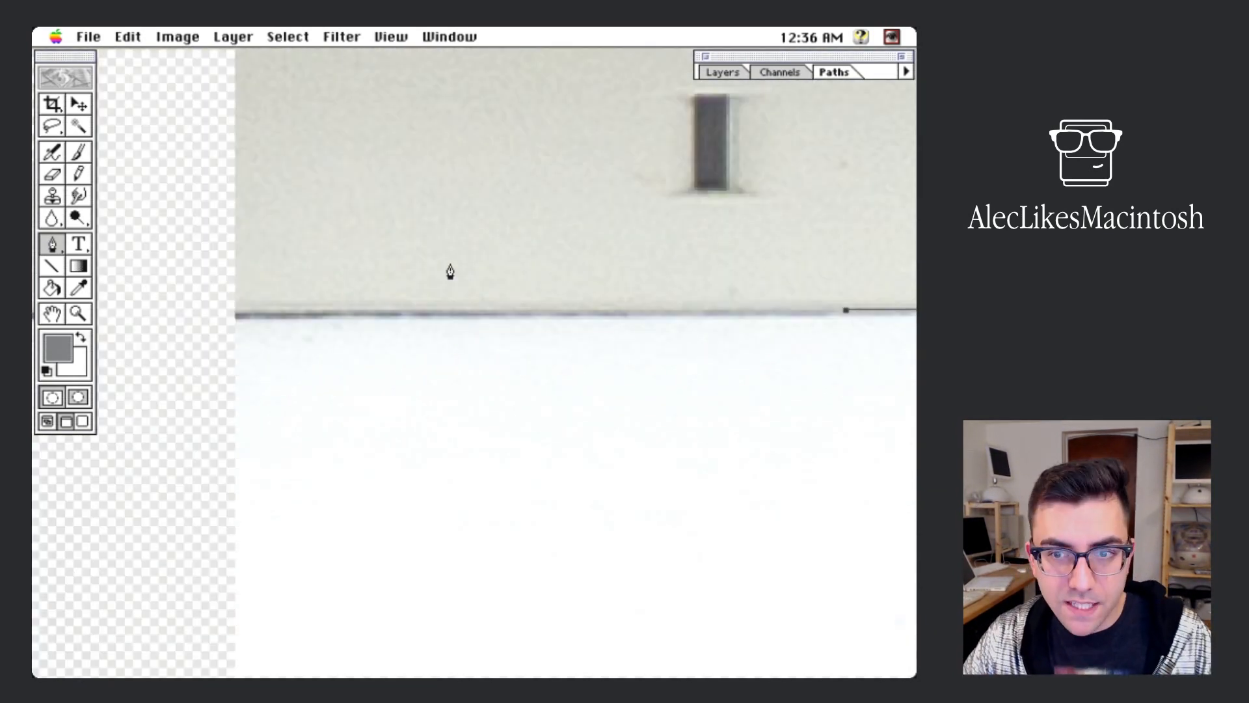
left_click_drag(260, 286, 519, 292)
left_click_drag(211, 246, 553, 260)
left_click(376, 313)
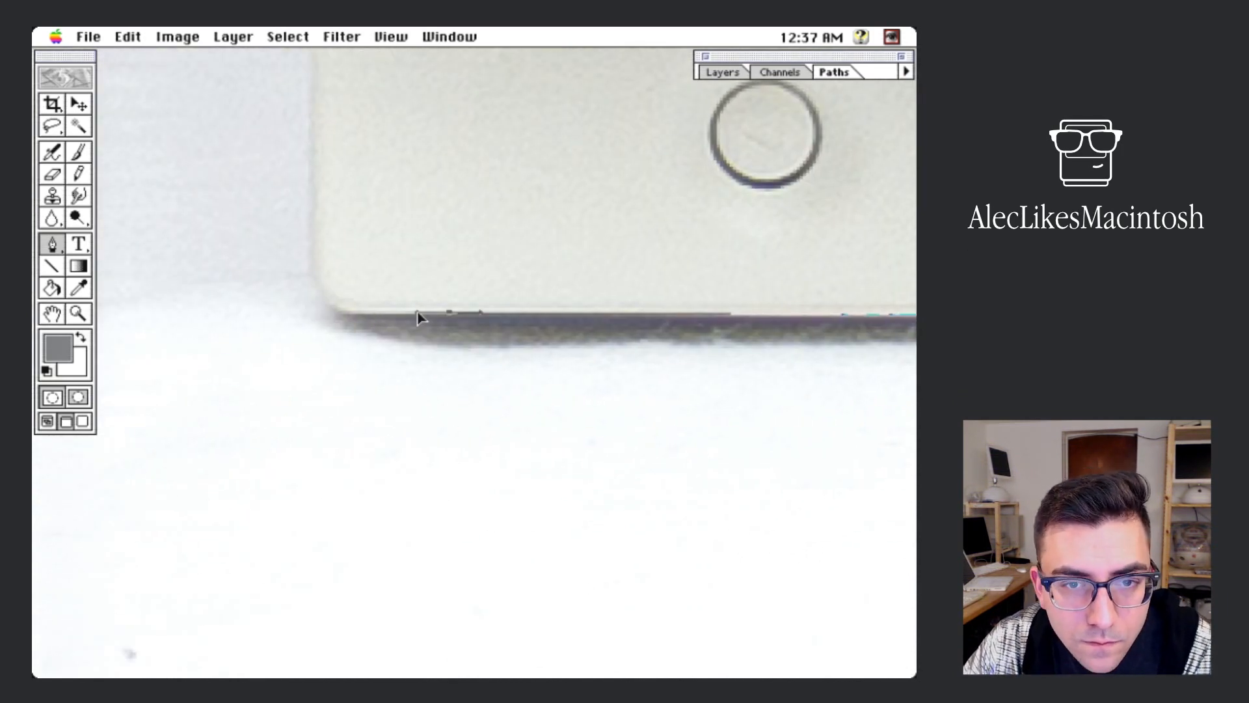
Step: Trace the path around the casing's bottom left corner and up the left side past the lower panel
left_click_drag(365, 133, 416, 573)
left_click(360, 167)
left_click_drag(360, 172, 380, 346)
left_click_drag(360, 336, 353, 335)
left_click_drag(326, 291, 339, 503)
left_click_drag(328, 169, 345, 472)
Step: Trace the path around the small notch where the horizontal casing seam meets the left edge, undoing the misplaced point
left_click_drag(343, 285, 342, 267)
key("super+plus")
key("super+z")
left_click(393, 269)
left_click(409, 266)
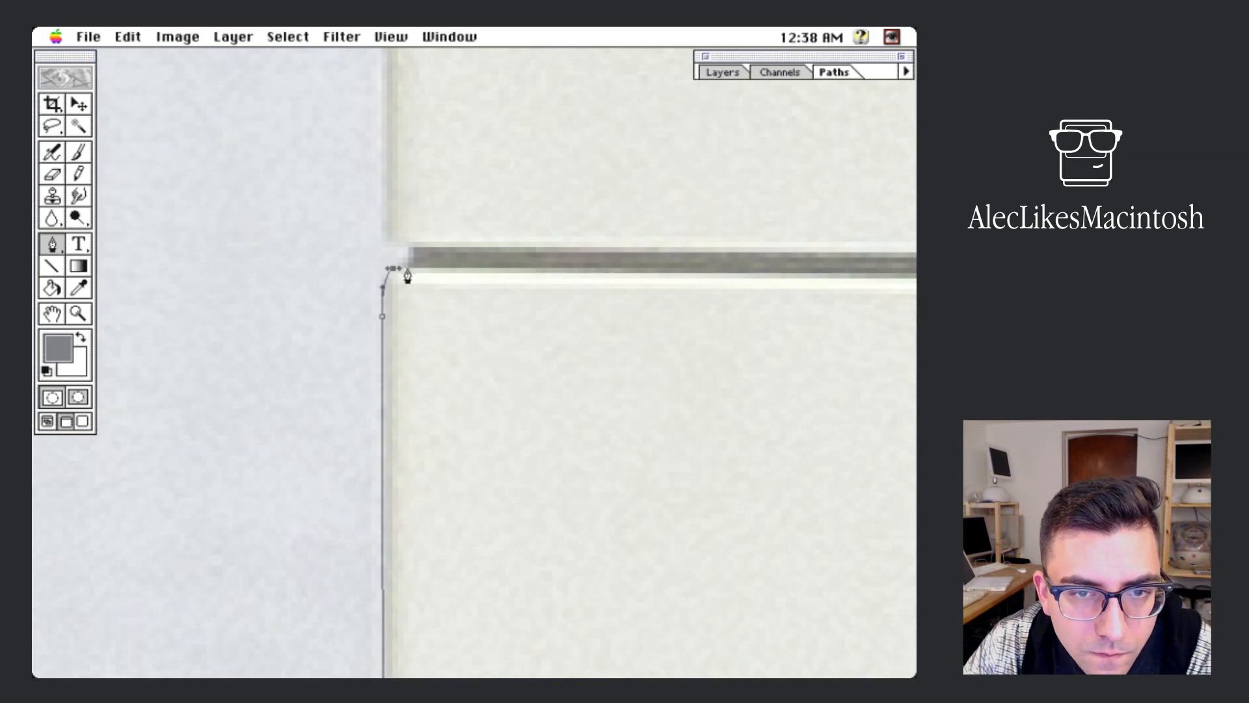
left_click(410, 248)
left_click(385, 244)
left_click_drag(387, 222, 386, 207)
Step: Trace the path up the computer's upper left edge and over the front panel's shoulder to the lid's base
key("super+minus")
left_click_drag(432, 163, 430, 599)
left_click_drag(426, 98, 401, 213)
left_click_drag(423, 215, 440, 296)
left_click_drag(566, 221, 370, 301)
left_click(456, 272)
Step: Trace the path up the lid's left side and along its sloped, rounded upper left edge
left_click_drag(468, 214, 439, 507)
left_click_drag(438, 373, 447, 329)
left_click_drag(494, 283, 532, 253)
left_click_drag(651, 183, 331, 463)
left_click_drag(440, 346, 496, 298)
left_click_drag(585, 274, 284, 397)
left_click_drag(251, 396, 315, 377)
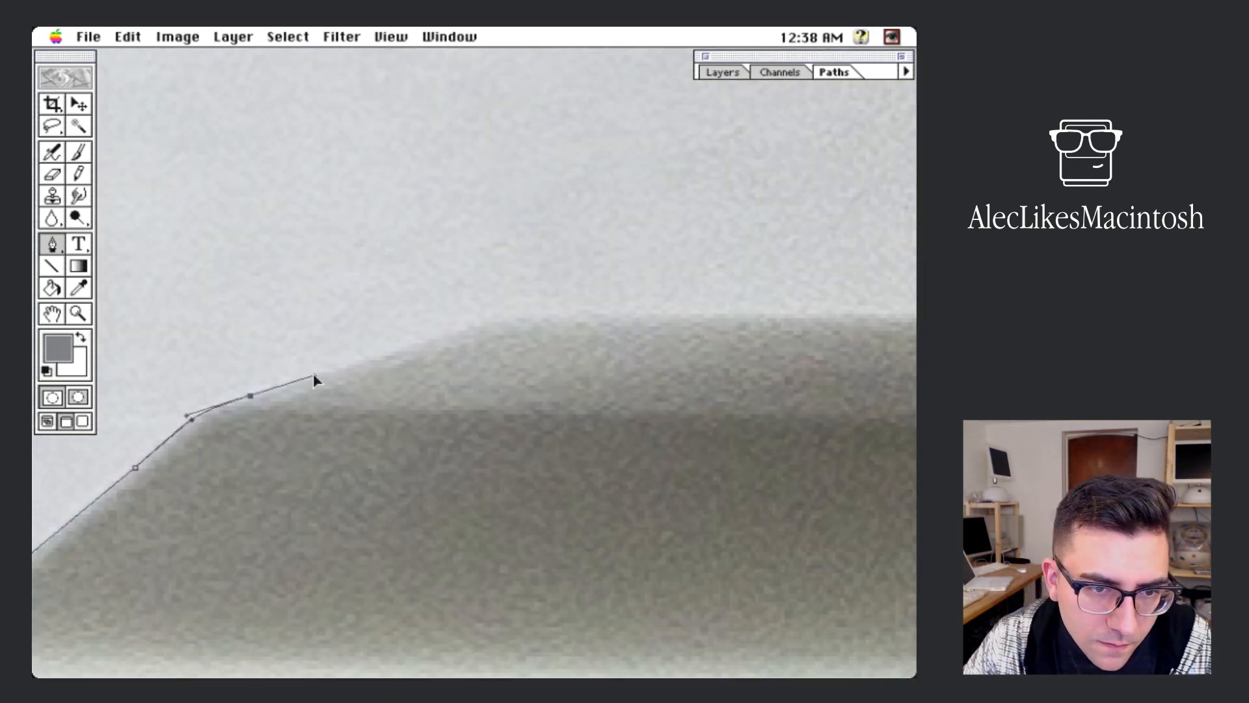
Step: Trace the path along the lid's top edge and up the left side of the display's stand neck
left_click_drag(780, 338, 261, 440)
left_click(419, 443)
left_click(426, 321)
left_click(522, 281)
Step: Trace the path along the stand's left slope and leftward under the display's control strip
left_click_drag(469, 282, 762, 447)
left_click_drag(480, 312, 373, 261)
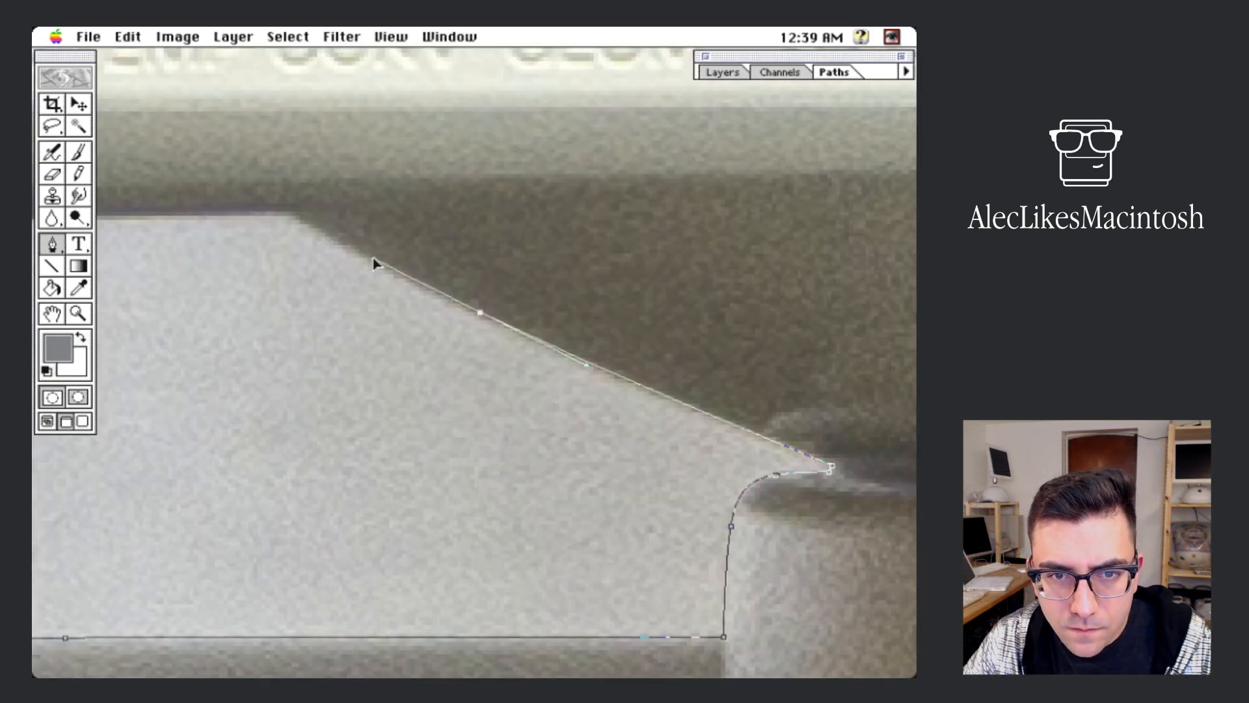
left_click_drag(195, 261, 846, 400)
left_click_drag(313, 390, 678, 381)
left_click_drag(626, 367, 581, 371)
left_click_drag(520, 398, 484, 399)
left_click_drag(261, 390, 846, 389)
Step: Trace the path around the display's lower left underside and its rounded bottom left bezel corner
left_click_drag(429, 395, 485, 415)
left_click_drag(408, 408, 371, 392)
left_click_drag(334, 343, 314, 314)
left_click_drag(183, 77, 401, 362)
left_click(402, 362)
left_click_drag(372, 281, 372, 268)
left_click_drag(351, 255, 468, 429)
left_click_drag(463, 383, 458, 350)
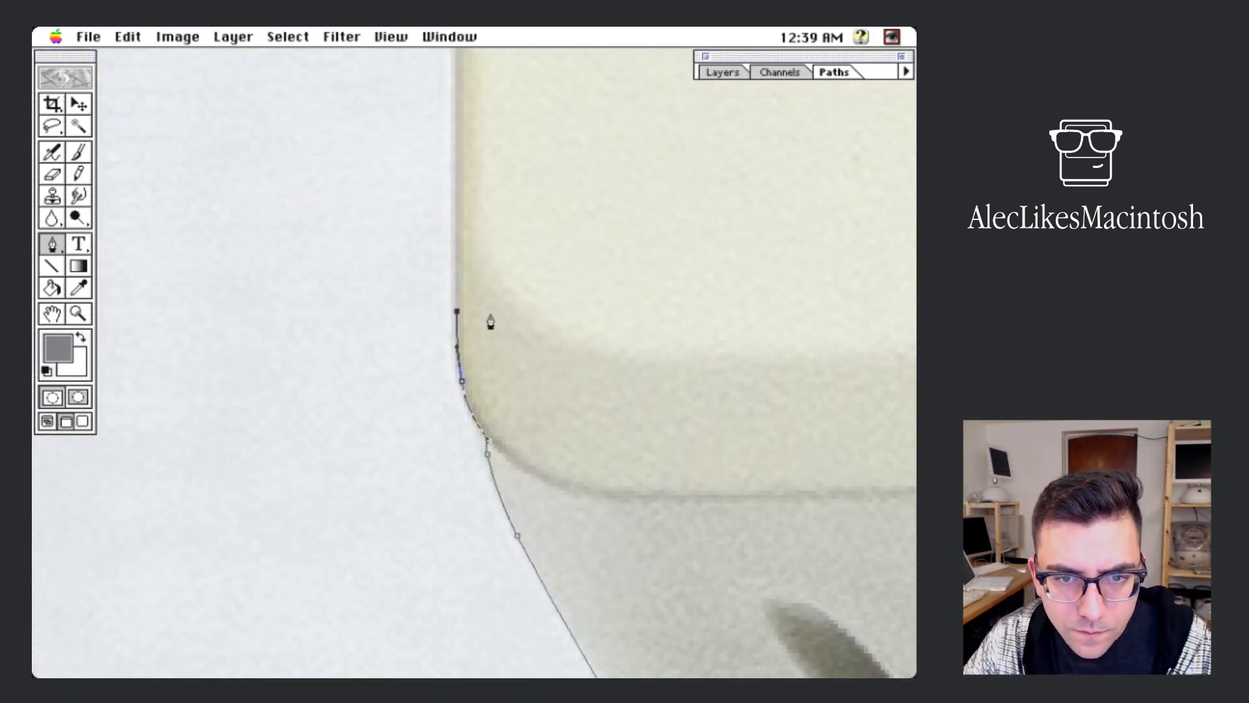
left_click_drag(456, 301, 456, 279)
Step: Trace the path up the left edge of the display bezel to near its top
key("super+minus")
left_click_drag(467, 130, 432, 524)
left_click_drag(430, 143, 393, 533)
left_click_drag(393, 162, 337, 534)
left_click(329, 150)
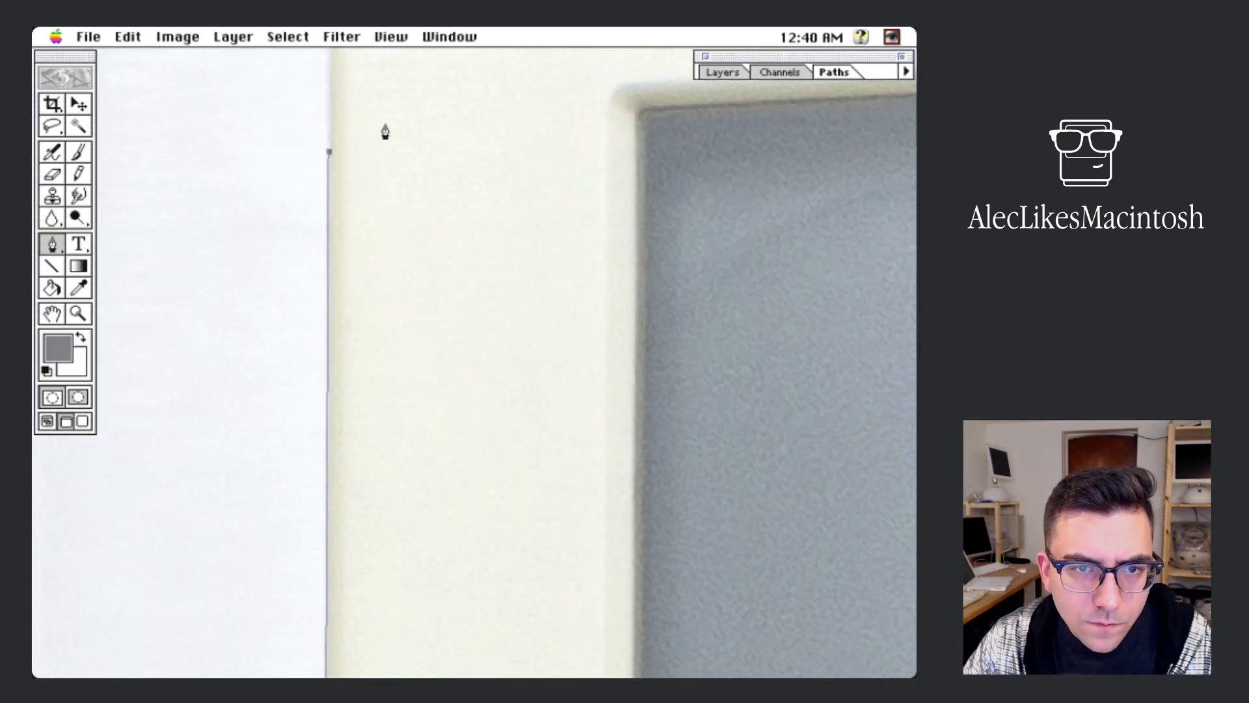
Step: Trace the path around the display's top left corner and along the curved top edge
left_click_drag(385, 131, 350, 592)
left_click_drag(296, 267, 296, 232)
left_click_drag(375, 188, 423, 182)
left_click_drag(767, 189, 302, 230)
left_click_drag(538, 191, 669, 186)
left_click_drag(793, 202, 273, 271)
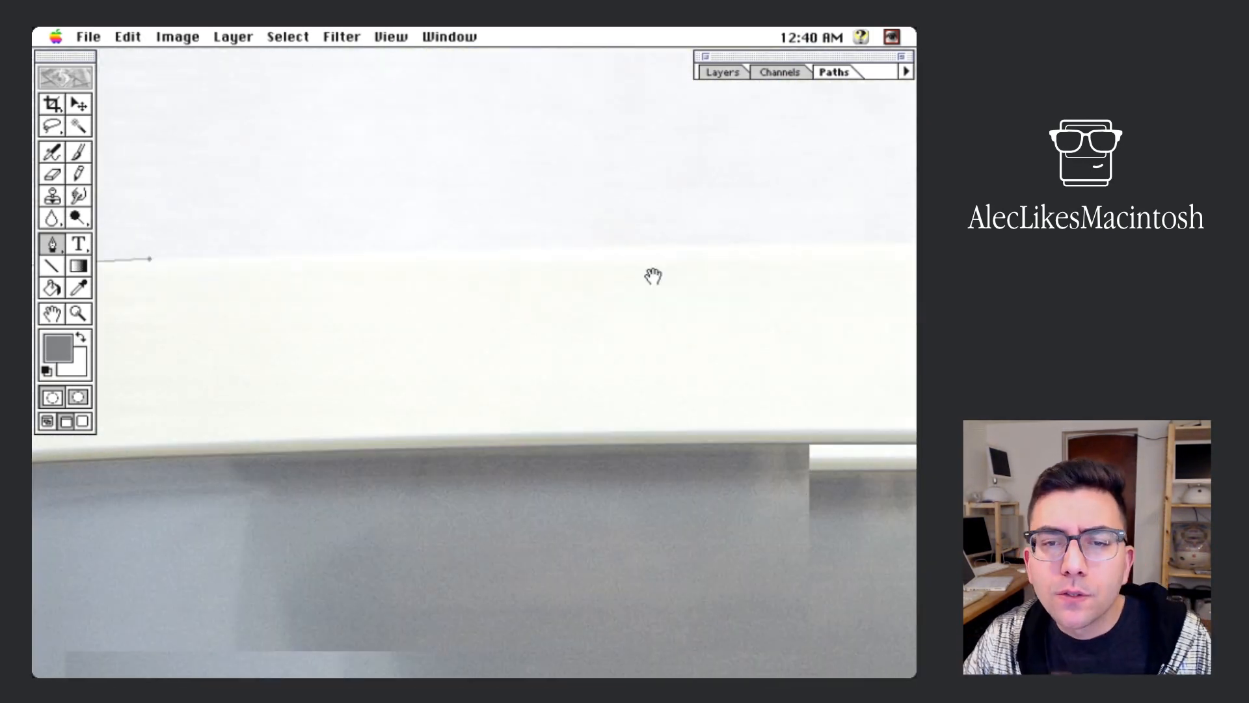
left_click_drag(663, 290, 824, 279)
Step: Curve the path around the display's rounded top right corner
left_click_drag(905, 326, 427, 287)
key("super+plus")
key("super+plus")
left_click_drag(514, 169, 497, 413)
left_click_drag(246, 178, 421, 190)
left_click_drag(483, 265, 516, 301)
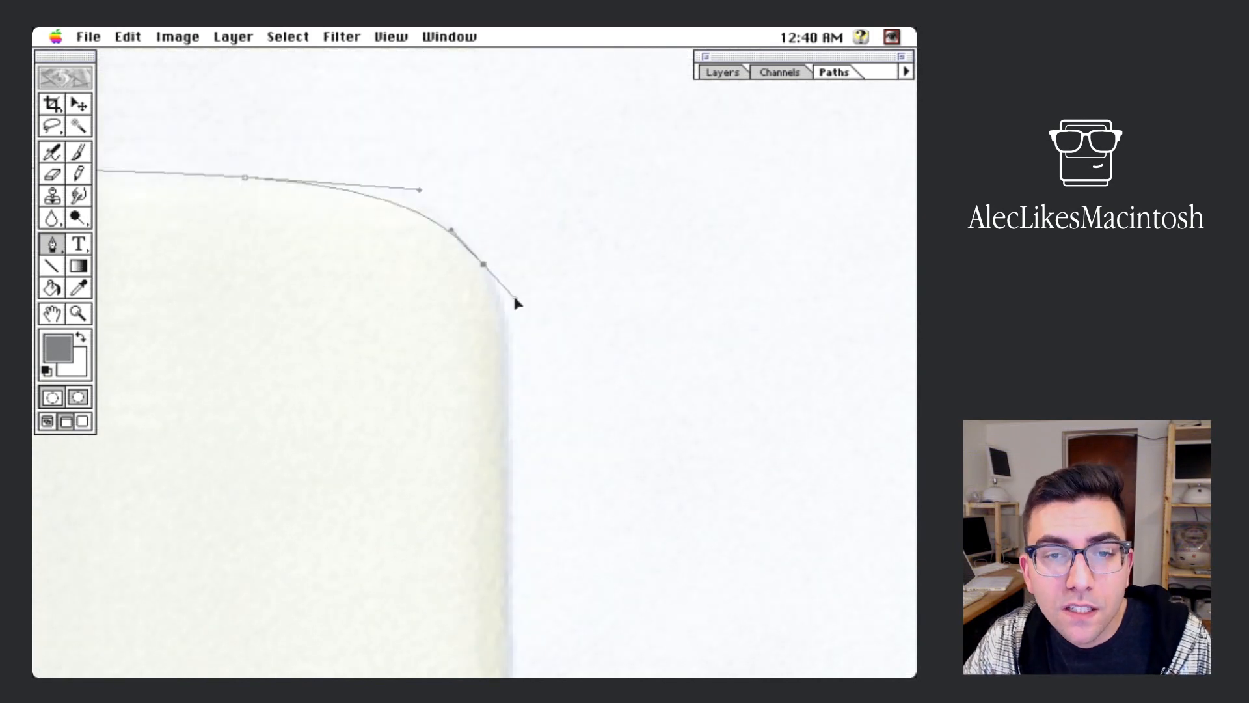
left_click_drag(547, 365, 545, 329)
left_click_drag(506, 344, 506, 387)
Step: Trace the path down the right edge of the display bezel
left_click_drag(511, 553, 550, 260)
left_click_drag(561, 443, 591, 162)
left_click(586, 491)
left_click_drag(585, 521, 586, 169)
key("super+minus")
Step: Trace the path around the display's bottom right bezel corner and down the angled lower housing
left_click_drag(488, 533, 593, 316)
key("super+plus")
left_click(639, 354)
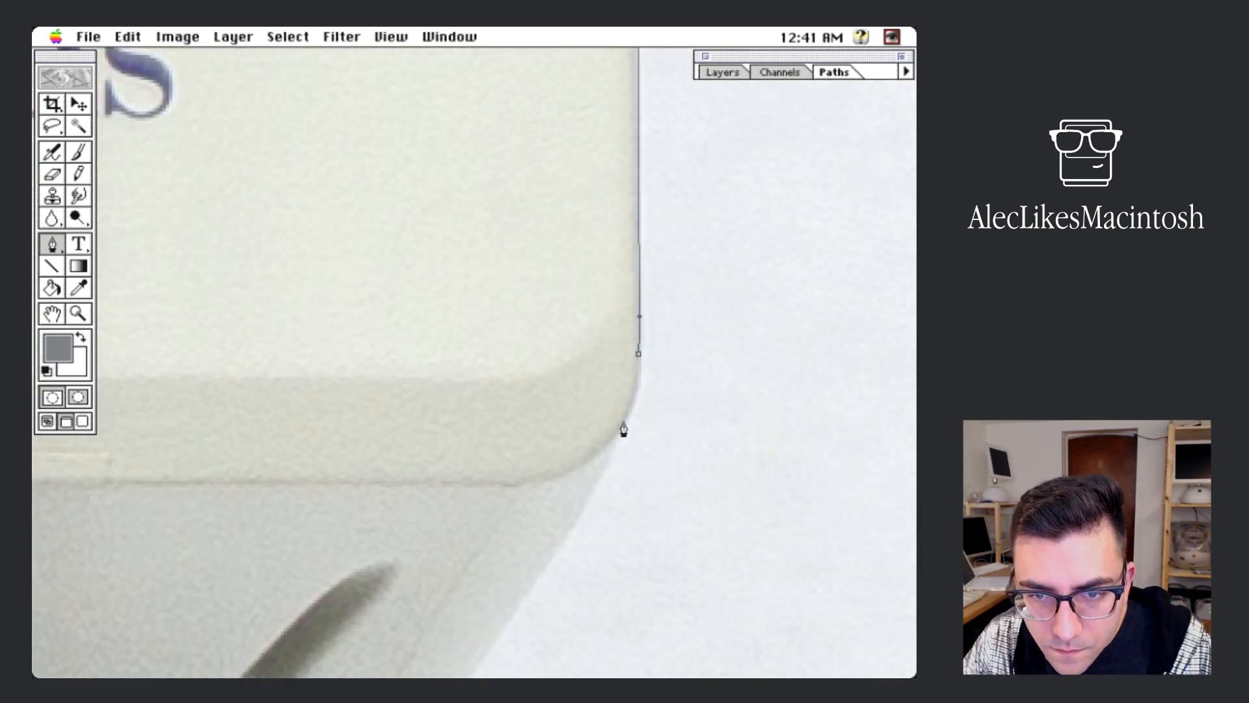
left_click_drag(622, 422, 613, 441)
left_click(609, 446)
left_click_drag(580, 506, 687, 299)
left_click_drag(608, 418, 581, 465)
Step: Trace the path leftward along the display's right underside and onto the stand's right slope
left_click_drag(559, 527, 657, 359)
left_click_drag(613, 368, 597, 382)
left_click_drag(312, 390, 619, 358)
left_click(343, 365)
left_click_drag(215, 367, 745, 354)
left_click_drag(703, 348, 639, 351)
left_click_drag(456, 482, 677, 338)
left_click_drag(583, 310, 485, 355)
Step: Trace the path down the right side of the stand neck and onto the computer lid's top edge
left_click(381, 401)
left_click_drag(437, 423, 453, 448)
left_click(454, 534)
Step: Trace the path over the lid's sloped upper right edge and down its right side to the base
left_click_drag(813, 521, 274, 325)
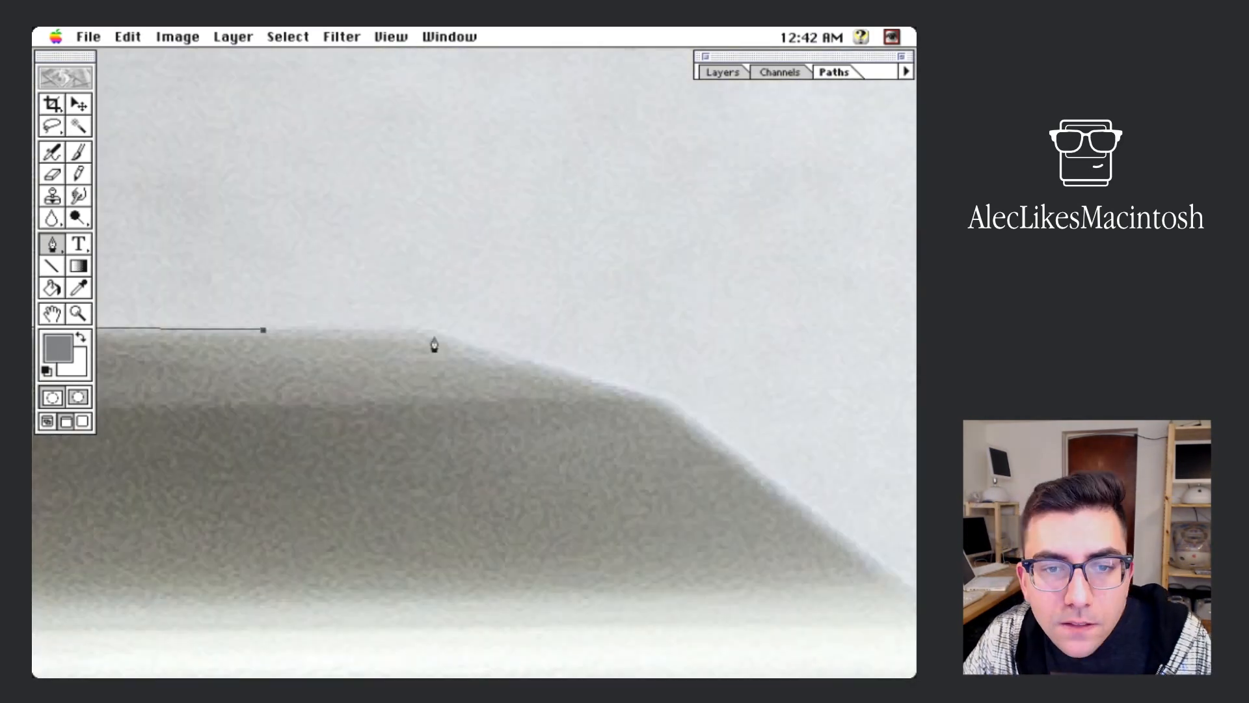
left_click_drag(518, 358, 589, 376)
left_click_drag(689, 430, 325, 311)
left_click_drag(539, 475, 595, 521)
left_click_drag(634, 547, 535, 479)
left_click_drag(543, 628, 541, 455)
left_click(539, 408)
Step: Trace the path over the front panel's right shoulder, down the edge and around the notch at the seam
left_click_drag(709, 475, 529, 353)
left_click_drag(518, 346, 557, 365)
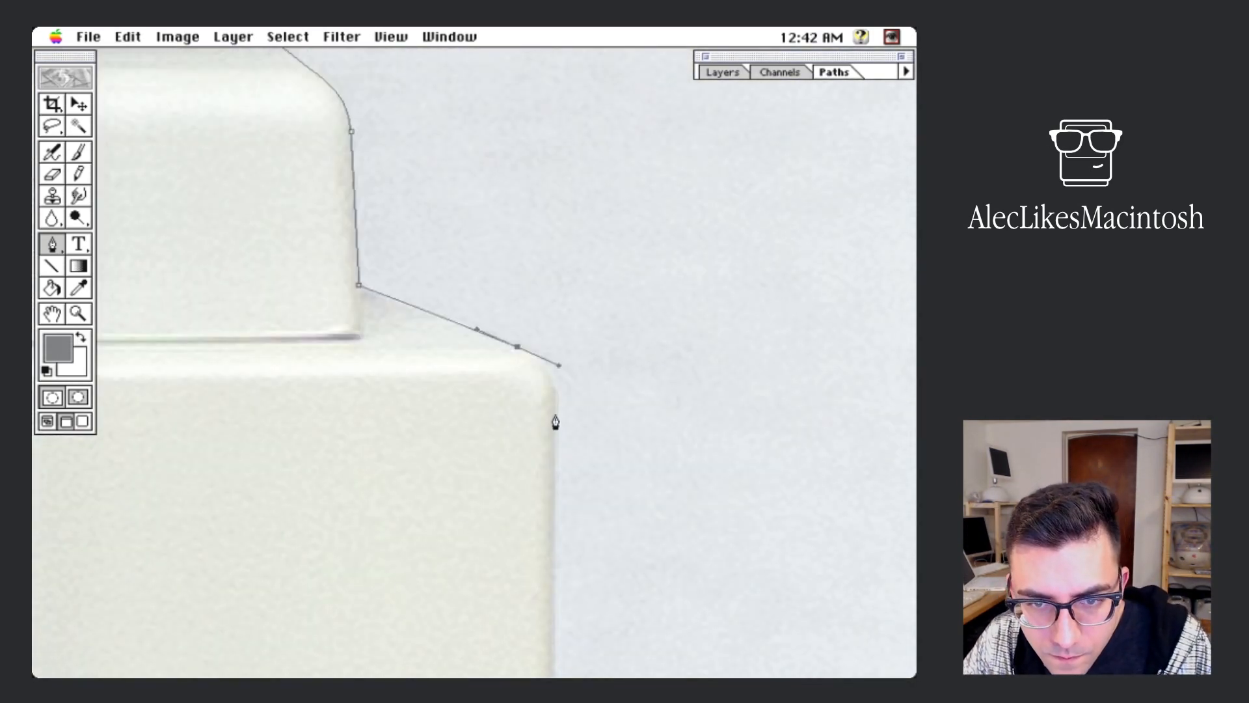
left_click(597, 462)
key("super+plus")
left_click_drag(759, 627, 576, 345)
left_click_drag(541, 384, 549, 411)
Step: Trace the path down the drive panel's right edge and around its bottom corner, closing the outline at the starting point
left_click_drag(544, 425, 549, 217)
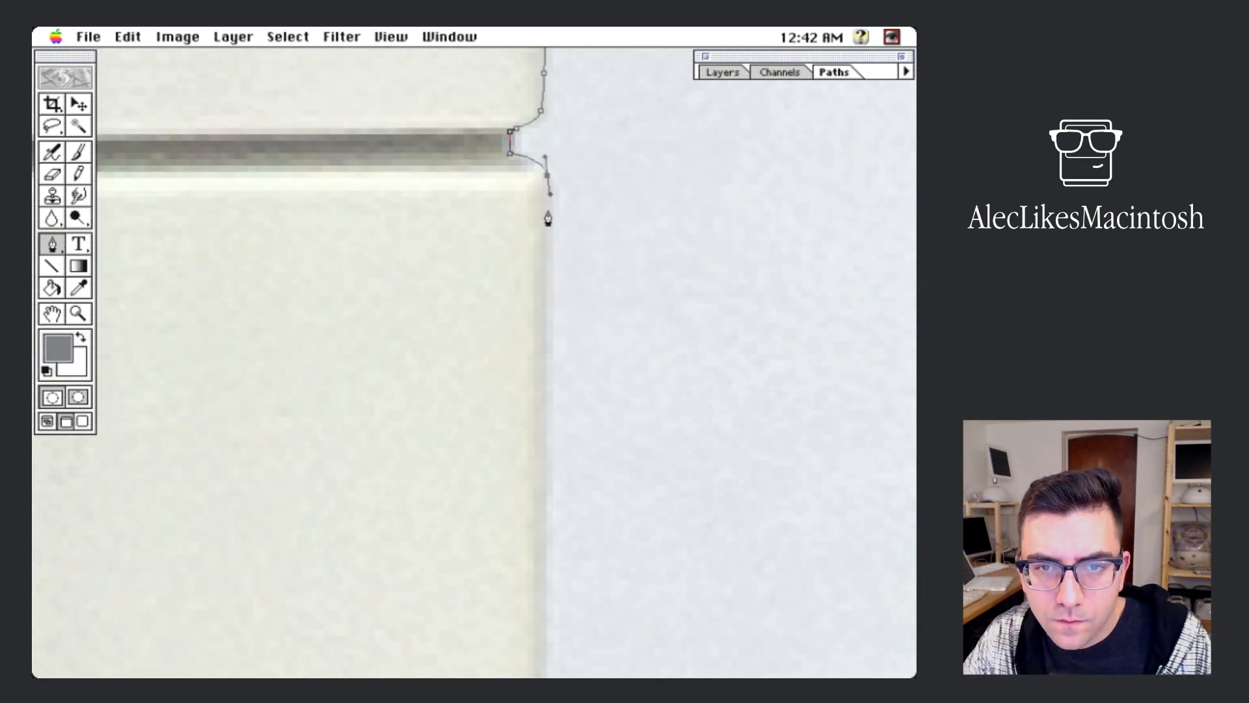
left_click_drag(553, 585, 549, 163)
left_click_drag(550, 585, 566, 162)
left_click_drag(566, 553, 548, 228)
left_click(548, 238)
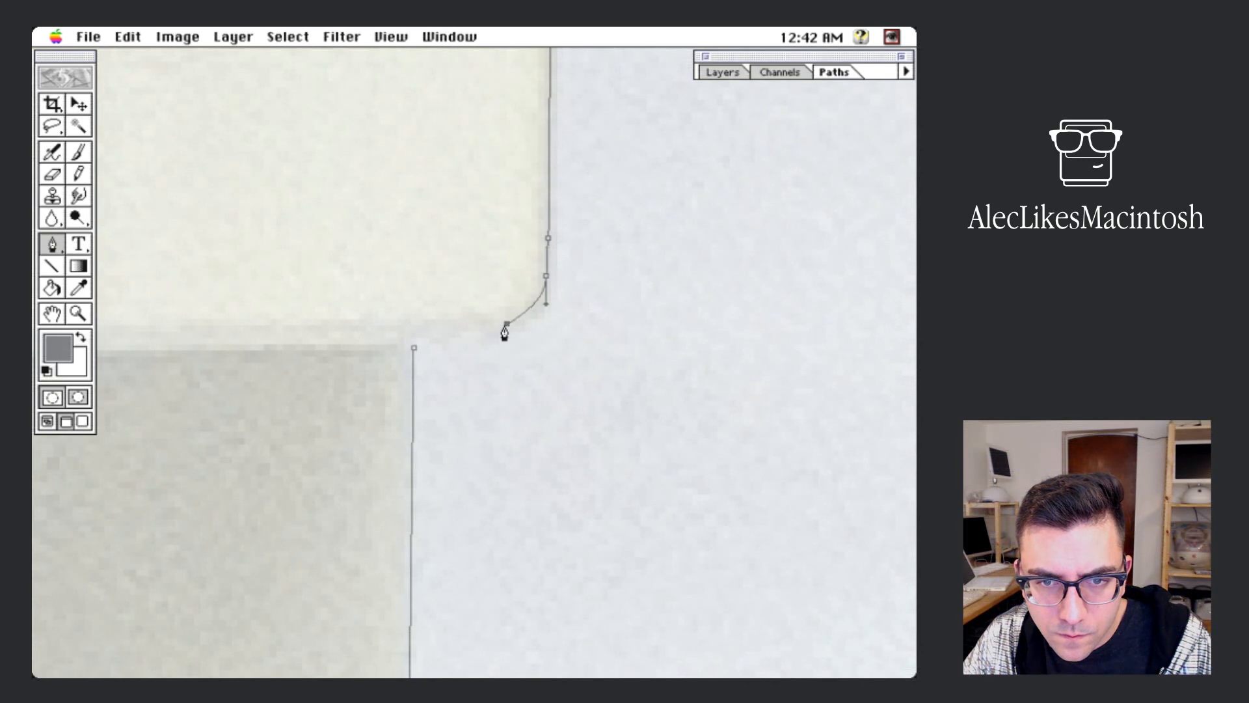
left_click_drag(506, 324, 412, 330)
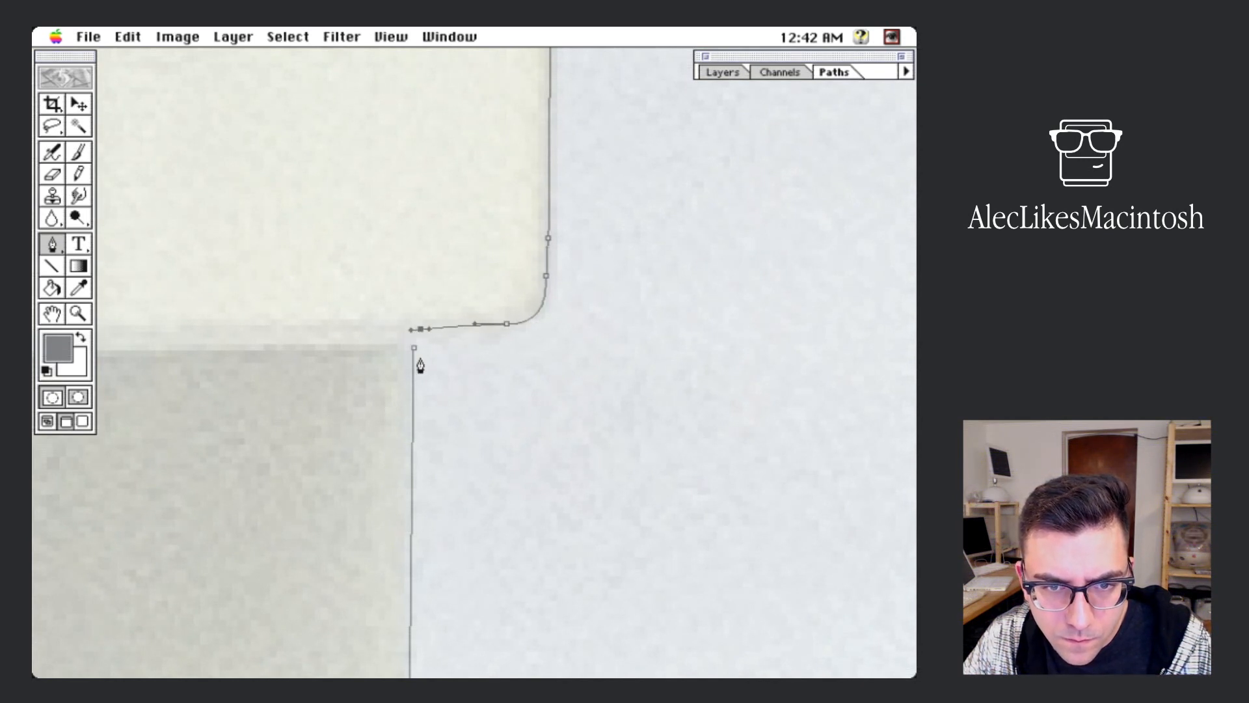
Step: Examine the complete path around the computer and display against the whole photo
key("super+minus")
key("super+minus")
key("super+minus")
key("super+minus")
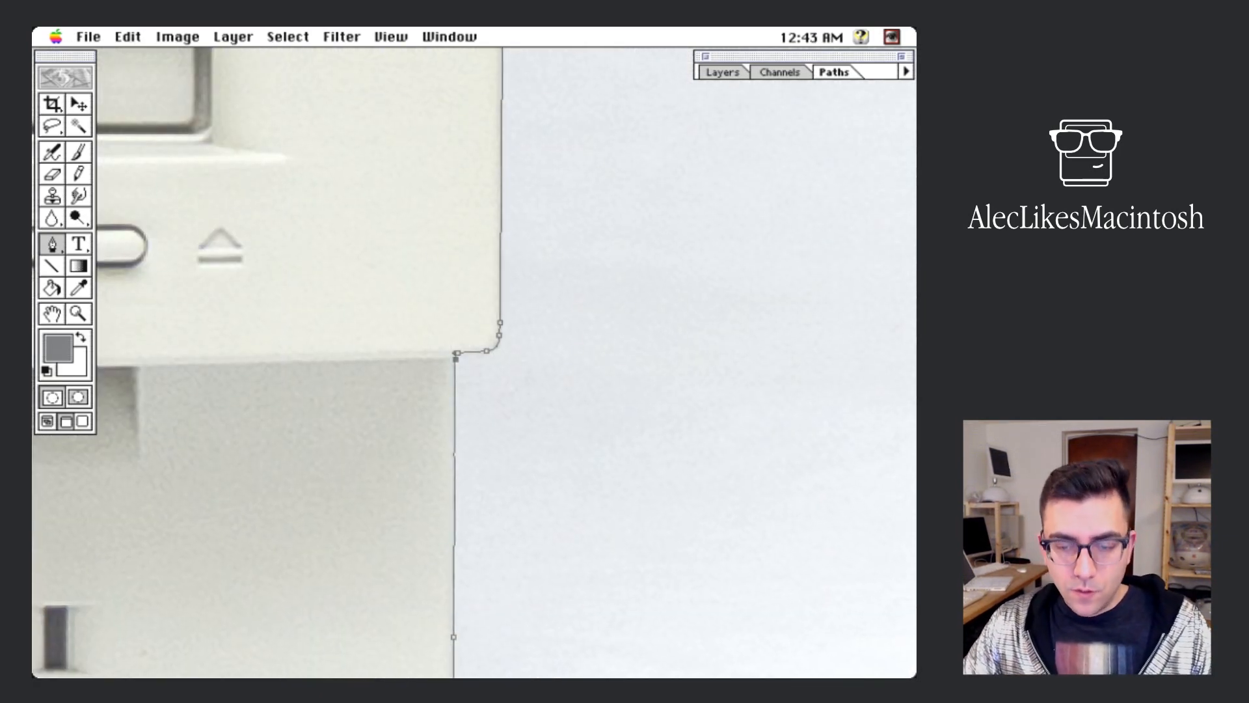
key("super+minus")
key("super+minus")
key("super+minus")
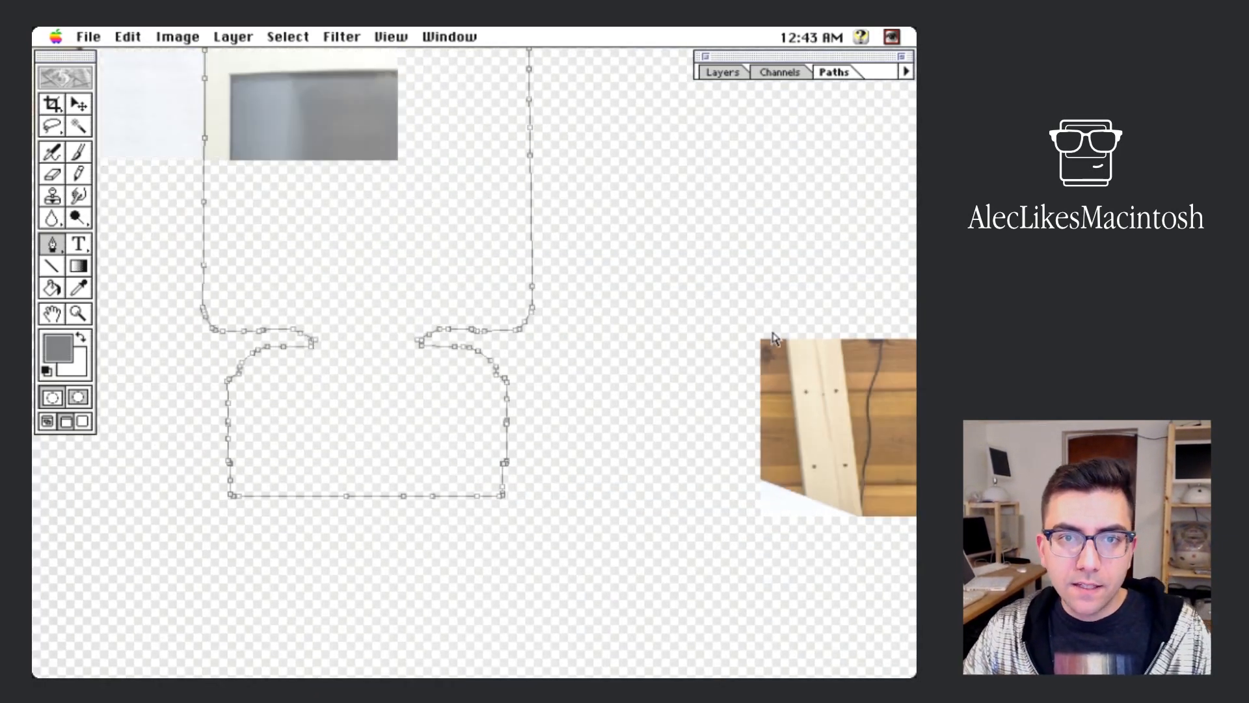
left_click_drag(543, 160, 741, 357)
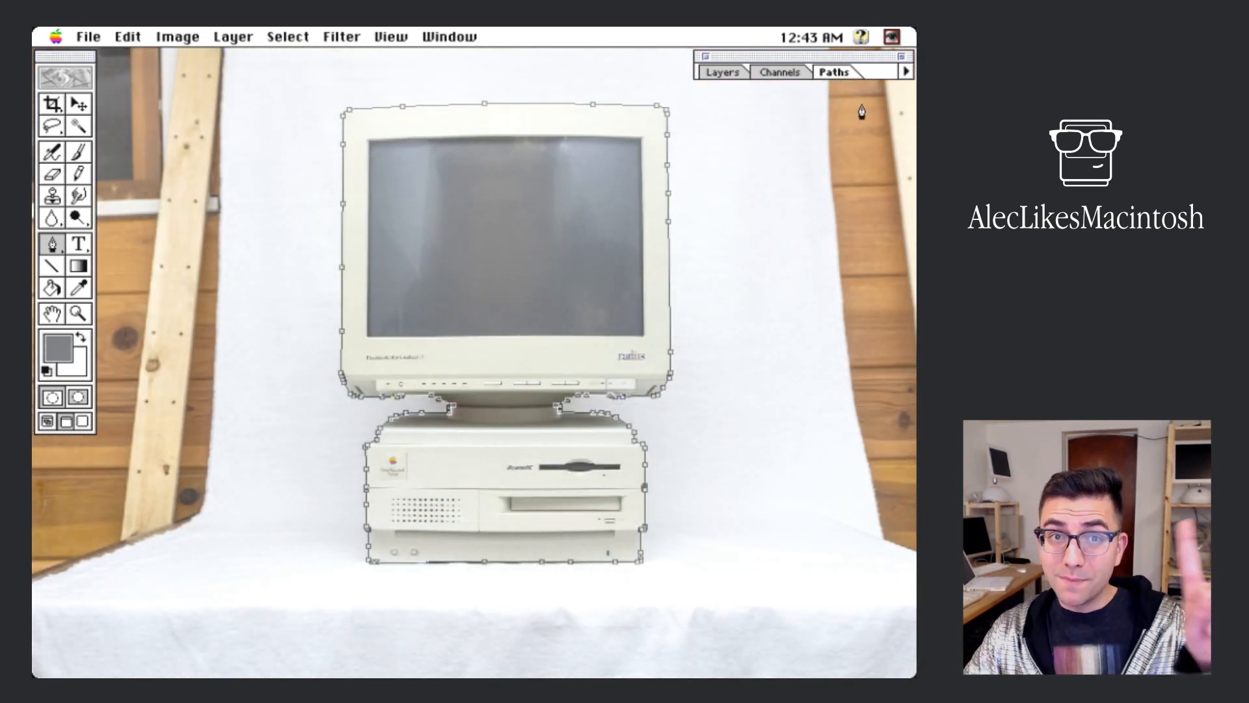
Step: Rename the traced outline path as Machine and deselect it
left_click(838, 69)
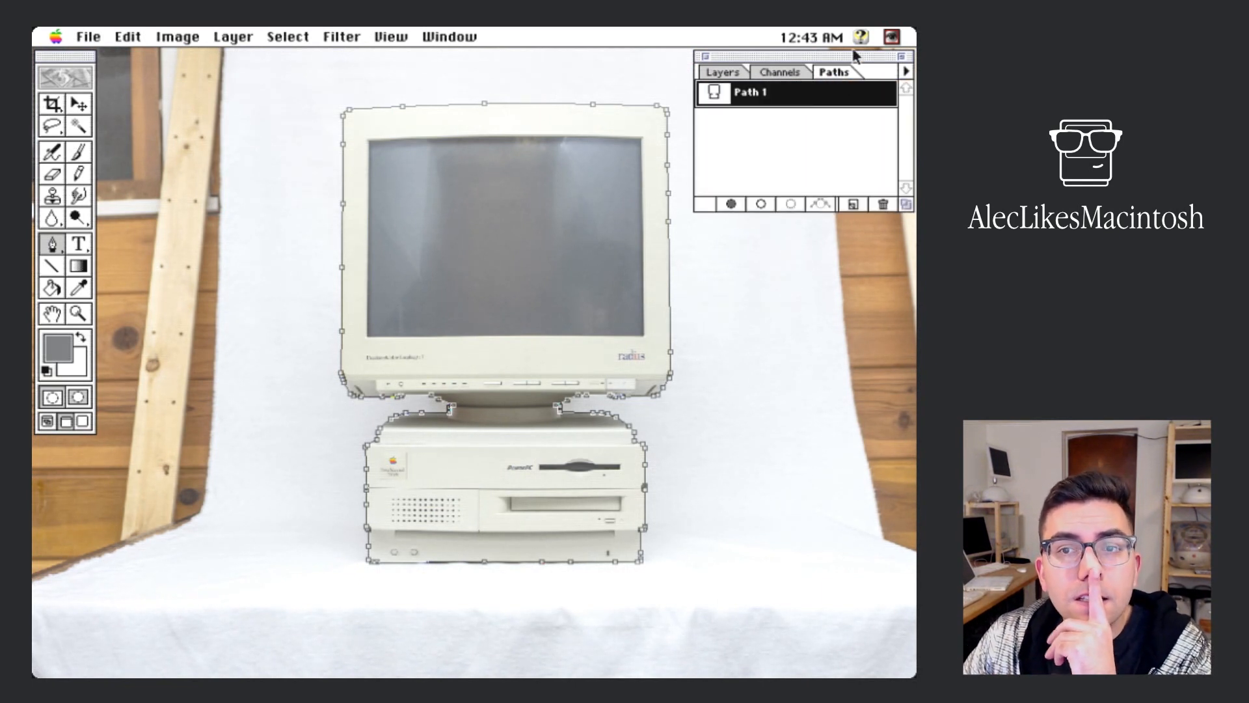
double_click(748, 92)
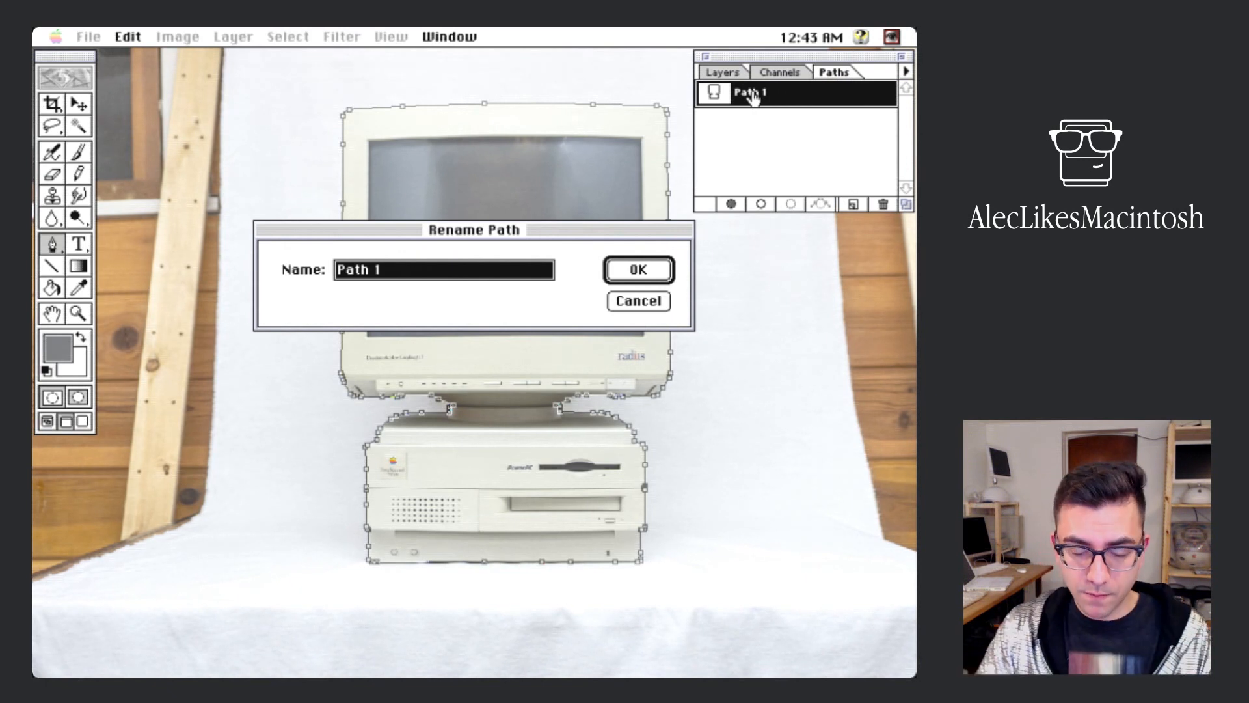
type("Machine")
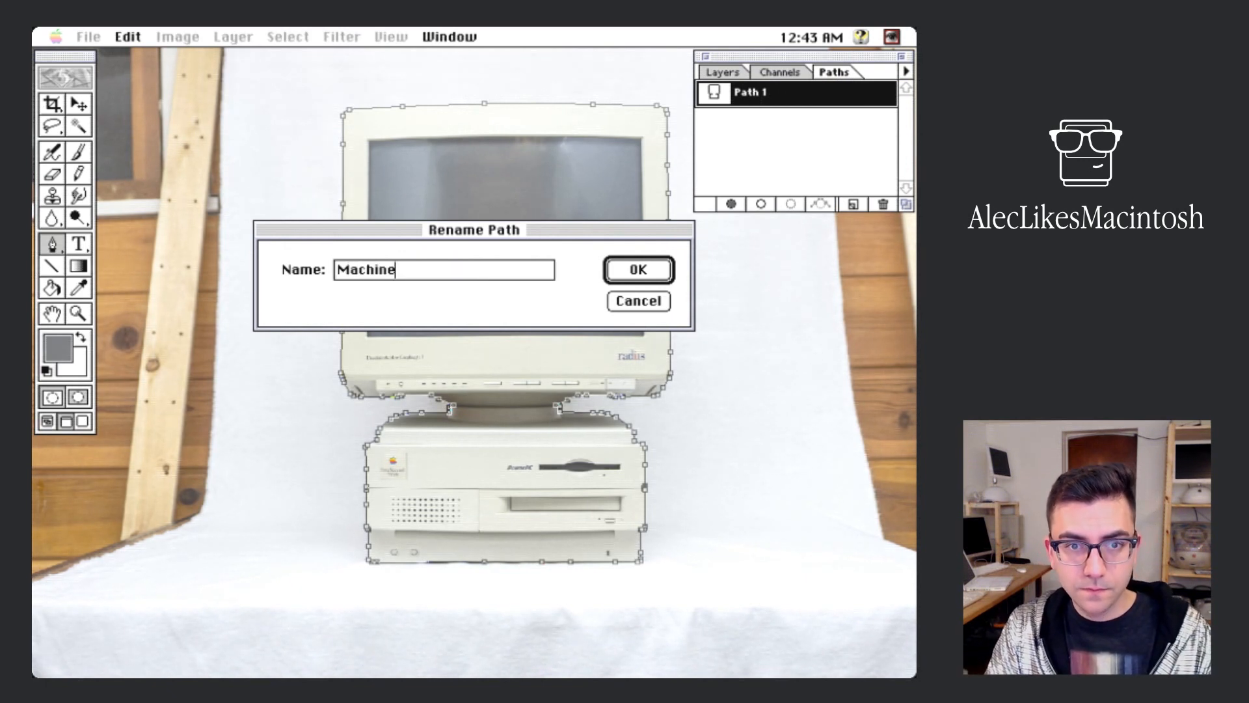
key("Return")
left_click(763, 128)
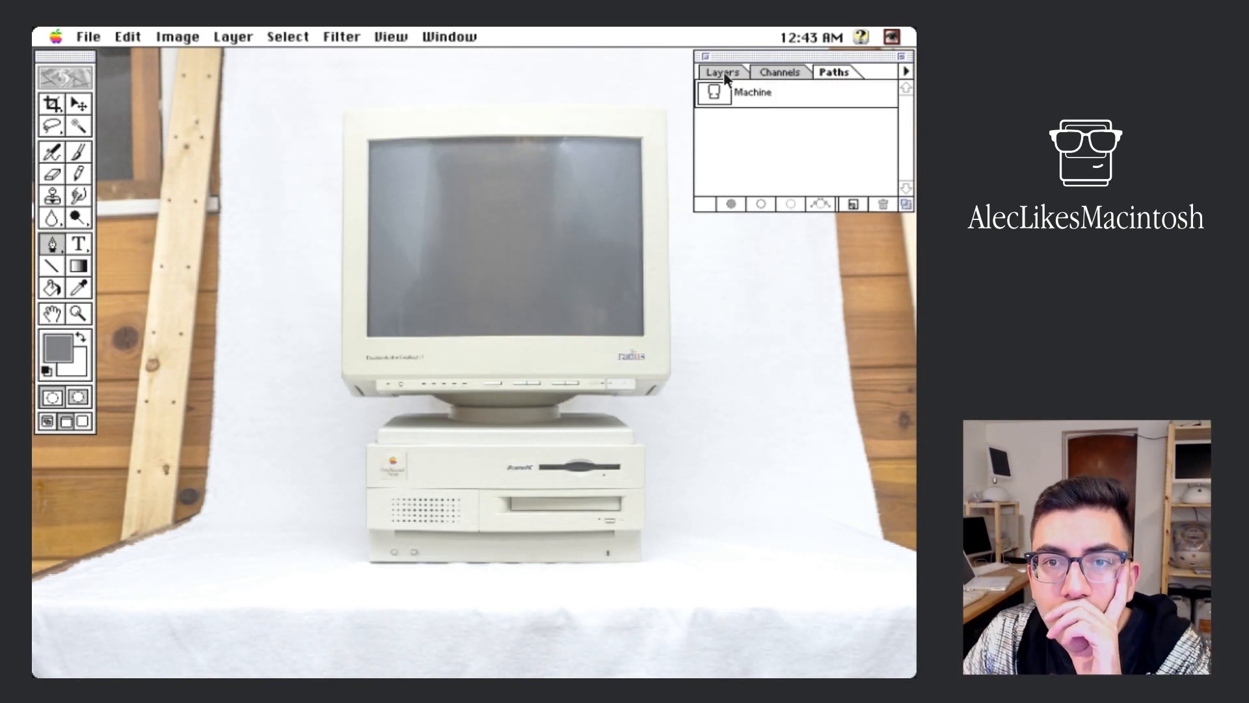
Step: Load the Machine path as a selection around the computer and display
left_click(723, 70)
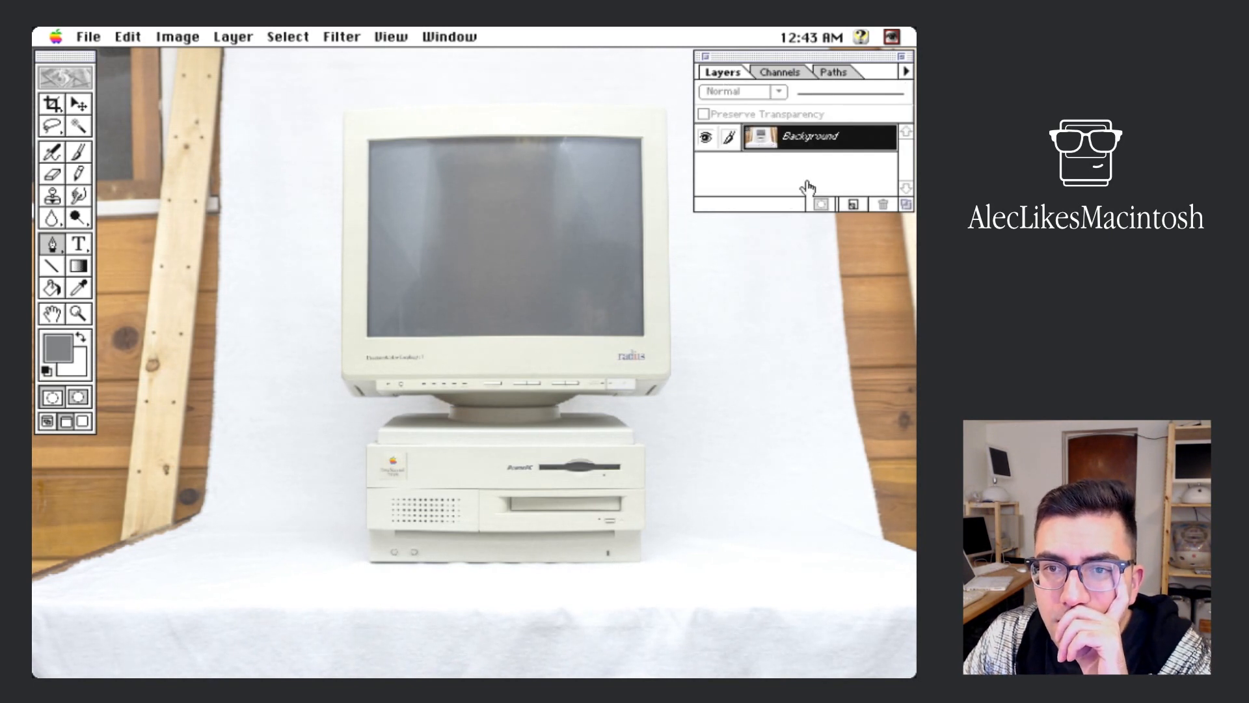
left_click(832, 73)
left_click(815, 94)
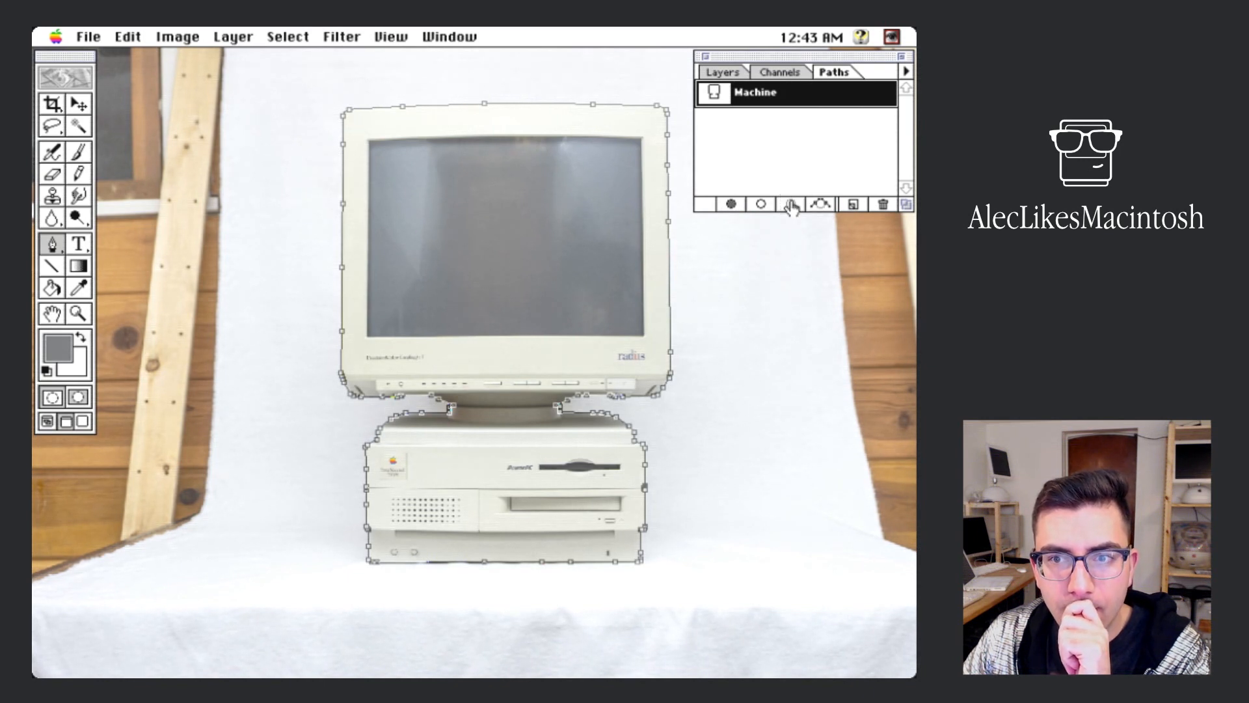
left_click(737, 72)
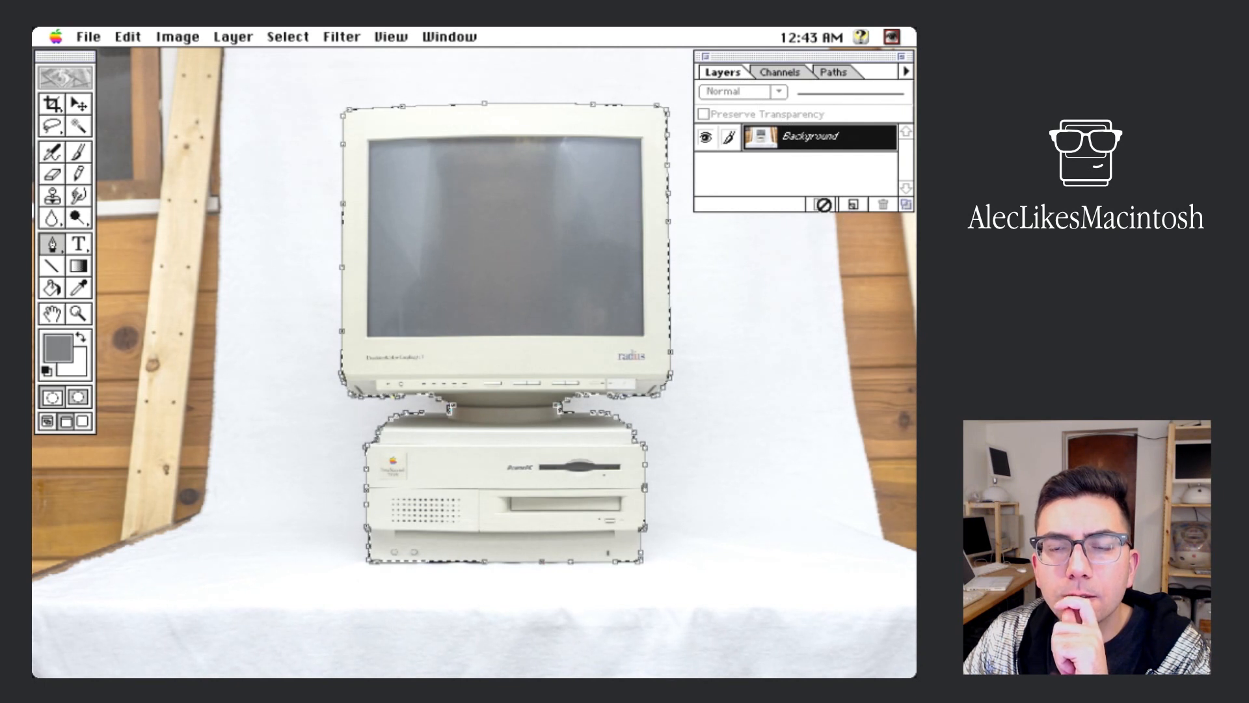
Step: Convert the Background into a regular layer and add a layer mask from the machine selection
double_click(861, 147)
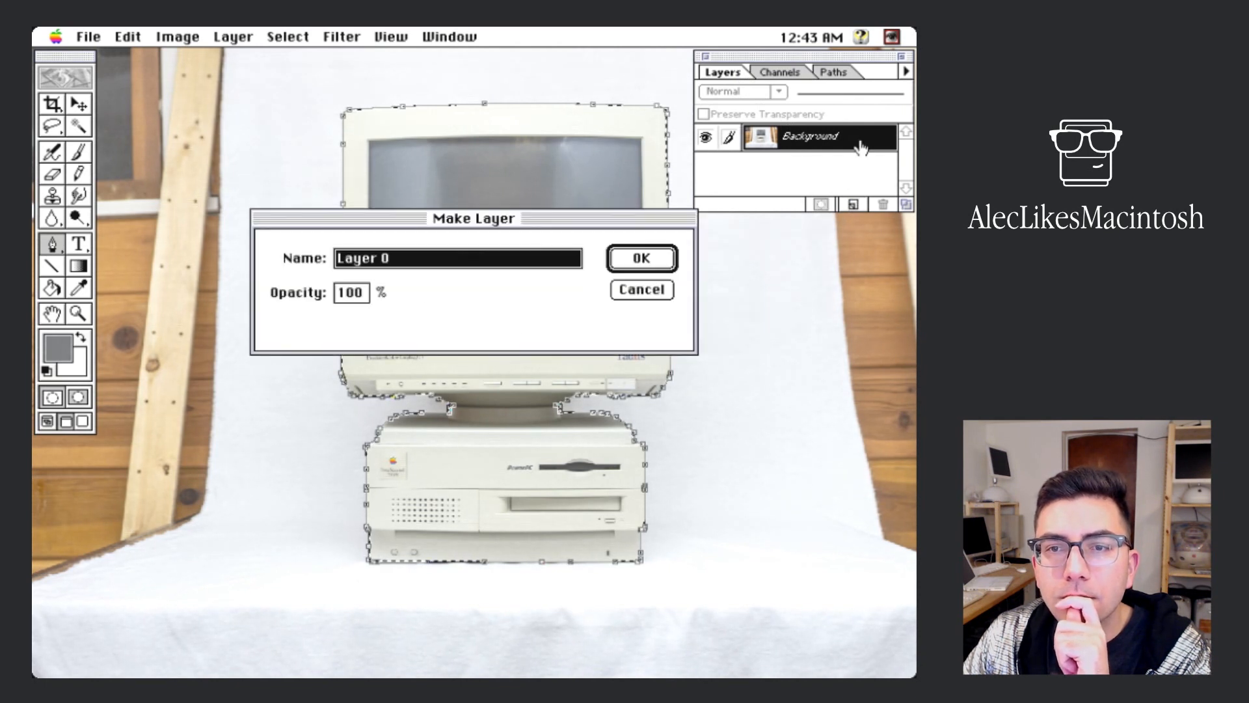
left_click(821, 205)
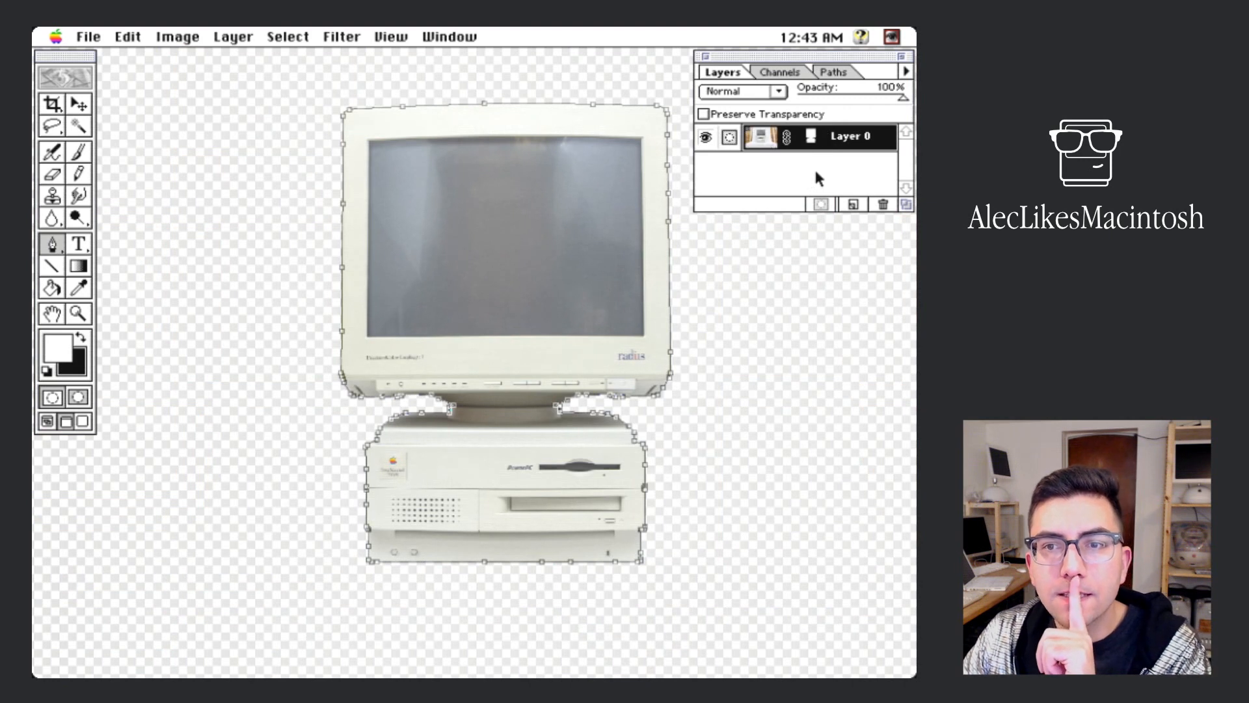
left_click(795, 275)
key("v")
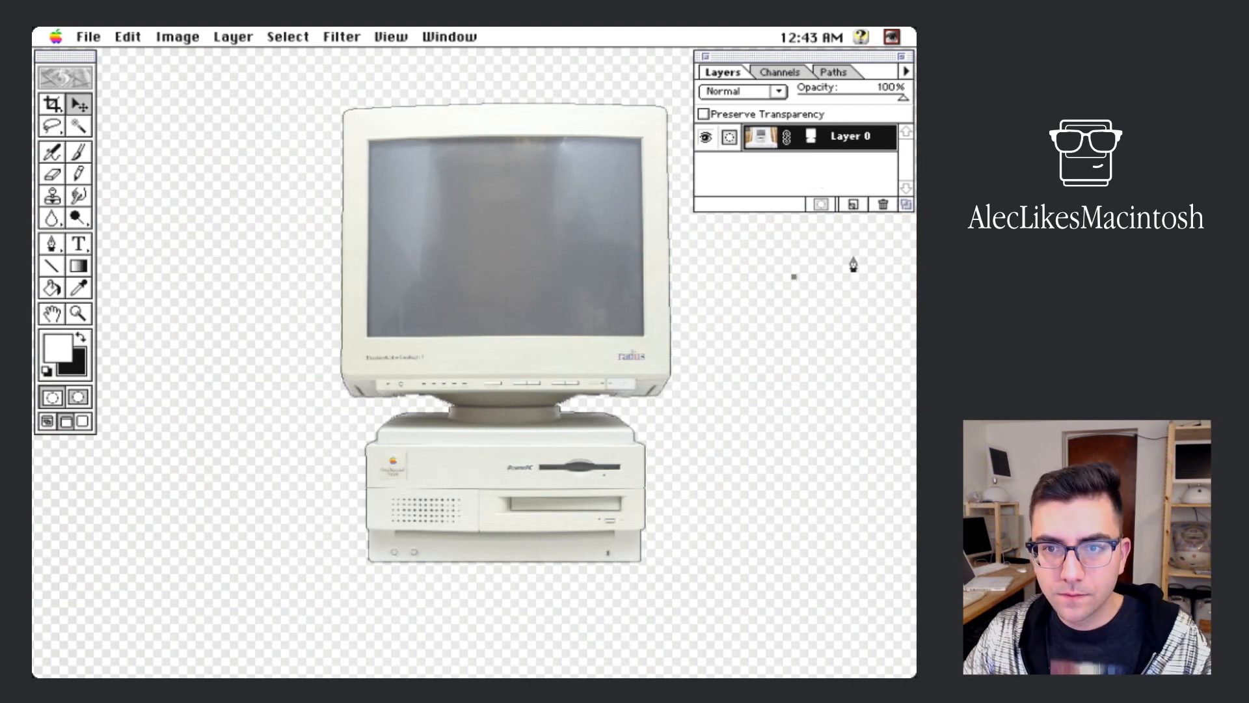
Step: Deselect the Machine path and select it again
left_click(833, 72)
left_click(786, 112)
left_click(723, 72)
left_click(833, 72)
left_click(786, 93)
left_click(723, 73)
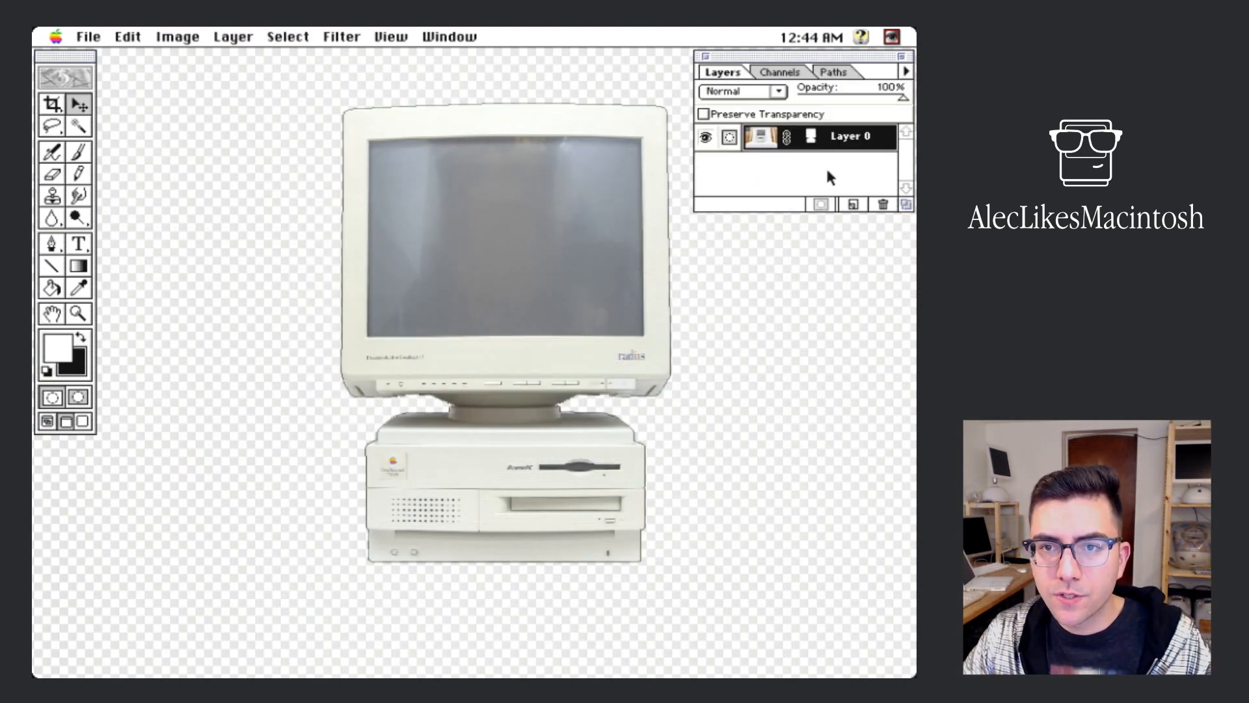
Step: Replace the original masked Layer 0 with two stacked copies of it
left_click_drag(869, 138, 854, 205)
left_click(705, 136)
left_click(850, 167)
left_click(905, 71)
left_click(754, 119)
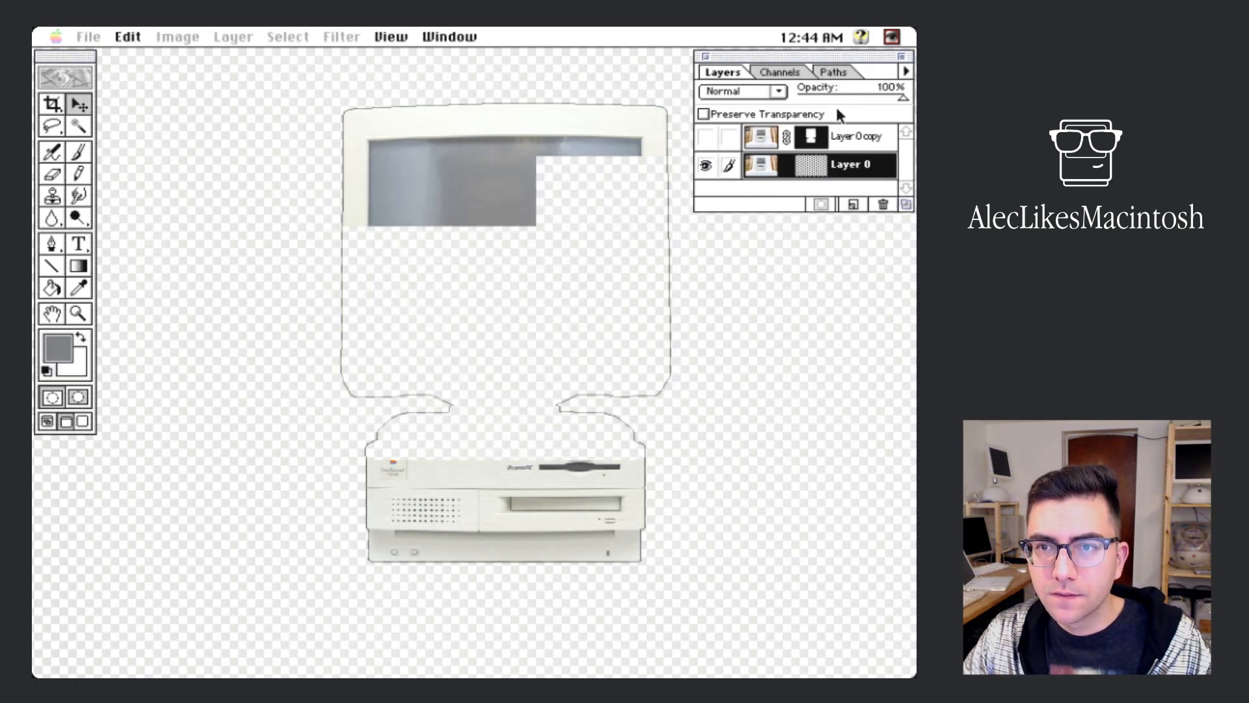
left_click_drag(807, 138, 883, 204)
left_click_drag(859, 137, 854, 205)
Step: Discard the lower copy's layer mask without applying it and hide that layer
left_click_drag(810, 166, 884, 209)
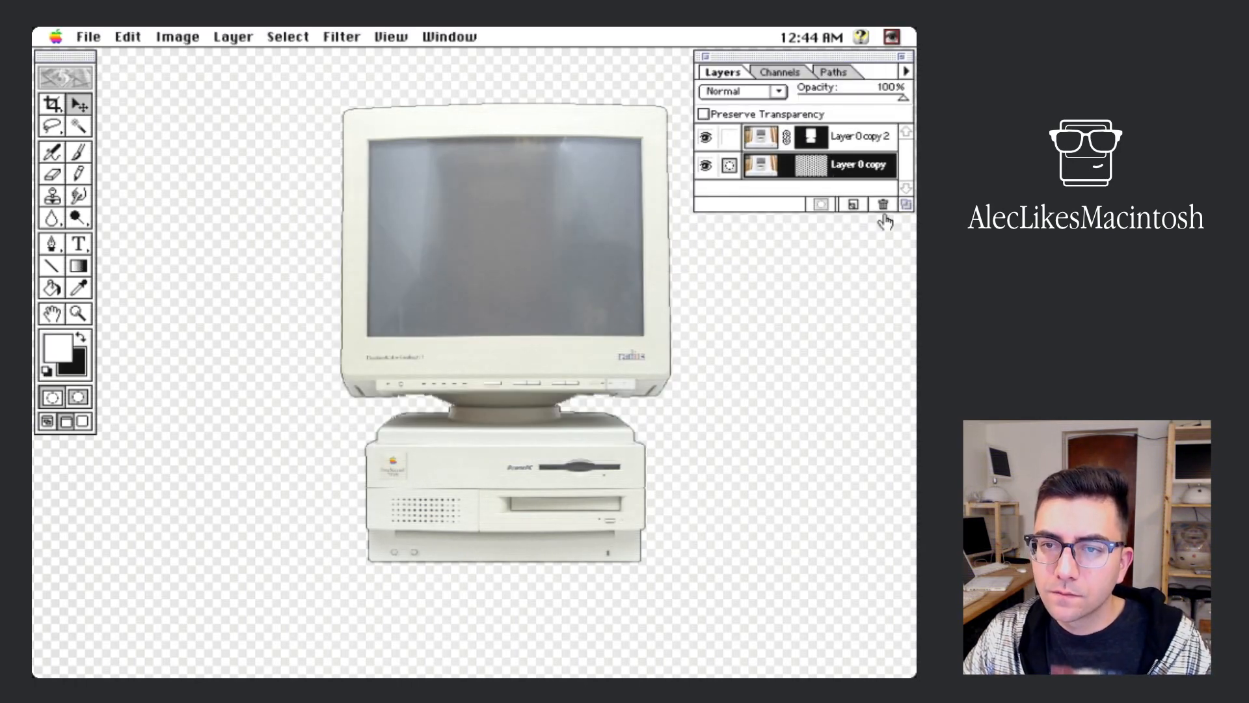
left_click(351, 251)
left_click(706, 165)
Step: Rename the hidden lower layer as Preserved and the masked upper layer as 7100Cut
double_click(823, 166)
type("Preserved")
key("Return")
double_click(854, 138)
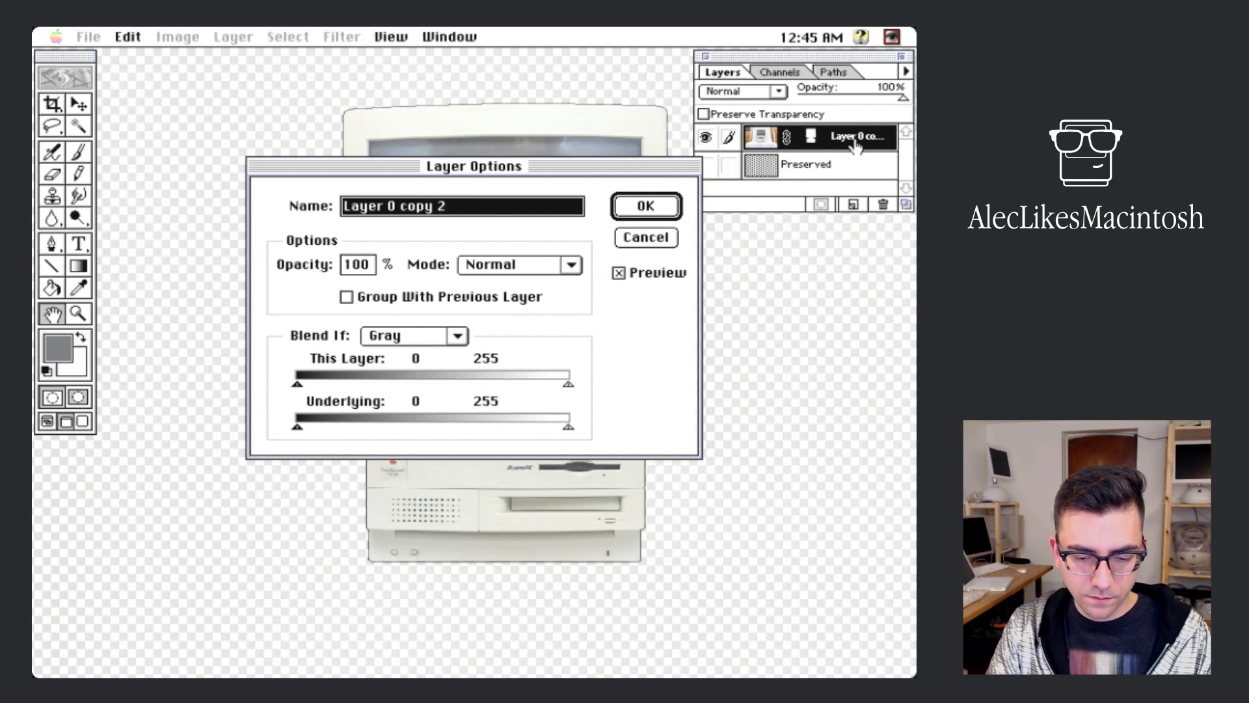
type("7100")
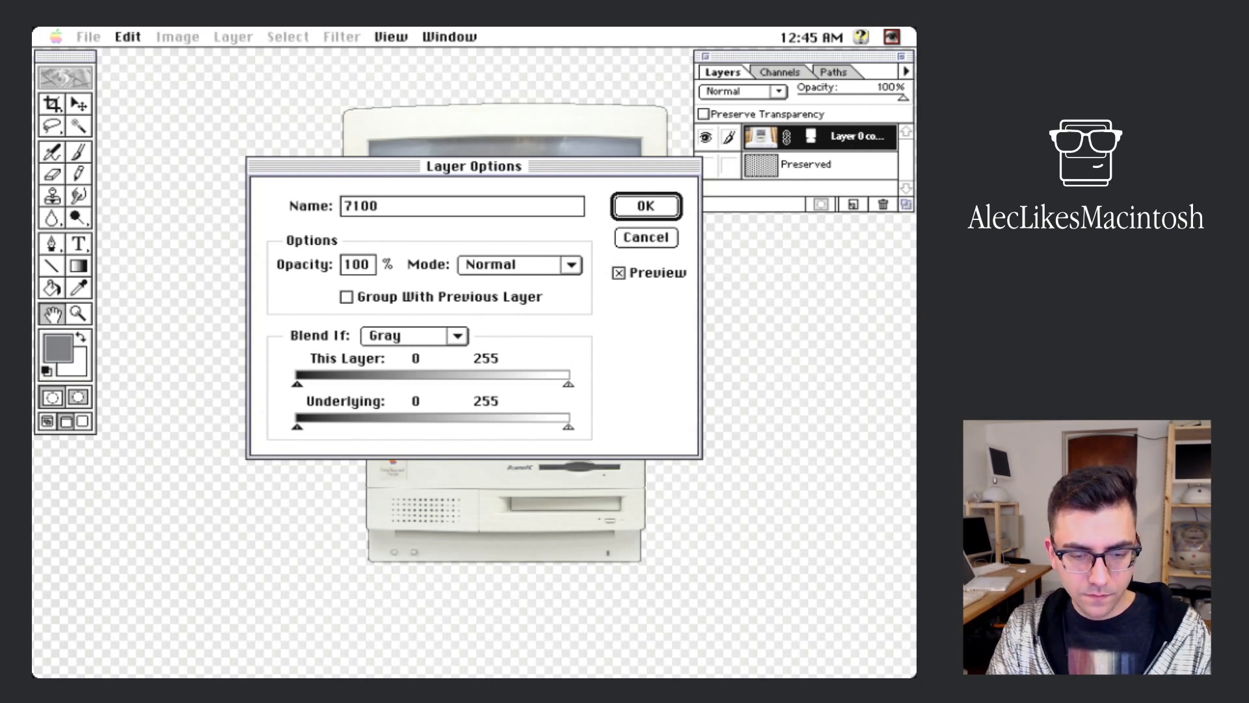
type("Cut")
key("Return")
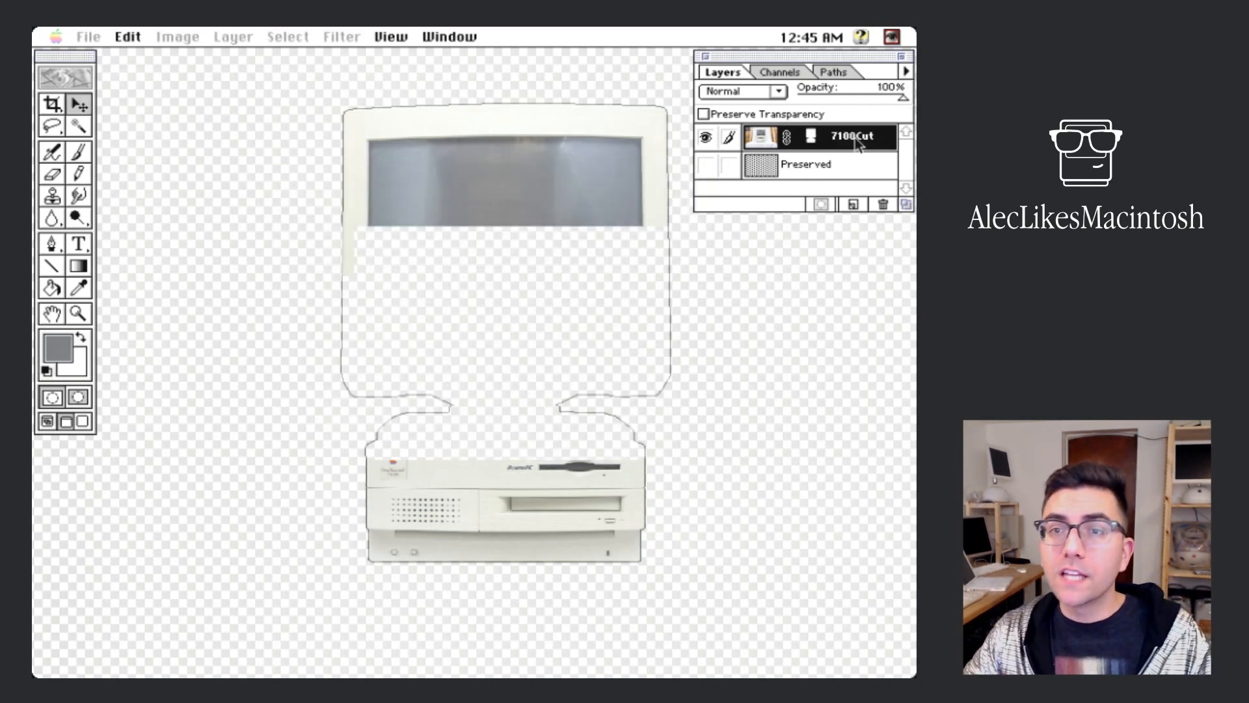
Step: Lengthen the layers palette and deselect the Machine path to hide its outline
left_click_drag(906, 204, 907, 264)
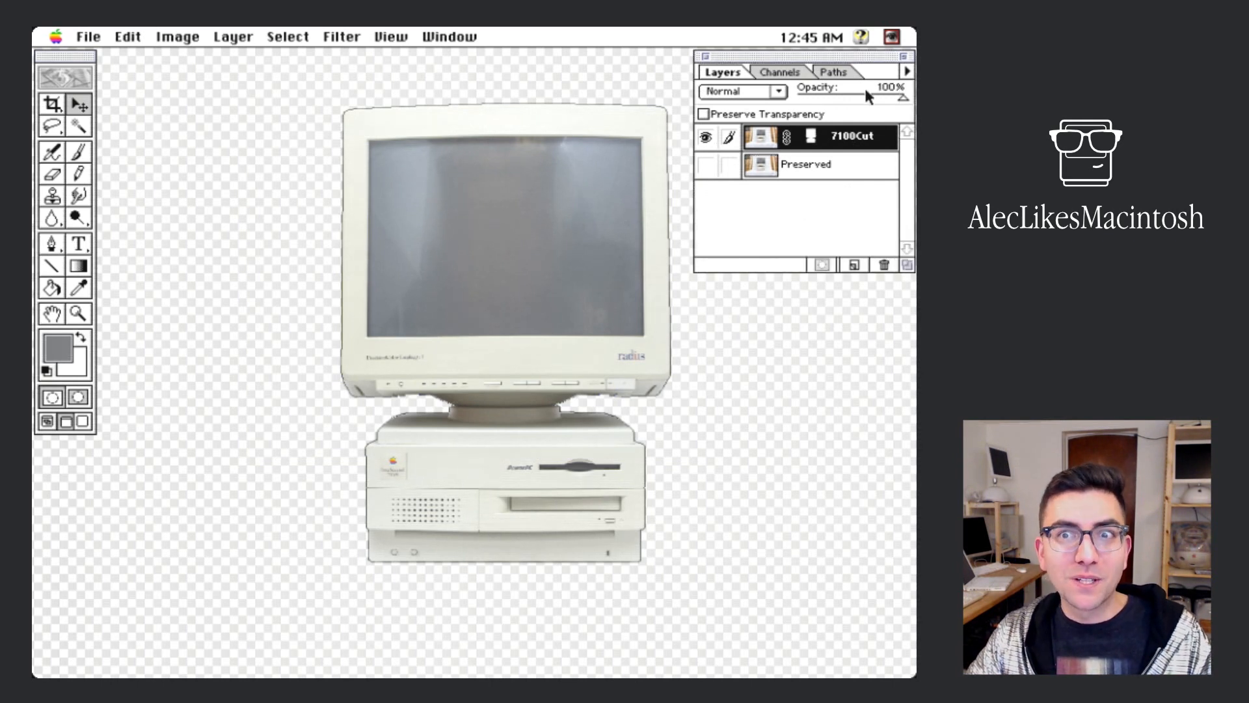
left_click(845, 73)
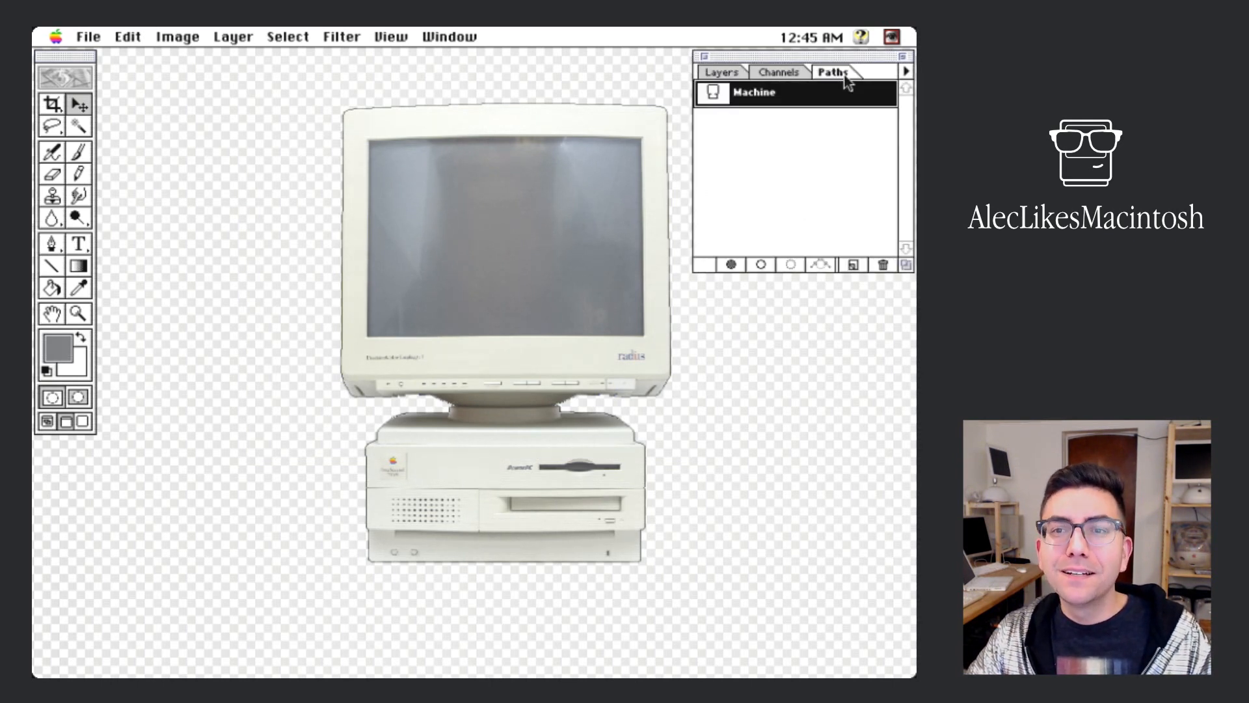
left_click(802, 153)
left_click(722, 72)
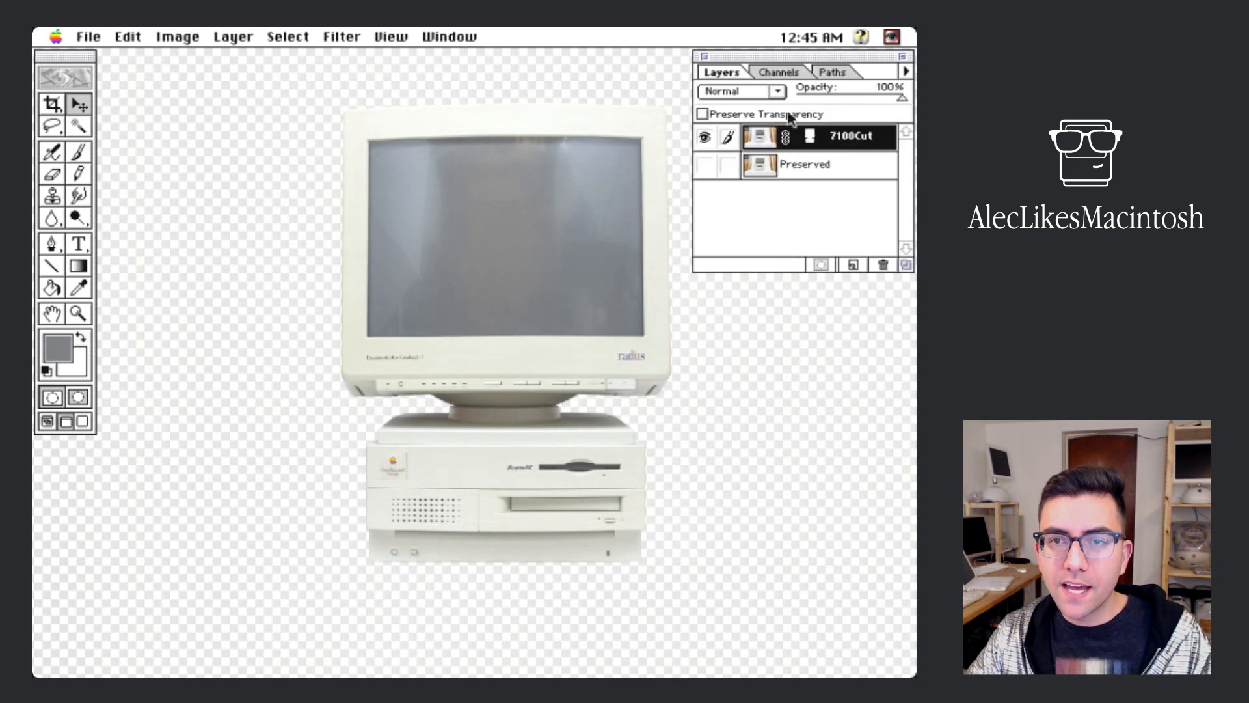
Step: Add a Curves adjustment layer above the 7100Cut layer at 100% opacity in Normal mode
left_click(905, 71)
left_click(831, 87)
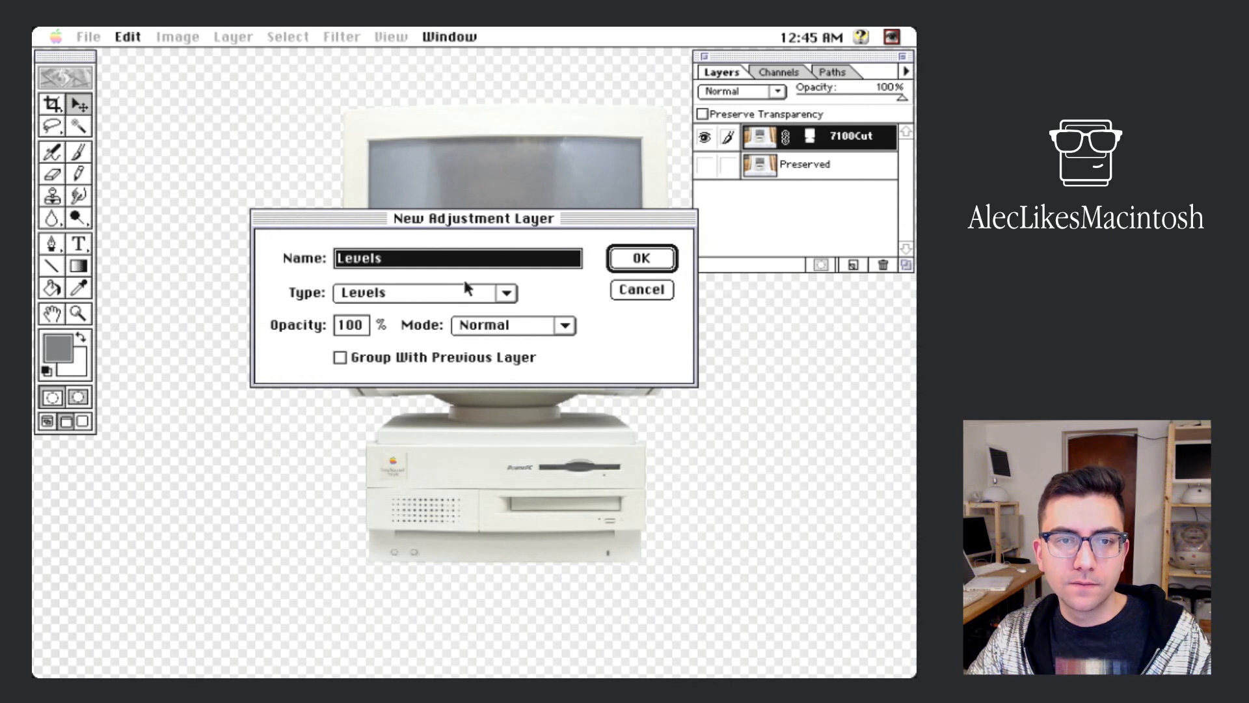
left_click(475, 290)
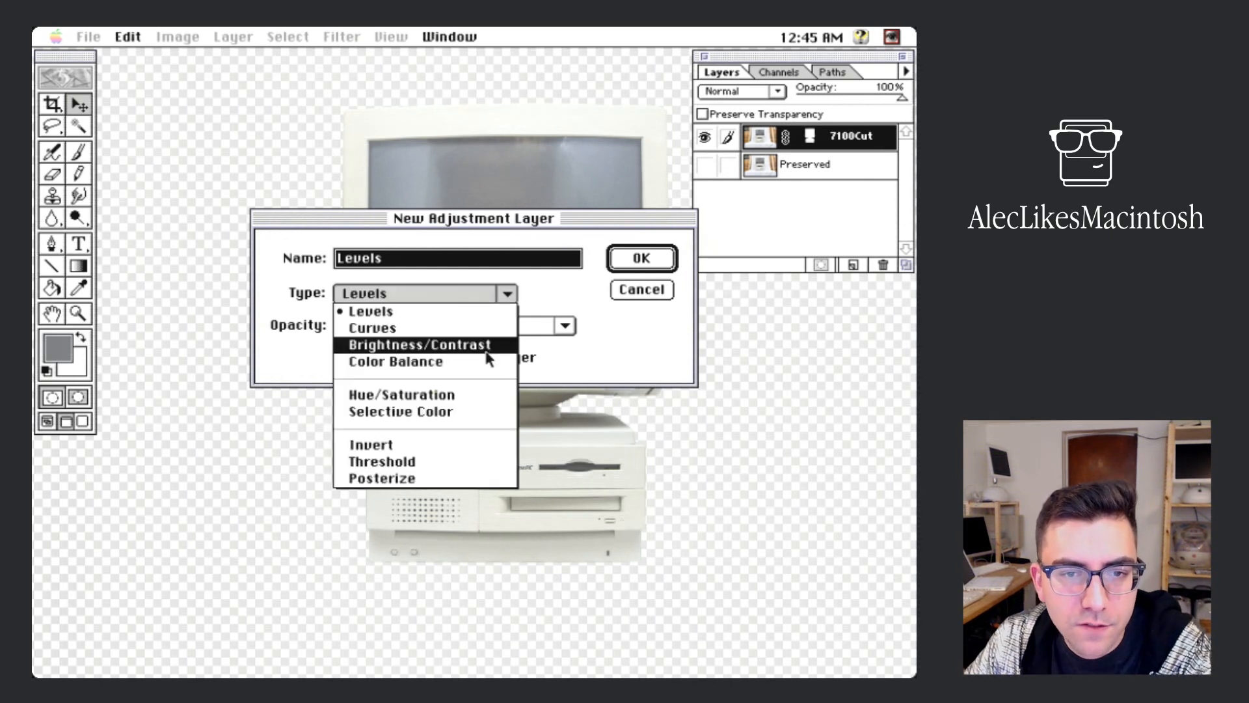
left_click(495, 345)
left_click(495, 292)
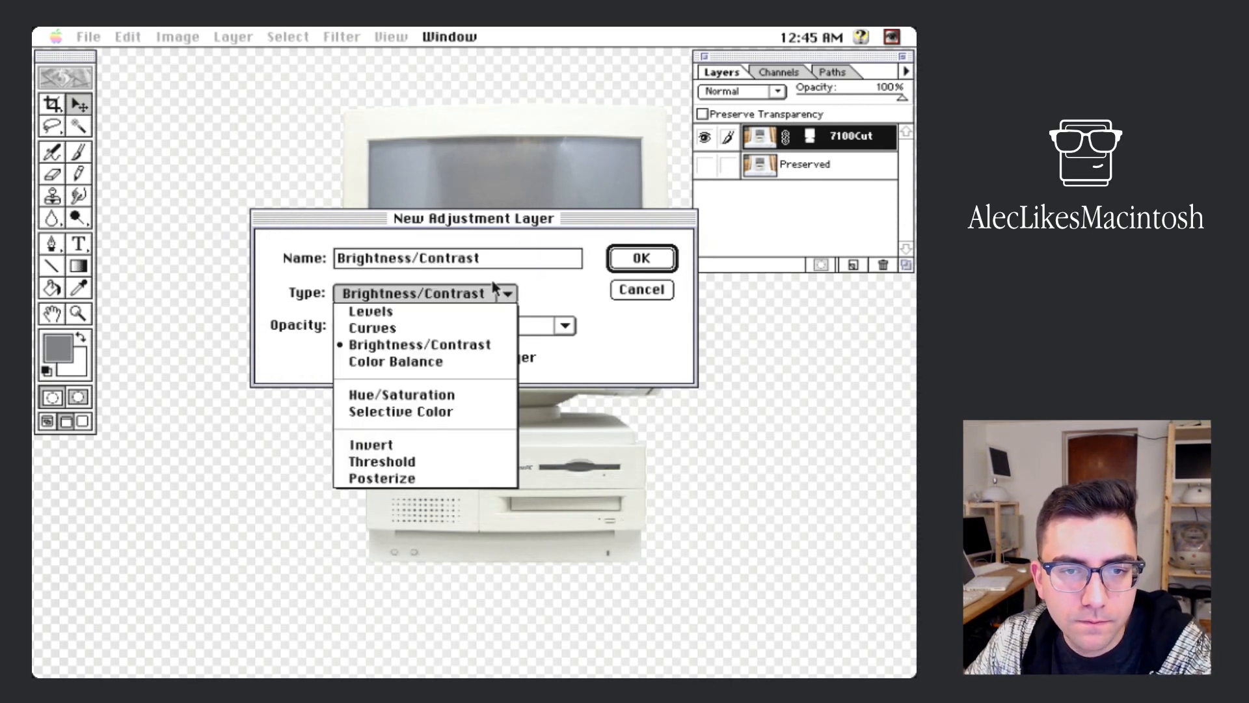
left_click(495, 329)
left_click(664, 260)
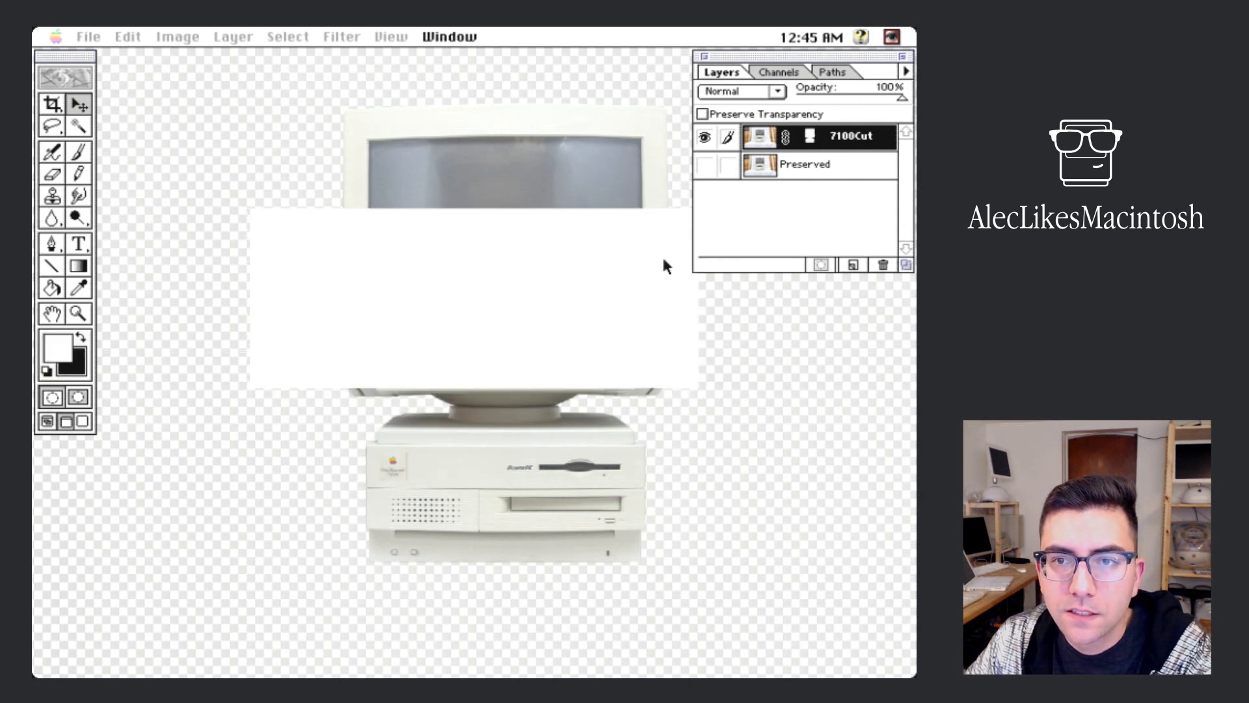
Step: Darken the midtones on the RGB curve, anchor the highlights at input 225, output 223, and lift the deep shadows slightly
left_click_drag(423, 167, 724, 166)
left_click_drag(679, 308, 681, 323)
left_click_drag(742, 250, 743, 244)
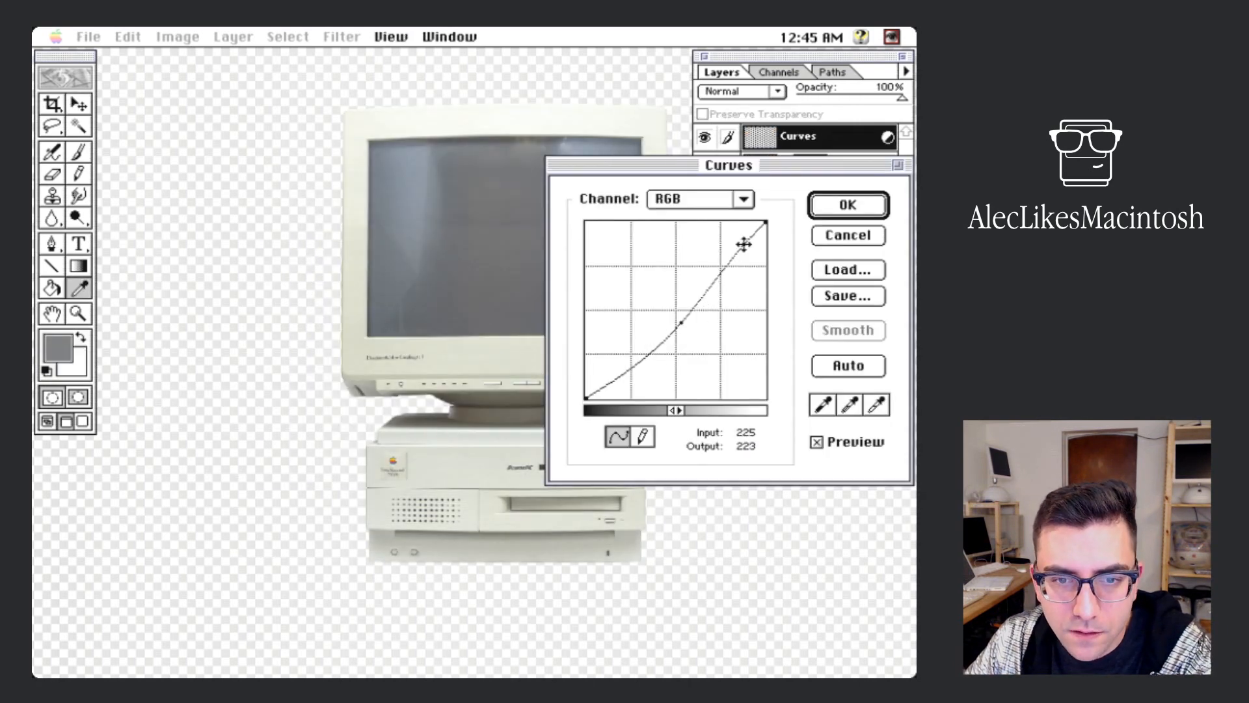
left_click_drag(605, 389, 608, 385)
left_click(813, 203)
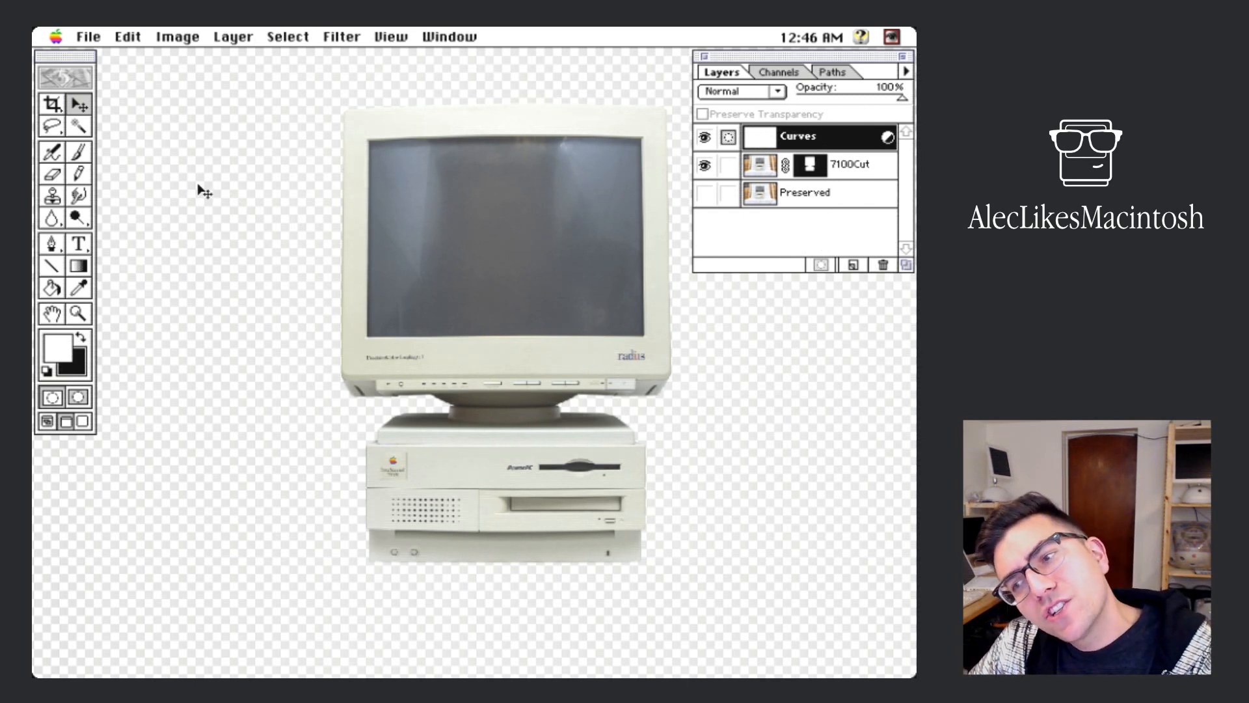
Step: Add a new empty layer directly above the 7100Cut layer, keeping its blend mode Normal
left_click(53, 267)
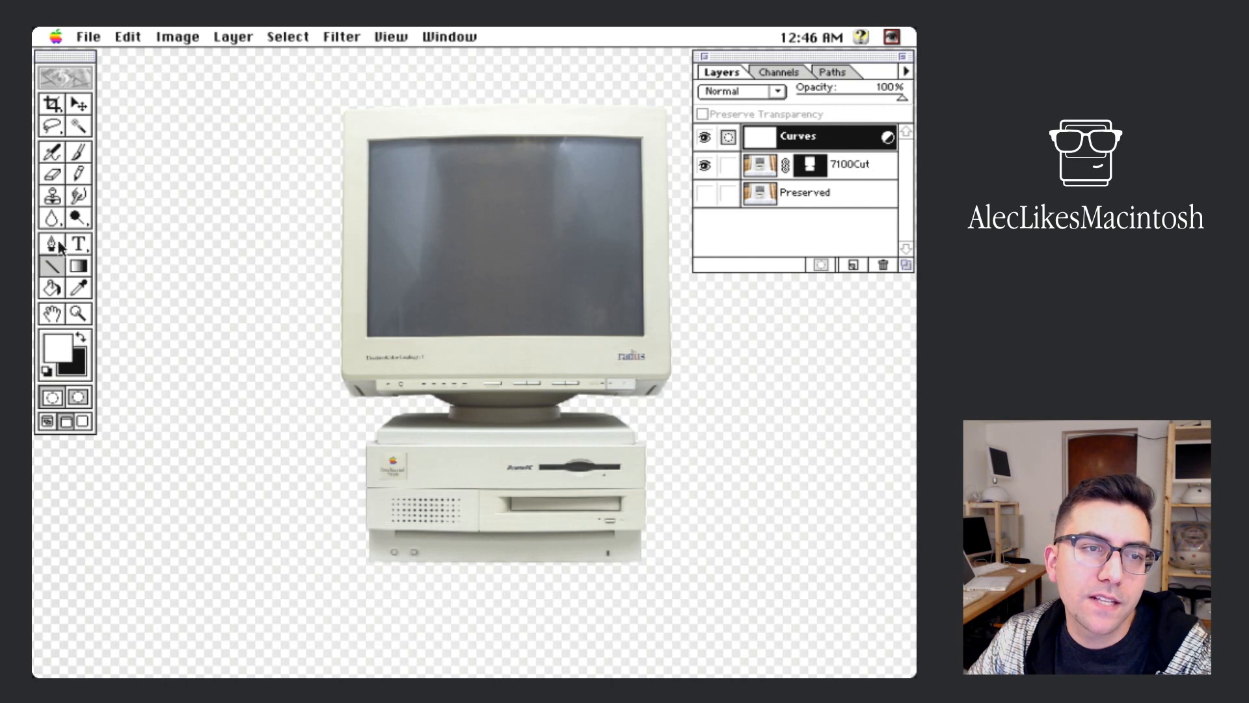
left_click(79, 106)
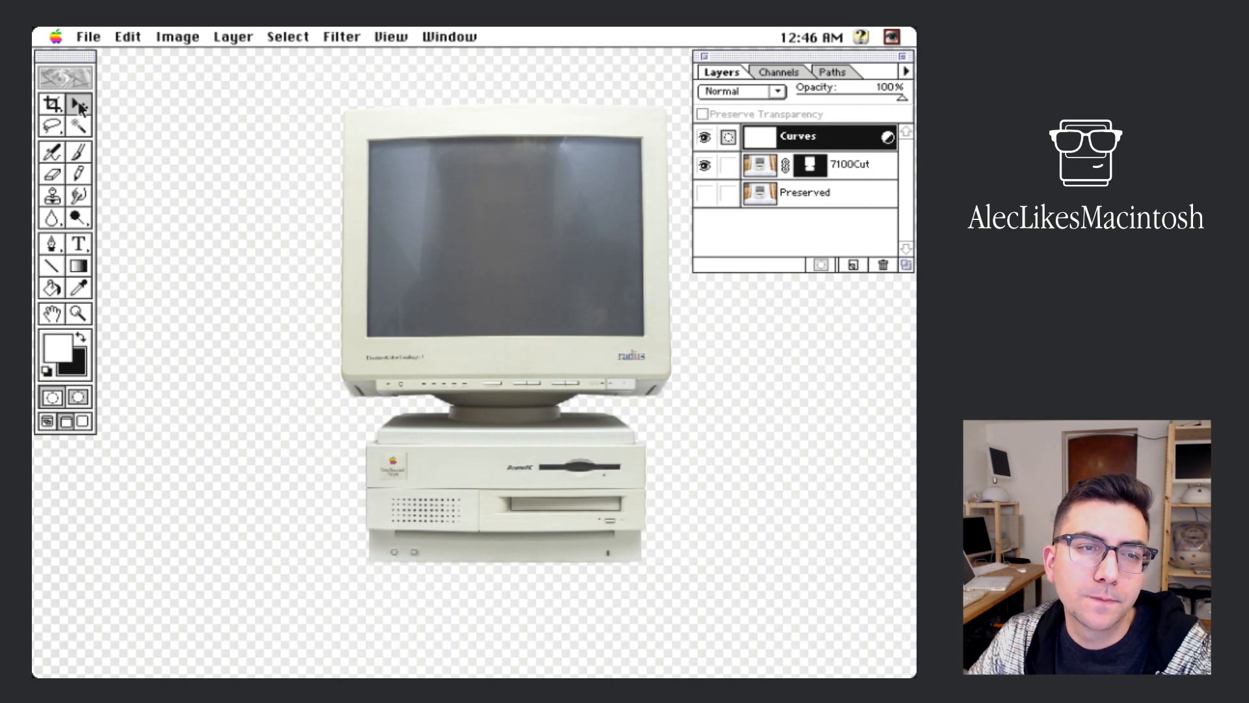
left_click(849, 166)
left_click(853, 266)
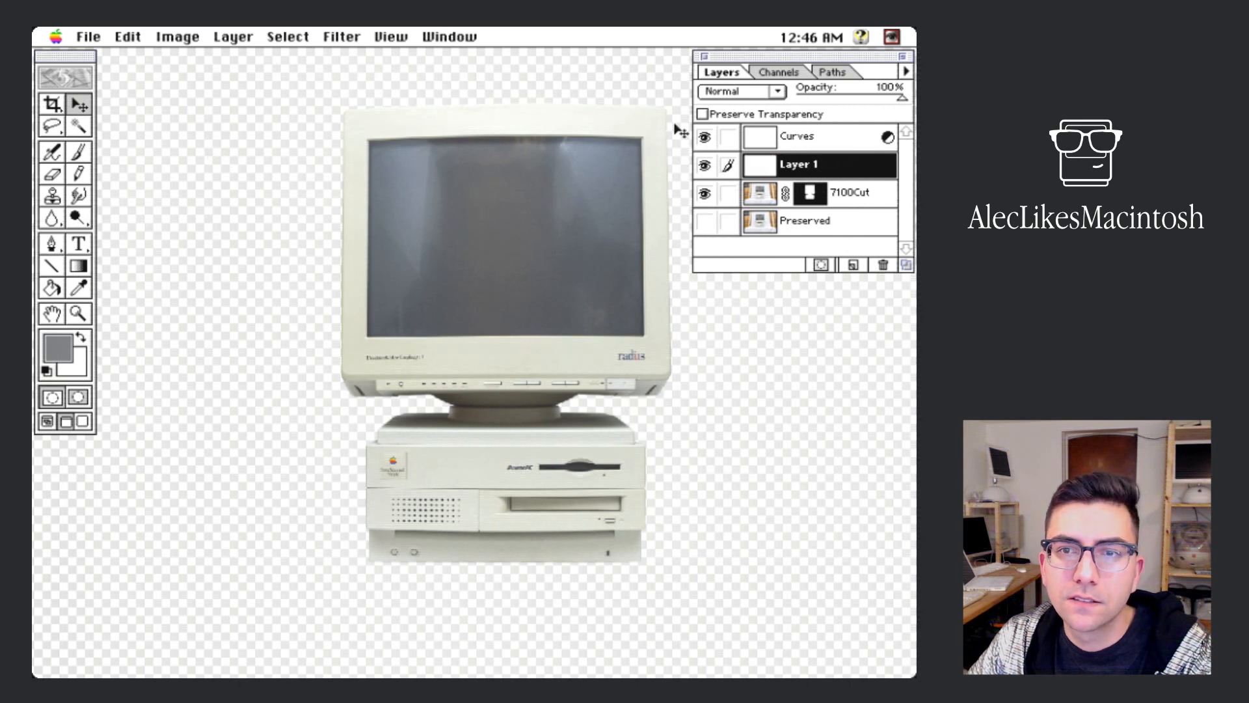
left_click(754, 92)
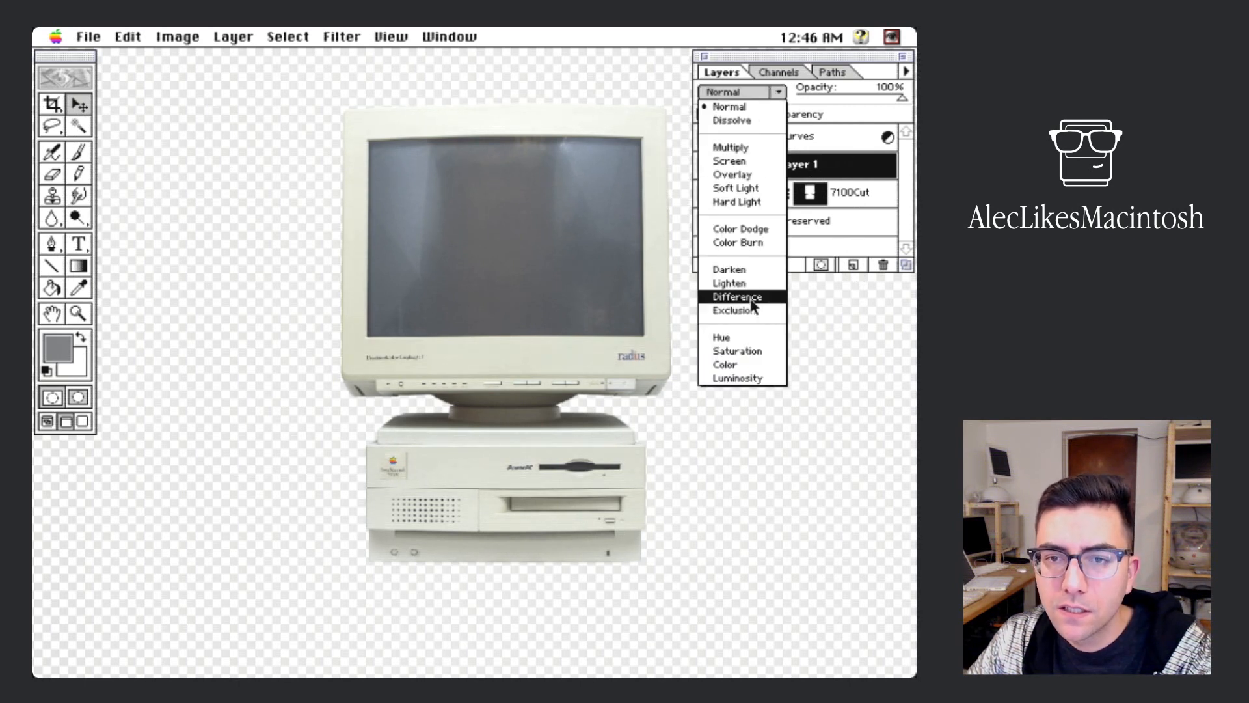
left_click(832, 130)
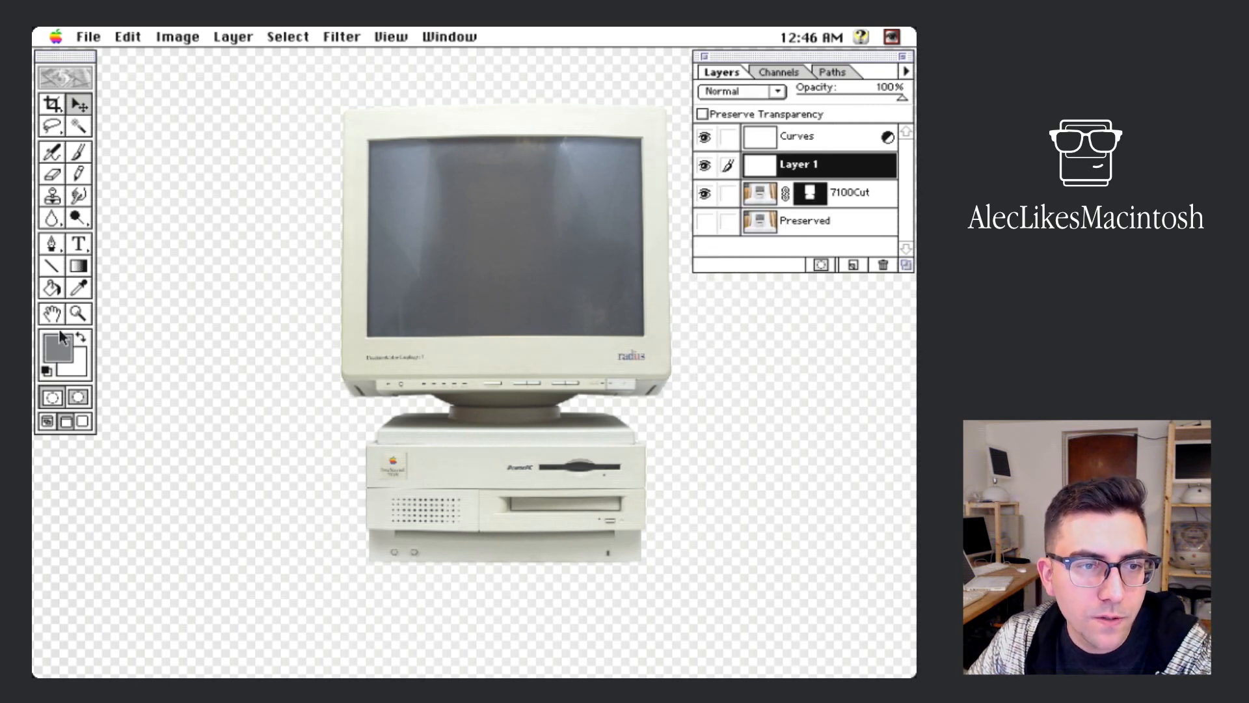
Step: Sample a very light grey from the left part of the computer's lid as the foreground color
left_click(80, 292)
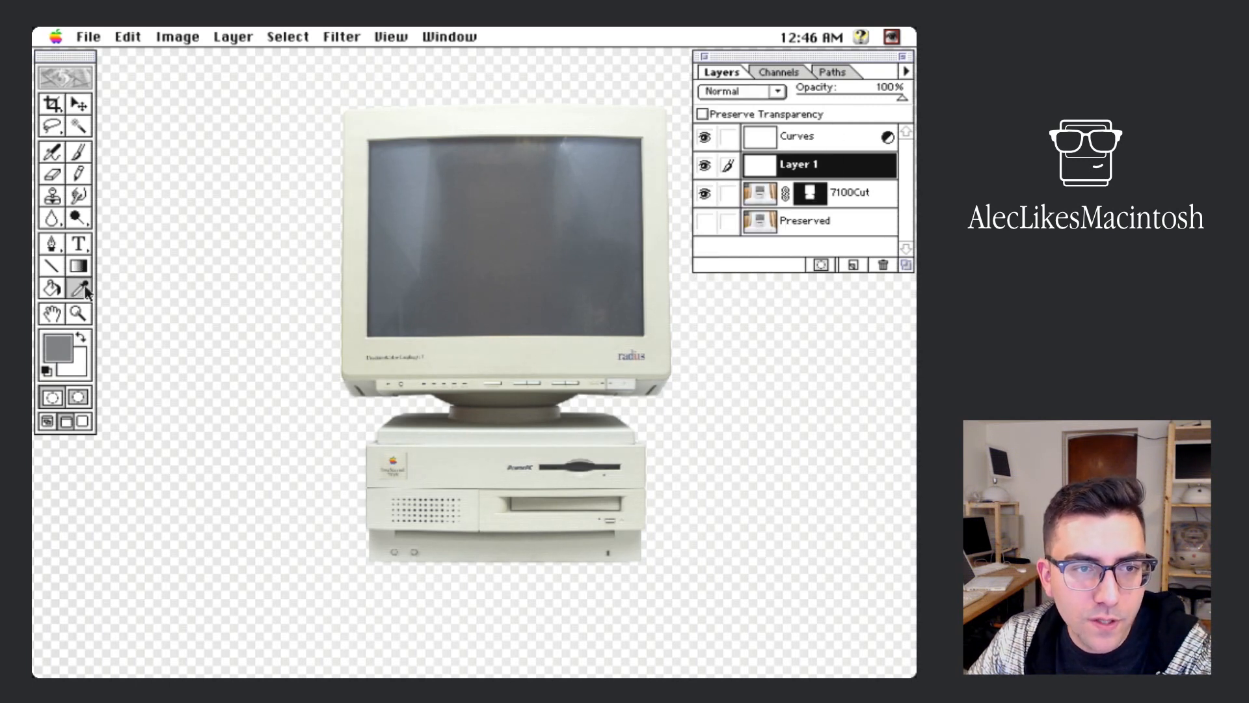
left_click(414, 433)
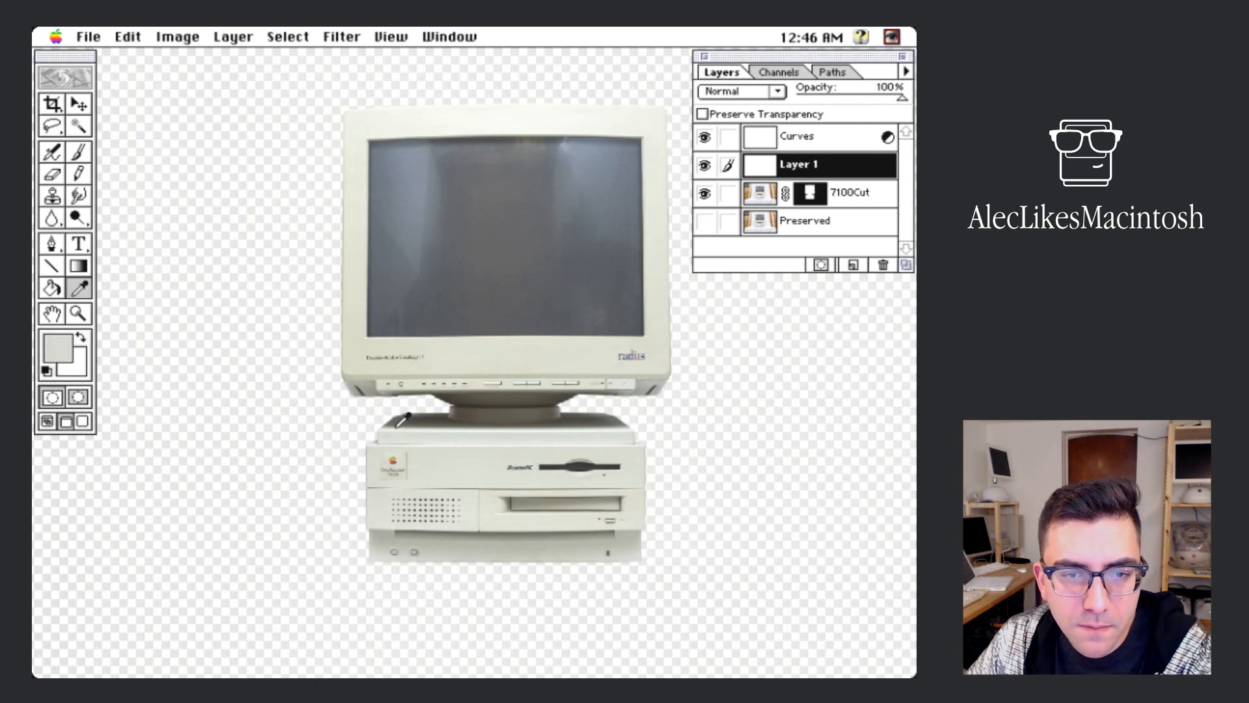
left_click(398, 429)
left_click(398, 432)
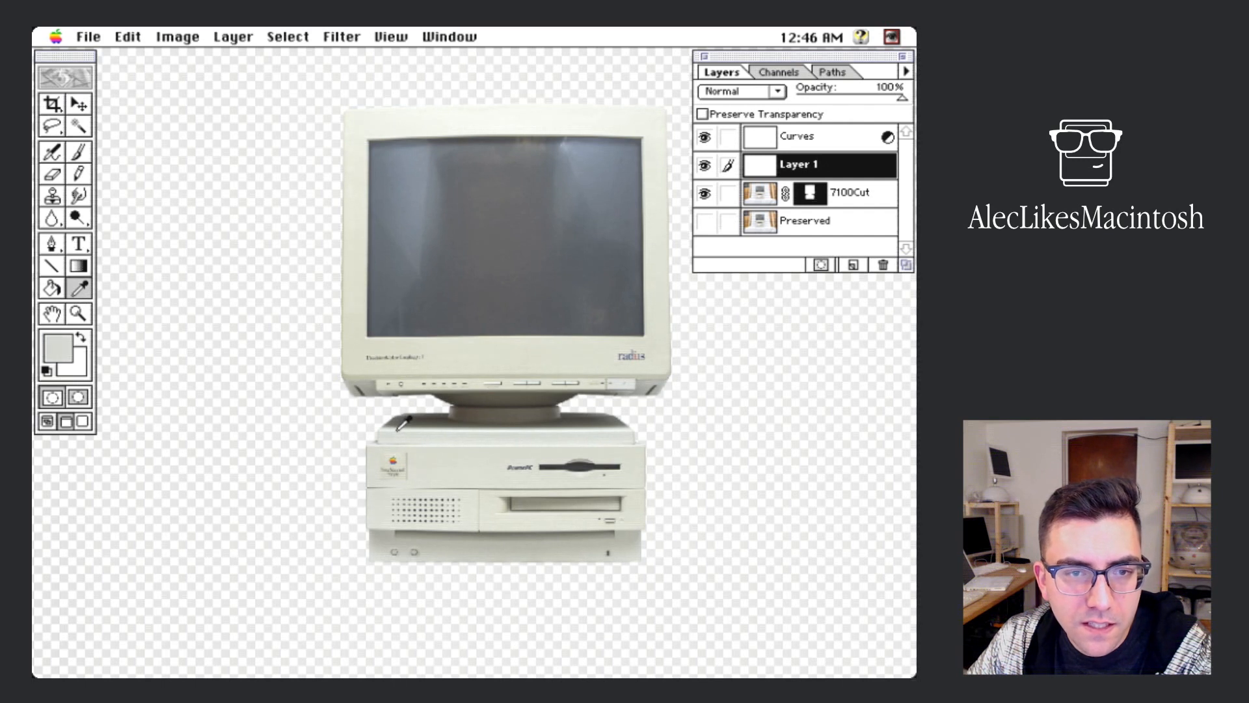
left_click(395, 425)
left_click(393, 428)
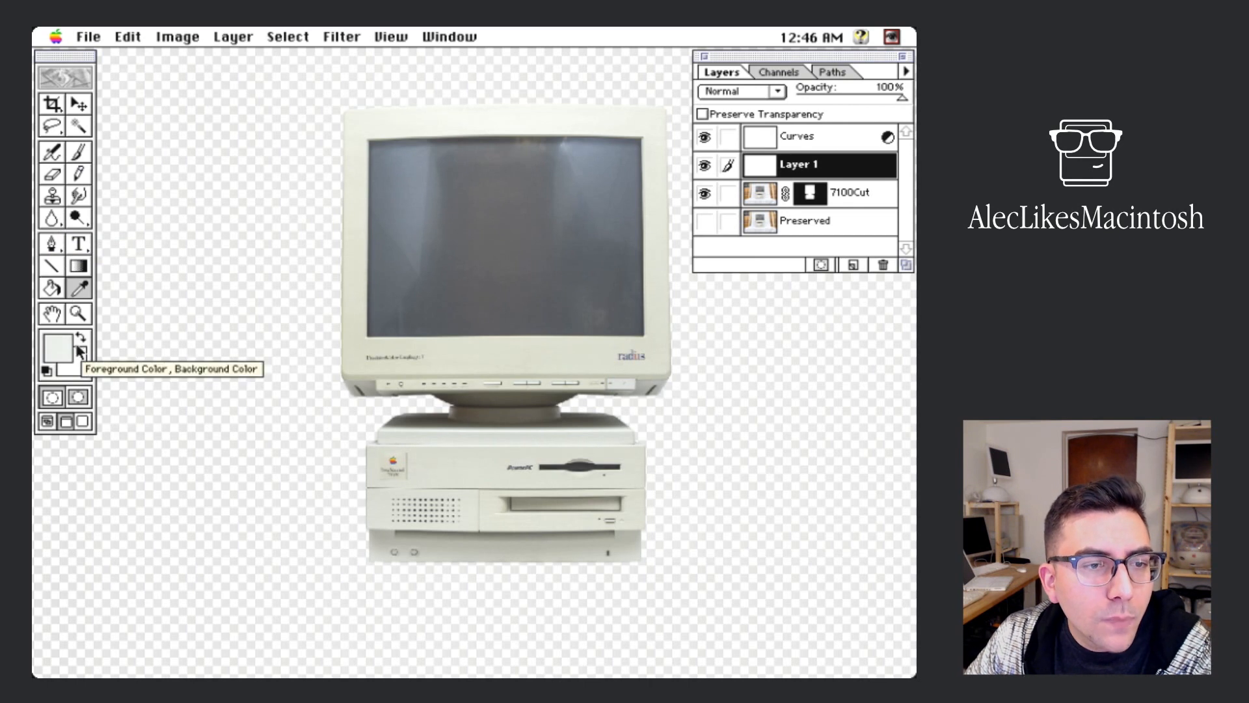
left_click(54, 290)
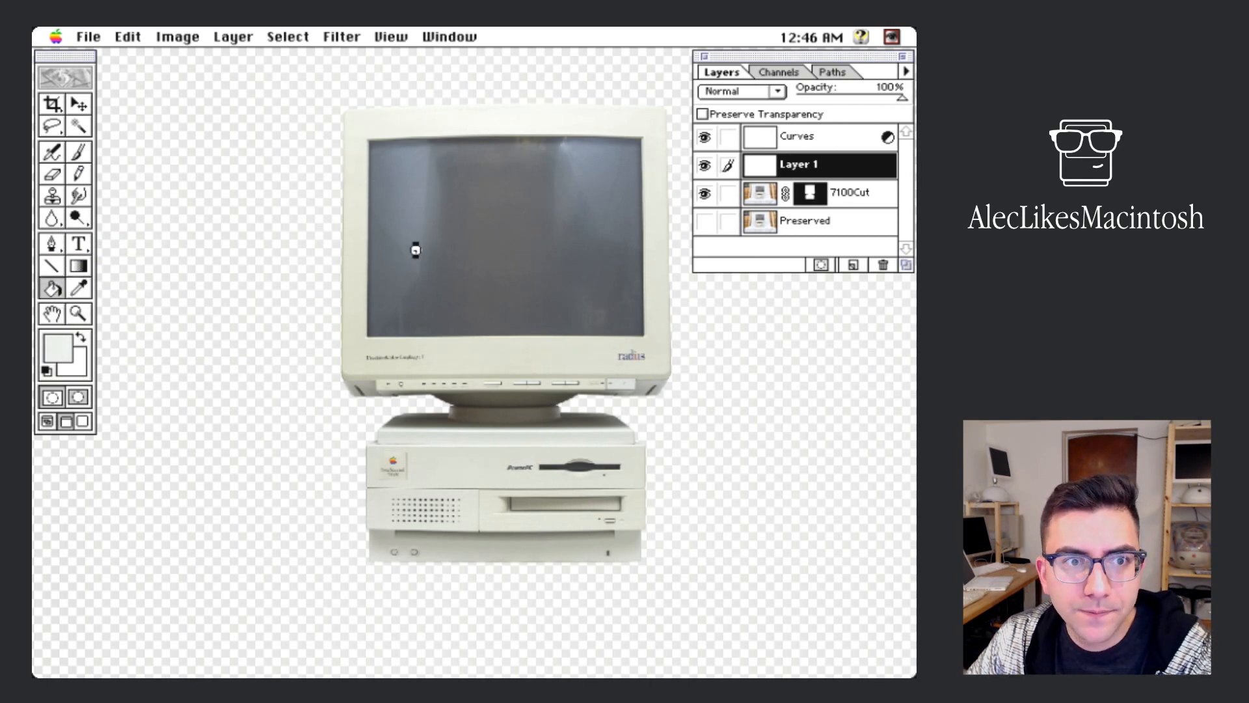
left_click(415, 250)
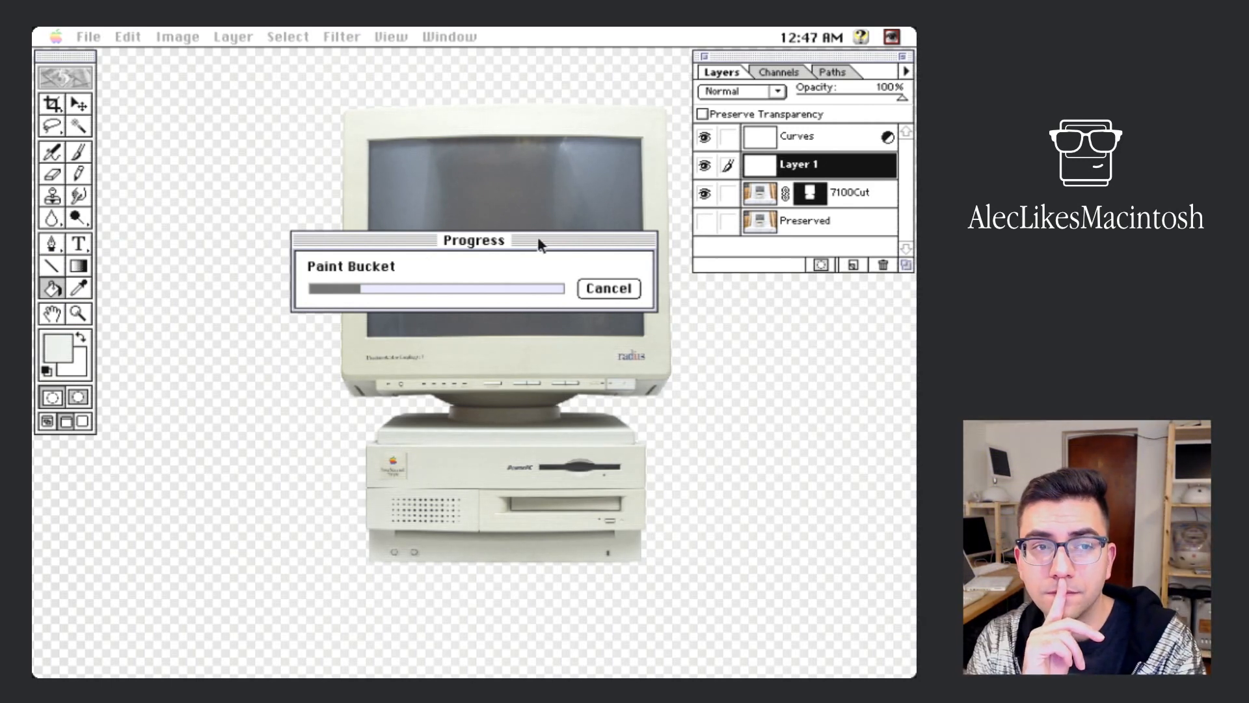
left_click(604, 289)
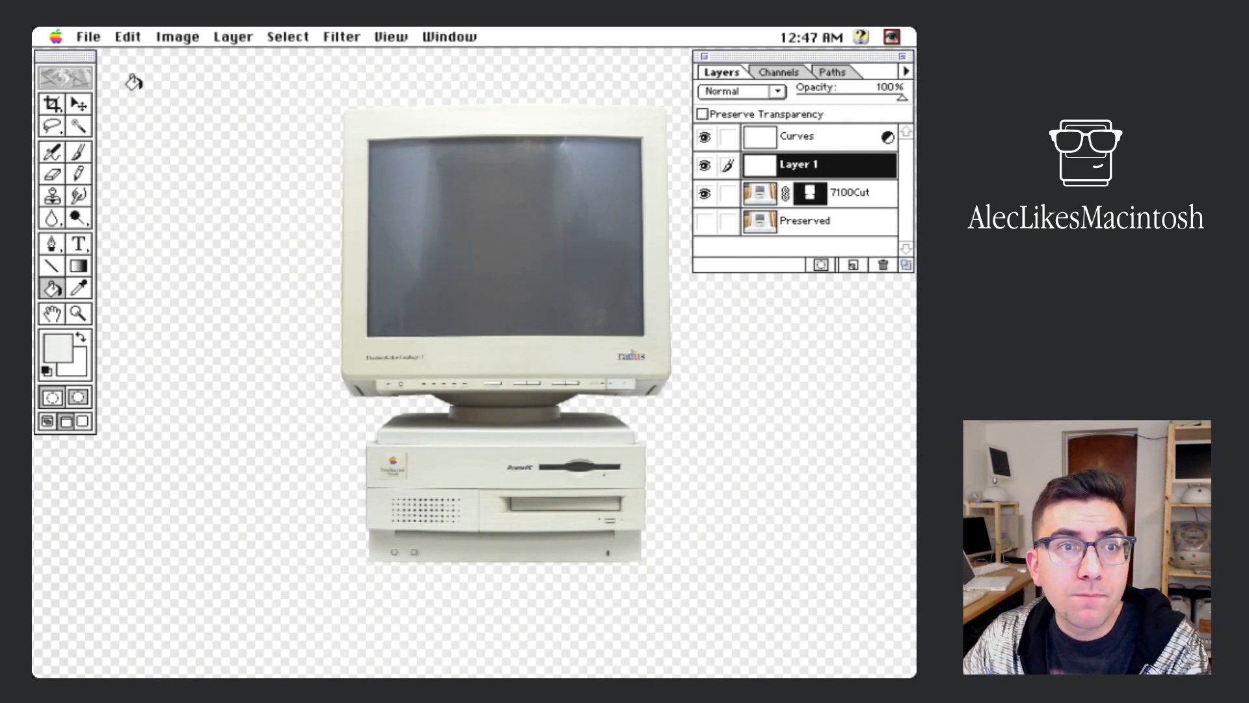
Step: Save the document
left_click(86, 38)
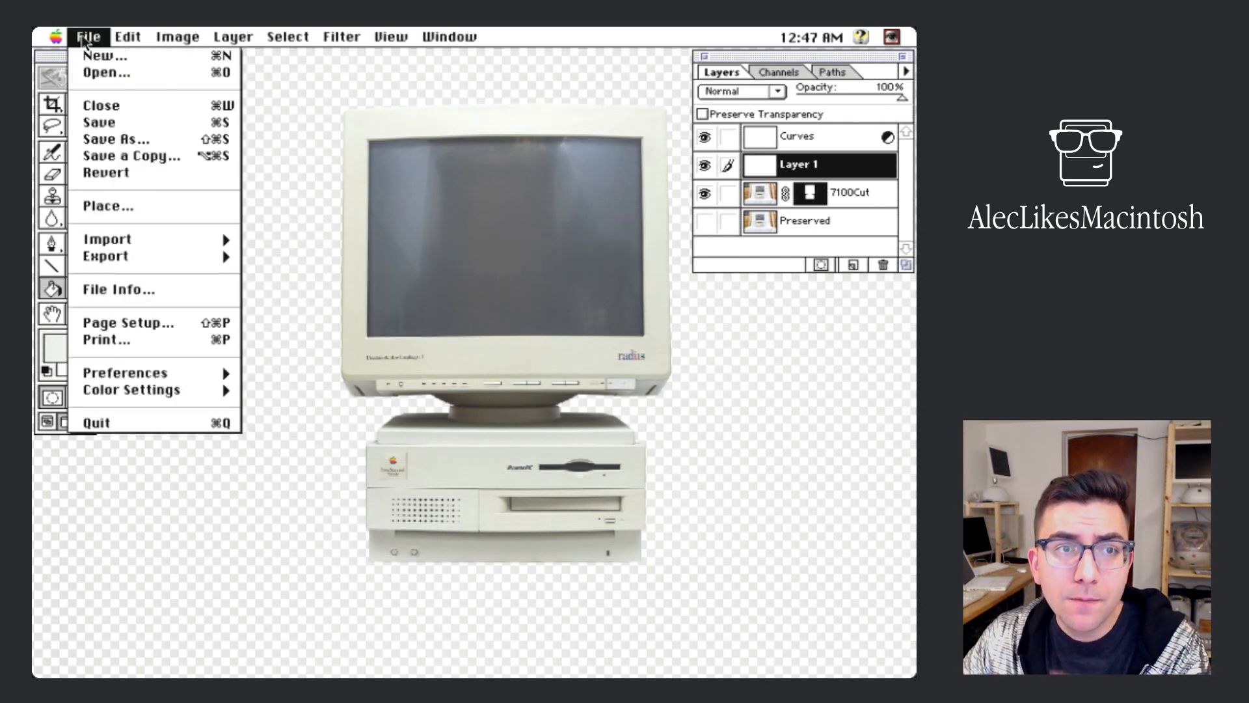
left_click(104, 123)
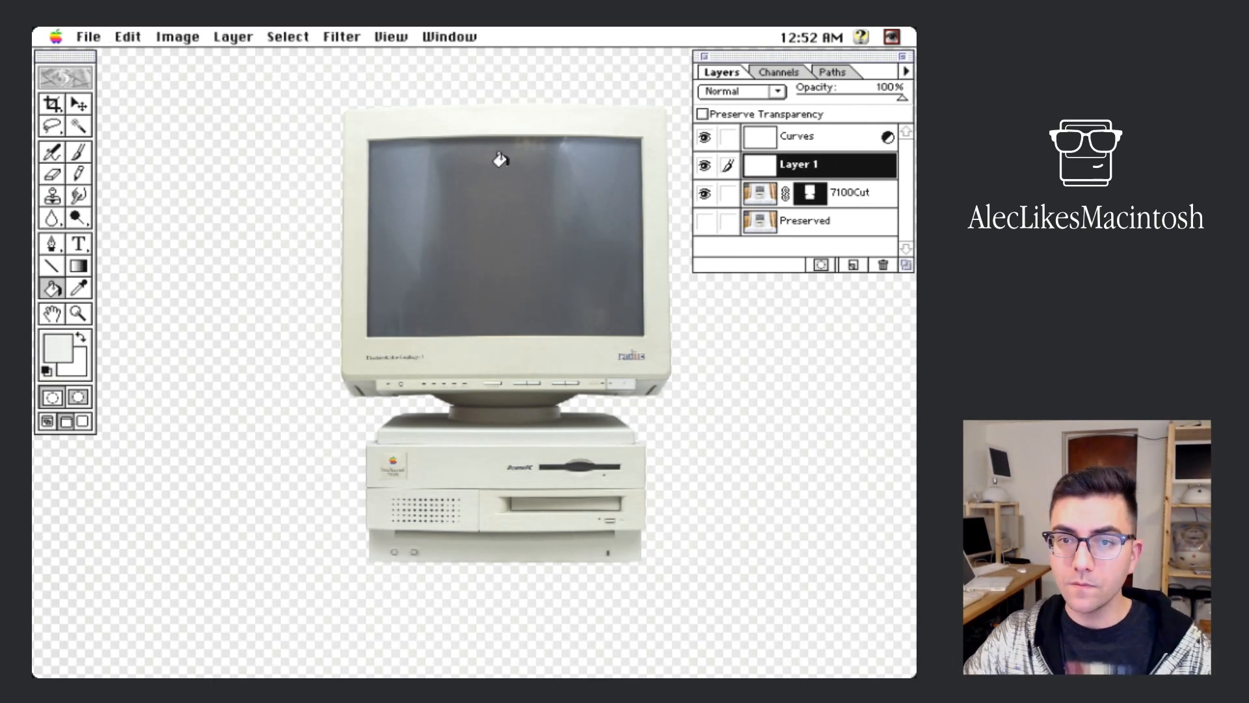
Step: Outline a loose polygonal area around the whole computer on Layer 1, fill it with the sampled light grey, and deselect
key("l")
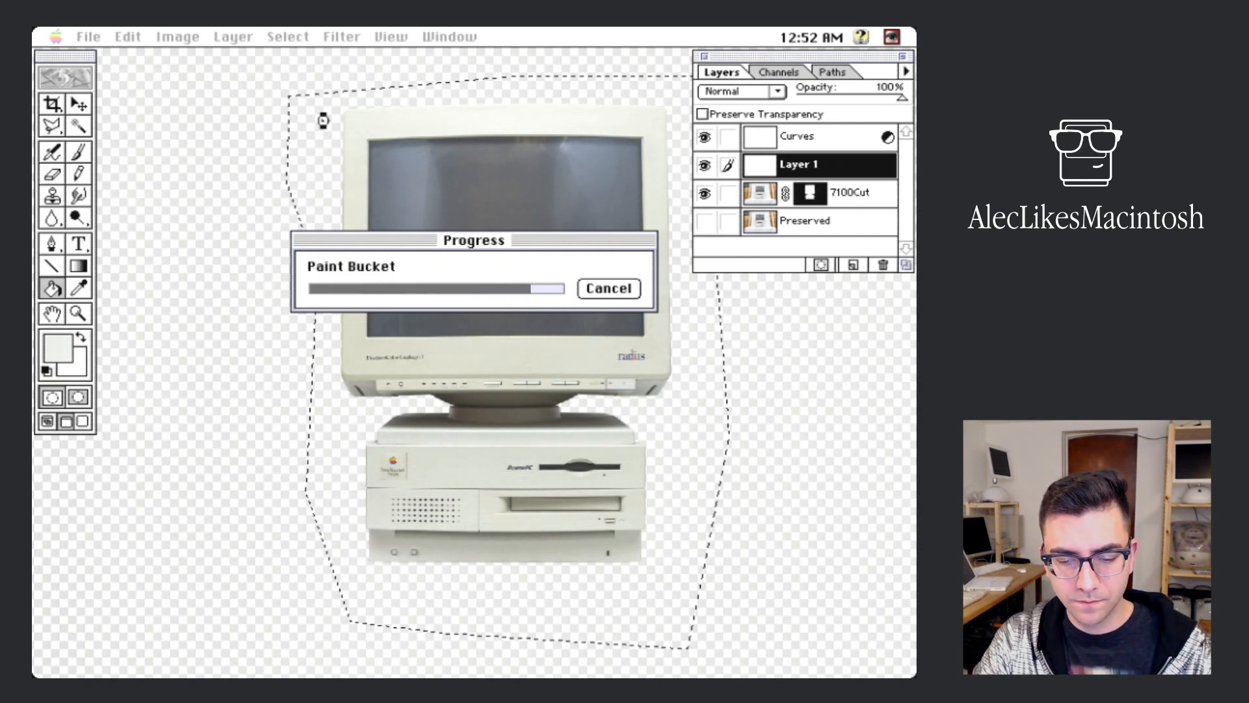
key("v")
key("super+d")
Step: Set Layer 1 to Color blend mode at 77% opacity and switch its visibility off and on to compare the tint
left_click(742, 92)
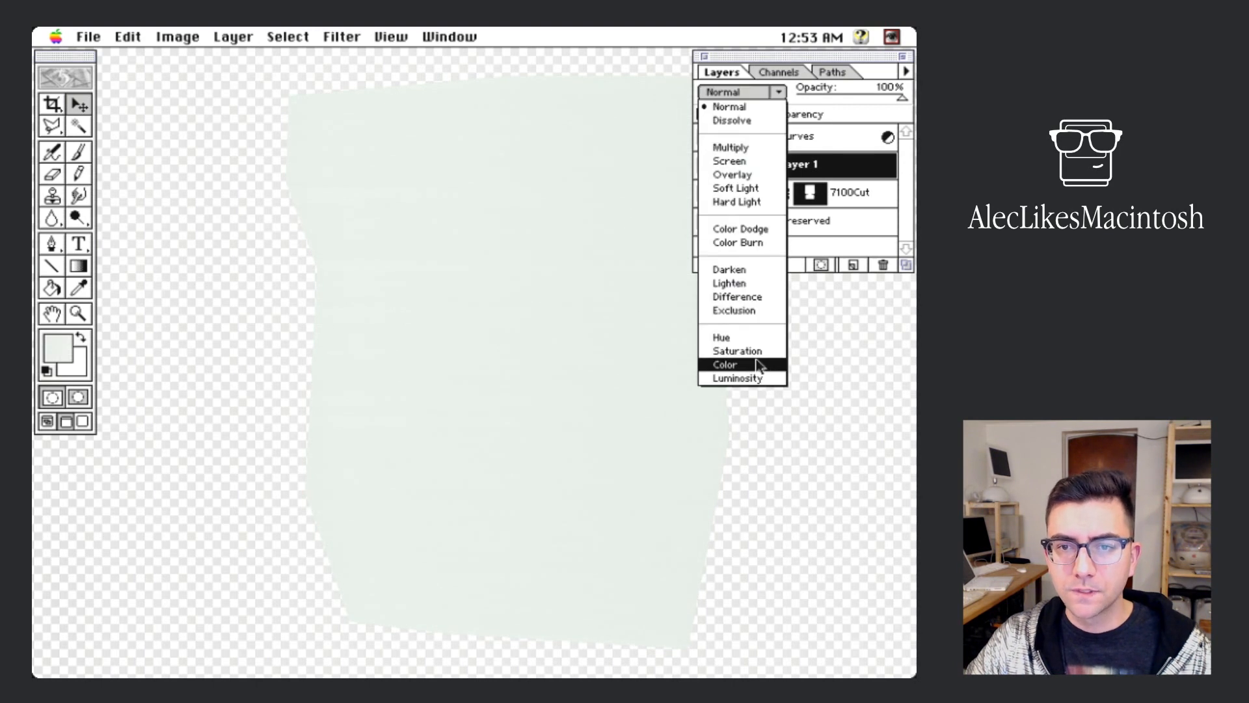
left_click(749, 362)
mouse_move(901, 97)
left_mouse_down()
mouse_move(831, 104)
mouse_move(886, 101)
left_mouse_up()
left_click(704, 166)
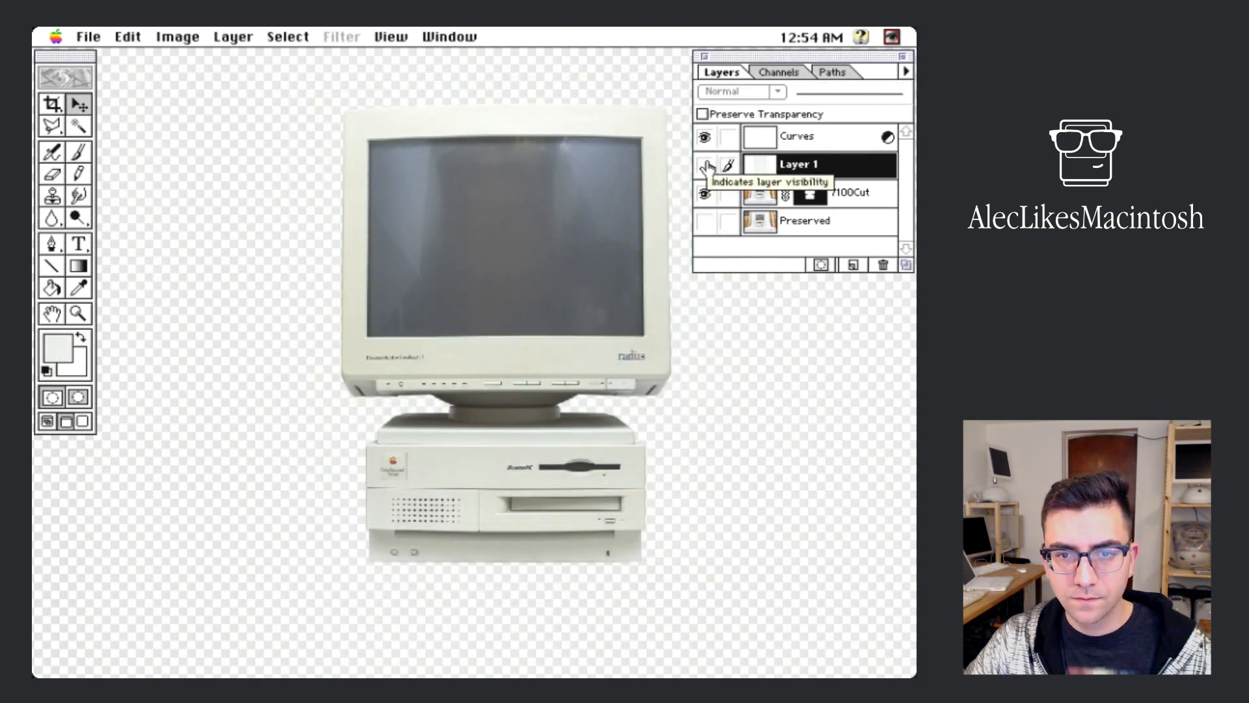
left_click(706, 166)
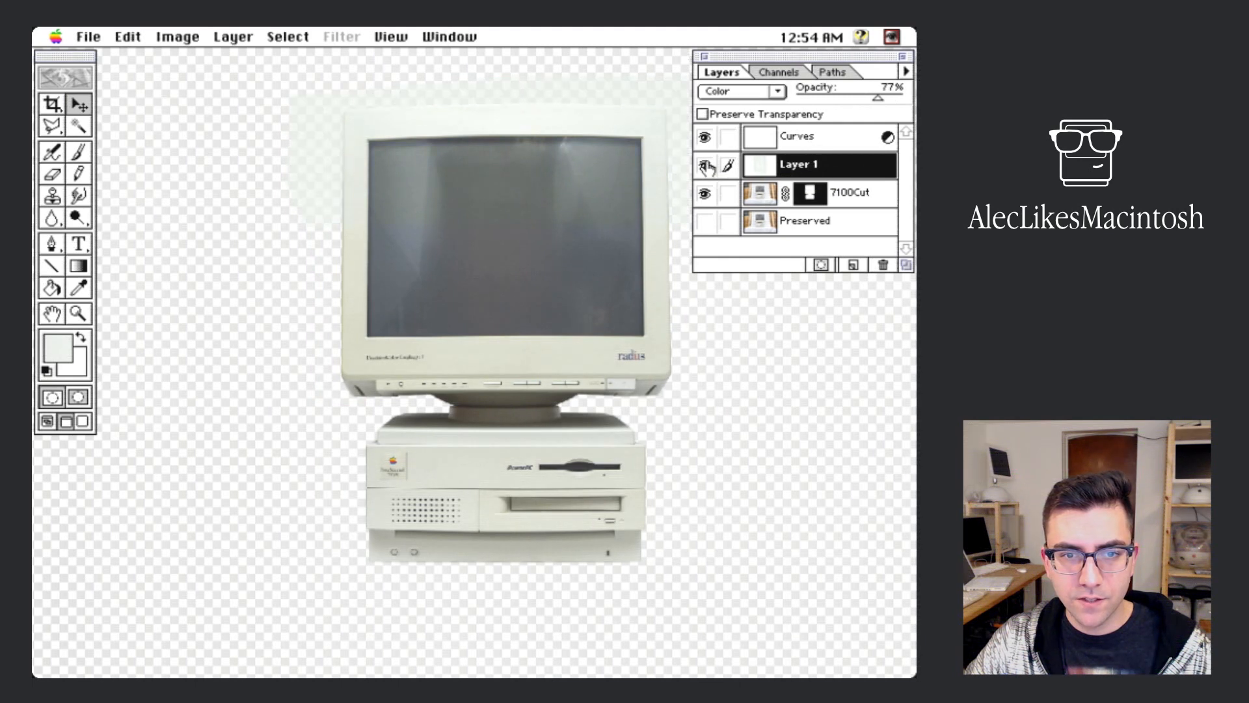
left_click(706, 168)
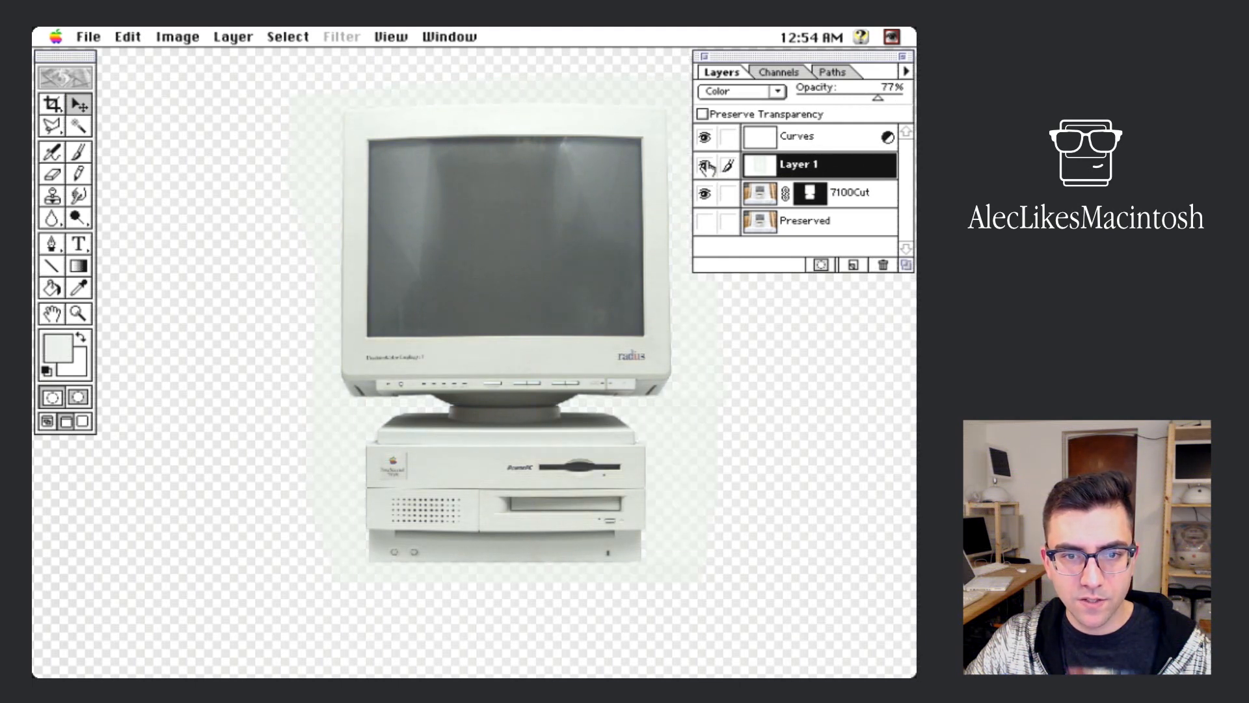
left_click(706, 167)
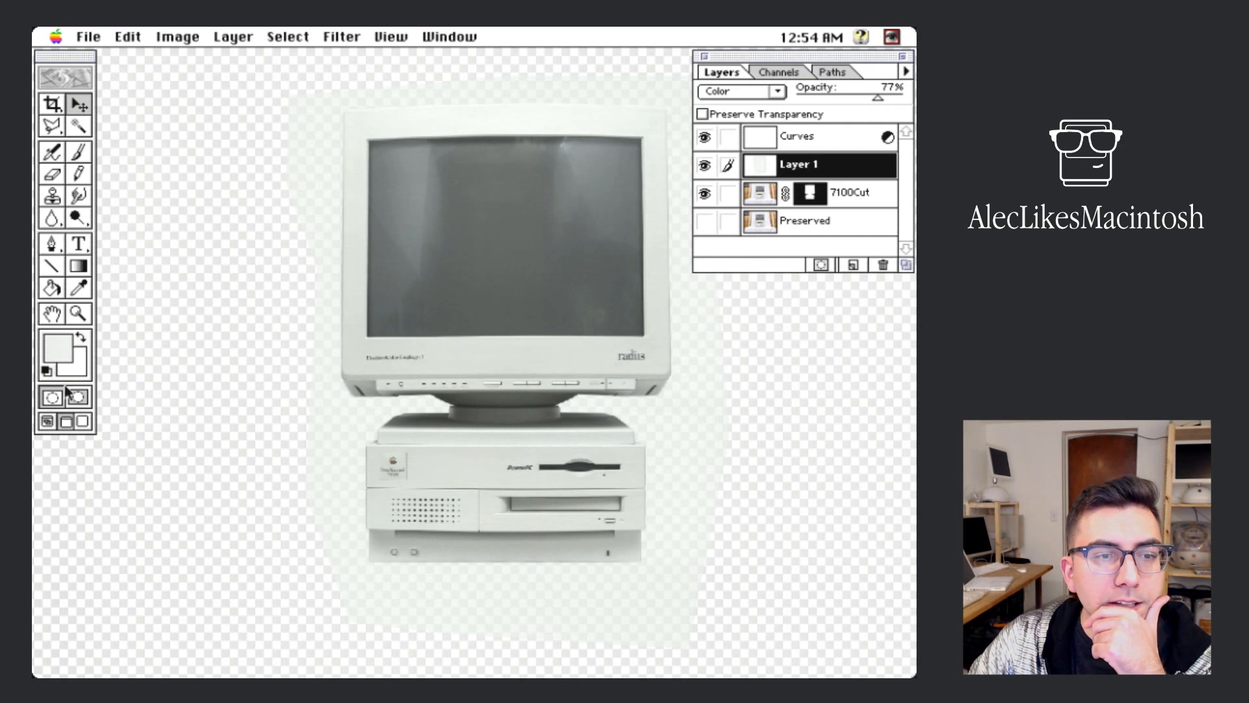
Step: Select the letters of the radius logo on the 7100Cut layer with the Magic Wand and clear that area from Layer 1
left_click(77, 314)
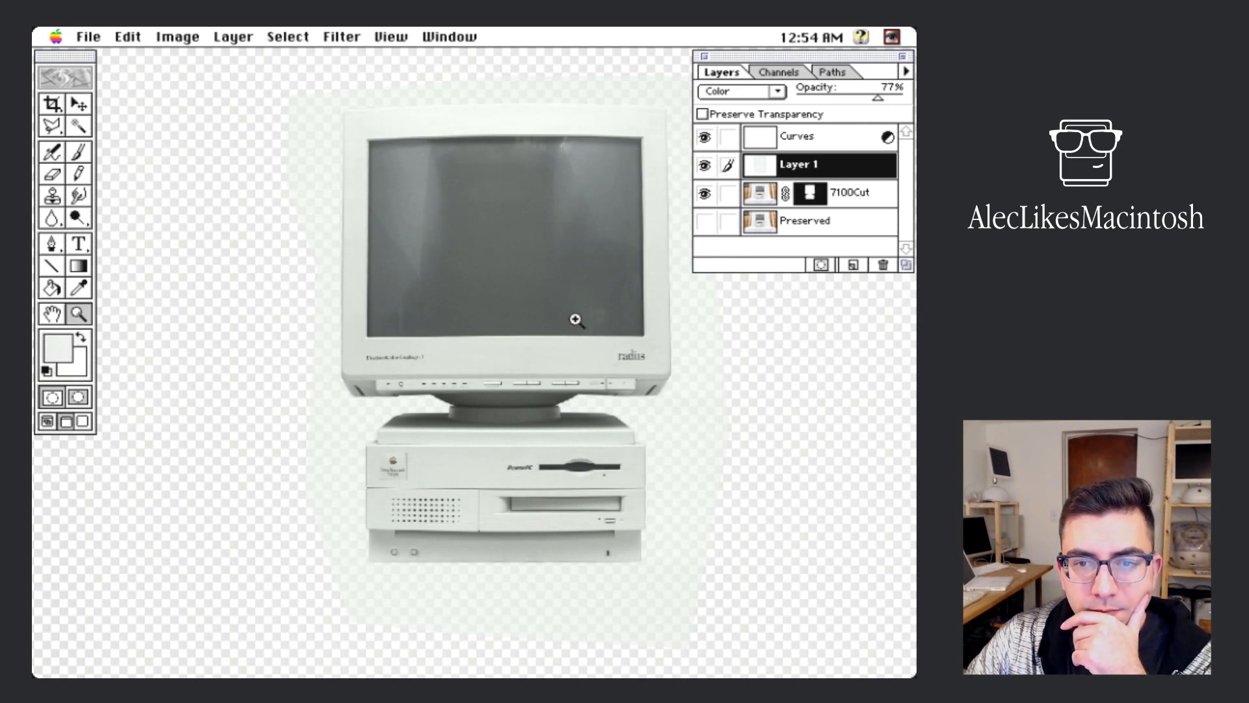
left_click(736, 426)
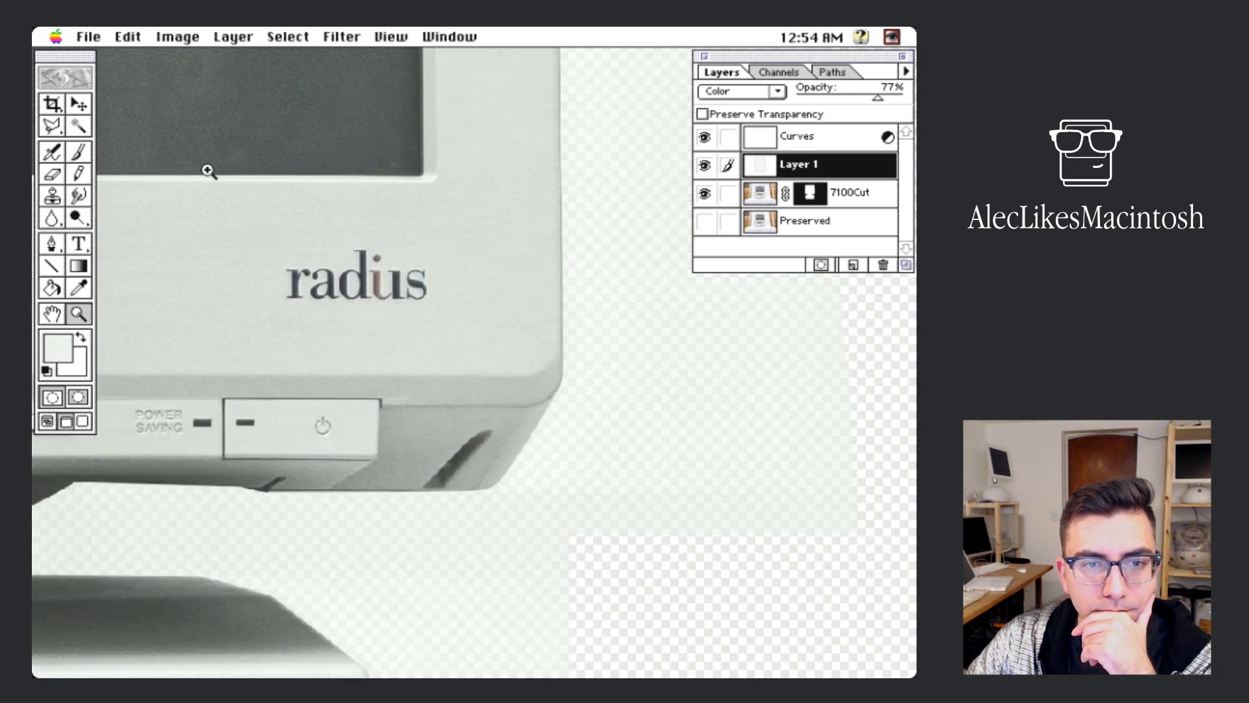
left_click_drag(204, 167, 481, 341)
left_click_drag(253, 256, 739, 556)
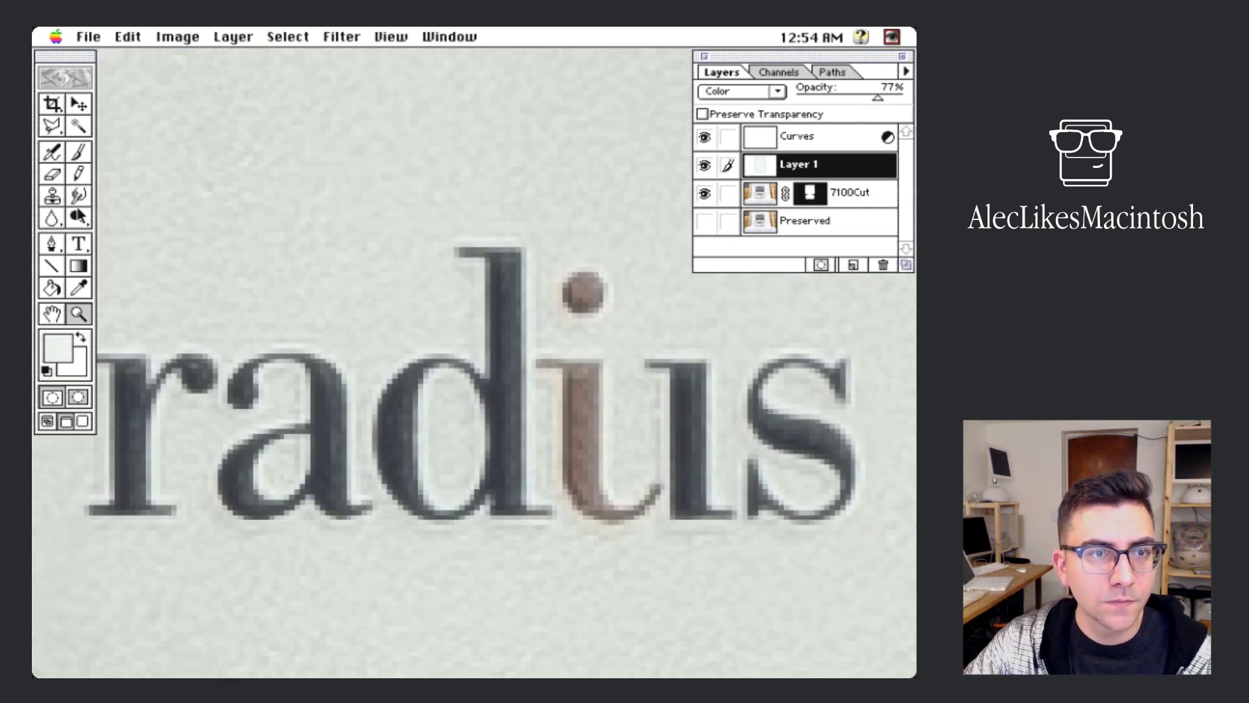
left_click(80, 127)
left_click(754, 197)
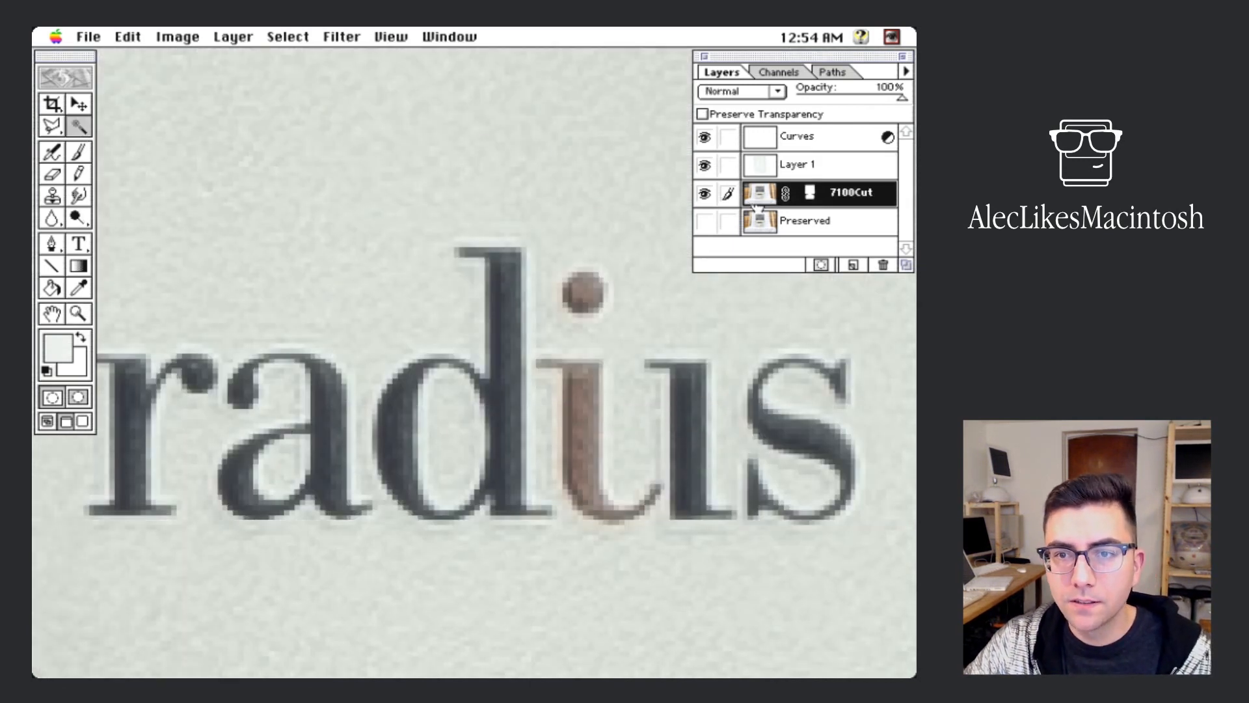
left_click(505, 307)
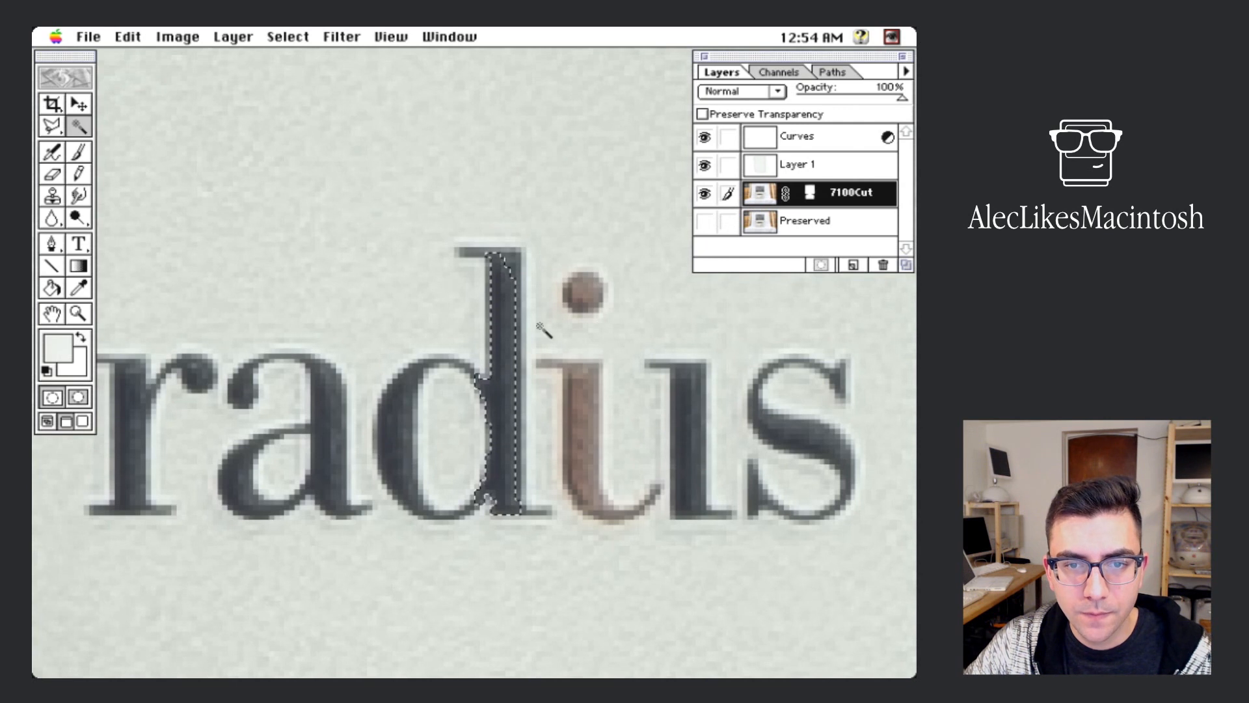
left_click(473, 252, "shift")
left_click(585, 288, "shift")
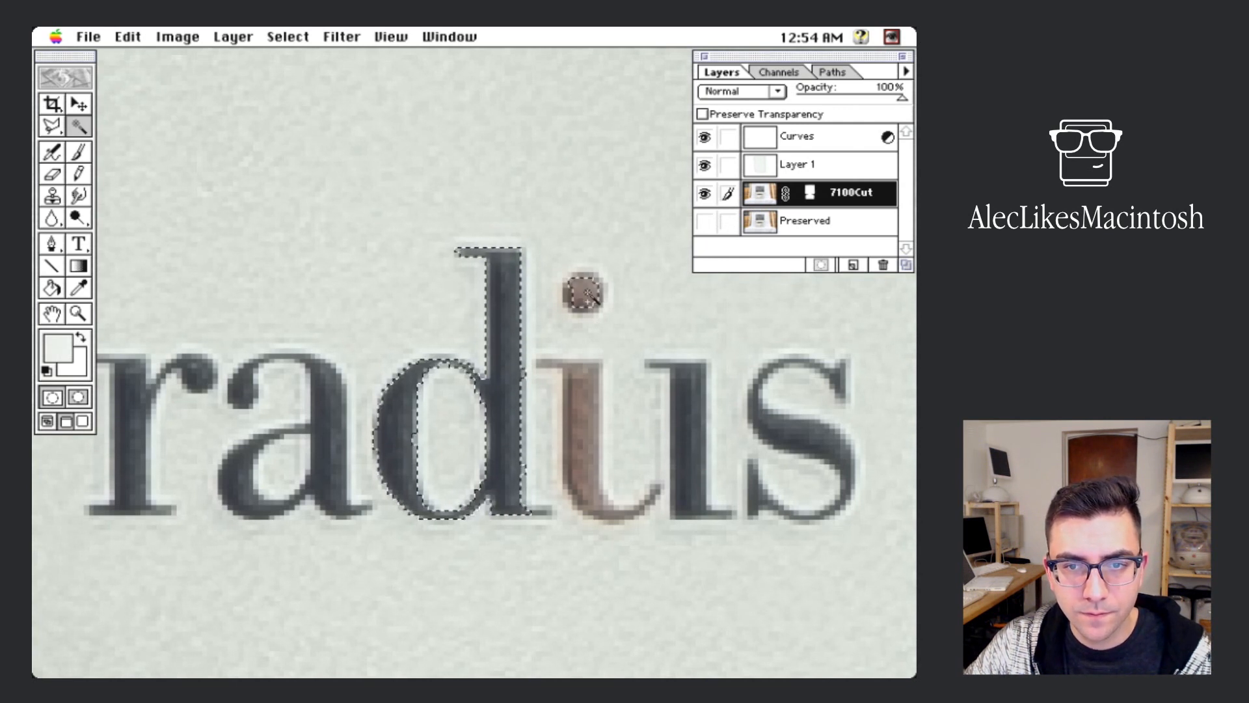
left_click(582, 367, "shift")
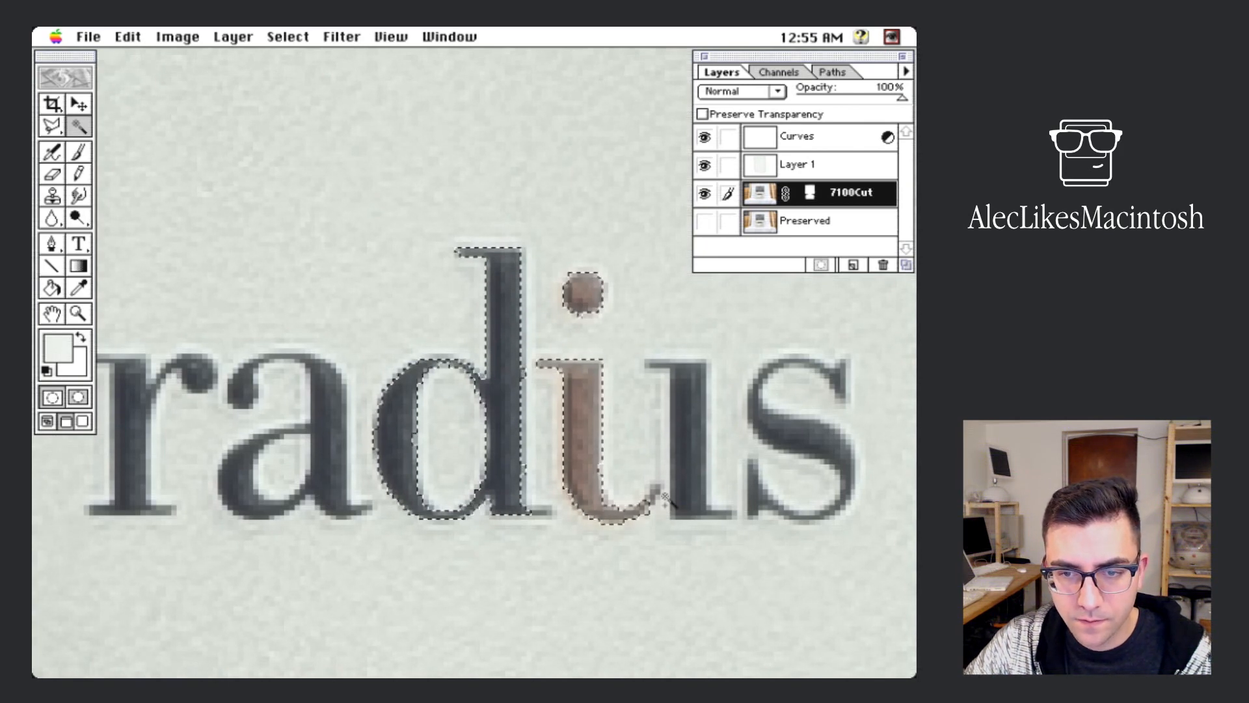
left_click(652, 364, "shift")
left_click(824, 514, "shift")
left_click(264, 360, "shift")
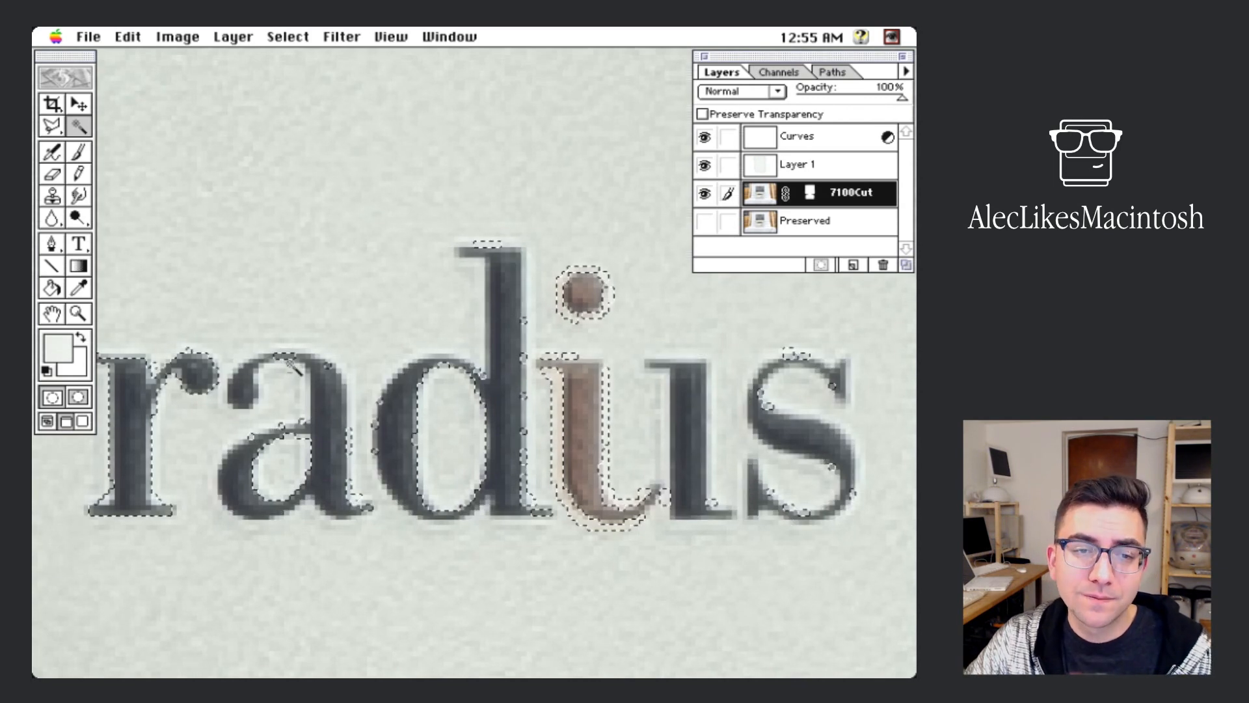
left_click(133, 416, "shift")
left_click(788, 175)
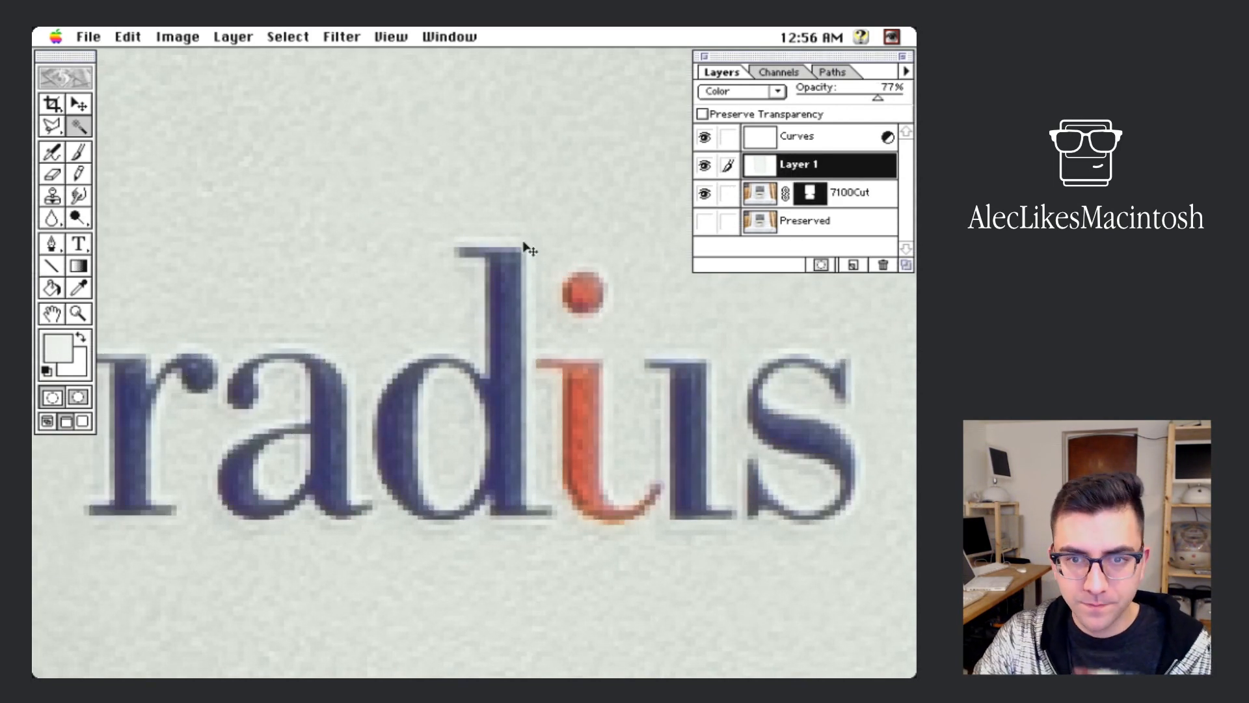
Step: Choose an eraser brush, erase Layer 1's tint over the Apple logo on the Power Macintosh badge, and compare with the layer hidden
key("super+minus")
key("super+minus")
key("z")
left_click(395, 432)
left_click(395, 432)
key("e")
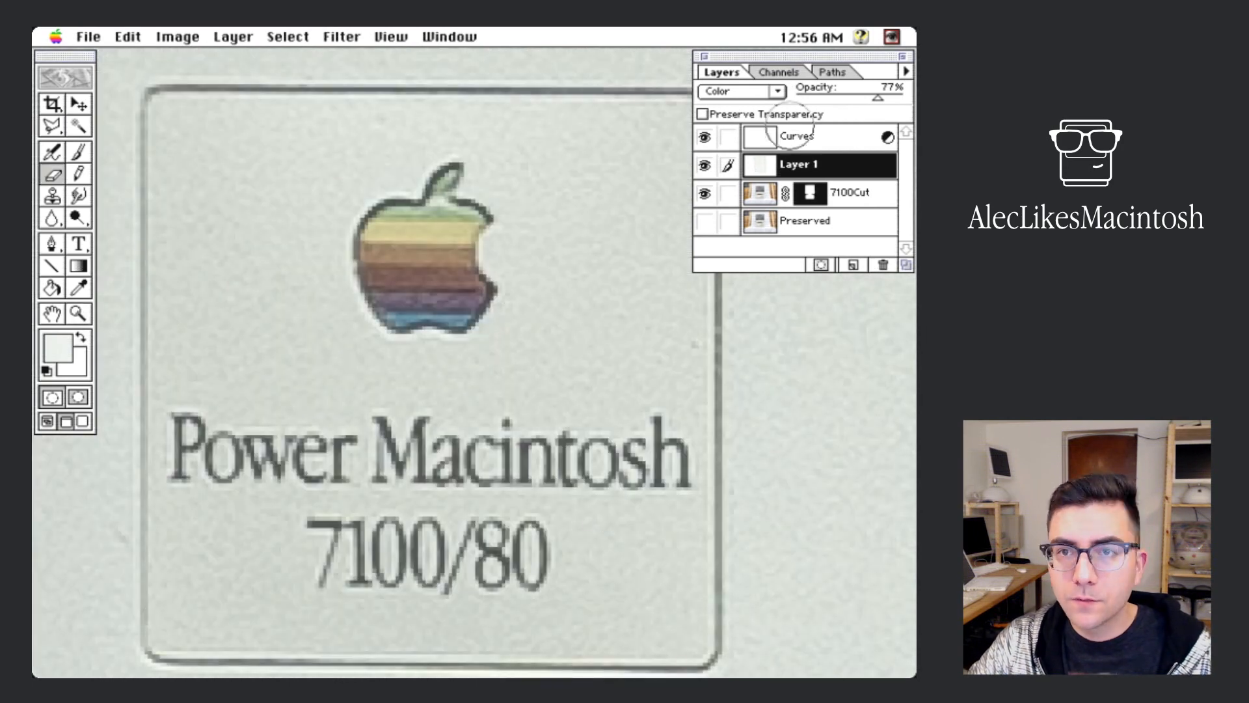
left_click(449, 37)
left_click(470, 183)
left_click(711, 261)
left_click_drag(424, 244, 410, 209)
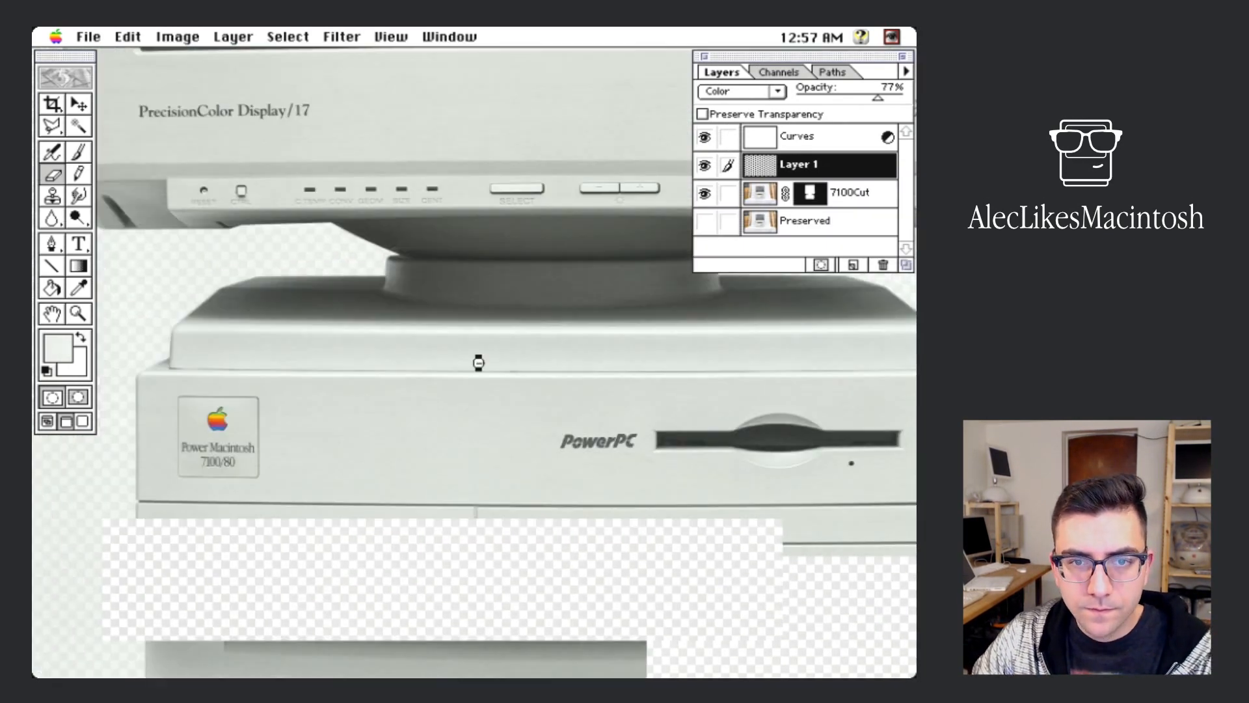
key("super+plus")
left_click(700, 166)
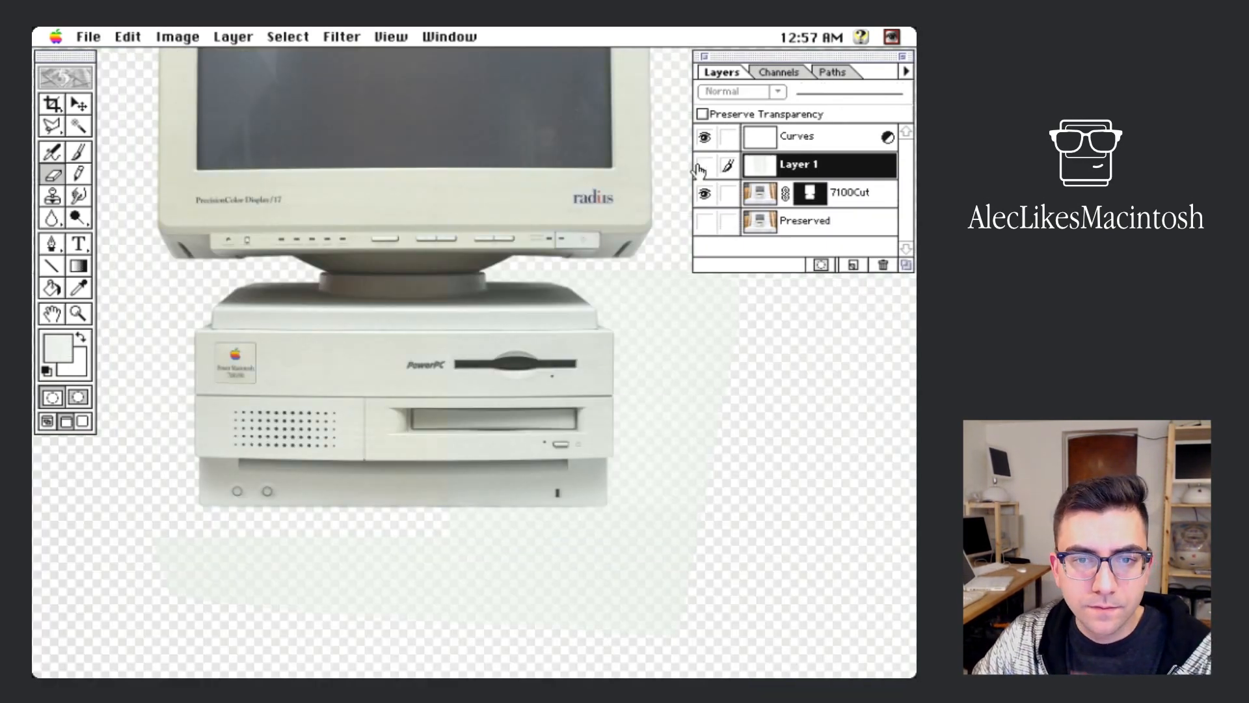
left_click(700, 167)
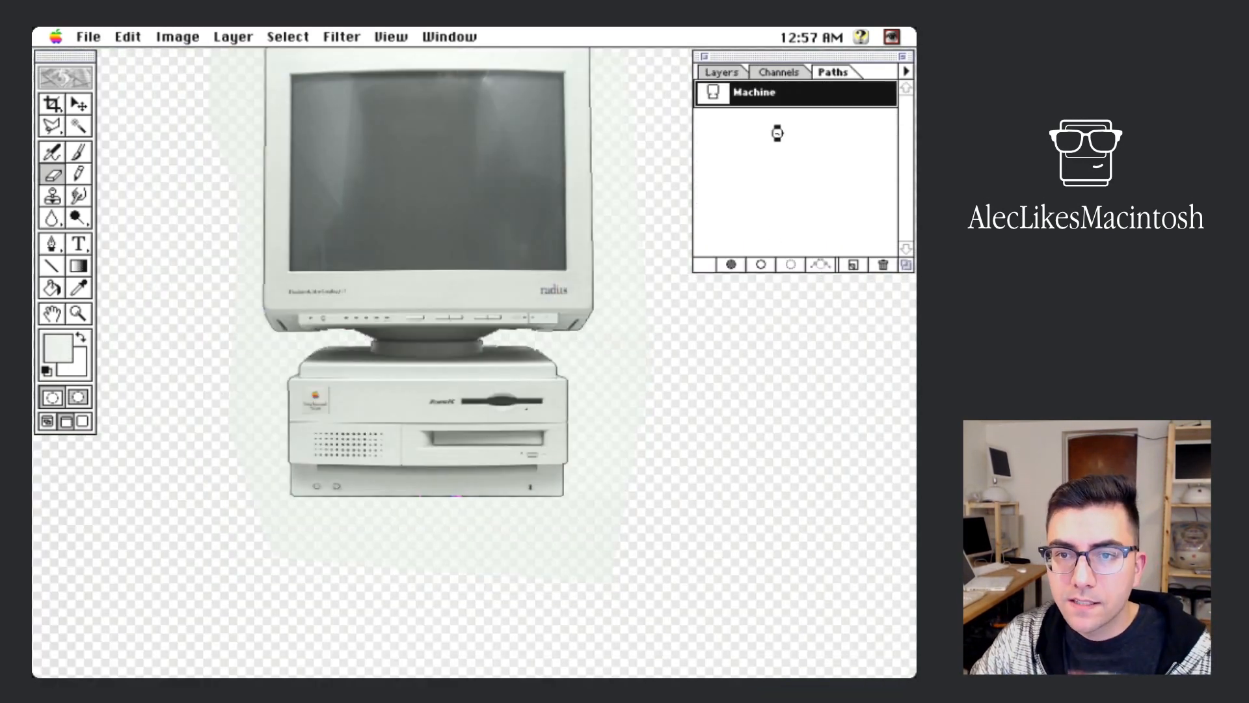
Step: Load the Machine path as a selection, make Layer 1 the active layer, and invert the selection
key("Return")
left_click(730, 73)
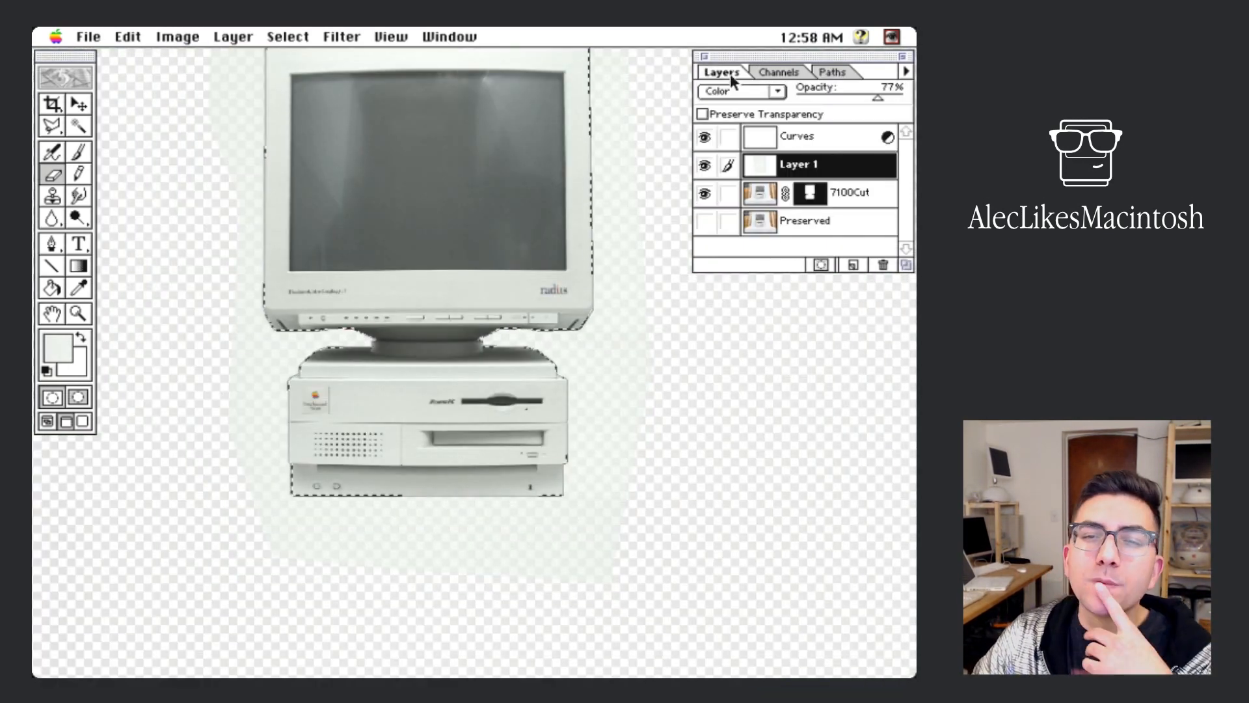
left_click(811, 193)
left_click(797, 170)
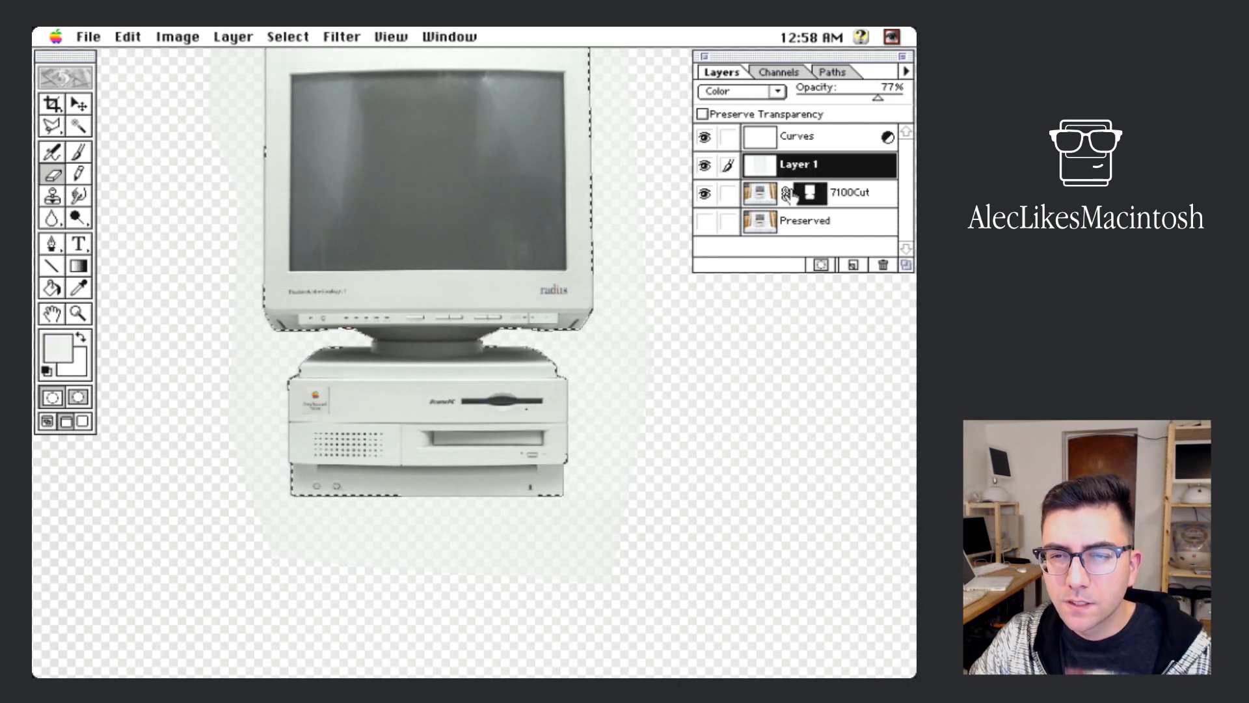
left_click(789, 195)
left_click(792, 169)
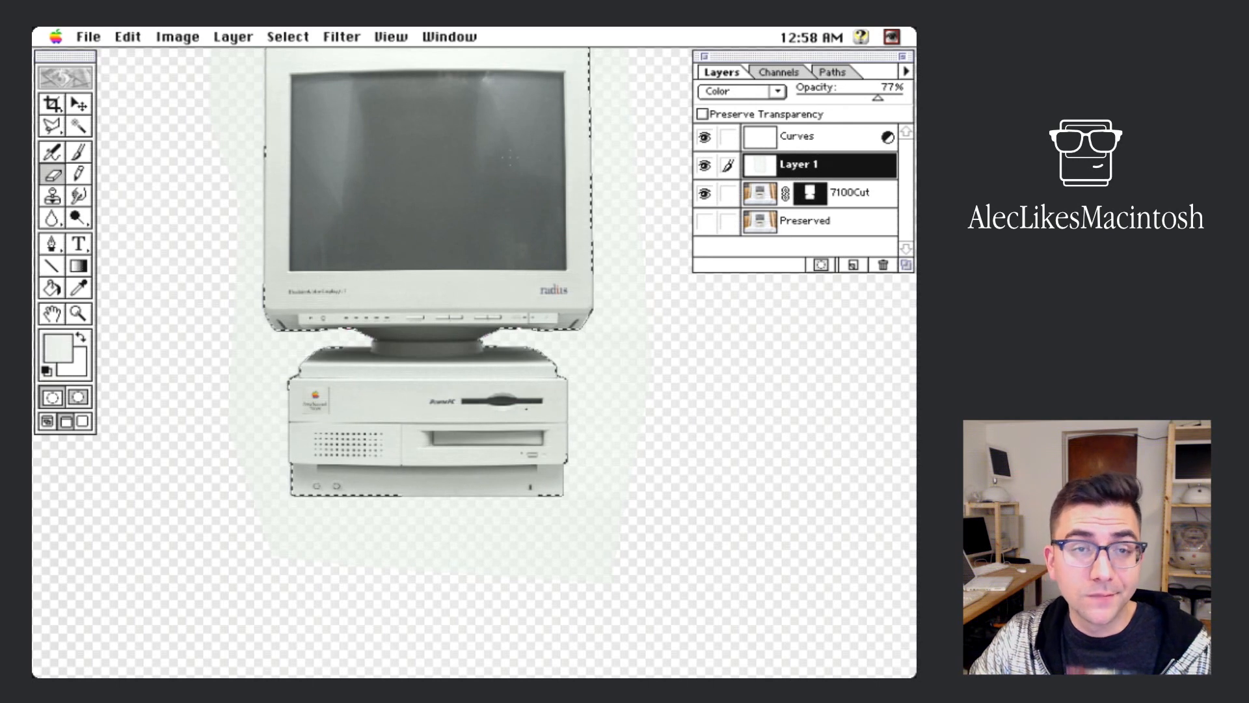
left_click(287, 37)
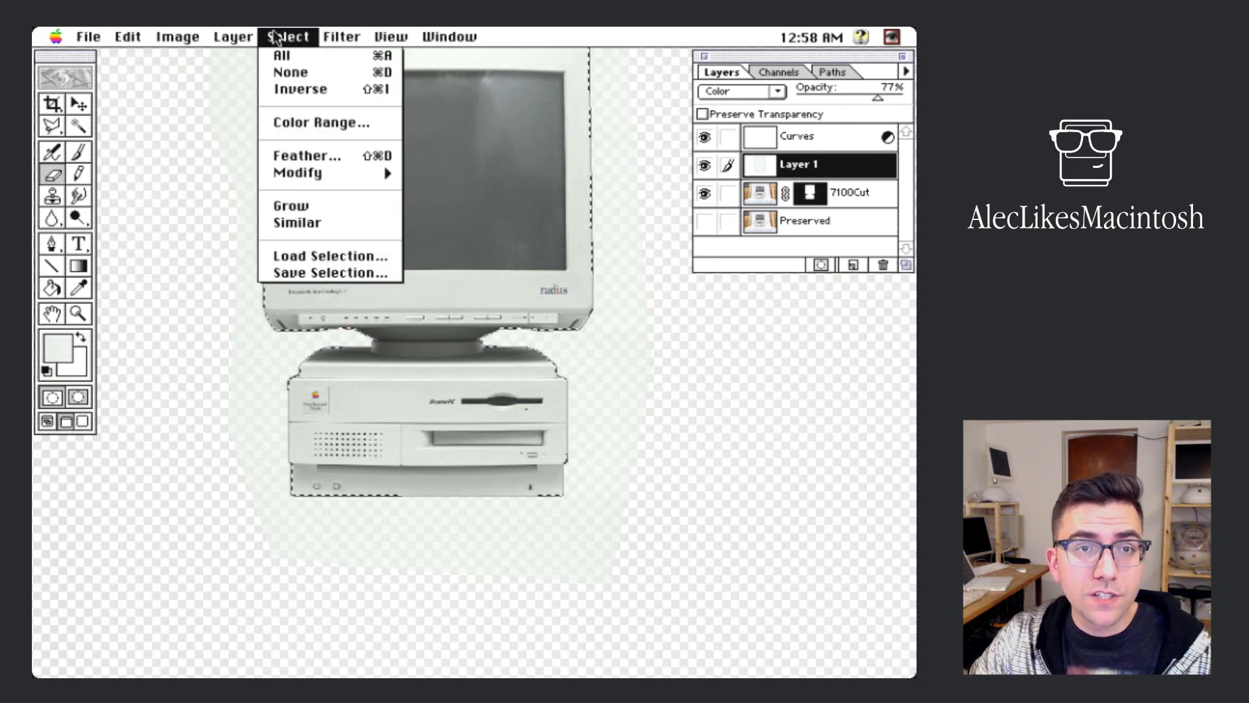
left_click(300, 90)
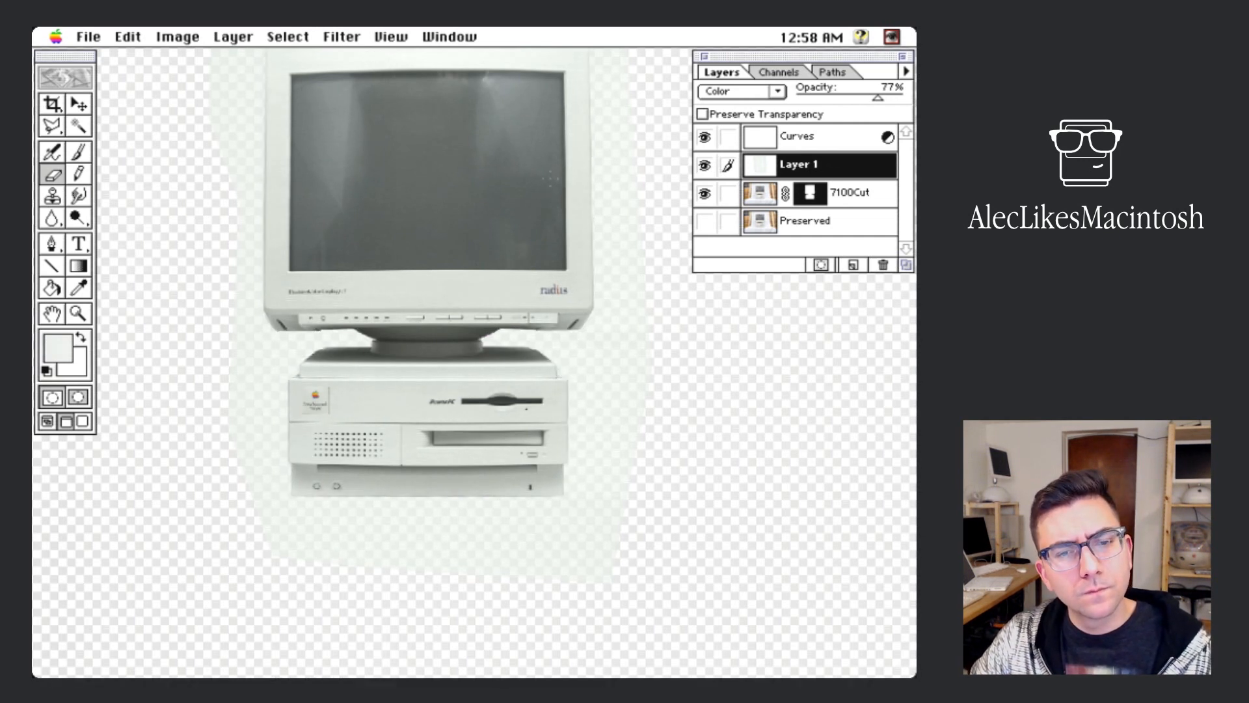
Step: Restore the inverted selection around the machine through undo, check the document's saved paths, and return to the layer list
left_click(830, 73)
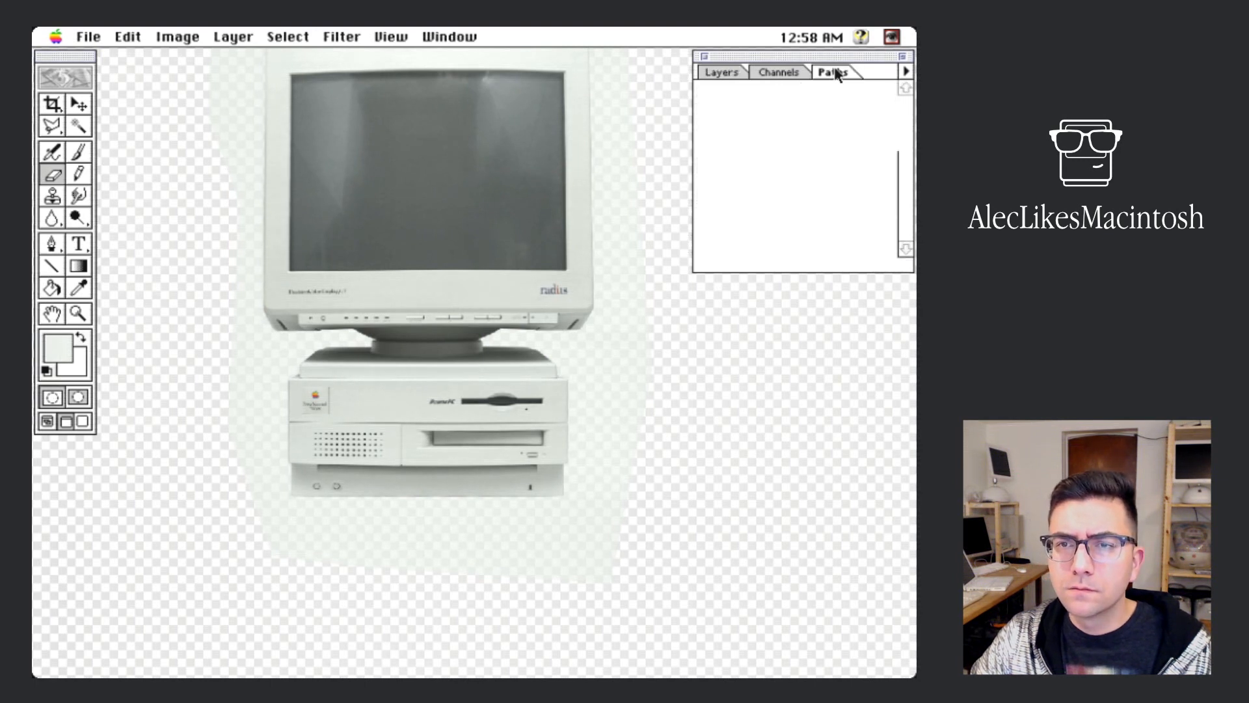
key("super+z")
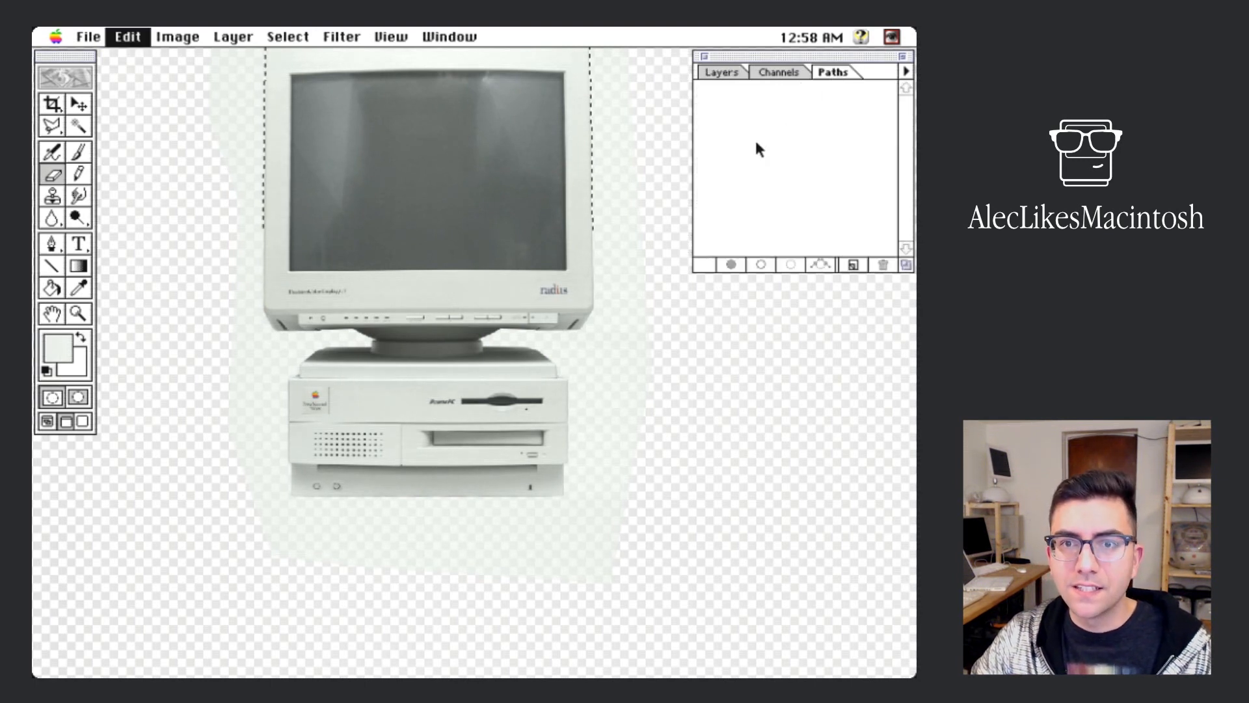
key("super+z")
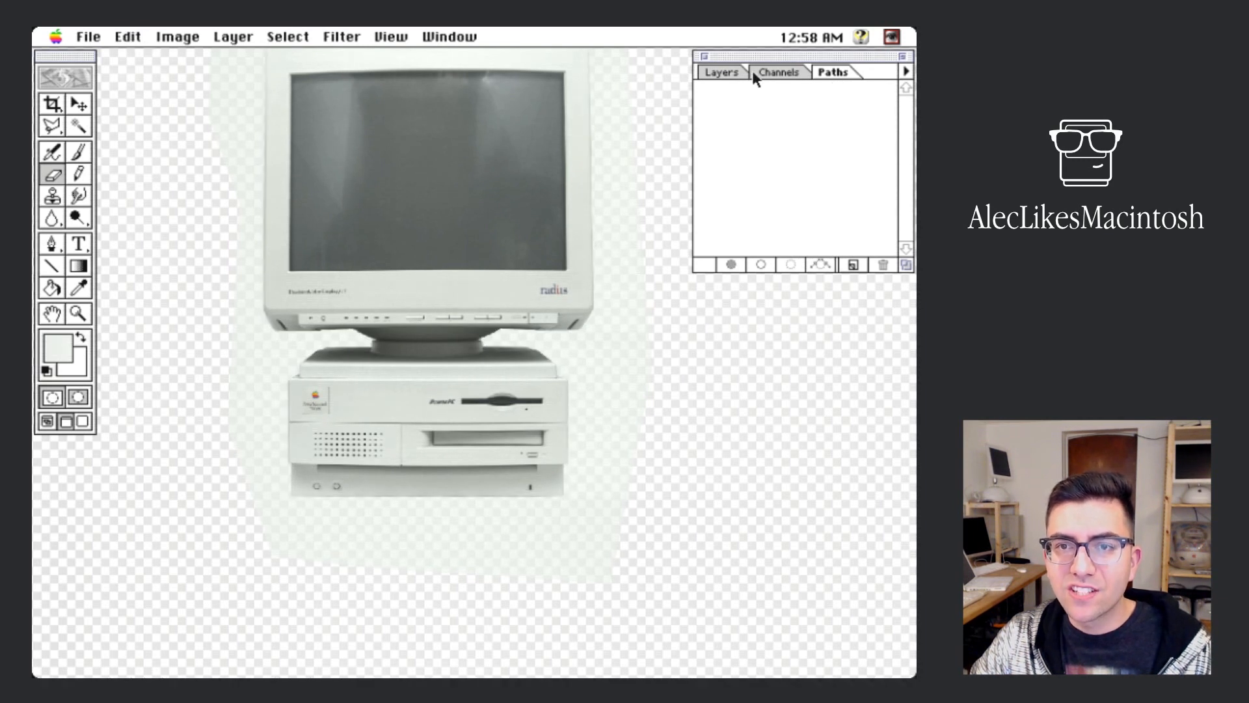
mouse_move(161, 37)
left_mouse_down()
mouse_move(138, 76)
mouse_move(149, 59)
left_mouse_up()
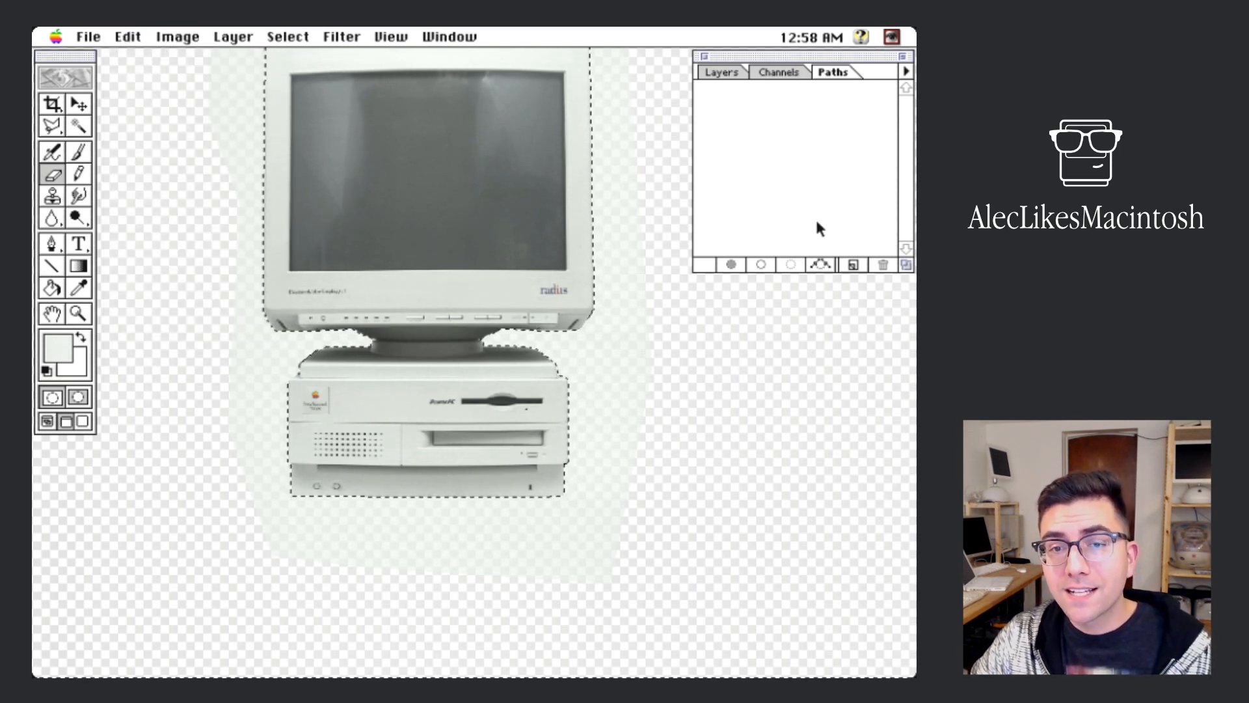
left_click(721, 72)
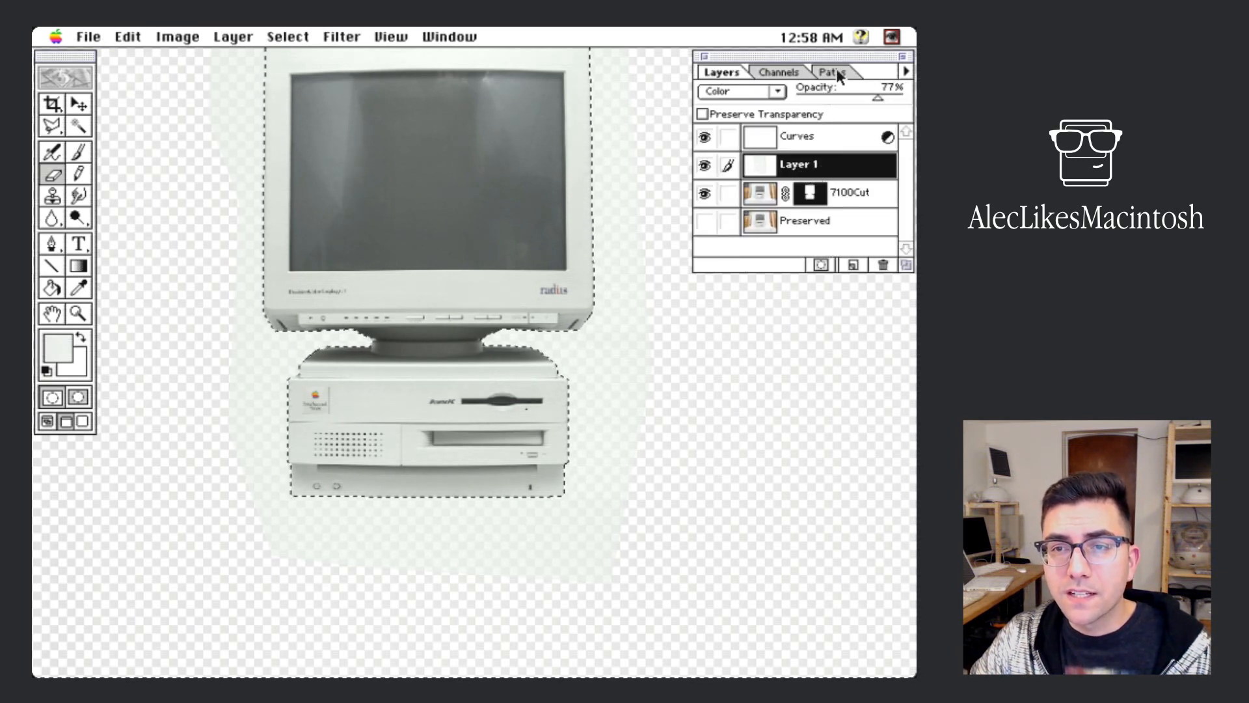
left_click(836, 70)
left_click(730, 71)
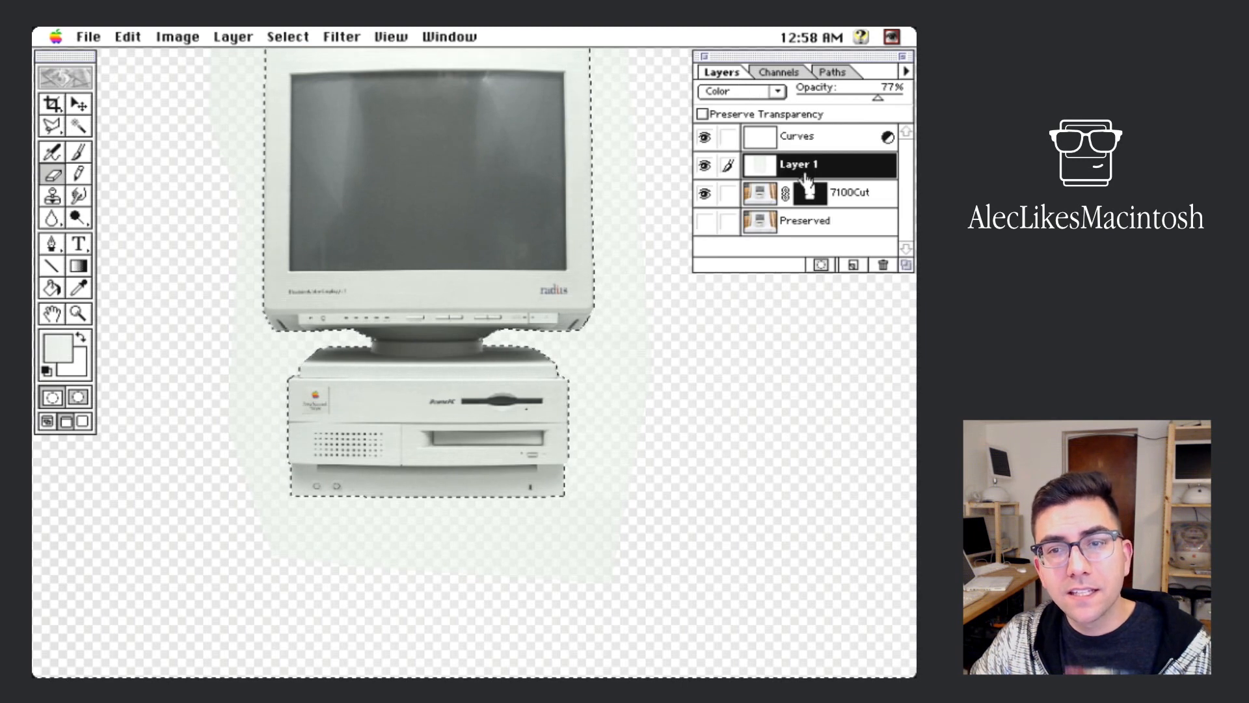
Step: Try inverting the selection around the machine on Layer 1, and undo the inversion
left_click(289, 36)
left_click(300, 89)
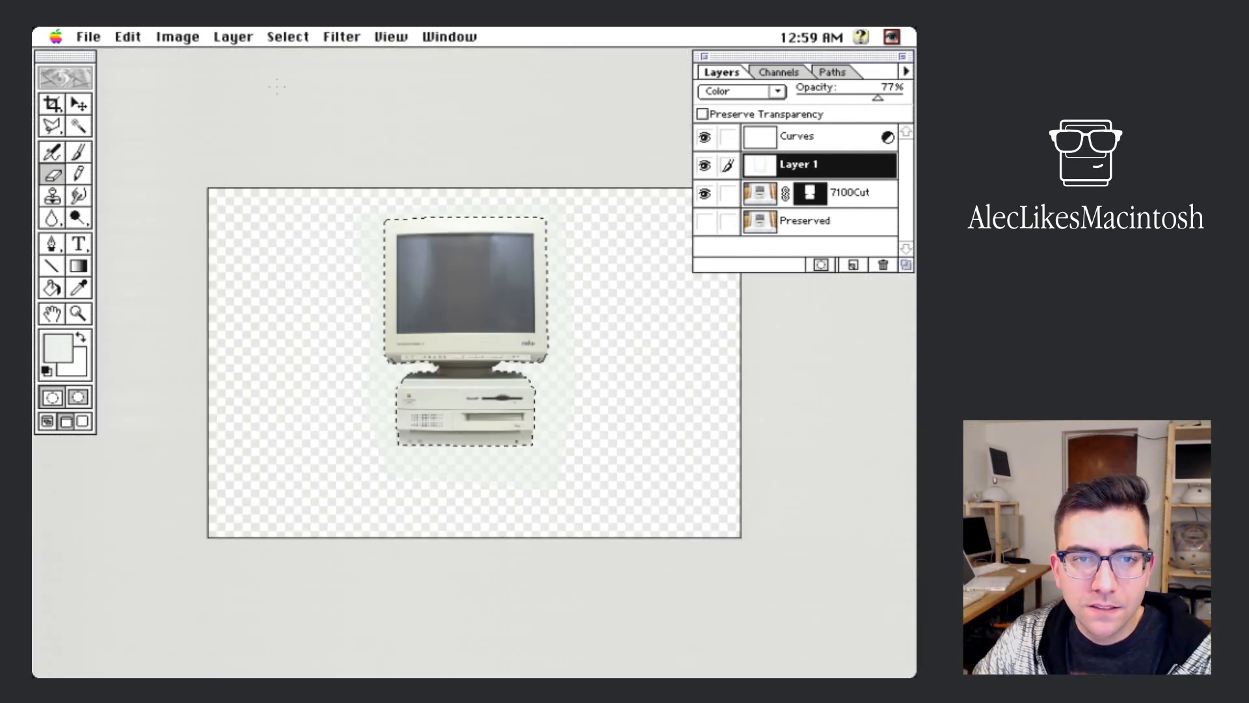
left_click(286, 36)
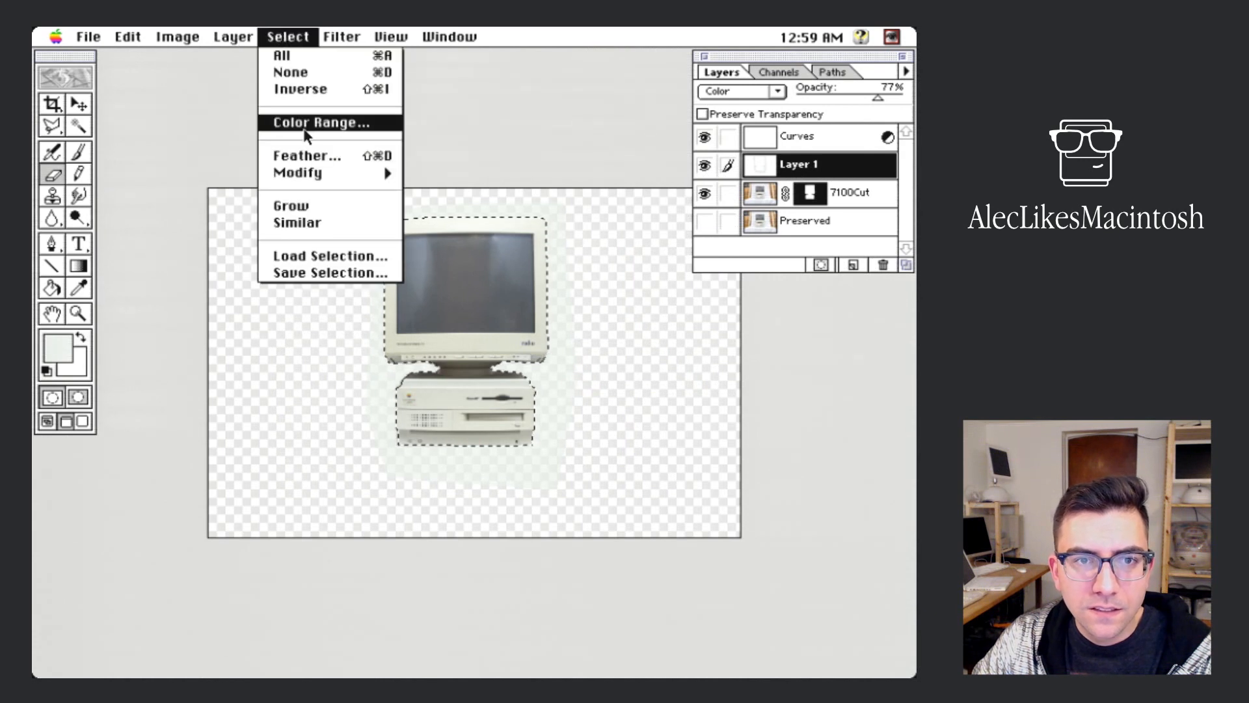
left_click(299, 91)
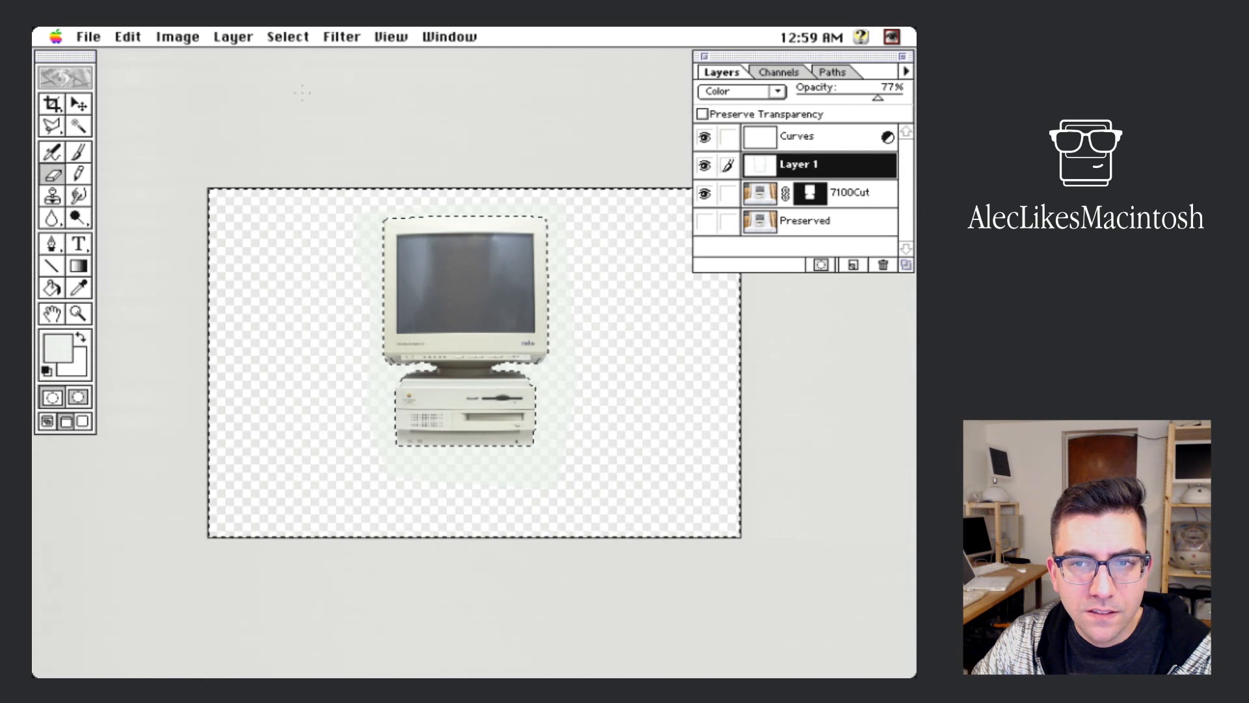
left_click(128, 37)
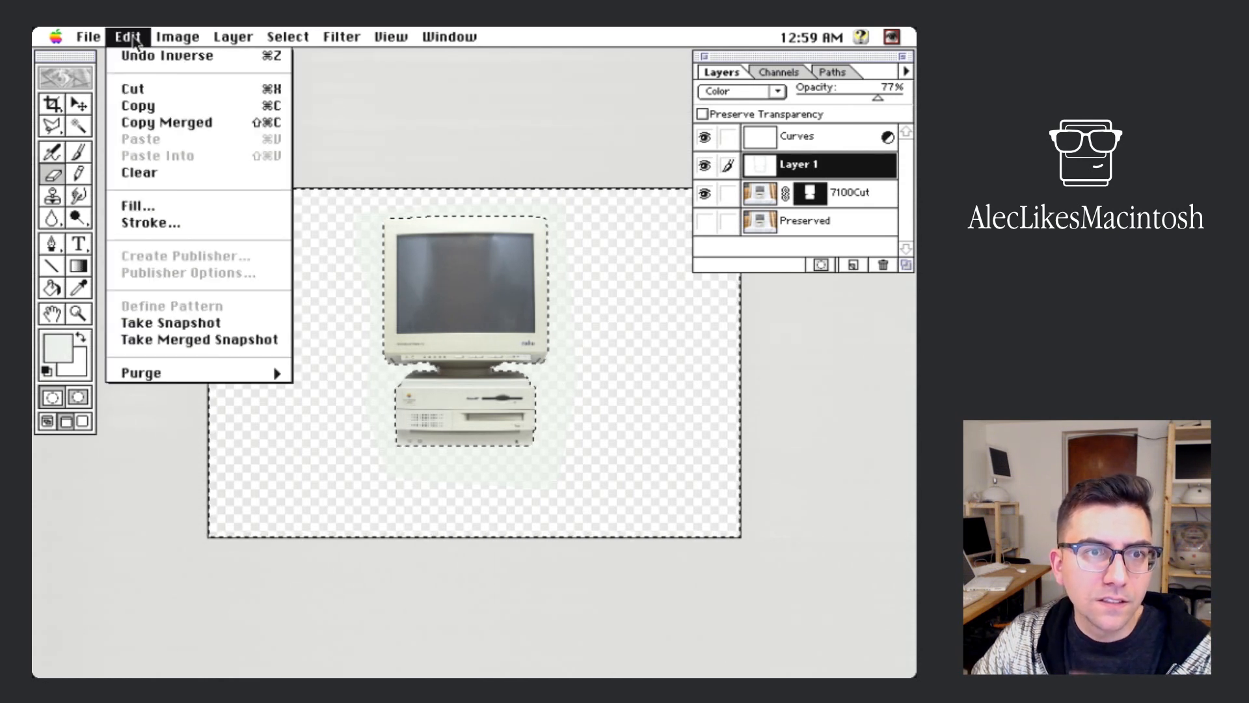
left_click(167, 52)
left_click(140, 37)
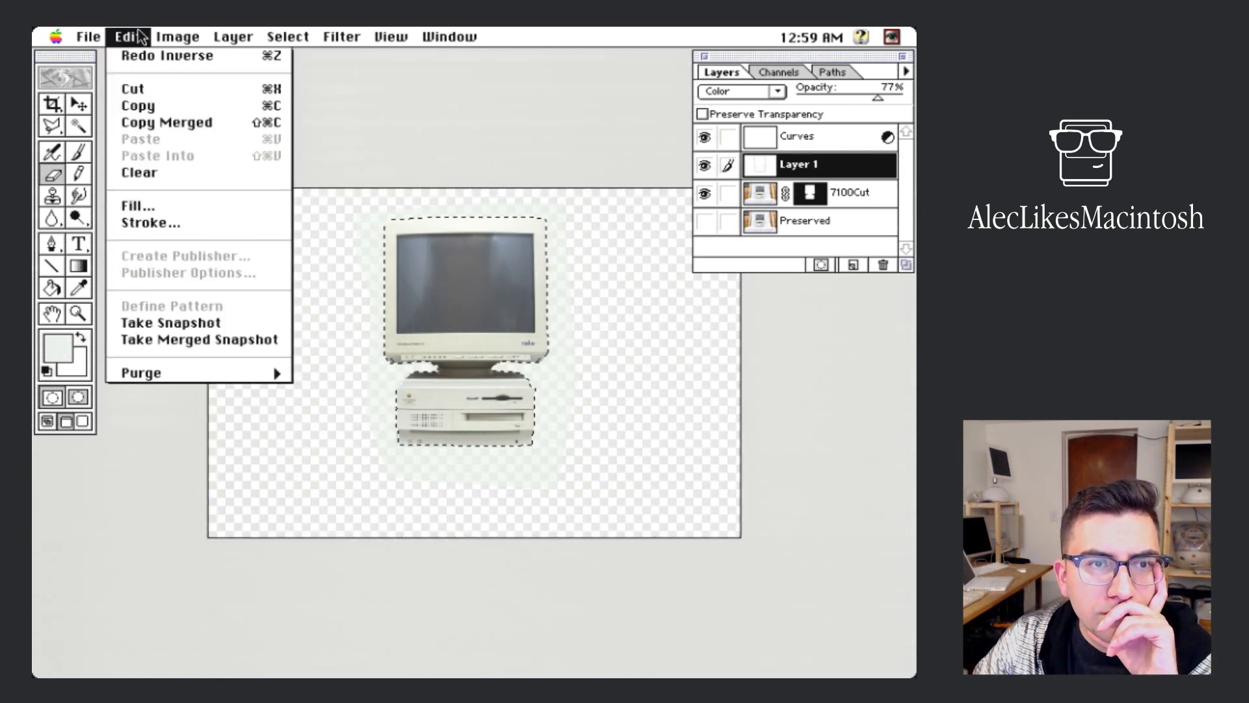
left_click(135, 32)
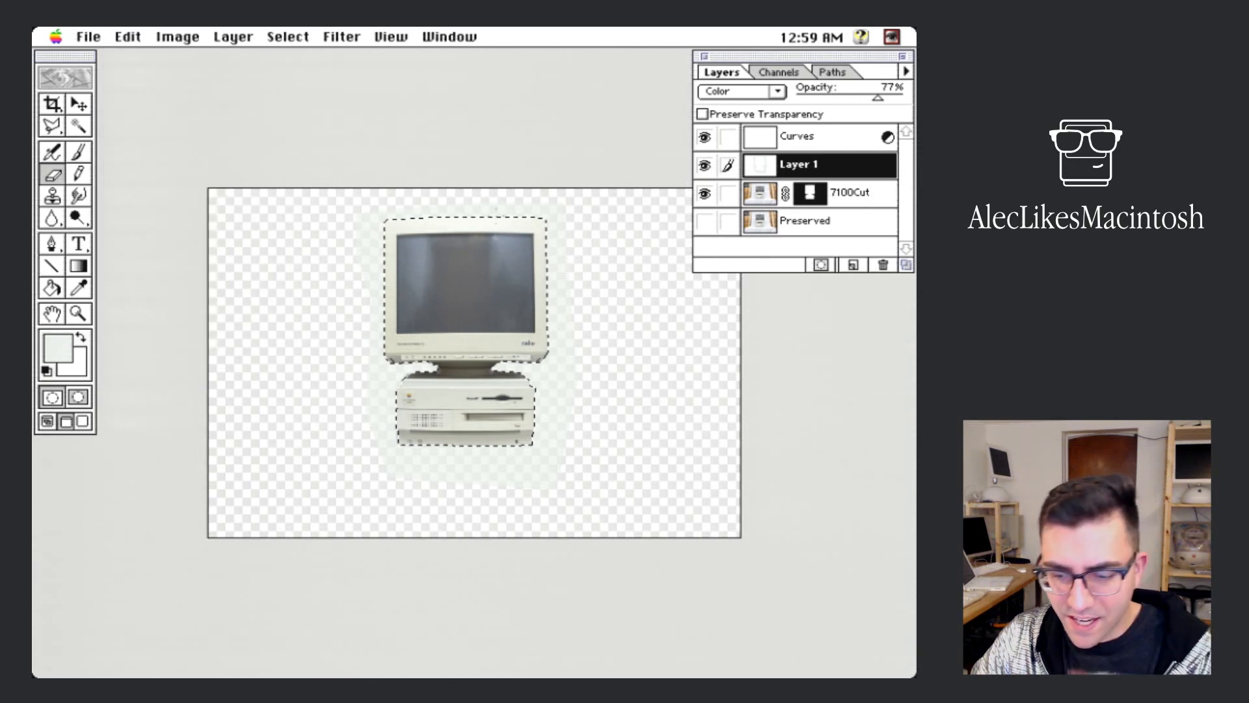
Step: Inspect the machine's tint and selection up close, and check the document's saved paths with Layer 1 and with the 7100Cut mask active
key("ctrl+plus")
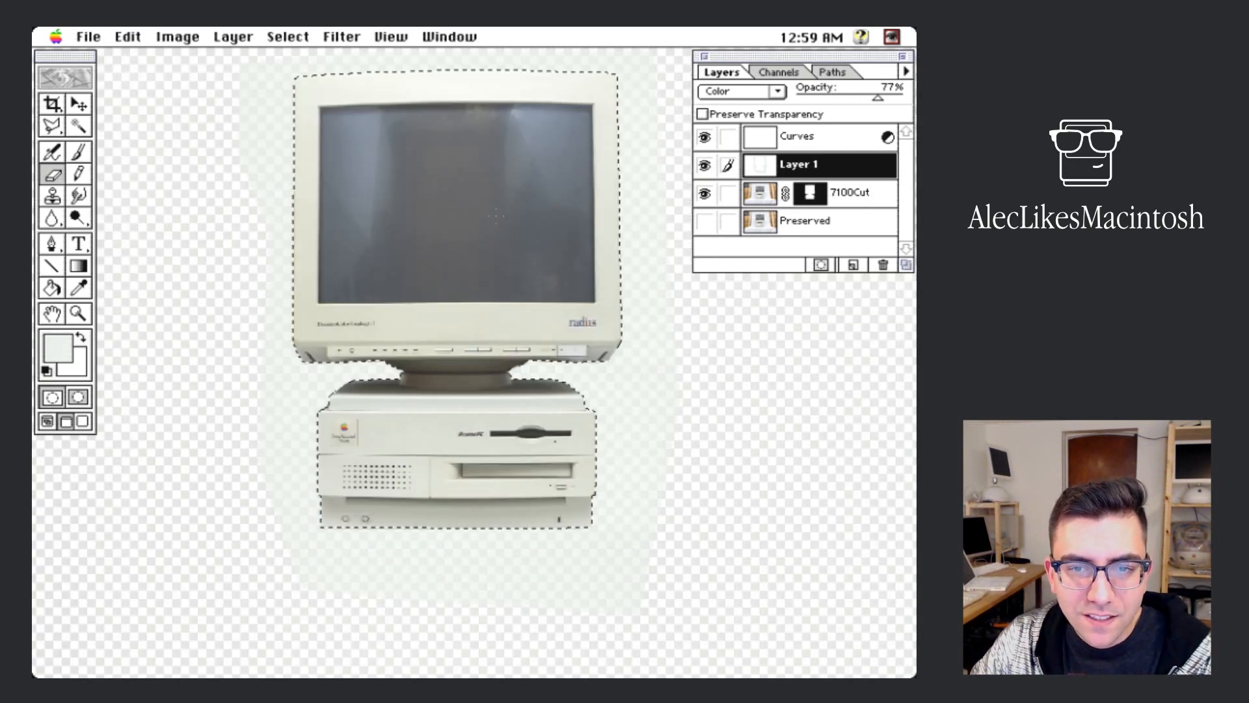
key("ctrl+plus")
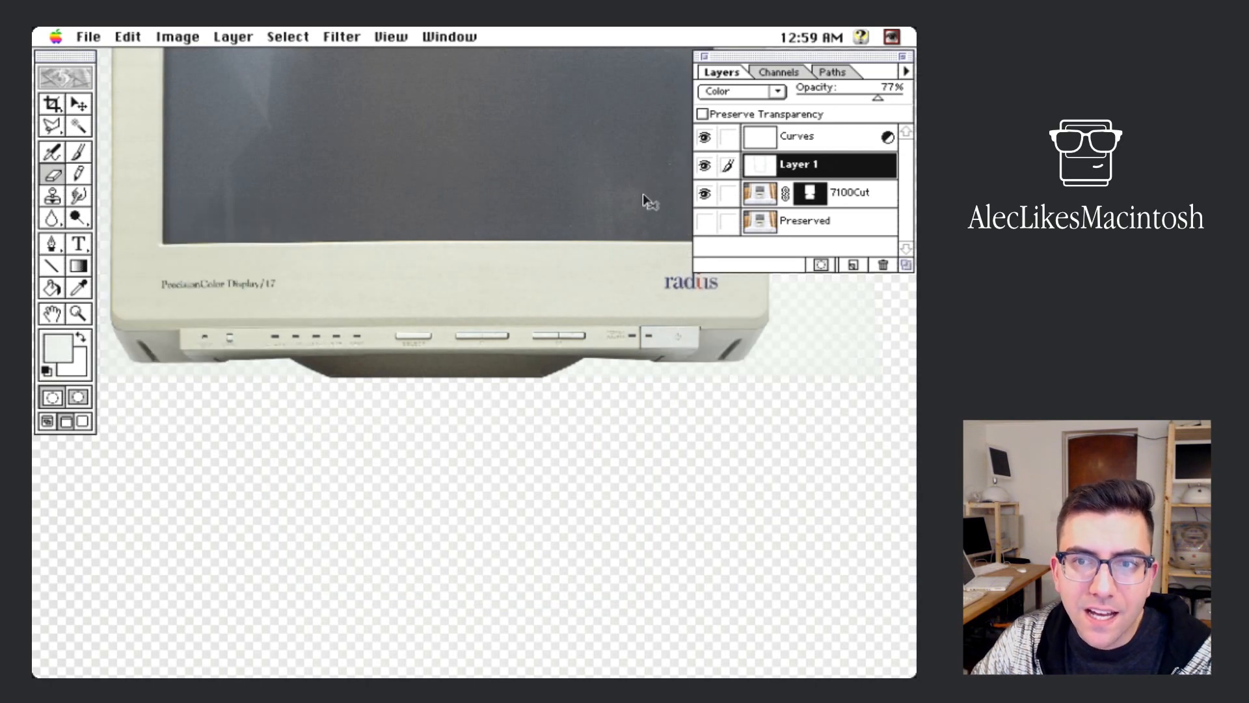
key("ctrl+minus")
key("ctrl+minus")
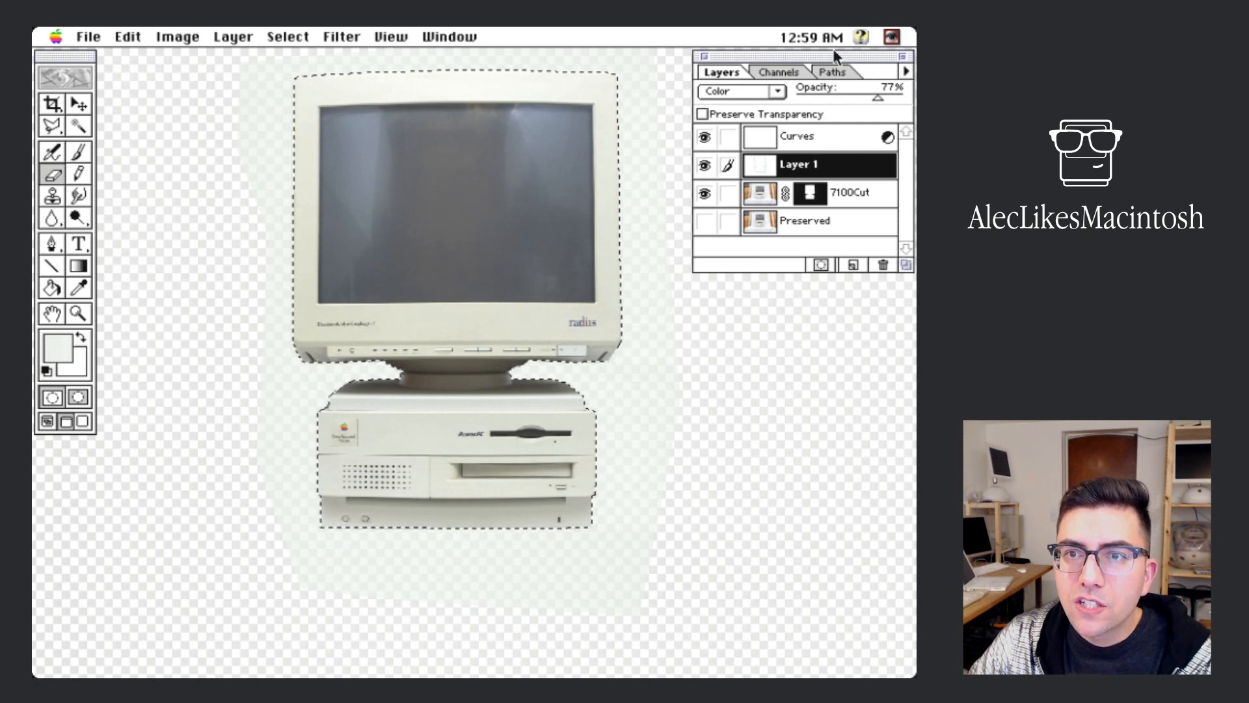
left_click(836, 71)
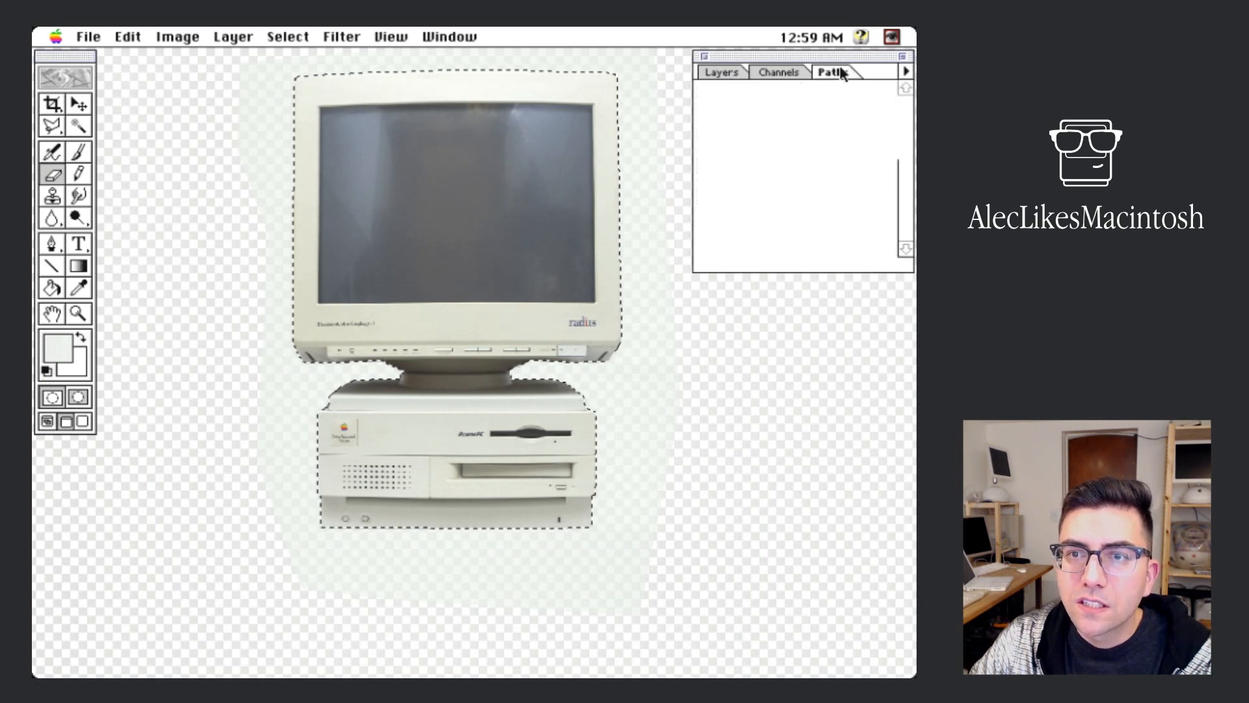
left_click(744, 74)
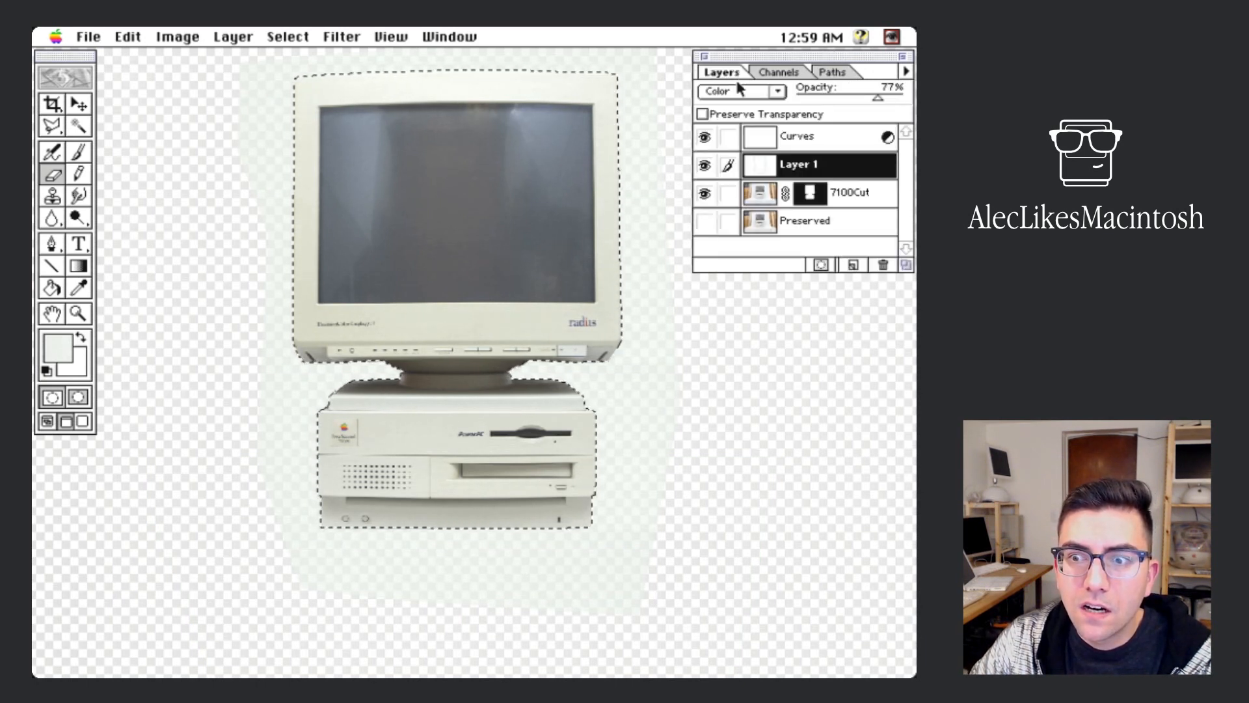
left_click(809, 194)
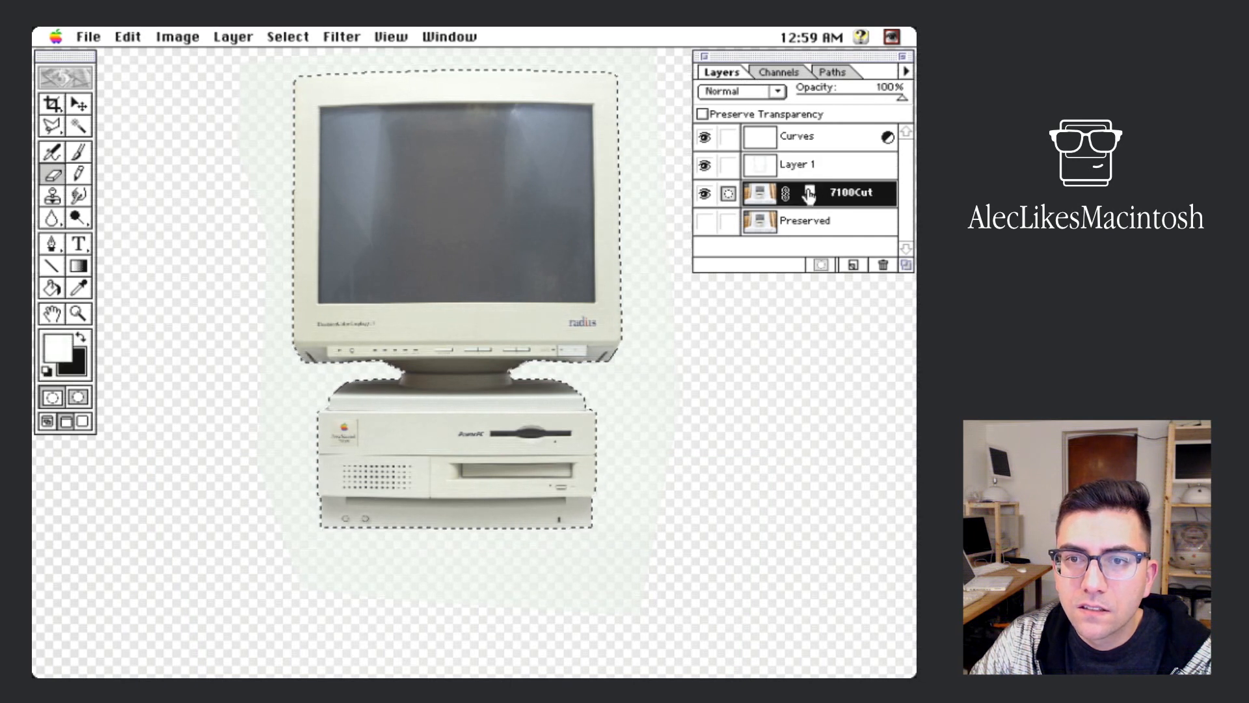
left_click(832, 74)
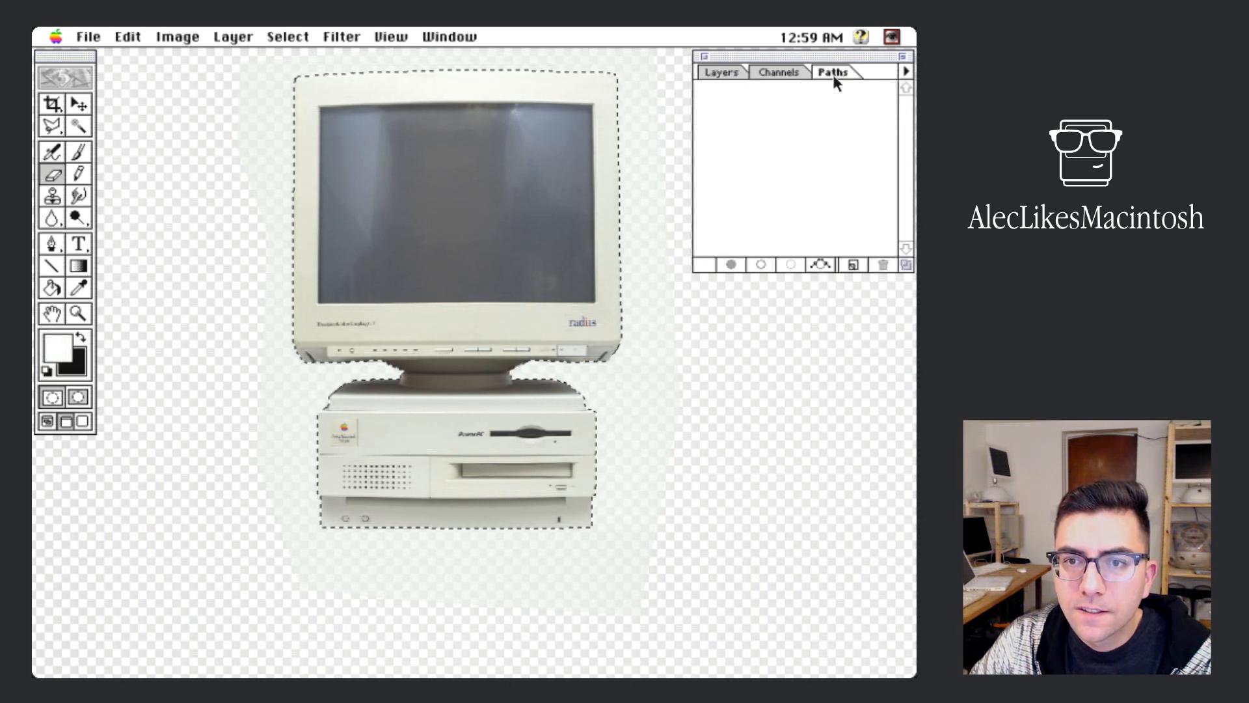
left_click(745, 73)
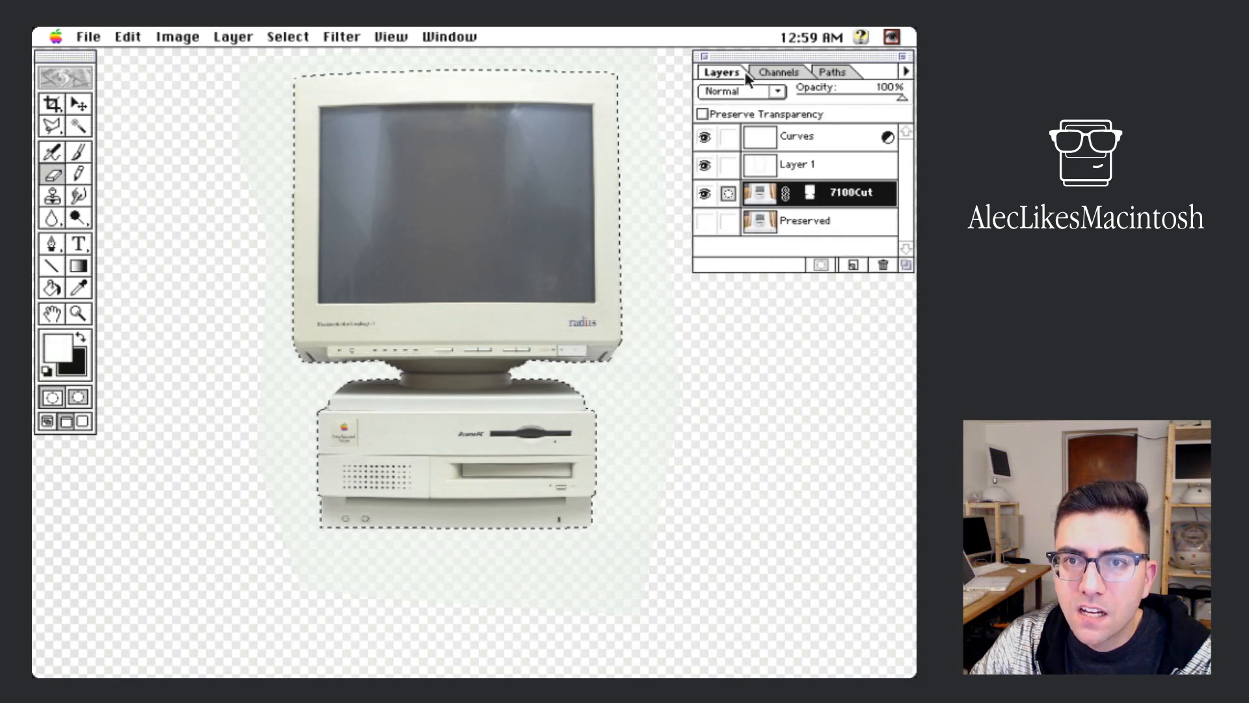
Step: Fill the machine selection on Layer 1 with the light grey foreground color using the Paint Bucket, and deselect
left_click(790, 147)
left_click(805, 179)
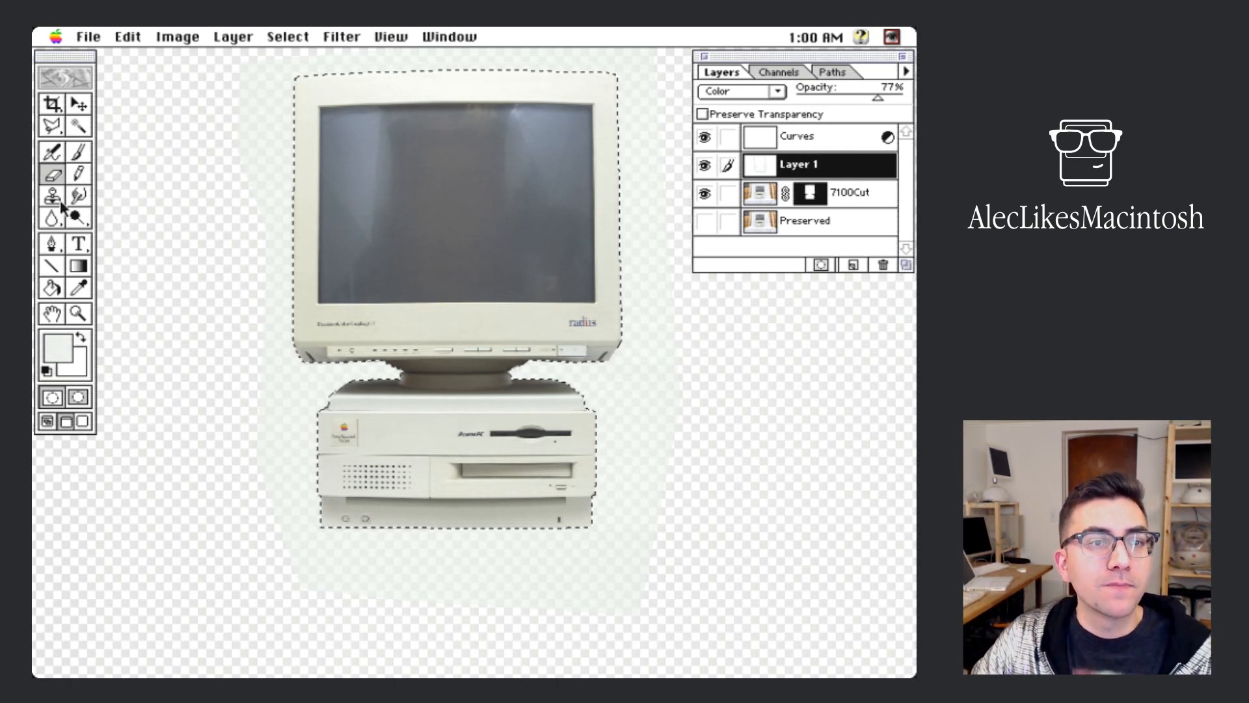
left_click(52, 286)
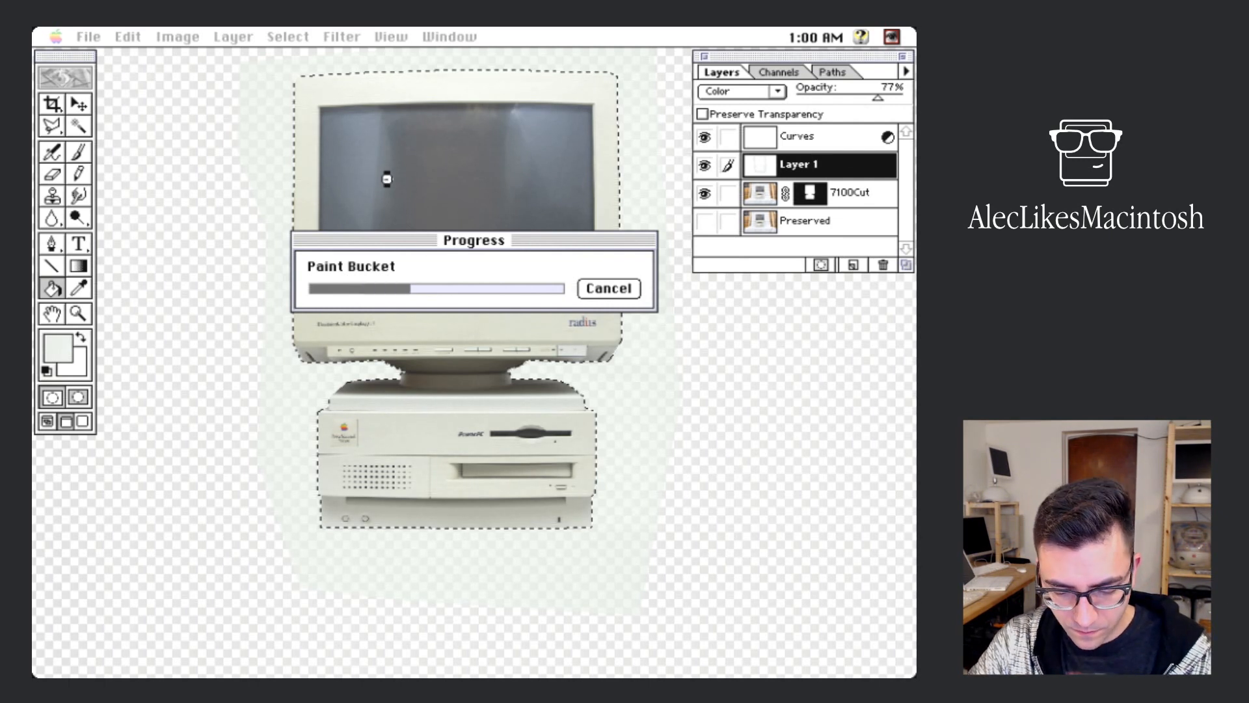
left_click(287, 37)
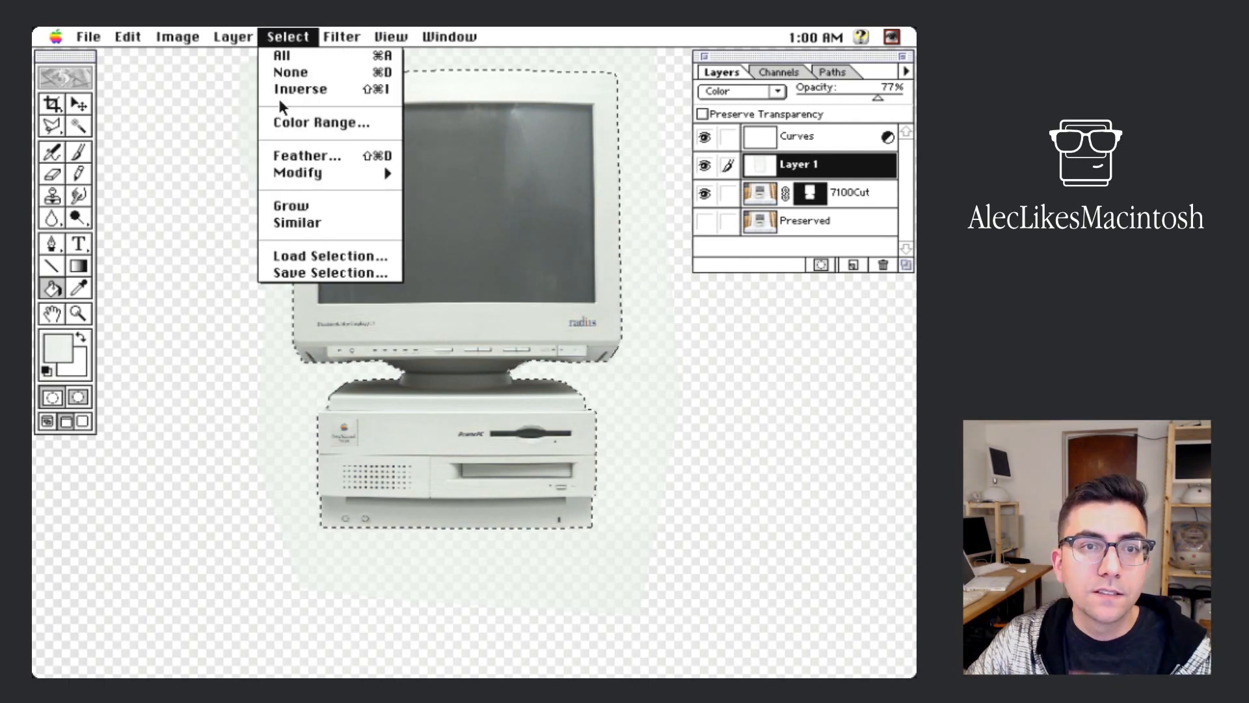
left_click(290, 73)
Step: Select all the letters of the radius logo on the 7100Cut layer with the Magic Wand, and make Layer 1 active
left_click(78, 104)
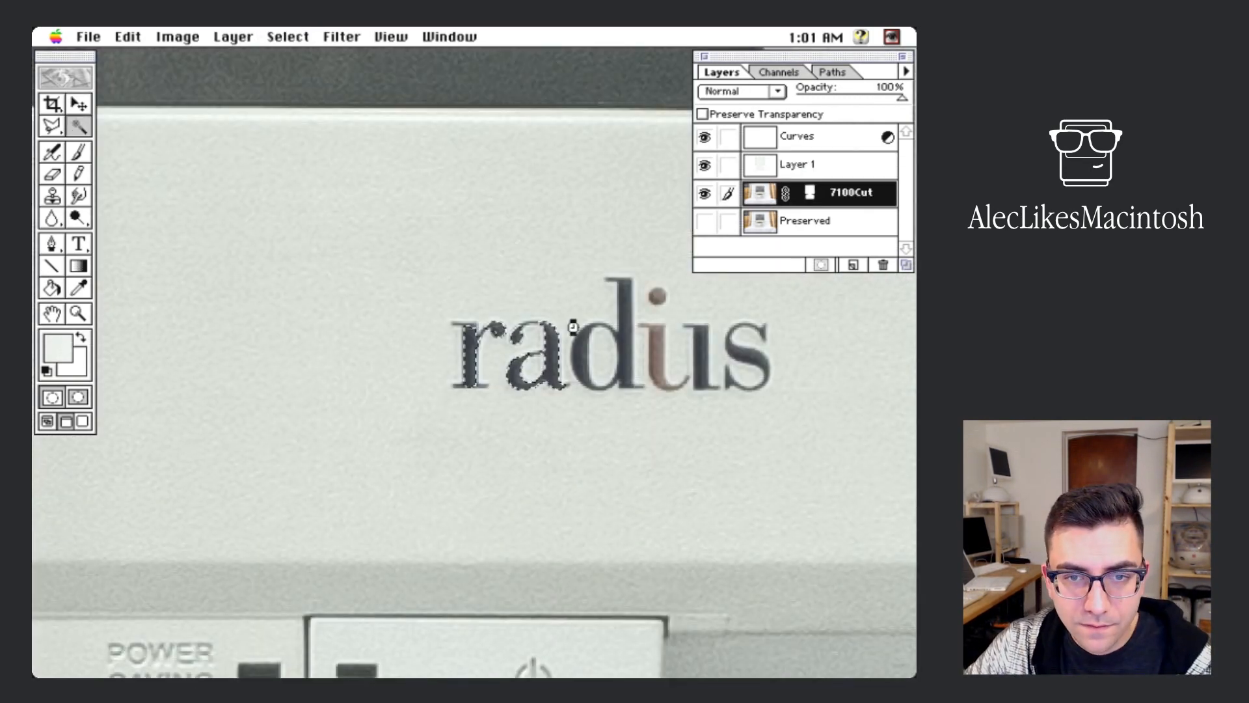
left_click(579, 338, "shift")
left_click(657, 344, "shift")
left_click(706, 340, "shift")
left_click(742, 351, "shift")
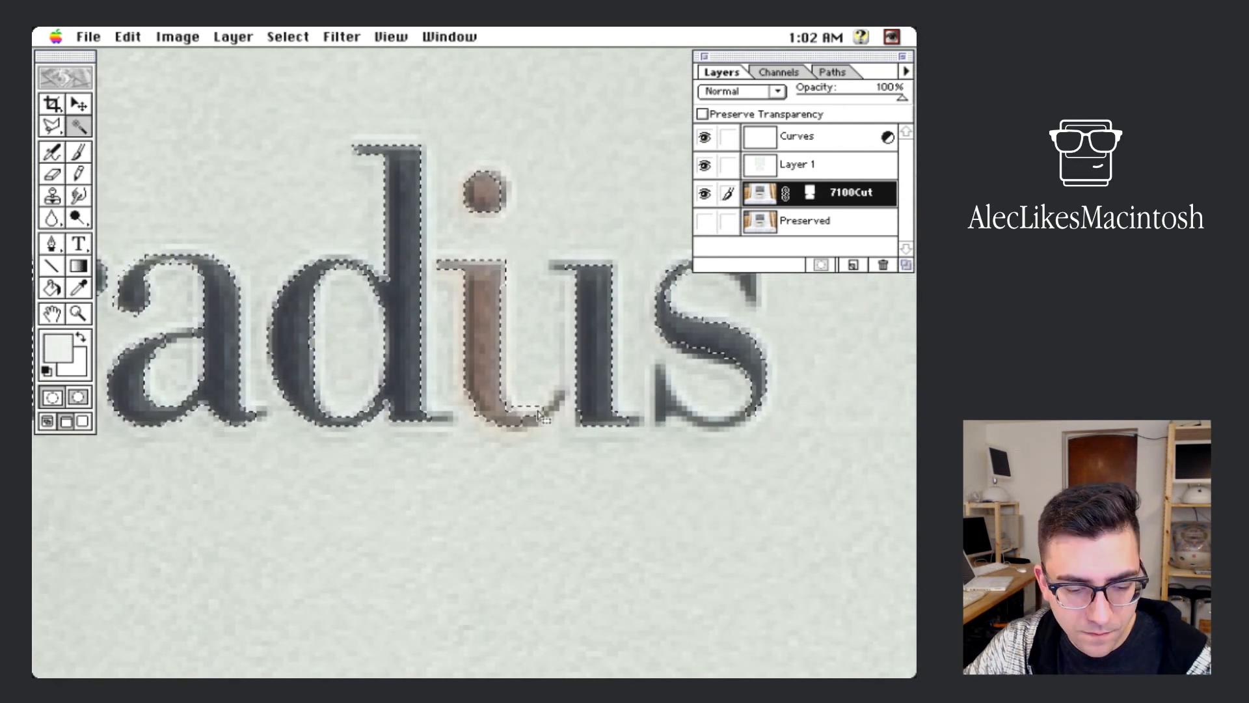
left_click(700, 424, "shift")
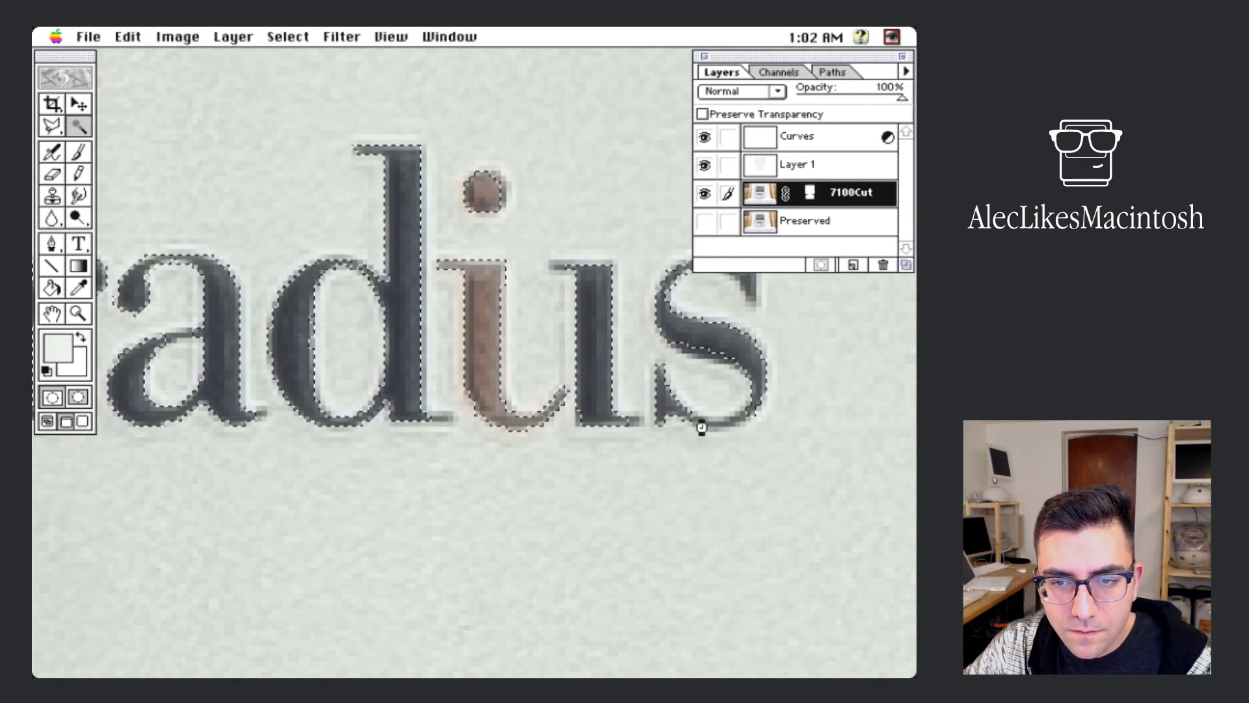
left_click(821, 167)
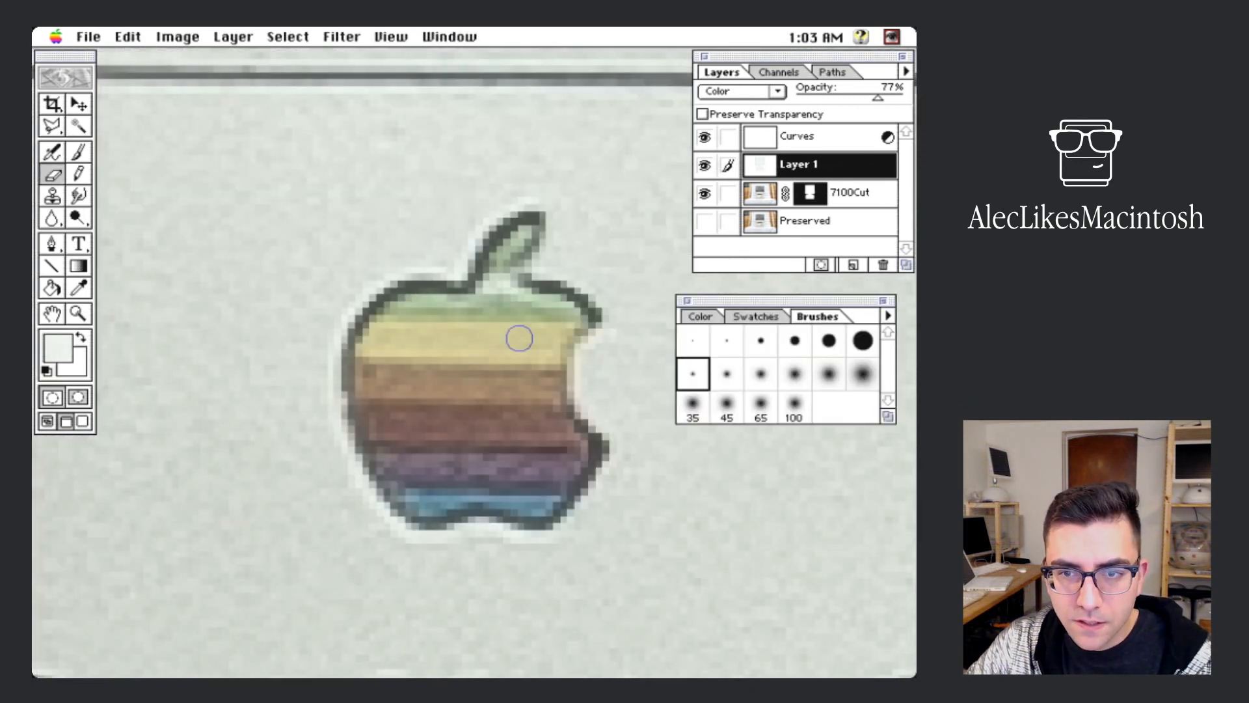
Step: Erase Layer 1's grey tint over the rainbow Apple logo on the badge, and rename the layer Color Correction
mouse_move(516, 334)
left_mouse_down()
mouse_move(376, 358)
mouse_move(385, 449)
mouse_move(536, 519)
mouse_move(497, 286)
mouse_move(410, 370)
mouse_move(518, 367)
mouse_move(423, 434)
mouse_move(472, 486)
mouse_move(493, 484)
mouse_move(461, 429)
left_mouse_up()
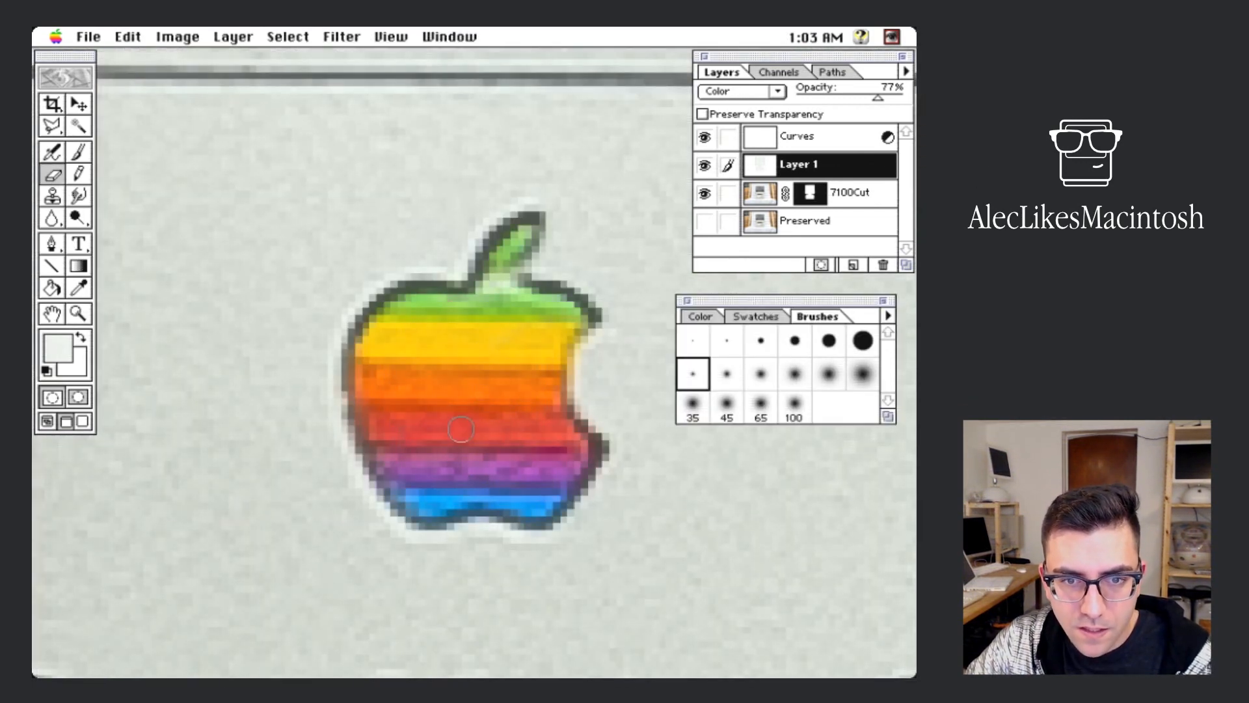
double_click(797, 162)
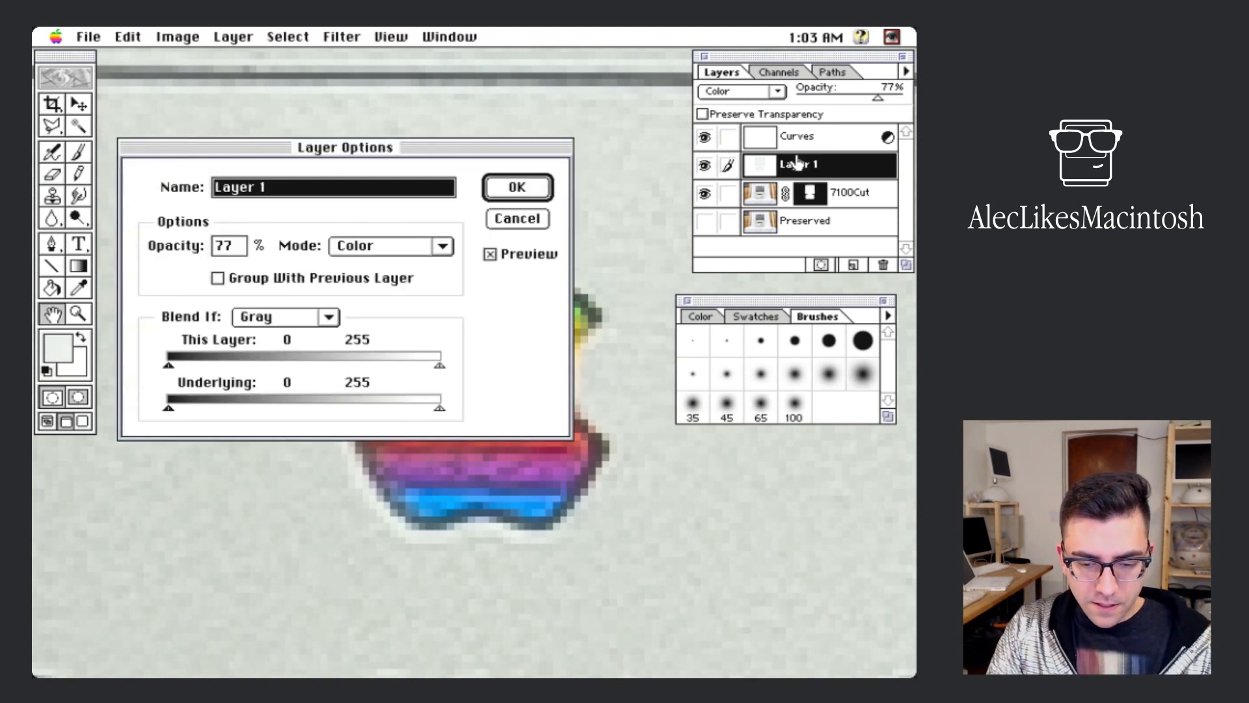
type("Colro")
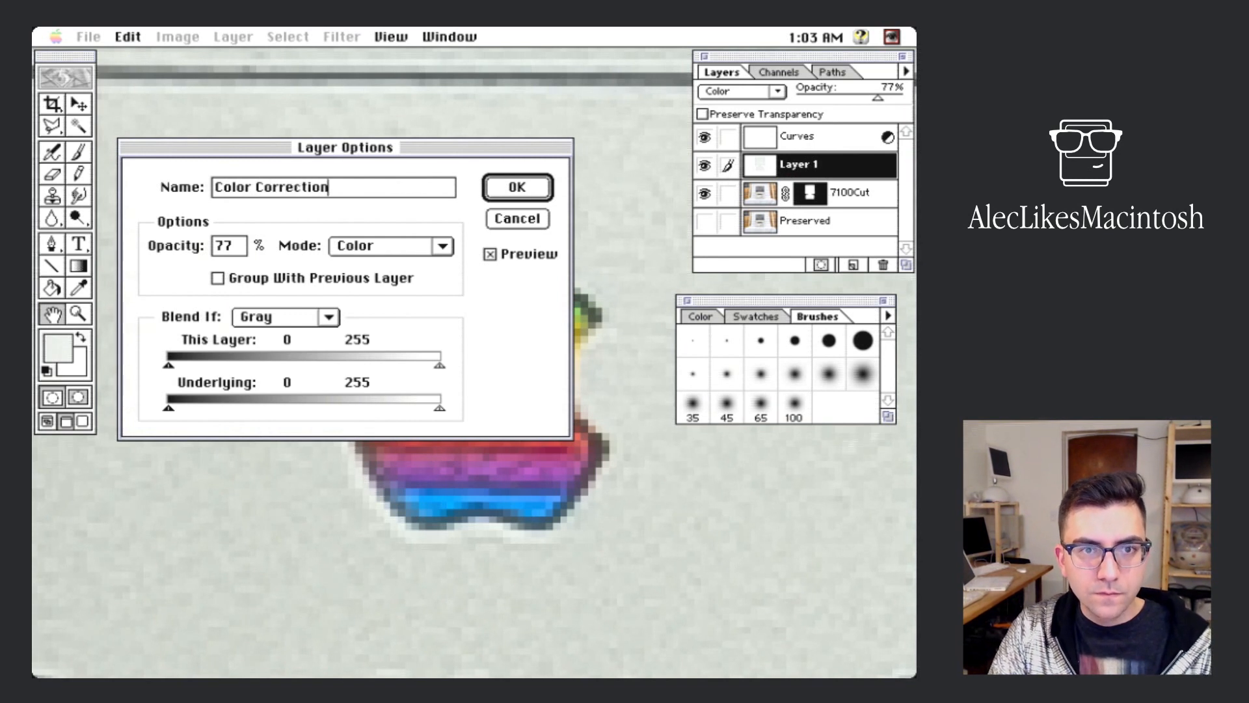
key("Return")
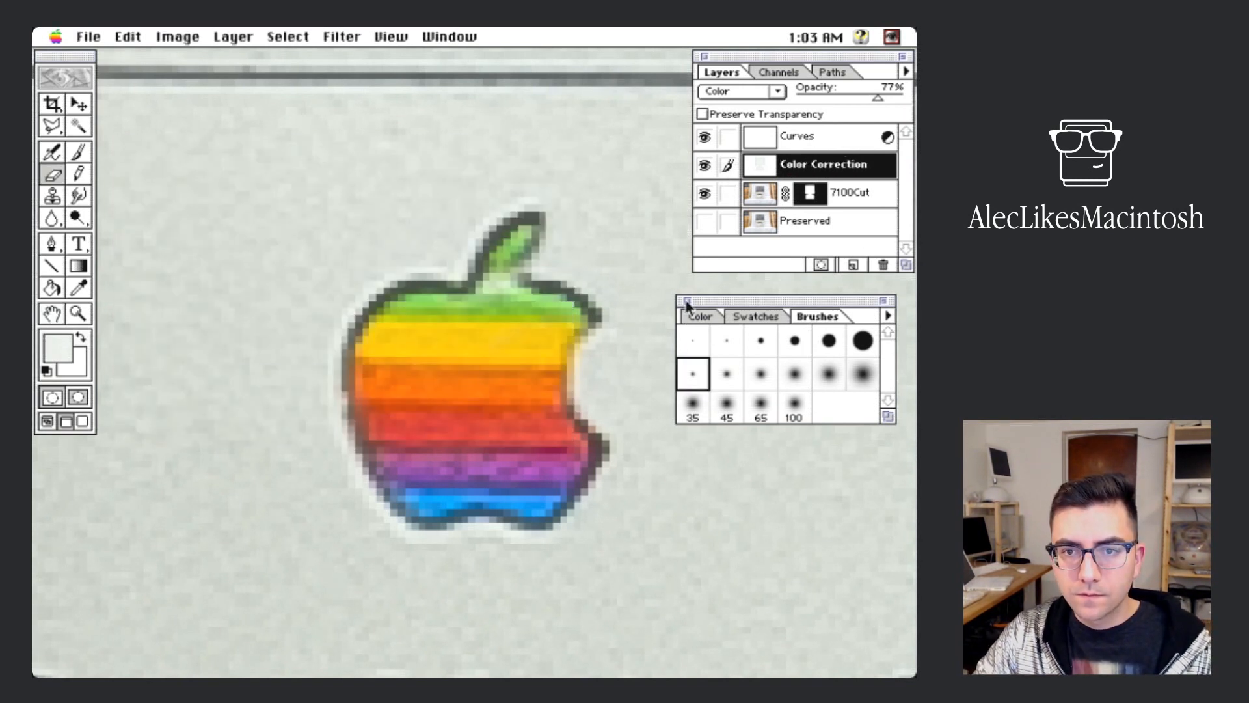
left_click(687, 301)
Step: Add a new empty layer between 7100Cut and Preserved, and enlarge the layer list to fit all layers
left_click(81, 107)
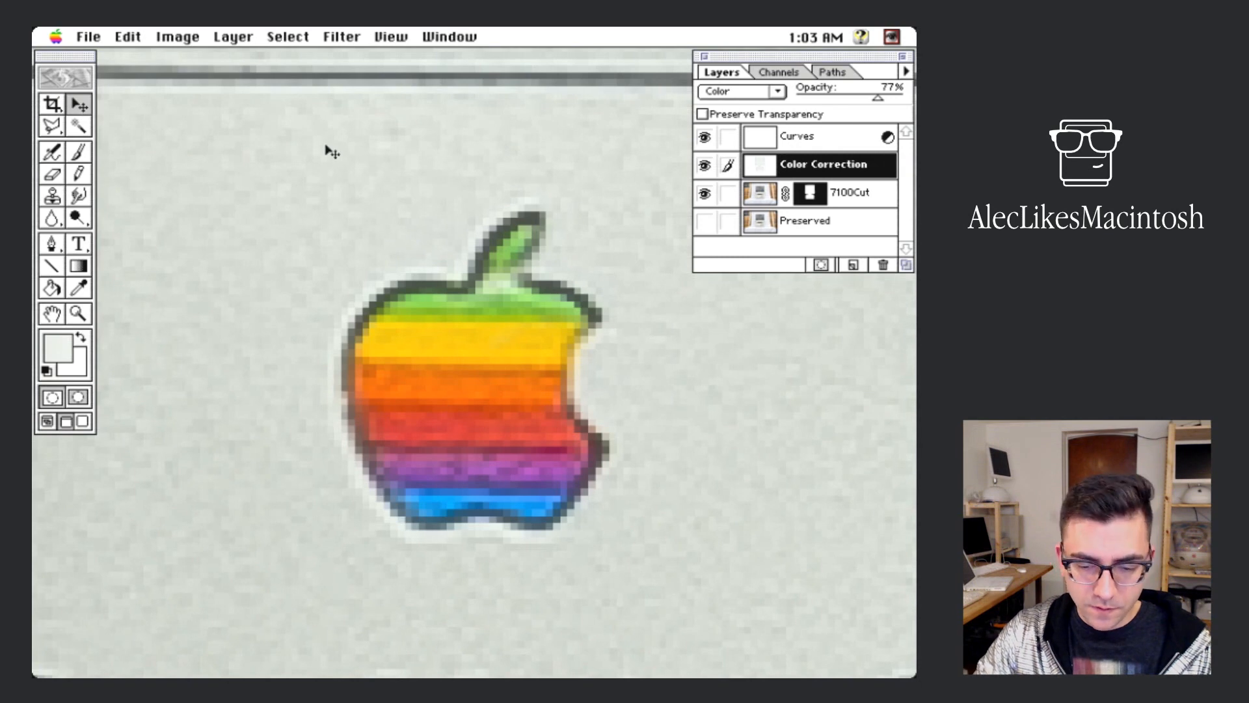
key("super+minus")
key("super+minus")
key("super+minus")
key("super+minus")
key("super+minus")
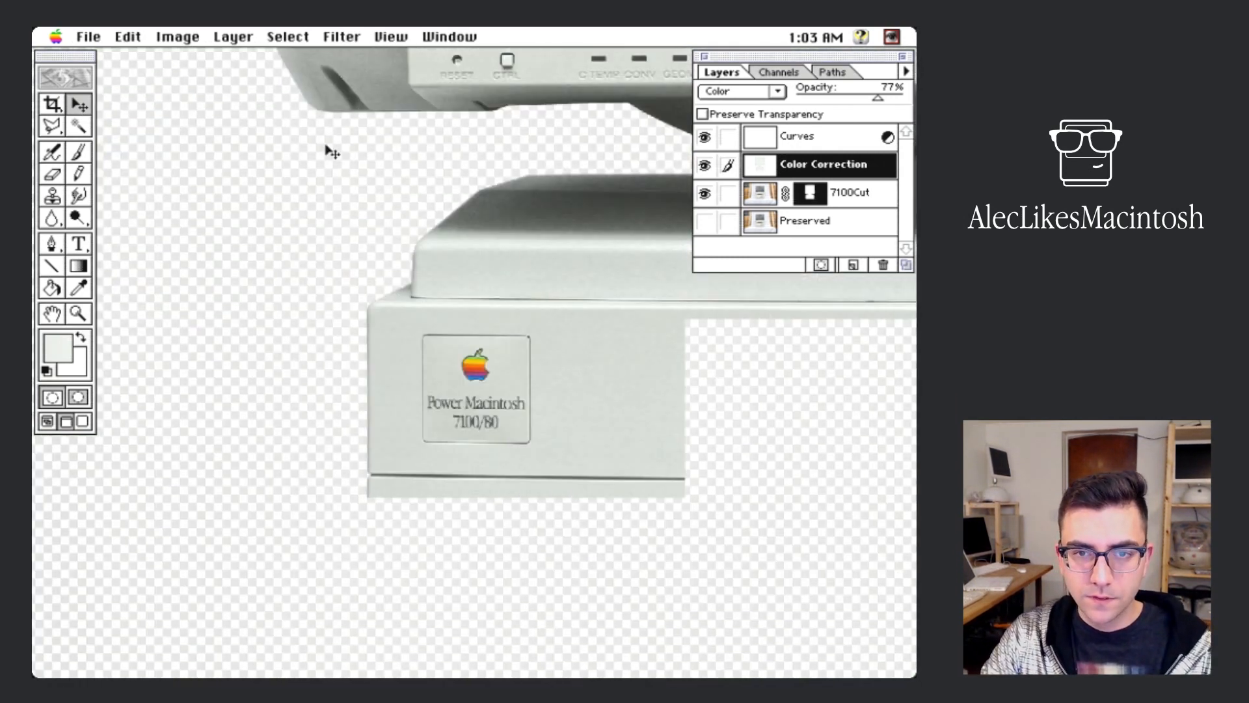
key("super+minus")
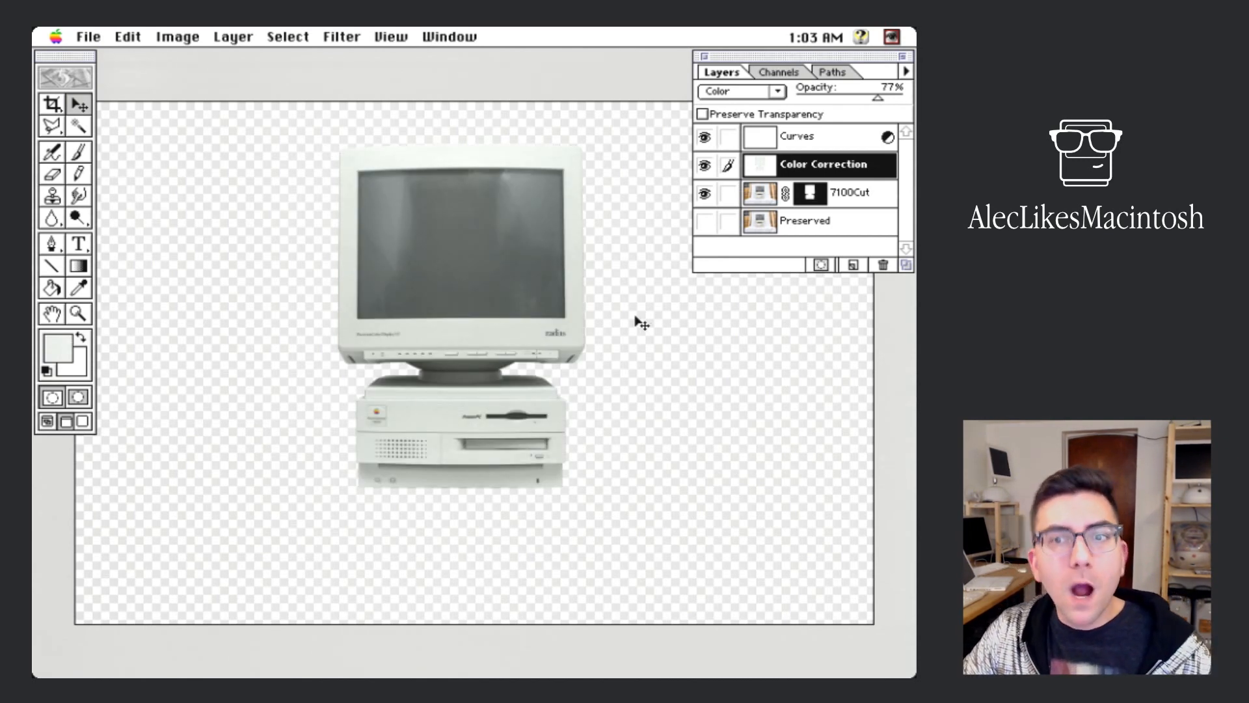
left_click(853, 264)
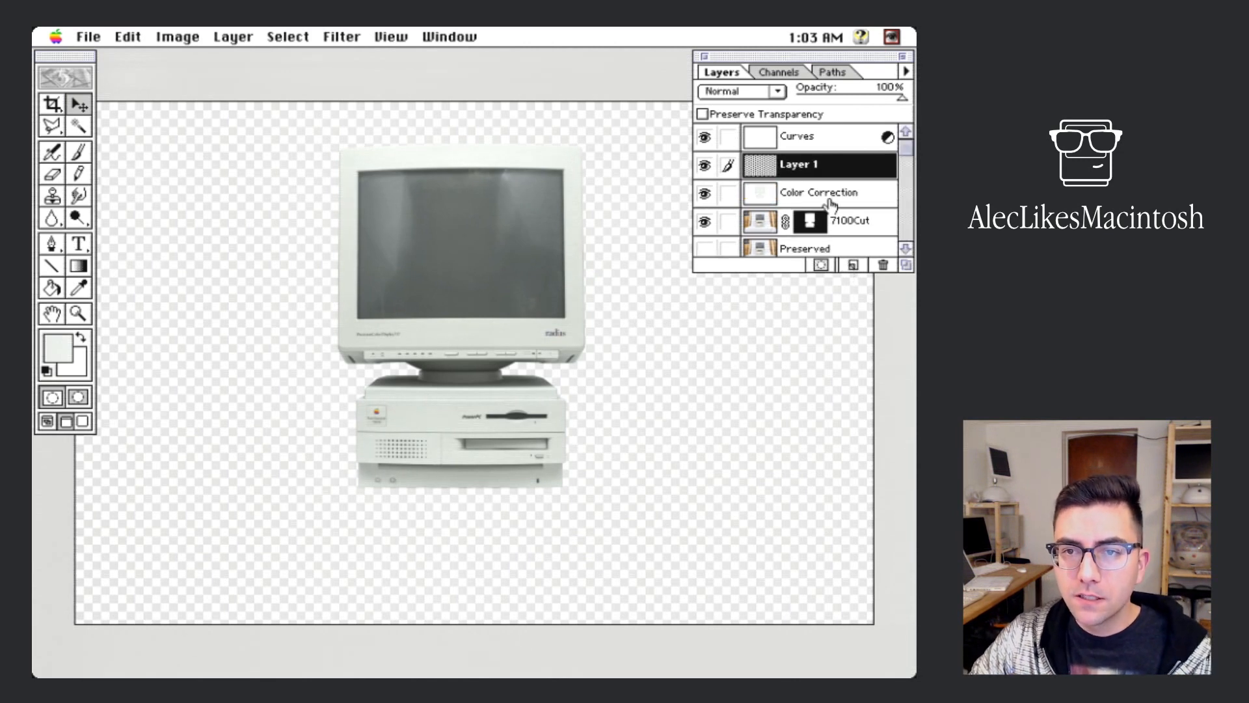
left_click_drag(824, 183, 849, 244)
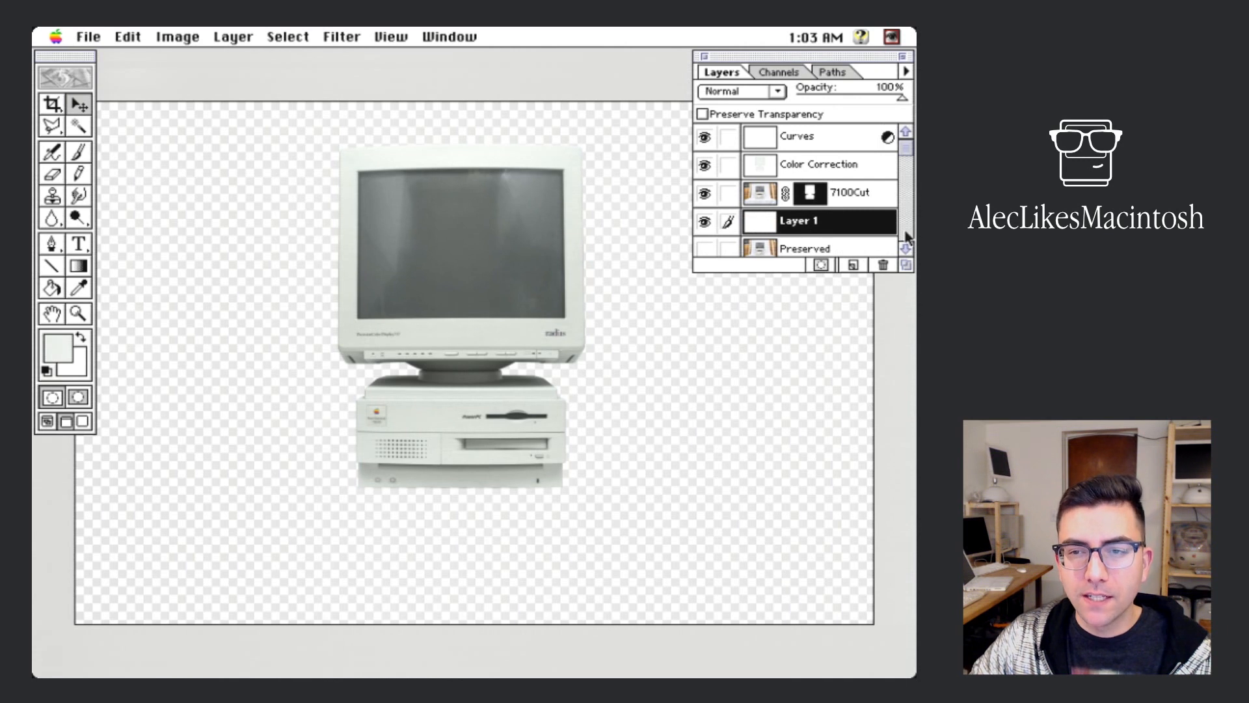
left_click(907, 248)
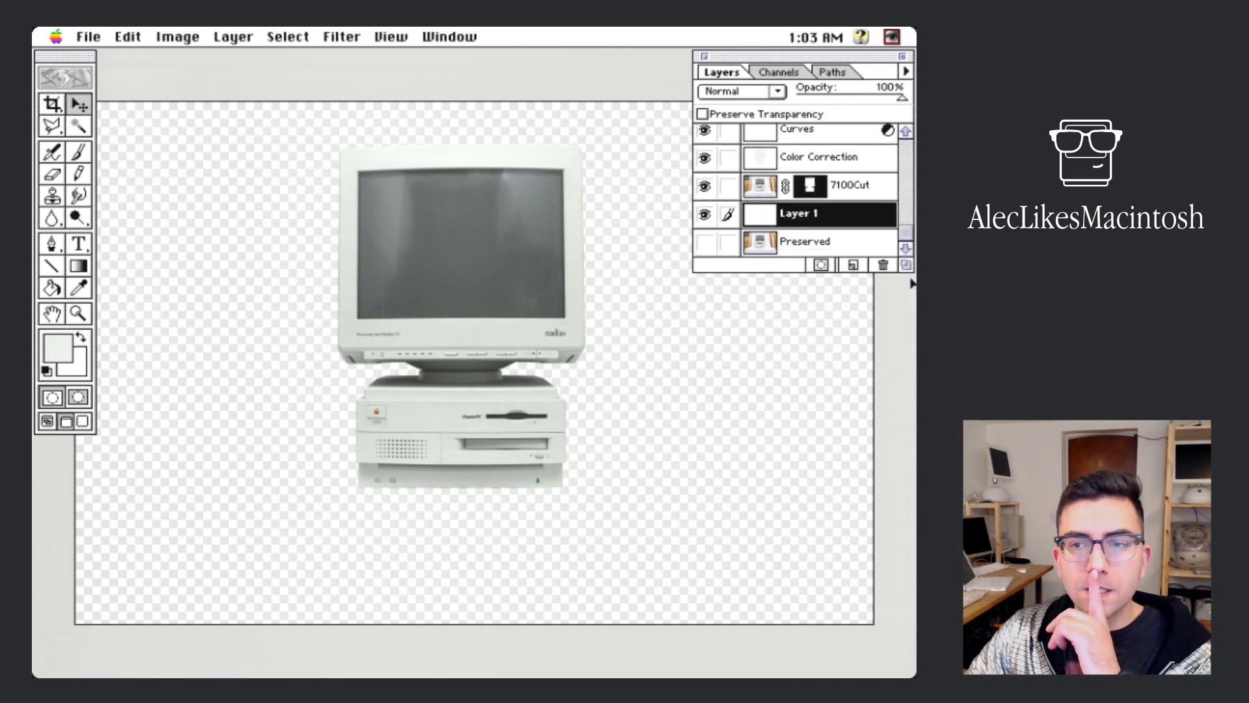
left_click_drag(907, 265, 912, 342)
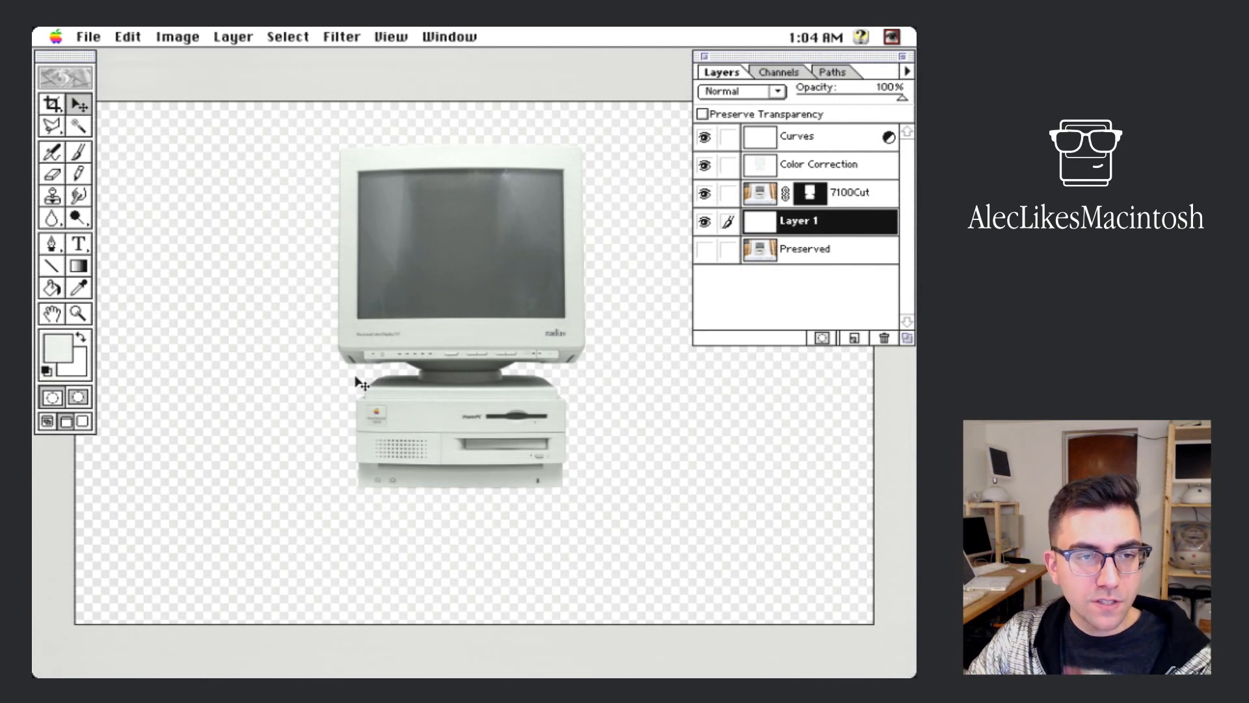
Step: Activate the Pen tool and show the document's path list for tracing at the base of the Power Macintosh
left_click(51, 246)
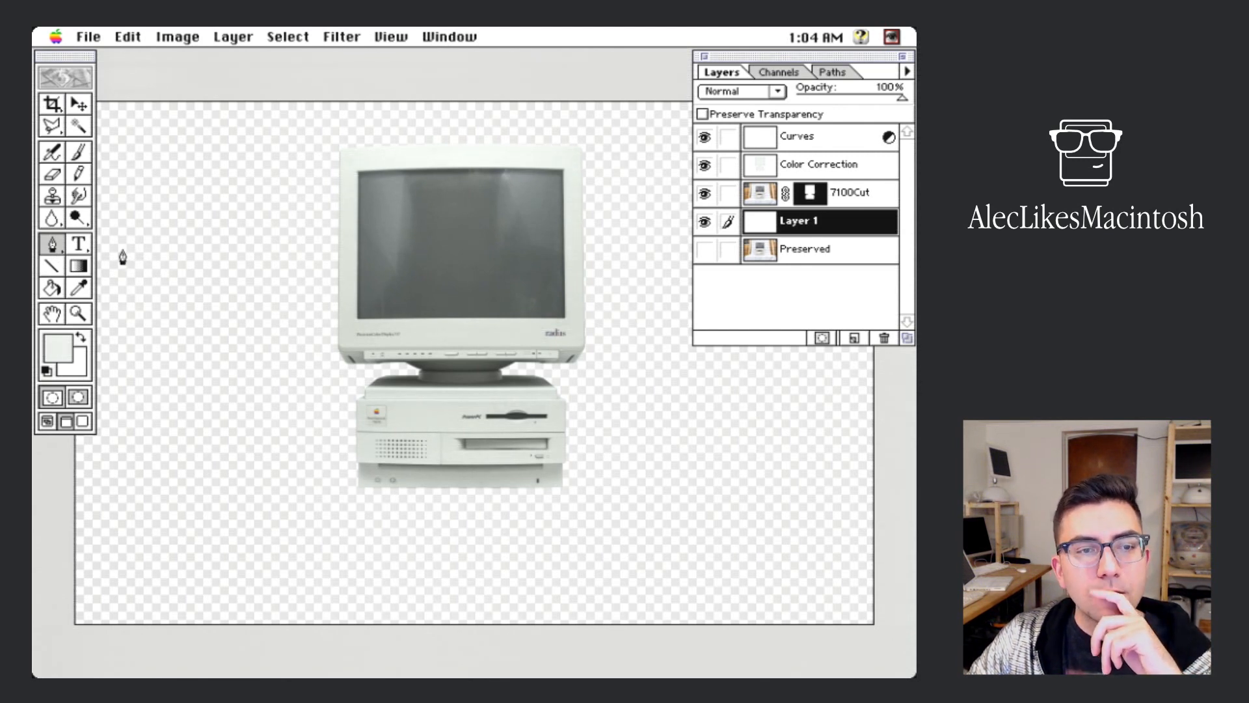
left_click(825, 72)
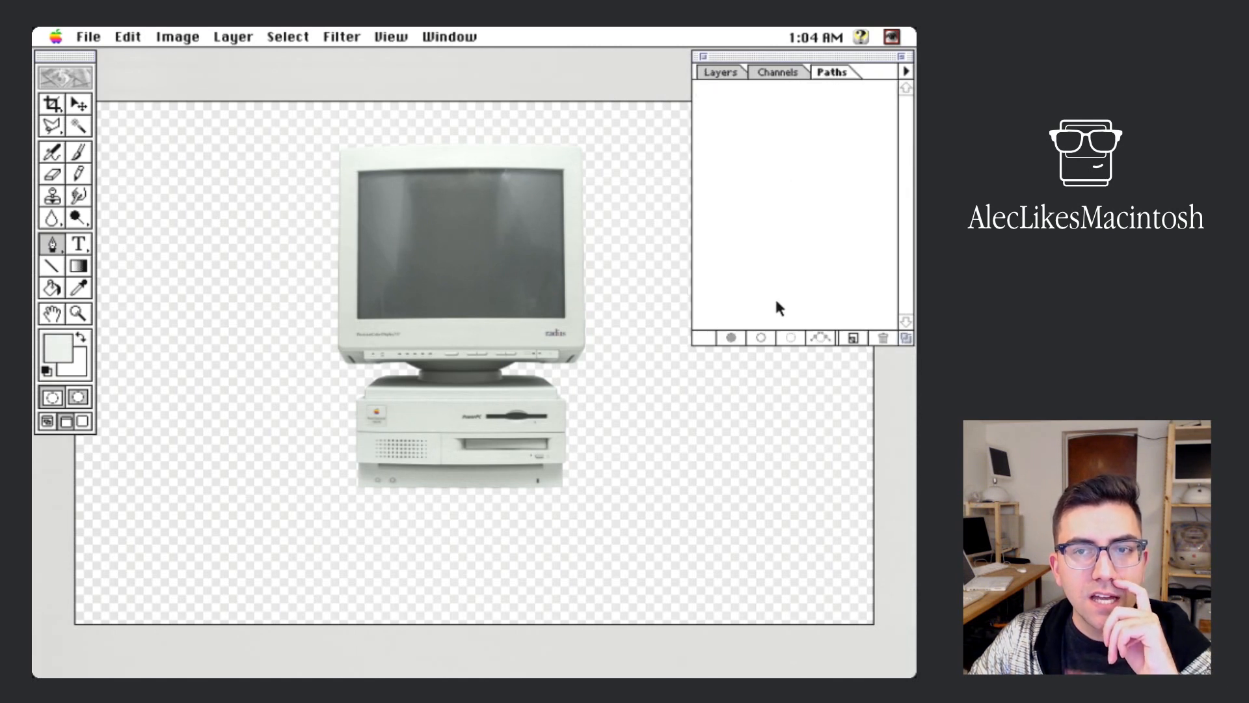
key("super+plus")
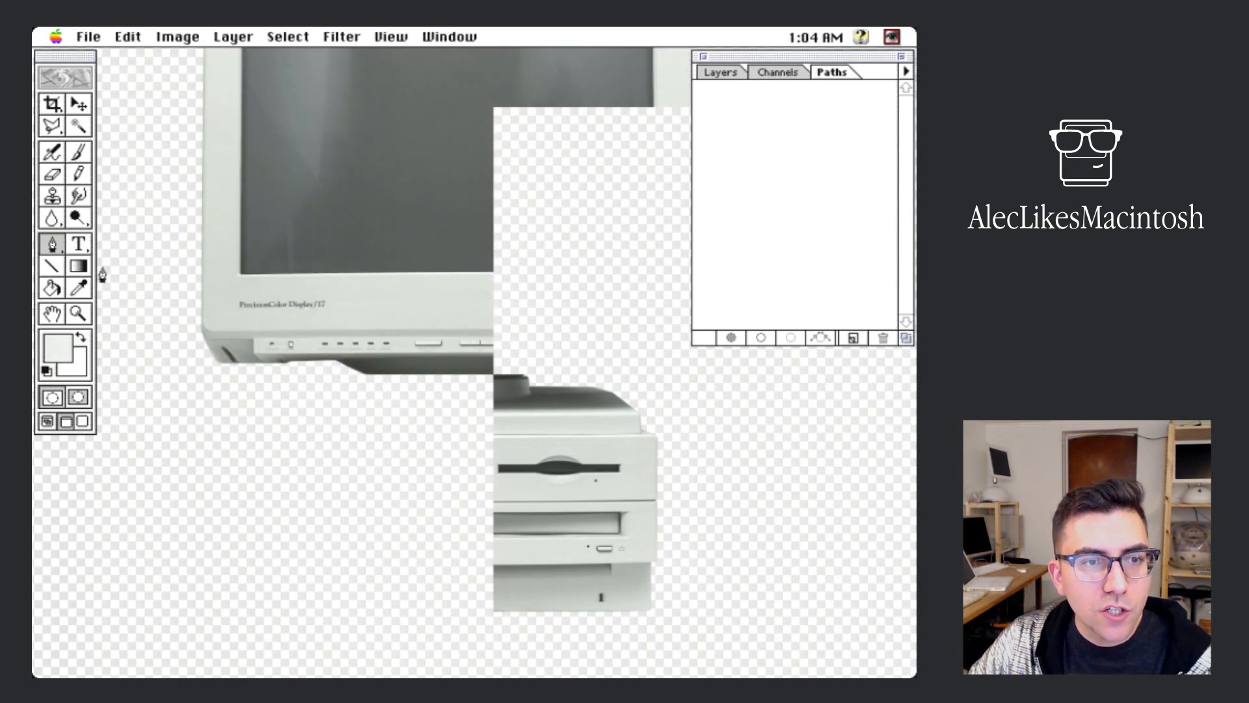
left_click_drag(482, 452, 482, 318)
key("super+plus")
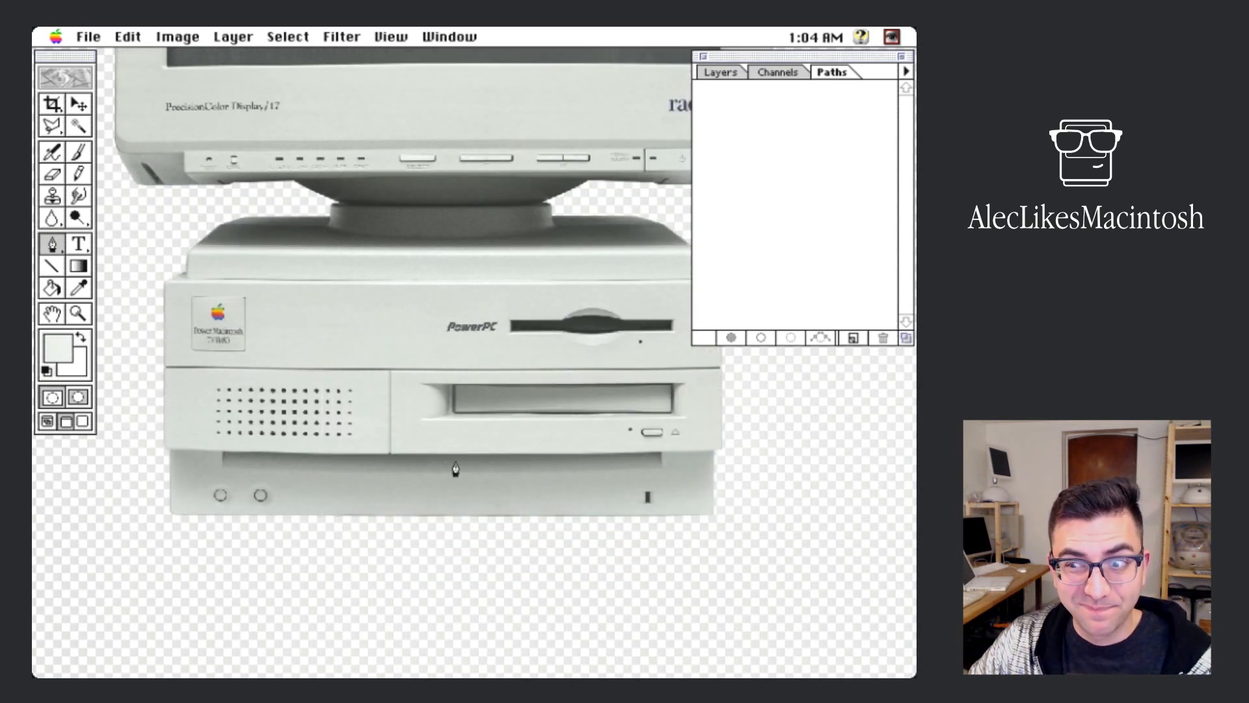
left_click_drag(445, 491, 544, 493)
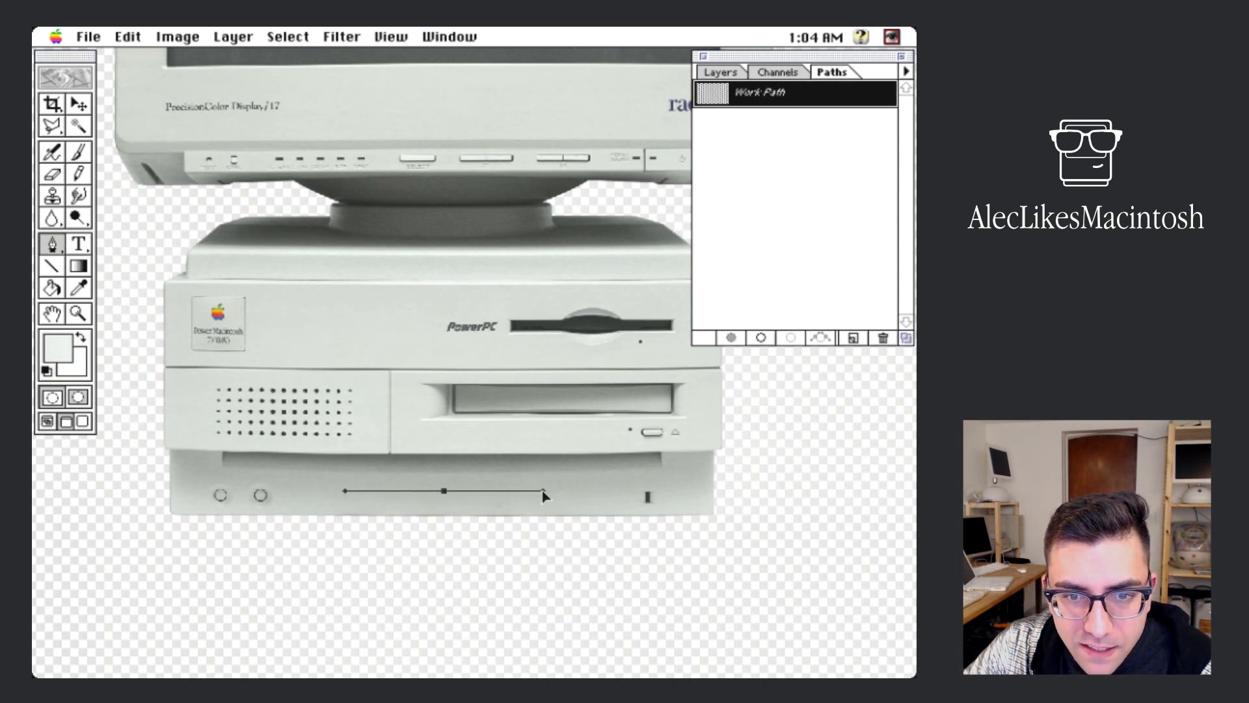
left_click(703, 491)
key("super+plus")
key("super+plus")
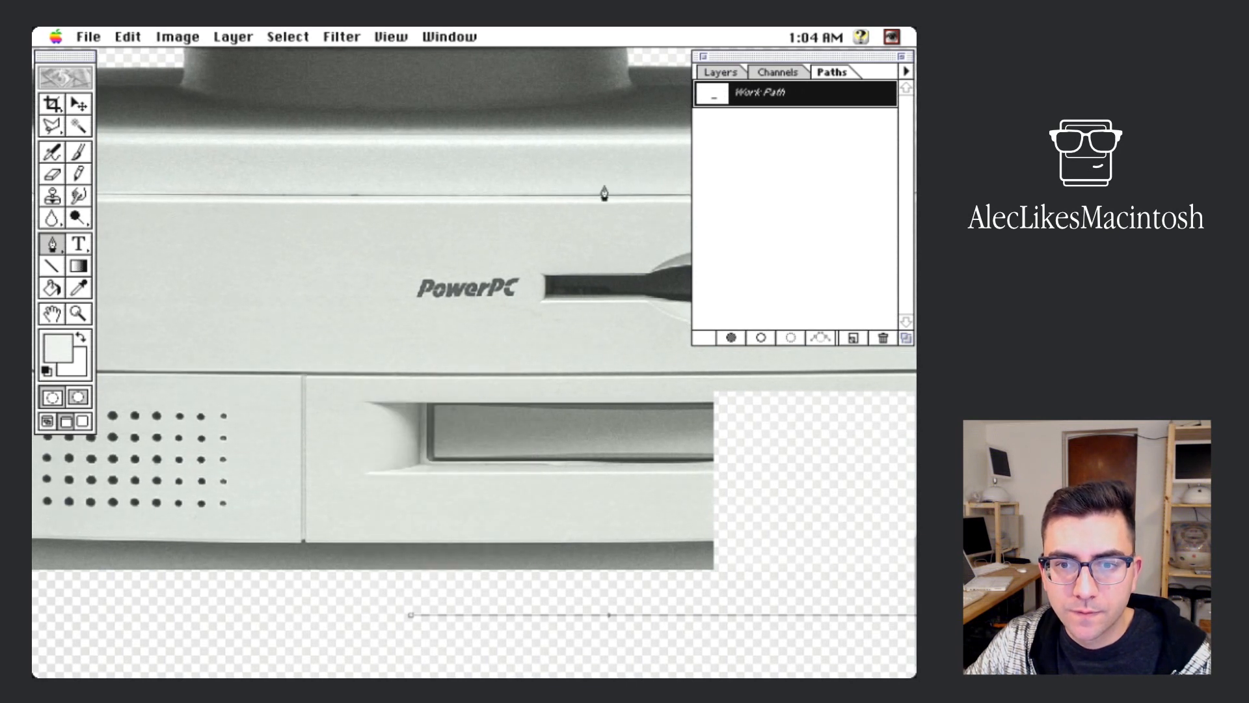
key("super+z")
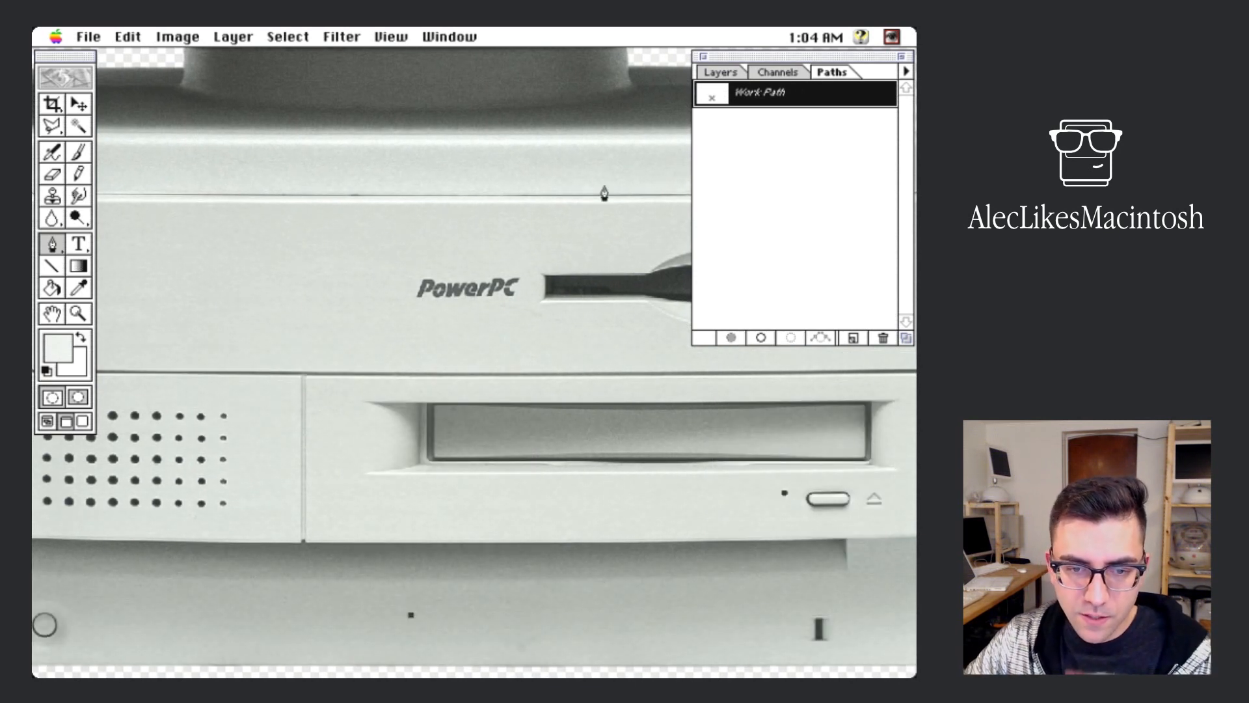
key("Delete")
Step: Hide the Curves and Color Correction layers so that the 7100Cut layer shows without its adjustments
left_click(720, 72)
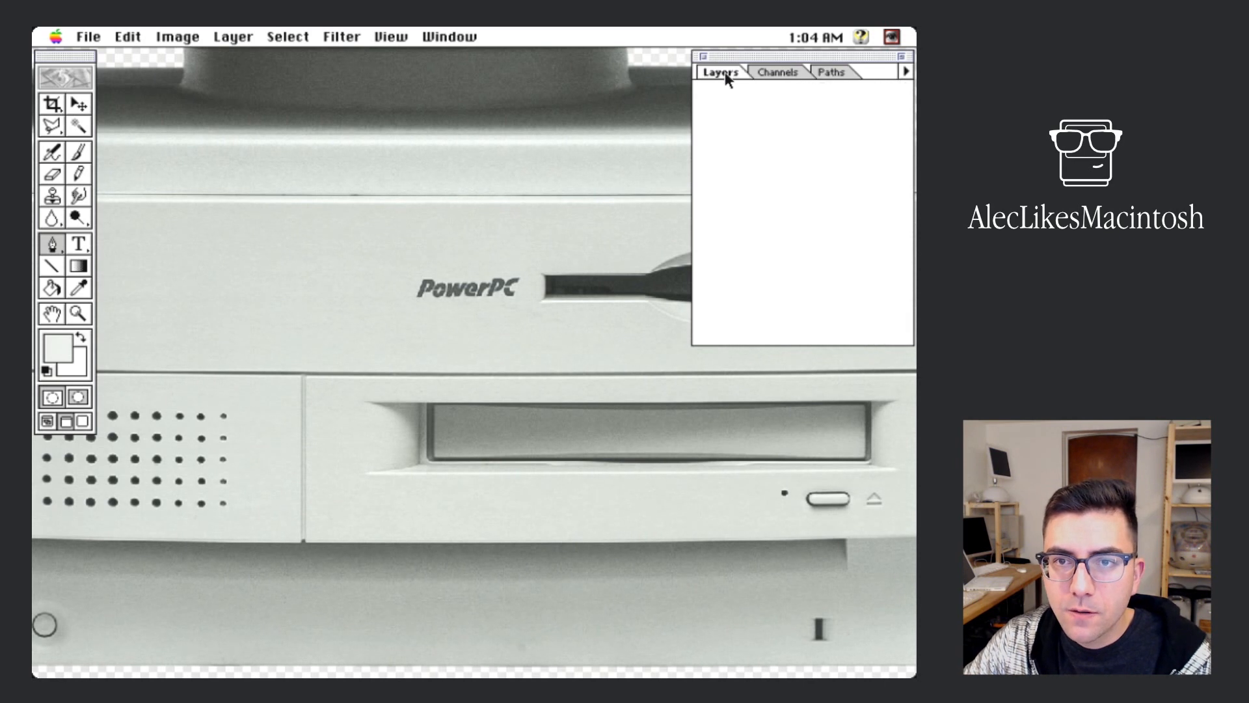
left_click(703, 167)
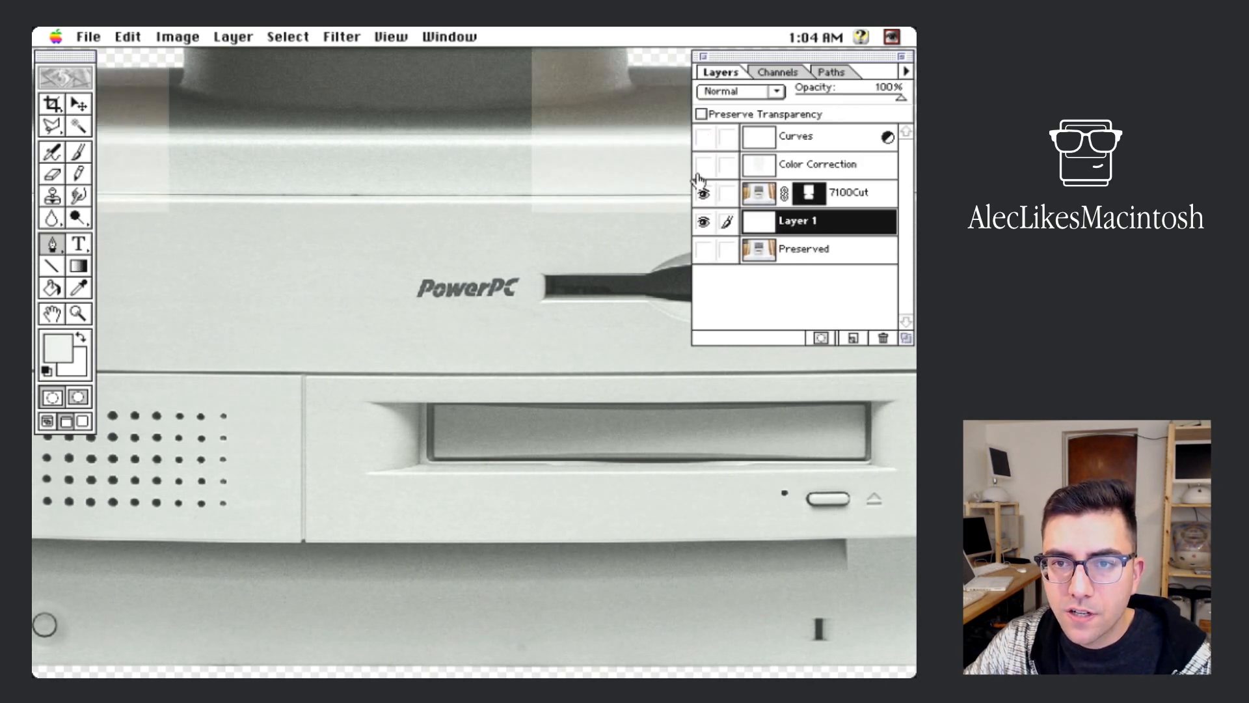
scroll(568, 469, "down", 10)
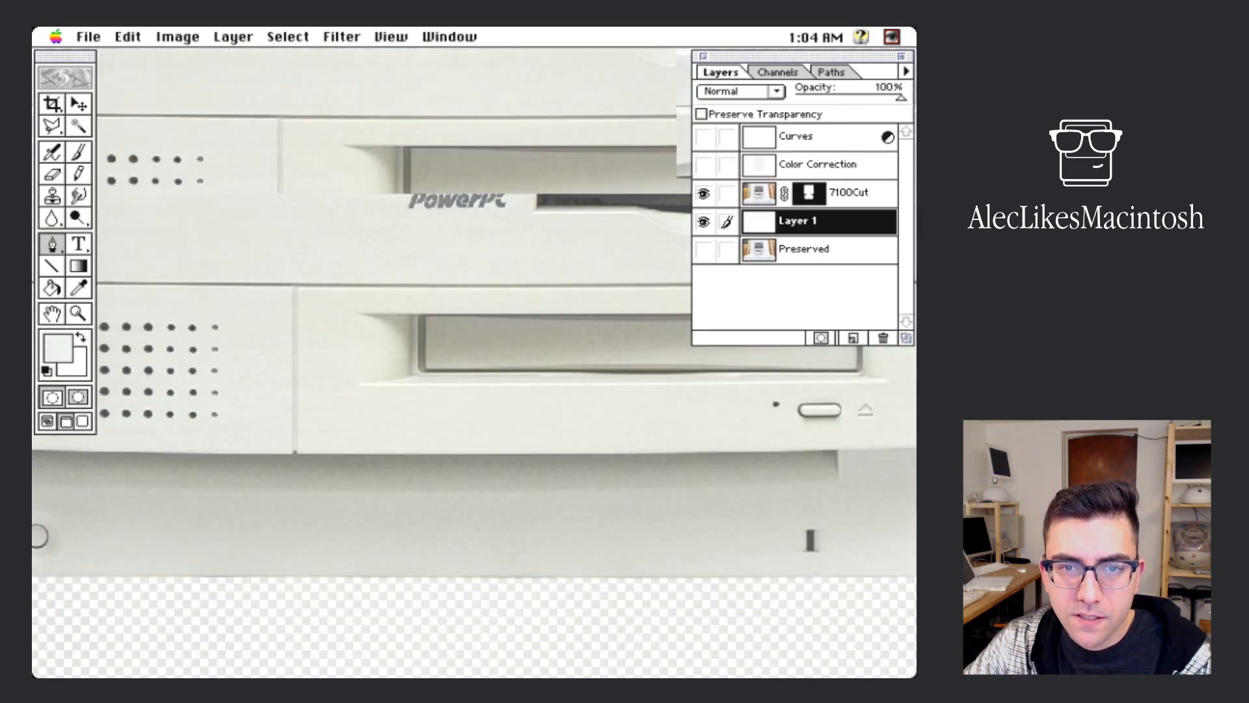
Step: Show the Preserved layer to examine the base's bottom edge and its shadow in the original photo, and hide it again
scroll(605, 331, "up", 8)
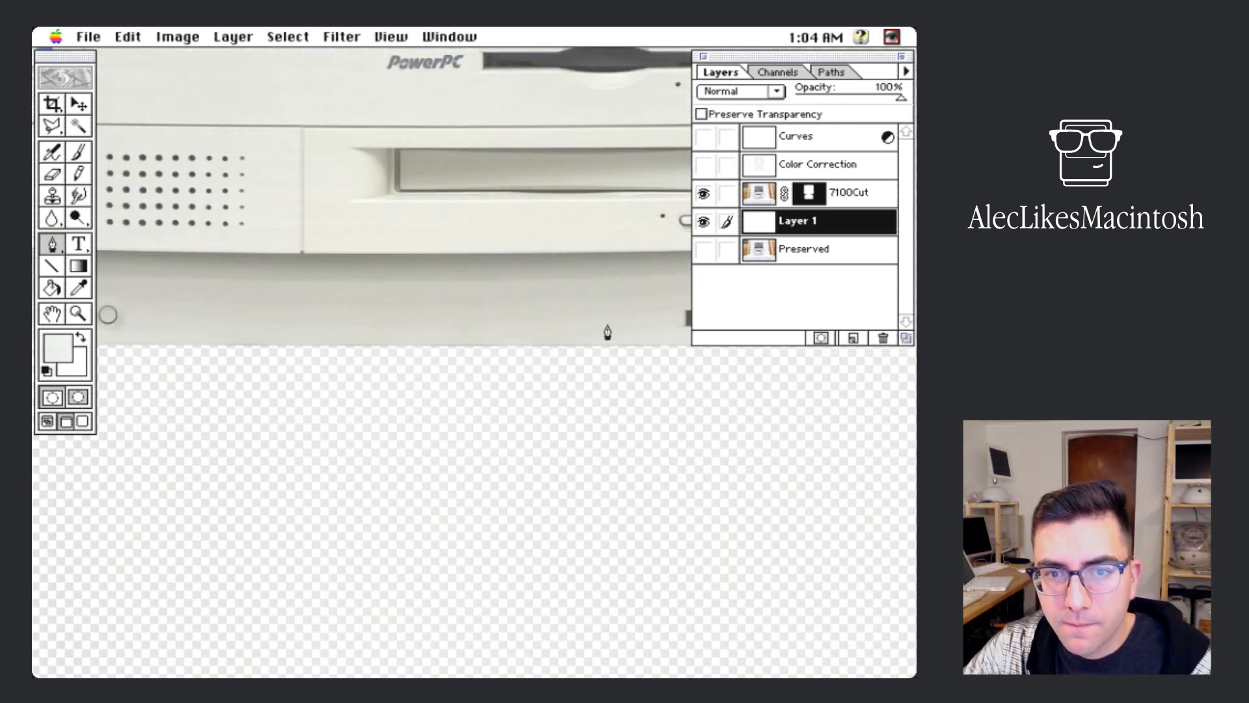
key("super+plus")
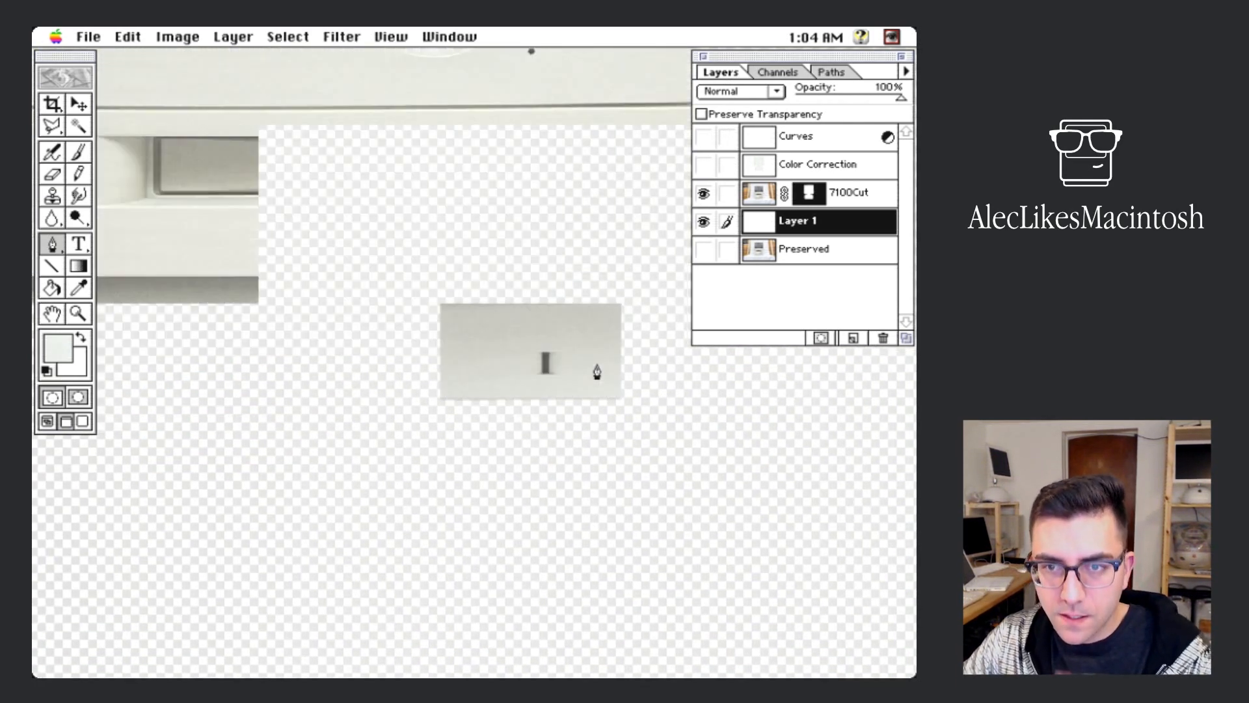
left_click(703, 251)
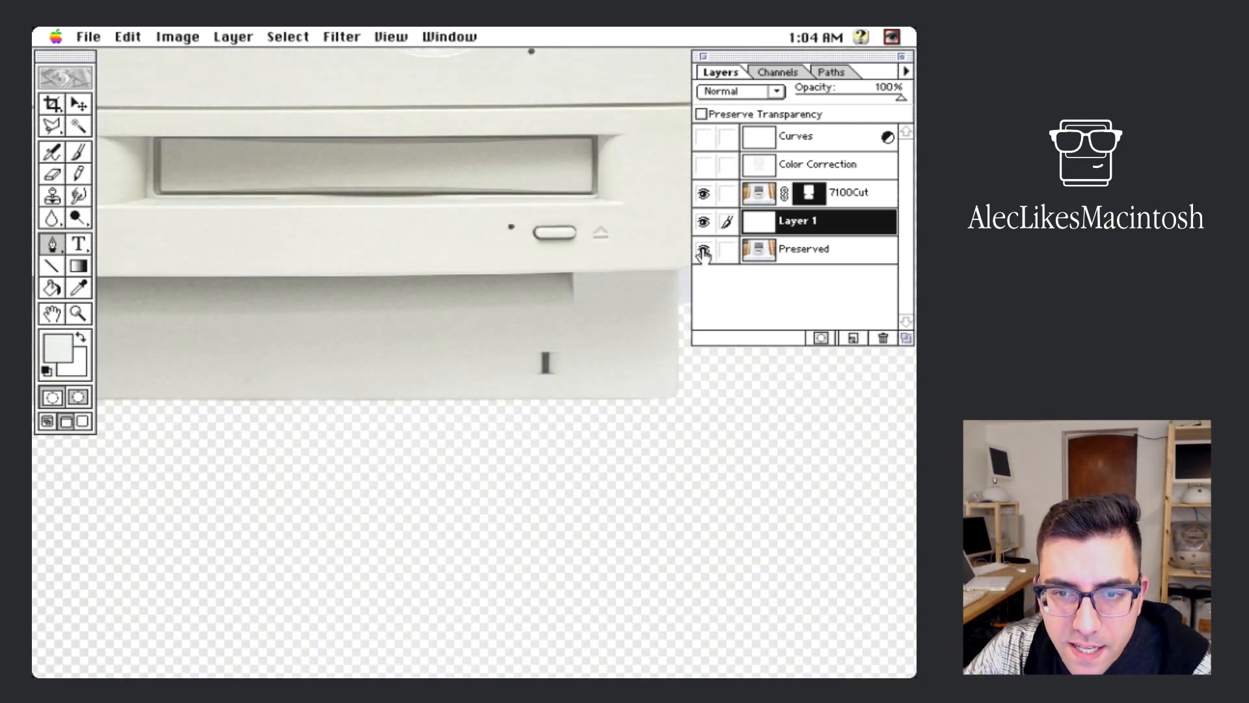
key("super+minus")
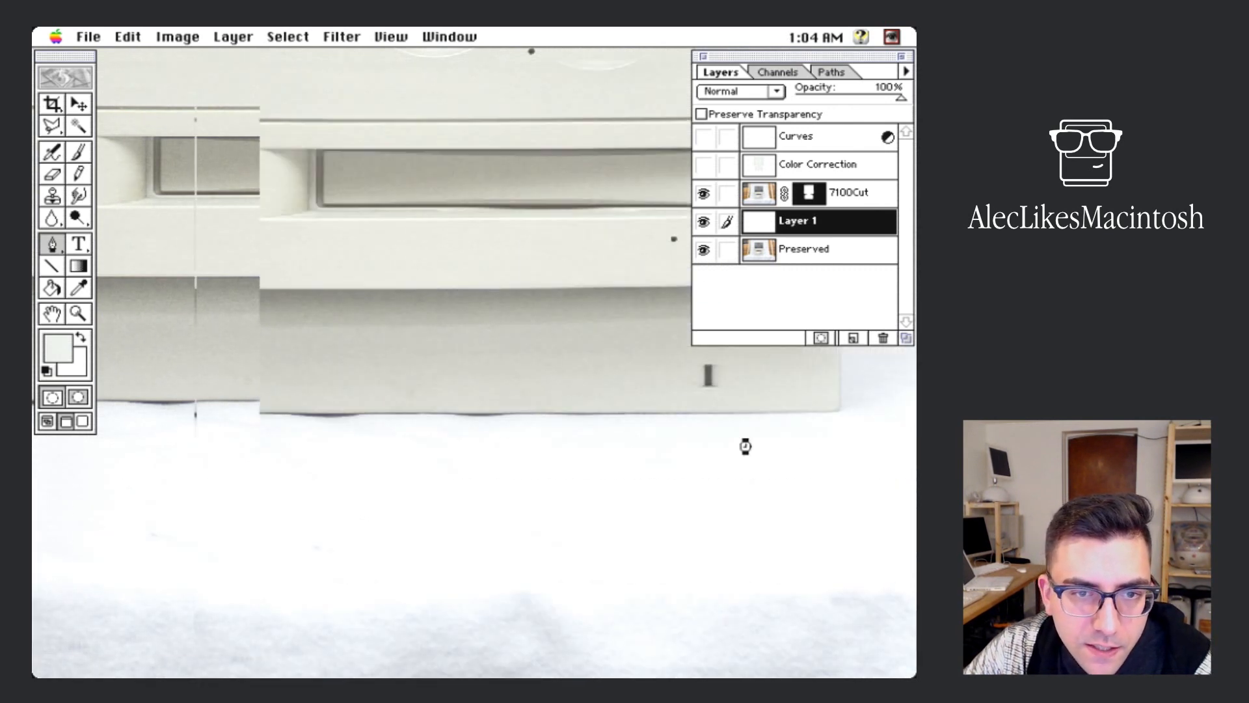
left_click_drag(409, 437, 727, 432)
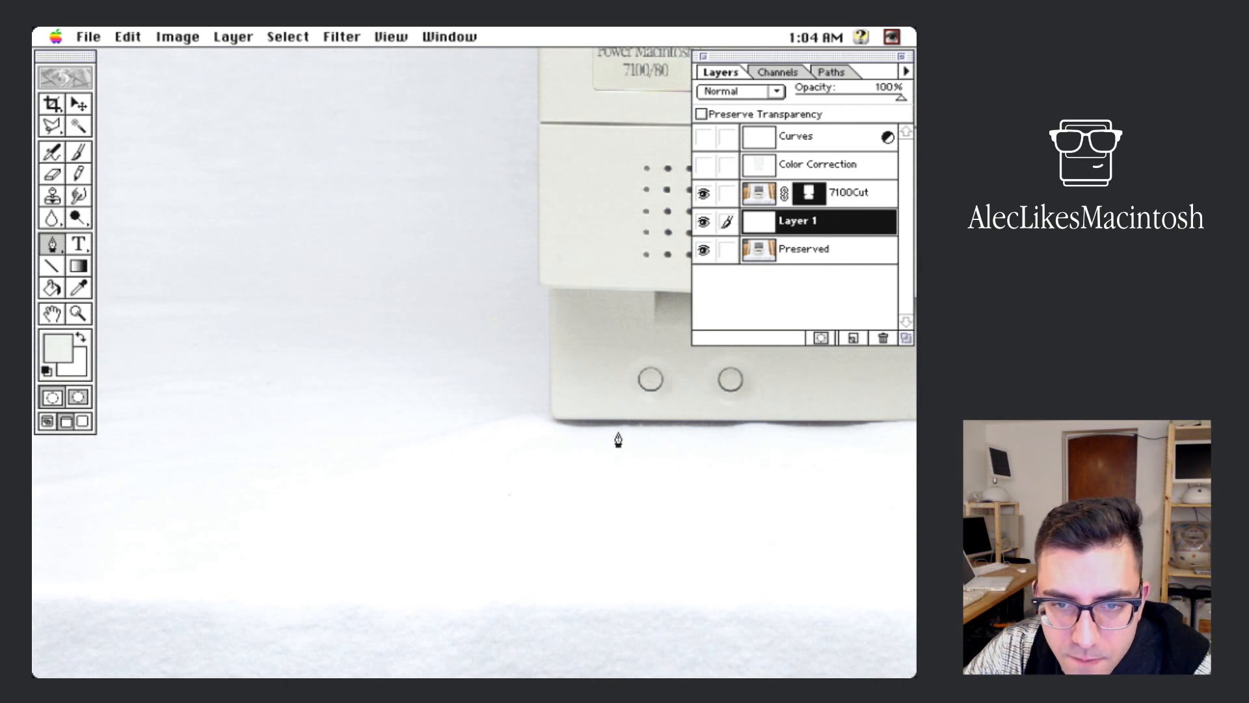
left_click_drag(743, 434, 618, 438)
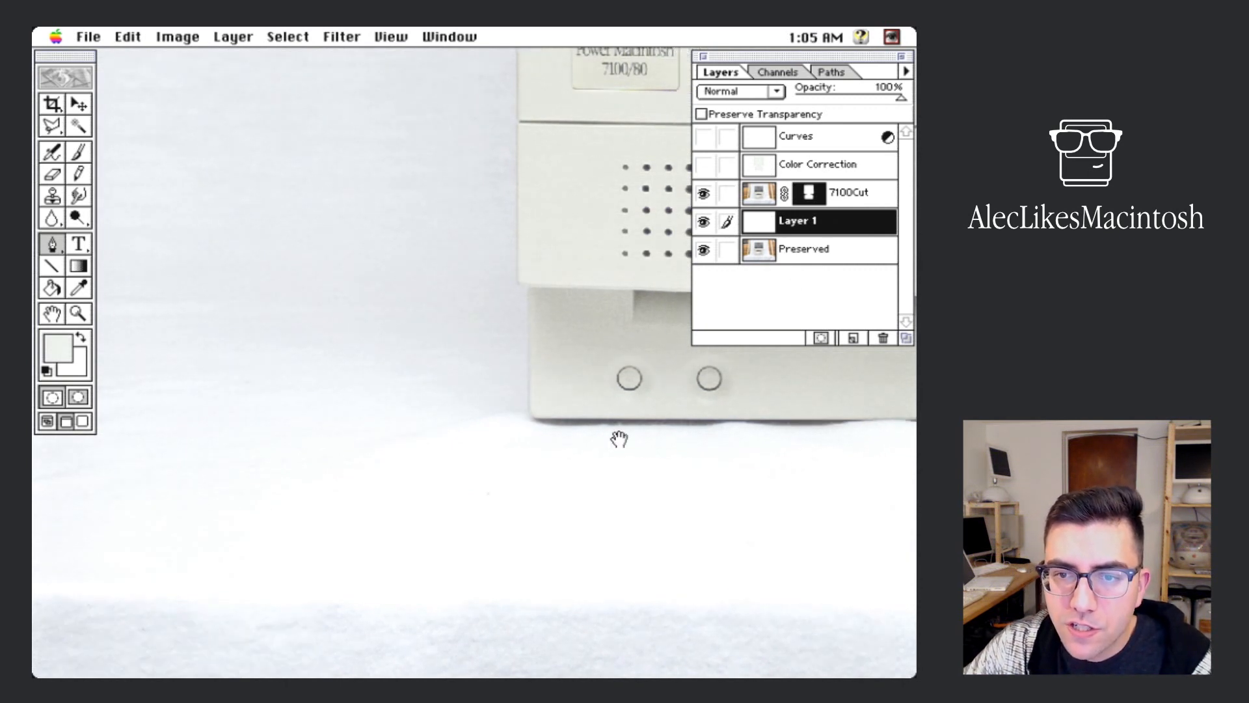
left_click(704, 250)
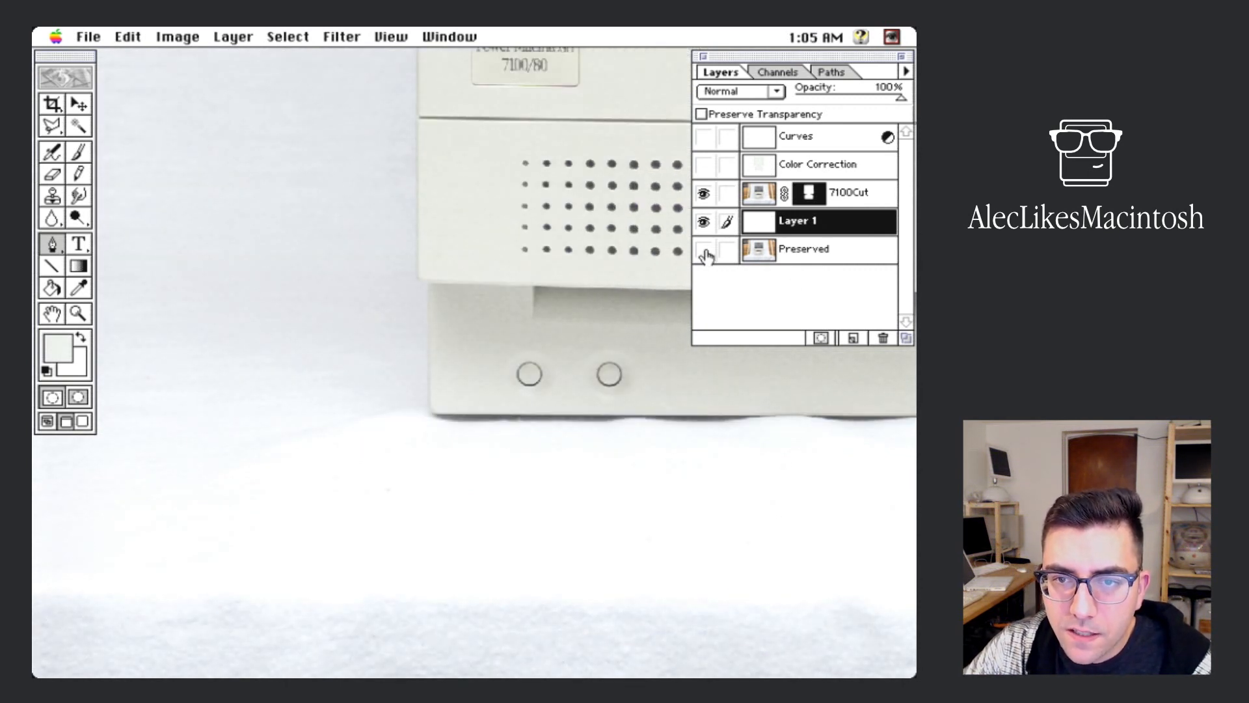
Step: Draw a closed Pen path along the bottom edge of the computer's base, from corner to corner, as a thin shadow shape
left_click_drag(442, 406, 453, 418)
left_click_drag(458, 419, 494, 421)
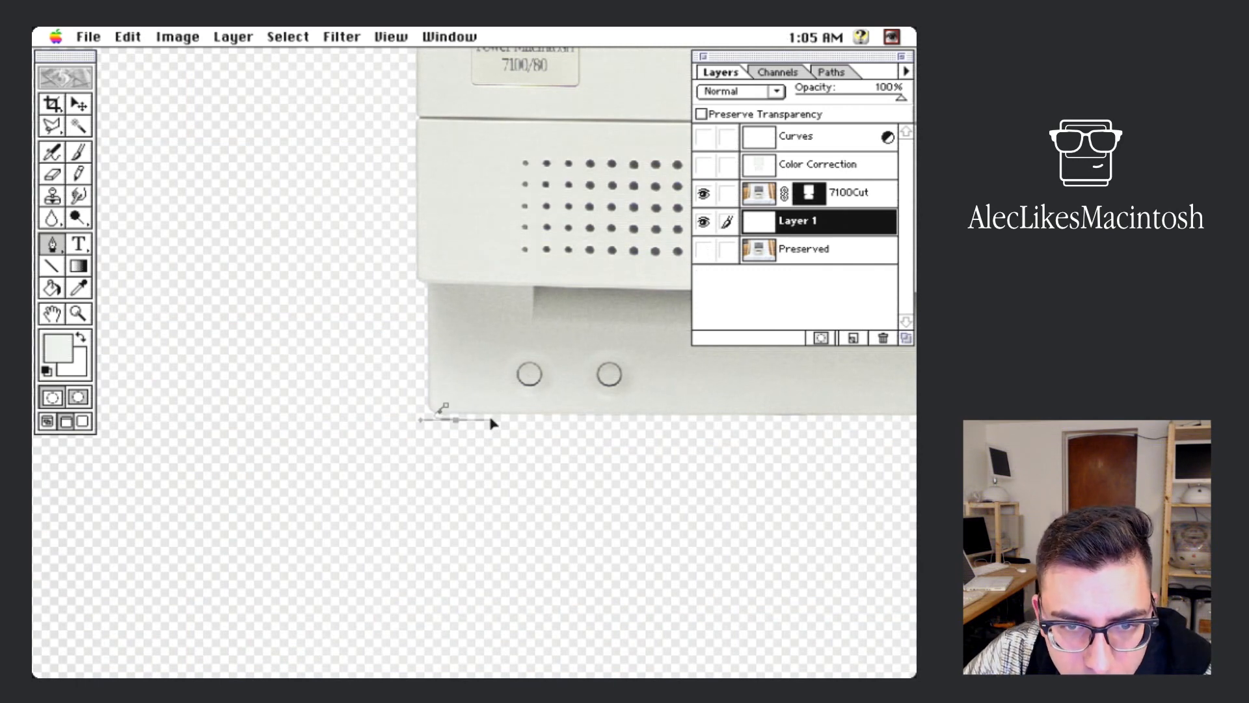
left_click_drag(820, 449, 149, 442)
left_click(766, 418)
left_click_drag(761, 395, 737, 371)
left_click_drag(163, 423, 833, 423)
left_click(442, 406)
left_click_drag(845, 371, 520, 361)
key("super+minus")
key("super+minus")
Step: Fill the path with a near-black foreground colour on Layer 1
left_click(831, 72)
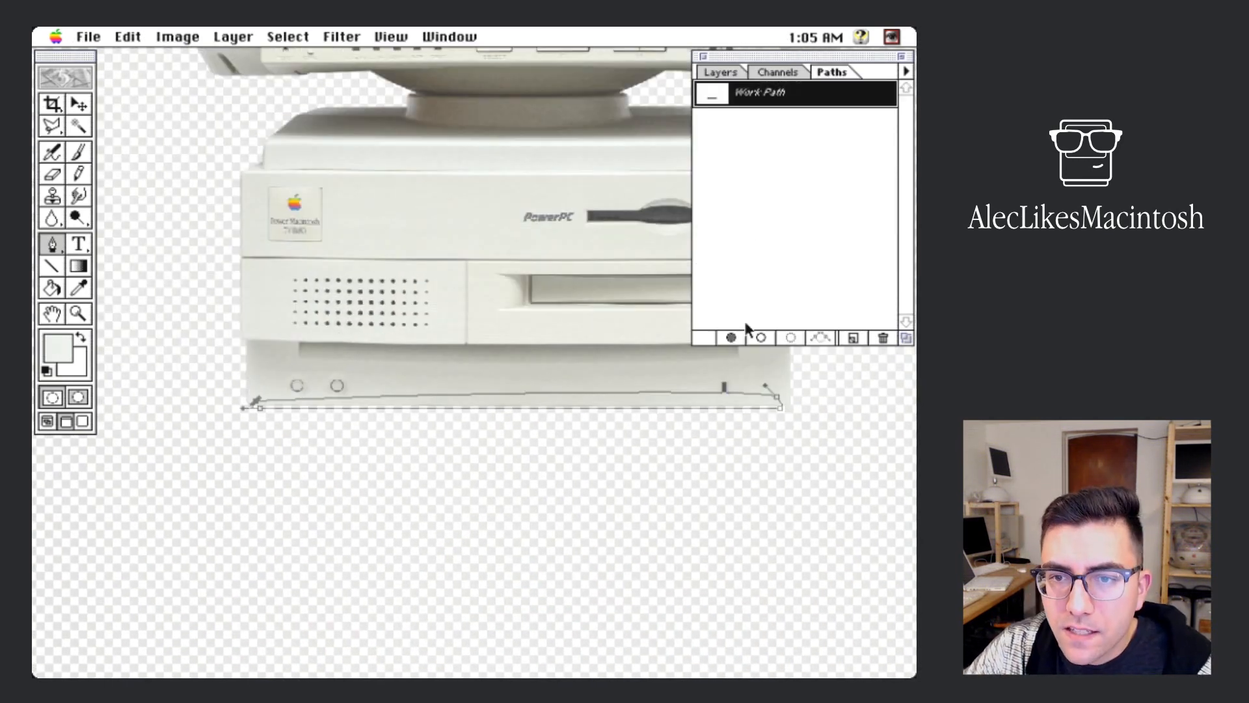
left_click(59, 349)
left_click(224, 461)
left_click(686, 193)
left_click(731, 337)
Step: Save the work path and rename Layer 1, both as "Bottom Shadow 1"
double_click(777, 93)
type("Bottom Shadow")
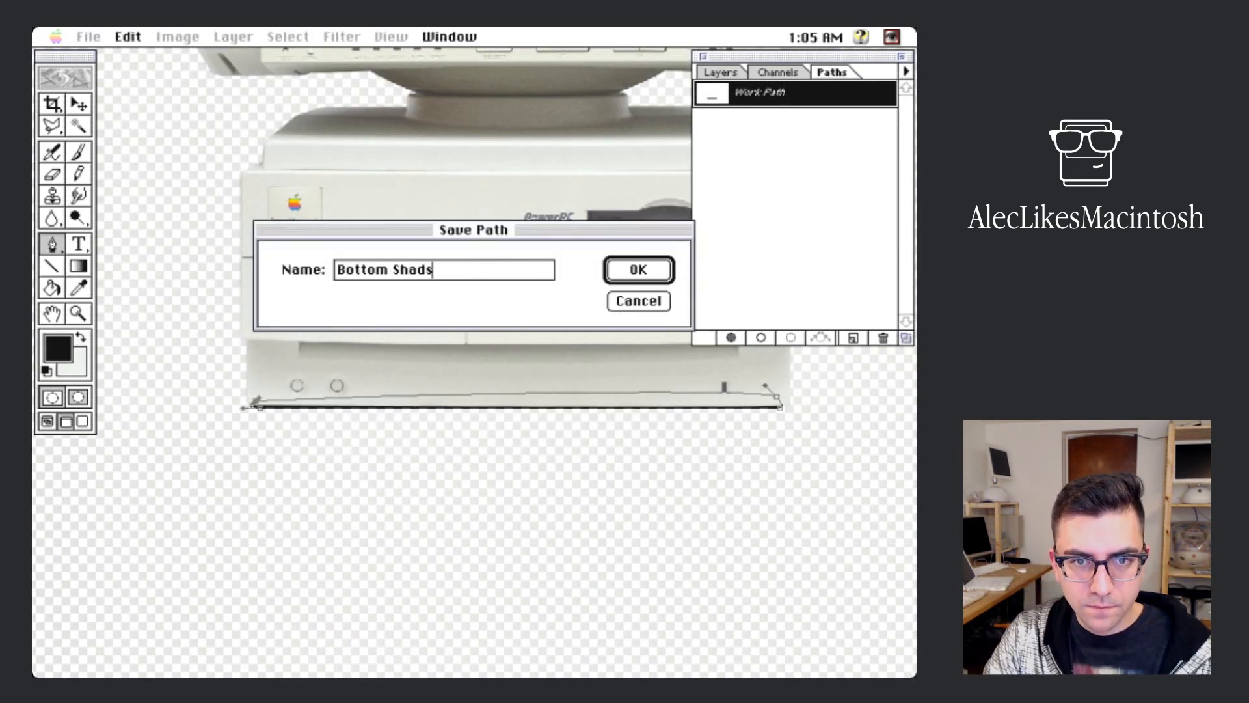
type(" 1")
key("Return")
left_click(720, 72)
double_click(807, 221)
type("Bottom Shadow 1")
key("Return")
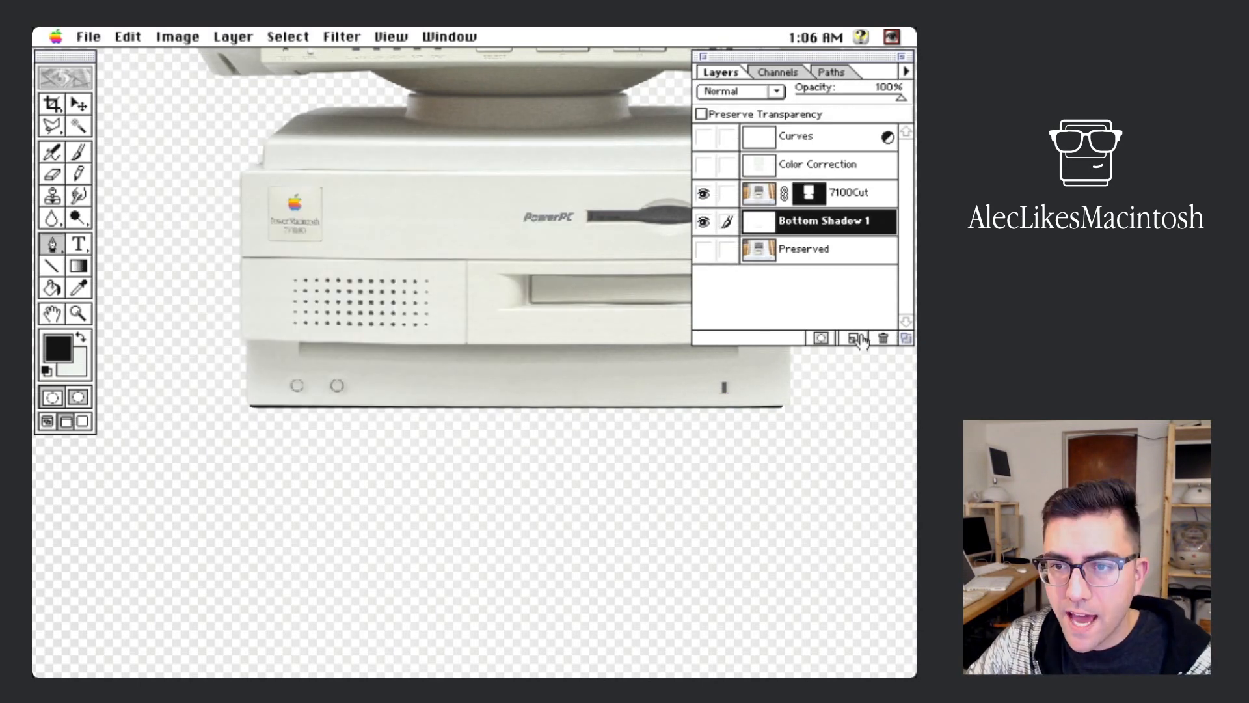
Step: Create a layer named "BackGround" beneath Bottom Shadow 1 and fill it with white
left_click(855, 338)
left_click_drag(806, 221, 806, 261)
double_click(807, 249)
type("BackGround")
key("Return")
key("shift+BackSpace")
left_click_drag(442, 250, 429, 384)
left_click(601, 232)
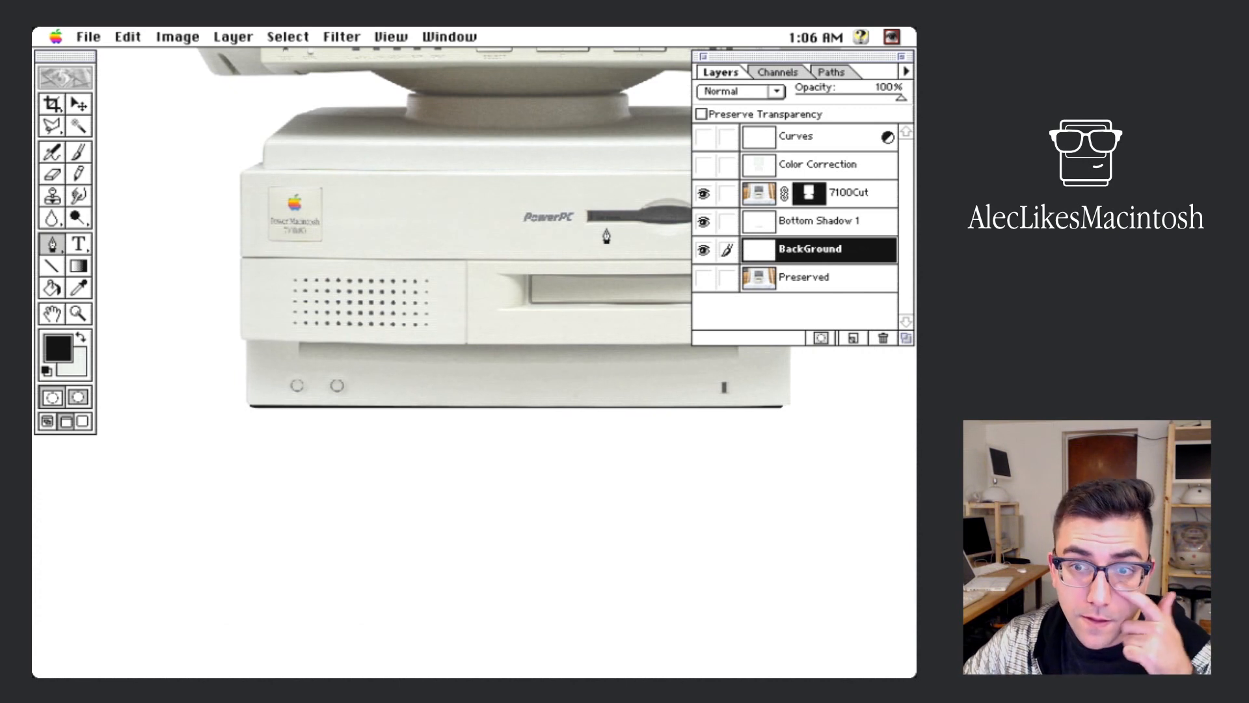
Step: Transform the Bottom Shadow 1 layer, slightly nudging its end at the base's corner to fit the computer's bottom edge
left_click(826, 206)
left_click(839, 225)
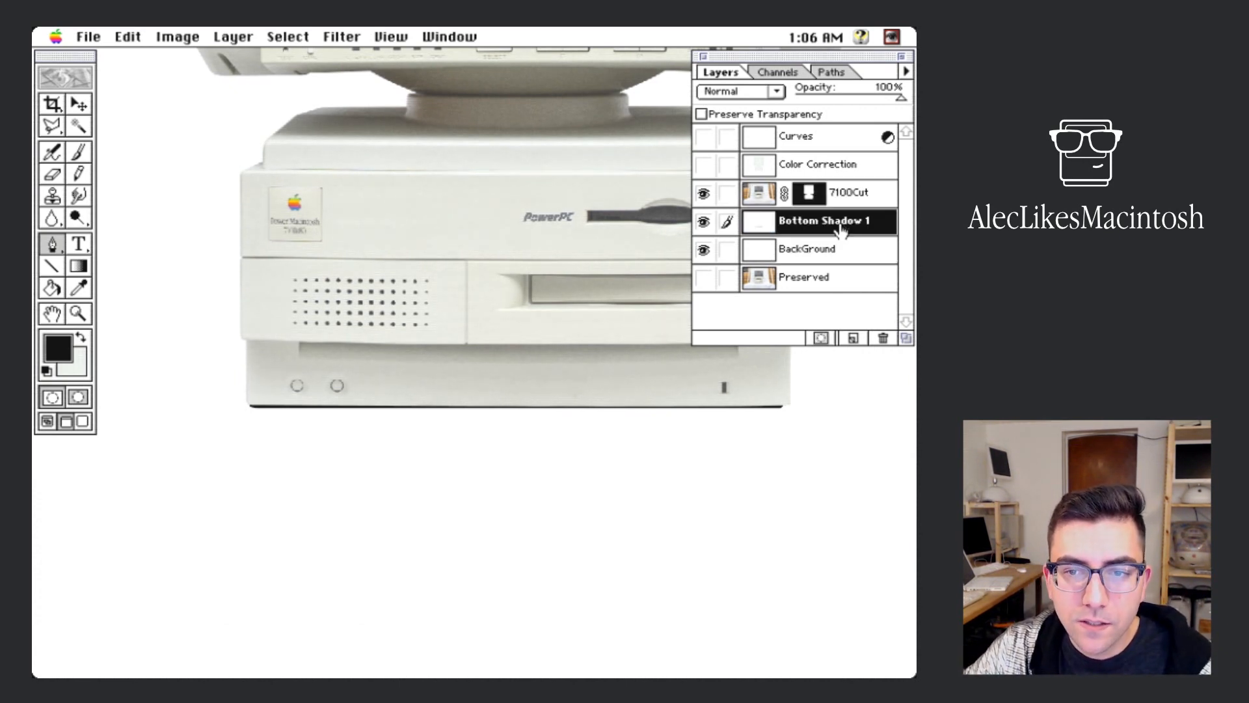
left_click(71, 106)
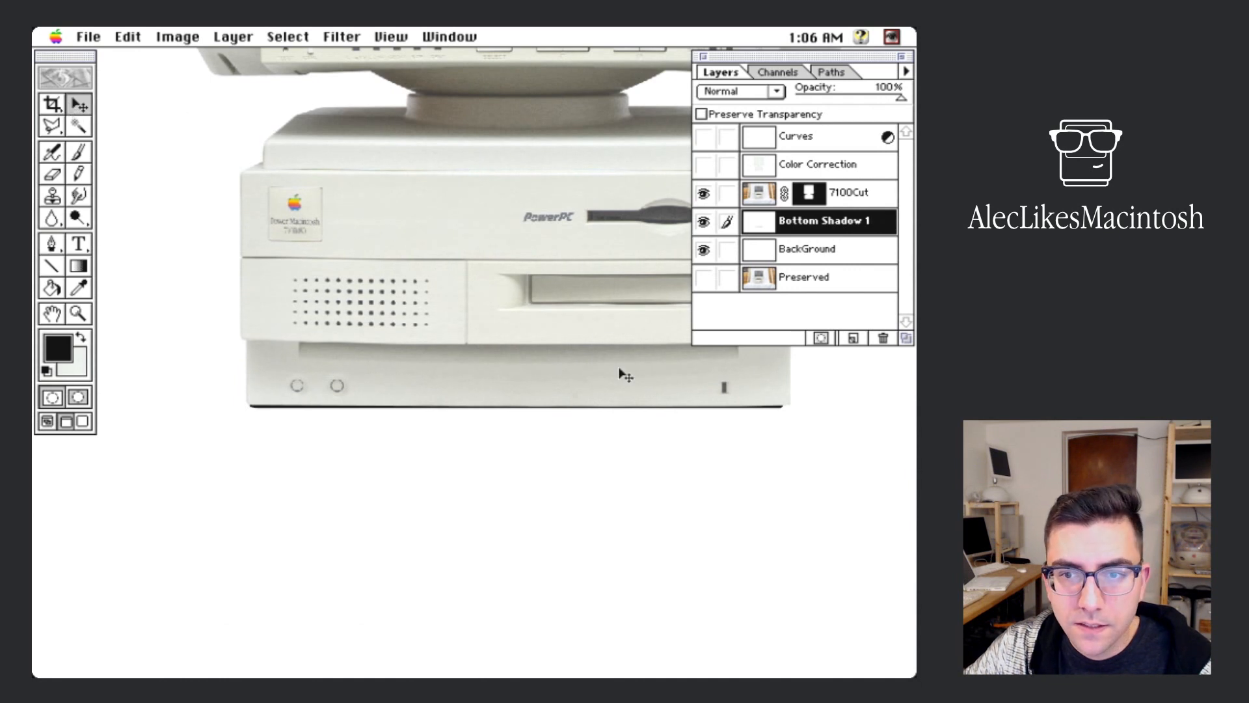
left_click(133, 36)
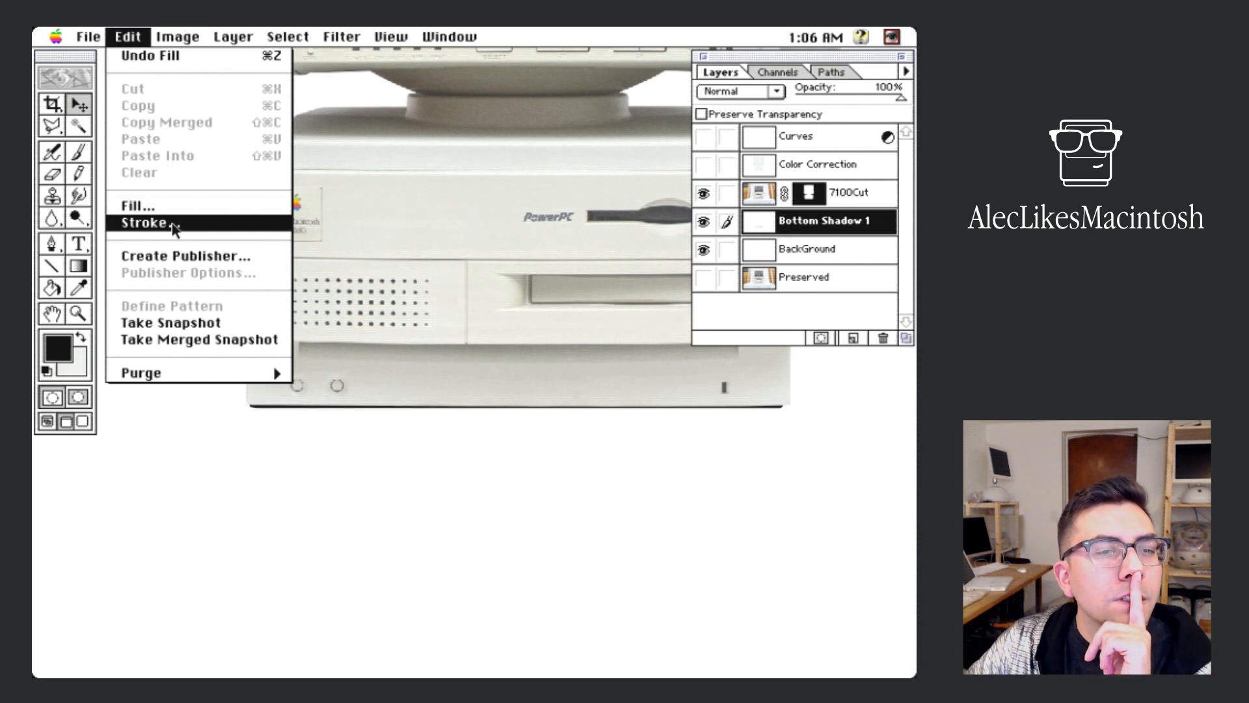
mouse_move(183, 41)
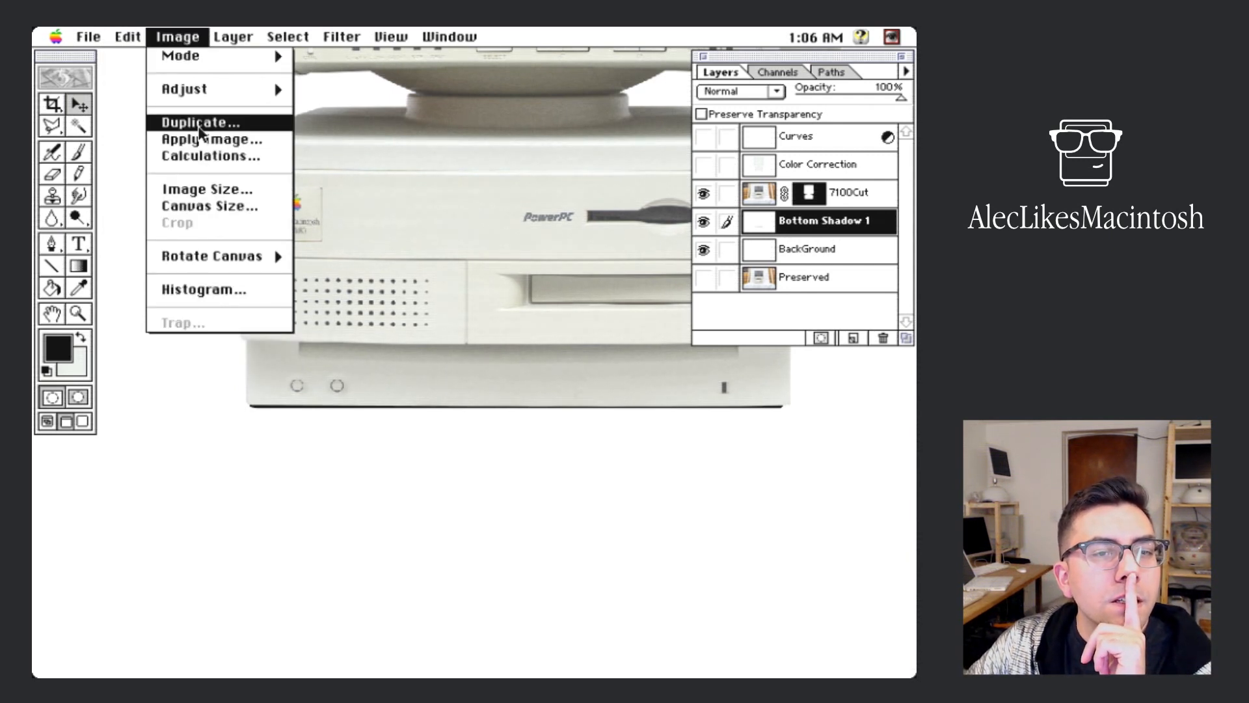
mouse_move(235, 36)
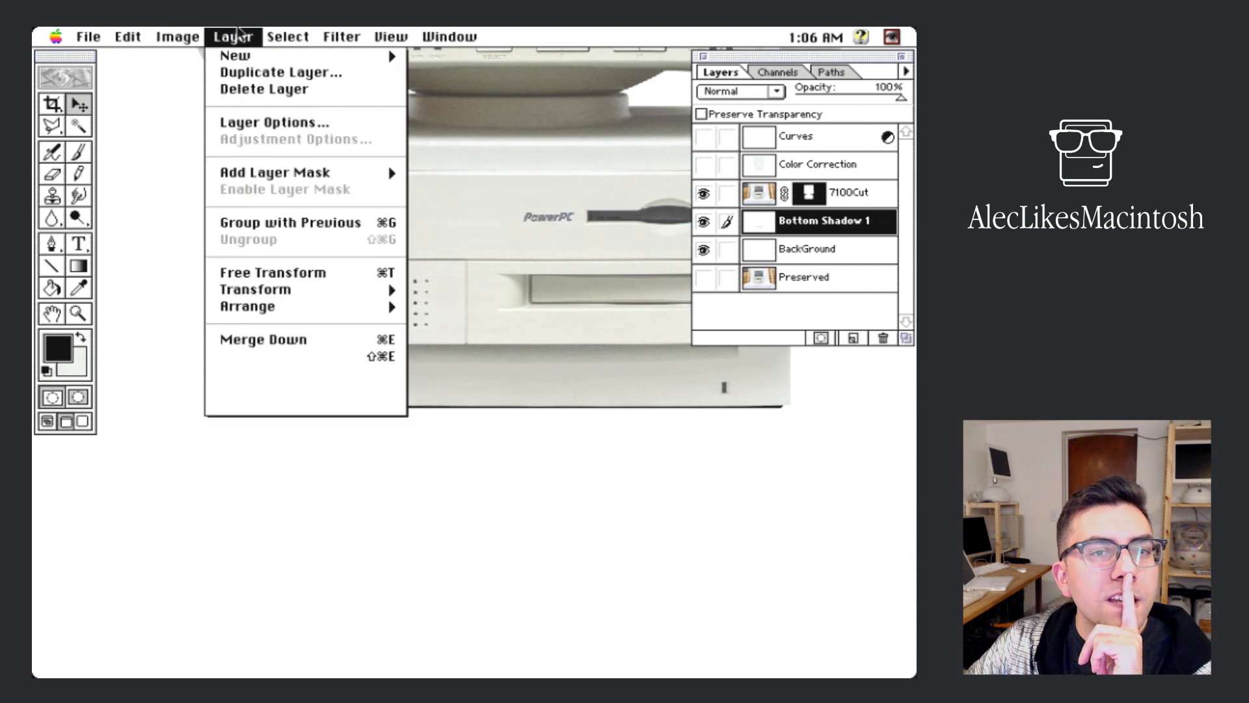
mouse_move(300, 289)
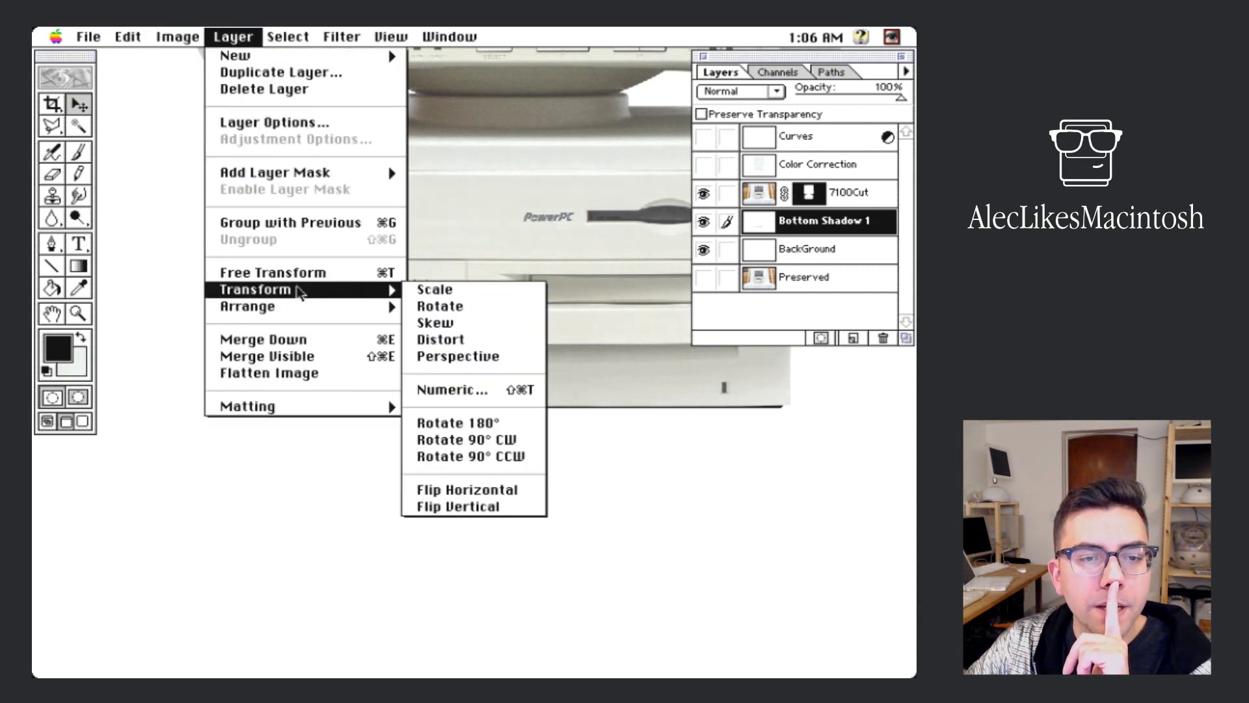
left_click(500, 332)
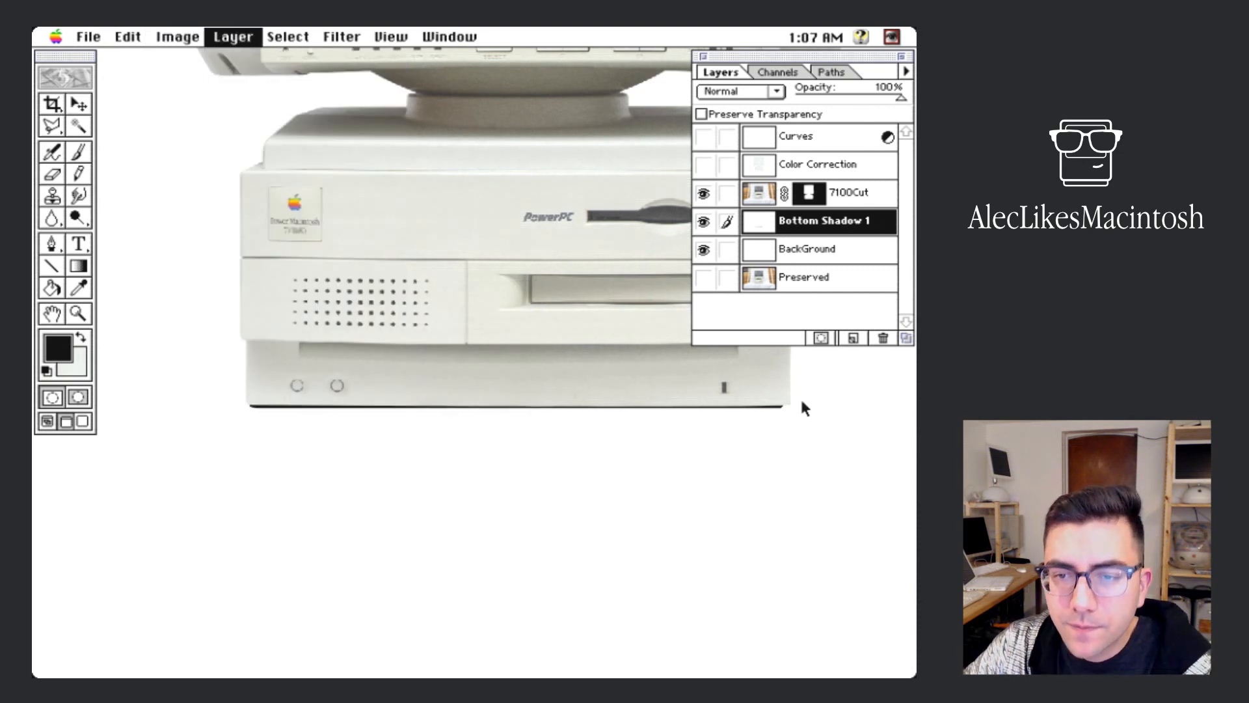
left_click_drag(784, 400, 422, 420)
key("super+plus")
key("super+plus")
key("super+plus")
left_click_drag(810, 426, 422, 421)
left_click_drag(619, 481, 619, 478)
key("Return")
key("super+minus")
key("super+minus")
key("super+minus")
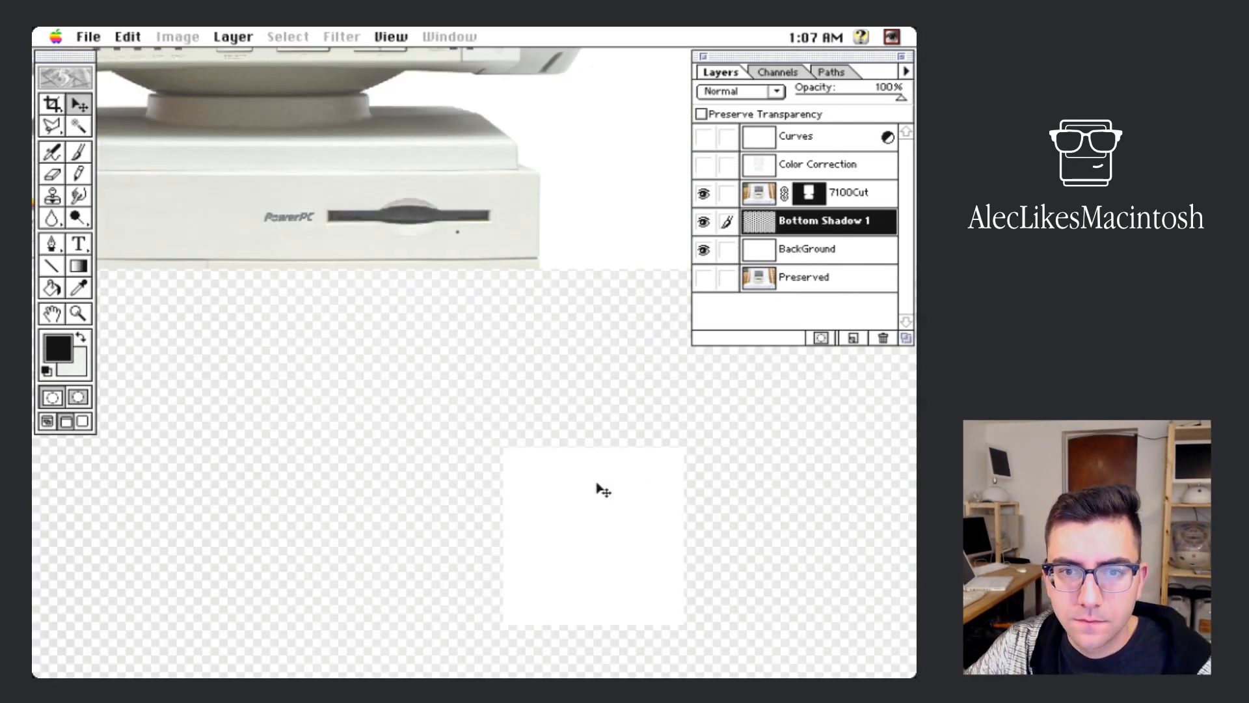
left_click_drag(312, 444, 588, 471)
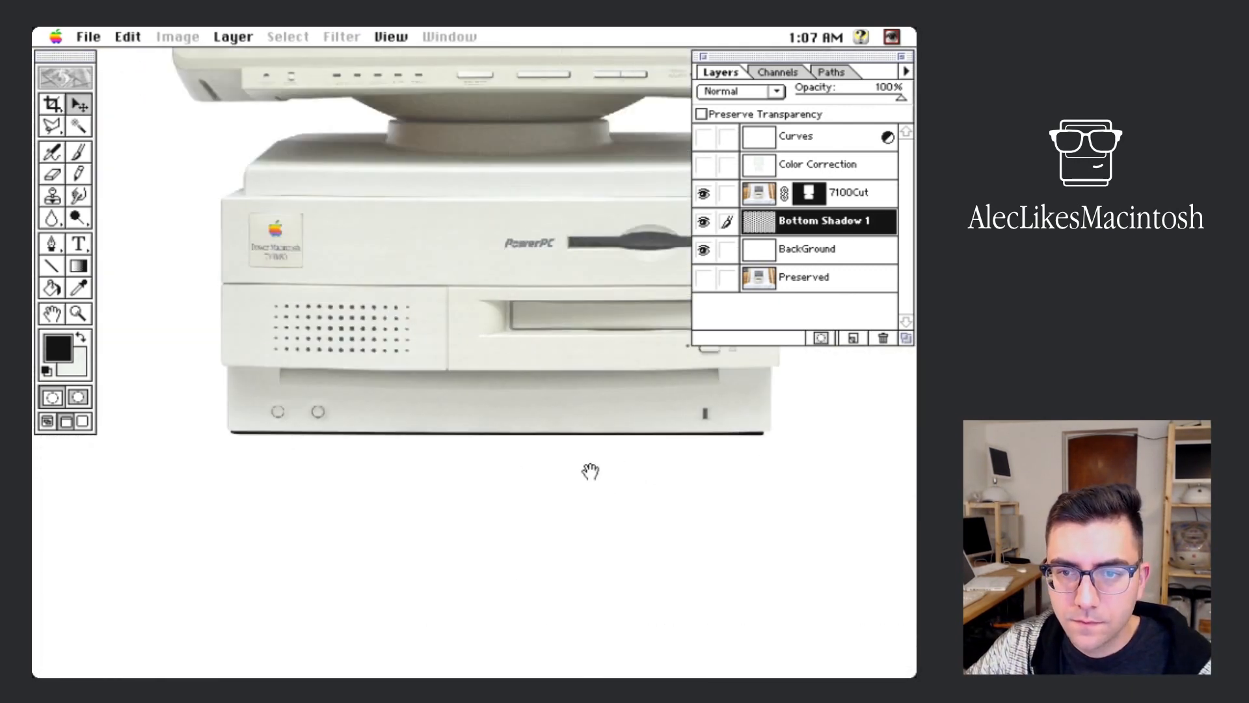
left_click(342, 37)
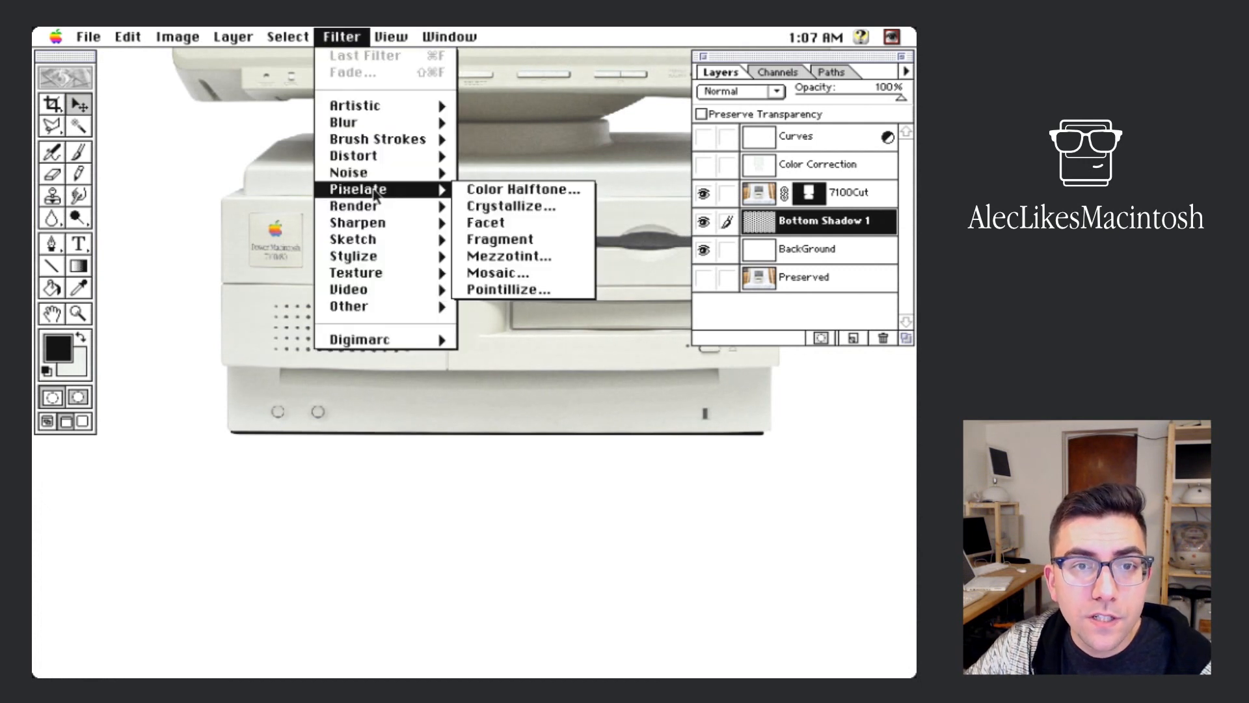
mouse_move(382, 126)
left_click(520, 156)
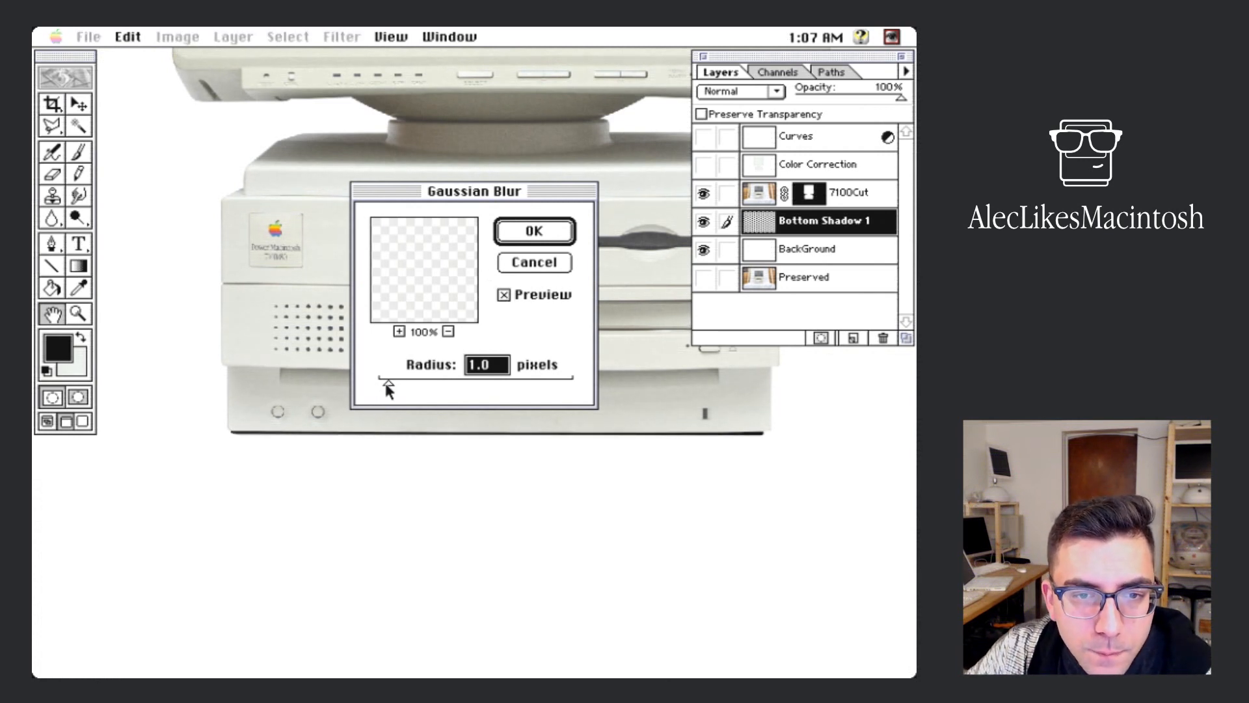
left_click_drag(388, 382, 393, 382)
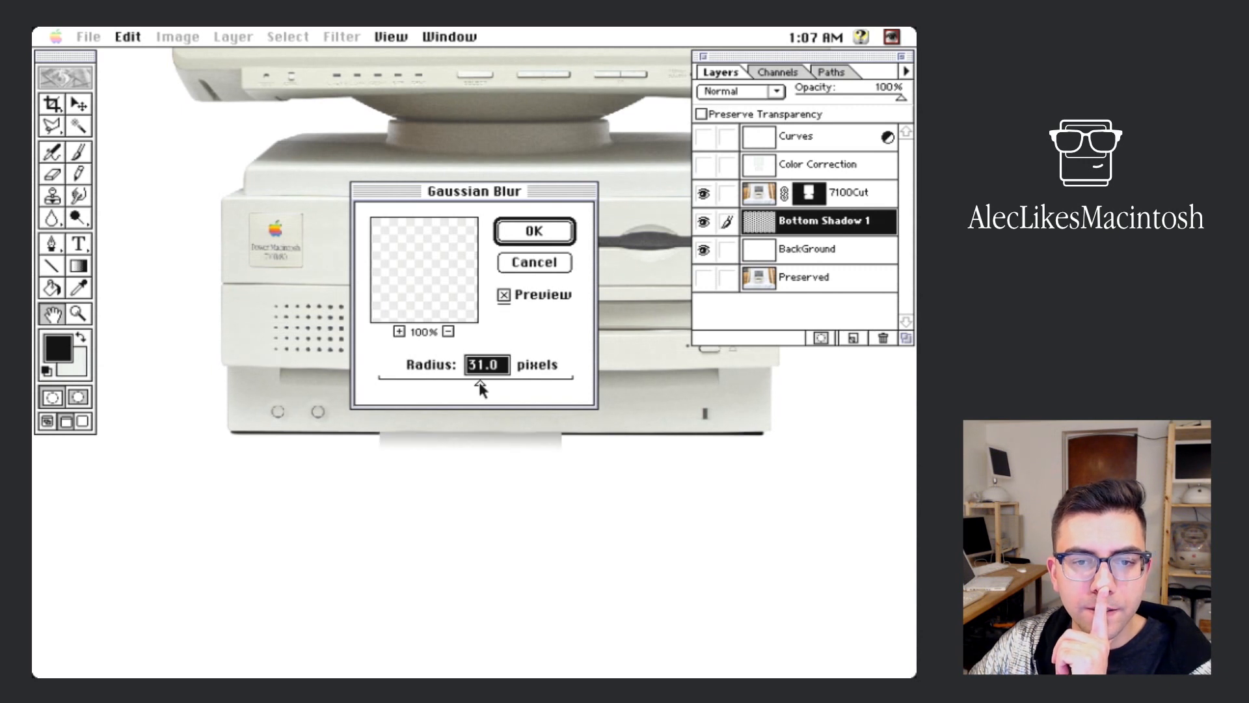
left_click_drag(479, 382, 428, 384)
left_click_drag(448, 286, 458, 275)
left_click(449, 332)
left_click(448, 332)
left_click(449, 332)
left_click(399, 332)
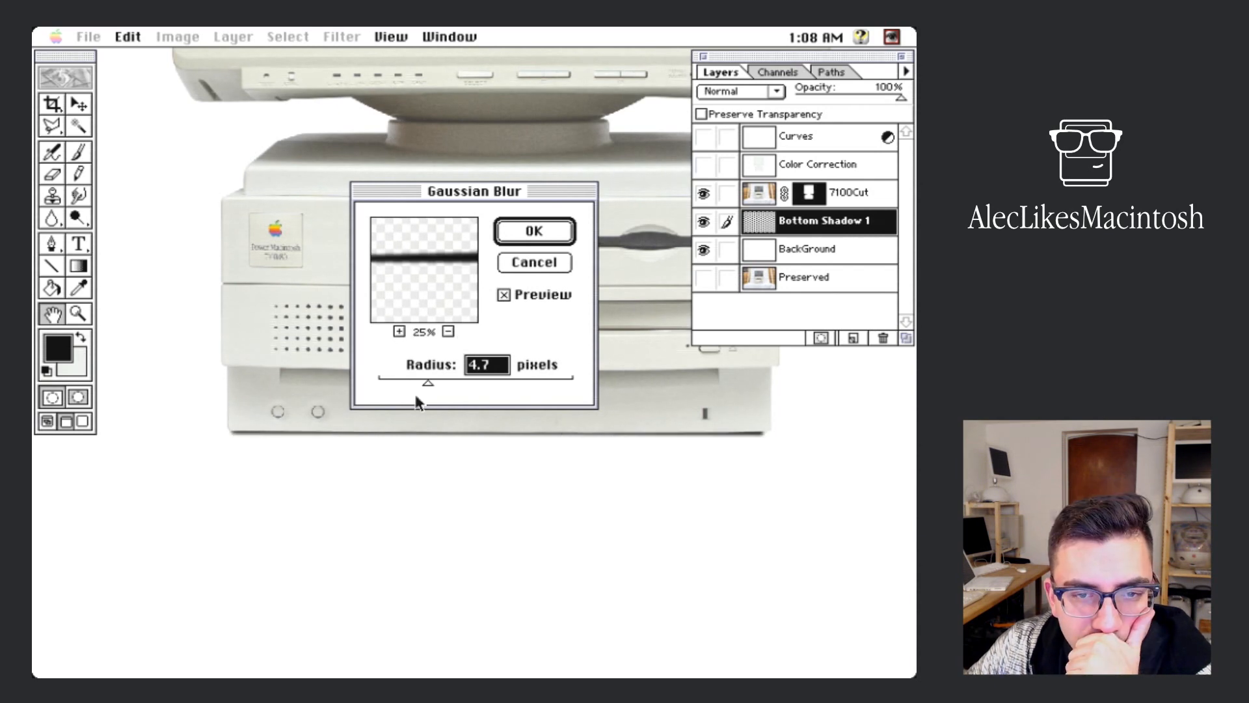
left_click(535, 262)
Step: Duplicate the Bottom Shadow 1 layer with the original hidden, and apply a slight Gaussian Blur to the copy
left_click_drag(845, 225, 853, 337)
left_click(704, 249)
left_click_drag(354, 37, 492, 160)
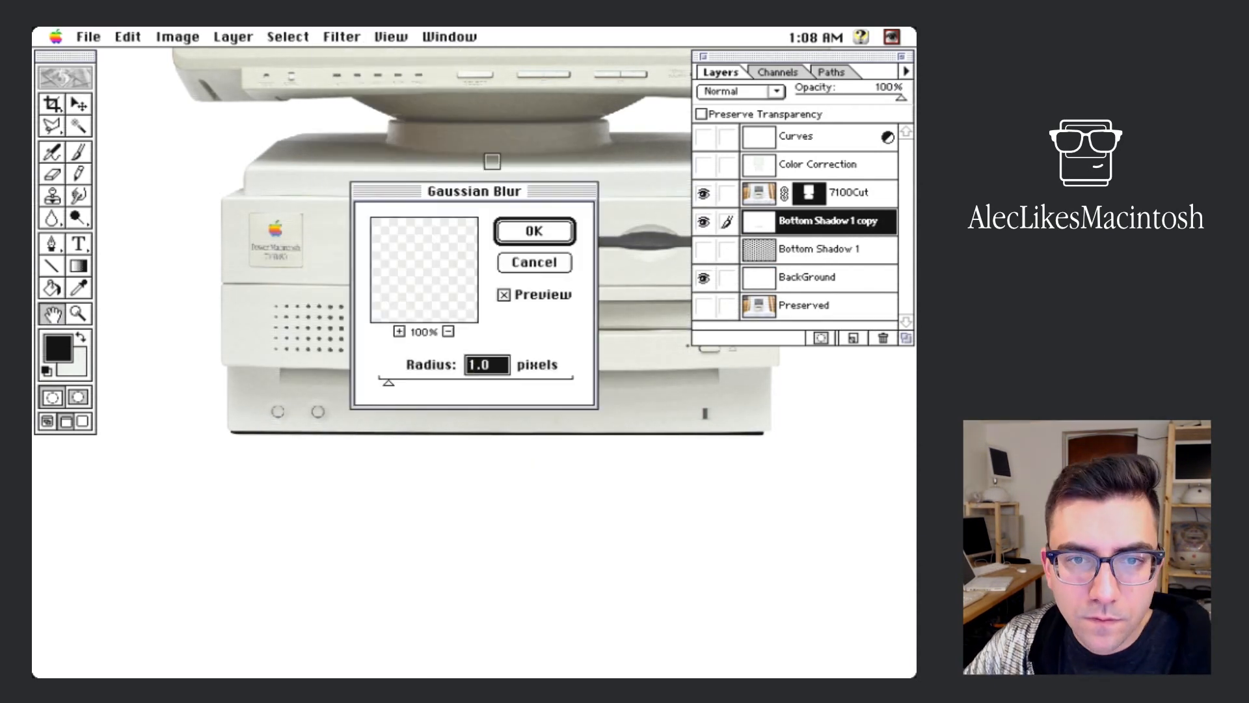
left_click_drag(388, 383, 404, 385)
key("Return")
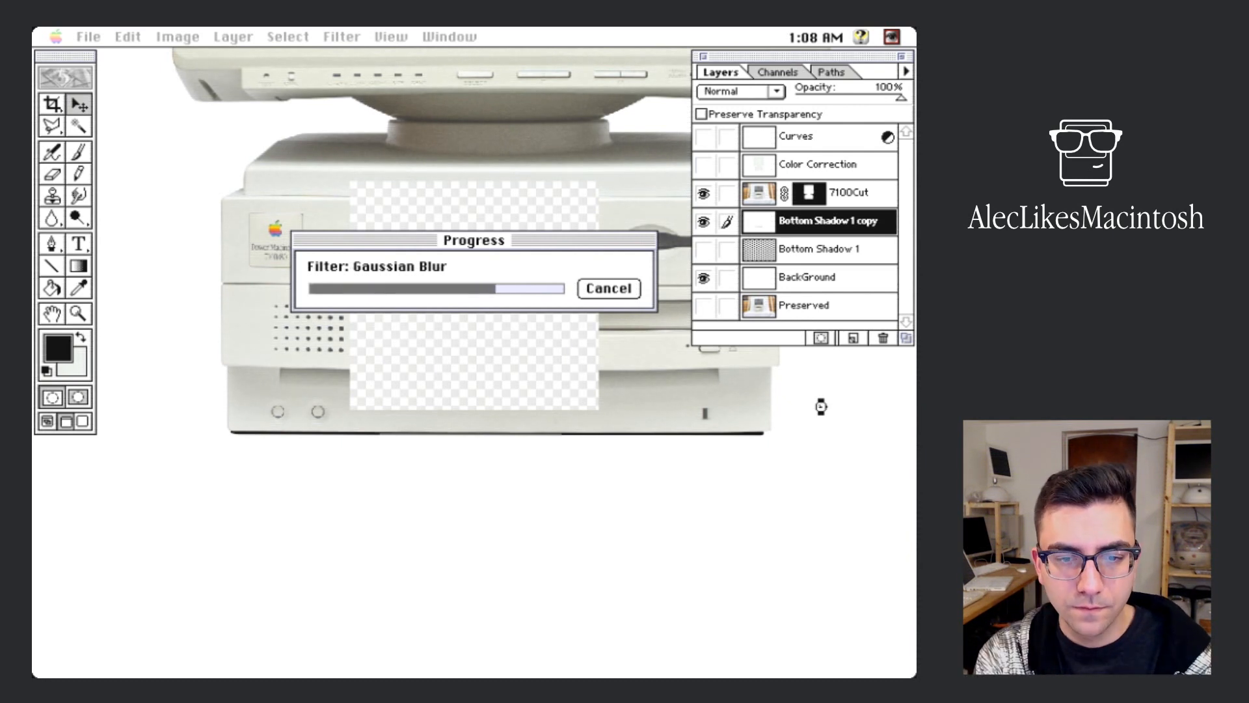
Step: Show the original Bottom Shadow 1 layer, soften it with a much stronger Gaussian Blur and set its opacity to 84%
left_click(817, 249)
left_click(703, 249)
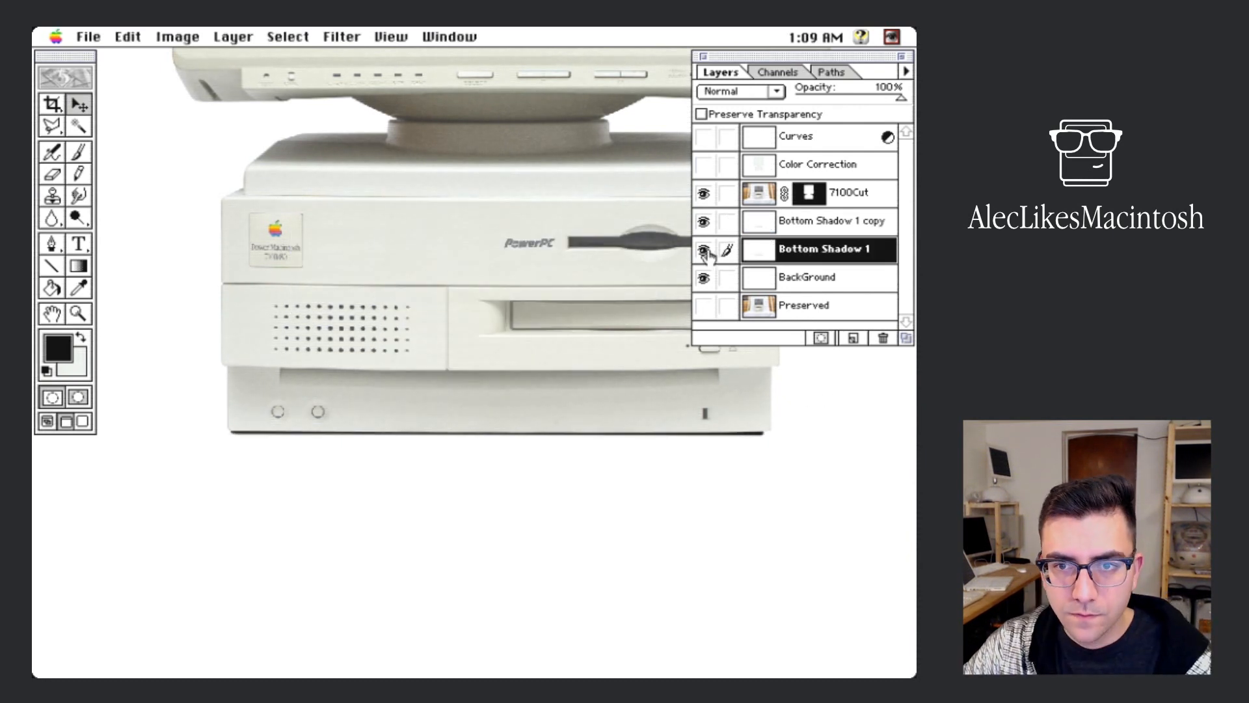
left_click_drag(341, 36, 524, 157)
left_click_drag(404, 384, 473, 387)
key("Return")
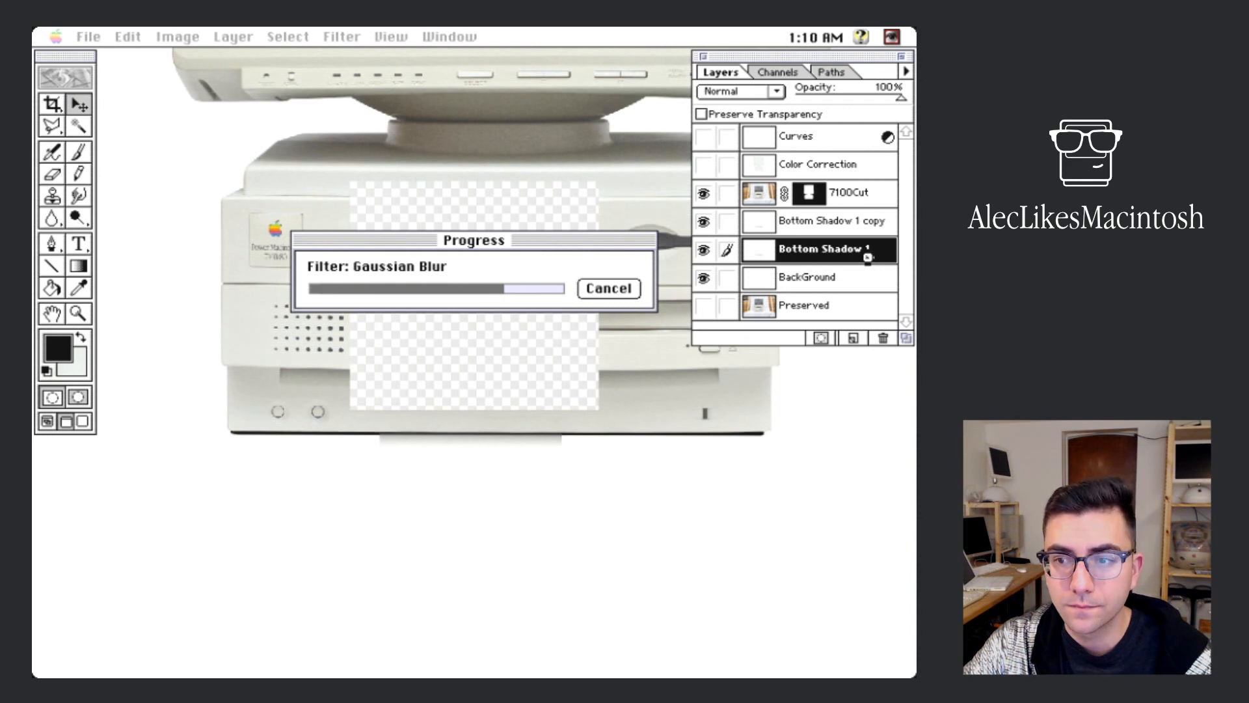
left_click_drag(902, 97, 884, 99)
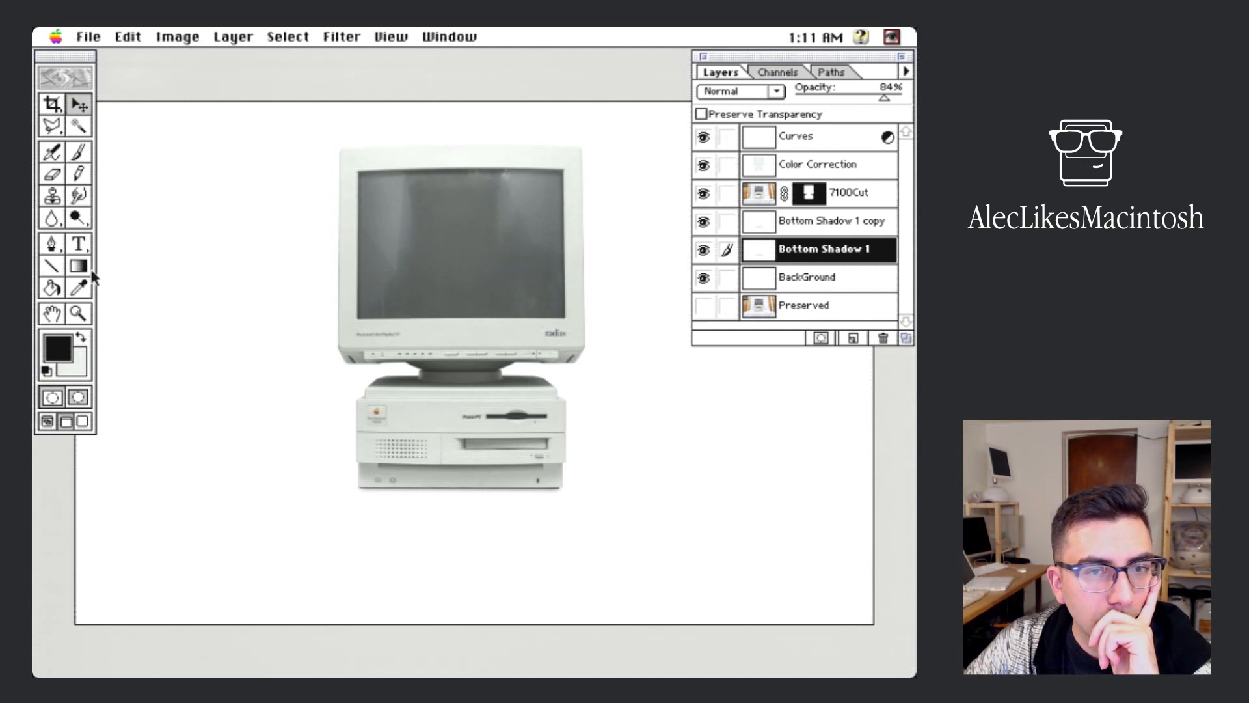
Step: Add a new layer directly above Bottom Shadow 1 and show the Gradient tool's options clear of the layer list
left_click(855, 340)
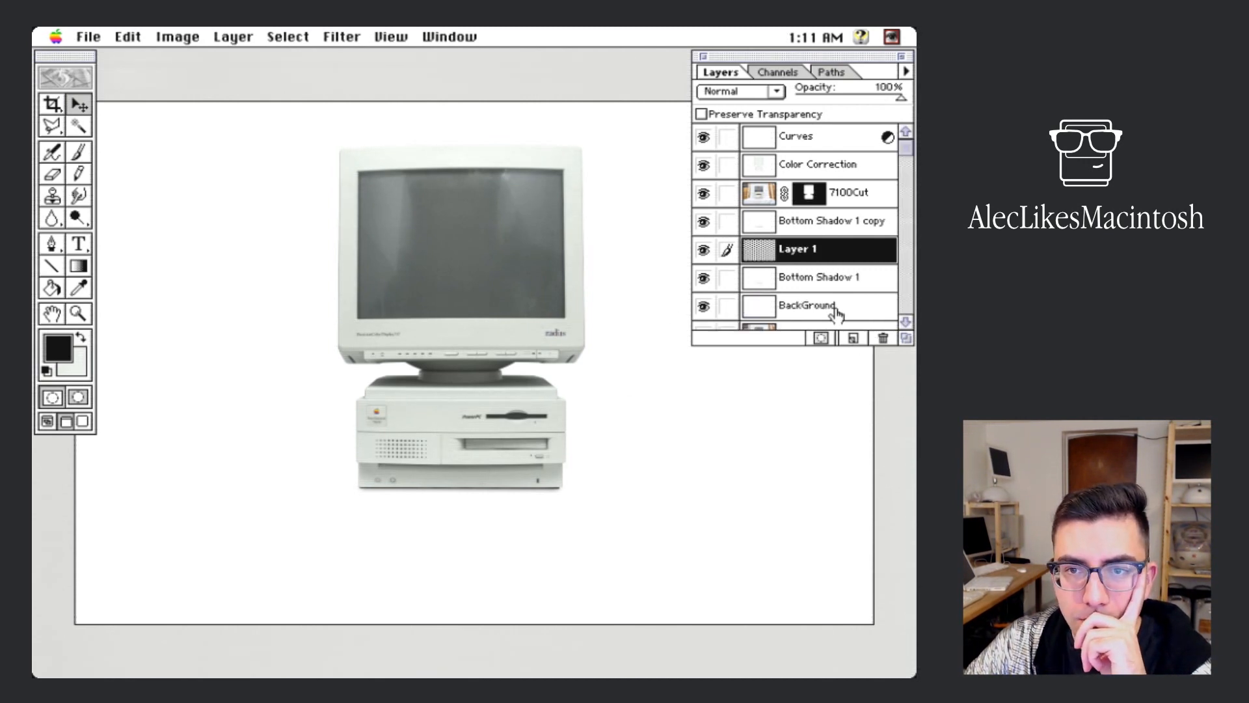
left_click(79, 266)
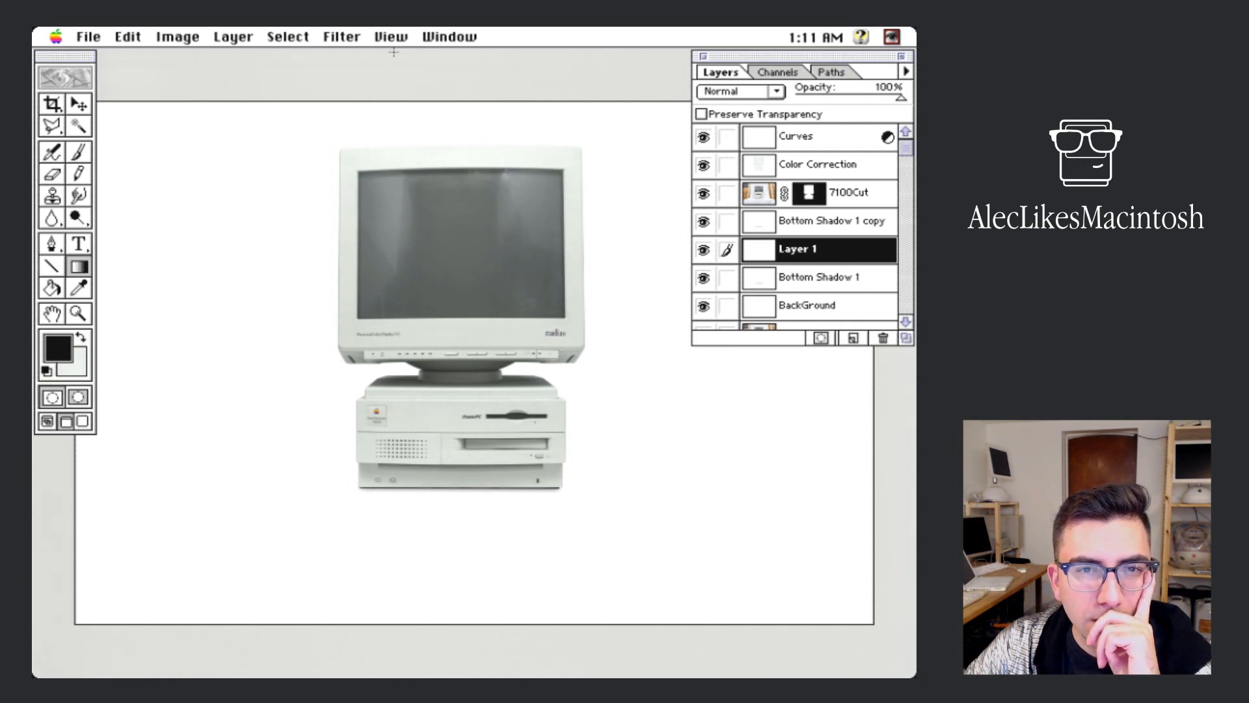
left_click(449, 37)
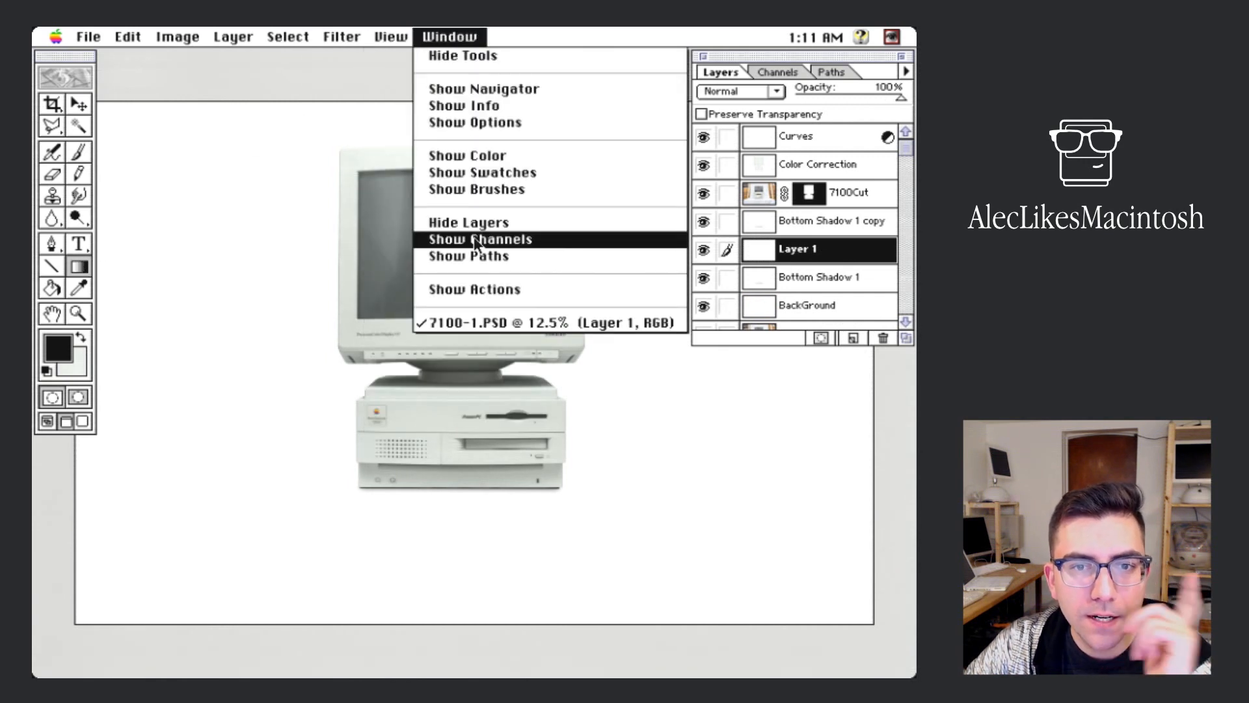
left_click(485, 106)
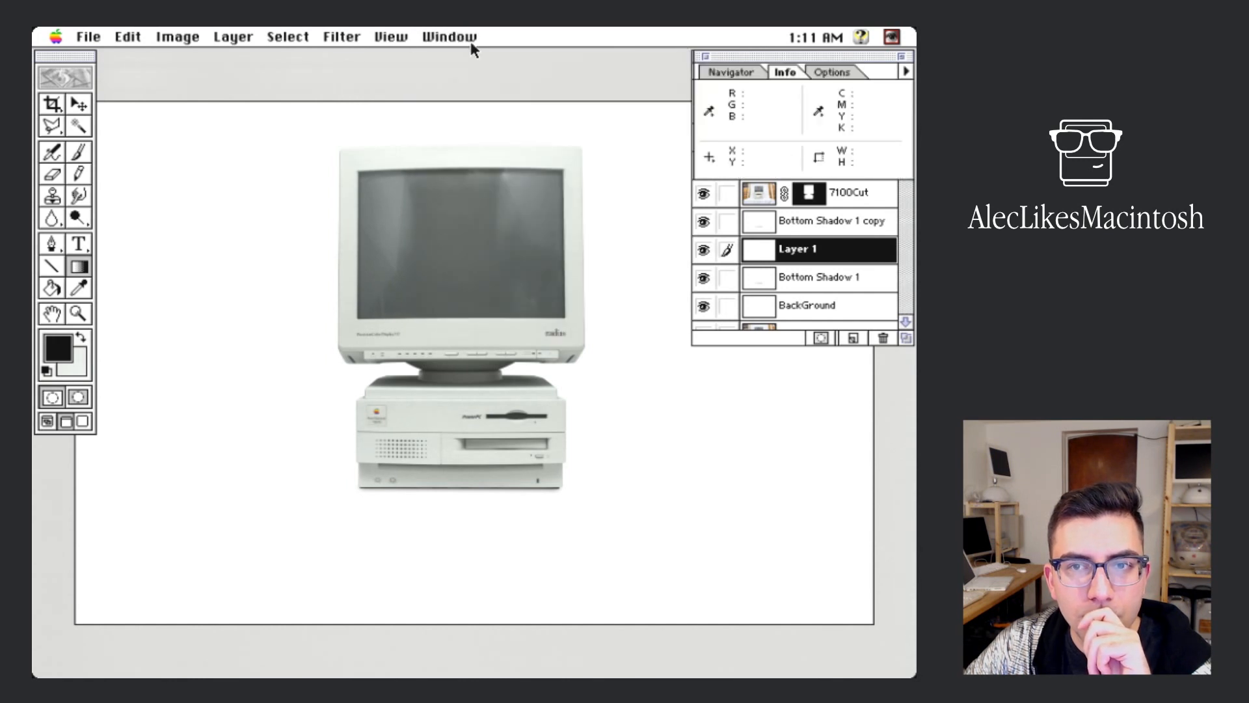
left_click(831, 72)
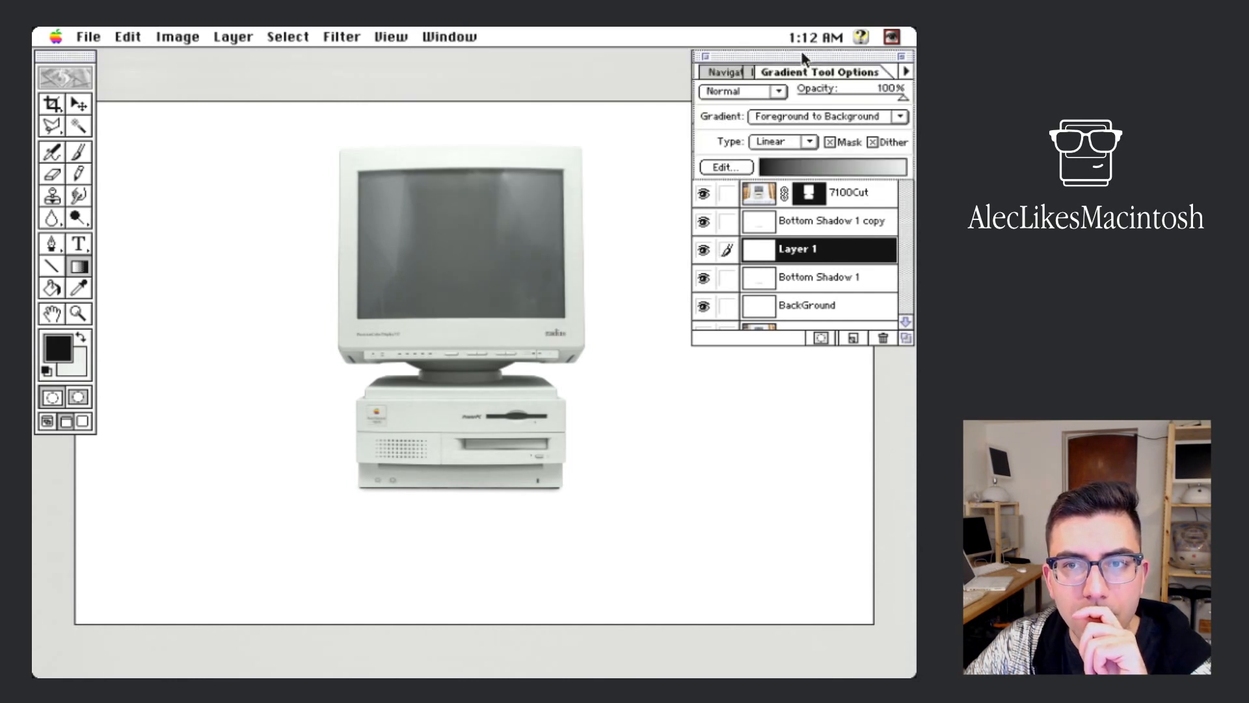
left_click_drag(802, 51, 220, 65)
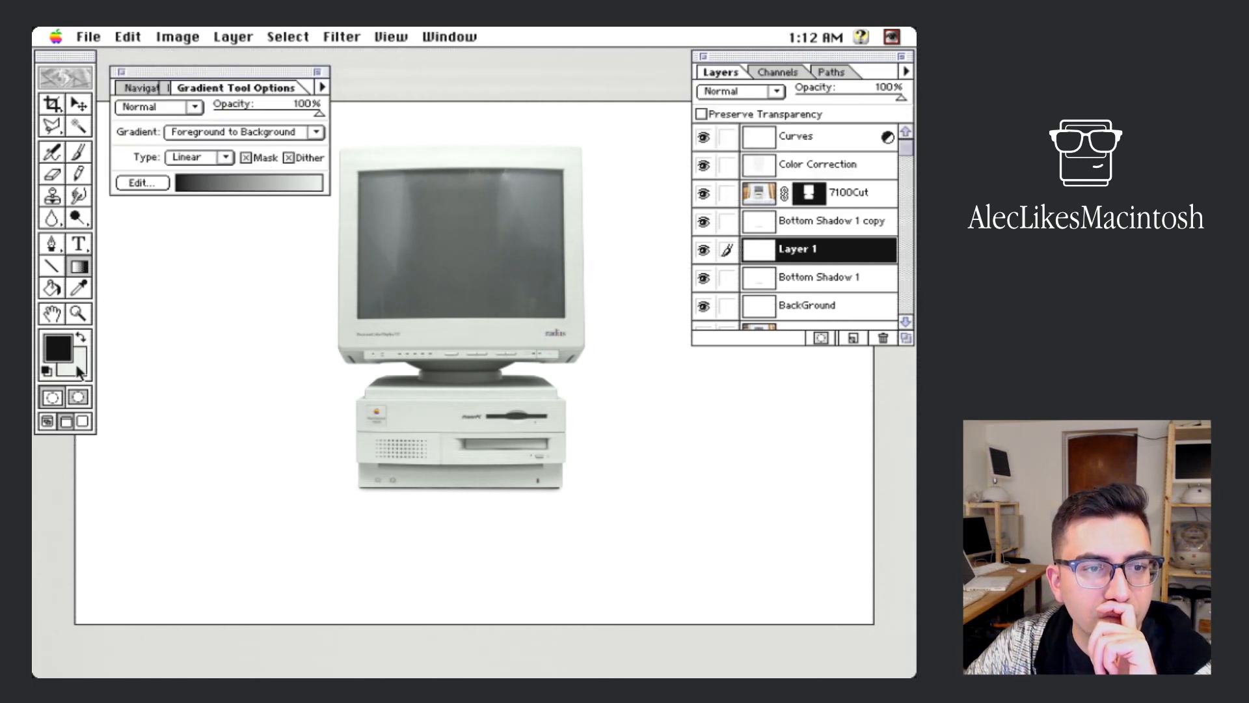
Step: Change the light swatch color to pure white (RGB 255, 255, 255), with near-black as foreground and white as background
left_click(81, 338)
left_click(57, 345)
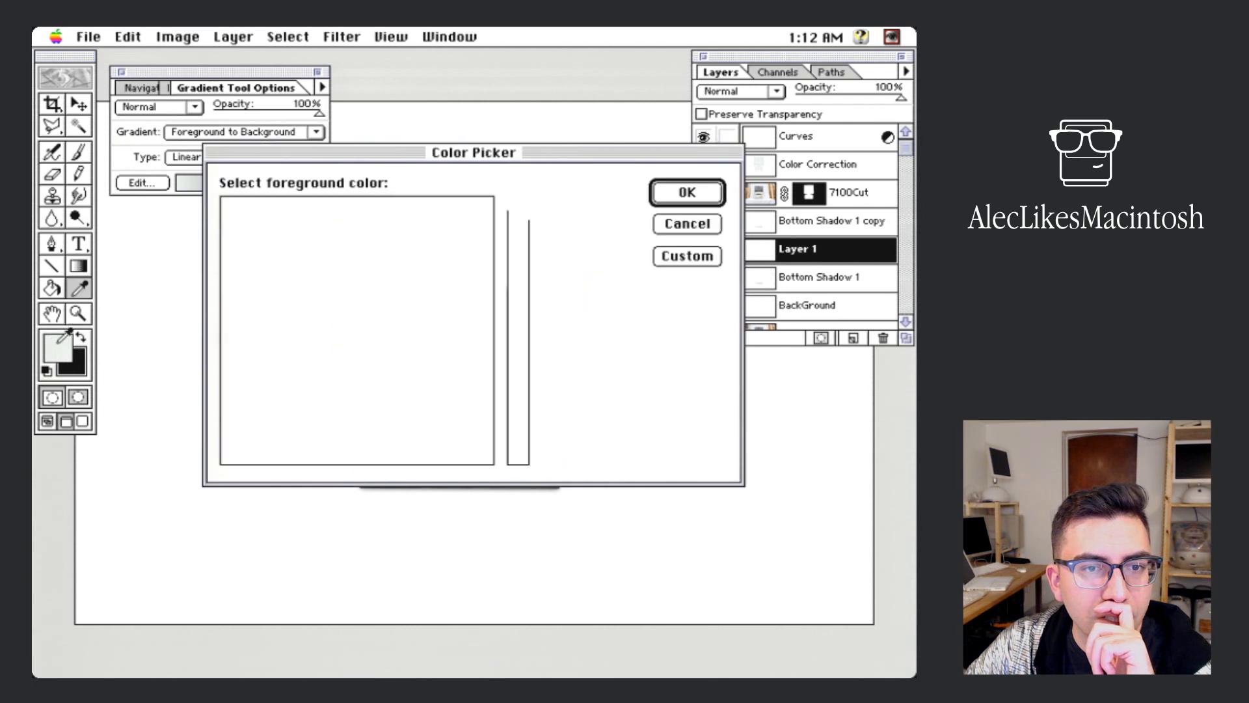
left_click_drag(245, 209, 195, 186)
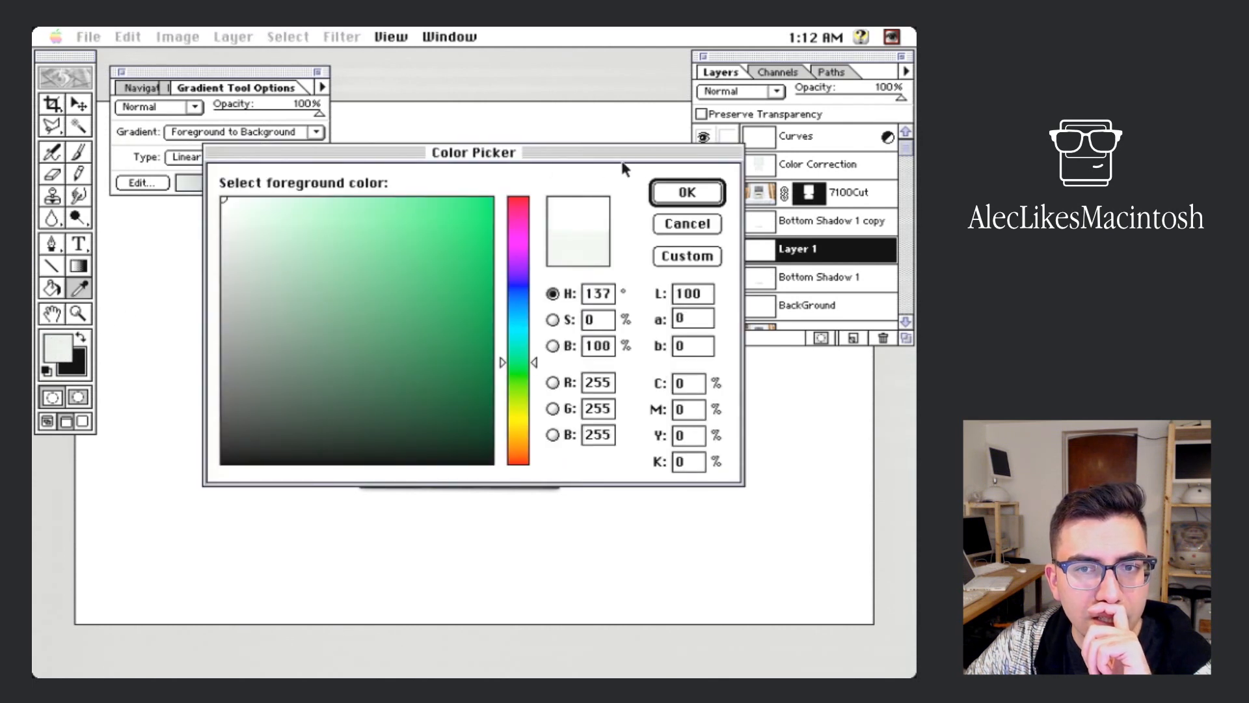
left_click(670, 189)
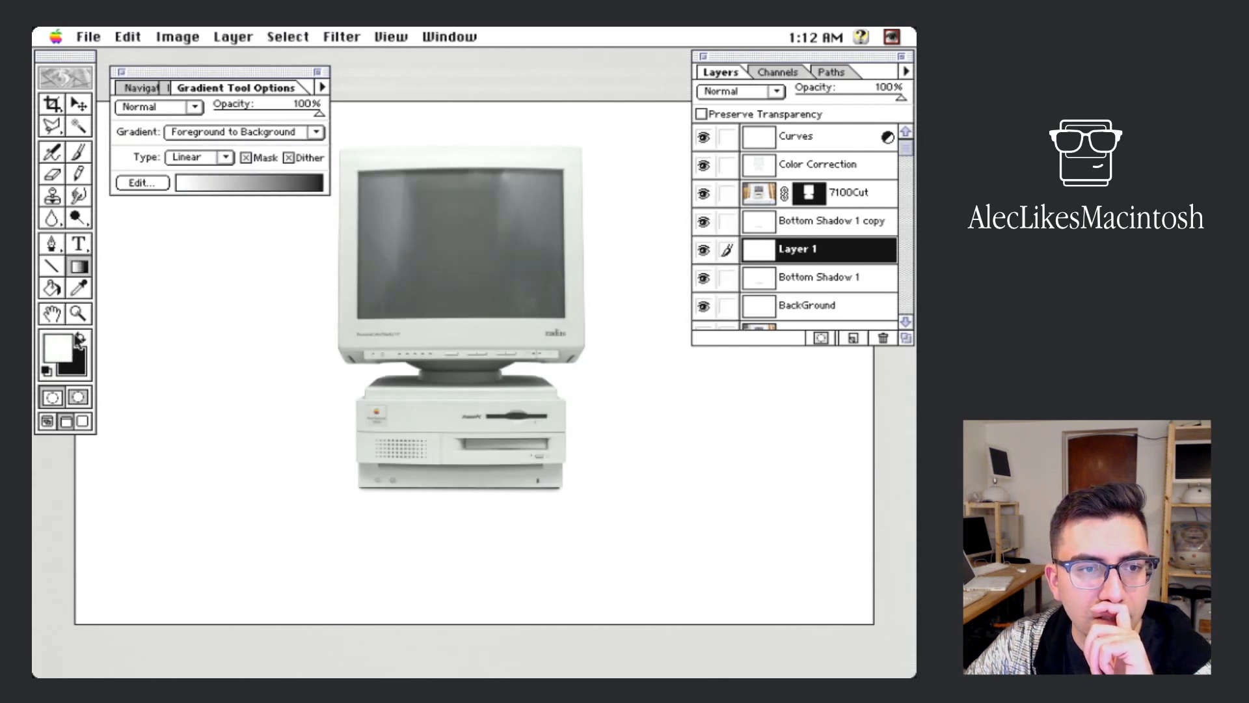
left_click(79, 339)
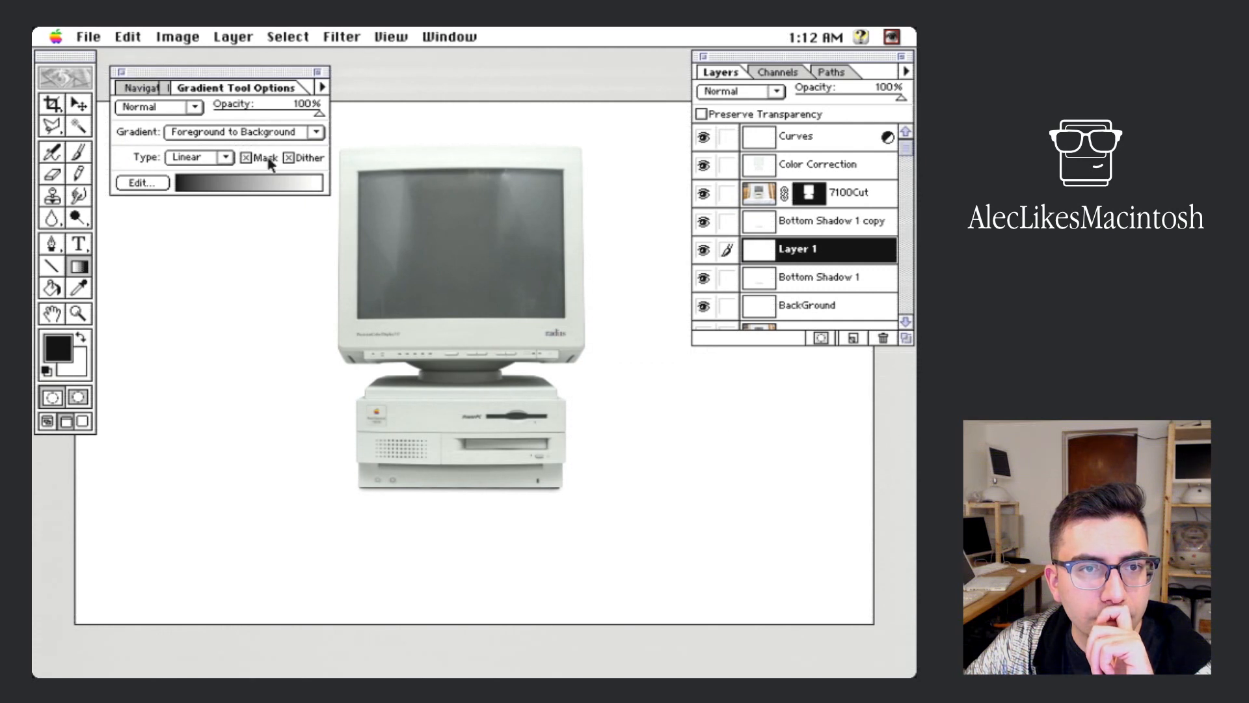
Step: Draw a Radial, Foreground to Transparent gradient on Layer 1, centered on the monitor's stand and reaching up into the screen
left_click(252, 132)
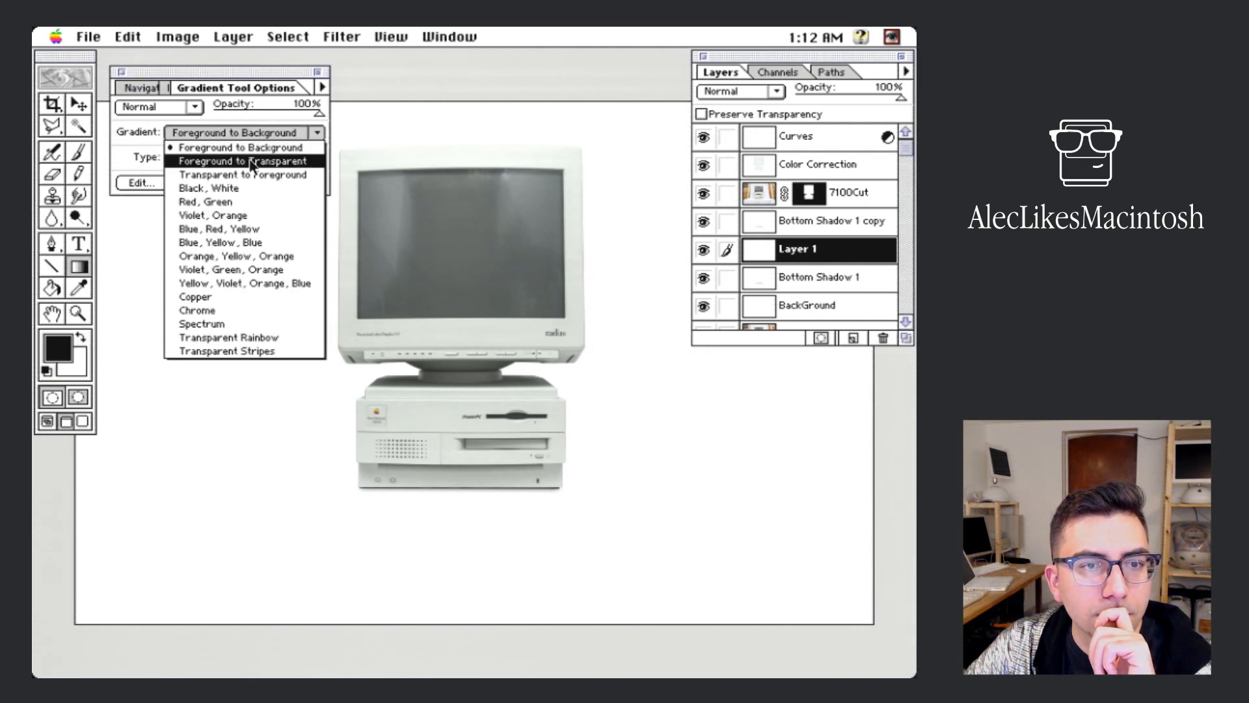
left_click(251, 160)
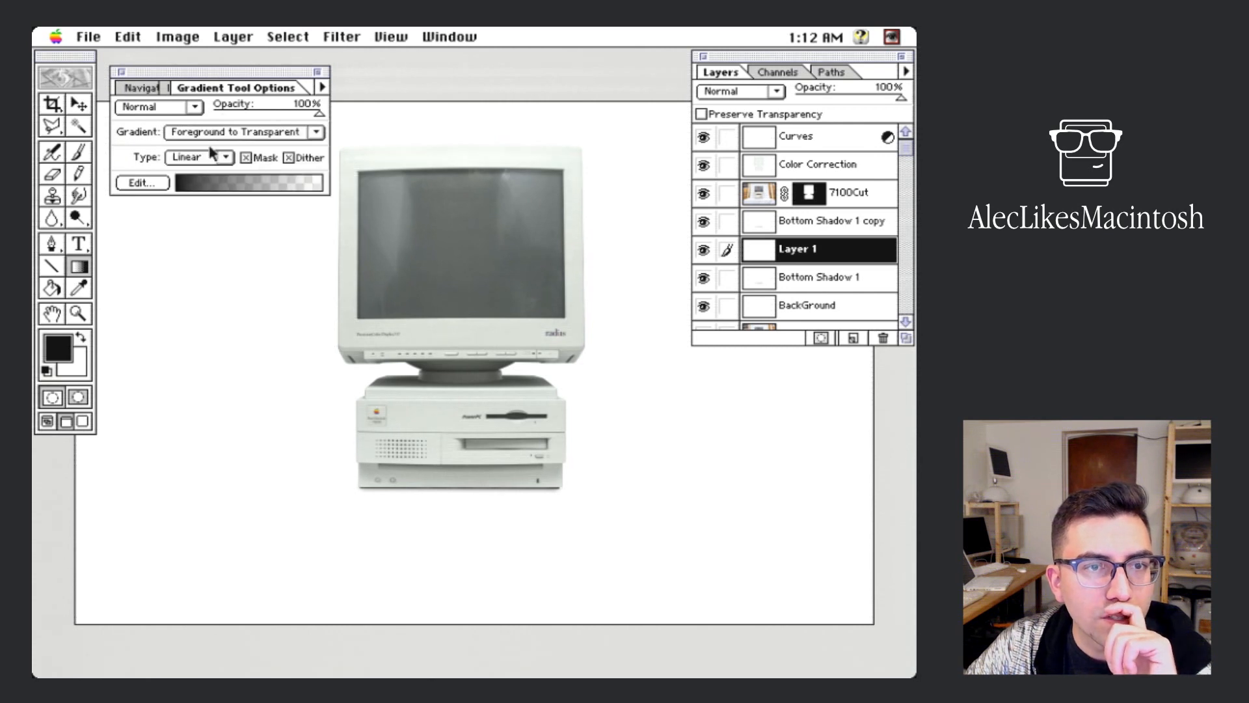
left_click(190, 159)
left_click(193, 186)
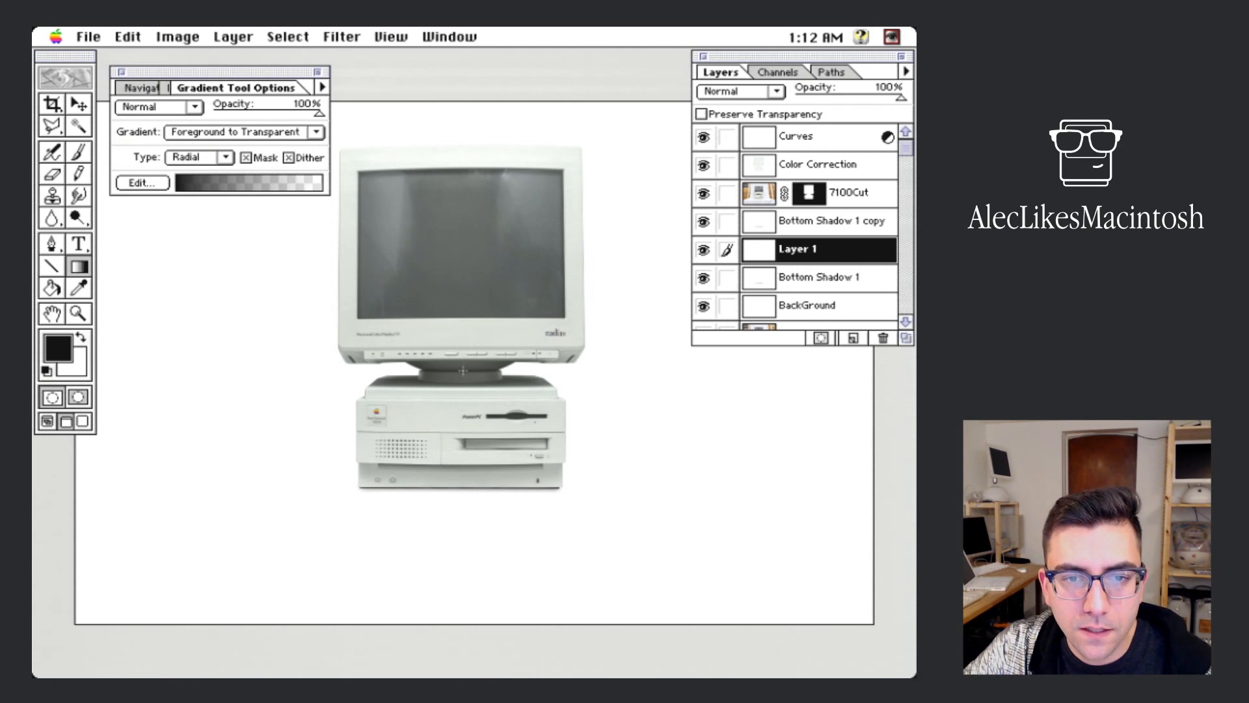
left_click_drag(463, 370, 501, 247)
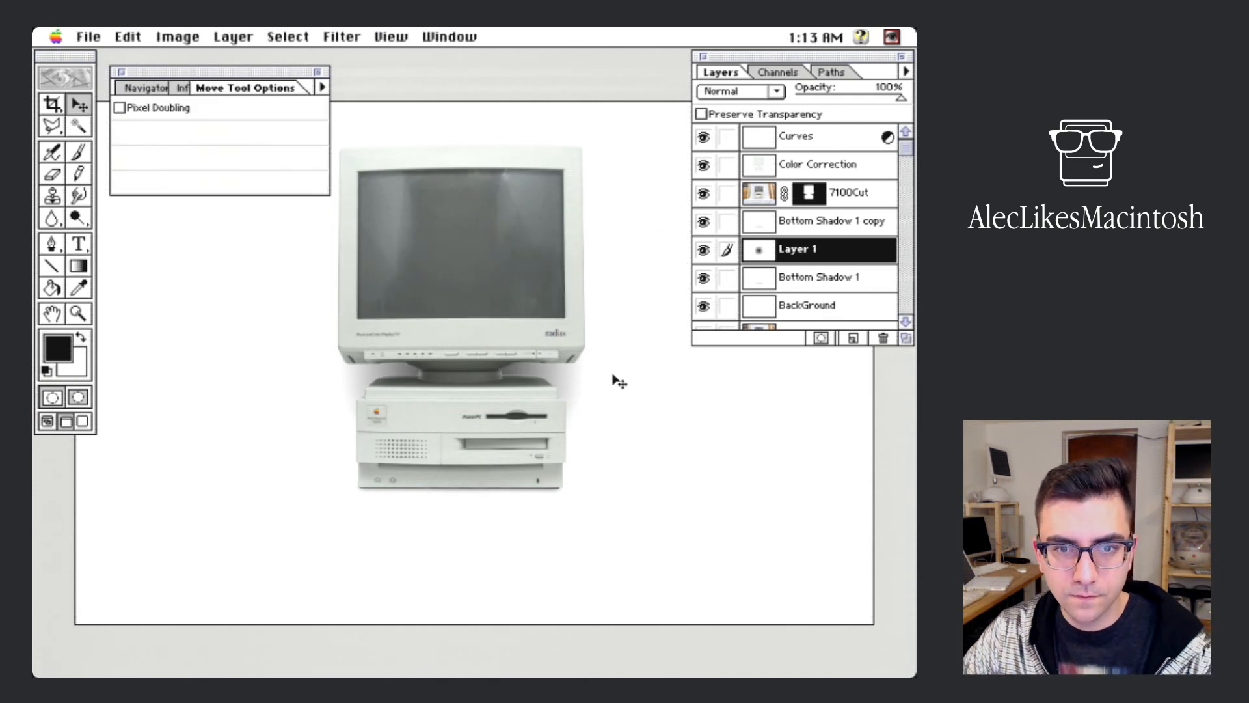
Step: Free-transform the radial gradient into a wide, flat perspective shape with a narrower top edge, and lower Layer 1's opacity to 45%
left_click(233, 37)
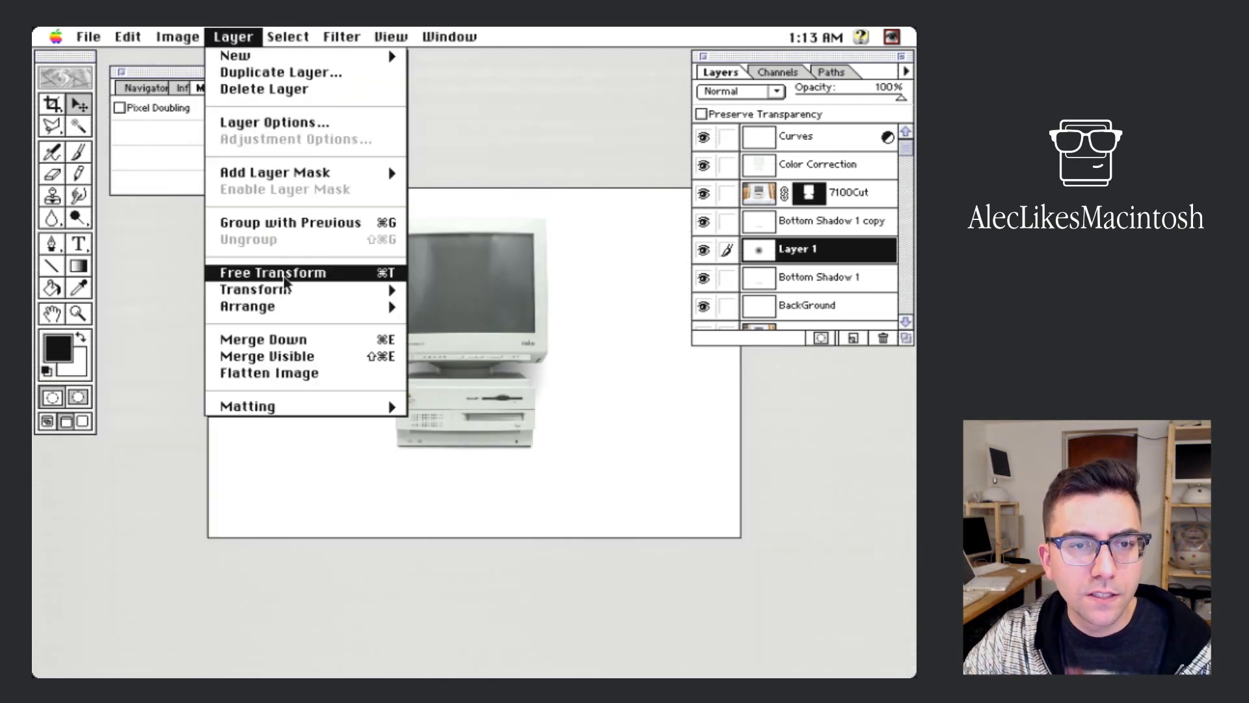
left_click(278, 271)
left_click_drag(637, 367, 622, 410)
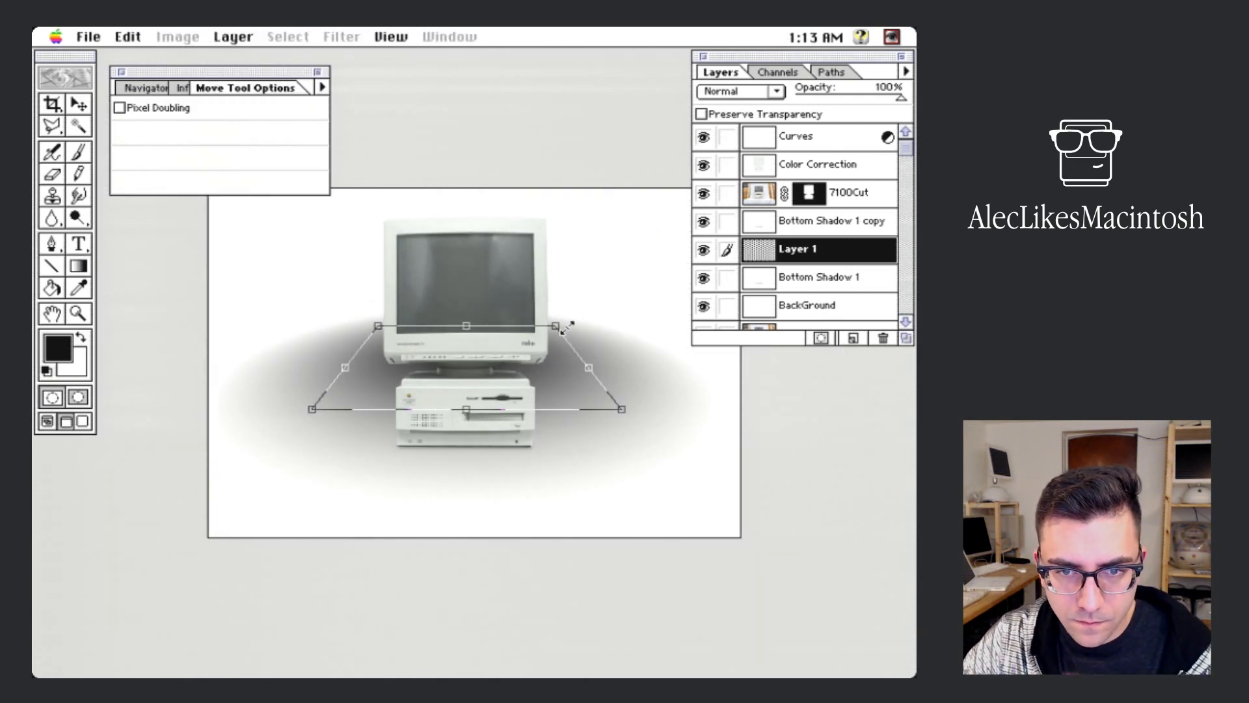
left_click_drag(552, 326, 533, 325)
left_click_drag(622, 409, 555, 389)
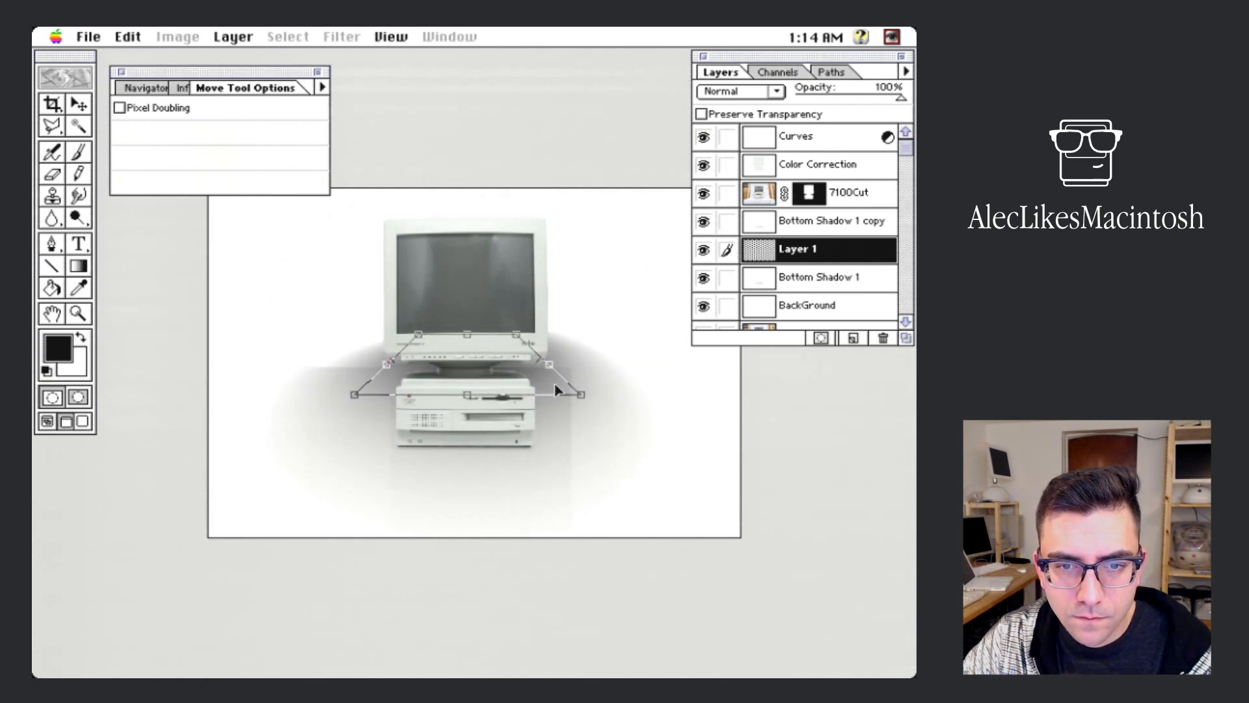
key("Return")
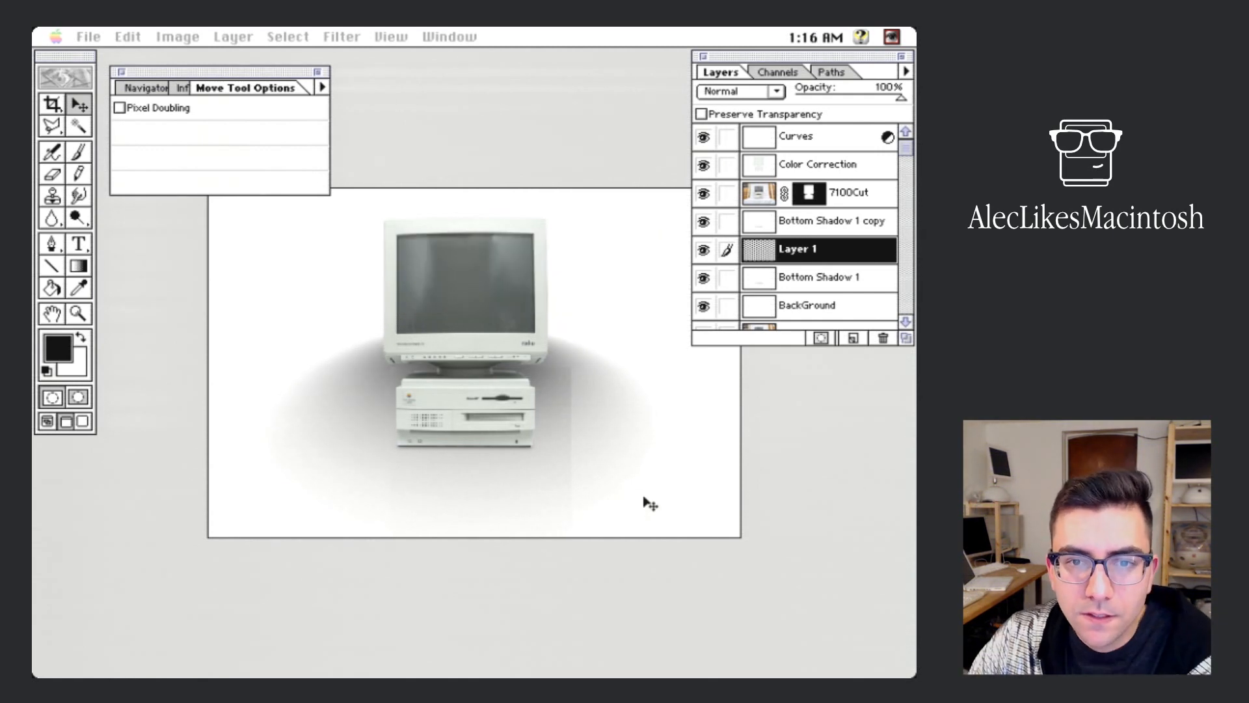
left_click_drag(901, 98, 843, 102)
Step: Apply a Motion Blur to Layer 1 with angle 0 and distance 999 pixels, and reduce the layer's opacity to 29%
left_click(391, 36)
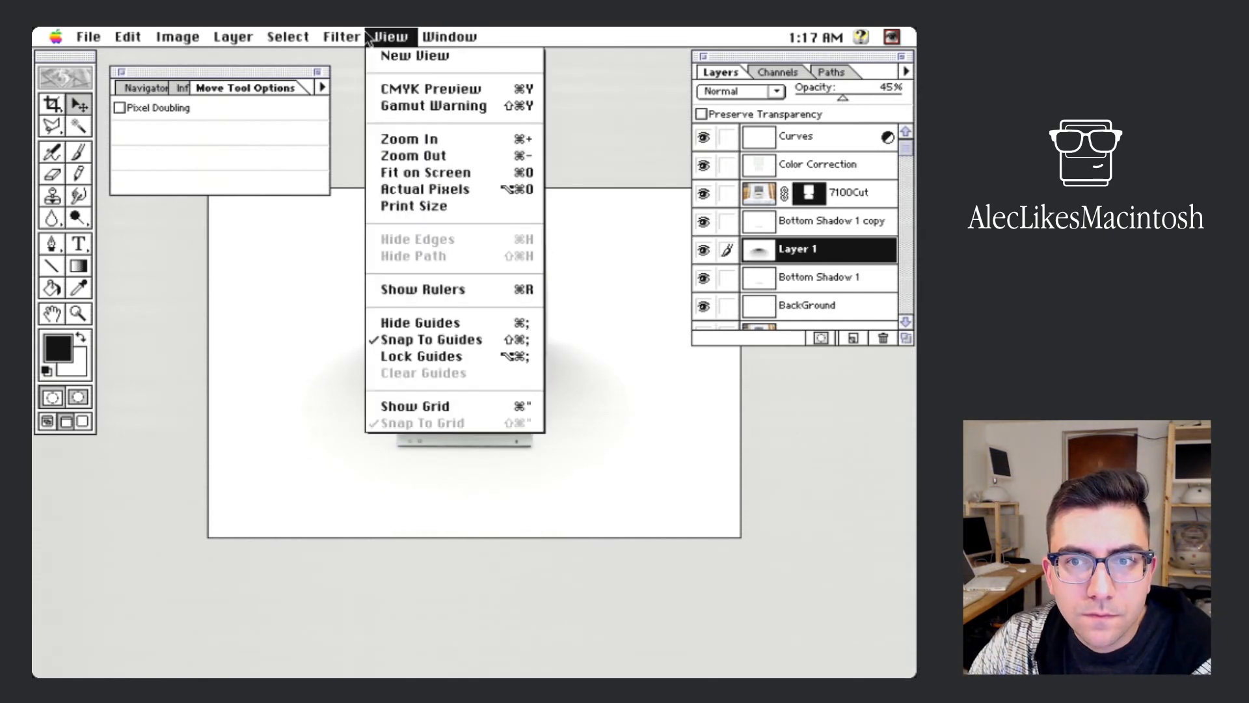
mouse_move(332, 39)
mouse_move(416, 122)
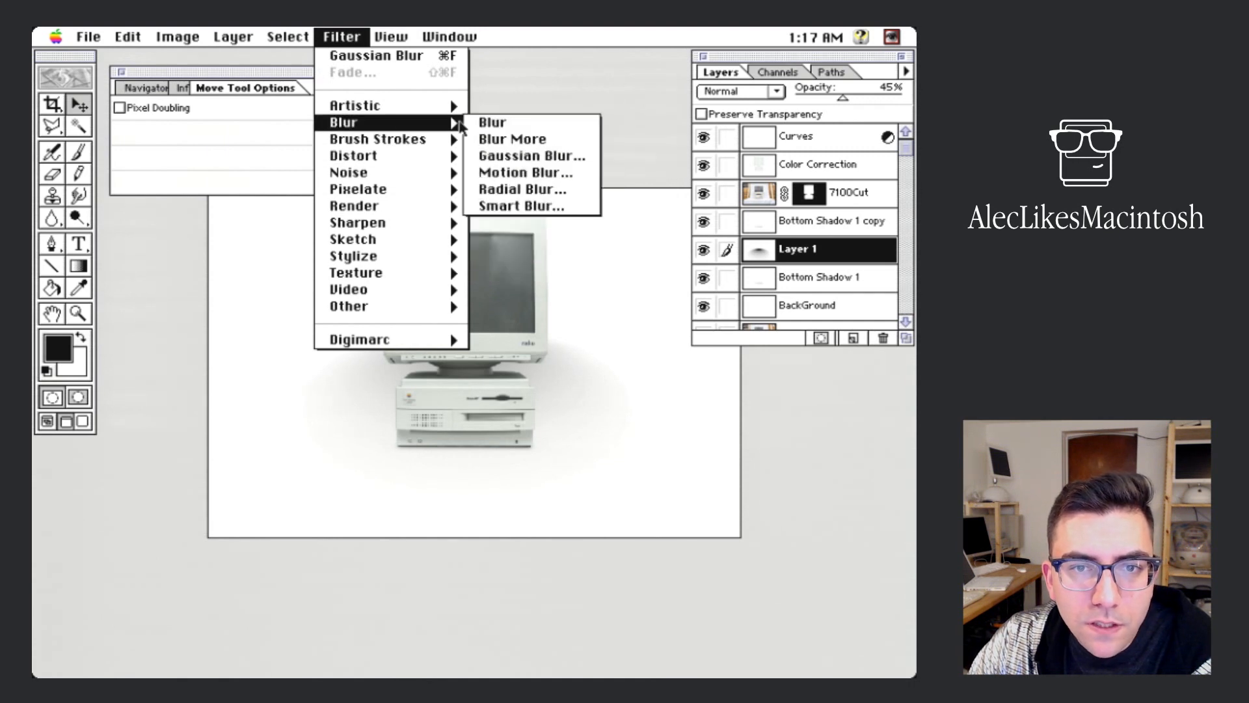
left_click(524, 173)
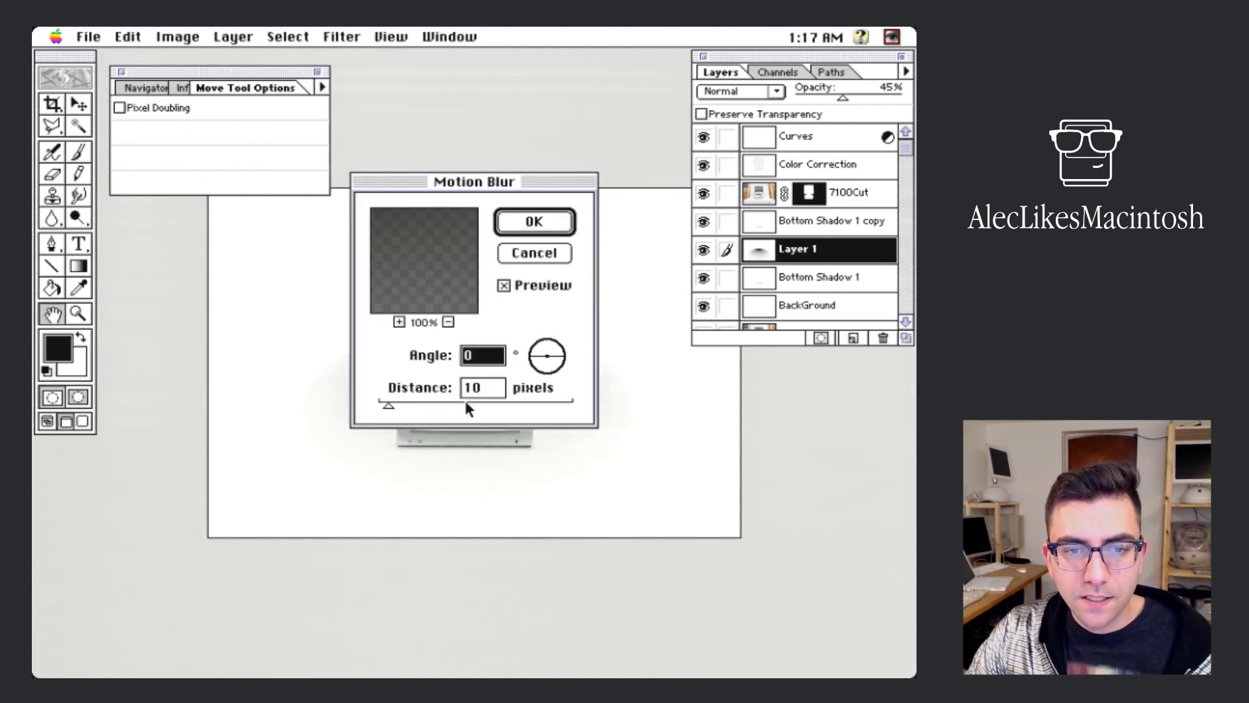
left_click(467, 404)
left_click_drag(507, 186, 561, 79)
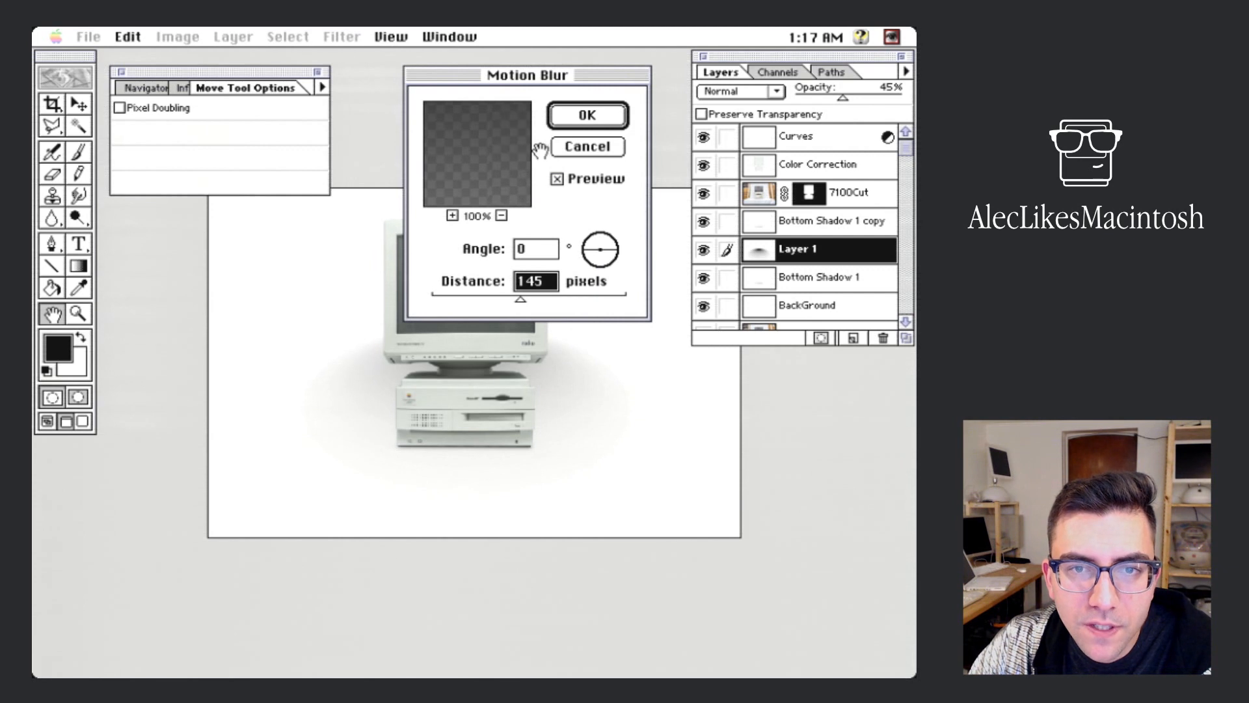
left_click(501, 215)
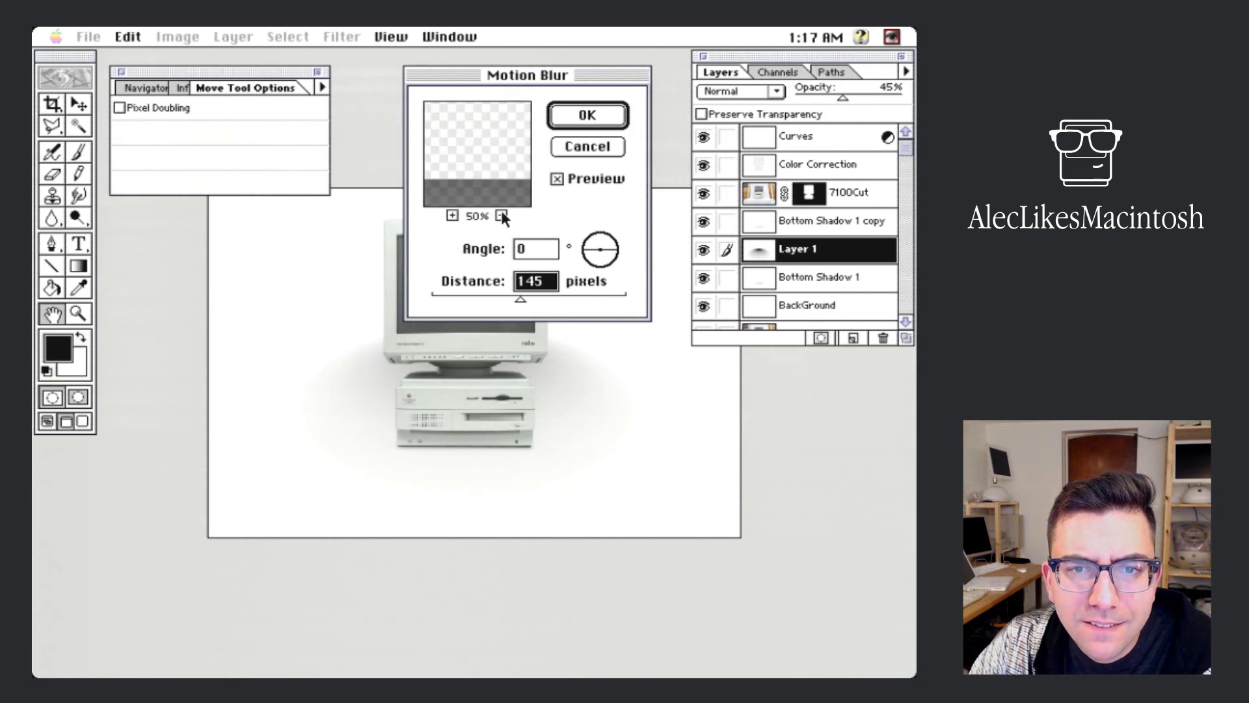
left_click(501, 215)
left_click(501, 216)
left_click(502, 216)
left_click(502, 216)
left_click(502, 215)
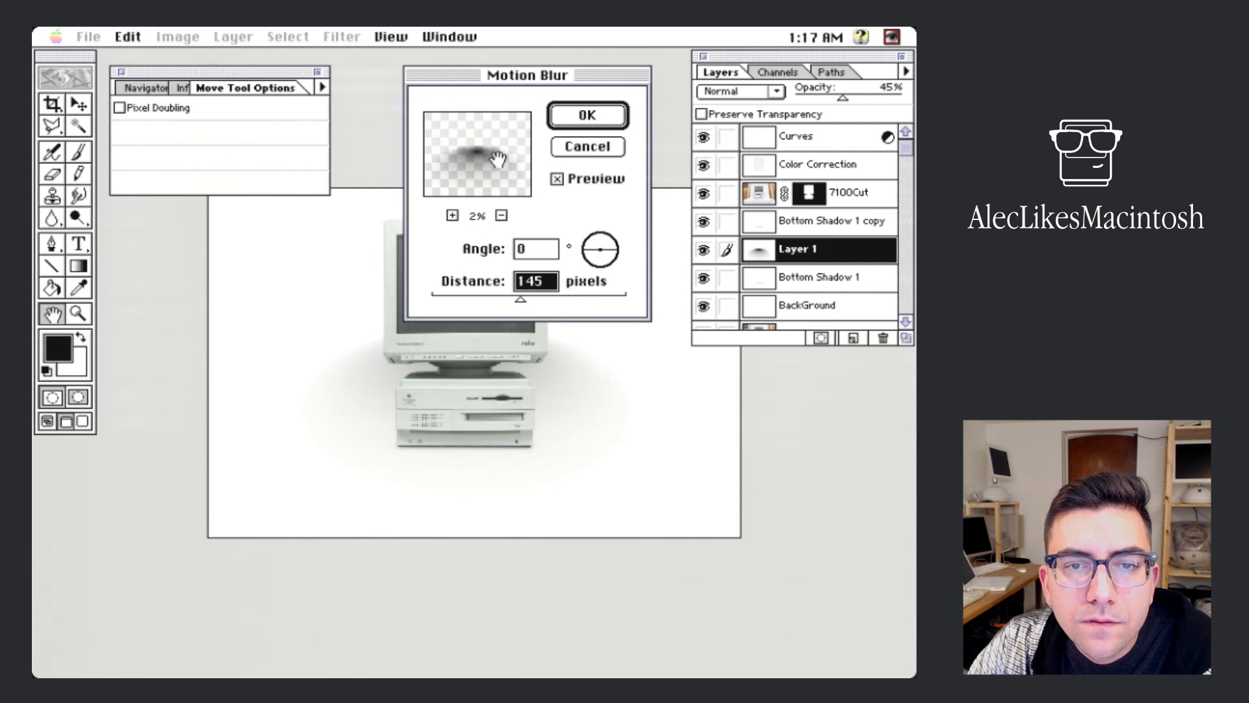
left_click_drag(525, 301, 628, 301)
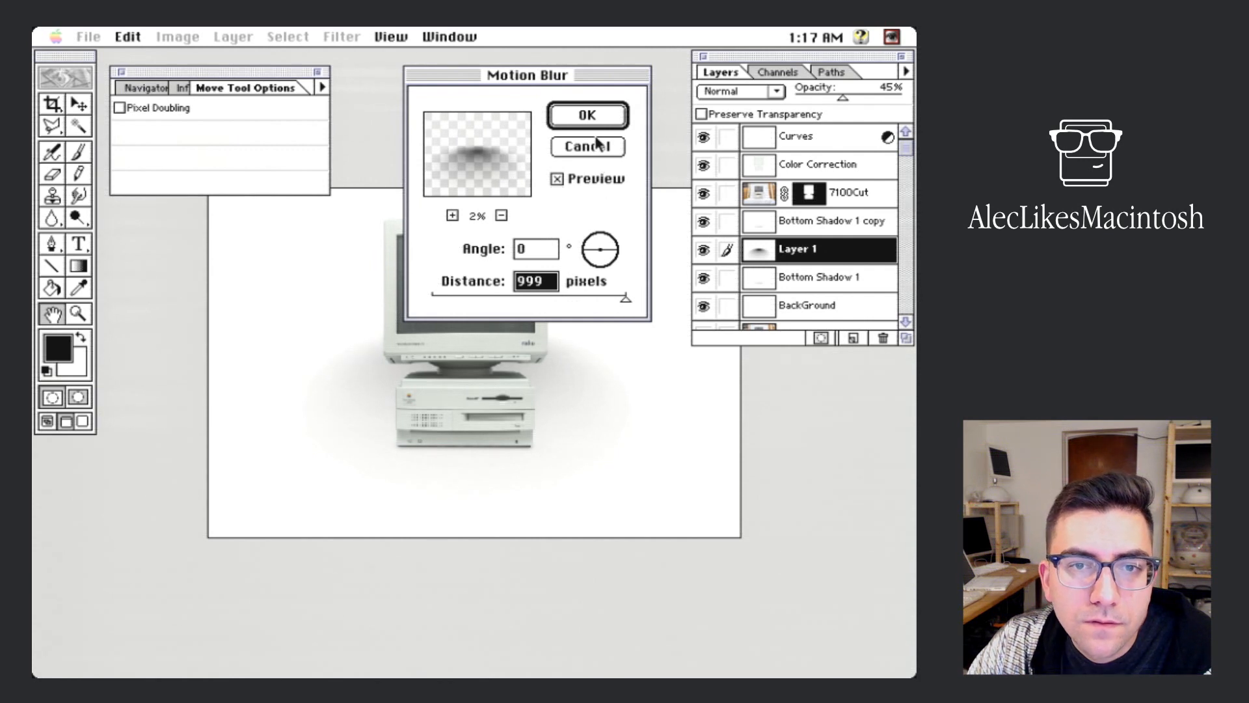
left_click(589, 117)
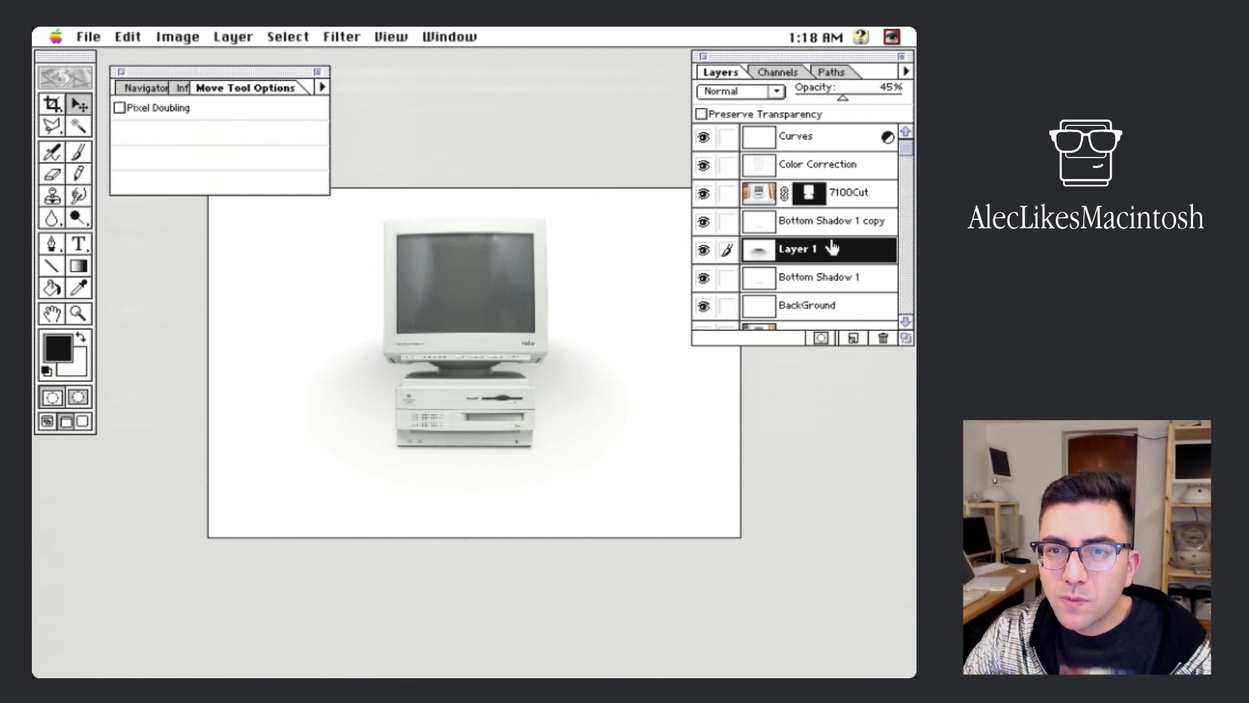
left_click_drag(838, 95, 825, 97)
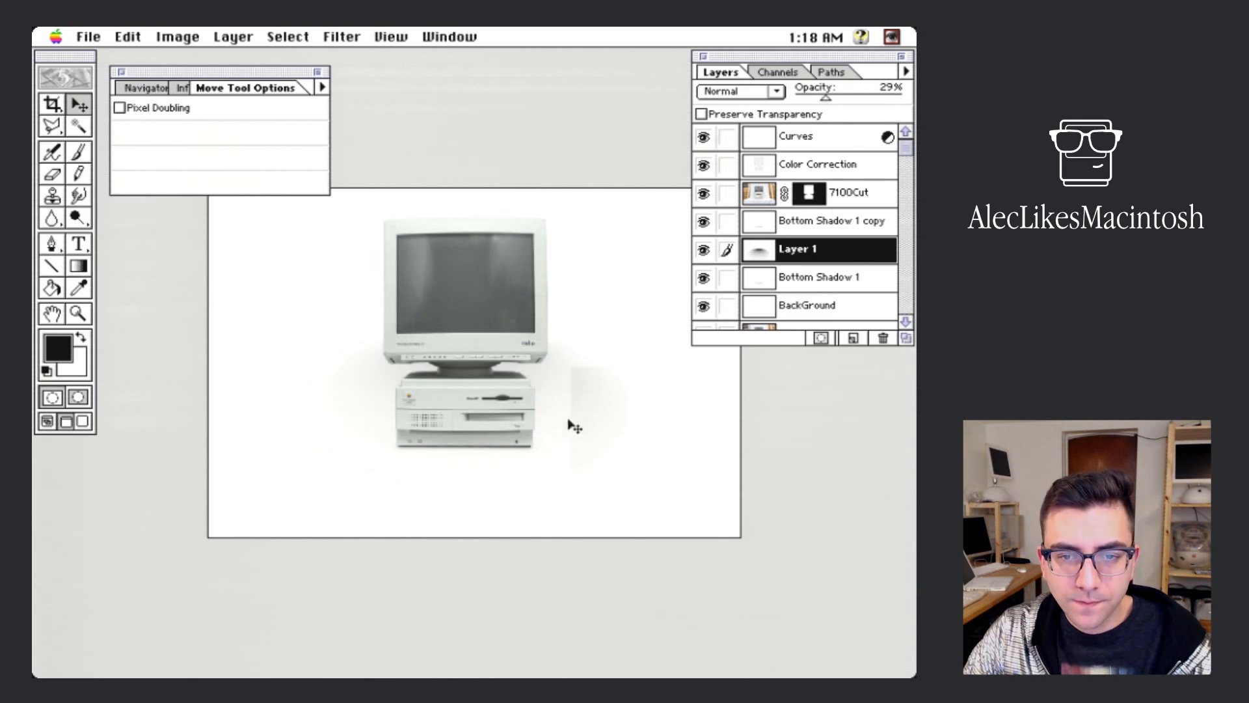
left_click(341, 36)
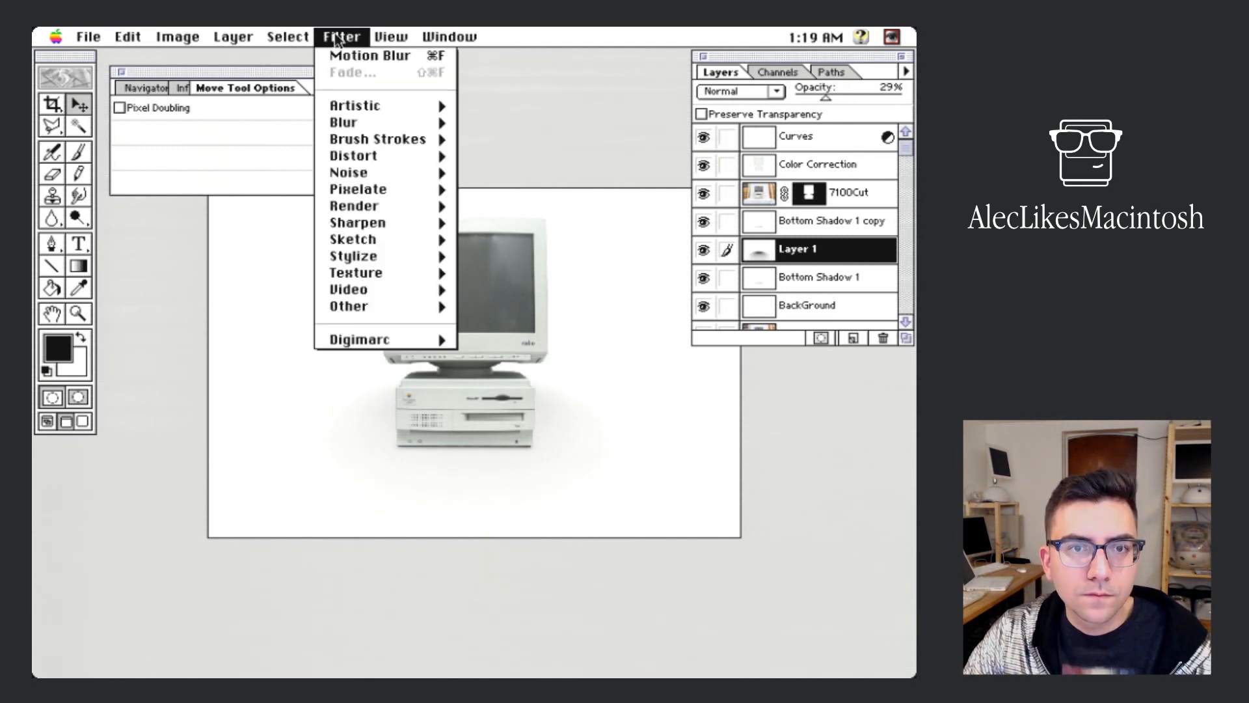
mouse_move(233, 39)
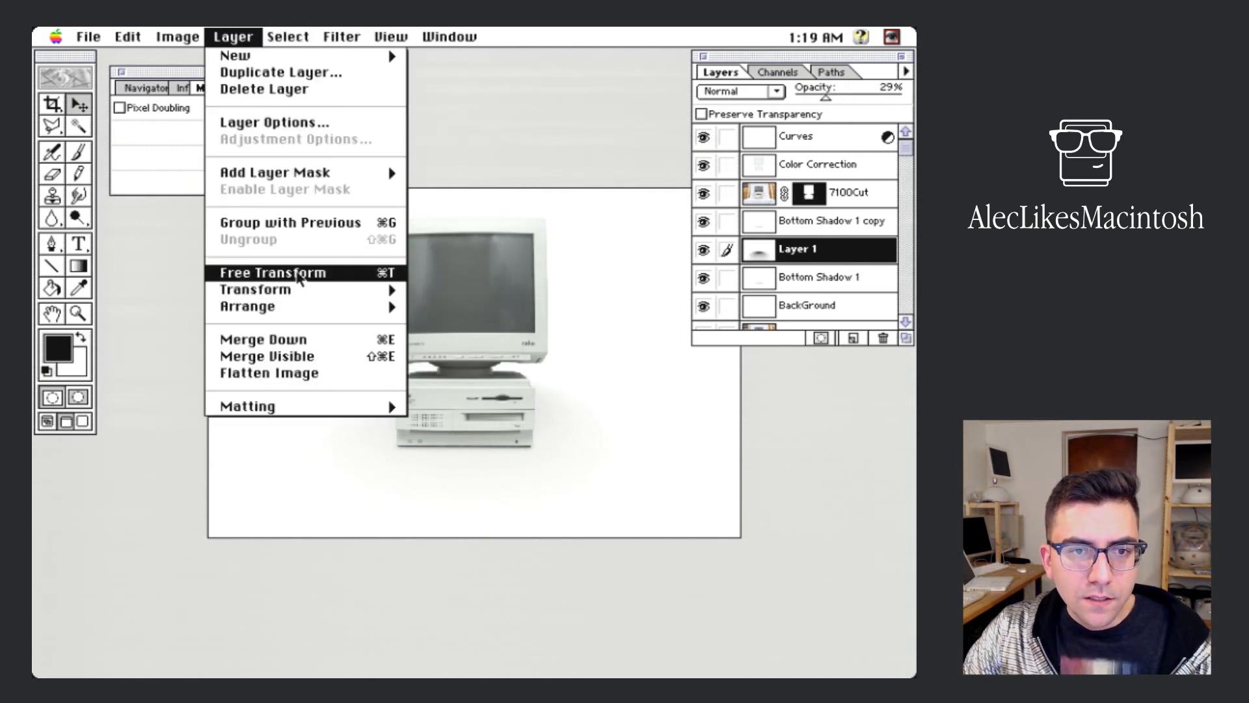
left_click(541, 372)
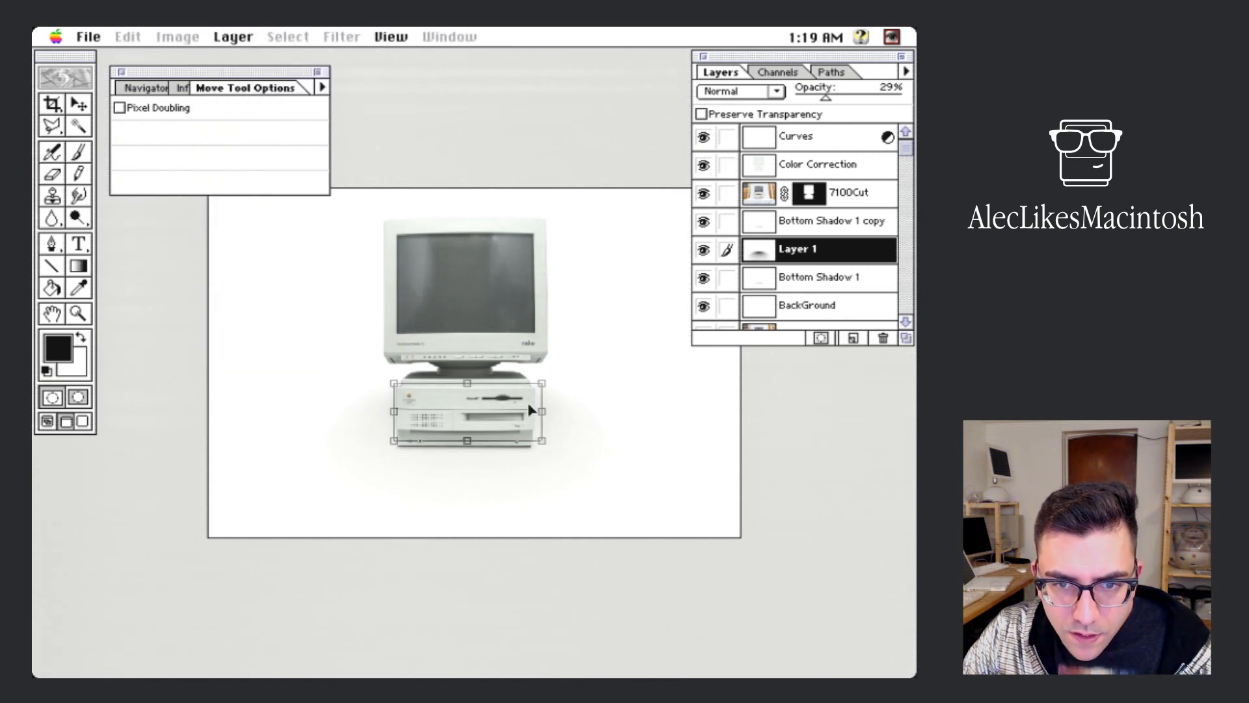
left_click_drag(545, 411, 630, 410)
left_click_drag(629, 410, 566, 410)
left_click_drag(467, 441, 467, 487)
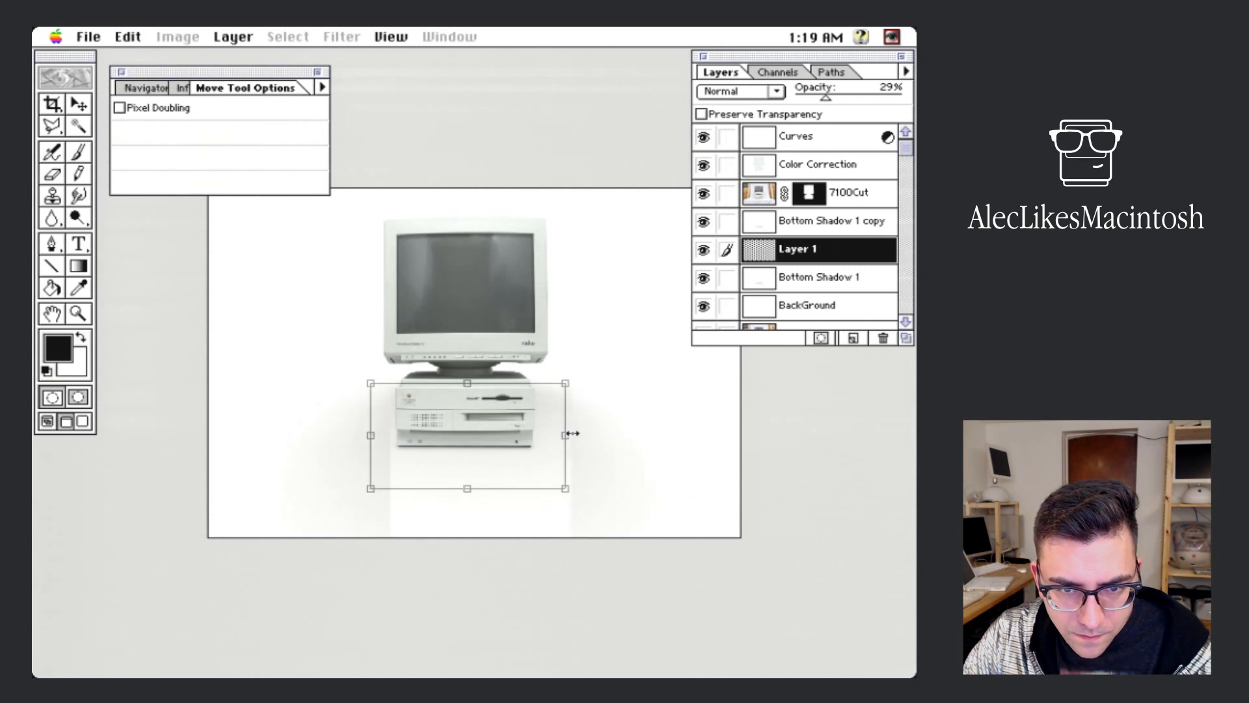
left_click_drag(566, 434, 599, 434)
left_click_drag(467, 488, 468, 473)
key("Return")
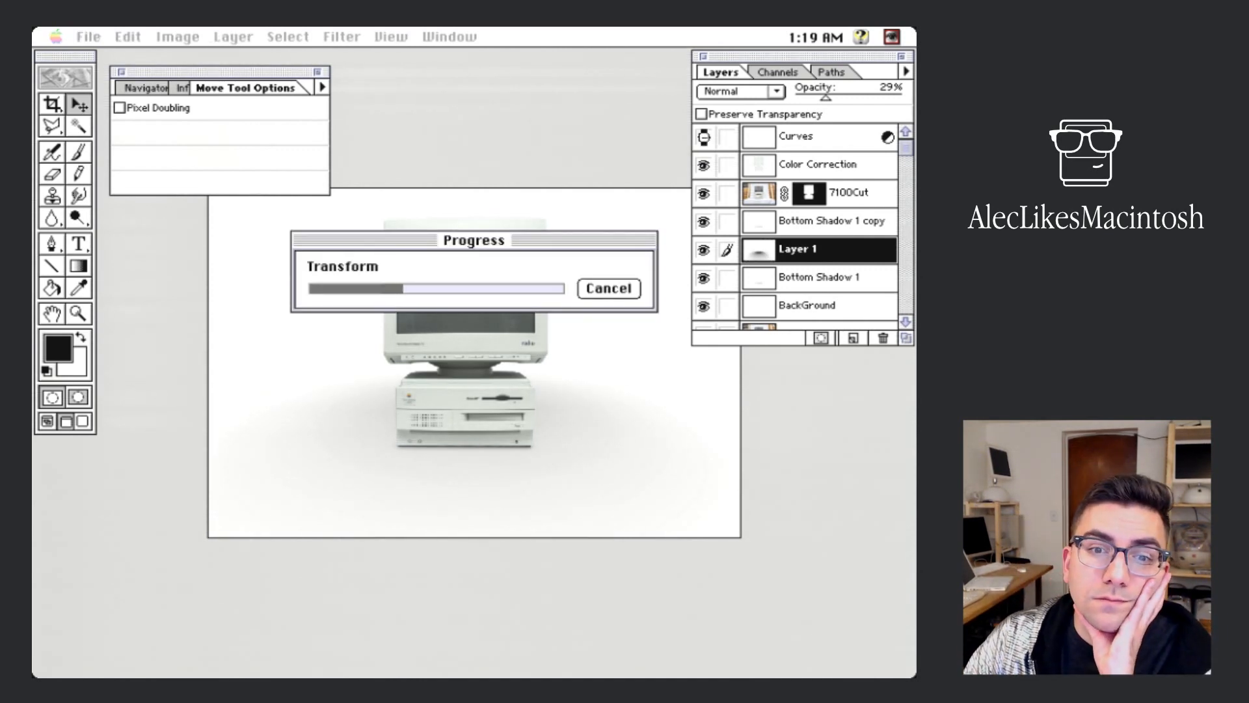
left_click(628, 290)
Step: Scale the Layer 1 shadow flatter and slightly wider beneath the computer's base
left_click(233, 37)
mouse_move(312, 292)
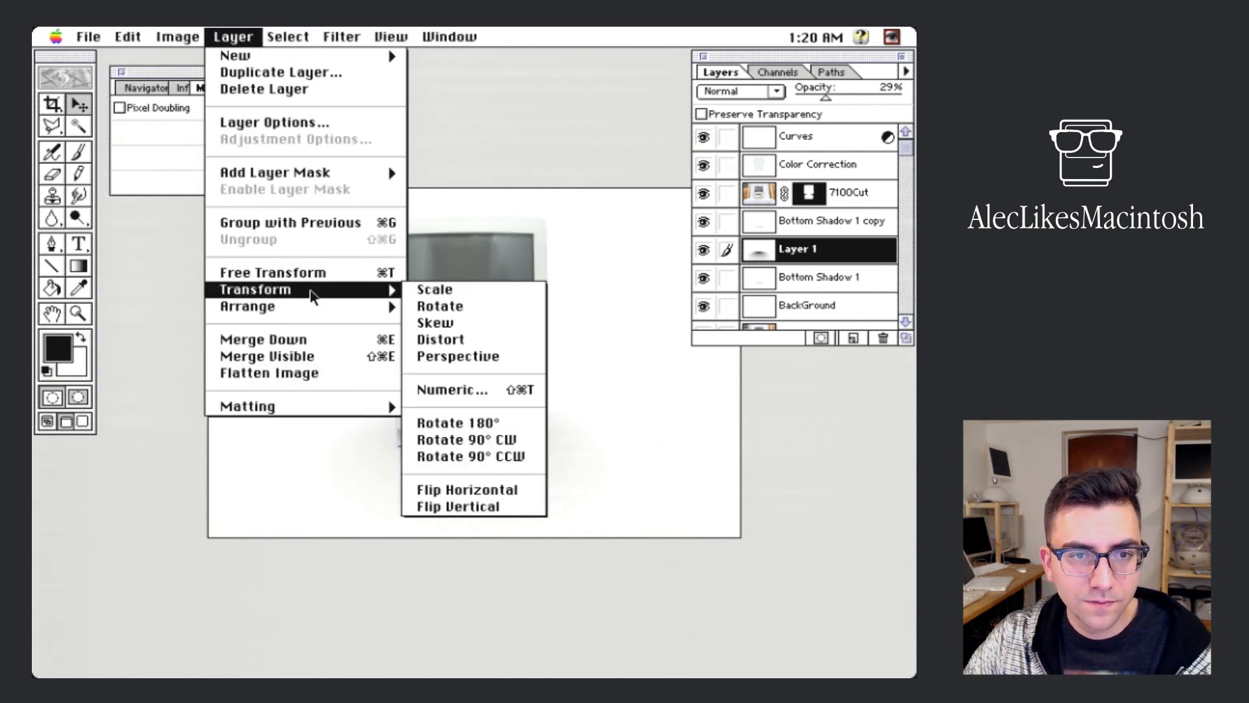
left_click(432, 290)
left_click_drag(467, 467, 467, 454)
left_click_drag(545, 436, 558, 436)
key("Return")
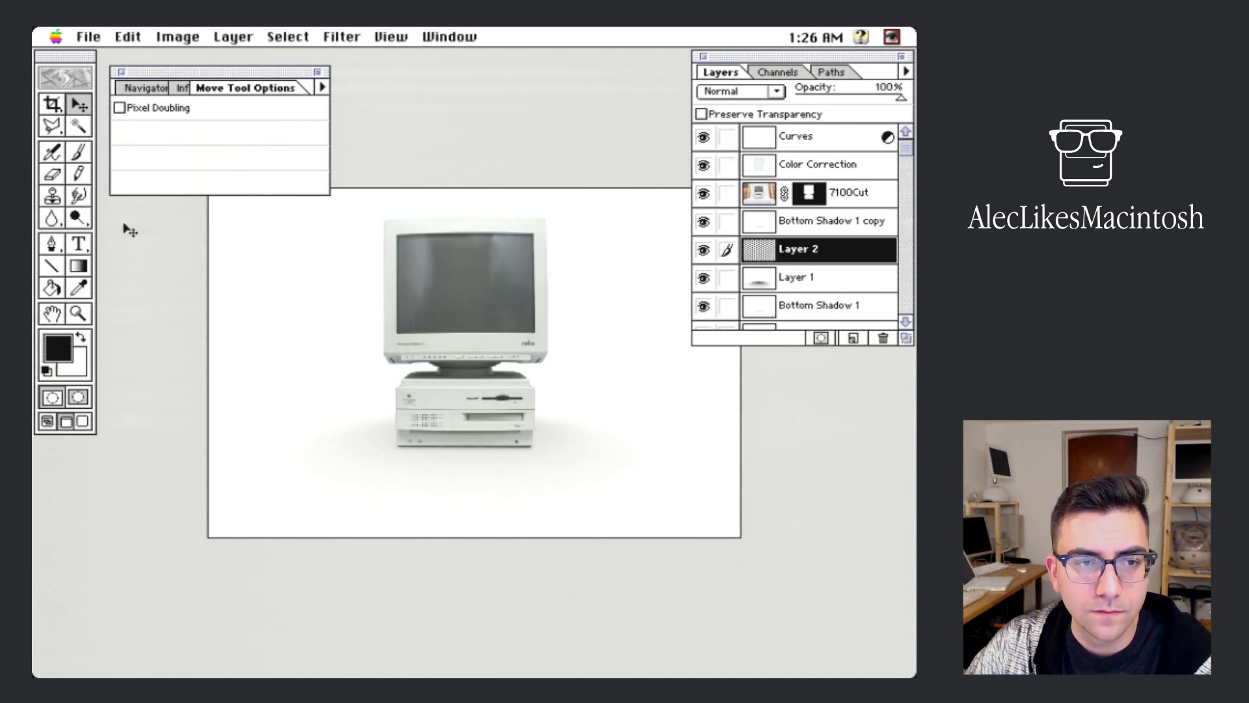
Step: Draw a Linear, Foreground to Transparent gradient on Layer 2 from near the monitor's top down to below the computer's base
left_click(78, 265)
left_click_drag(351, 224, 337, 516)
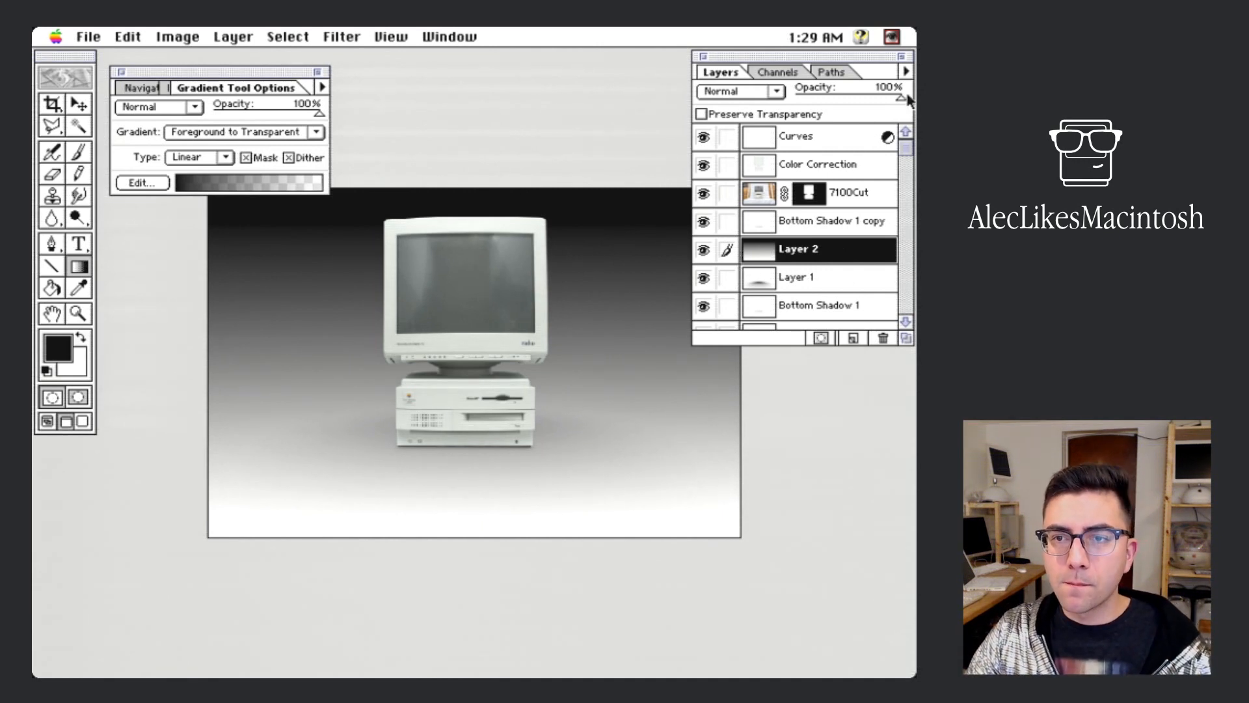
Step: Lower Layer 2's opacity to 14%
left_click_drag(901, 97, 809, 99)
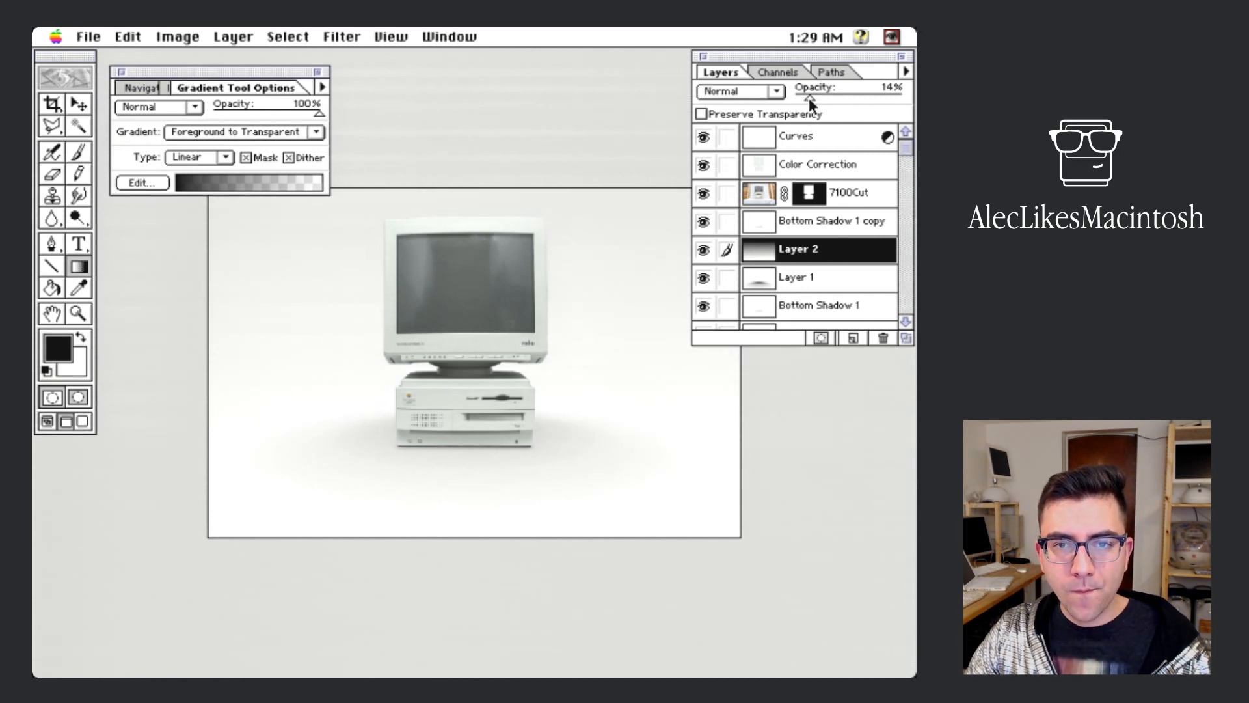
left_click(79, 106)
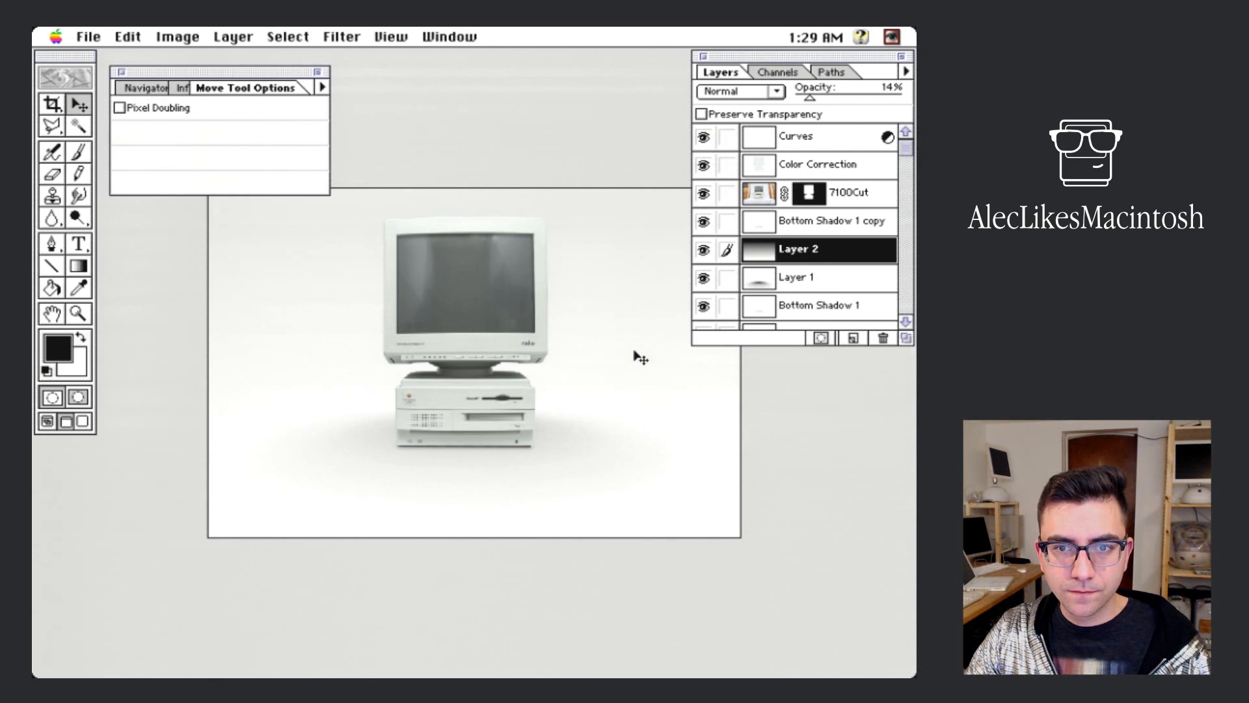
left_click_drag(635, 352, 630, 350)
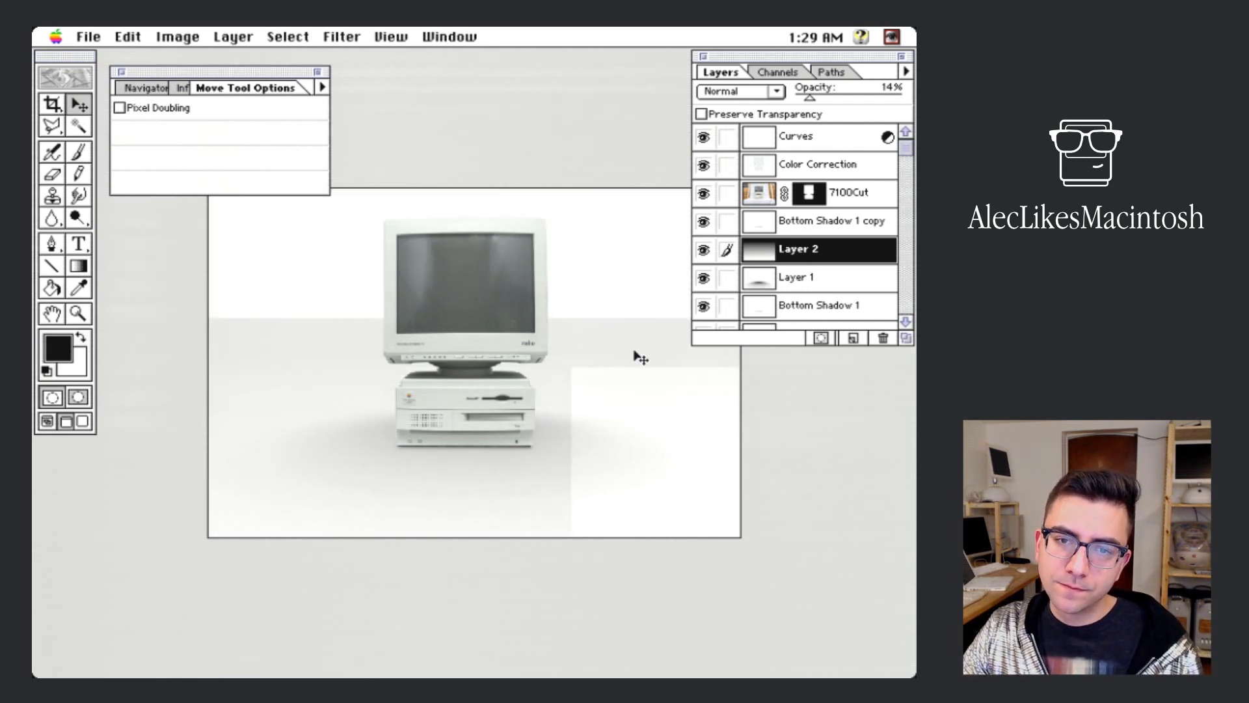
key("super+z")
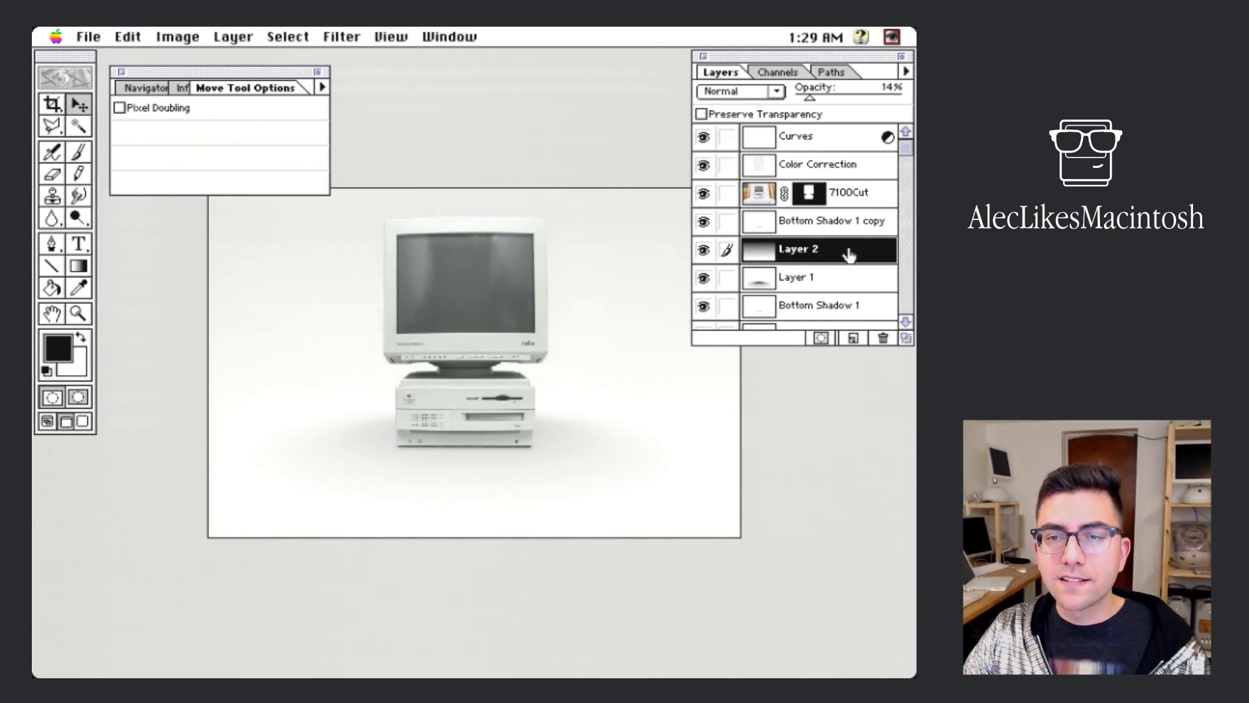
Step: Duplicate Layer 2, the top-down linear gradient
left_click_drag(850, 251, 861, 335)
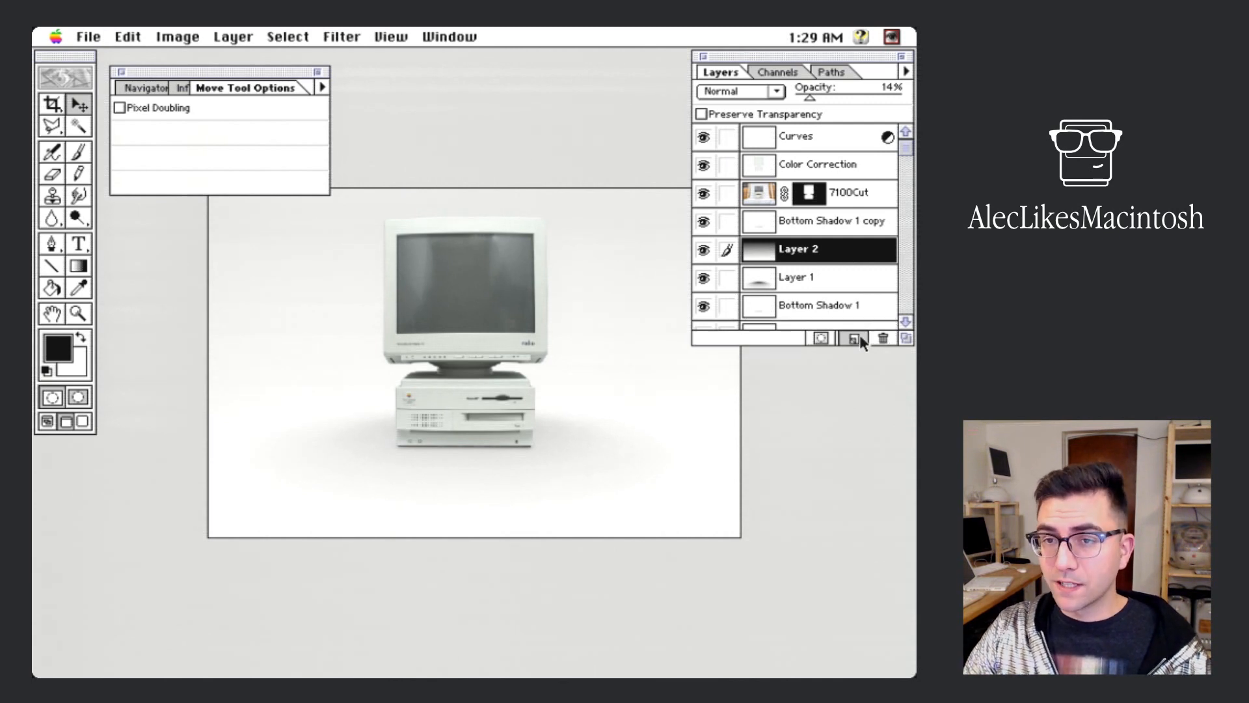
left_click(652, 233)
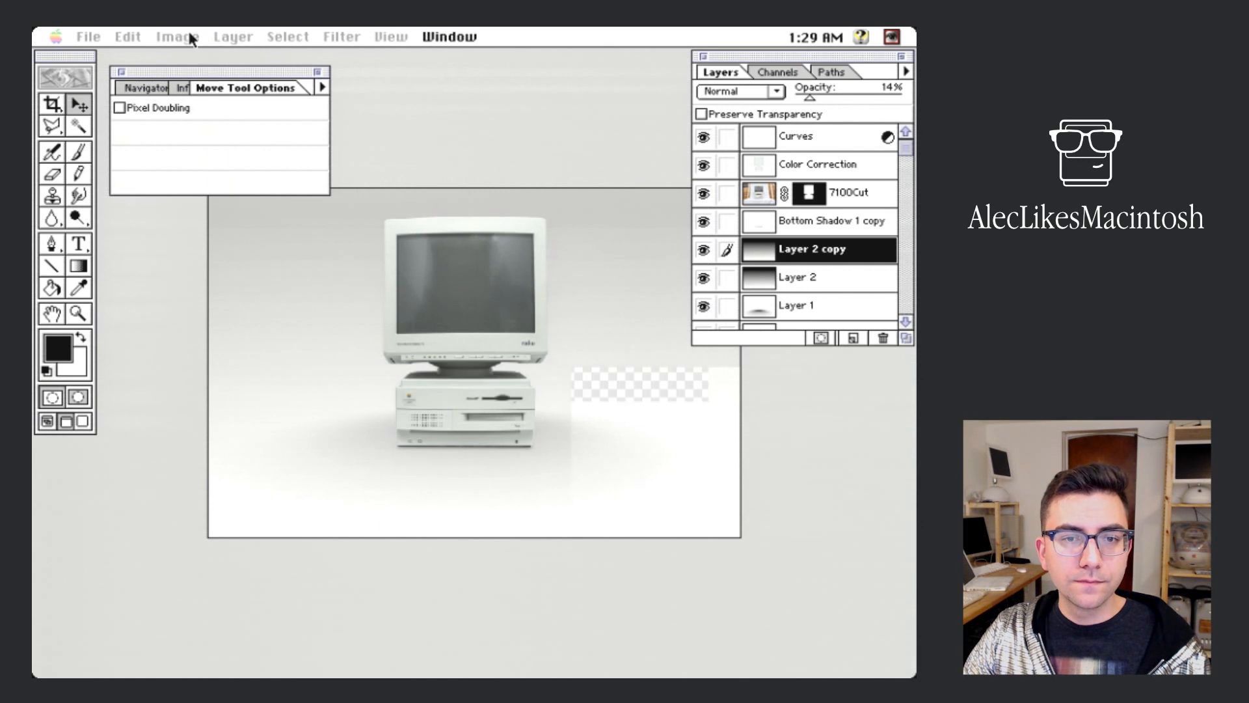
Step: Rotate the Layer 2 copy gradient 180 degrees with Free Transform and move it down to the canvas's lower edge
left_click(239, 39)
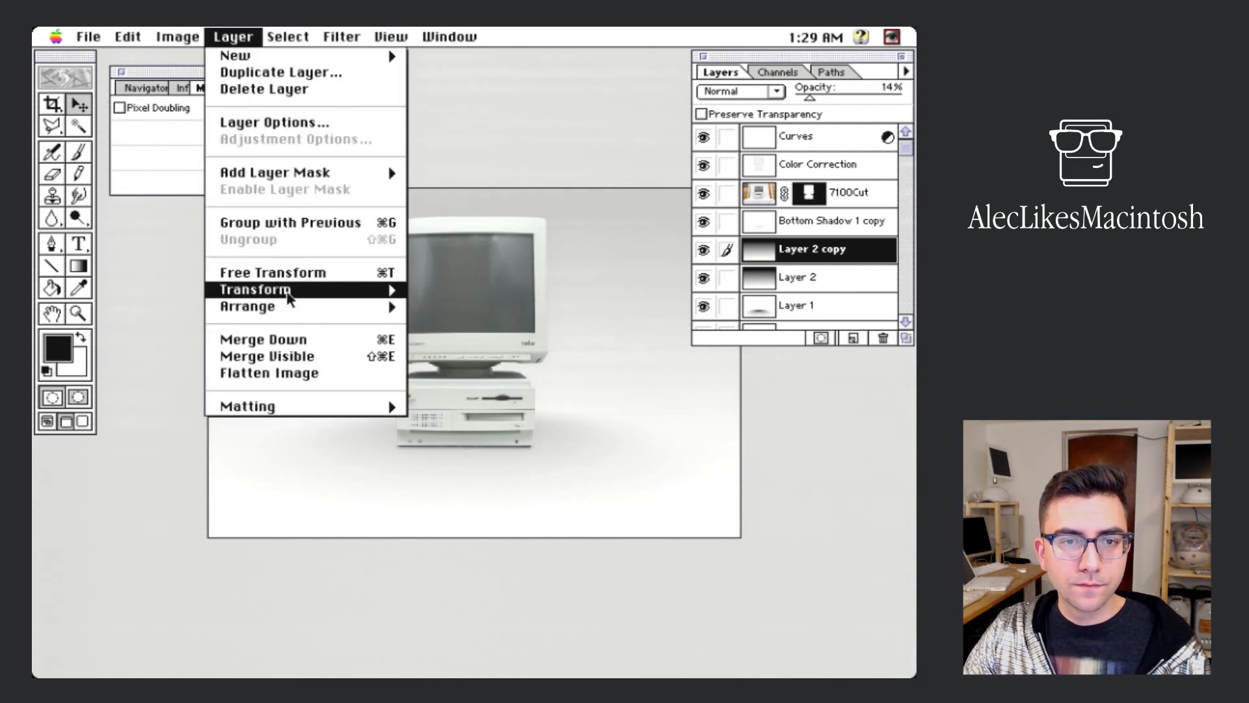
left_click(304, 270)
left_click(198, 39)
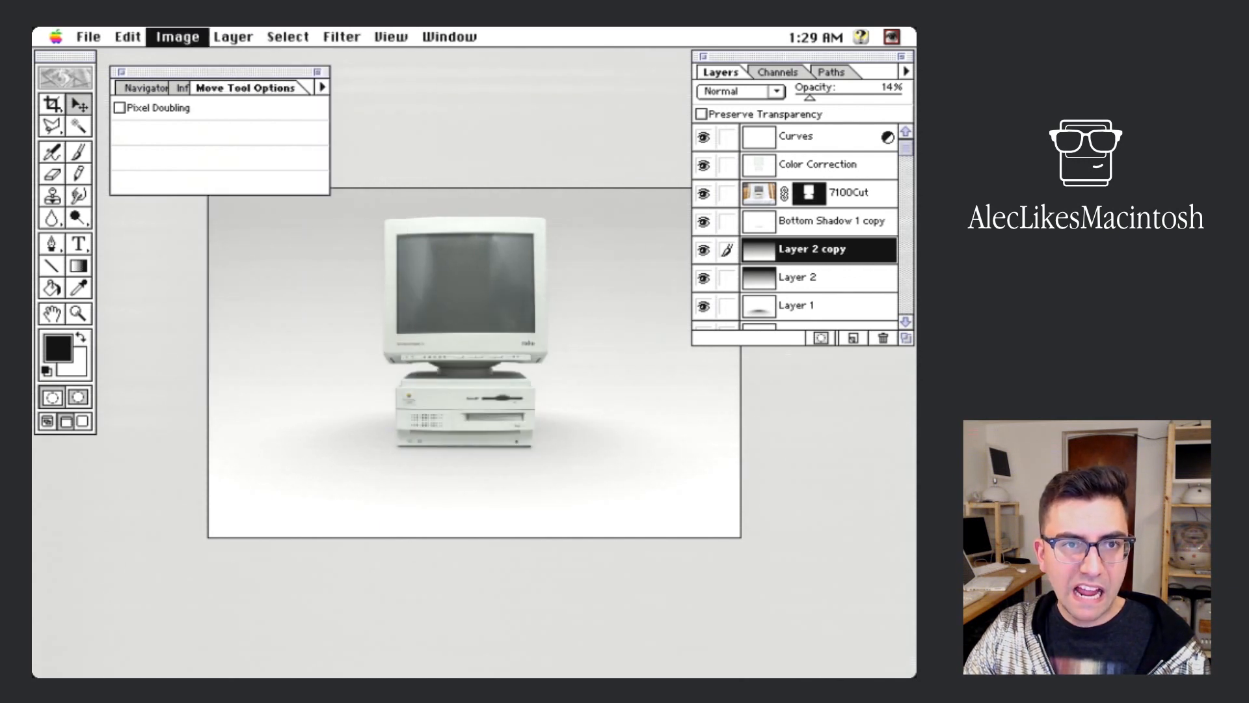
mouse_move(234, 38)
left_click(260, 273)
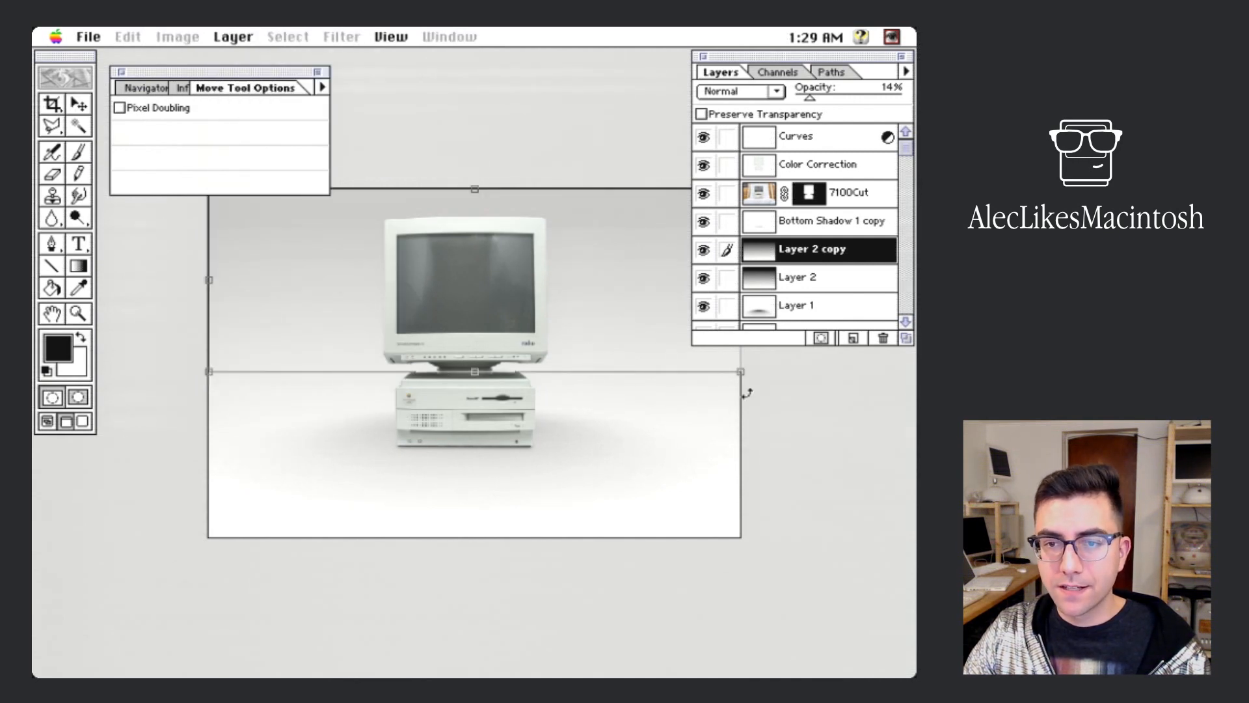
left_click_drag(741, 388, 227, 301)
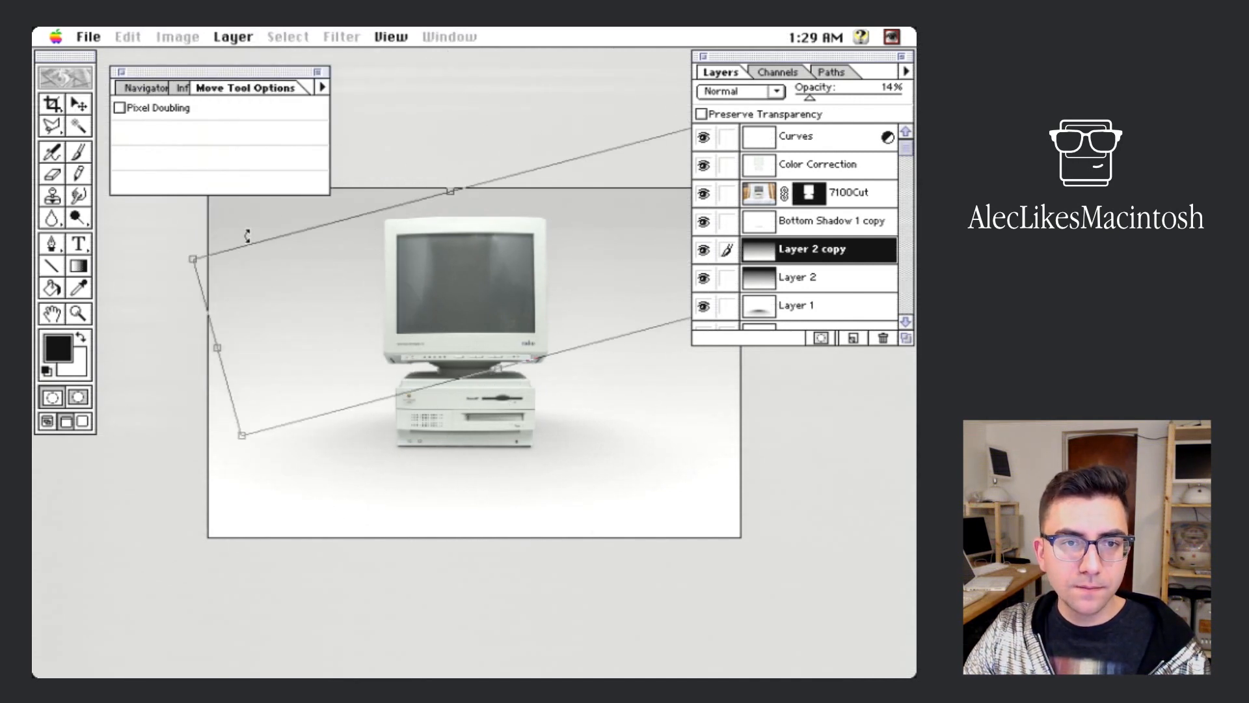
key("super+z")
key("Return")
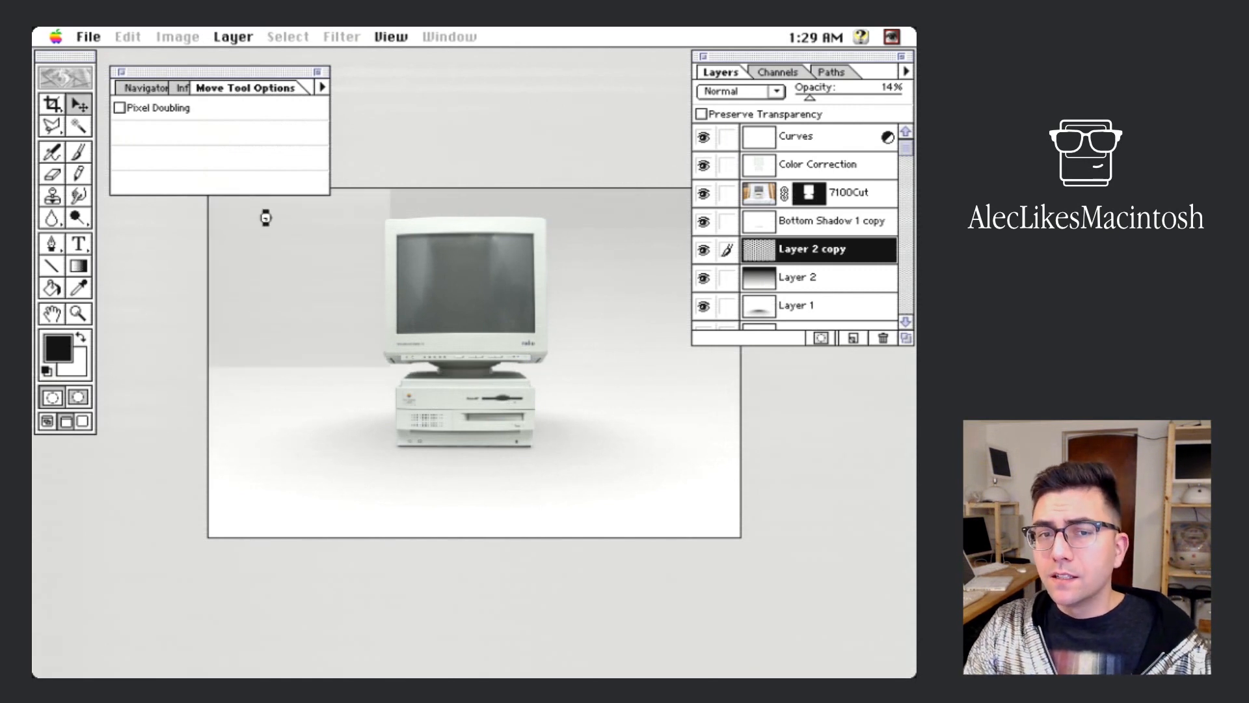
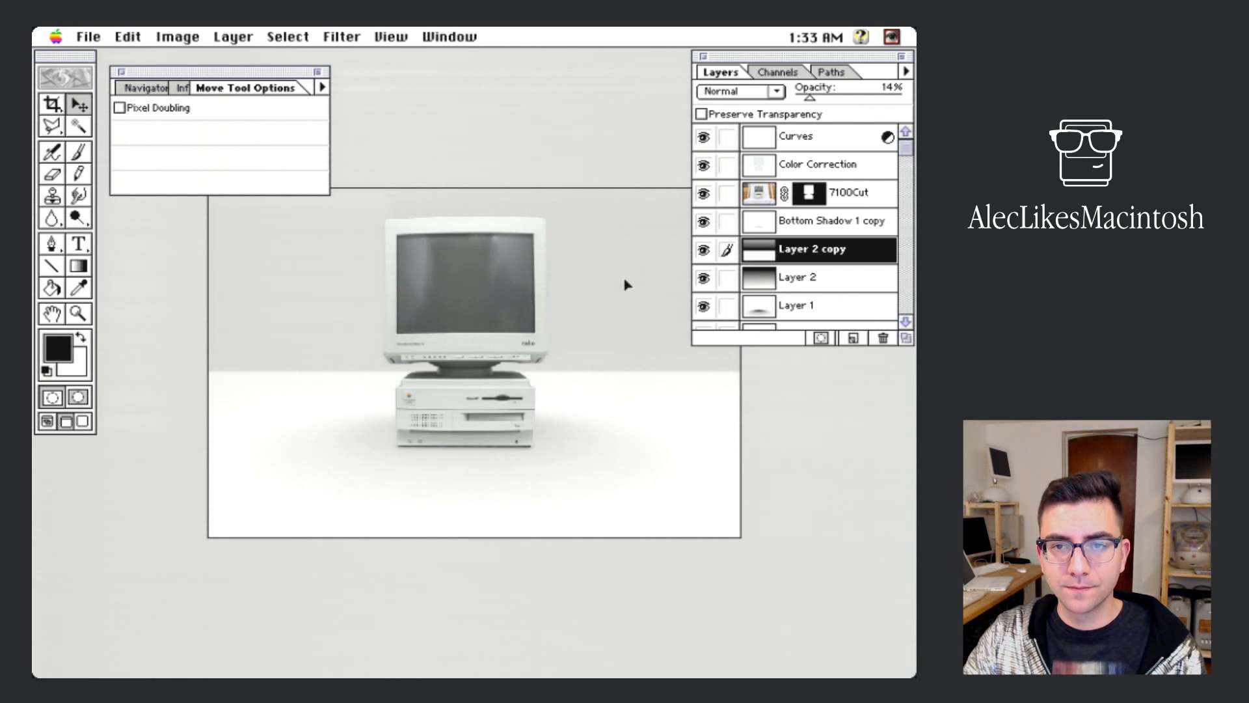
left_click_drag(623, 272, 603, 539)
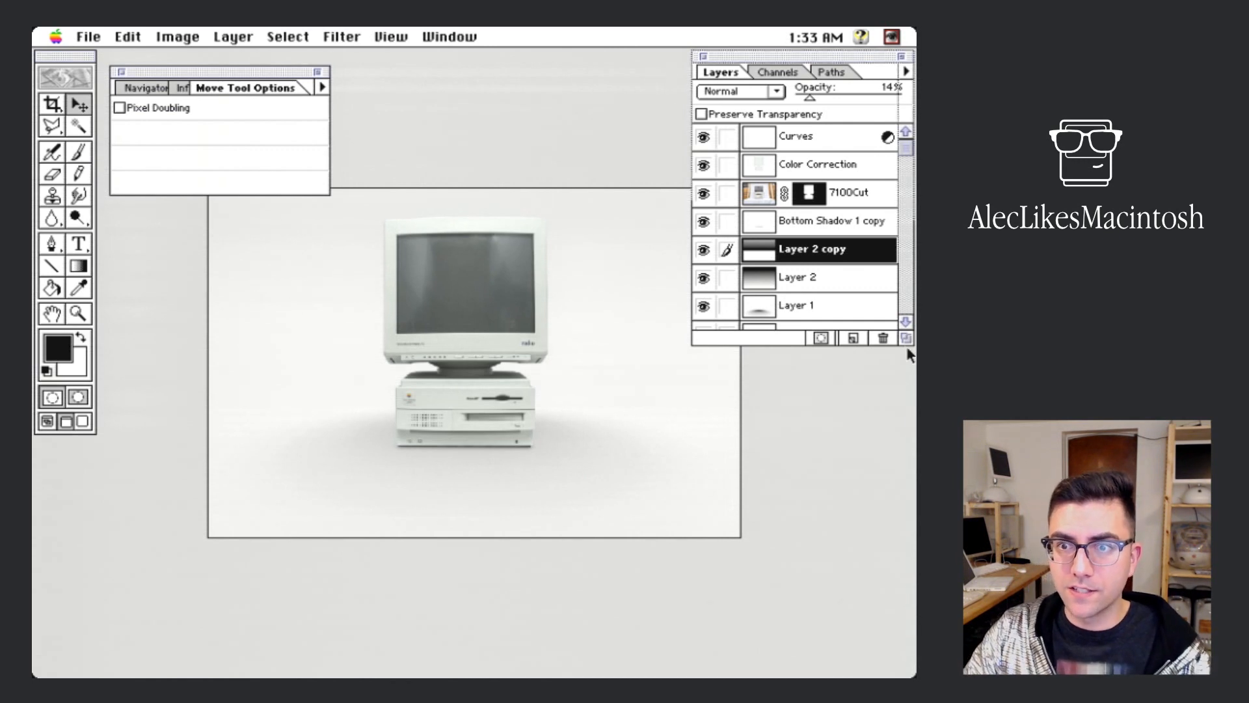
Step: Enlarge the layer list to show every layer and rename Layer 2 copy as Bottom Up Shadow
left_click_drag(906, 338, 911, 493)
double_click(813, 254)
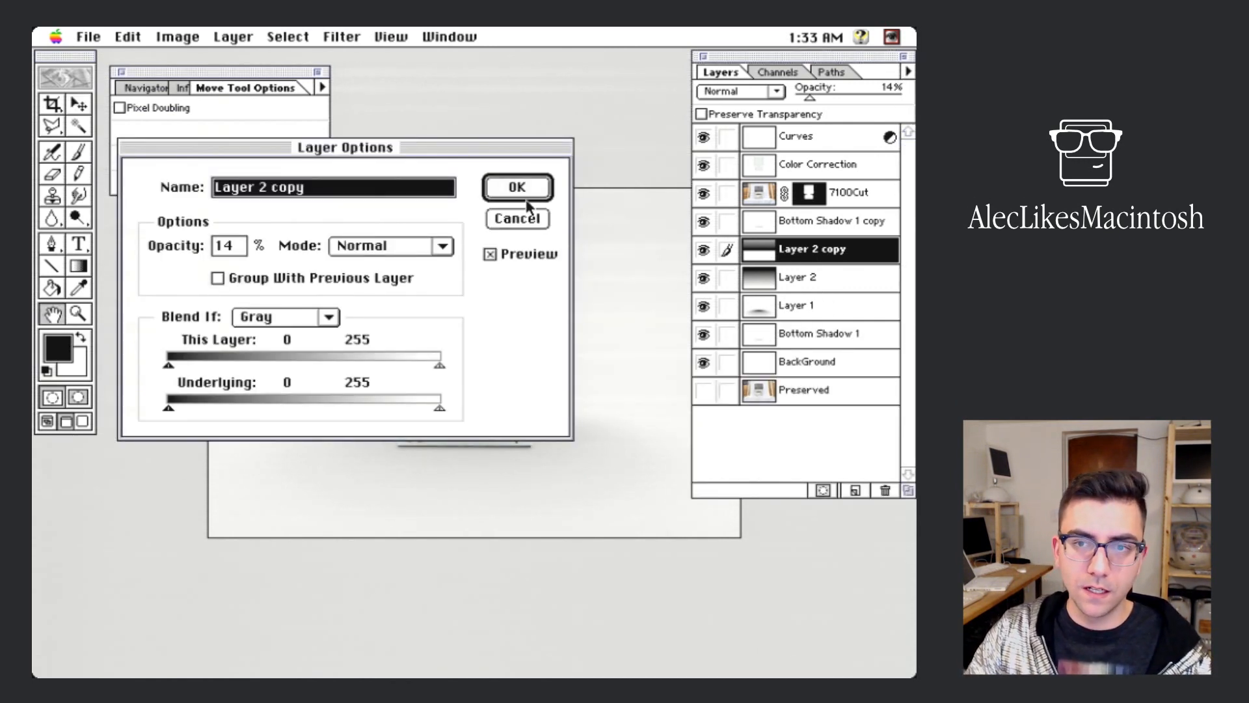
type("Bu")
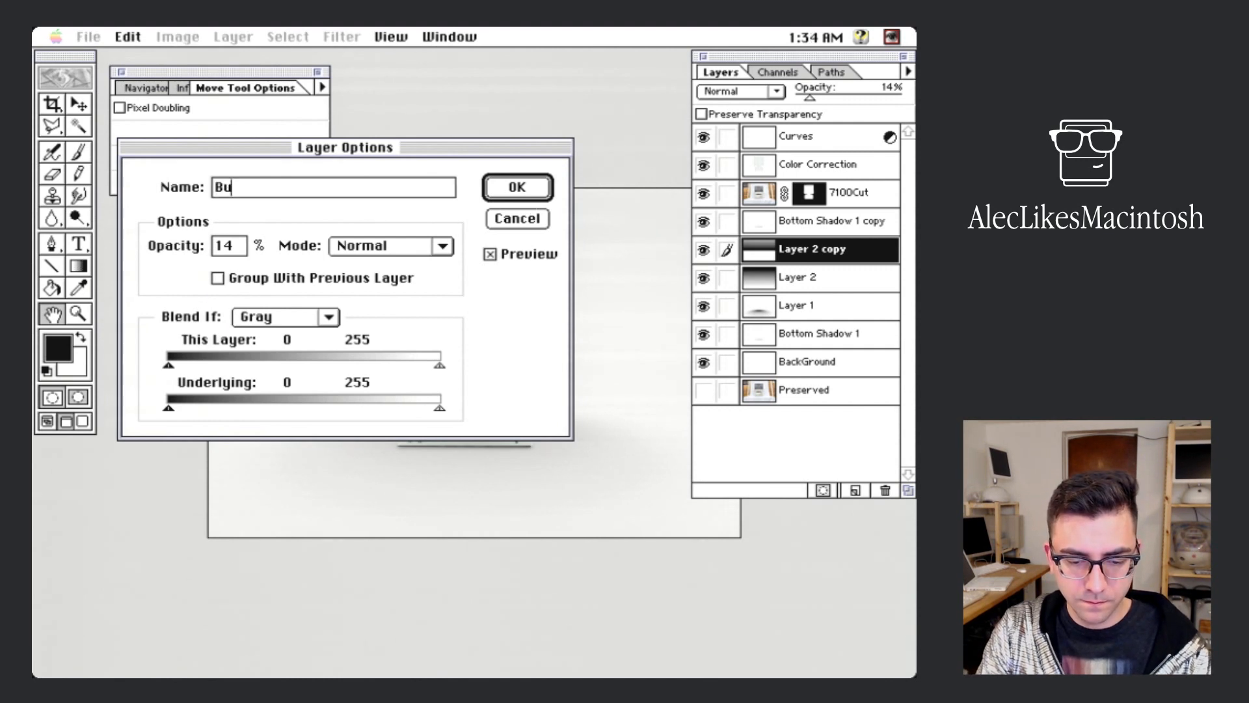
type("ttom Up Shawd")
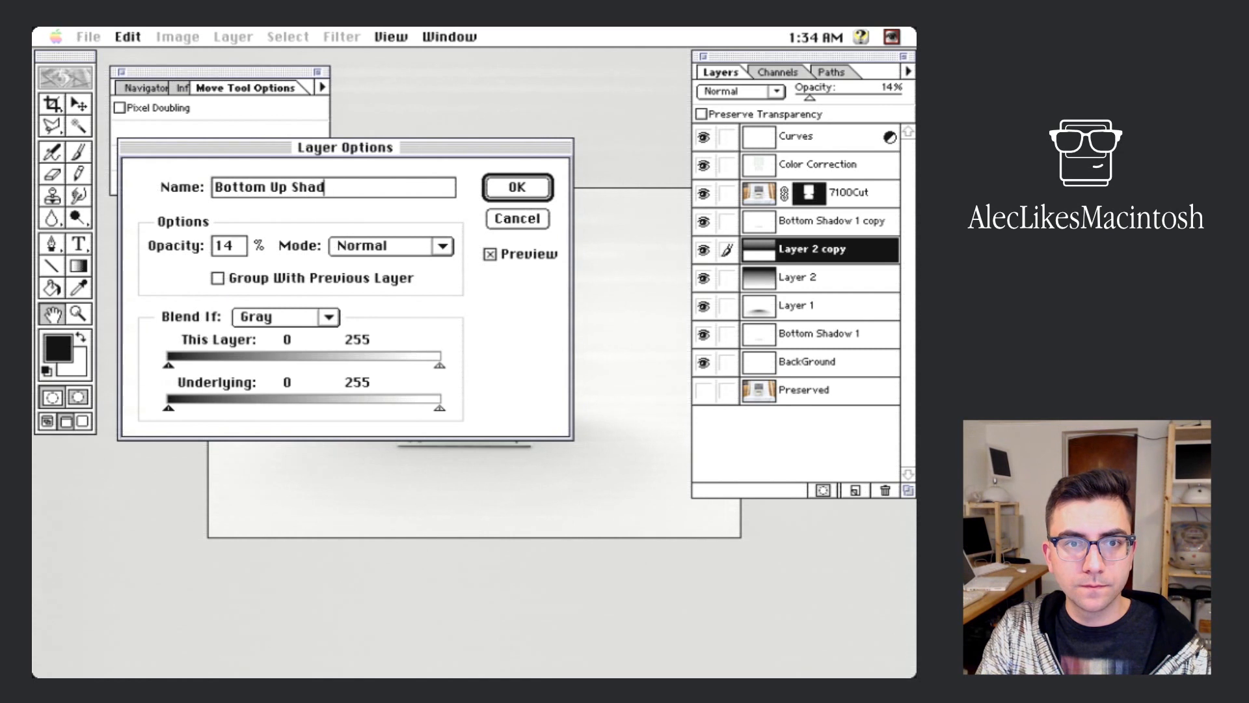
type("ow")
key("Return")
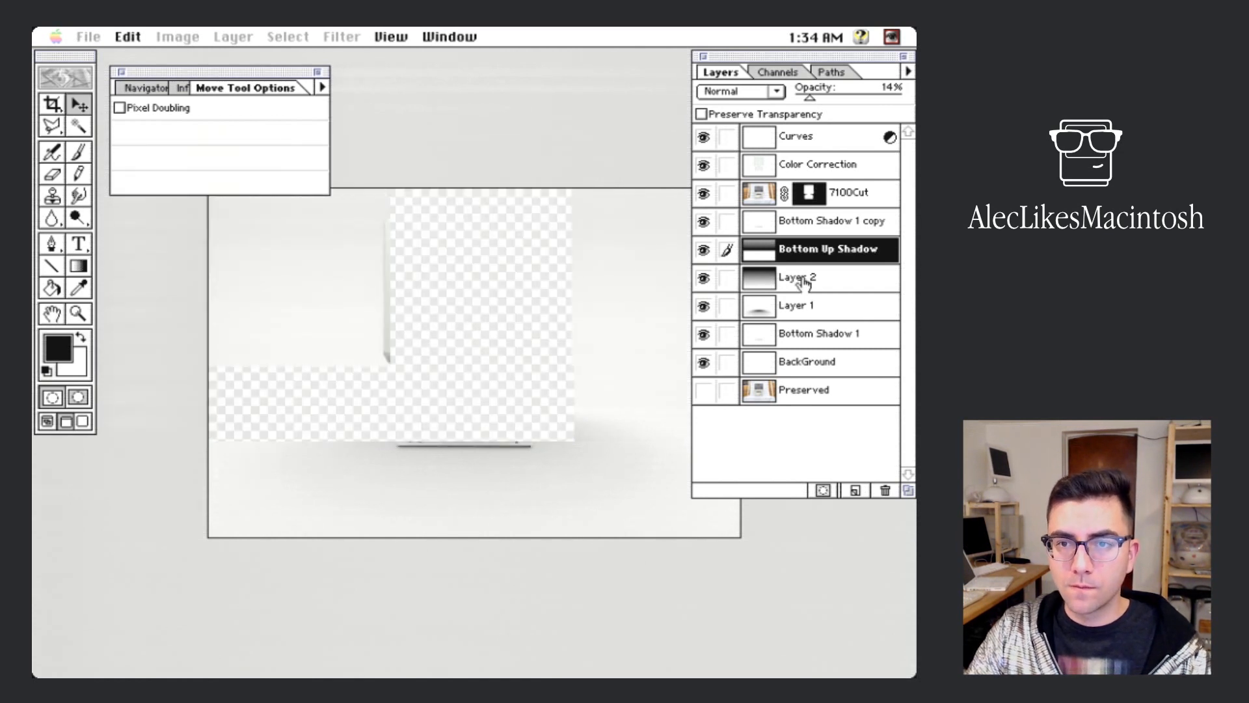
Step: Rename Layer 2 as Top Down Shadow
double_click(803, 279)
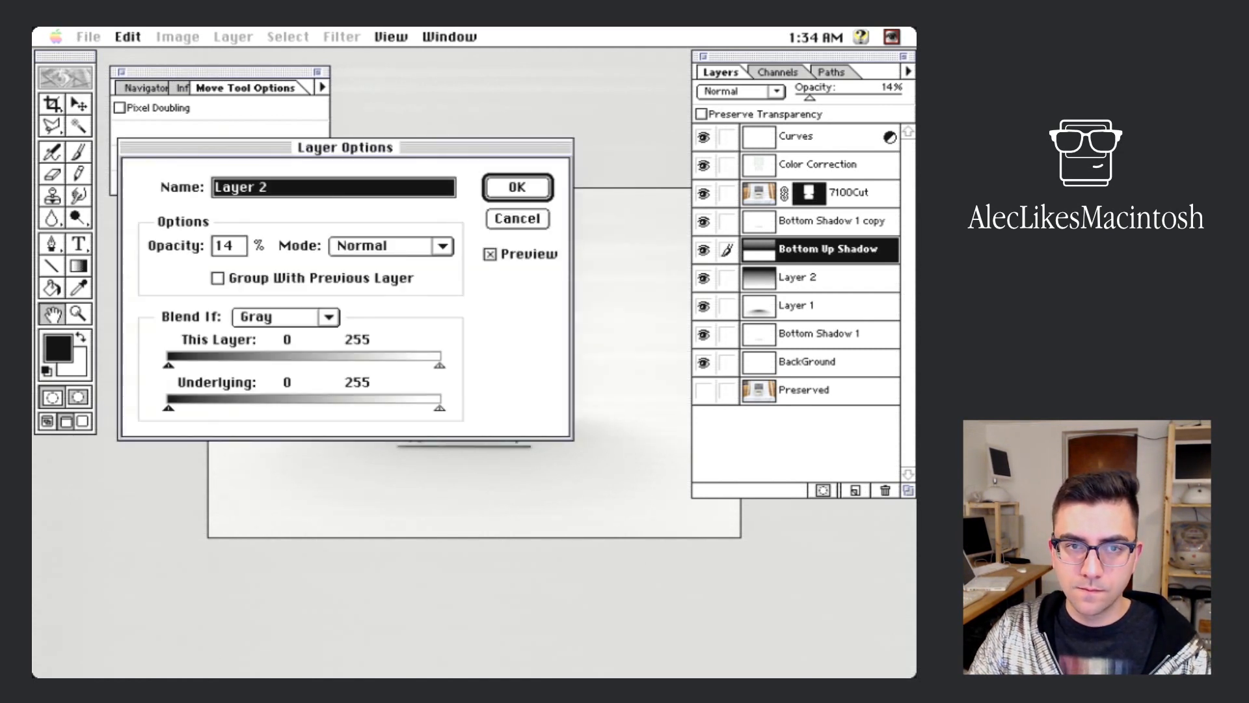
type("Top Do")
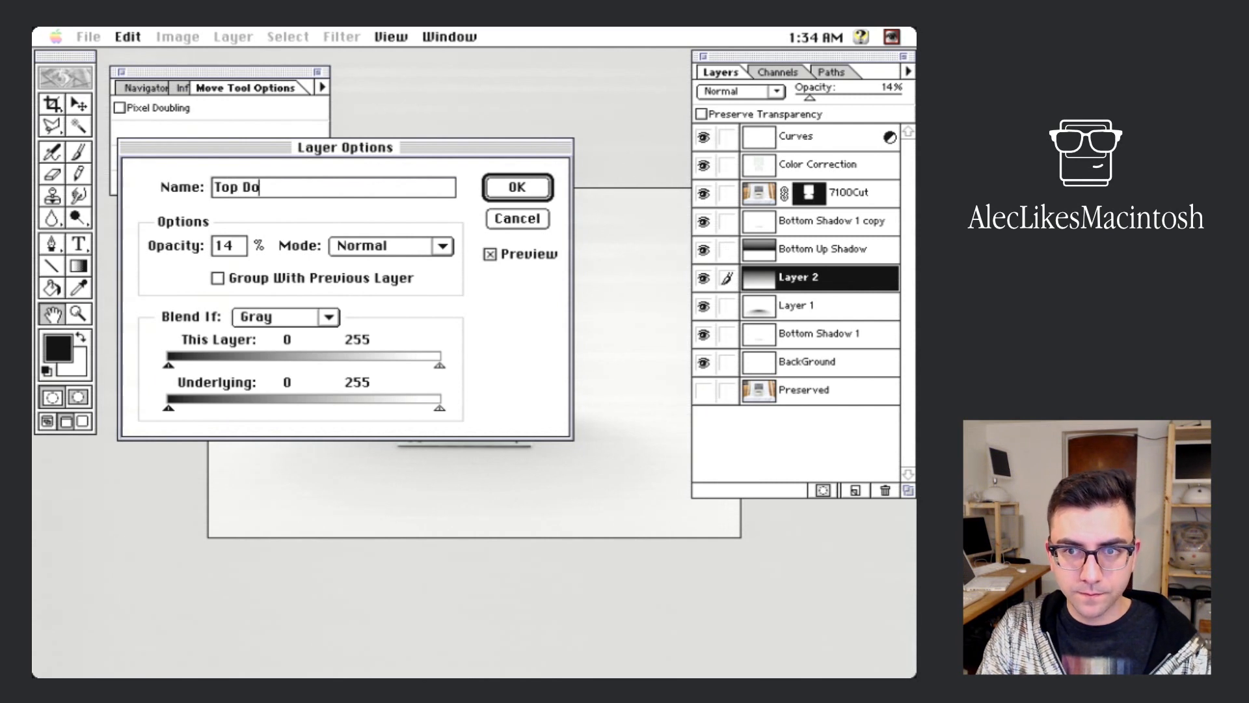
type("wn Shadow")
key("Return")
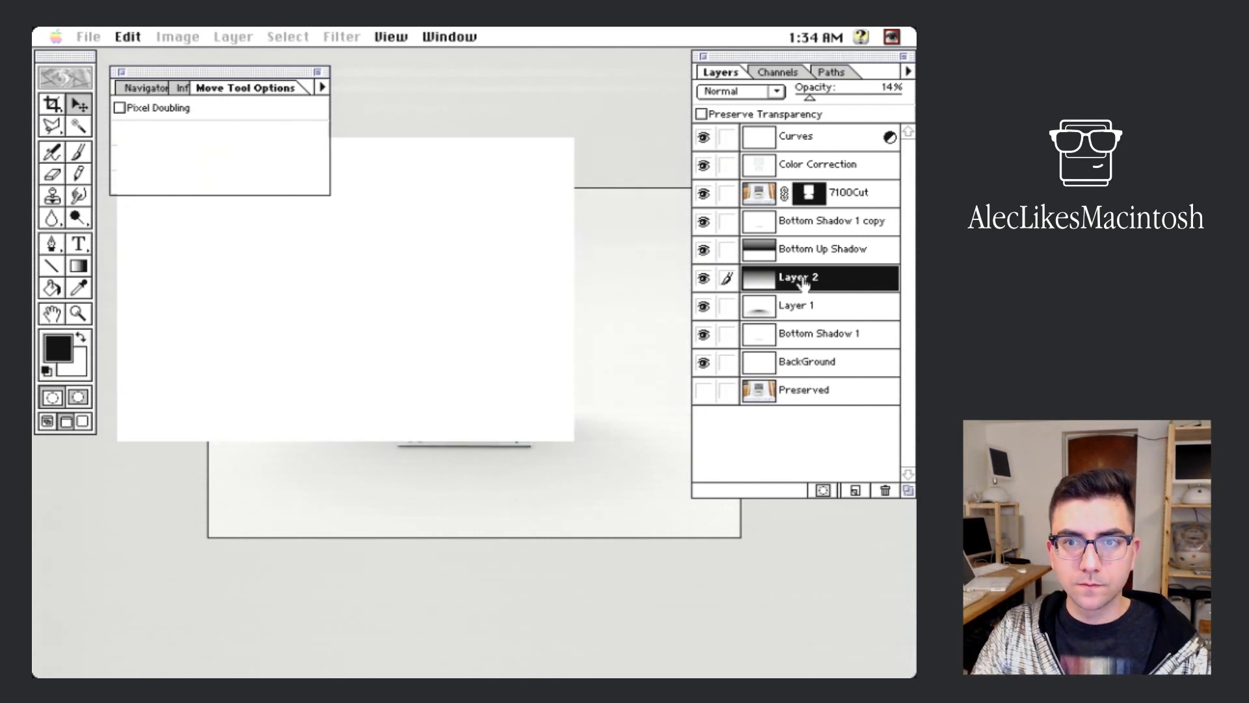
Step: Rename Layer 1 as Machine Shadow Large
double_click(780, 306)
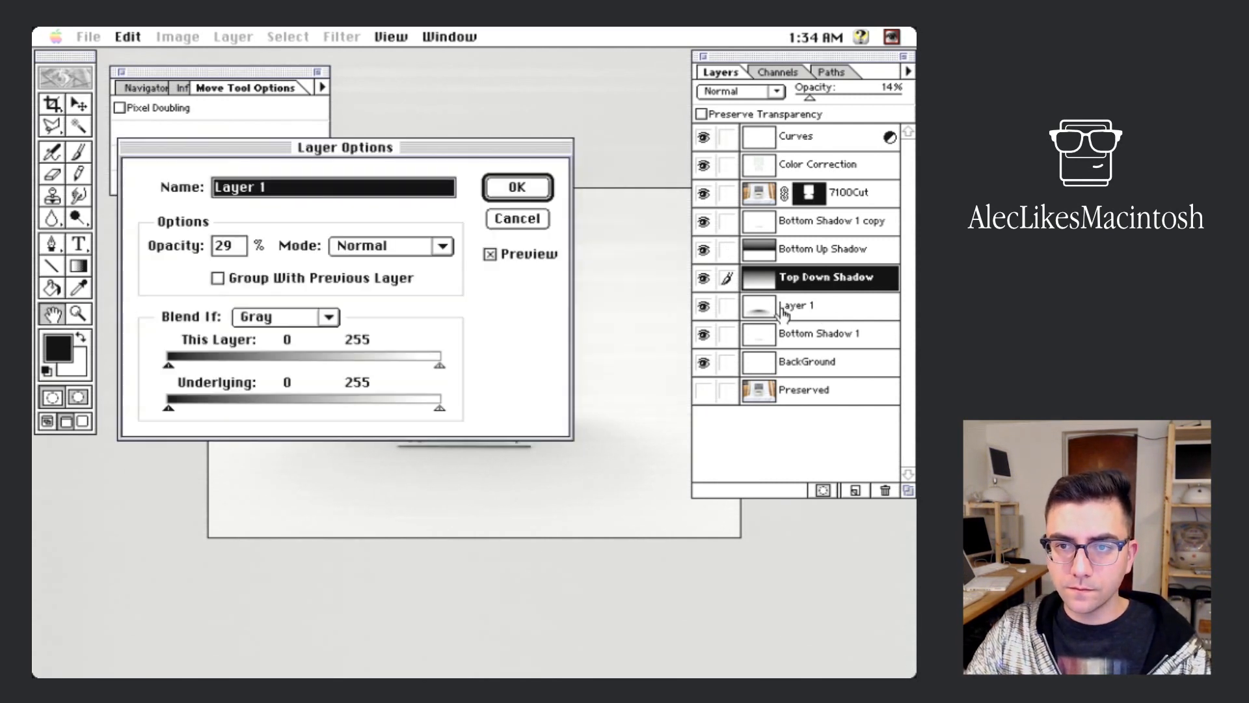
type("Machine Shadwo")
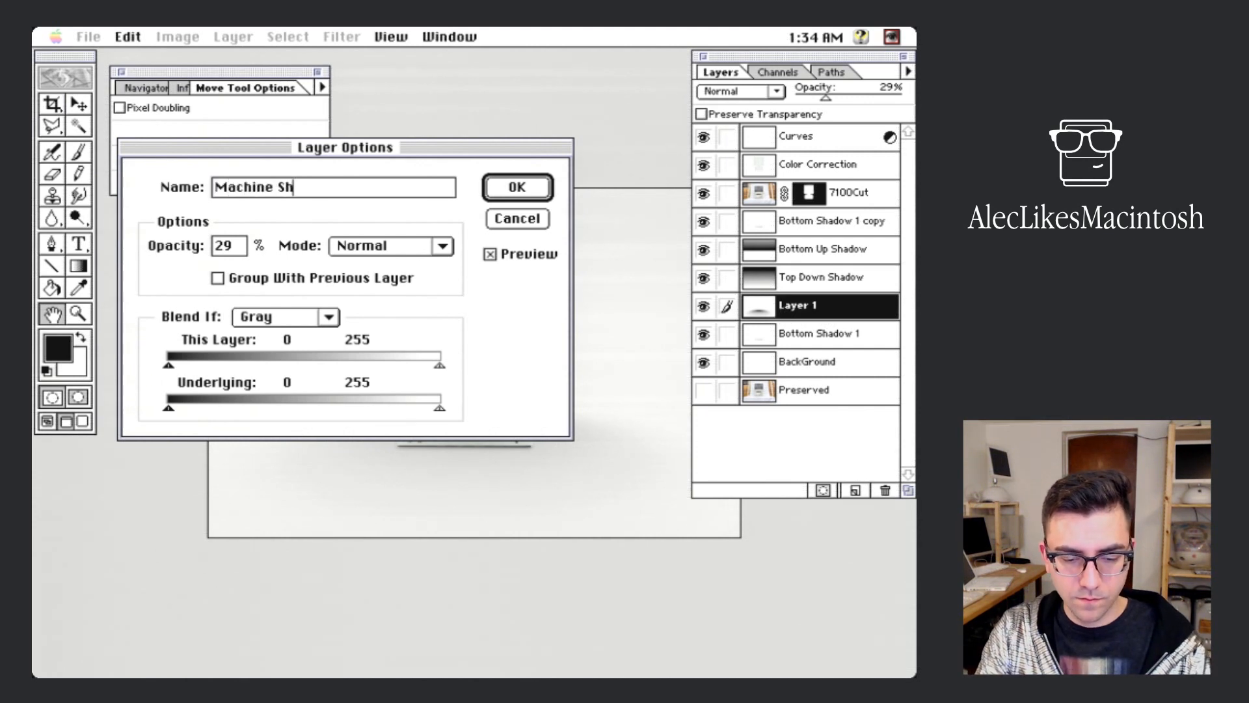
key("BackSpace")
key("BackSpace")
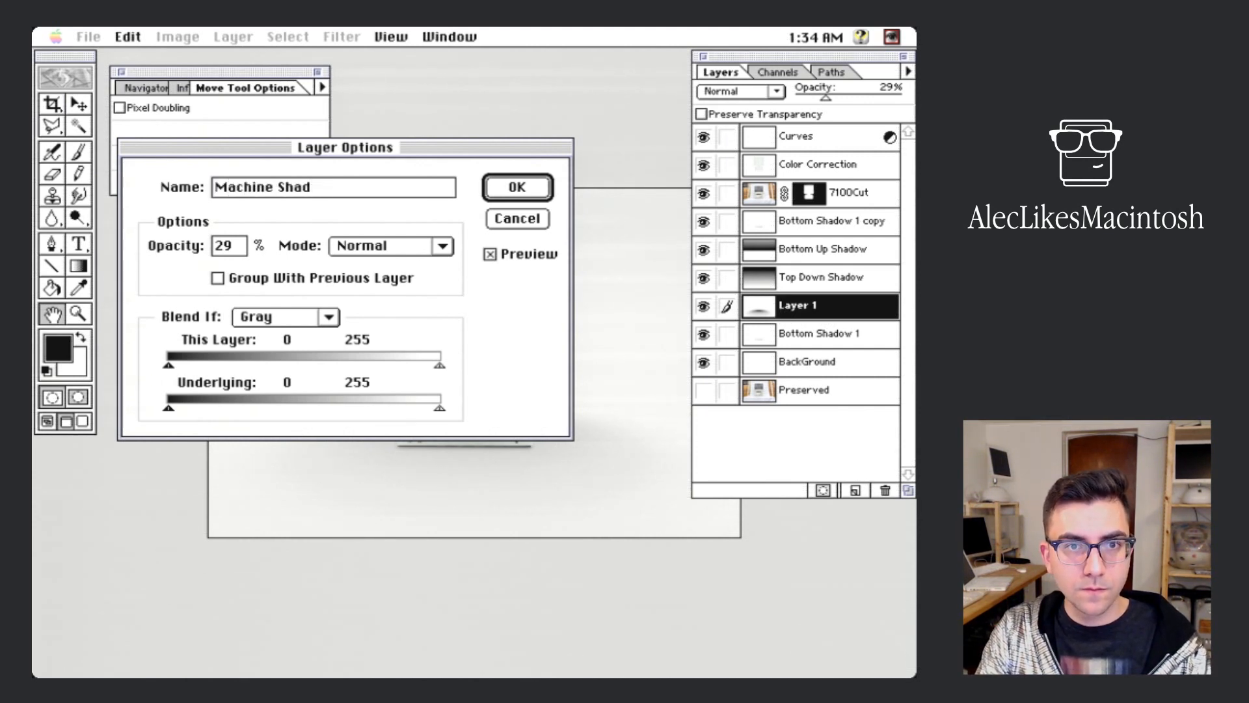
type("ow Large")
key("Return")
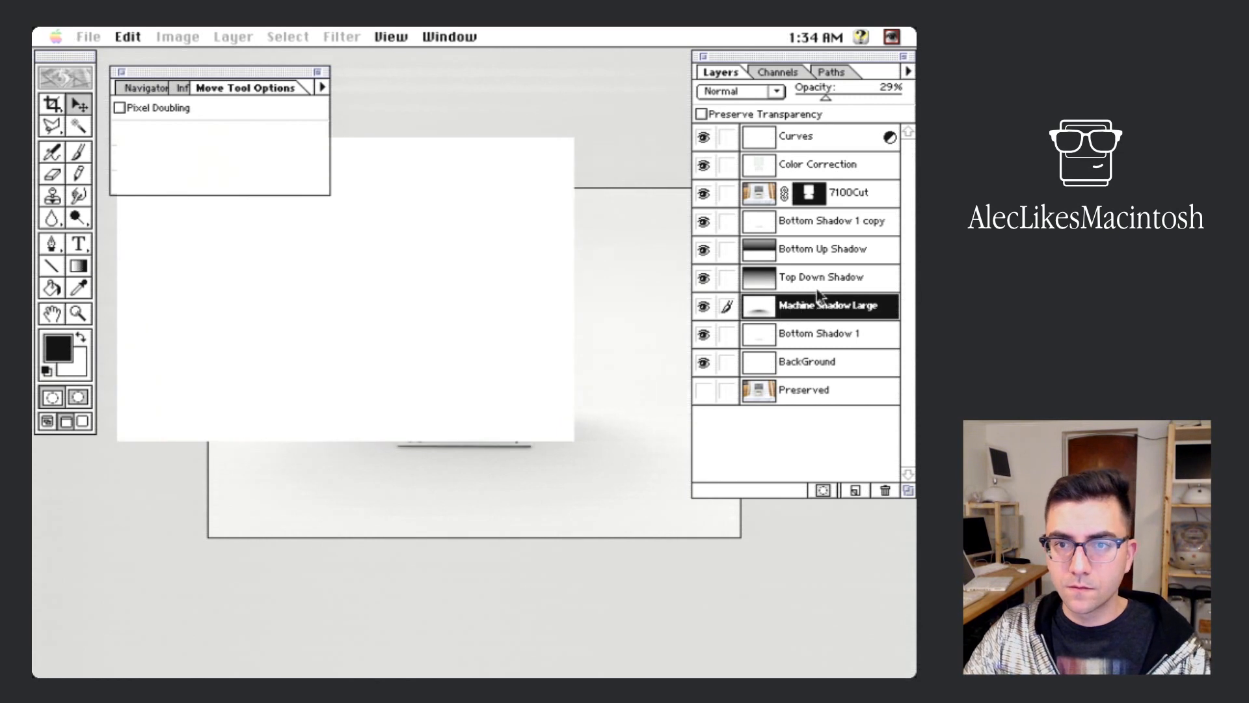
Step: Move the Bottom Shadow 1 copy layer below Machine Shadow Large, directly above Bottom Shadow 1
left_click(838, 339)
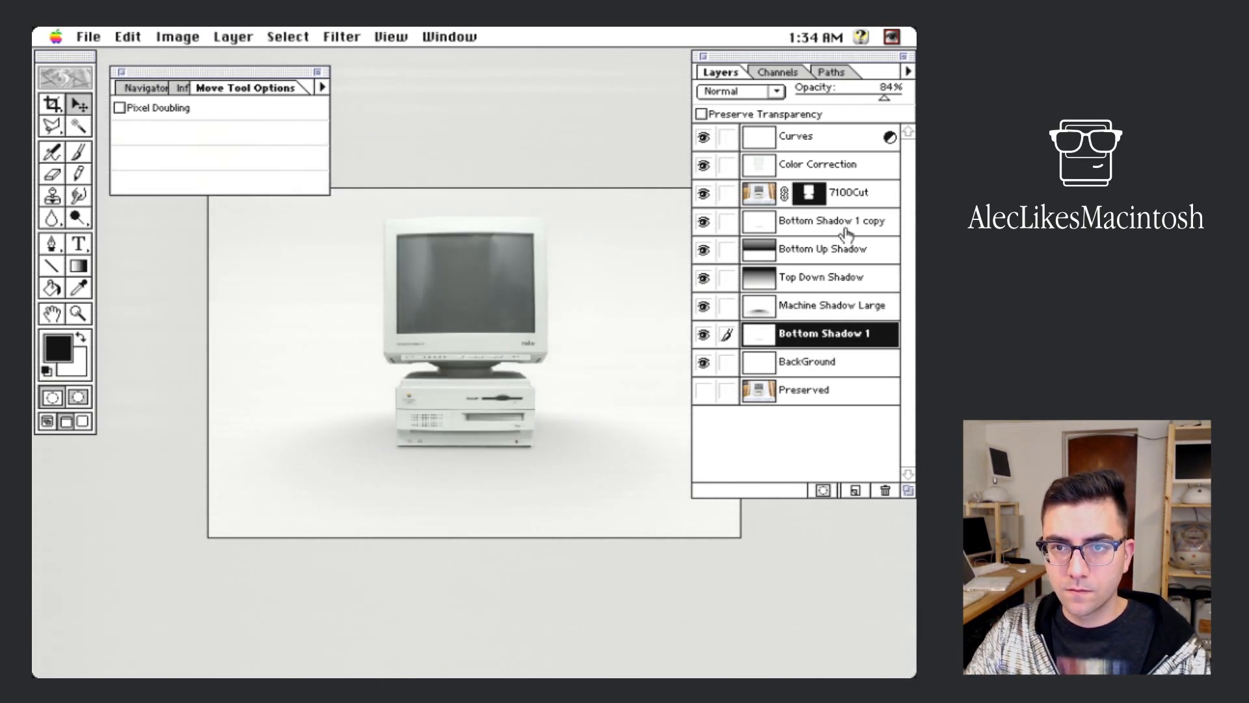
left_click(869, 224)
left_click_drag(871, 225, 868, 318)
left_click(859, 335)
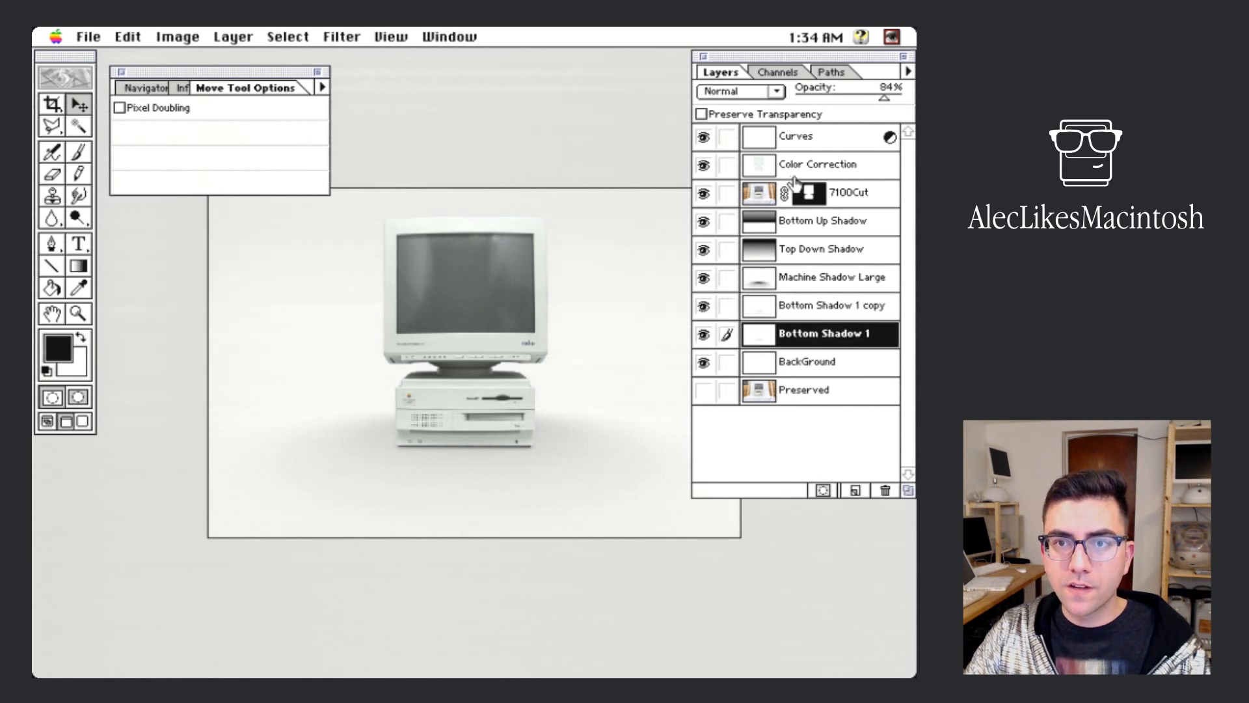
Step: Compare the image with and without the Curves adjustment layer, leave the layer visible, and save the document
left_click(804, 137)
left_click(704, 138)
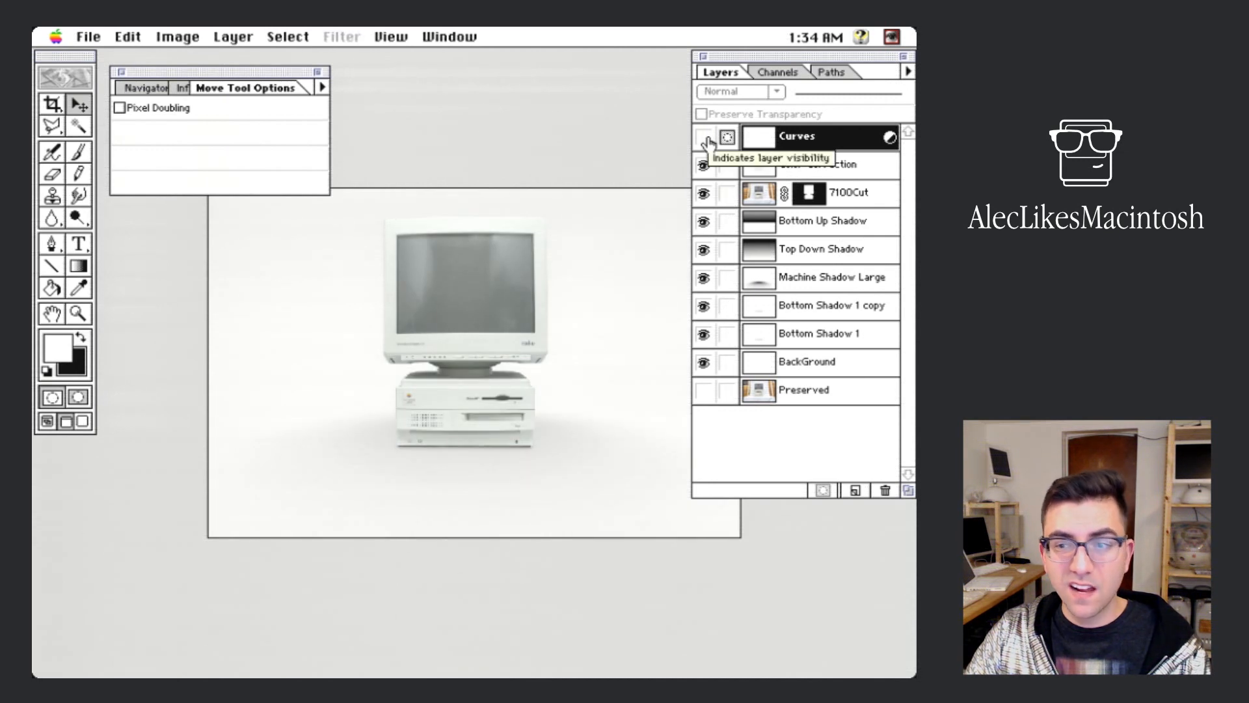
left_click(705, 139)
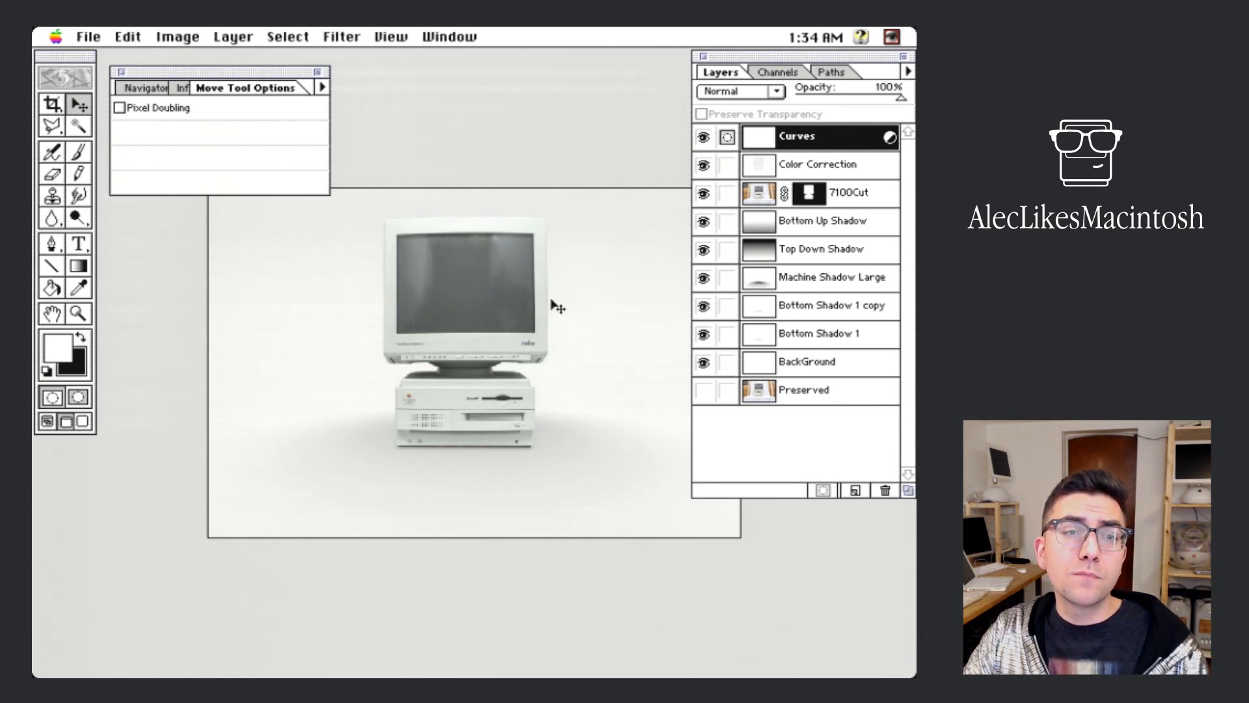
key("super+s")
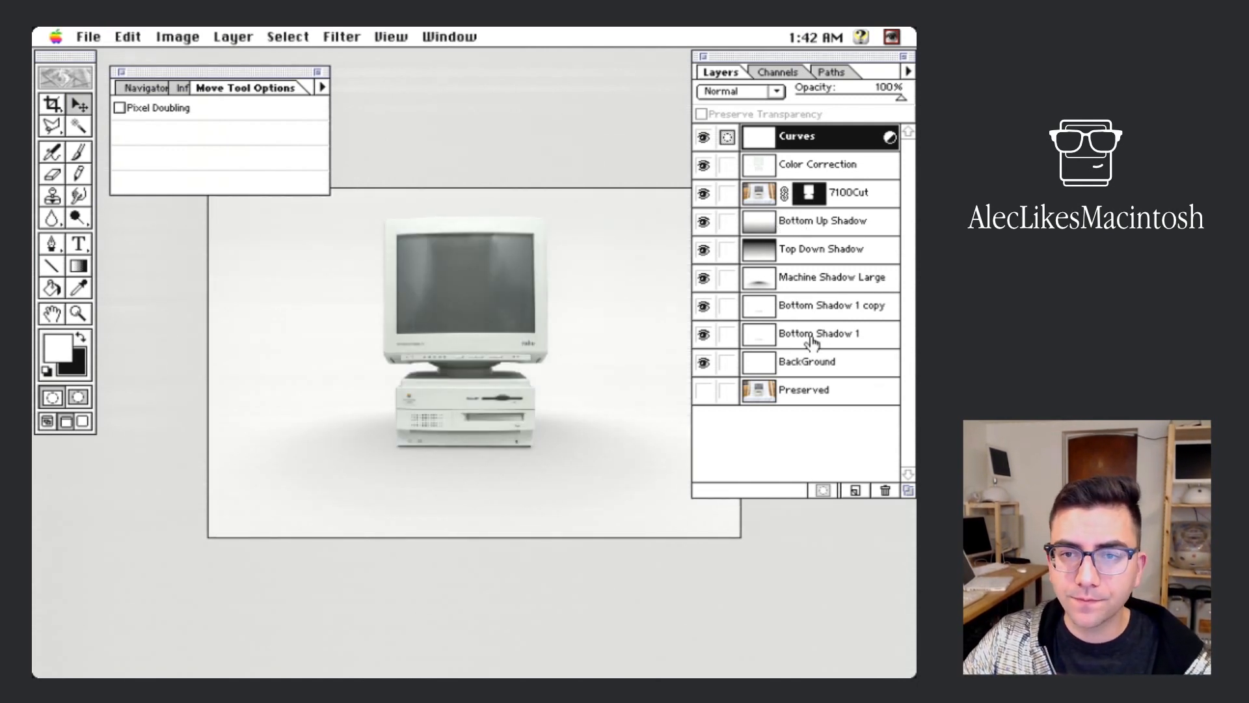
Step: Lower the Machine Shadow Large layer's opacity to 19%
left_click(826, 277)
left_click_drag(900, 97, 814, 97)
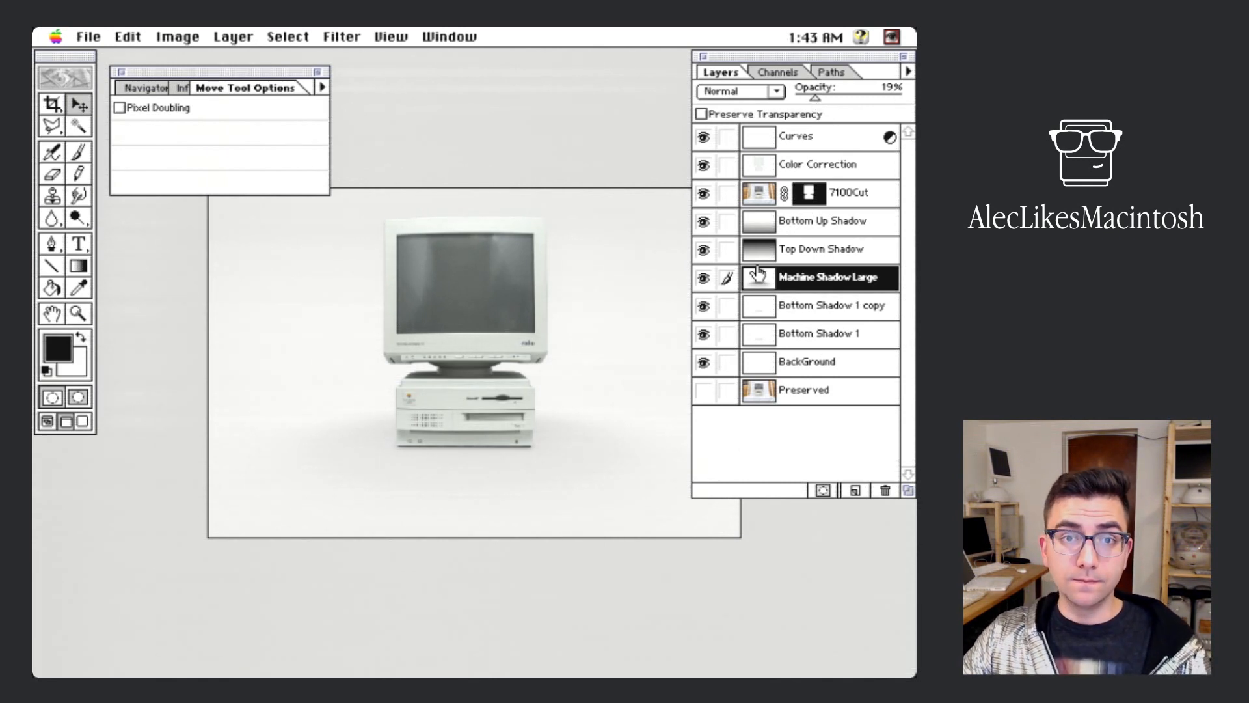
Step: Make the Preserved layer visible and select the layer mask of 7100Cut
left_click(771, 399)
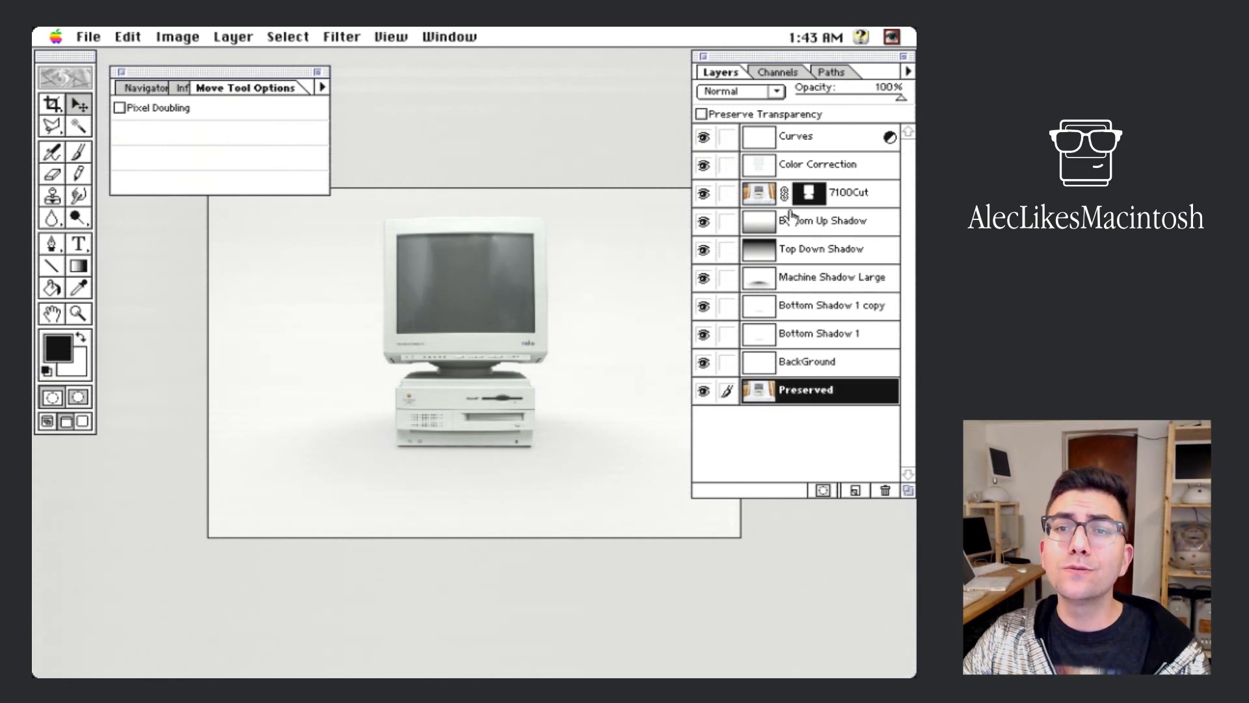
left_click(802, 171)
left_click(810, 194)
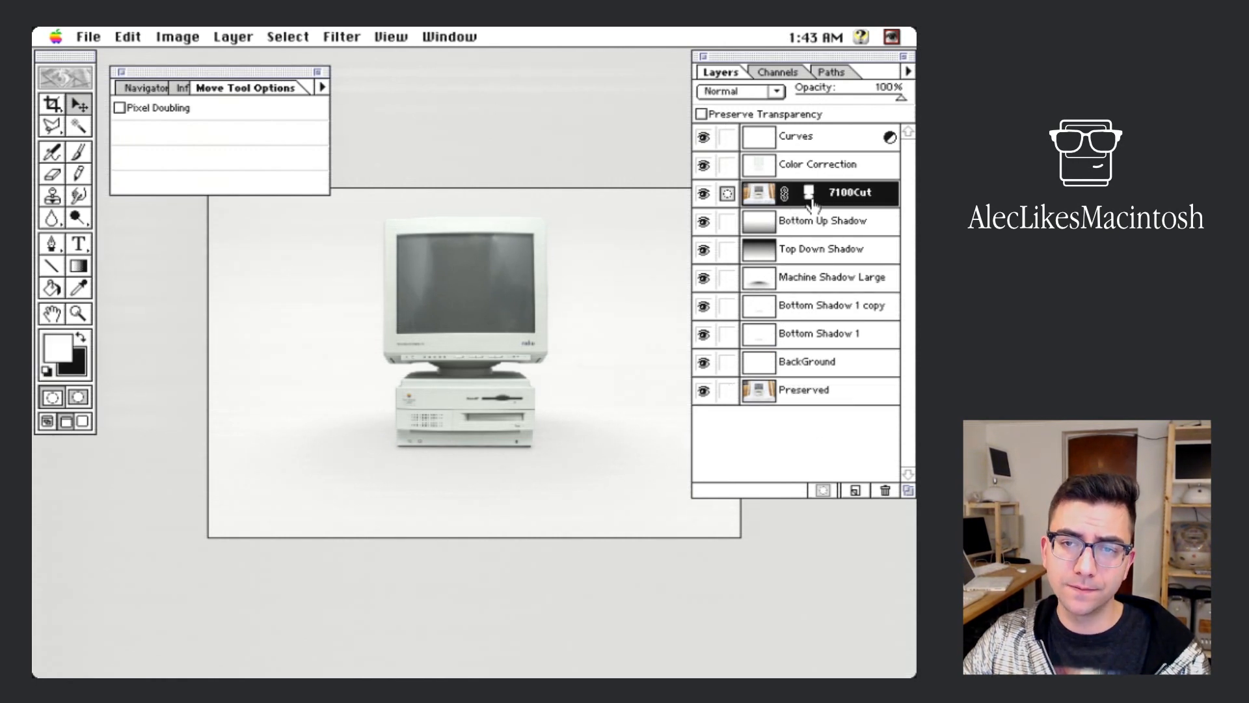
Step: Create a new path and name it Screen
key("super+plus")
key("super+plus")
key("super+plus")
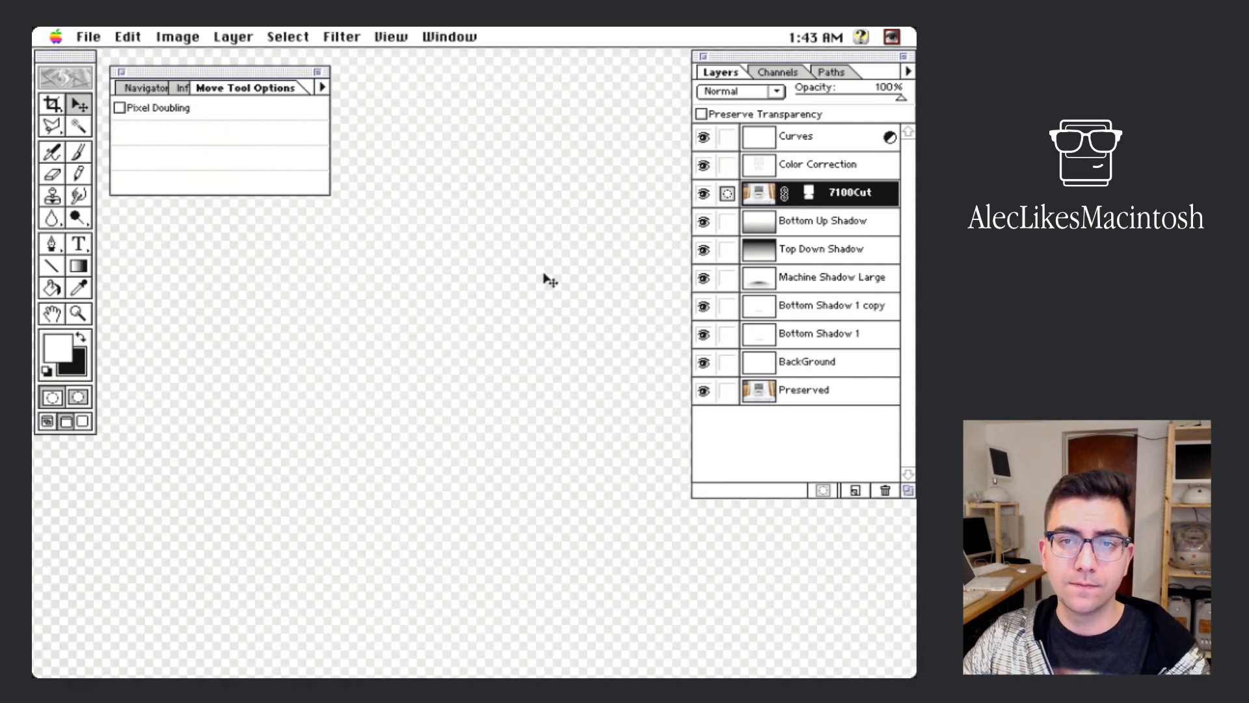
key("Tab")
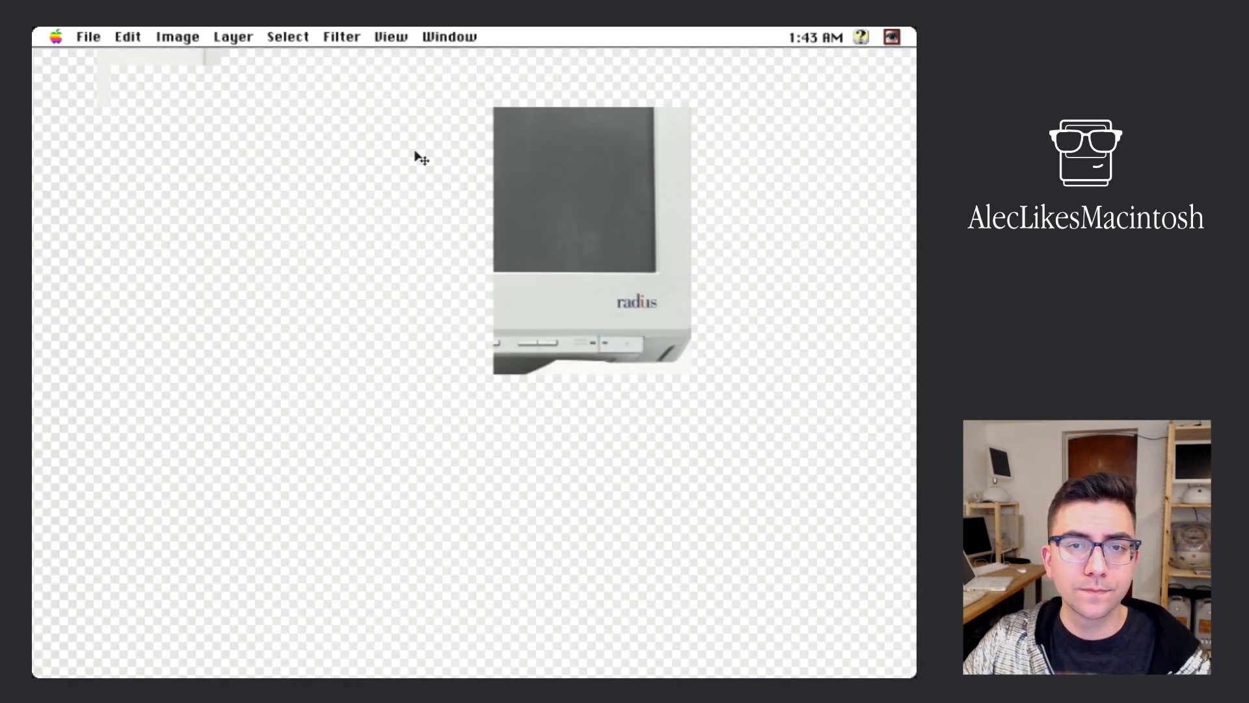
left_click_drag(407, 150, 493, 370)
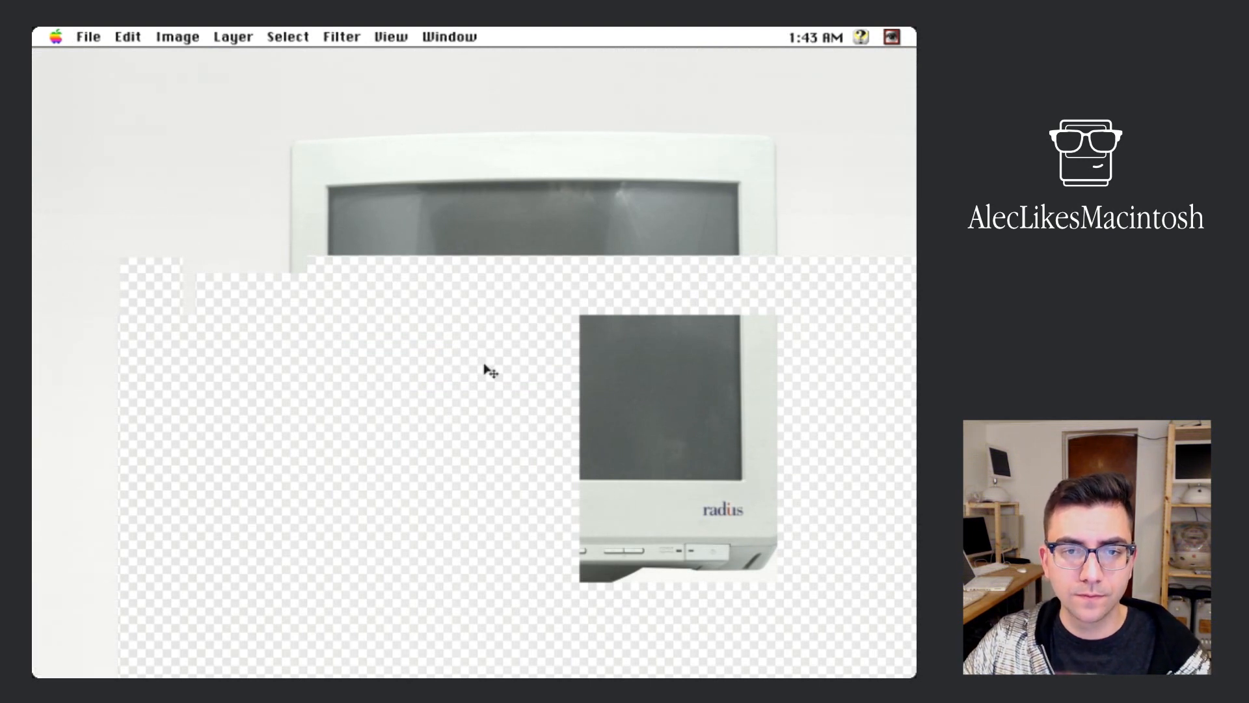
key("Tab")
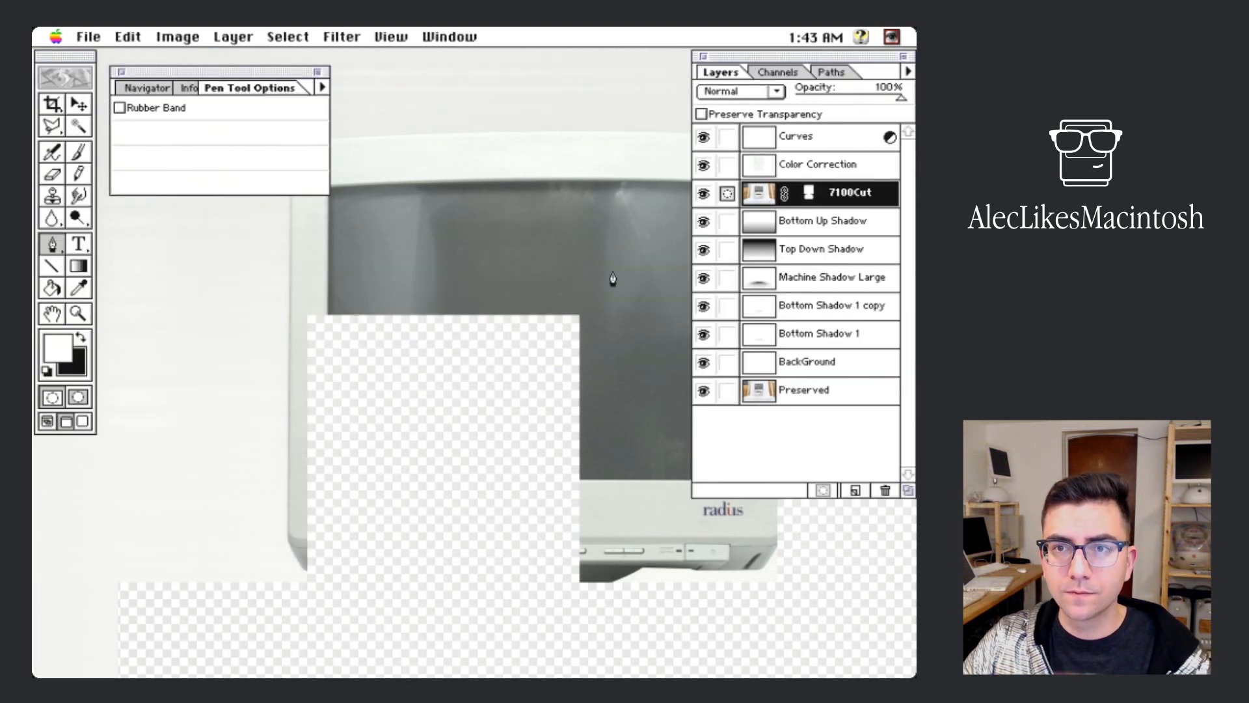
left_click(830, 72)
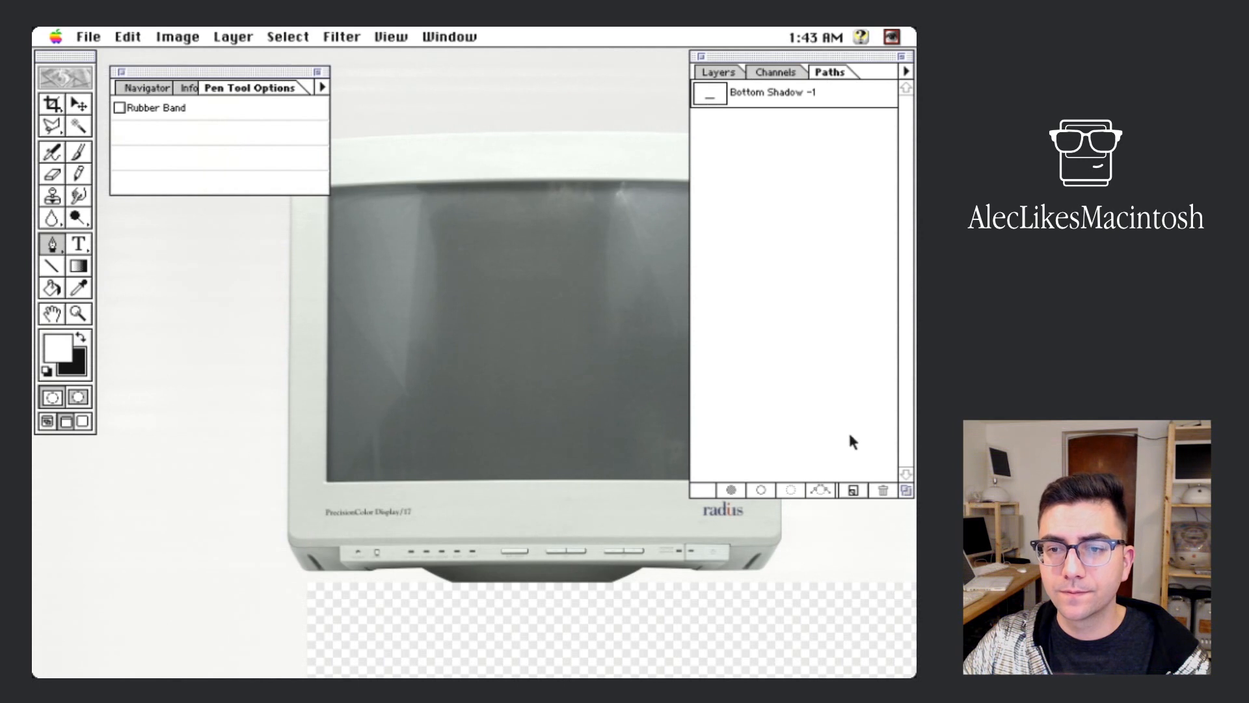
left_click(853, 490)
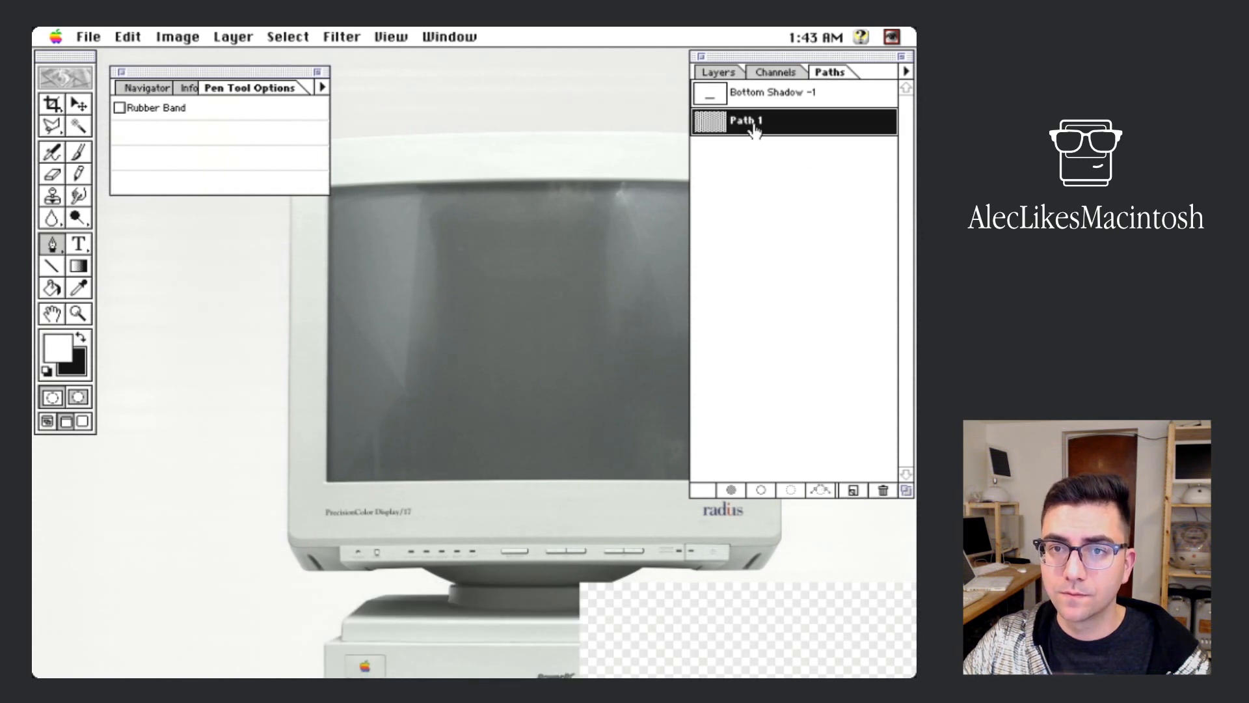
double_click(754, 124)
type("Scre")
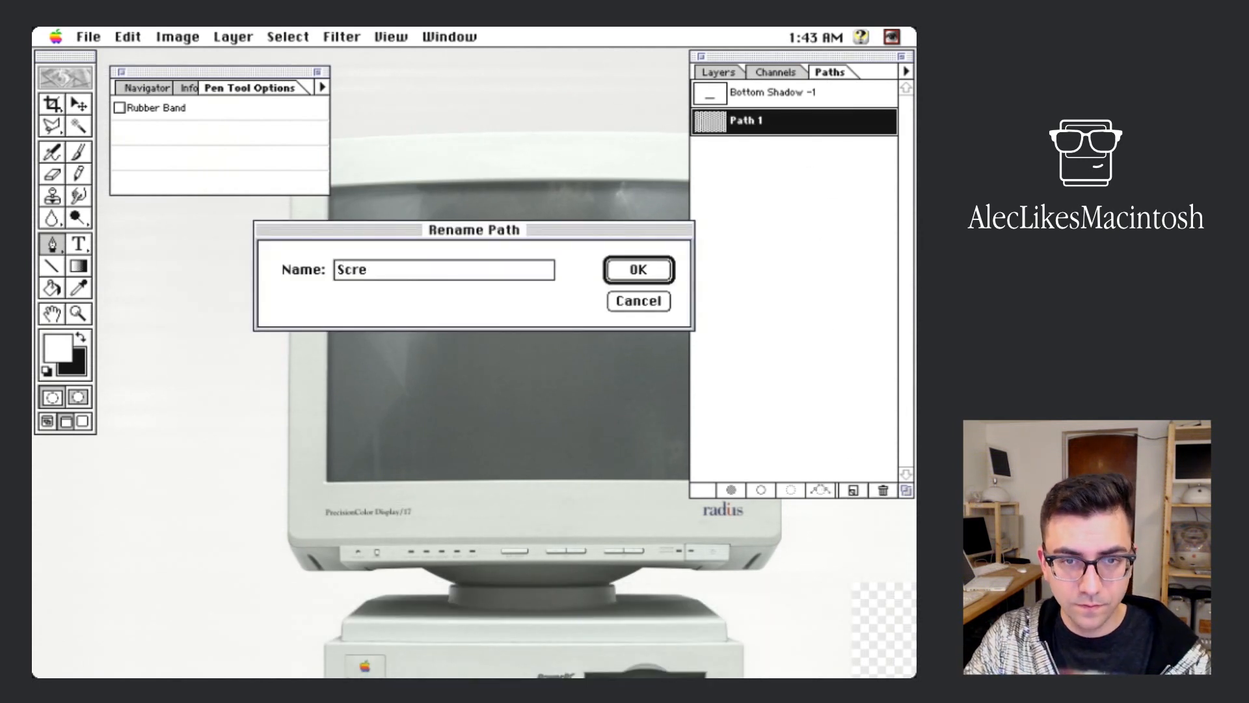
type("en")
key("Return")
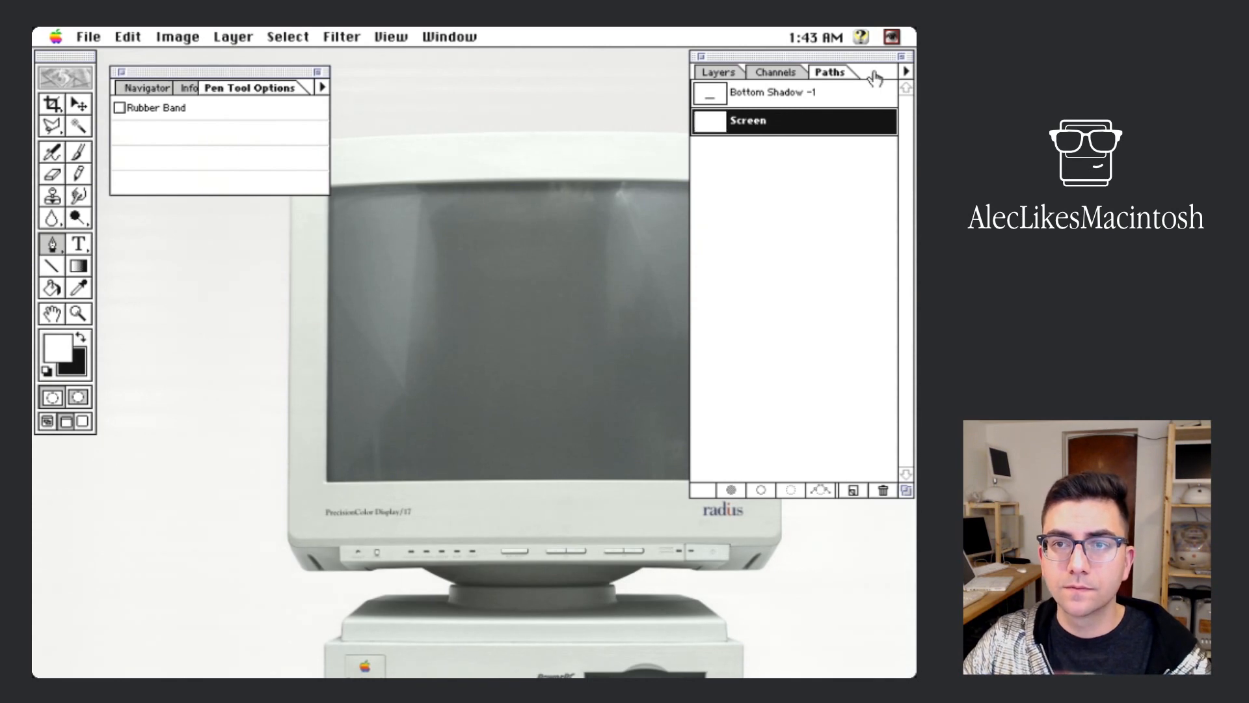
Step: Start the Screen path with a curve point at the upper-left corner of the monitor's glass
key("Tab")
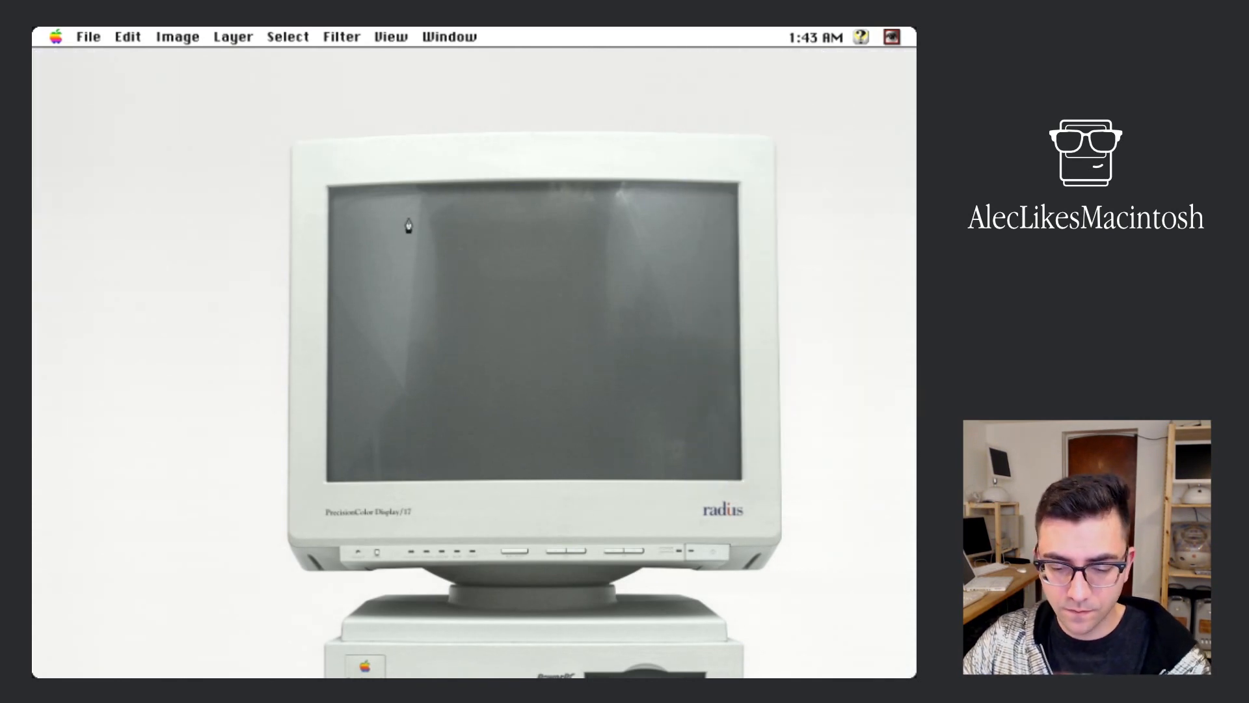
key("super+plus")
key("super+plus")
key("super+plus")
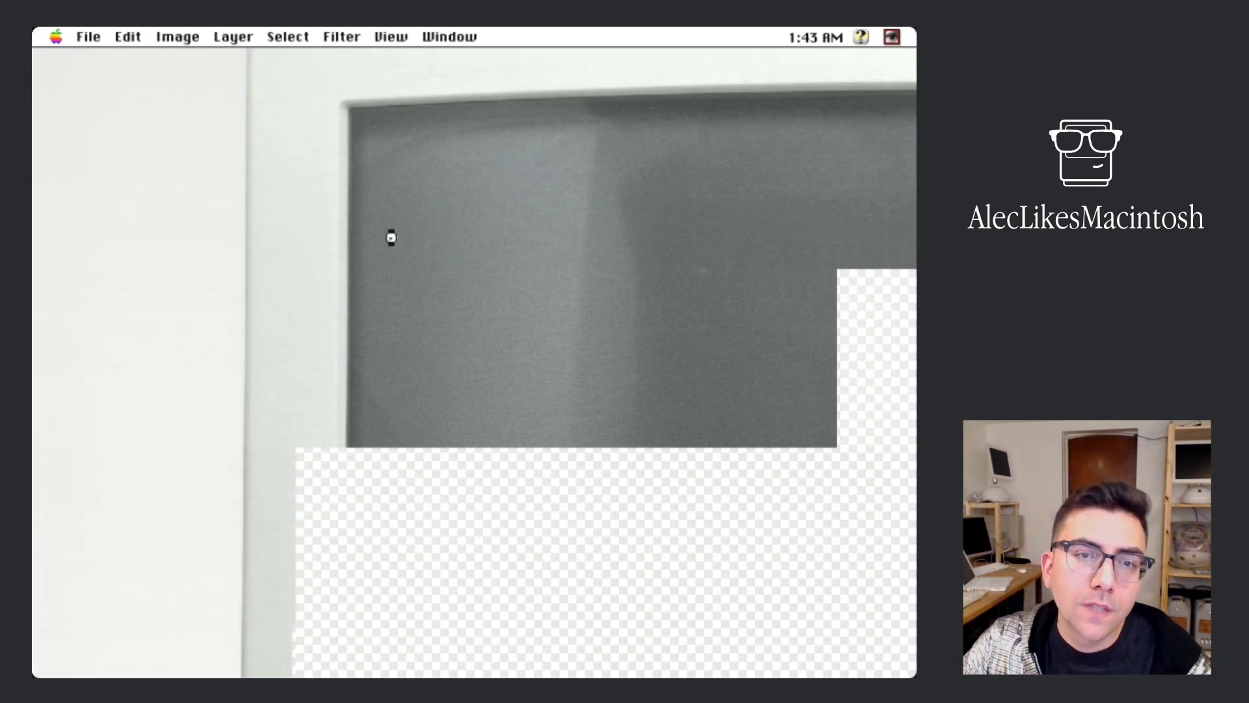
key("super+plus")
key("super+plus")
left_click_drag(464, 320, 703, 553)
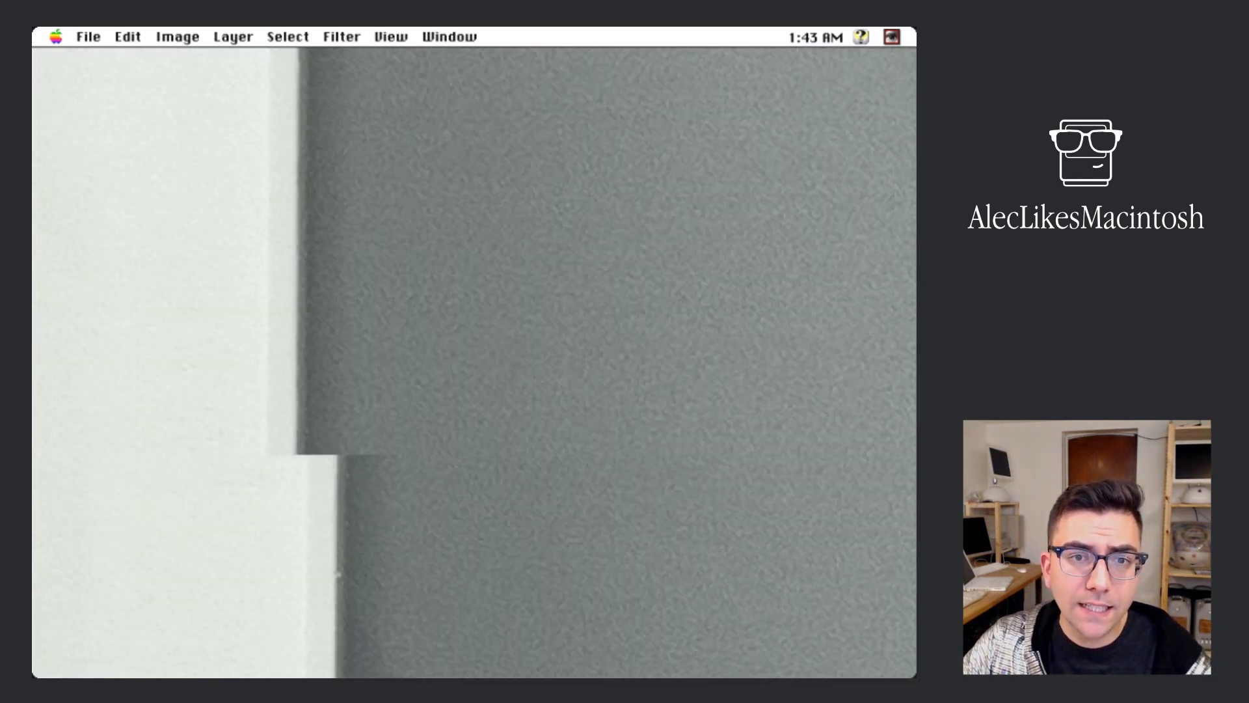
left_click_drag(416, 207, 355, 414)
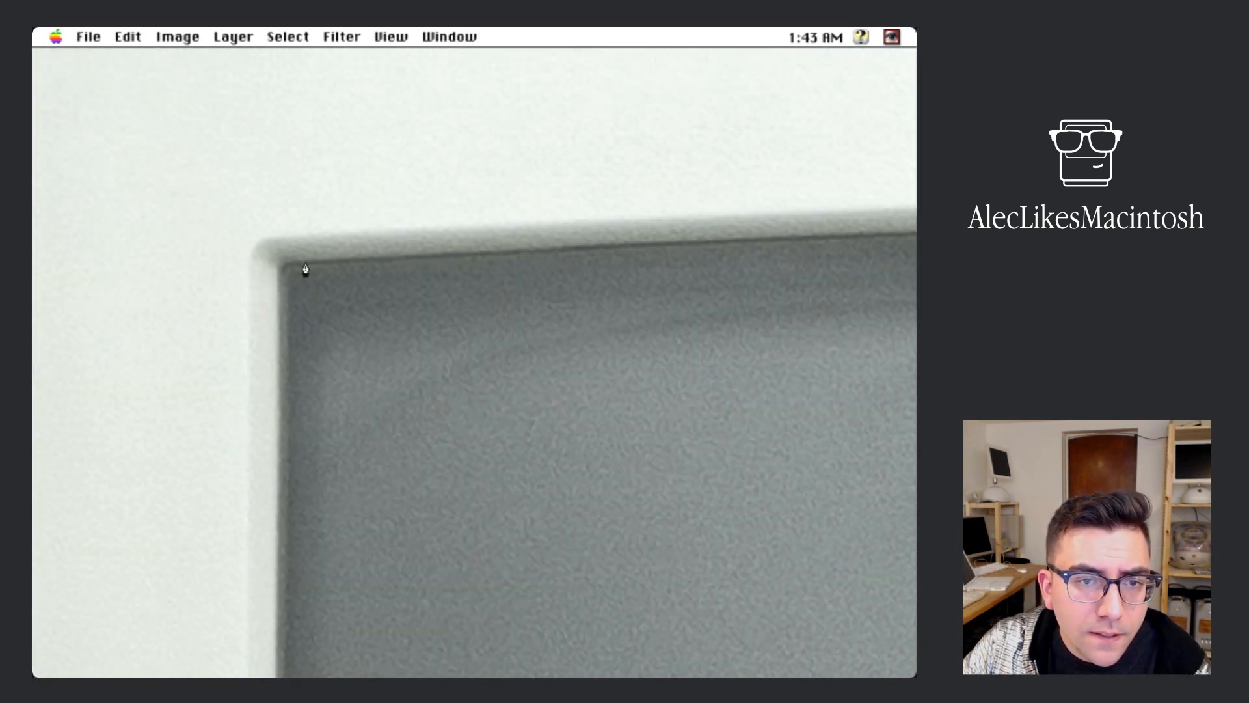
mouse_move(298, 263)
left_mouse_down()
mouse_move(336, 263)
mouse_move(319, 265)
left_mouse_up()
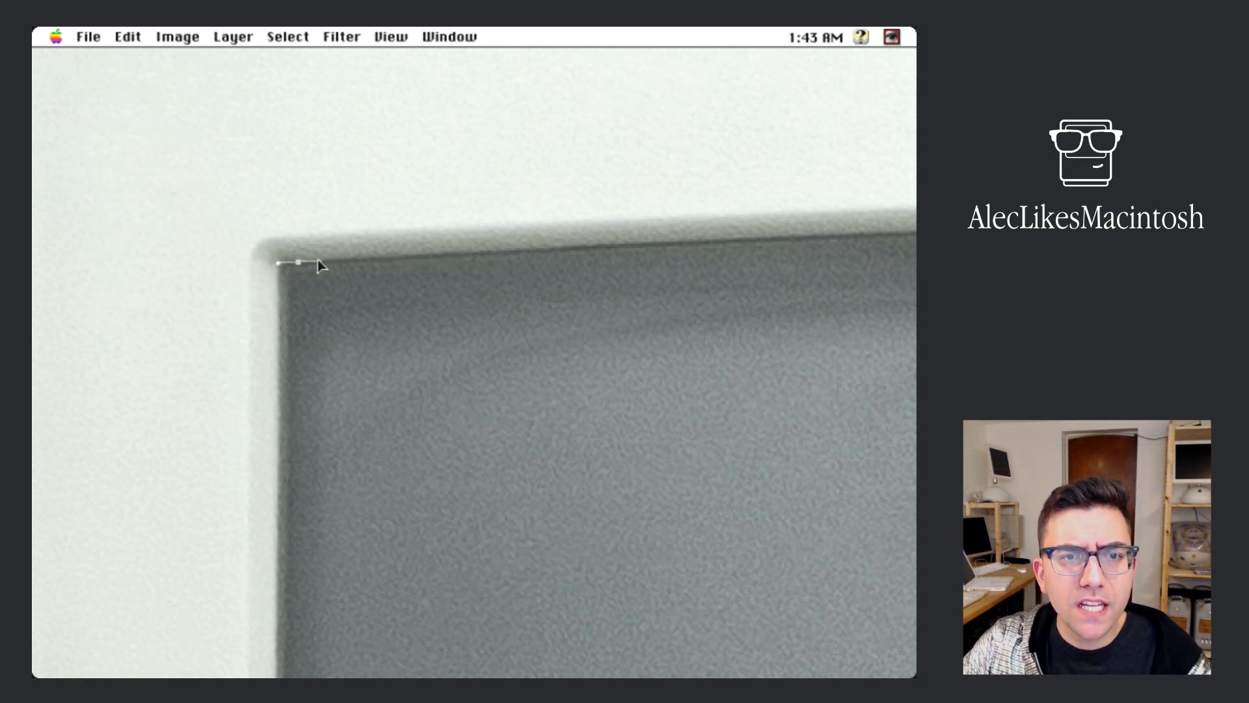
Step: Trace the path along the glass's top edge and curve it around the upper-right corner
left_click_drag(636, 250, 103, 278)
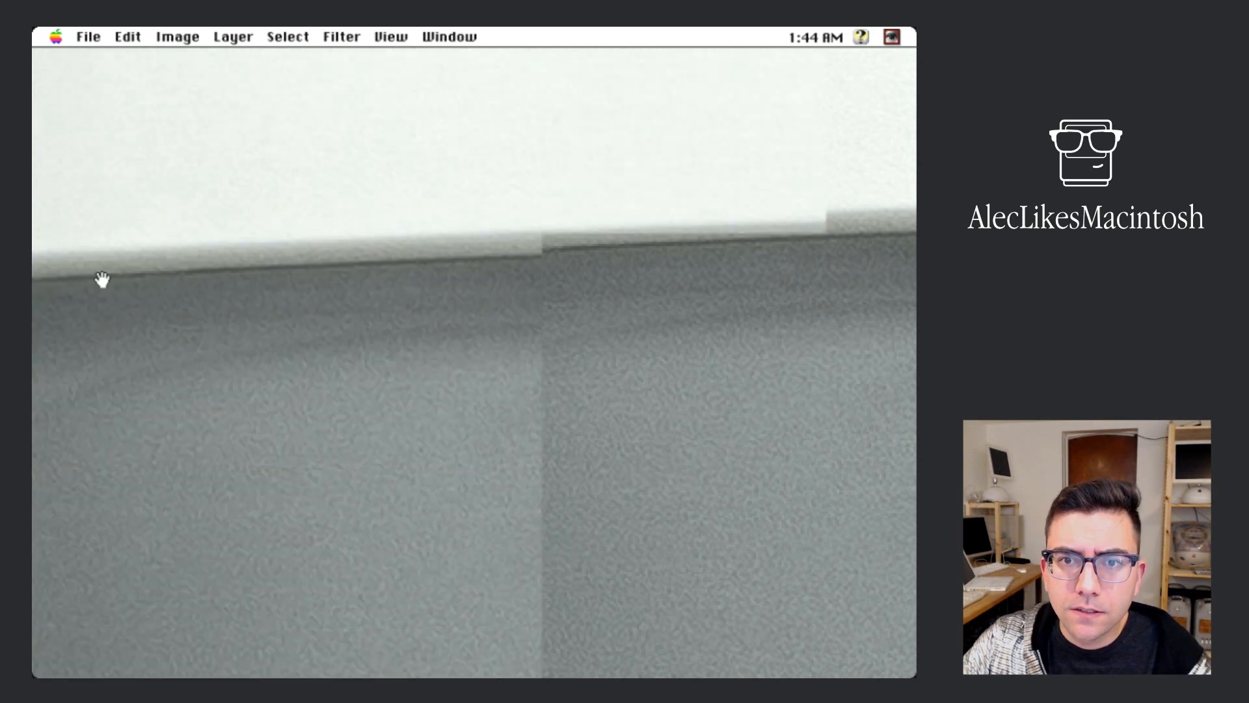
left_click_drag(365, 260, 574, 252)
left_click_drag(896, 247, 607, 290)
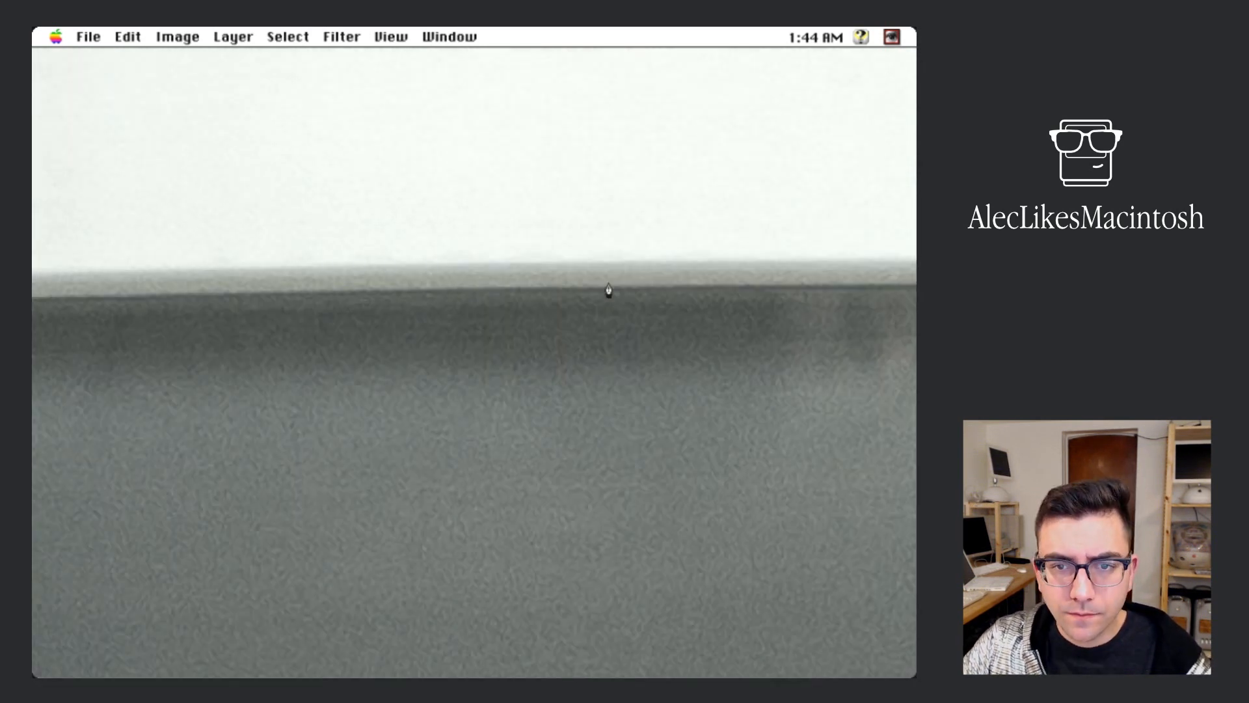
left_click_drag(877, 299, 339, 320)
left_click_drag(901, 316, 531, 323)
left_click(540, 314)
left_click(670, 318)
left_click_drag(693, 334, 694, 352)
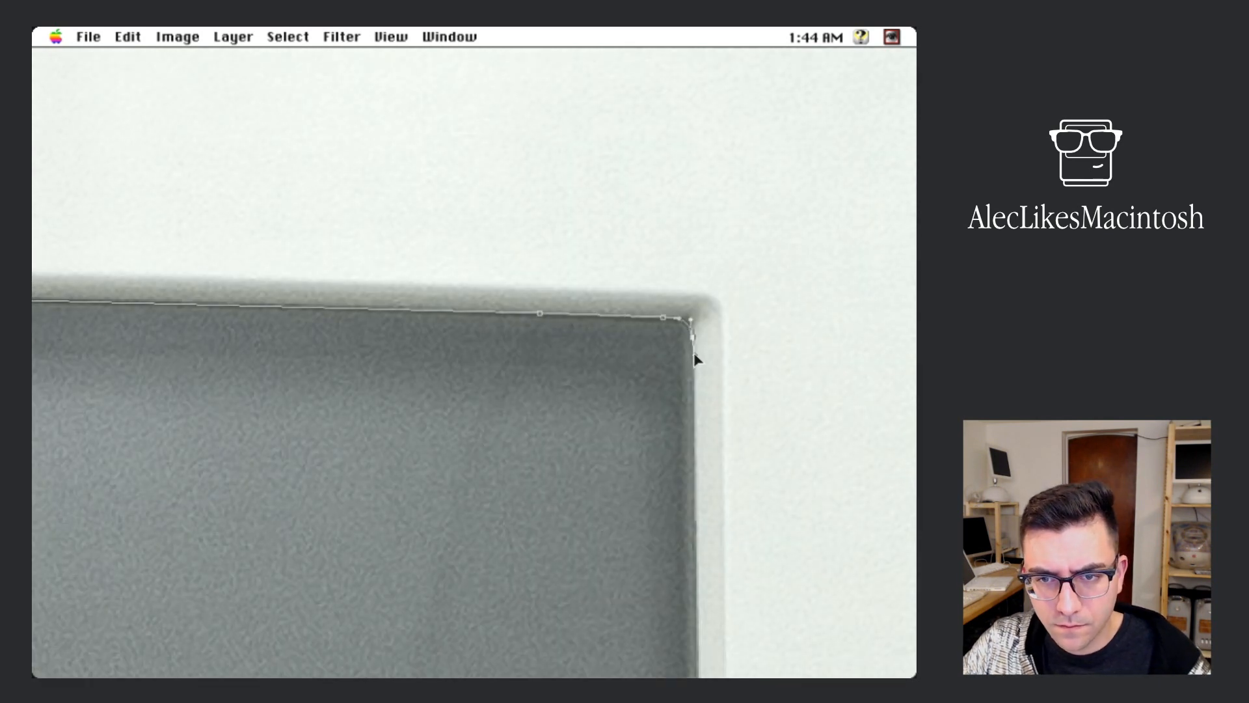
Step: Continue the path down the glass's right edge and curve it around the lower-right corner
left_click_drag(697, 641, 697, 430)
left_click_drag(698, 514, 702, 560)
left_click_drag(701, 628, 696, 97)
left_click_drag(699, 596, 702, 649)
left_click_drag(677, 667, 734, 78)
left_click_drag(767, 544, 768, 625)
left_click_drag(744, 671, 742, 92)
left_click_drag(772, 480, 812, 224)
left_click_drag(819, 328, 818, 354)
left_click_drag(779, 366, 732, 366)
Step: Trace the path along the glass's bottom edge and curve it around the lower-left corner
left_click_drag(242, 362, 778, 367)
key("super+minus")
key("super+minus")
left_click_drag(33, 371, 274, 370)
left_click_drag(467, 361, 502, 360)
left_click_drag(426, 360, 900, 376)
key("super+plus")
key("super+plus")
left_click_drag(609, 411, 491, 415)
left_click_drag(478, 386, 478, 351)
Step: Trace the path up the glass's left edge and close it at the upper-left starting point
key("super+minus")
left_click_drag(478, 196, 397, 575)
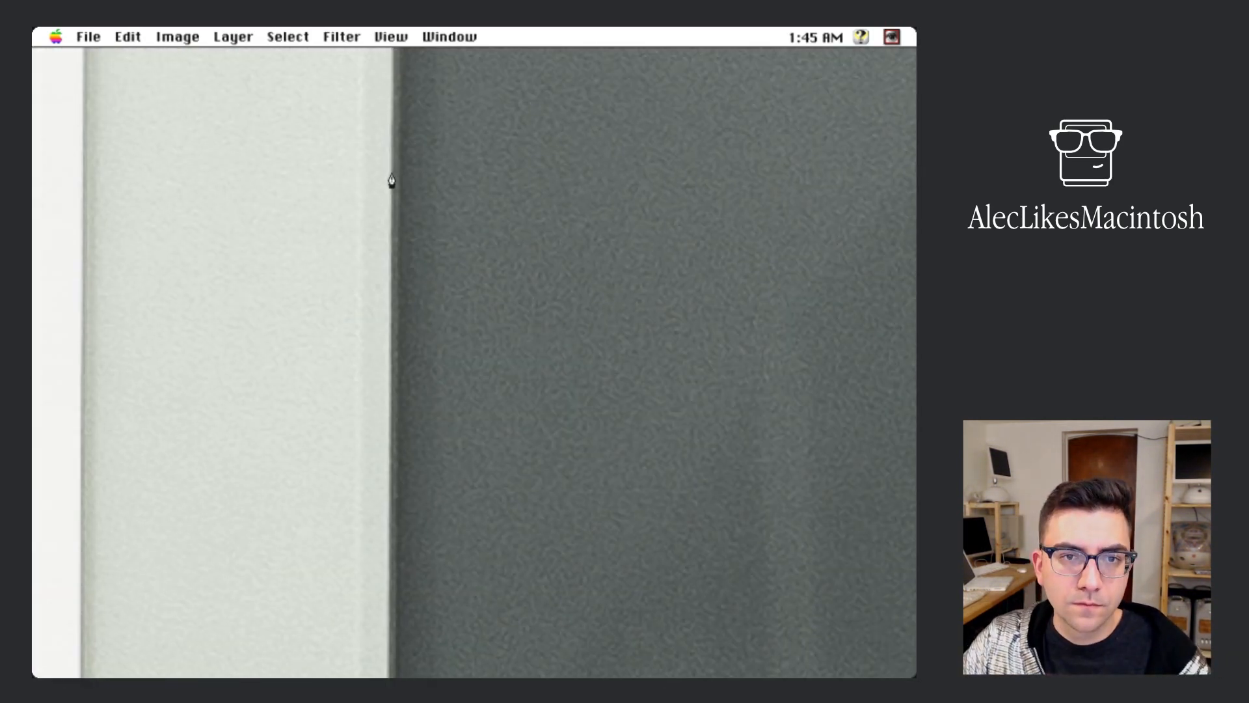
left_click_drag(394, 173, 395, 98)
key("super+minus")
key("super+minus")
key("super+minus")
left_click_drag(494, 182, 460, 442)
left_click_drag(424, 175, 421, 674)
key("super+plus")
key("super+plus")
key("super+plus")
key("super+plus")
left_click_drag(433, 336, 433, 317)
left_click(461, 294)
Step: Adjust the Screen path's left-edge anchor and handle near the upper-left corner with the Path Select tool
key("Tab")
left_click_drag(51, 245, 100, 254)
left_click(435, 504)
left_click_drag(428, 665, 428, 614)
left_click_drag(428, 614, 433, 638)
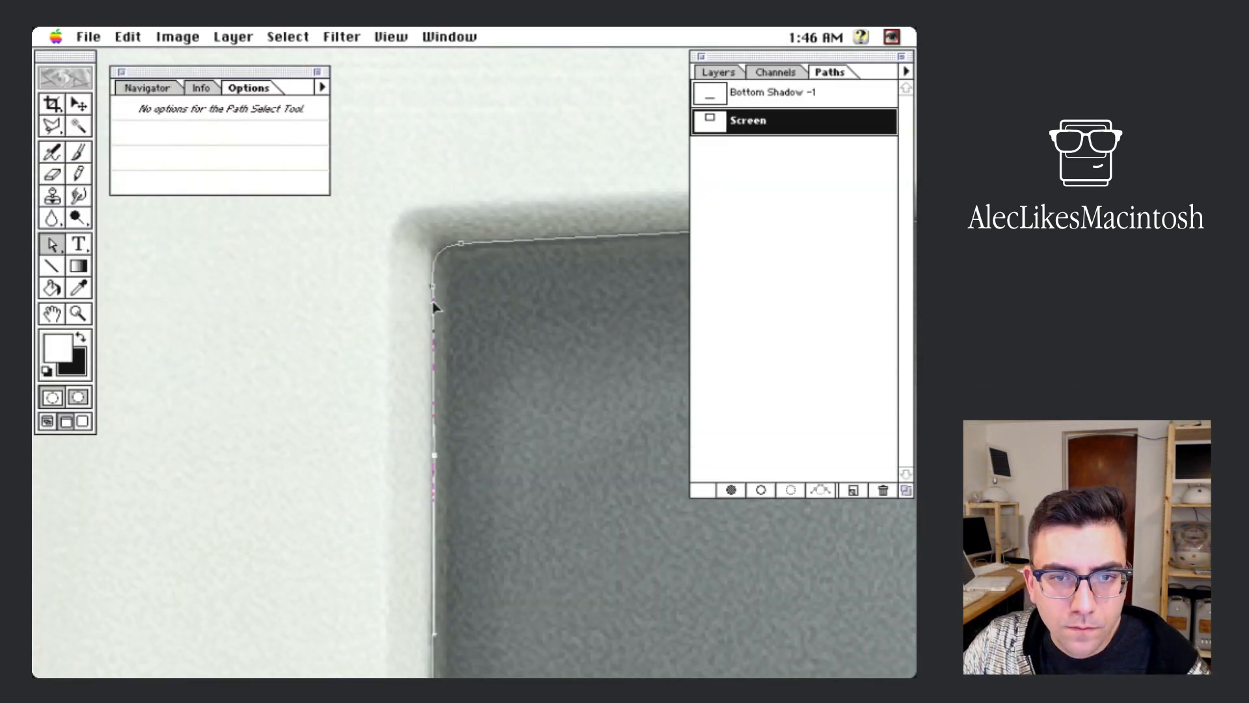
Step: Add a new layer directly above the 7100Cut layer
key("super+minus")
key("super+minus")
key("super+minus")
key("super+minus")
left_click_drag(554, 527, 223, 419)
key("super+minus")
left_click(718, 72)
left_click(853, 491)
Step: Load the Screen path as a selection and fill the path with dark gray on Layer 1
left_click(829, 72)
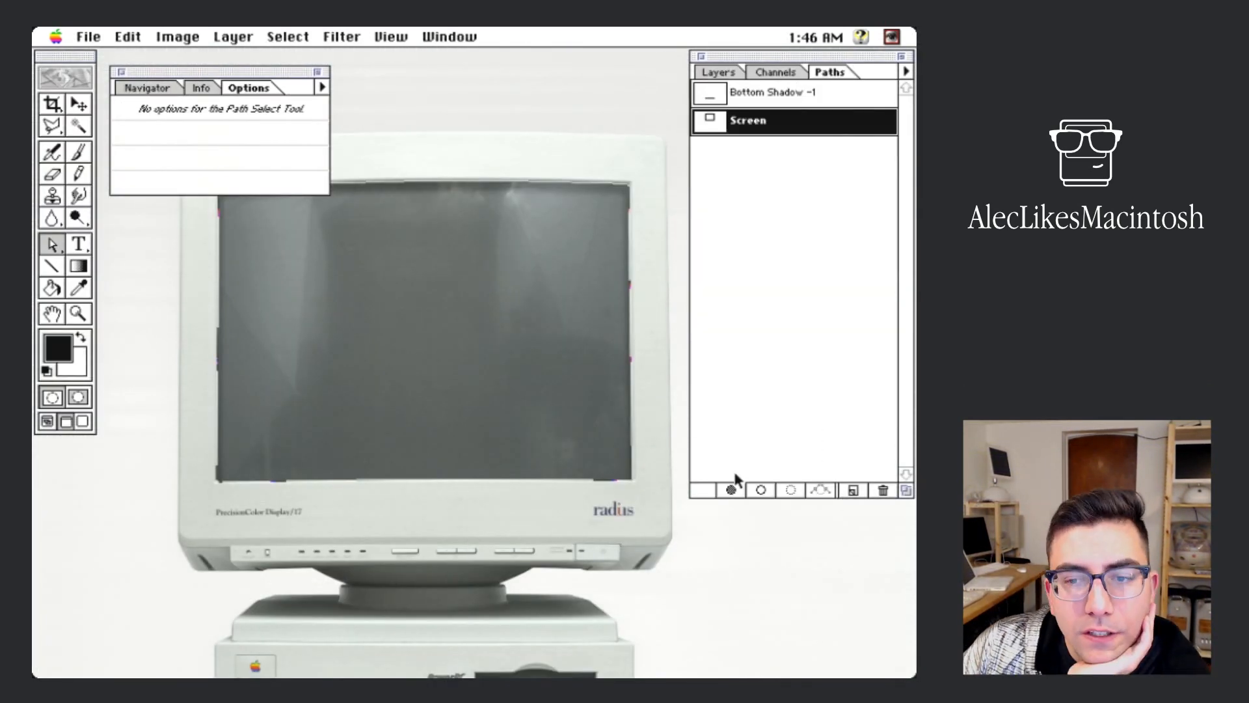
left_click(787, 490)
left_click(719, 72)
key("super+plus")
left_click(121, 72)
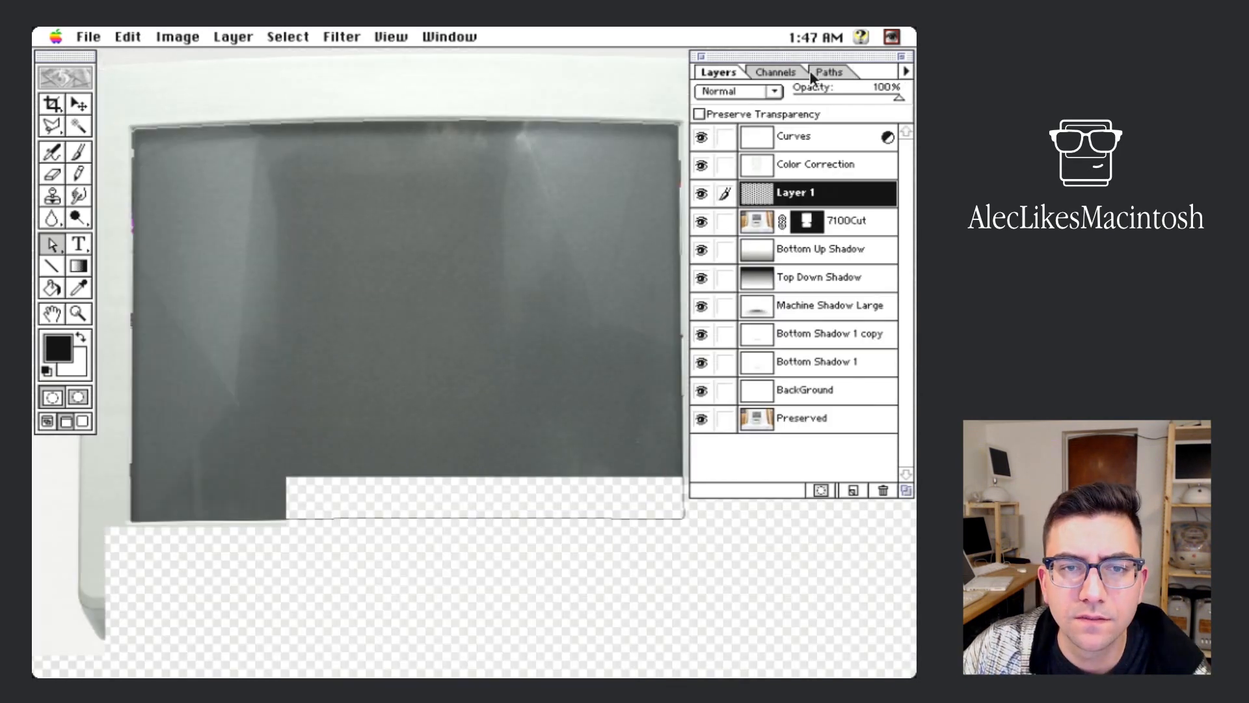
left_click(830, 72)
left_click(731, 490)
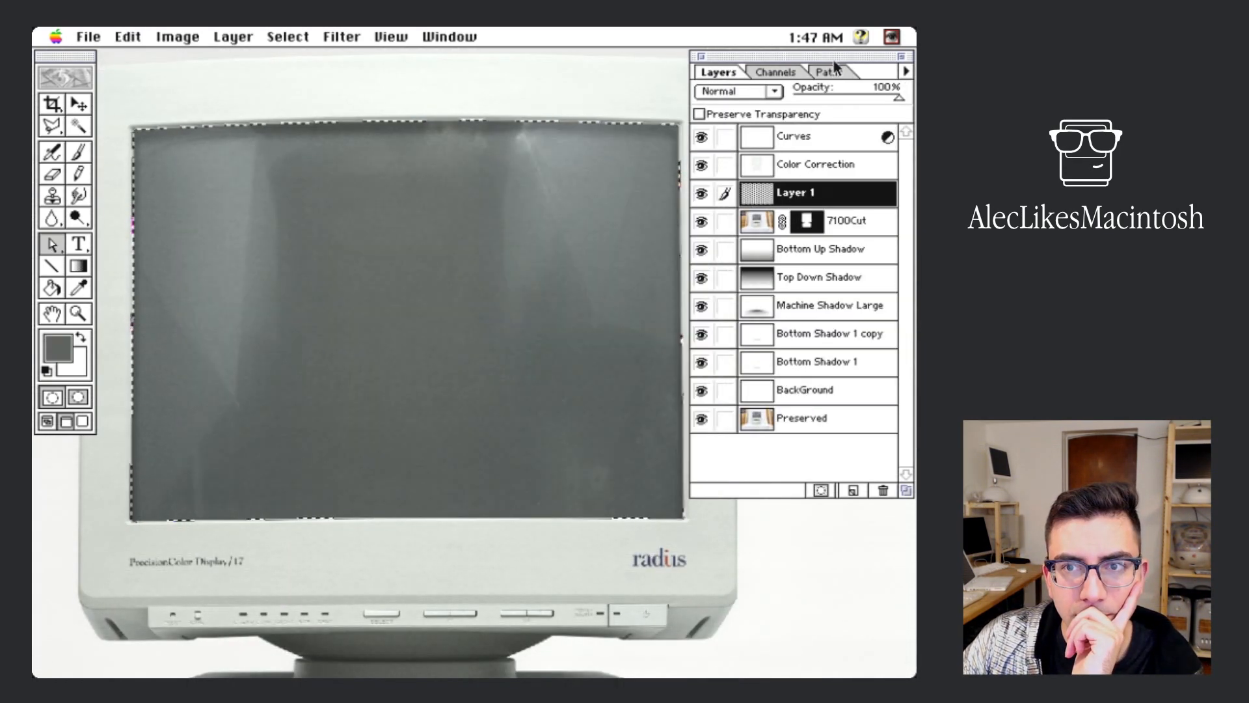
left_click(829, 72)
left_click(730, 489)
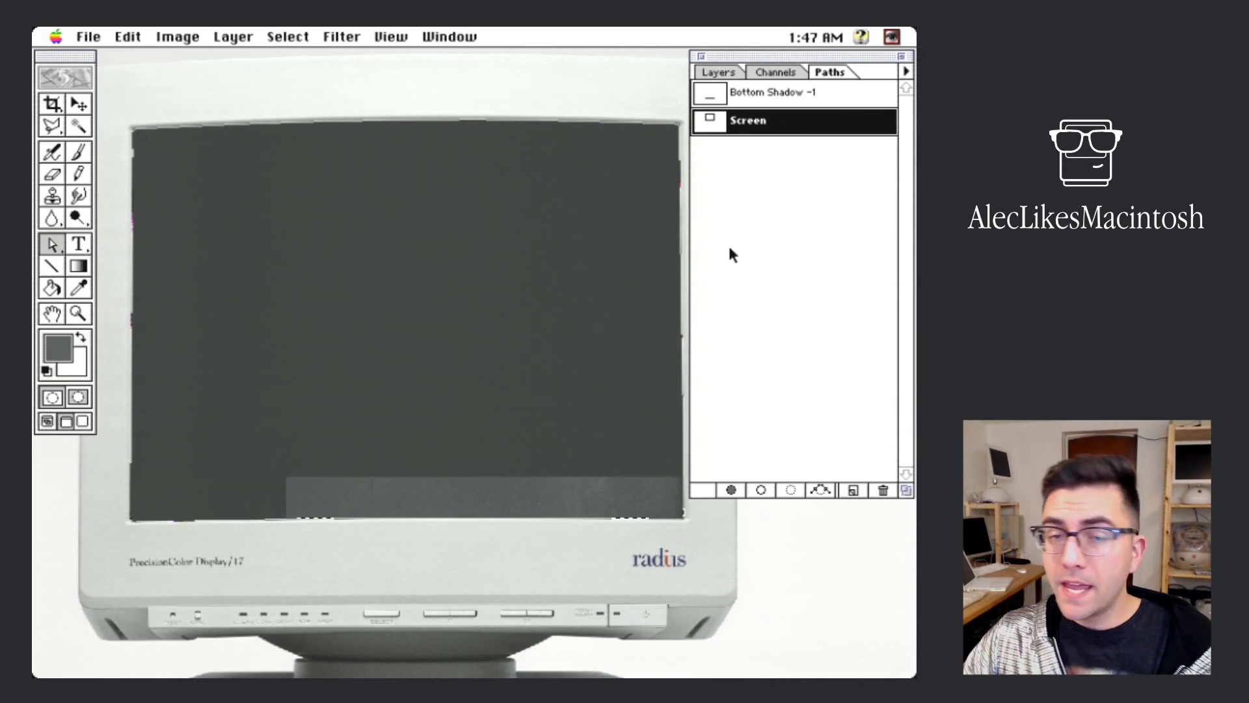
left_click(724, 70)
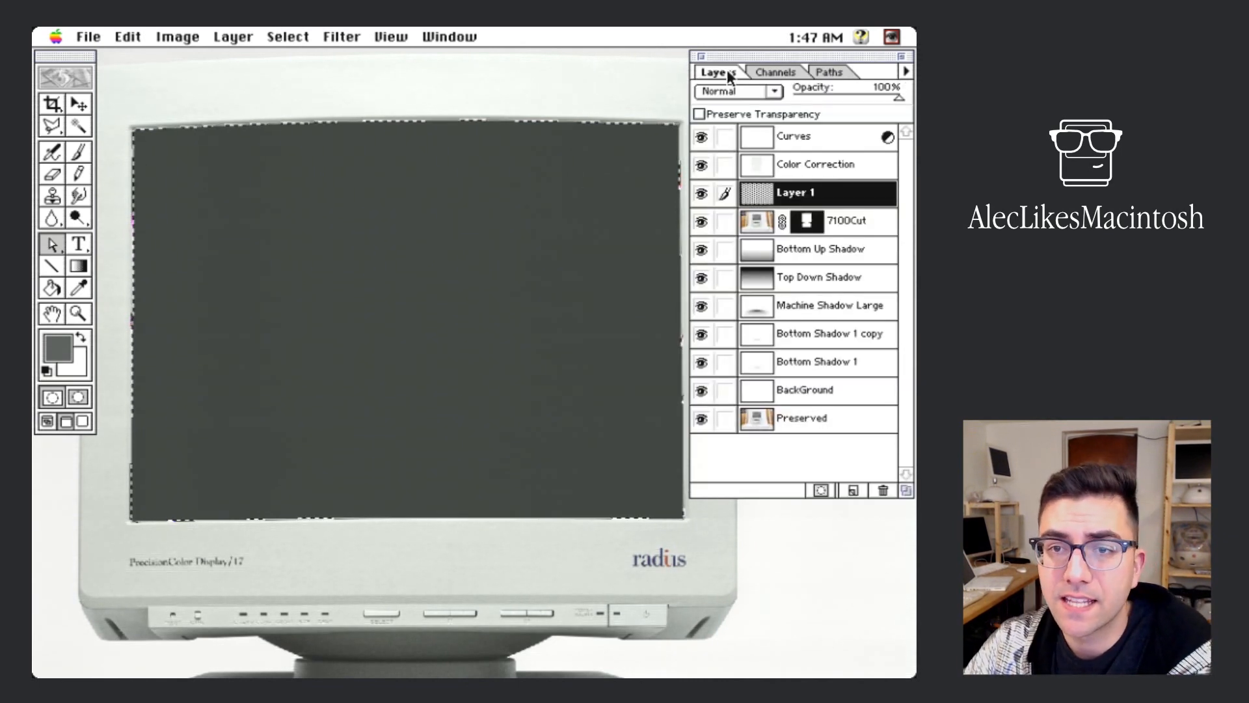
Step: Add a layer above the dark gray screen fill and open the Foreground to Transparent gradient for editing
left_click(853, 490)
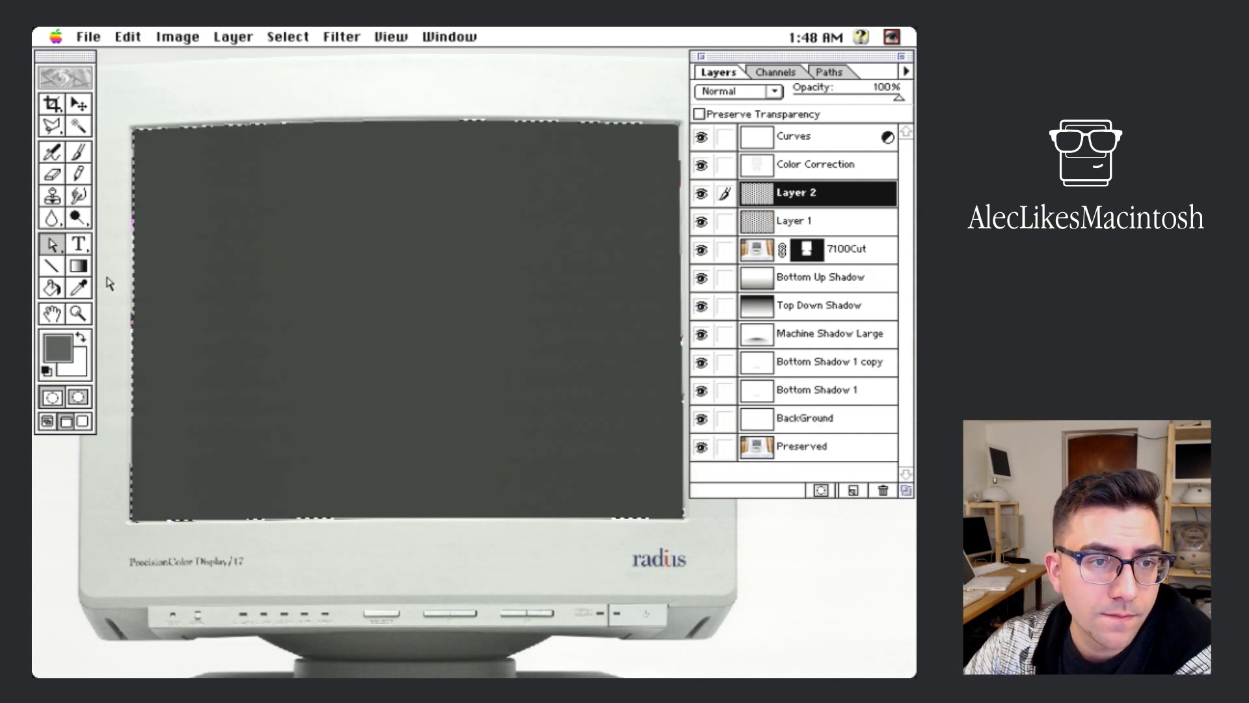
left_click(76, 268)
double_click(73, 268)
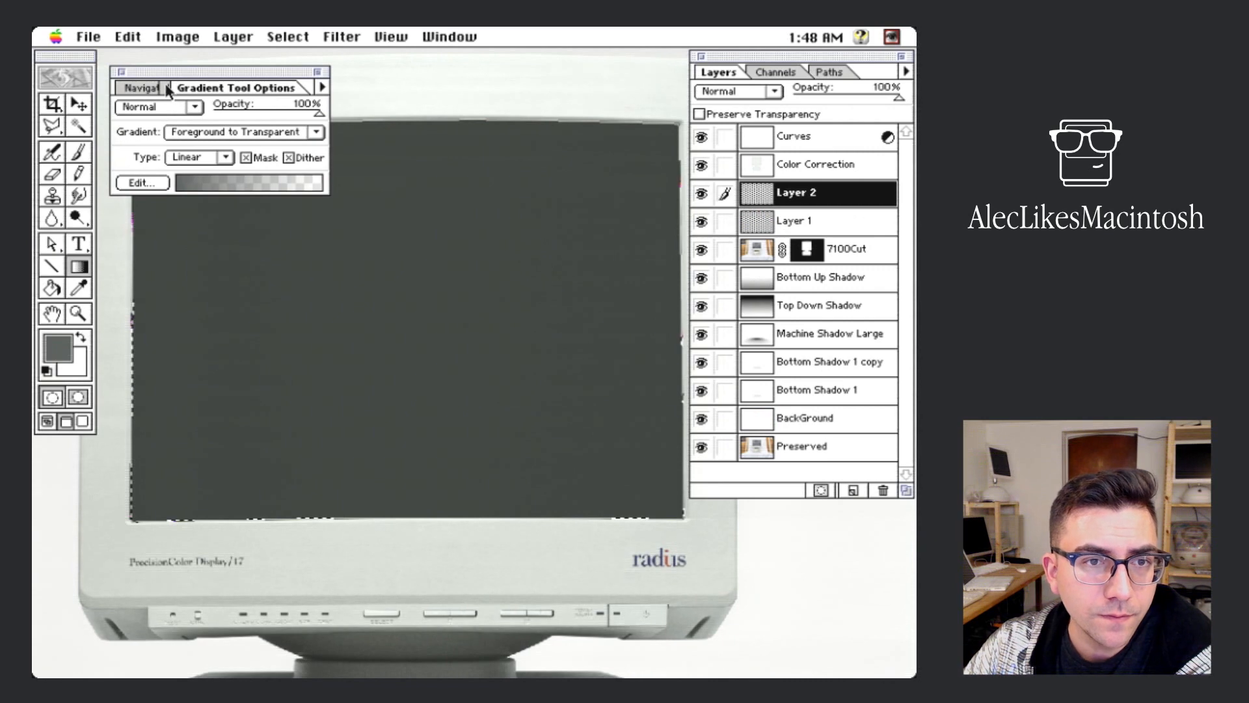
left_click(141, 183)
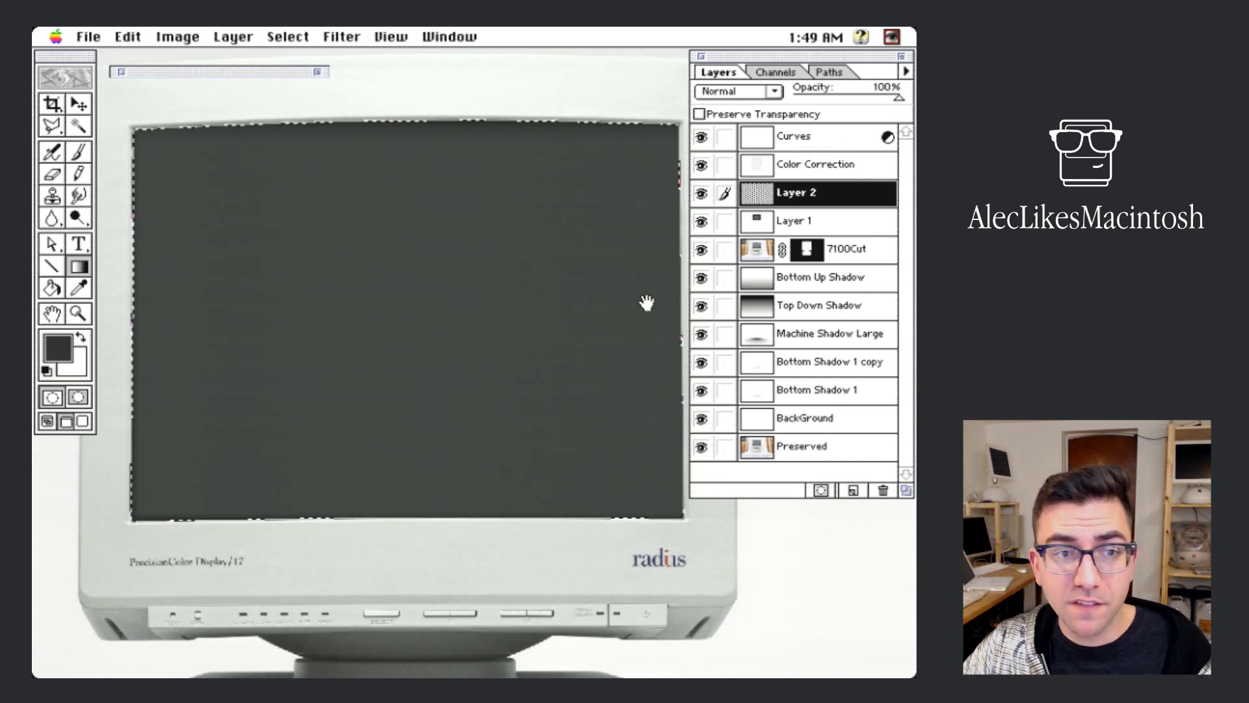
Step: Undo the last edit and add another layer between Layer 2 and Layer 1
left_click_drag(647, 302, 627, 299)
key("super+z")
left_click(854, 490)
left_click_drag(797, 193, 797, 230)
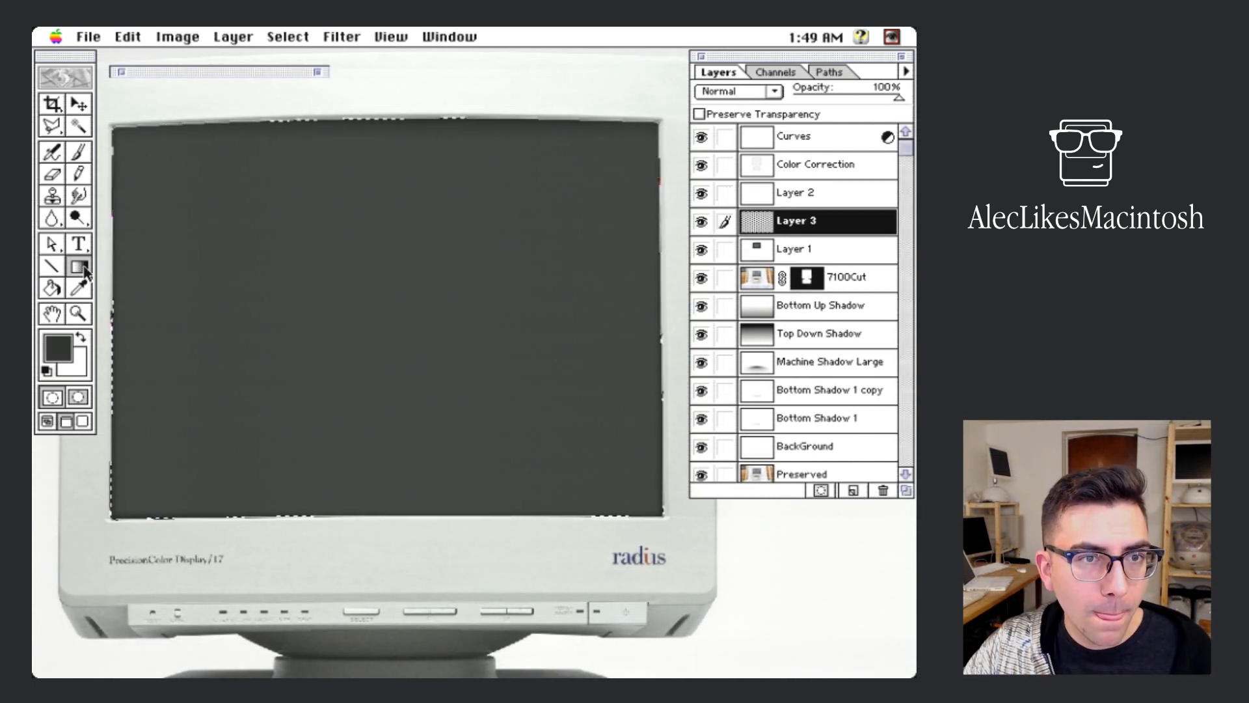
Step: Draw a white Foreground to Transparent radial gradient on Layer 3 from above the screen down to its middle
double_click(79, 266)
left_click(80, 337)
left_click_drag(201, 157, 201, 170)
left_click_drag(384, 71, 385, 304)
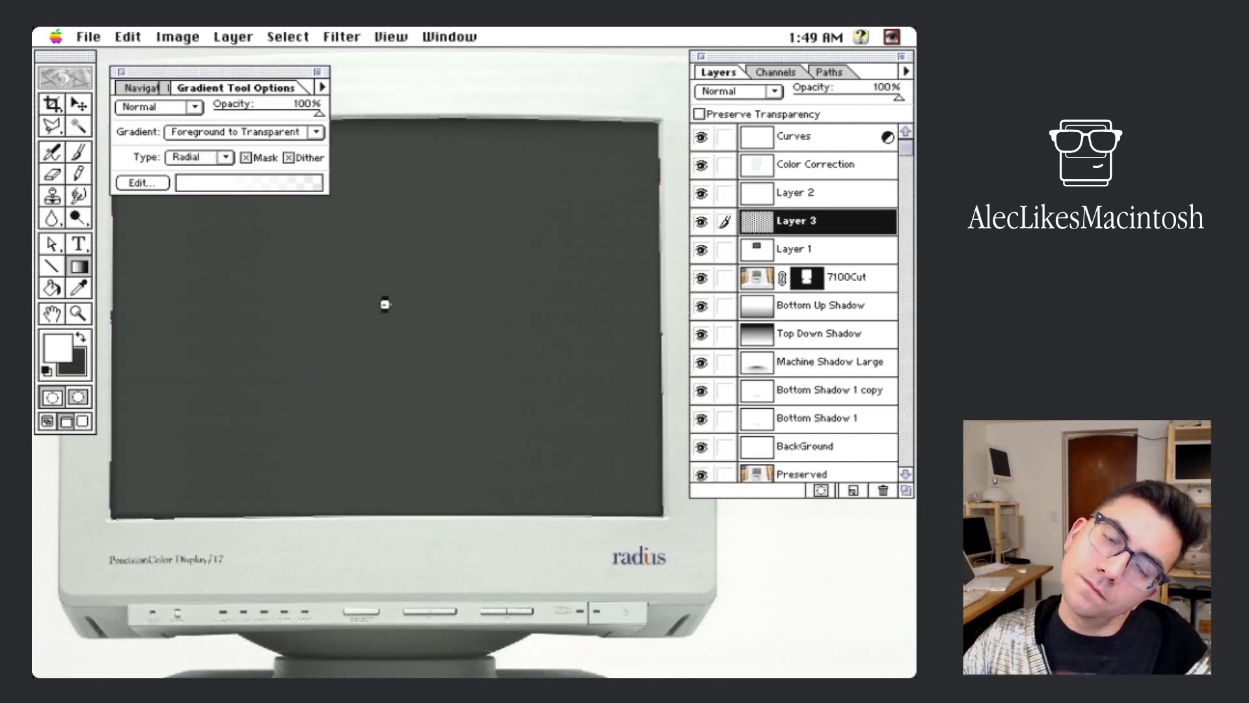
Step: Try to stretch the selected screen highlight wider and taller with a transform, and deselect it
key("super+minus")
key("super+minus")
left_click(317, 73)
key("v")
left_click_drag(177, 37, 430, 292)
left_click_drag(566, 201, 702, 201)
left_click_drag(427, 302, 425, 582)
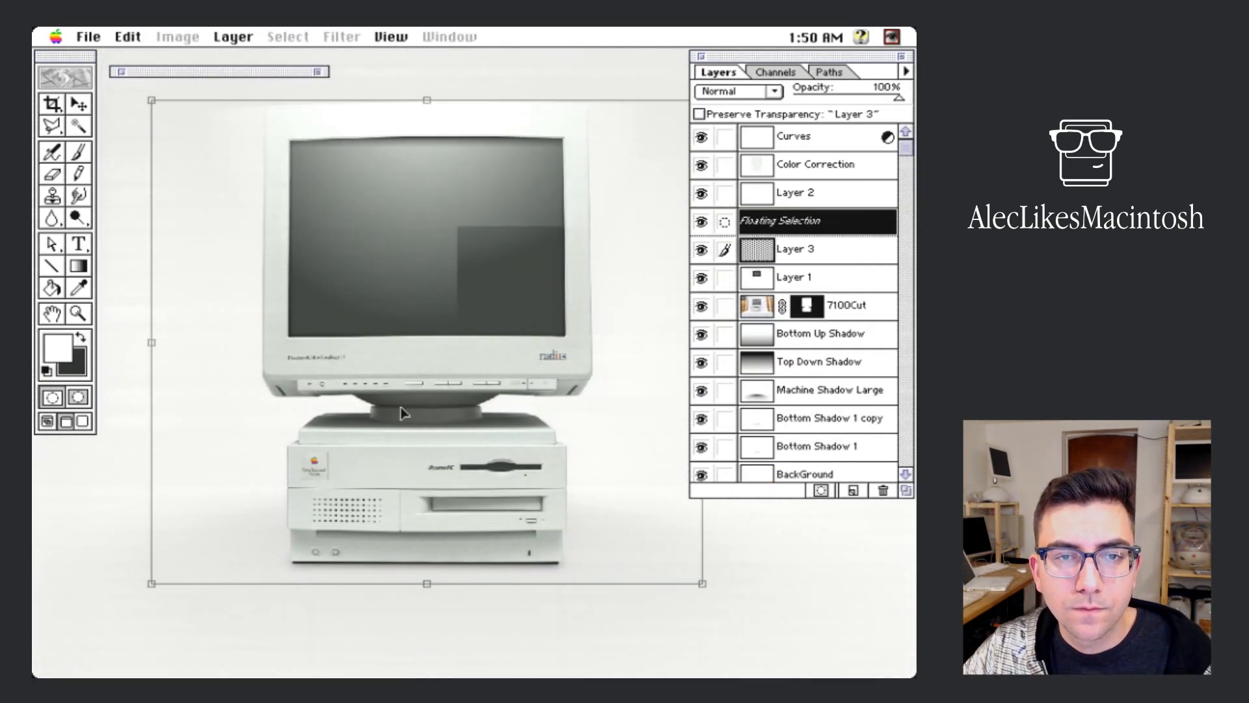
key("Escape")
key("super+d")
left_click(813, 194)
left_click_drag(234, 37, 430, 291)
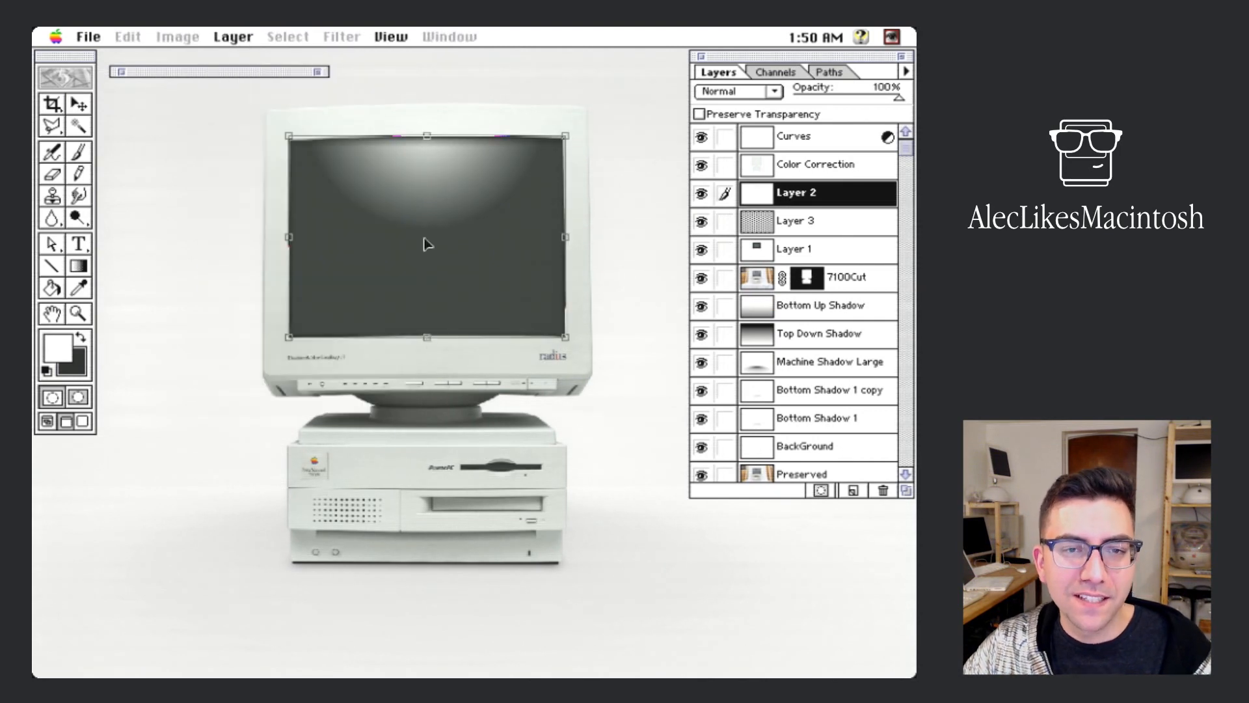
left_click_drag(425, 335, 425, 594)
key("super+z")
key("Escape")
Step: Transform Layer 3 so its white highlight is enlarged and spreads softly over the screen from the top
left_click(823, 221)
left_click_drag(233, 37, 260, 156)
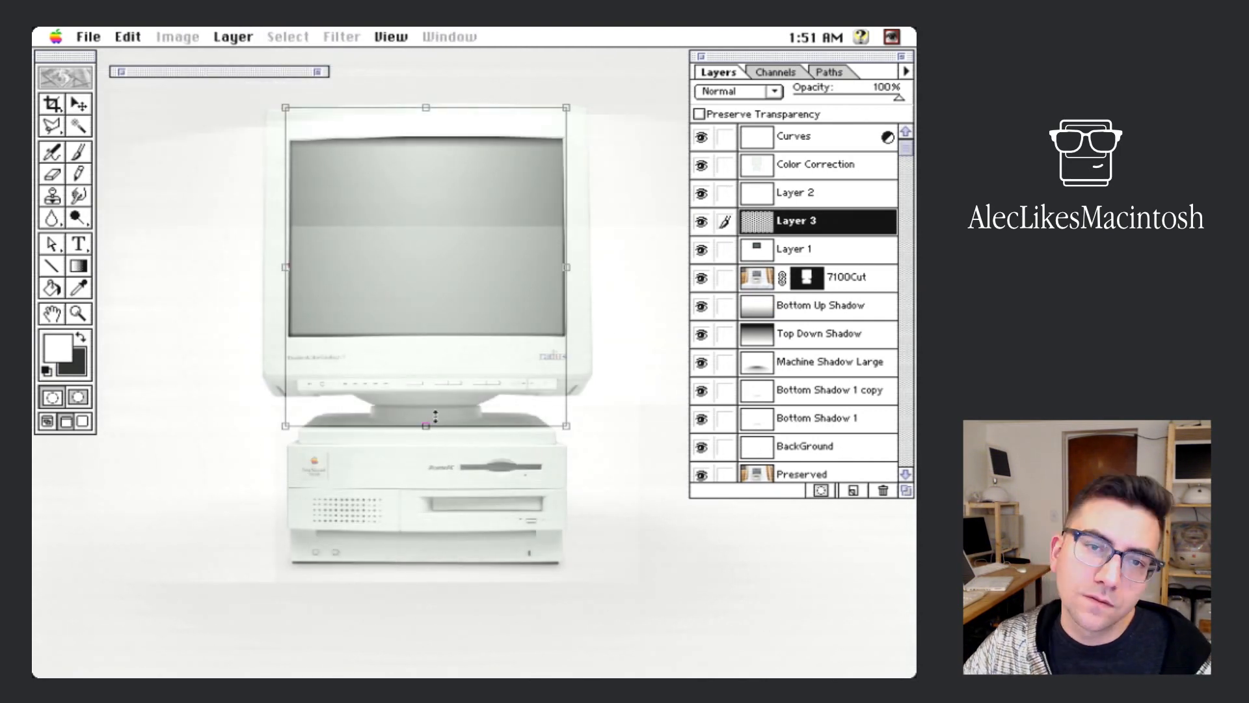
left_click_drag(444, 252, 444, 201)
left_click_drag(567, 380, 460, 207)
key("Return")
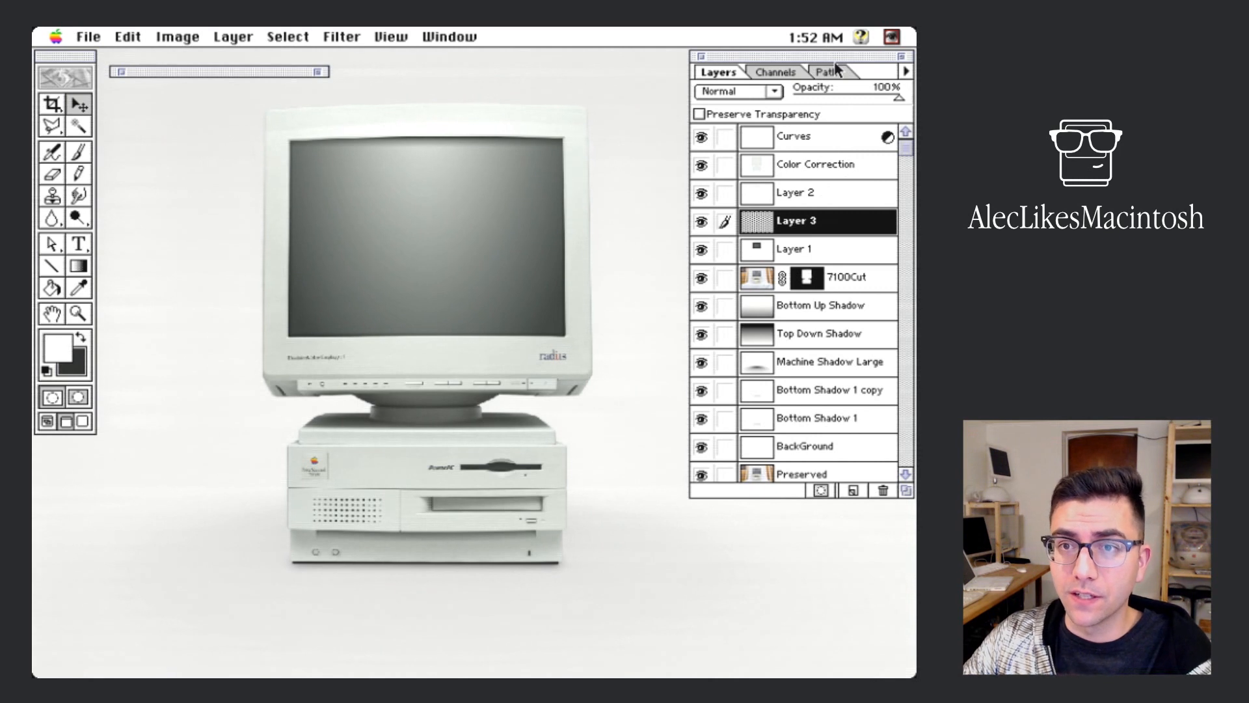
Step: Load the Screen path as a selection, return to the layers, and invert the selection to cover everything outside the monitor screen
left_click(837, 70)
left_click(777, 130)
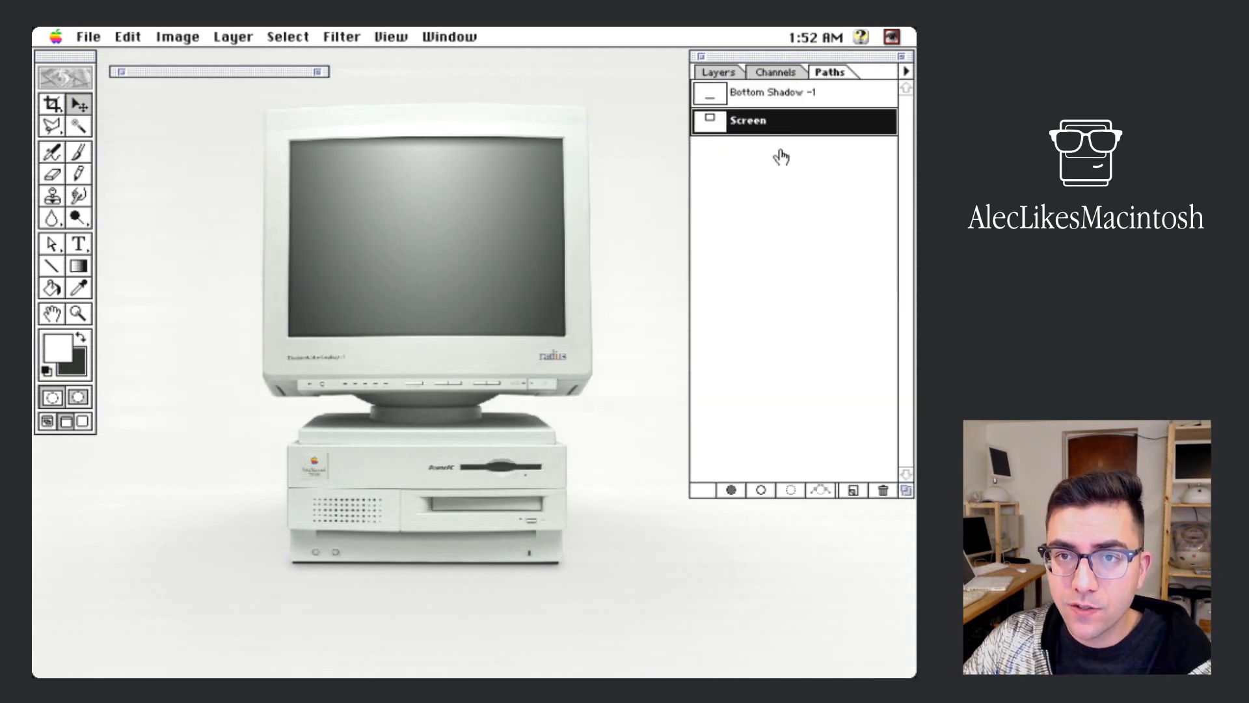
left_click(799, 489)
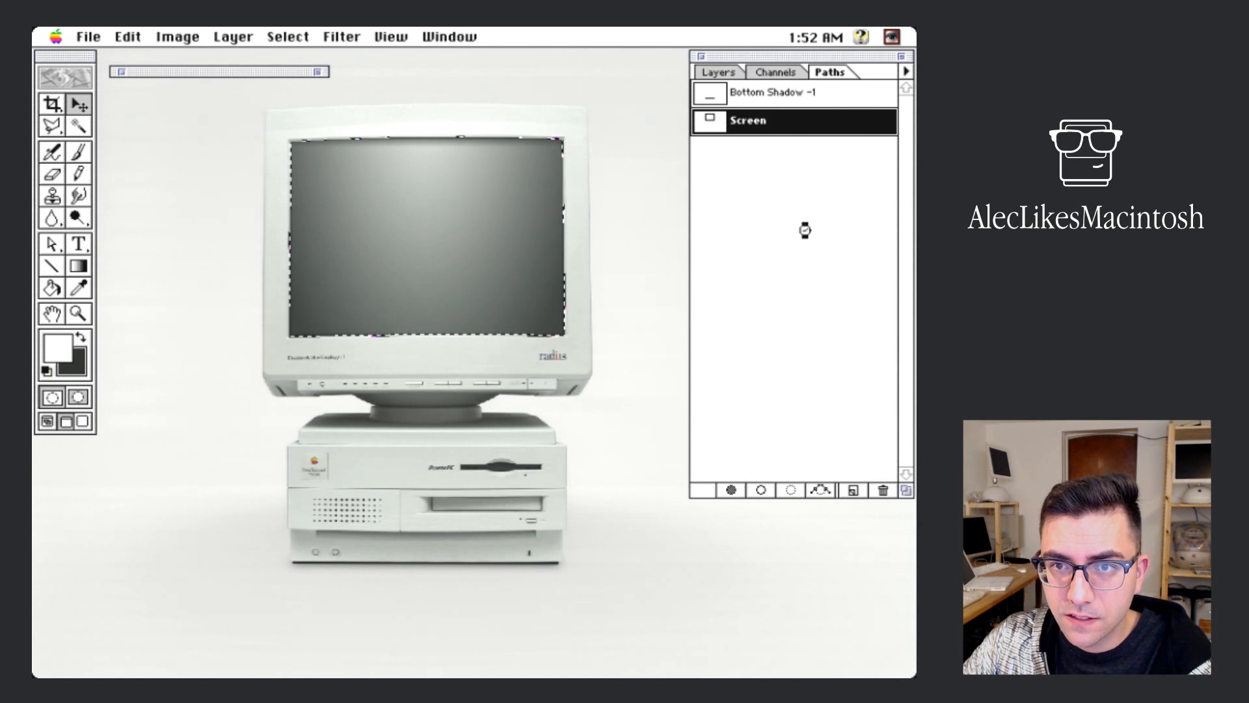
left_click(803, 204)
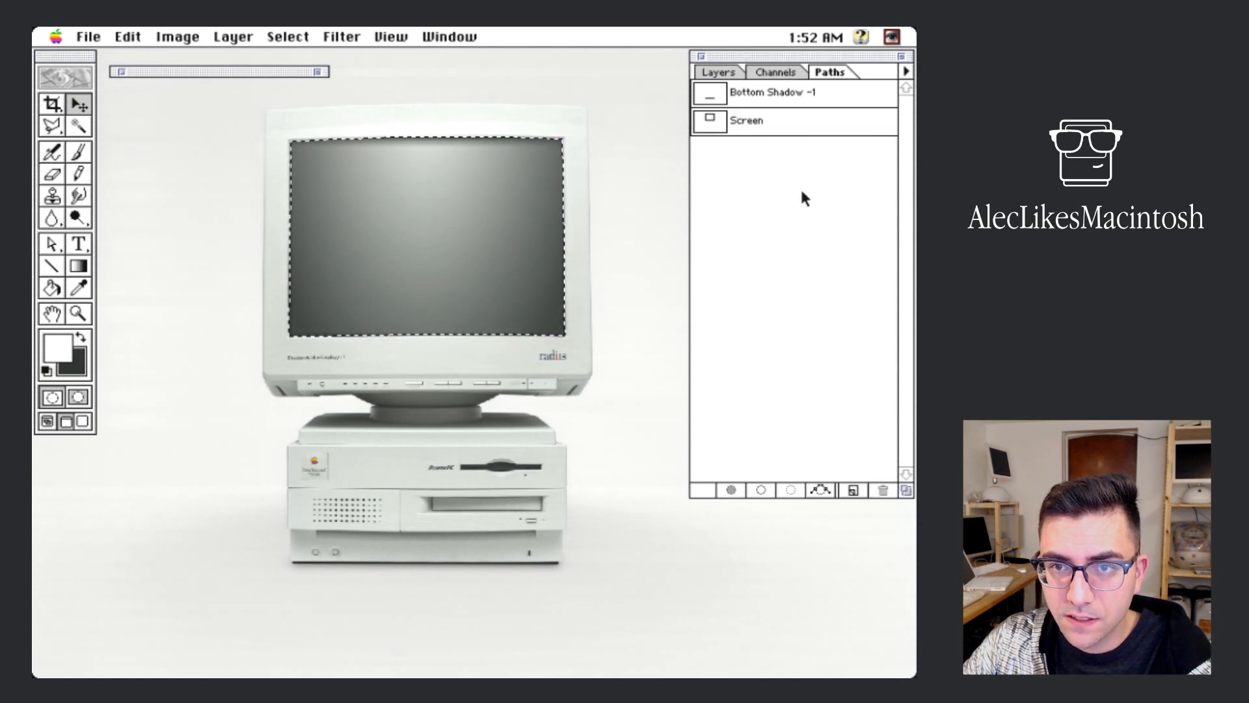
left_click(730, 70)
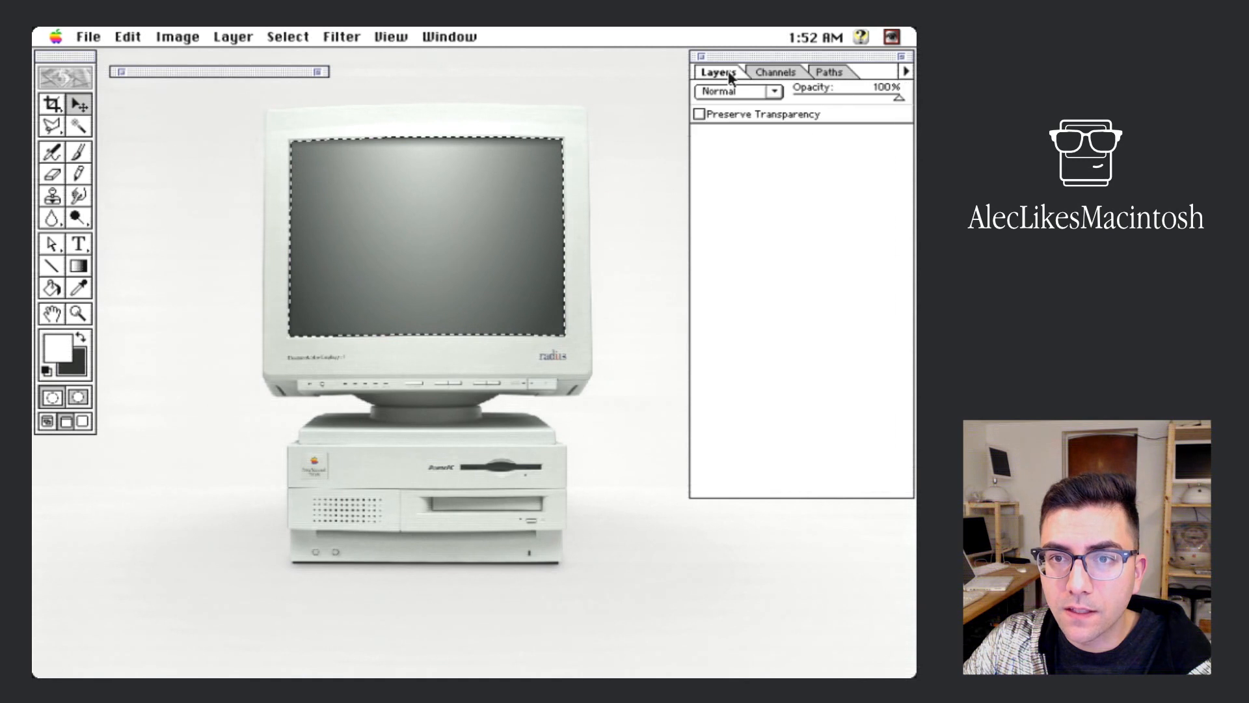
left_click(337, 38)
mouse_move(286, 39)
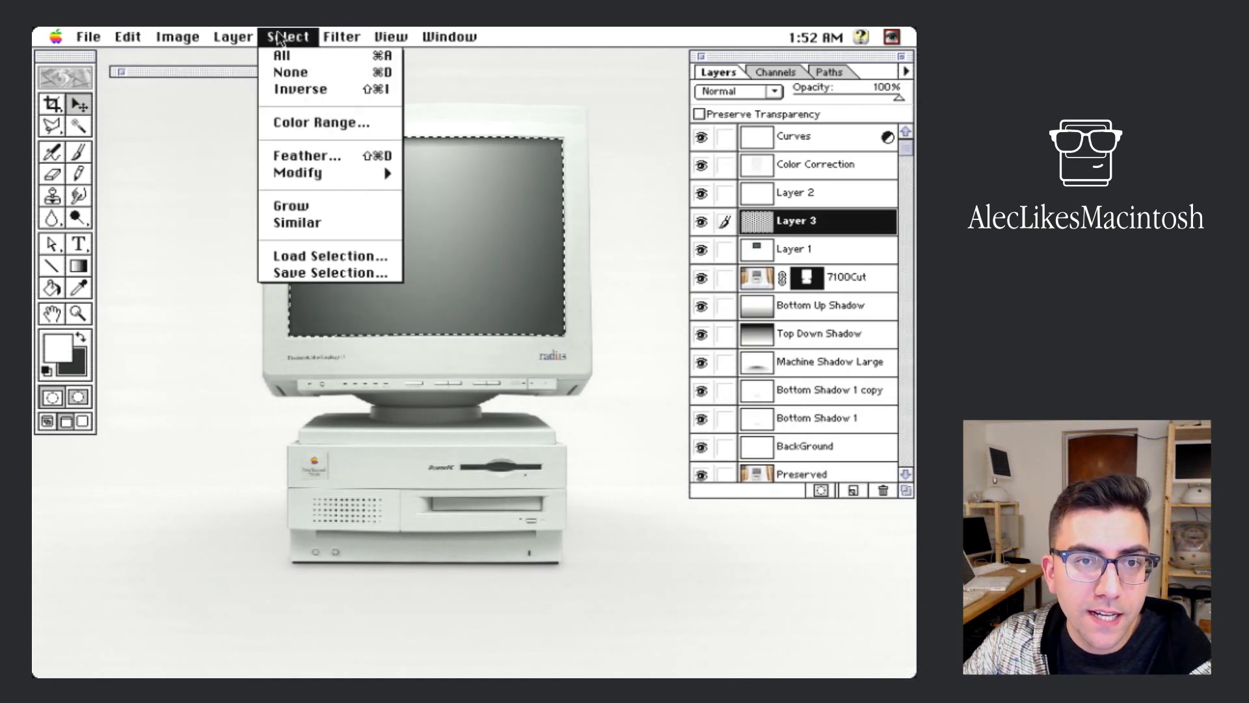
left_click(315, 90)
key("super+minus")
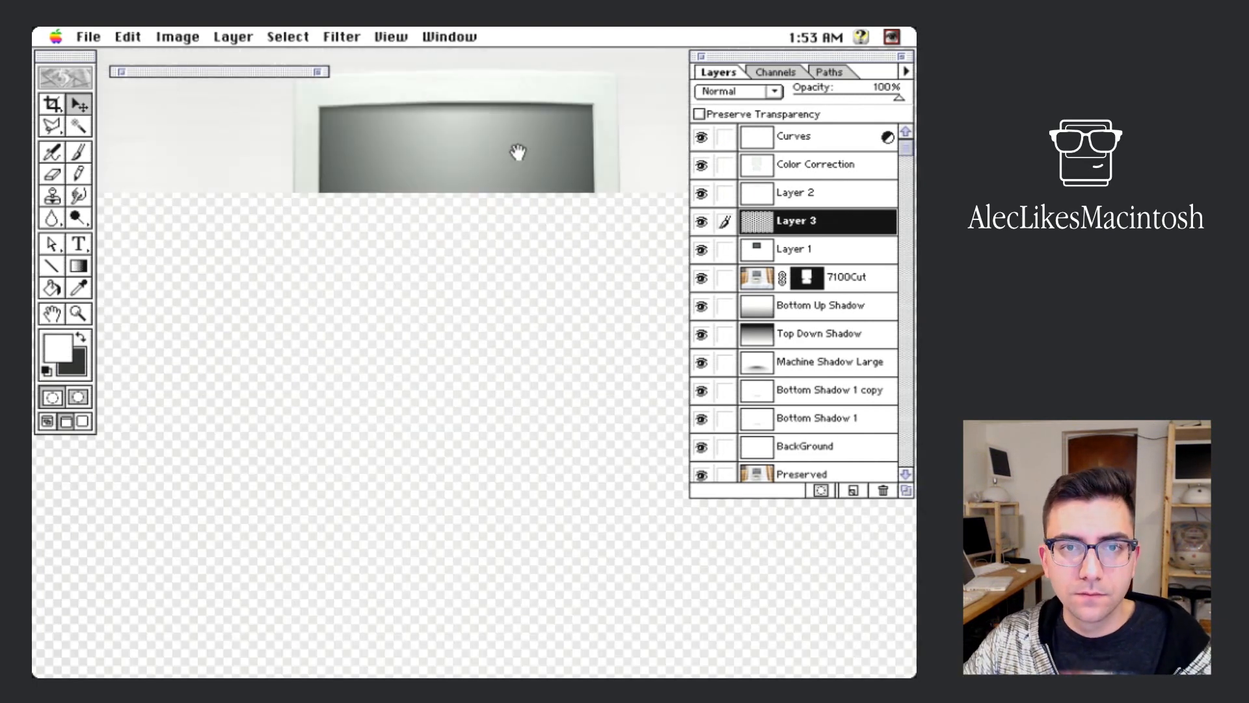
Step: Lower Layer 3's opacity to 57% and Layer 1's to 68%, and try the Multiply blending mode on Layer 1
left_click_drag(866, 98, 852, 98)
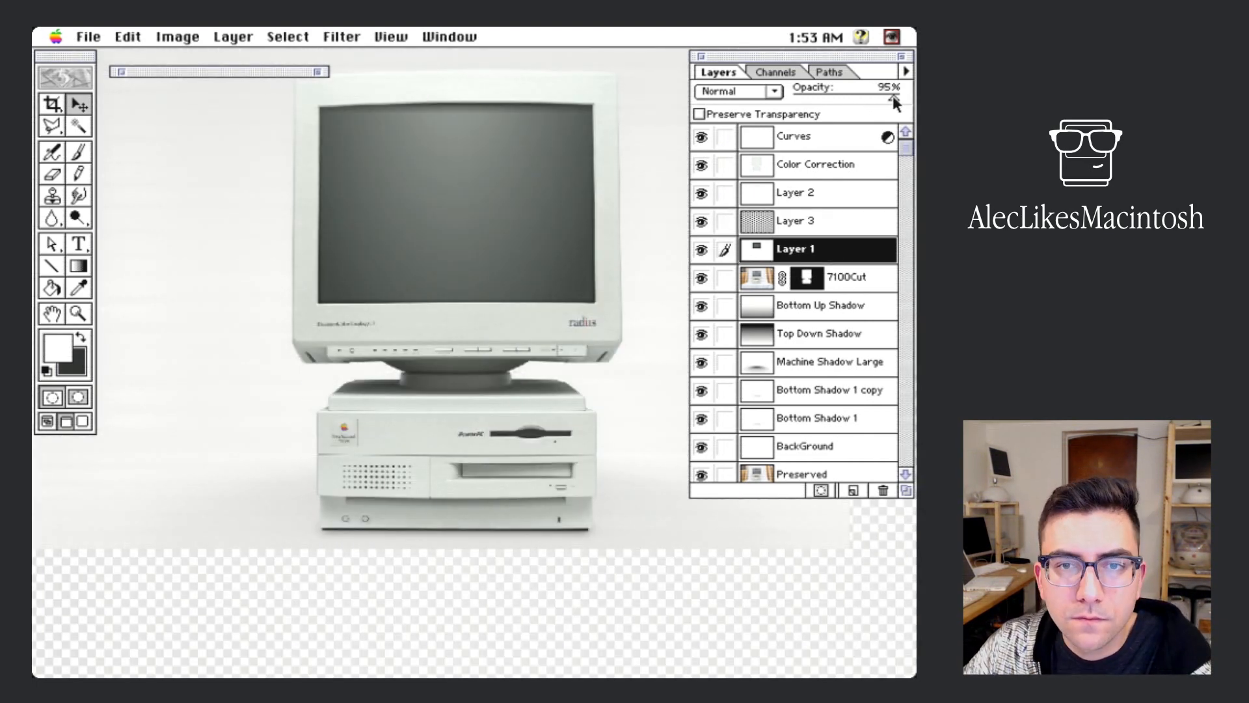
left_click_drag(884, 104, 864, 95)
left_click(735, 91)
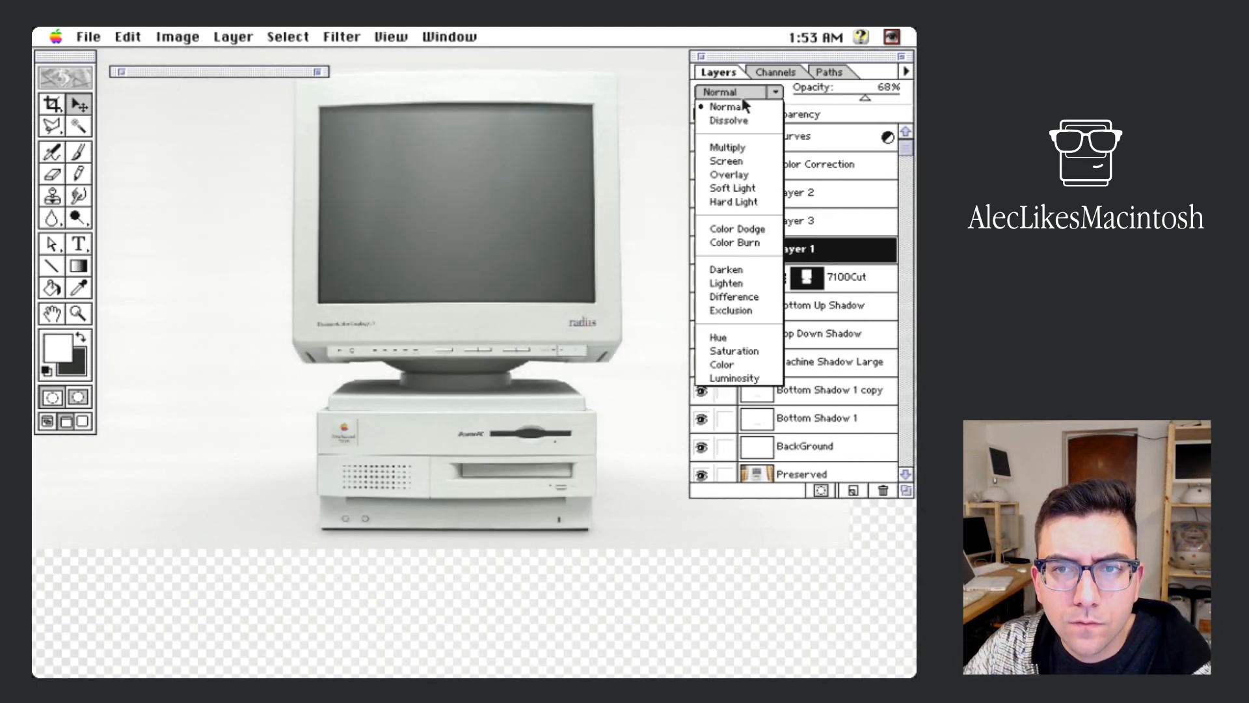
left_click(723, 147)
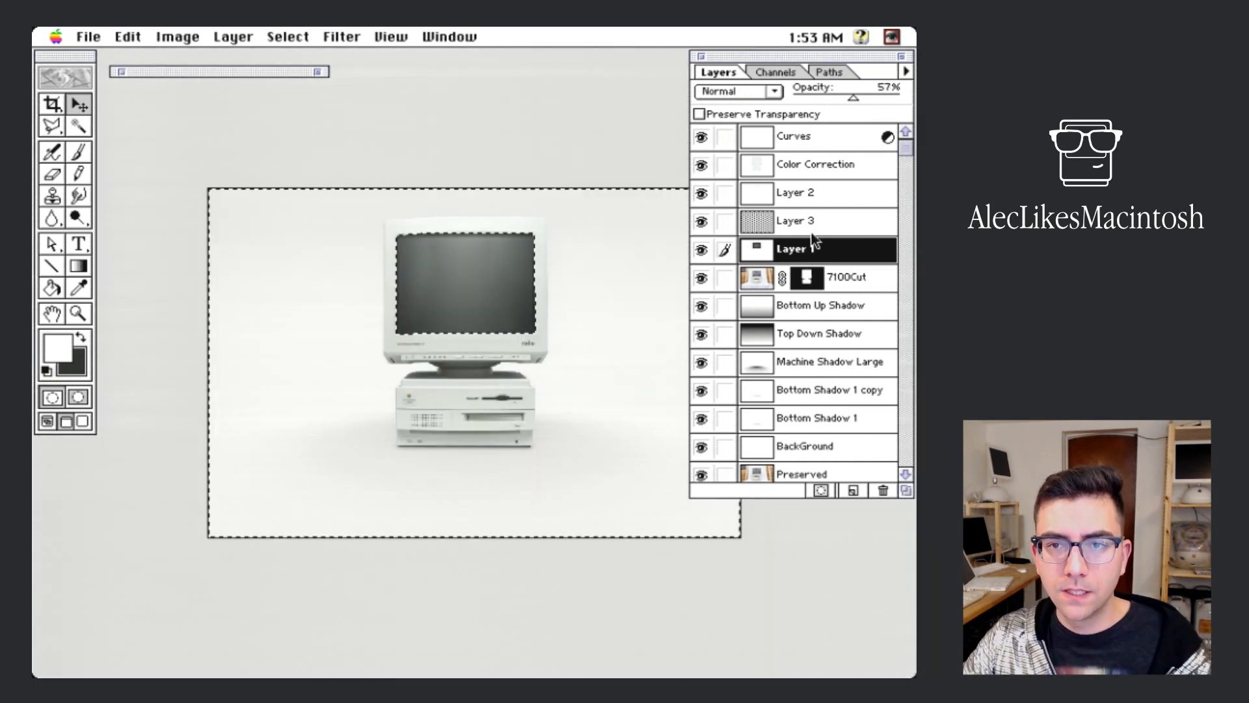
Step: Select Layer 3, drop the active selection, and move the Layers palette slightly lower
left_click(811, 233)
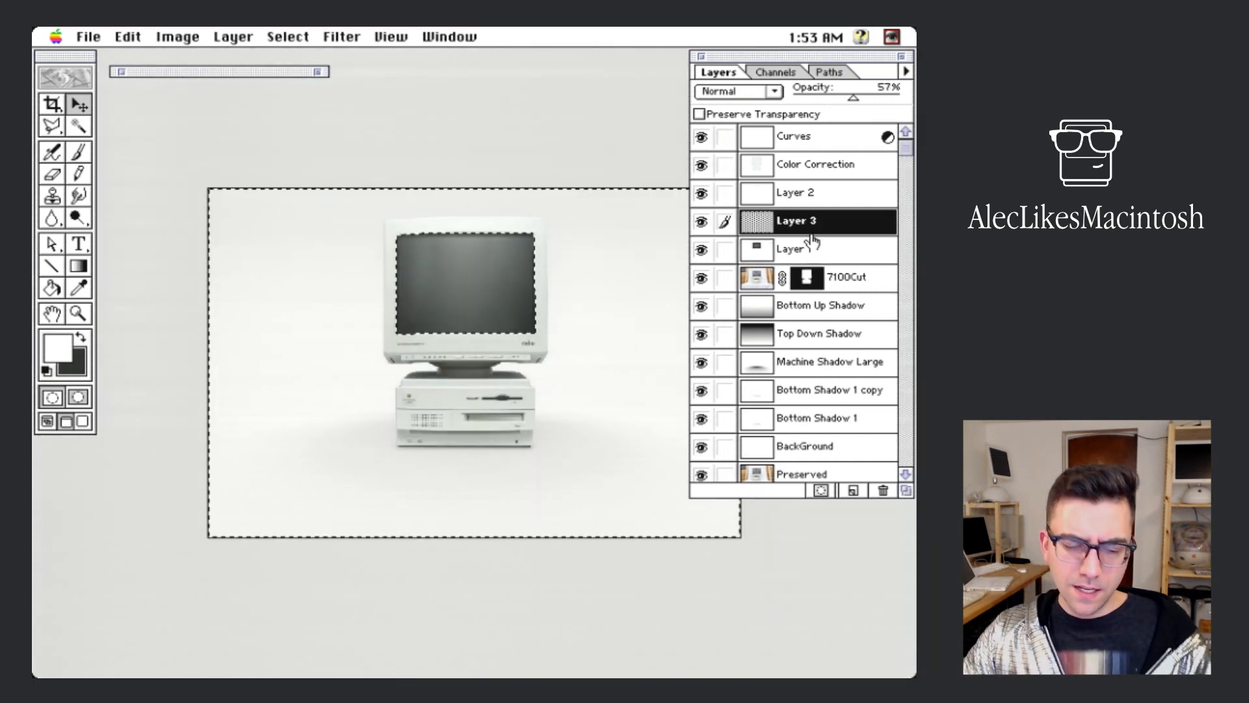
key("super+d")
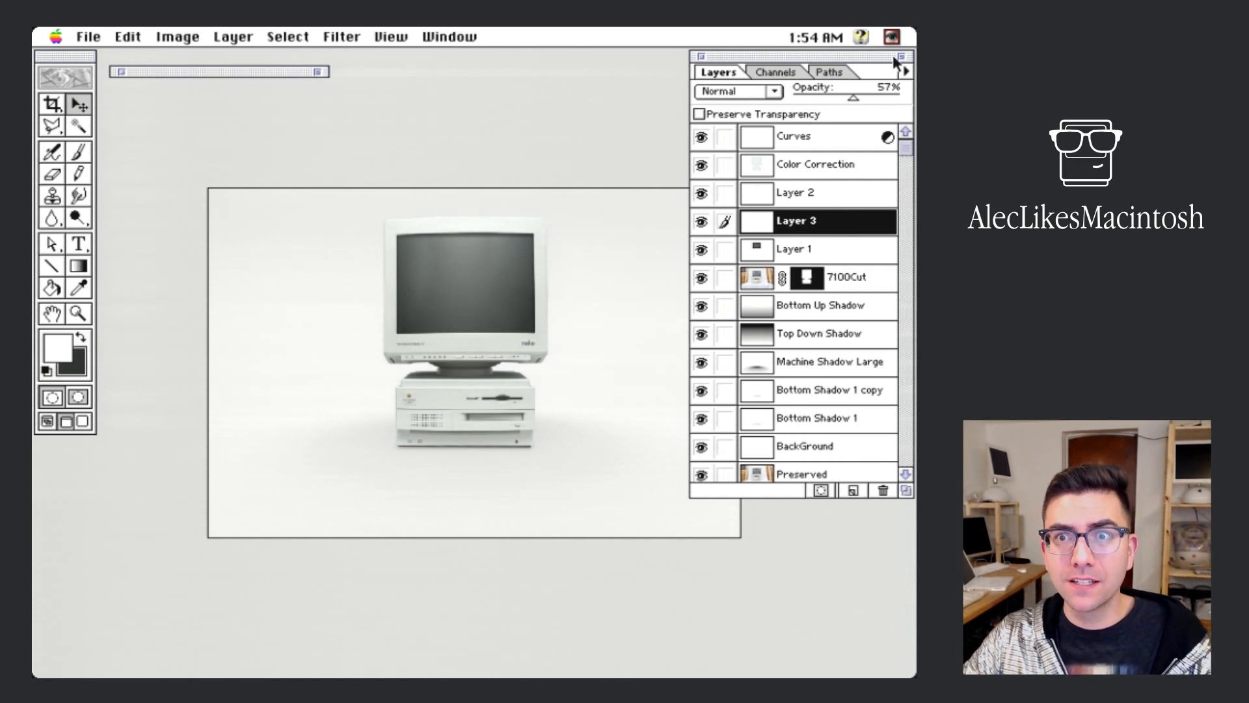
left_click_drag(885, 56, 885, 80)
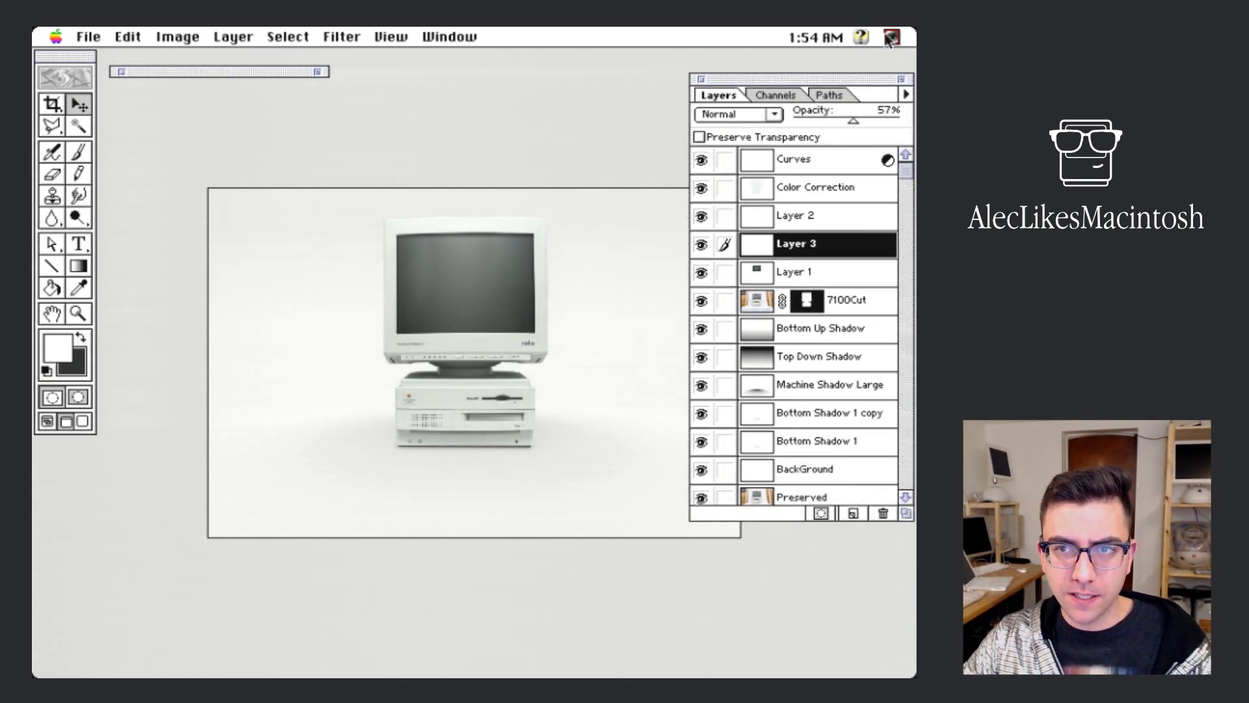
Step: Switch to the Finder, close the Mac Volume window, and return to Photoshop
left_click(891, 37)
left_click(885, 56)
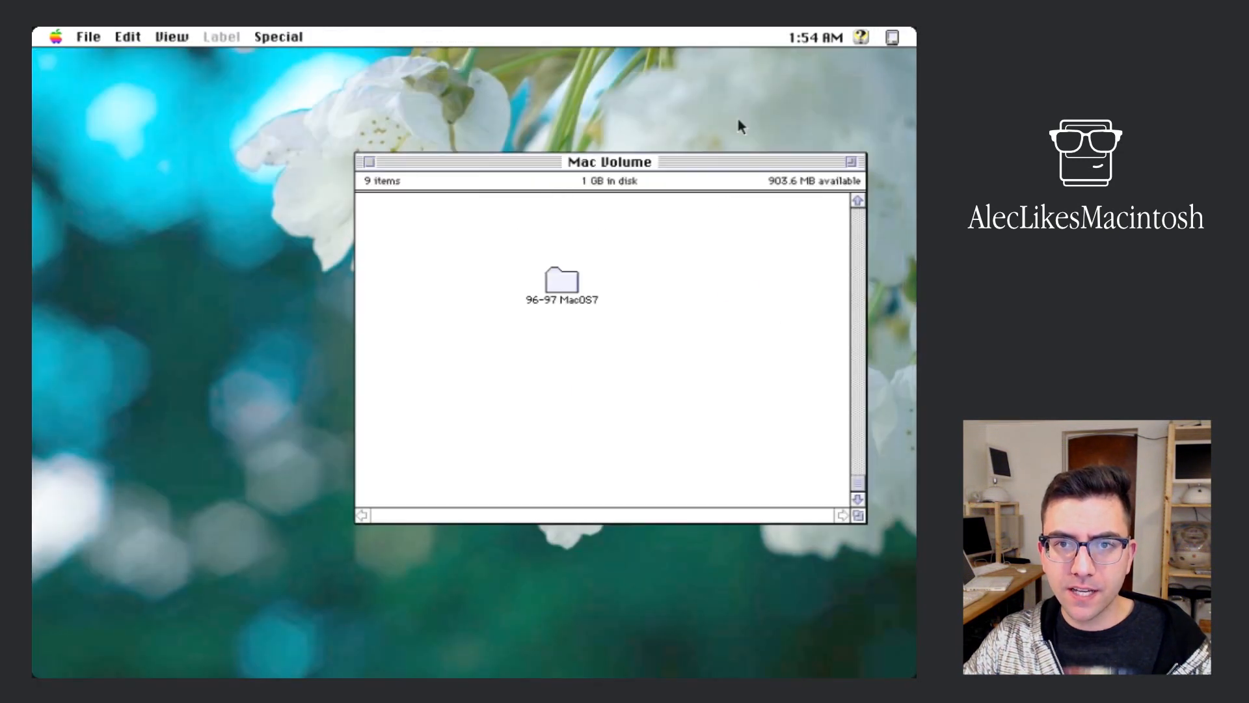
left_click(369, 162)
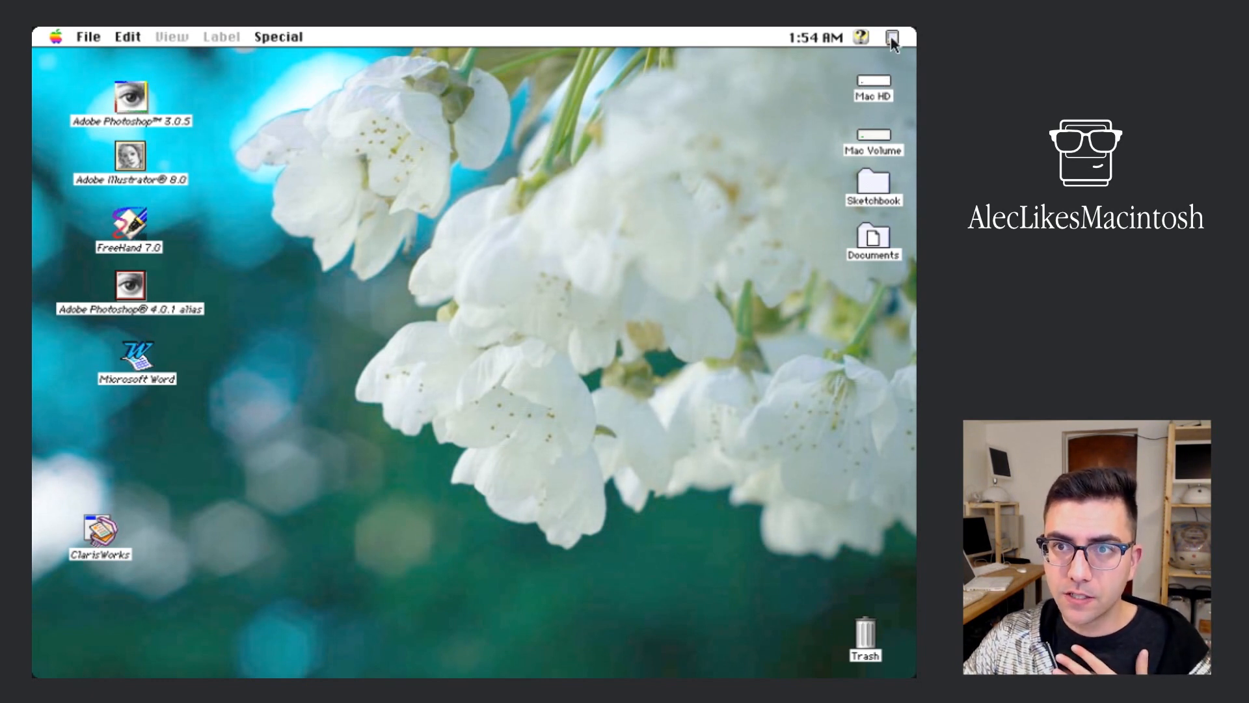
left_click_drag(893, 41, 870, 124)
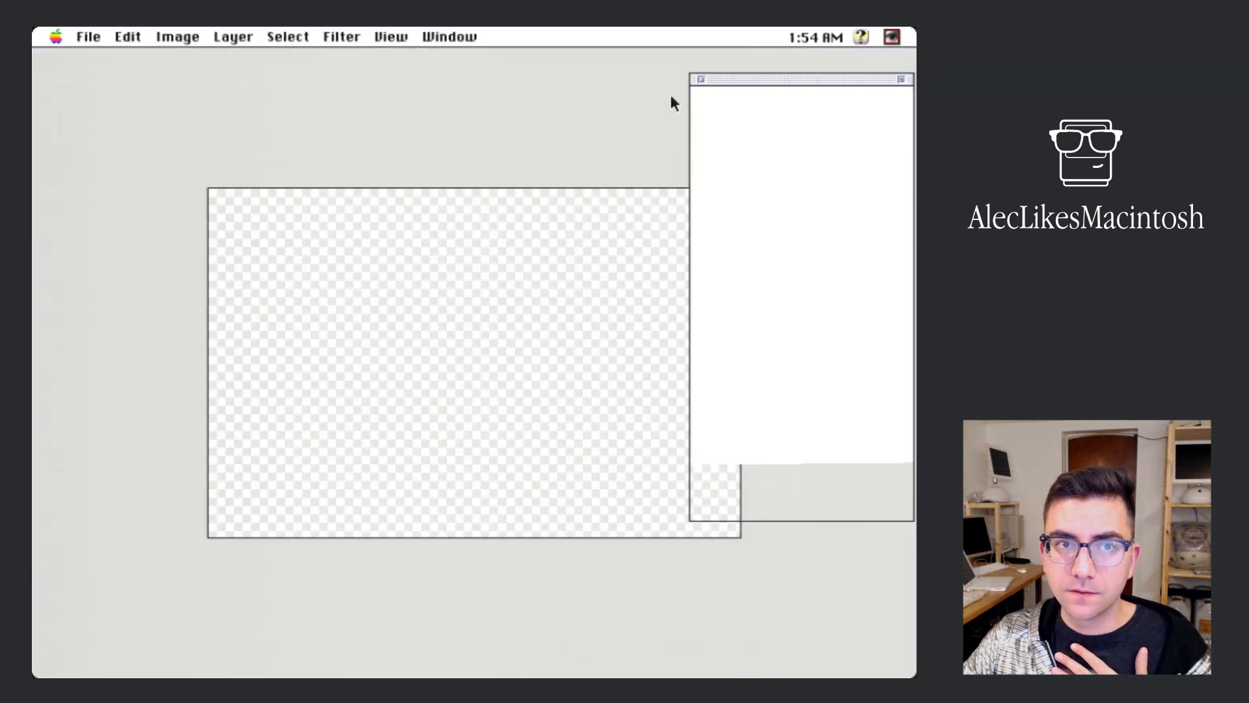
left_click(88, 37)
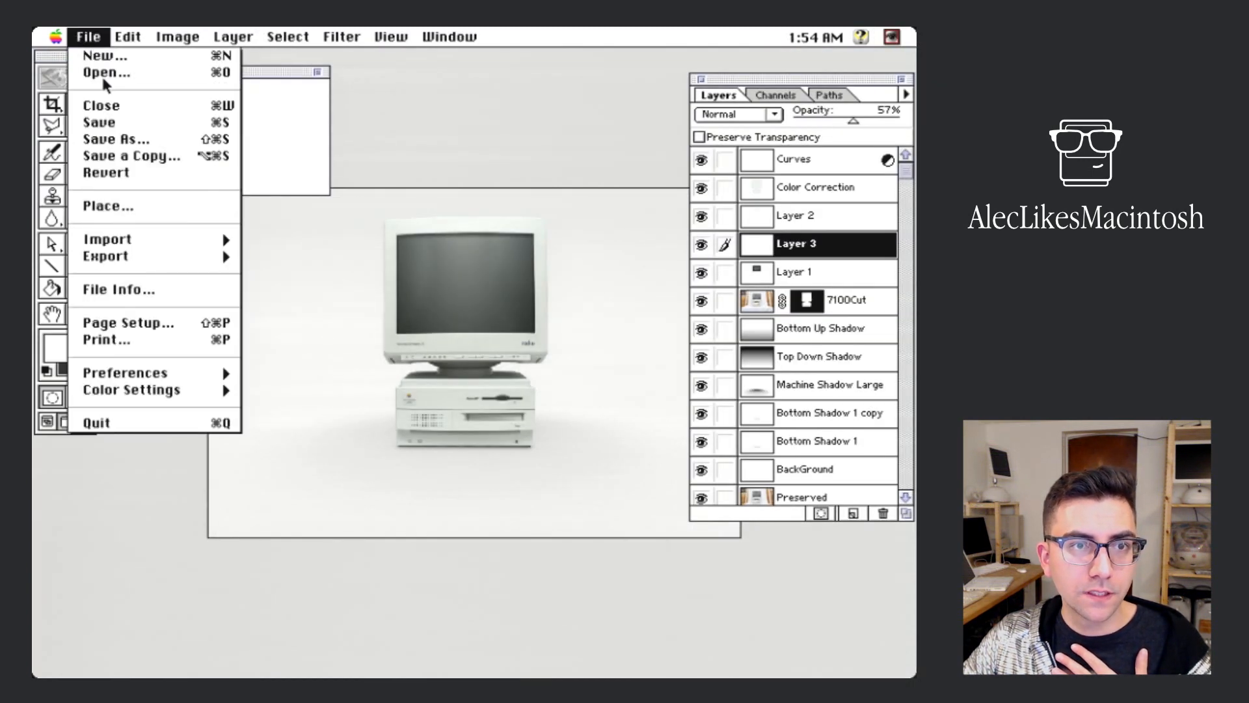
left_click(104, 73)
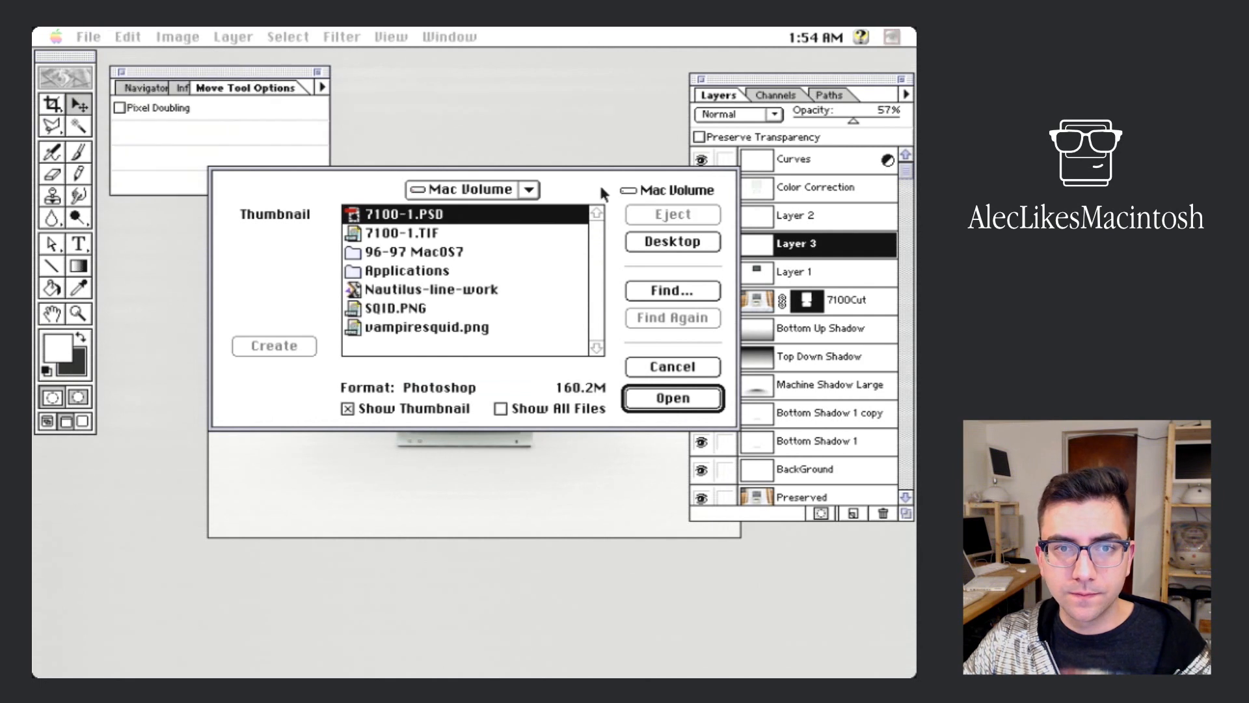
left_click(479, 190)
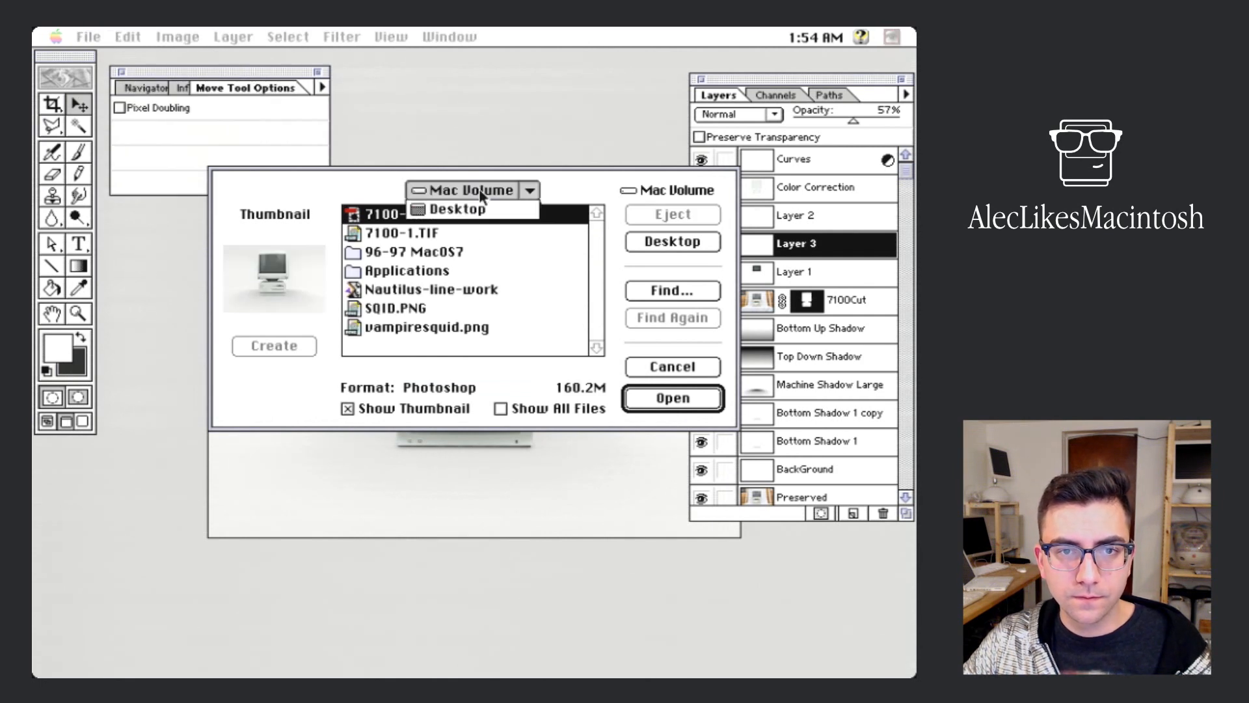
left_click(659, 367)
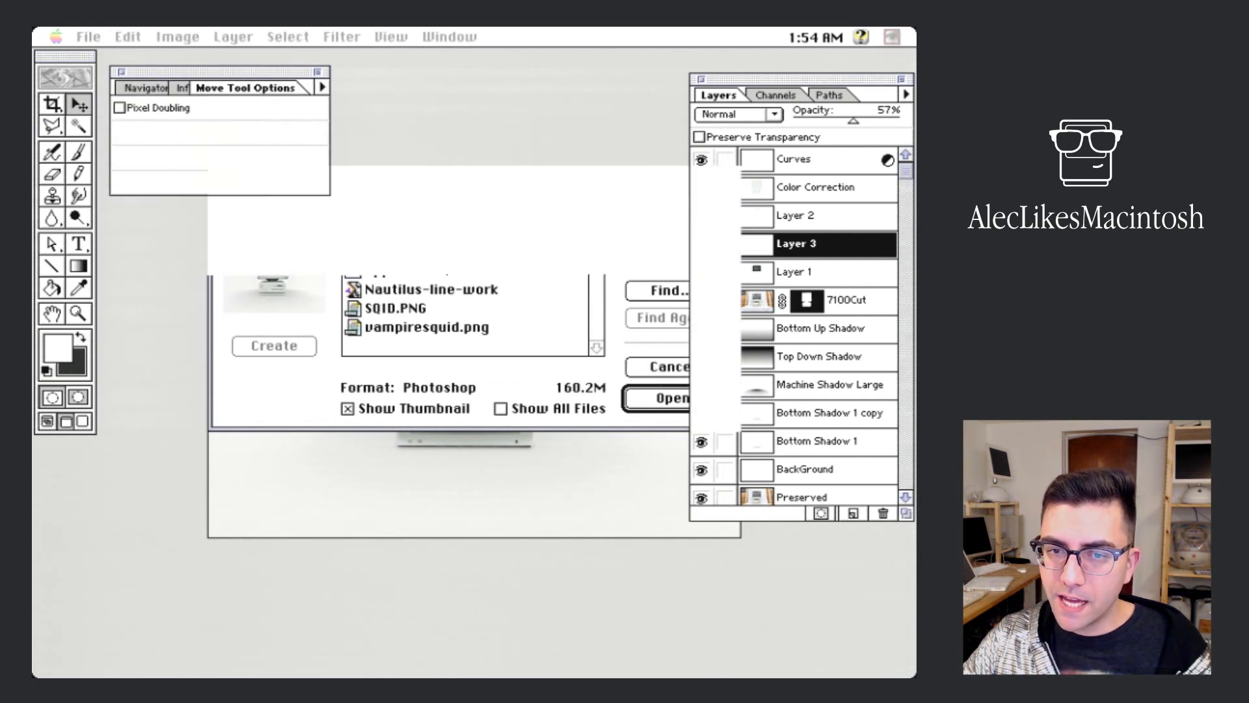
Step: Save the edited computer image
left_click(86, 37)
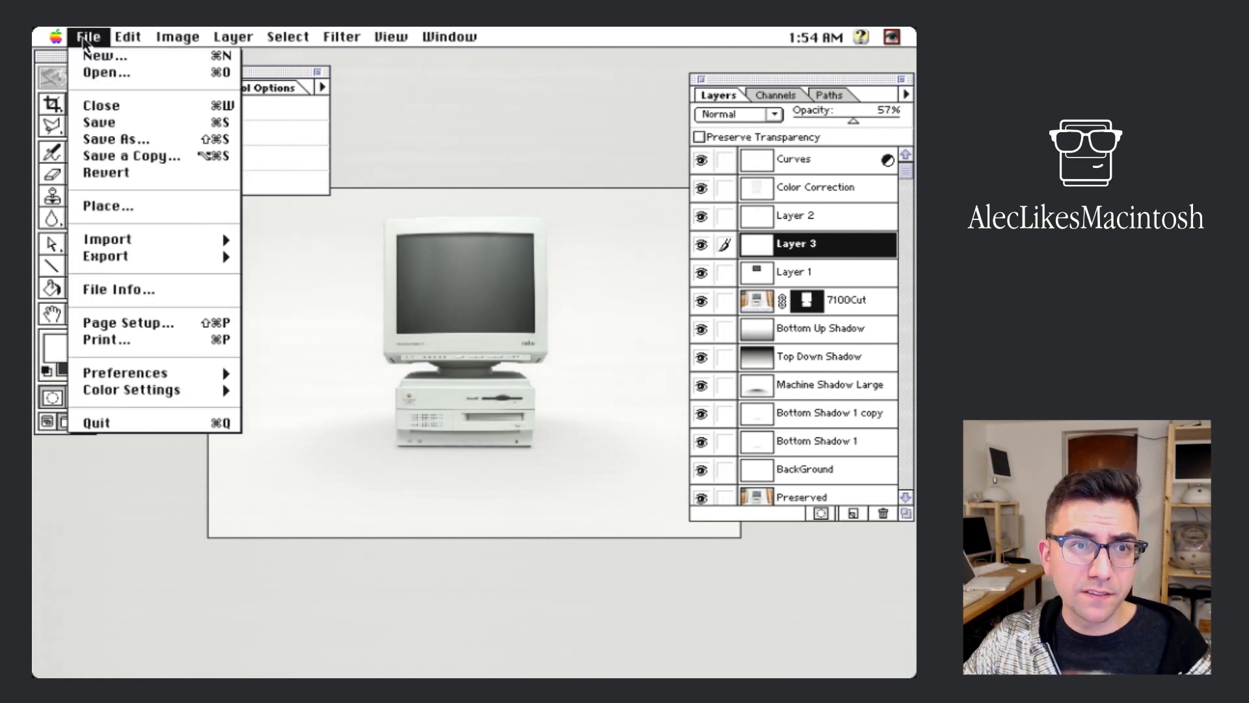
left_click(97, 122)
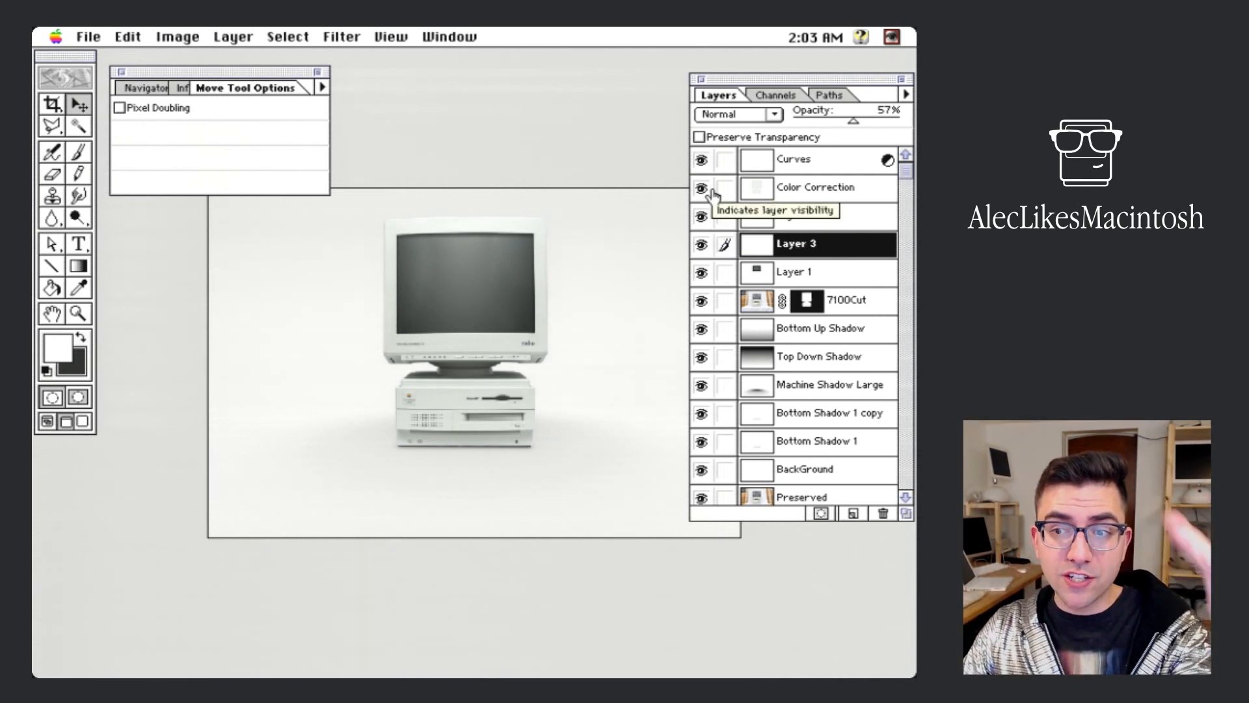
Step: Open the Picture 1 file from Mac HD, move its window into view to check the content, and close it
left_click(98, 37)
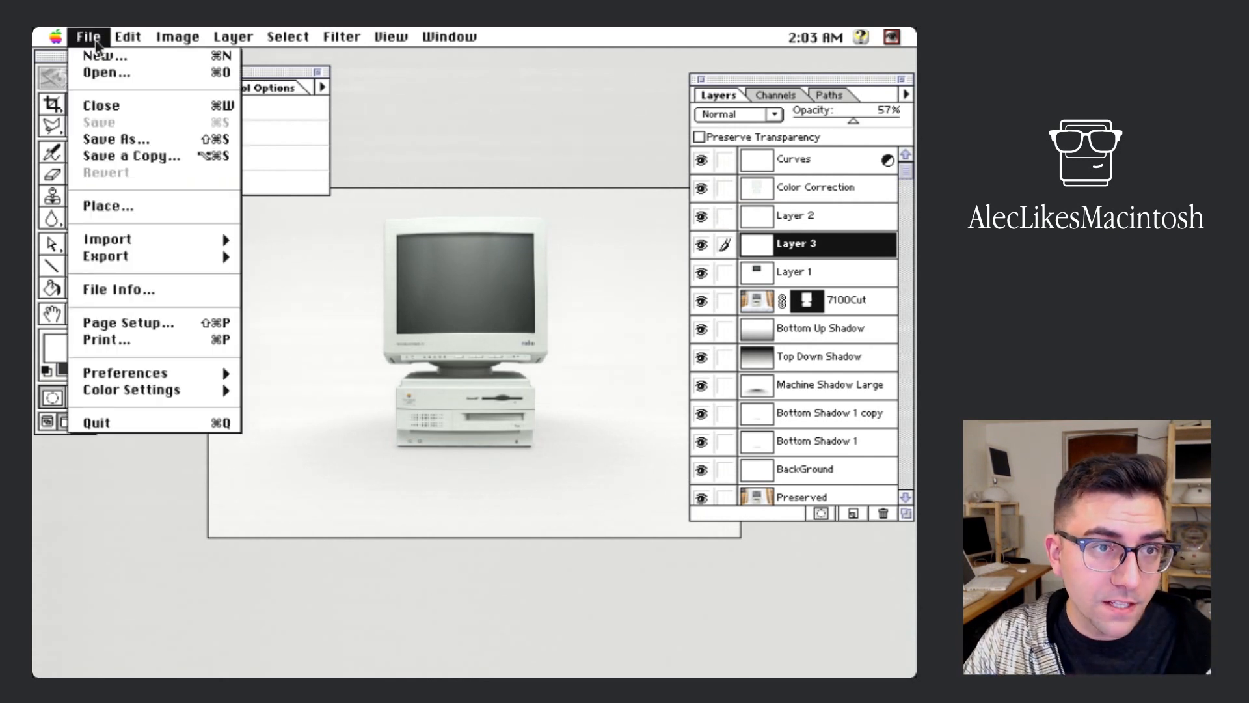
left_click(108, 74)
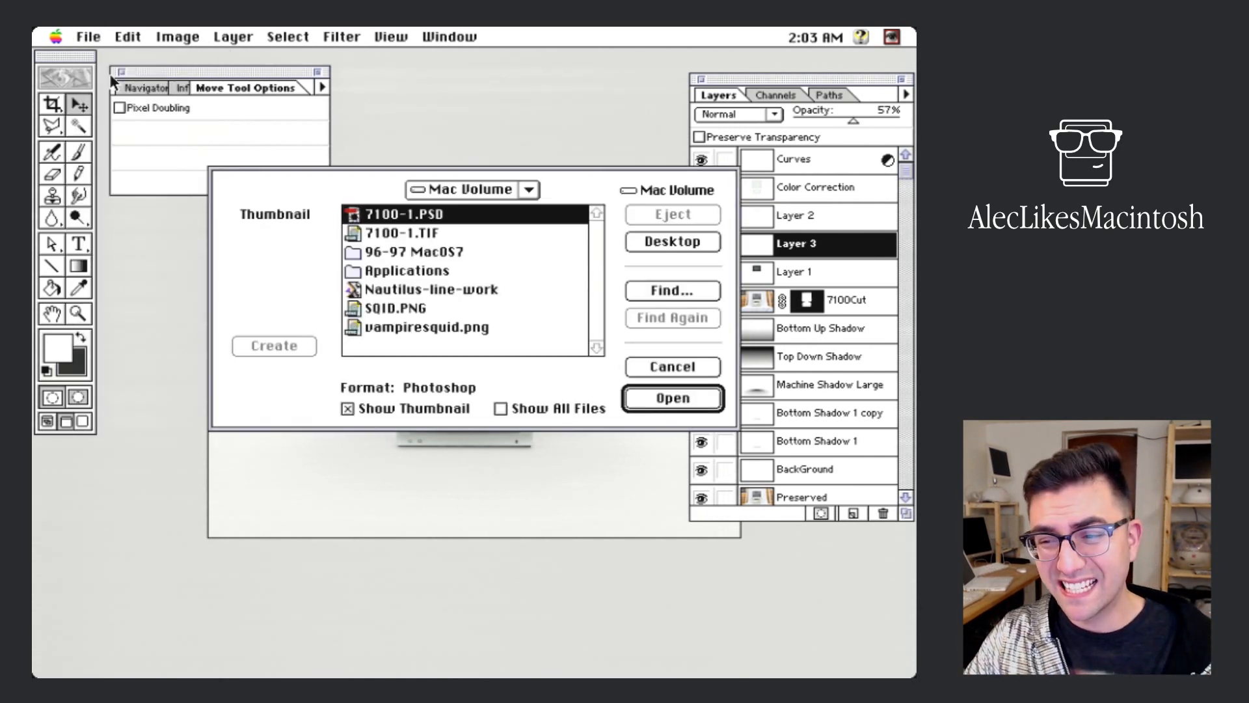
left_click_drag(486, 192, 488, 214)
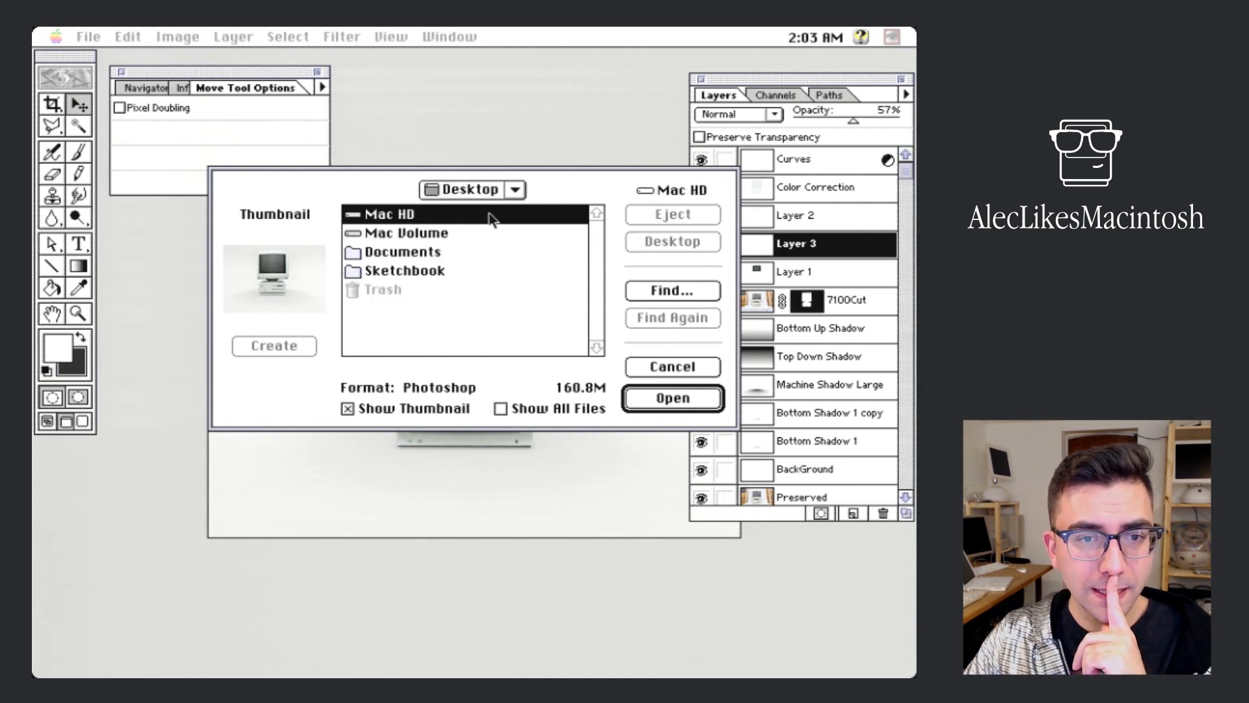
left_click(419, 234)
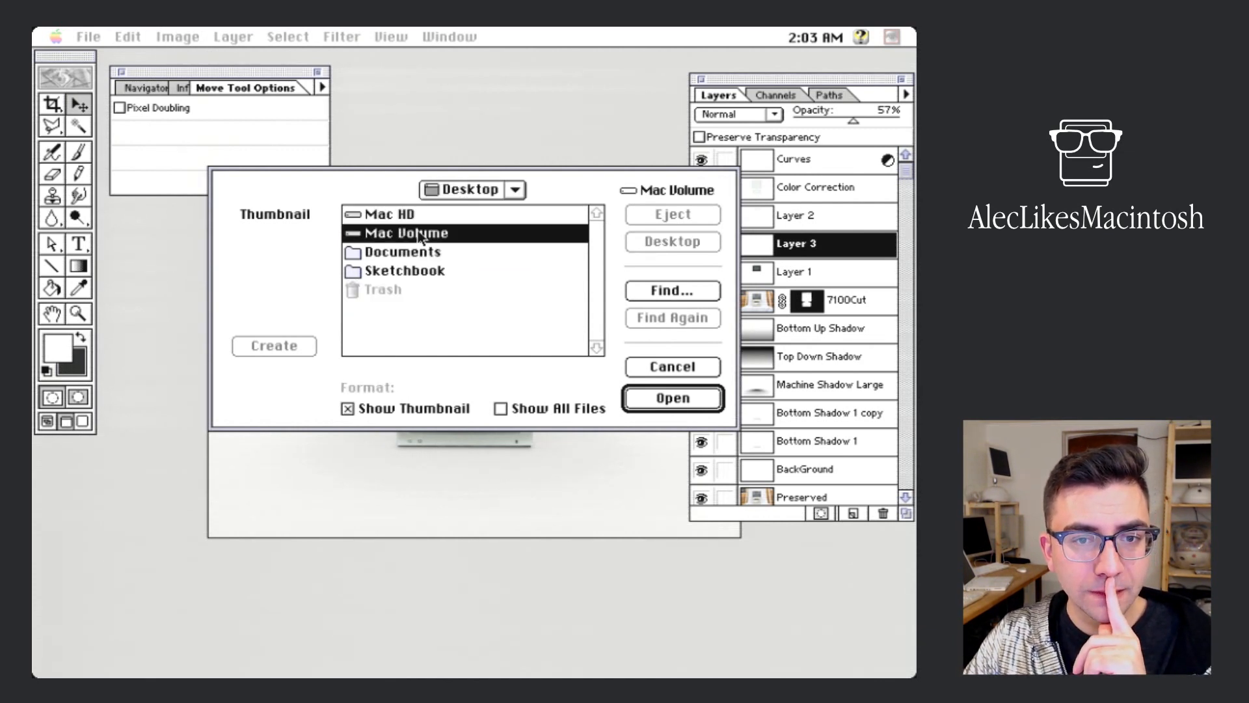
double_click(417, 214)
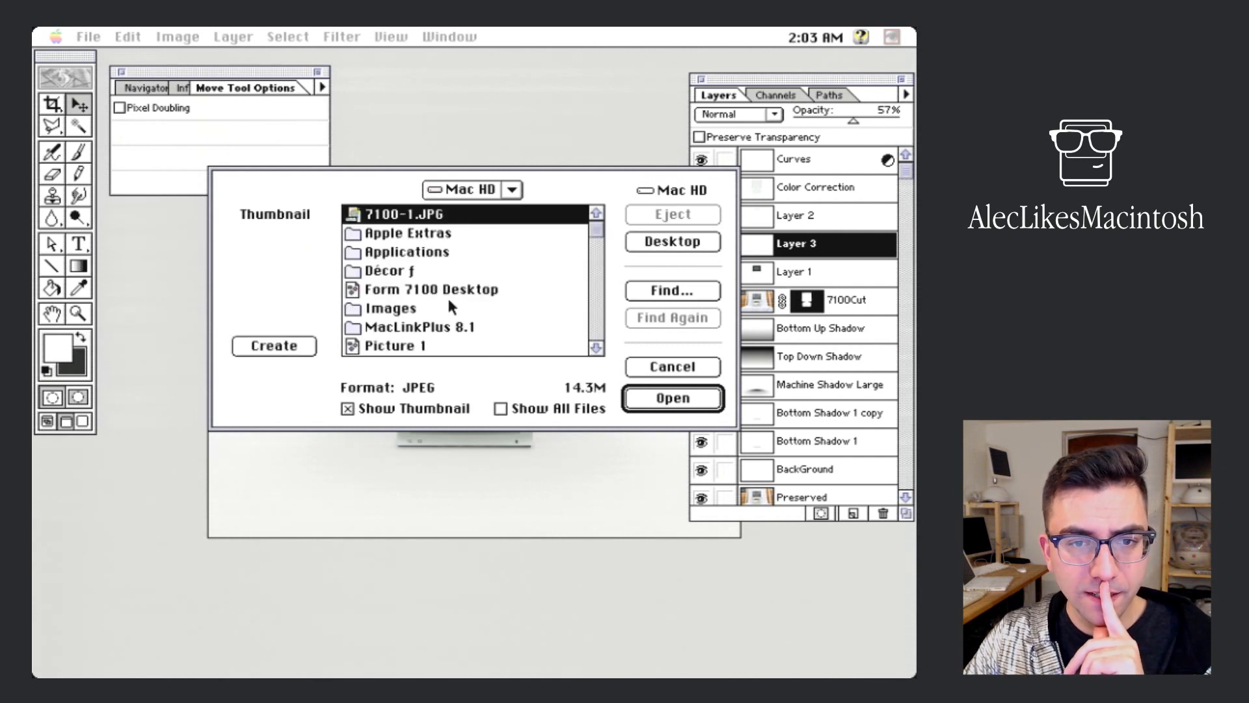
left_click(447, 306)
left_click(444, 348)
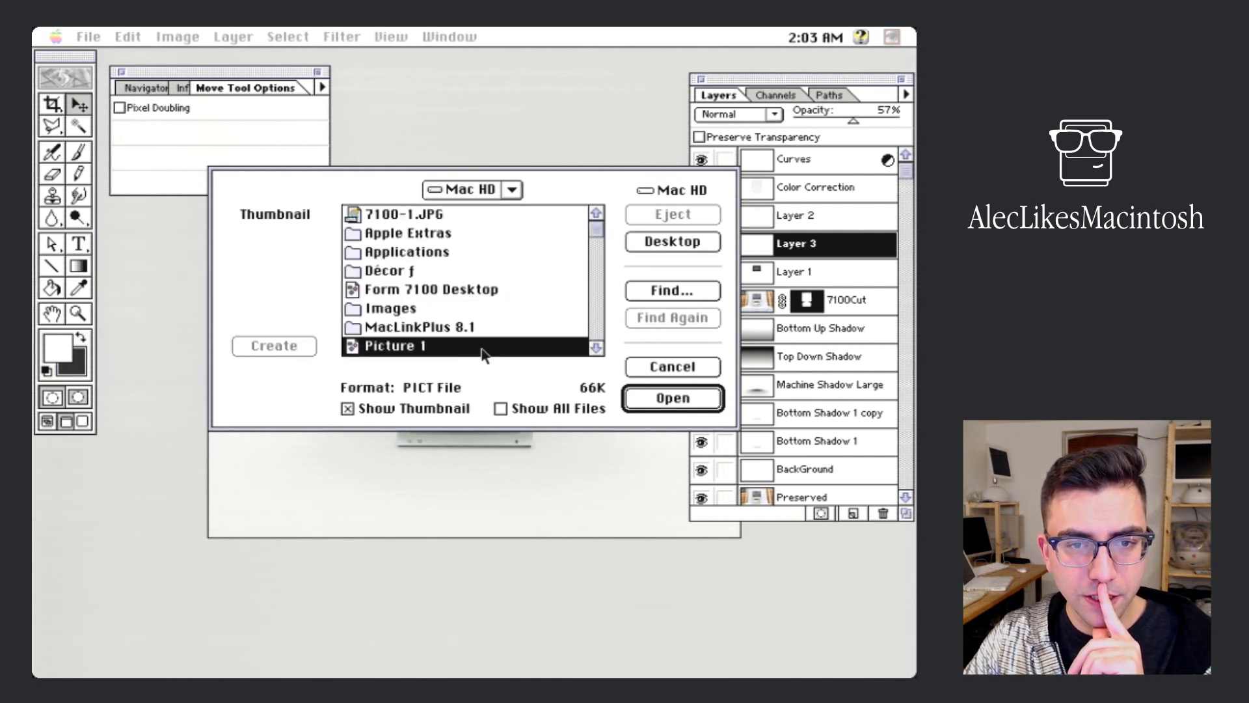
left_click(651, 397)
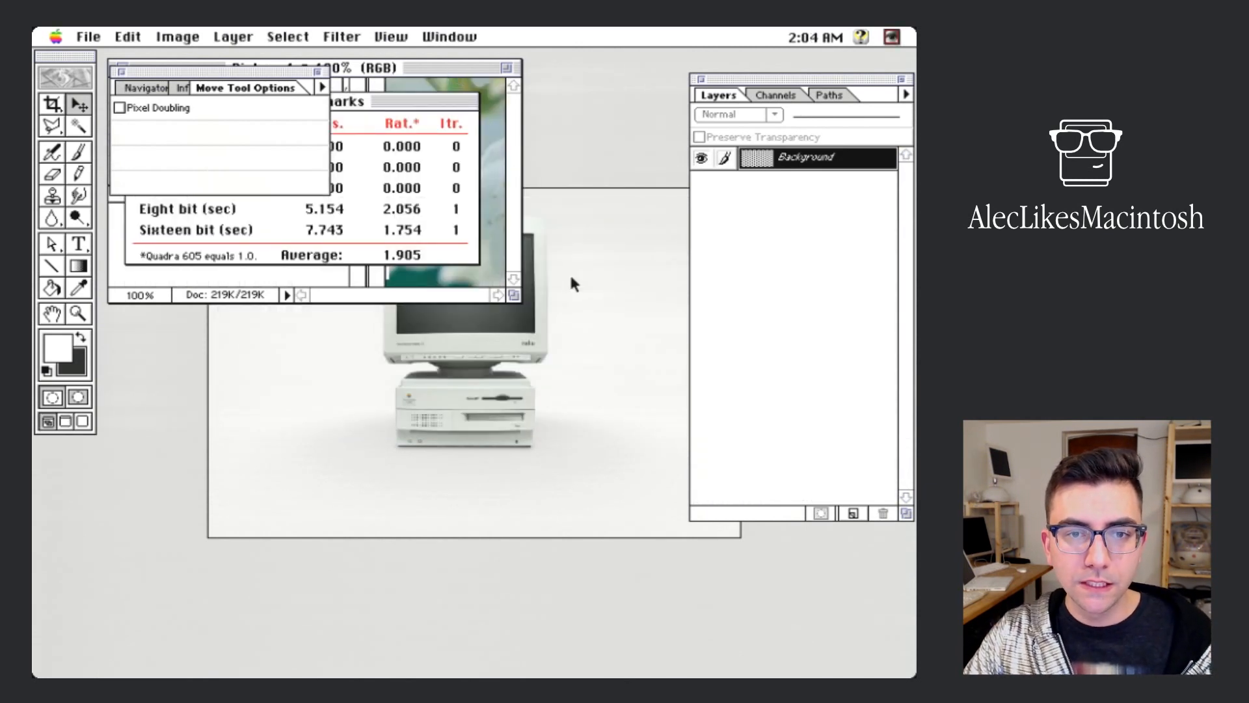
left_click_drag(430, 68, 540, 338)
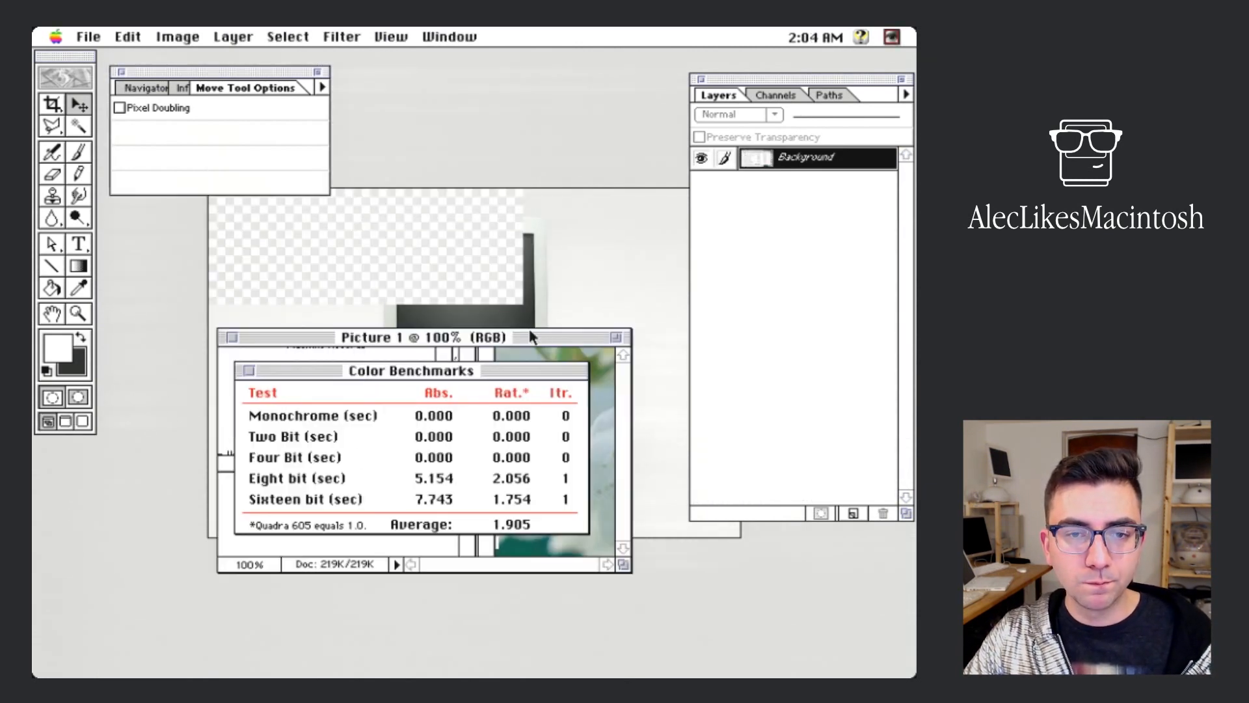
left_click(231, 338)
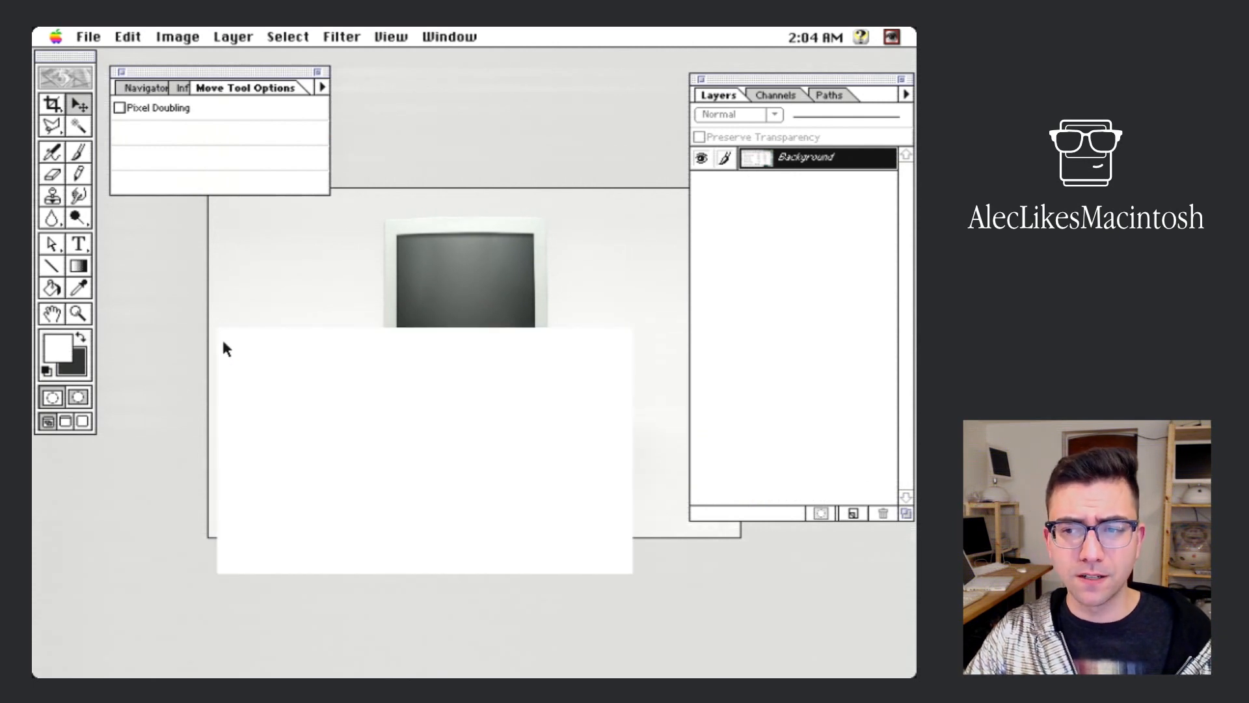
Step: Browse Mac HD for a file to open and create a preview thumbnail for Picture 2
left_click(88, 36)
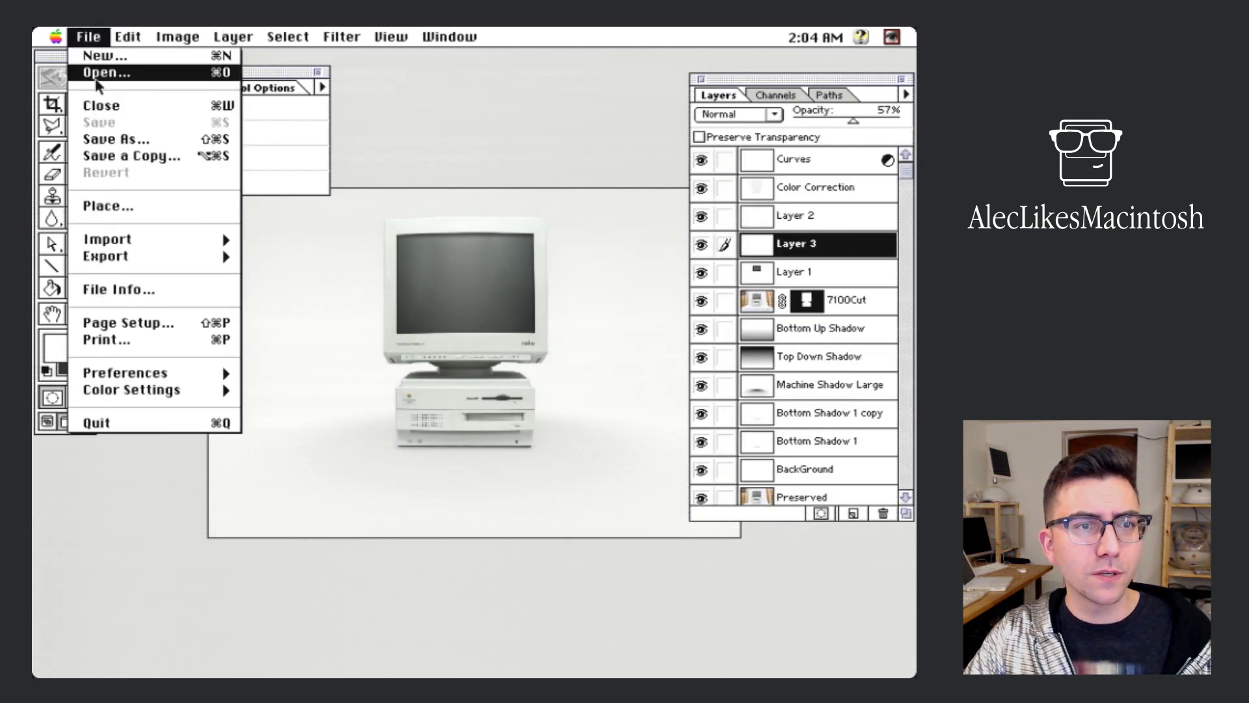
left_click(97, 73)
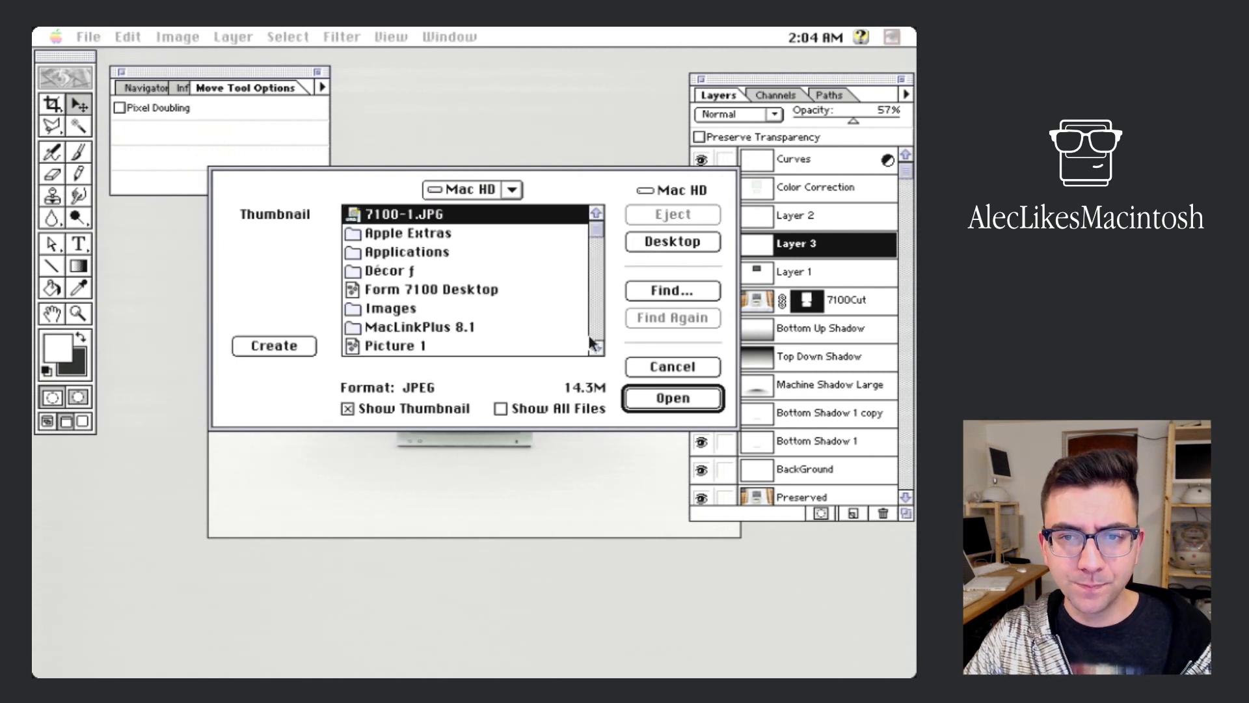
left_click(596, 349)
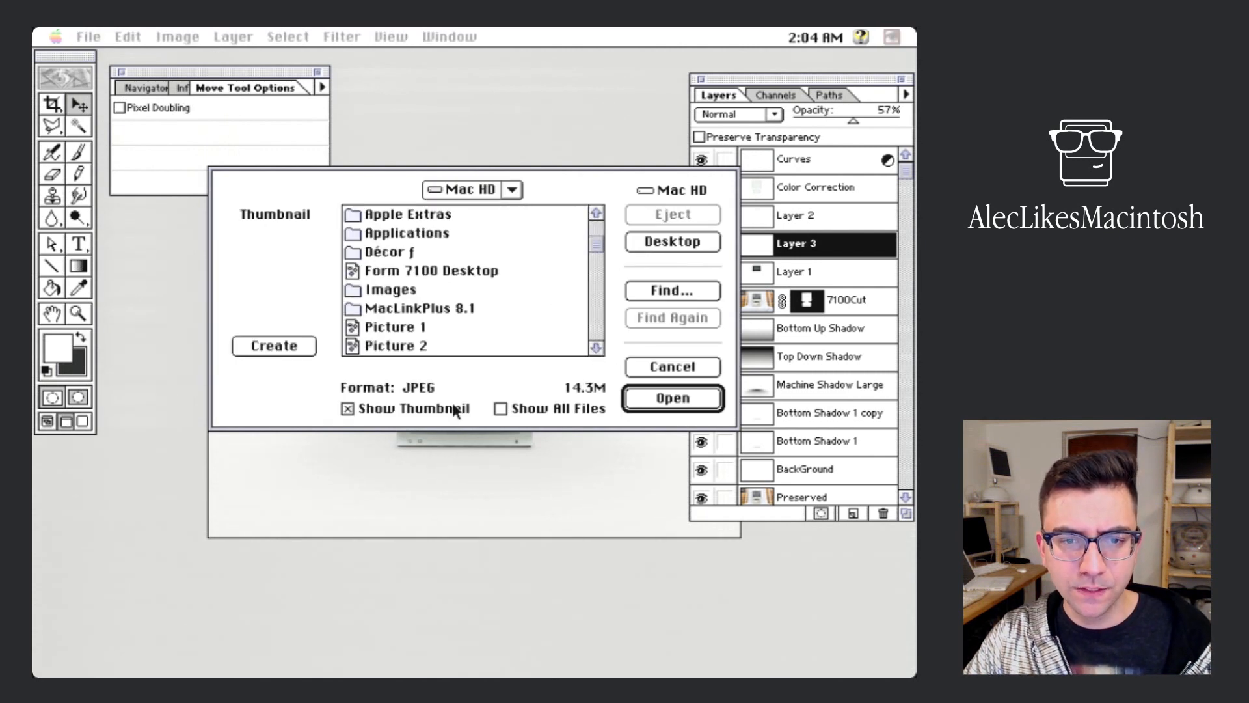
left_click(418, 326)
left_click(431, 346)
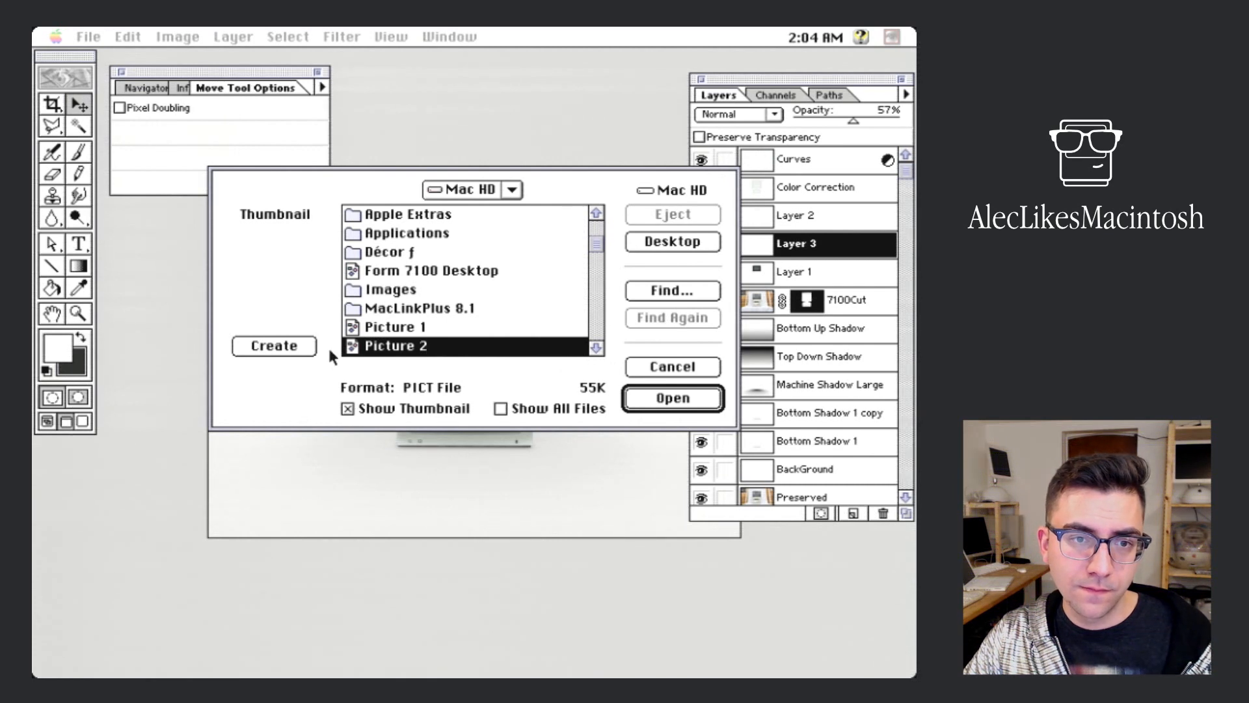
left_click(299, 349)
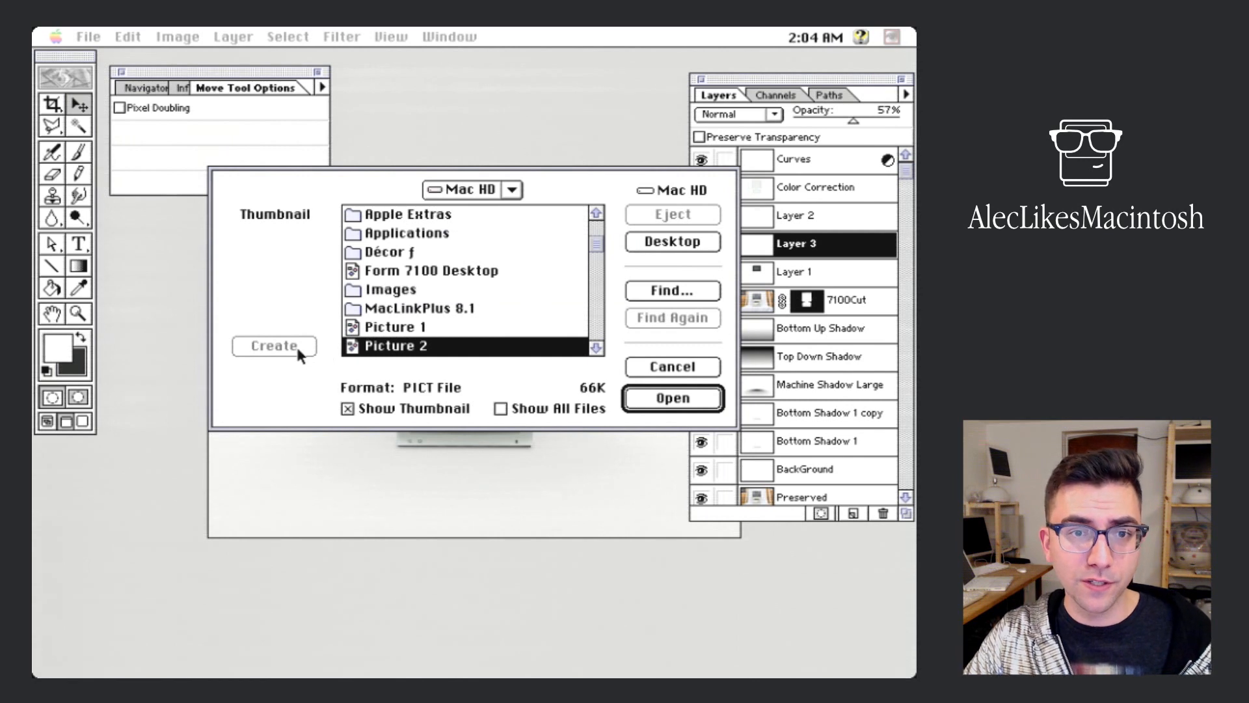
Step: Open the Picture 3 file from Mac HD and move its window clear of the palettes
left_click(596, 348)
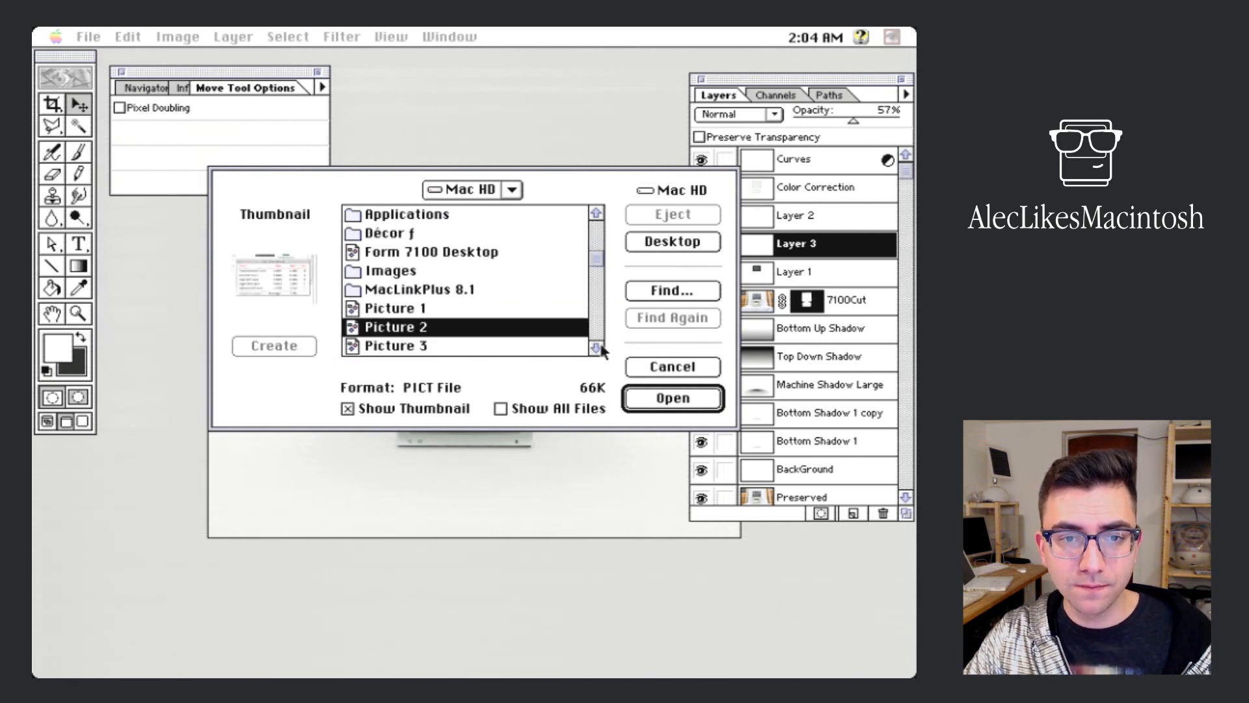
key("Down")
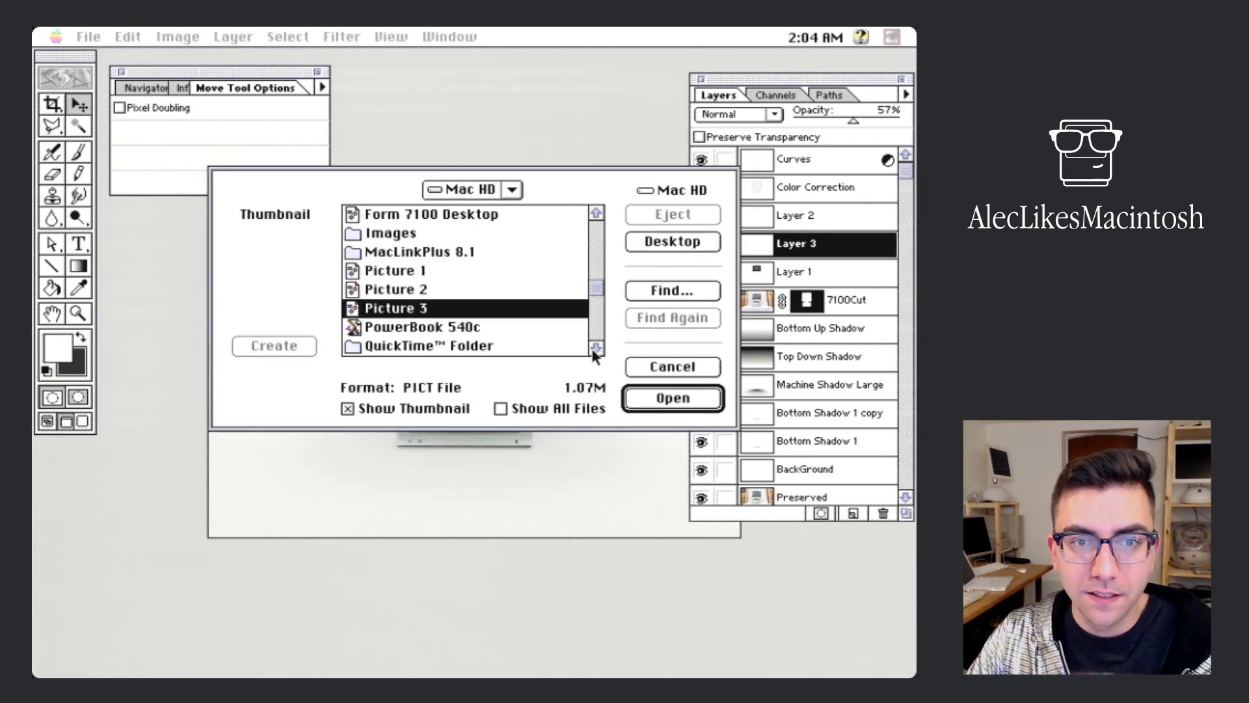
left_click(674, 397)
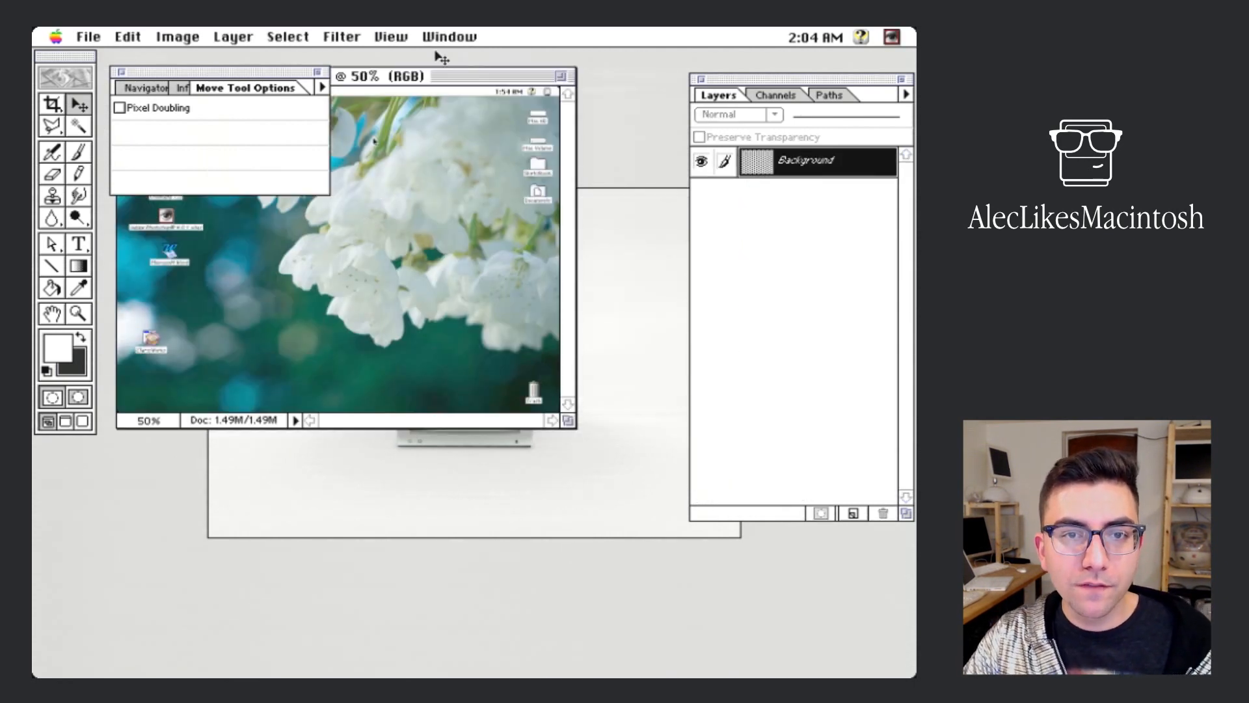
left_click_drag(451, 75, 534, 213)
Step: Copy the entire Picture 3 screenshot and paste it into the computer image as a new layer
key("super+a")
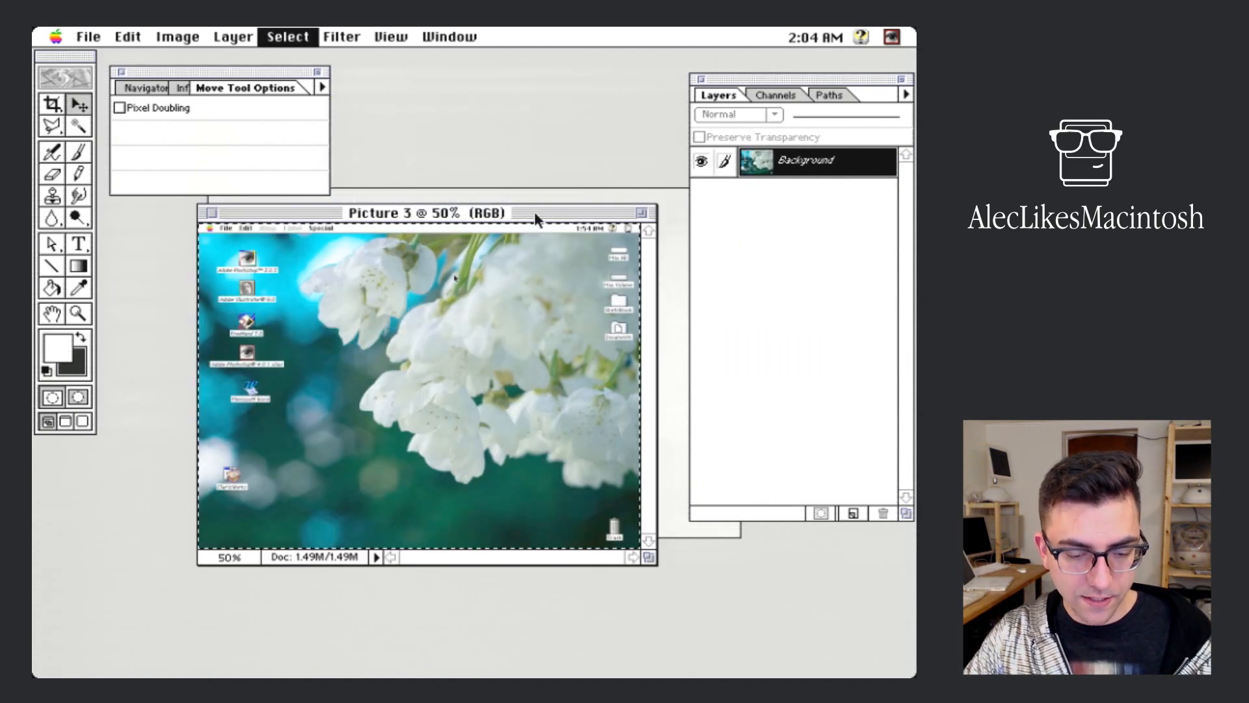
key("super+c")
key("super+w")
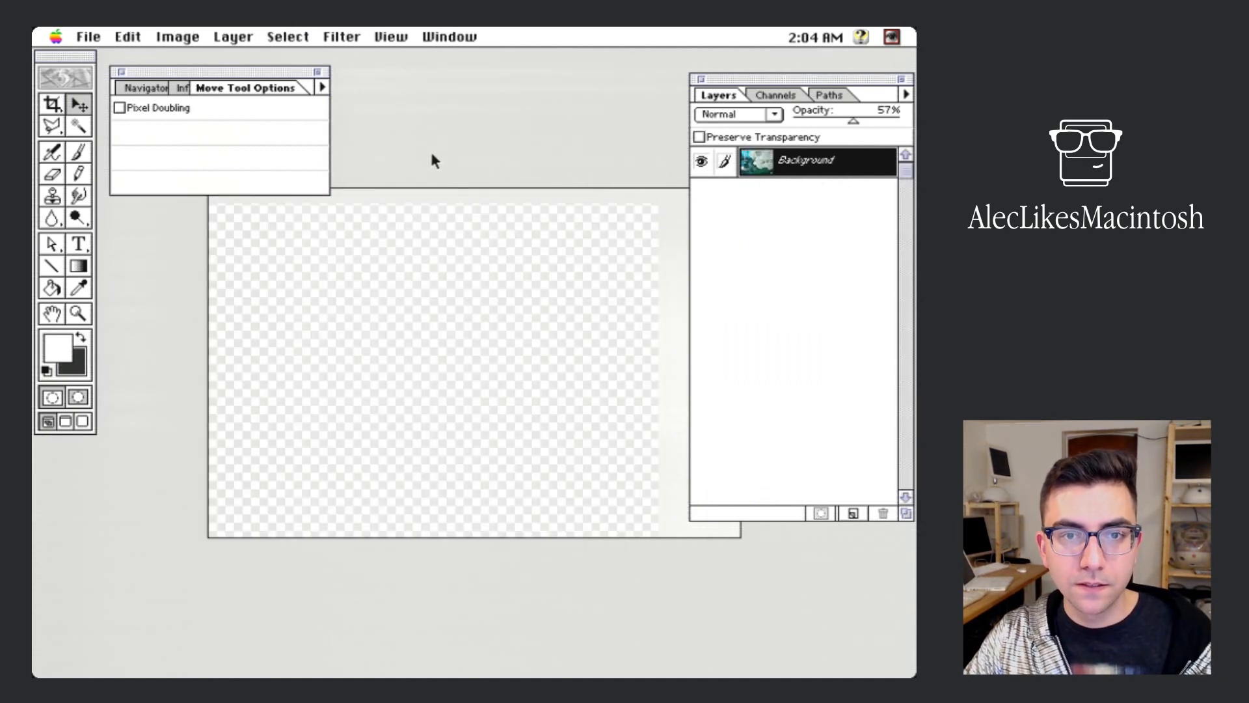
key("super+v")
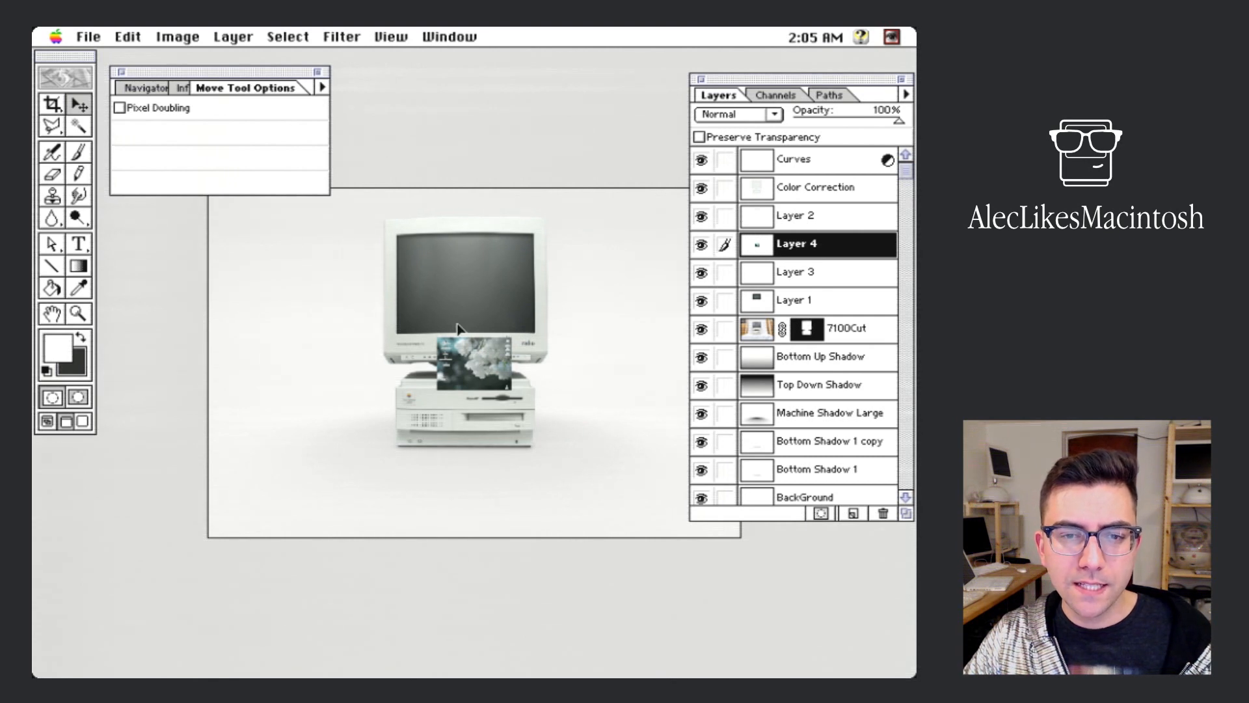
Step: Move the pasted screenshot to the upper-left area of the monitor's screen, and delete its layer, Layer 4
left_click_drag(458, 327, 424, 226)
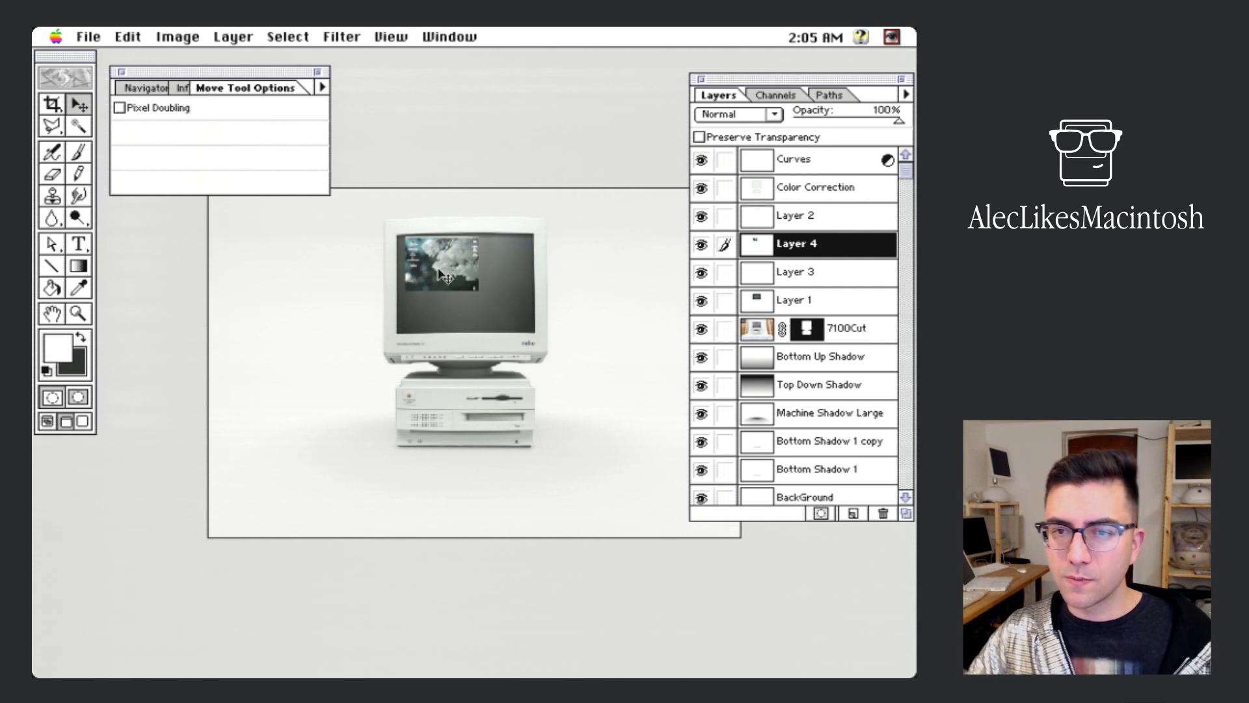
left_click_drag(817, 250, 883, 513)
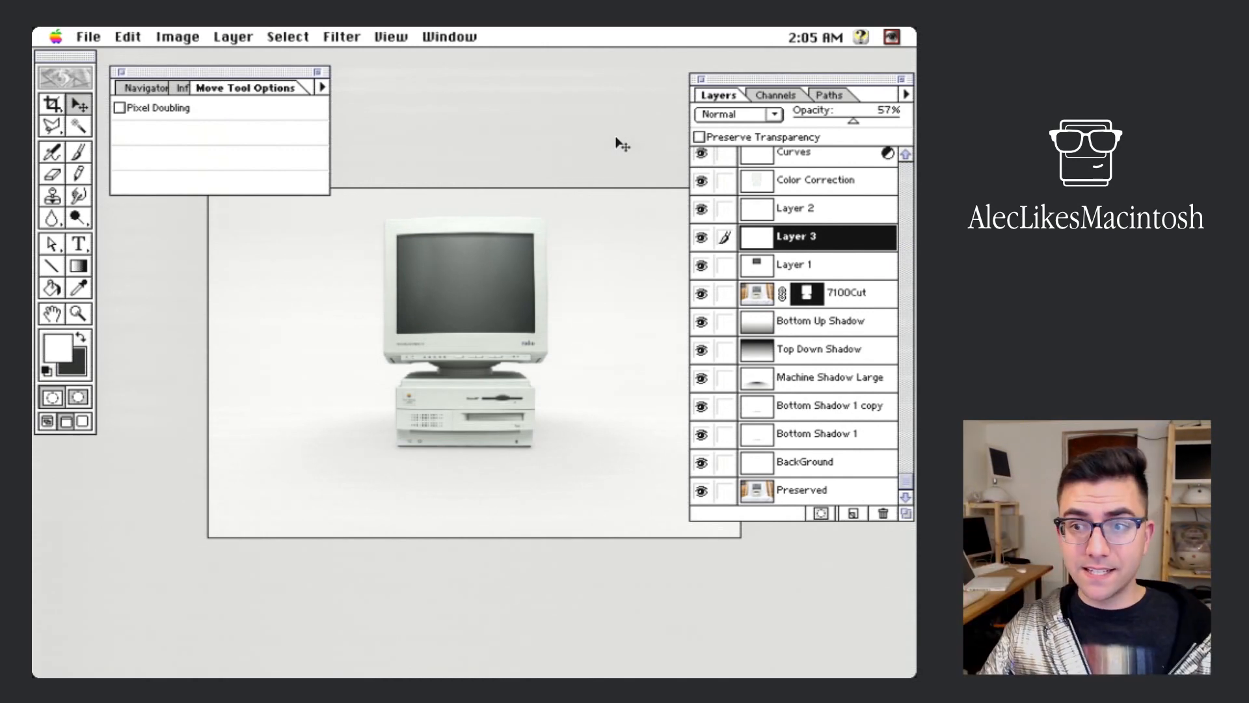
Step: Examine the computer image at a larger magnification with all palettes hidden, and restore the palettes
key("super+plus")
key("super+plus")
key("Tab")
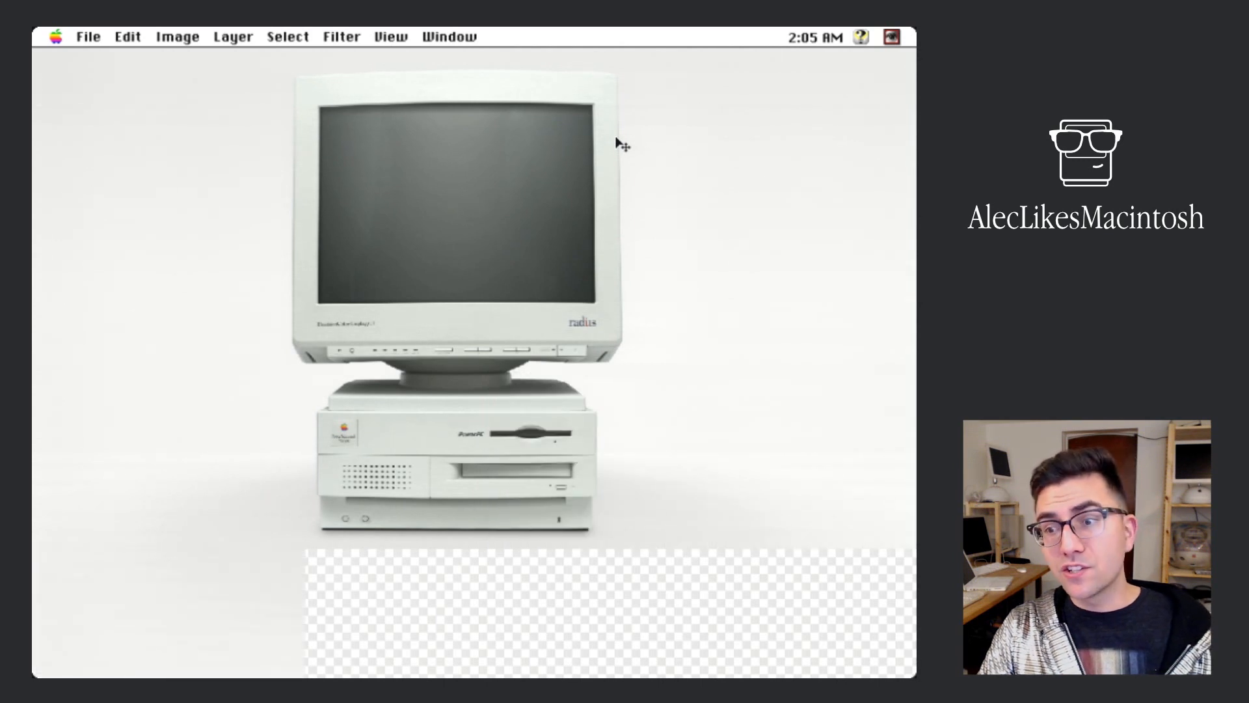
key("super+minus")
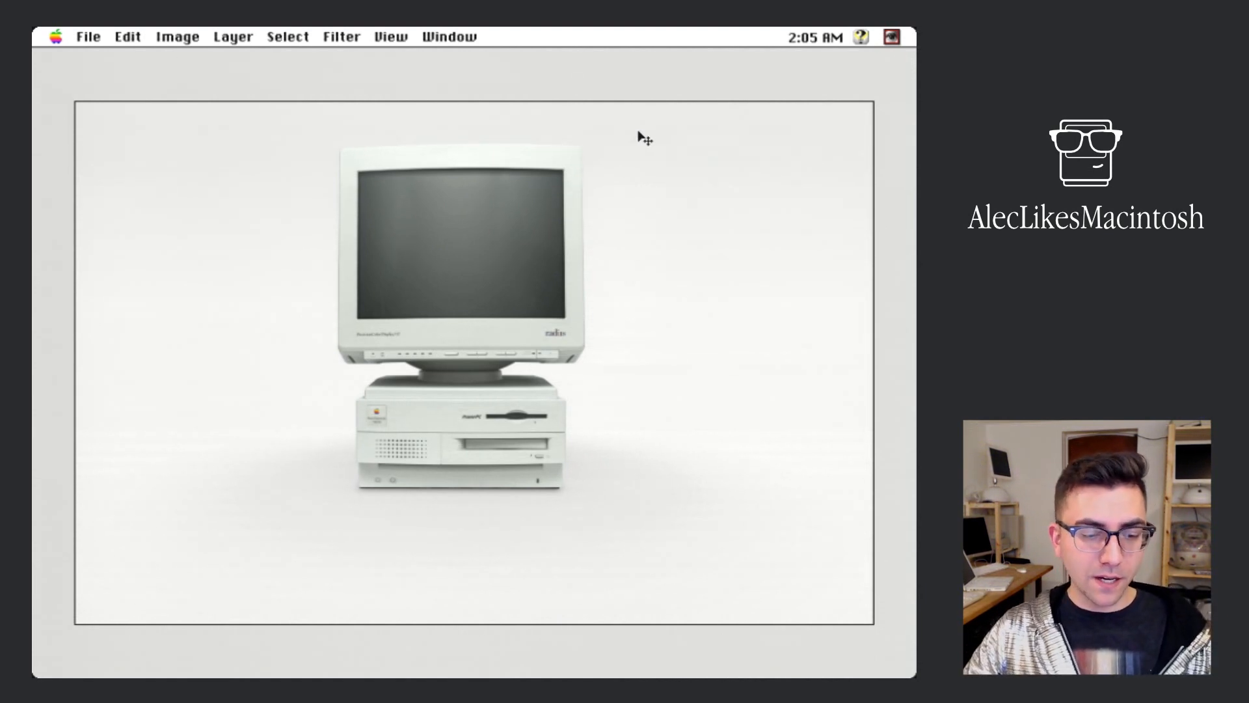
key("Tab")
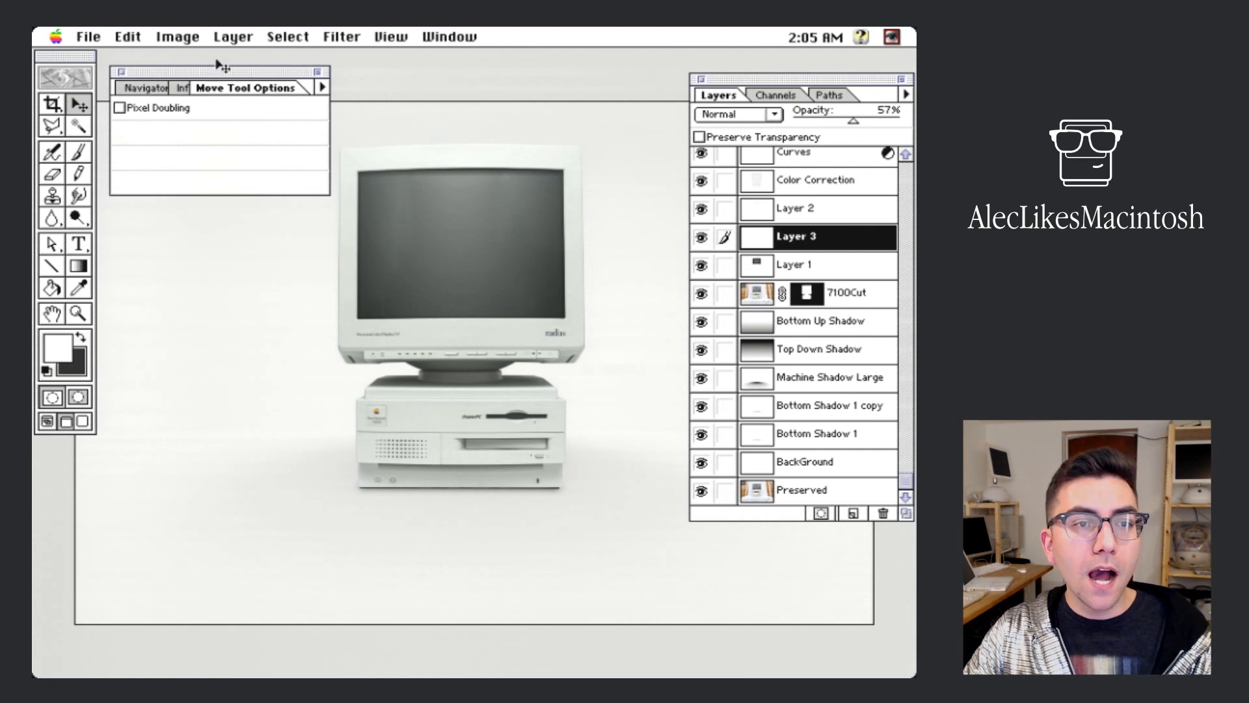
Step: Close the Move Tool Options palette and move the Layers palette slightly up and inward
left_click(121, 71)
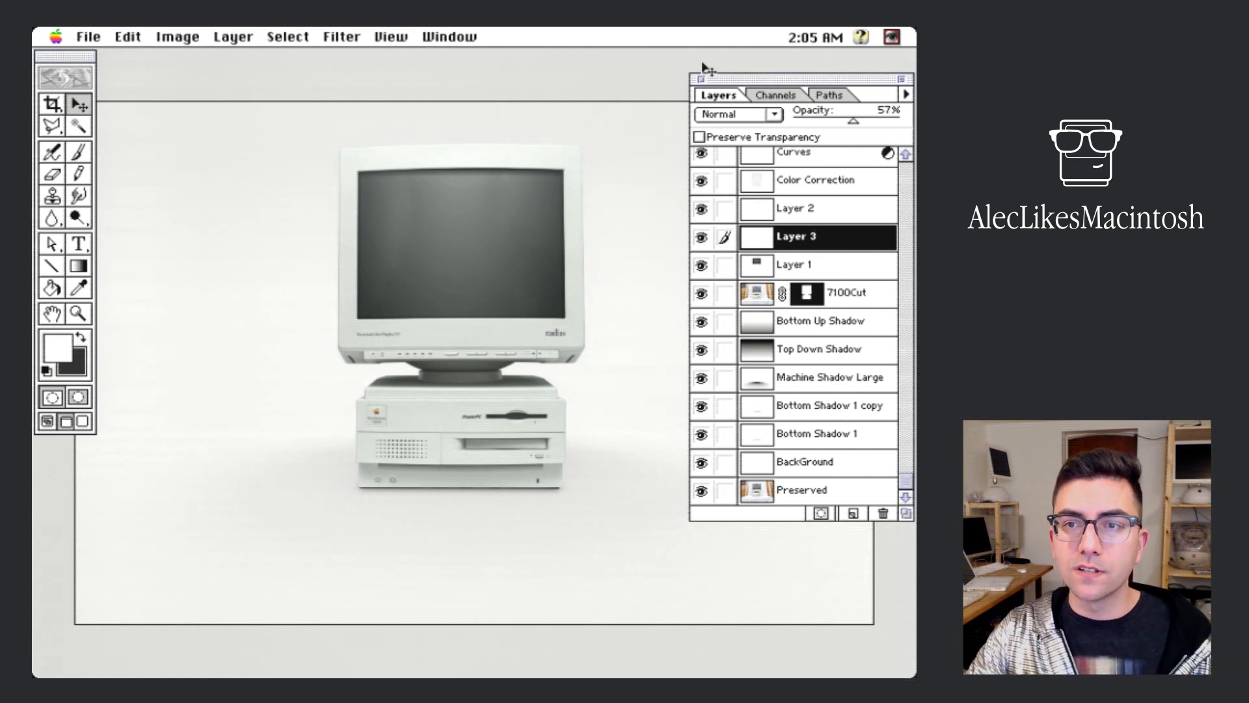
left_click_drag(784, 82, 751, 64)
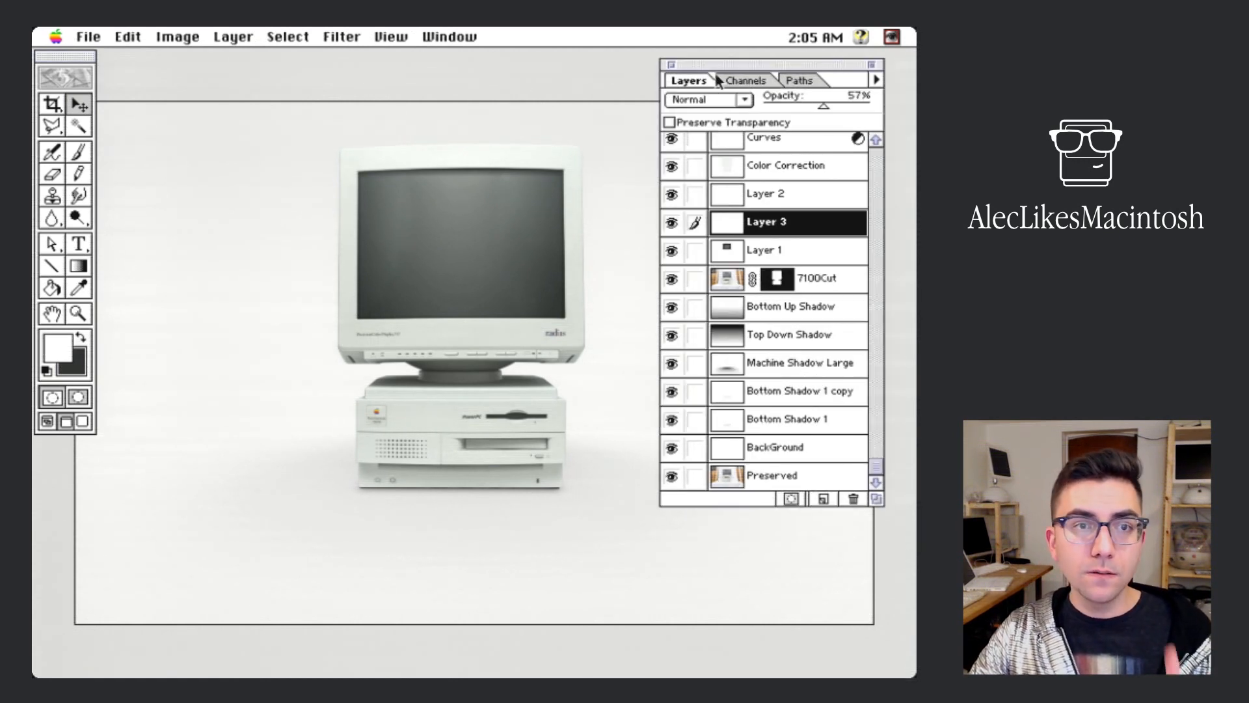
Step: Save the document under the new name 7100-InstaSize.PSD in Photoshop format on Mac Volume
left_click(88, 37)
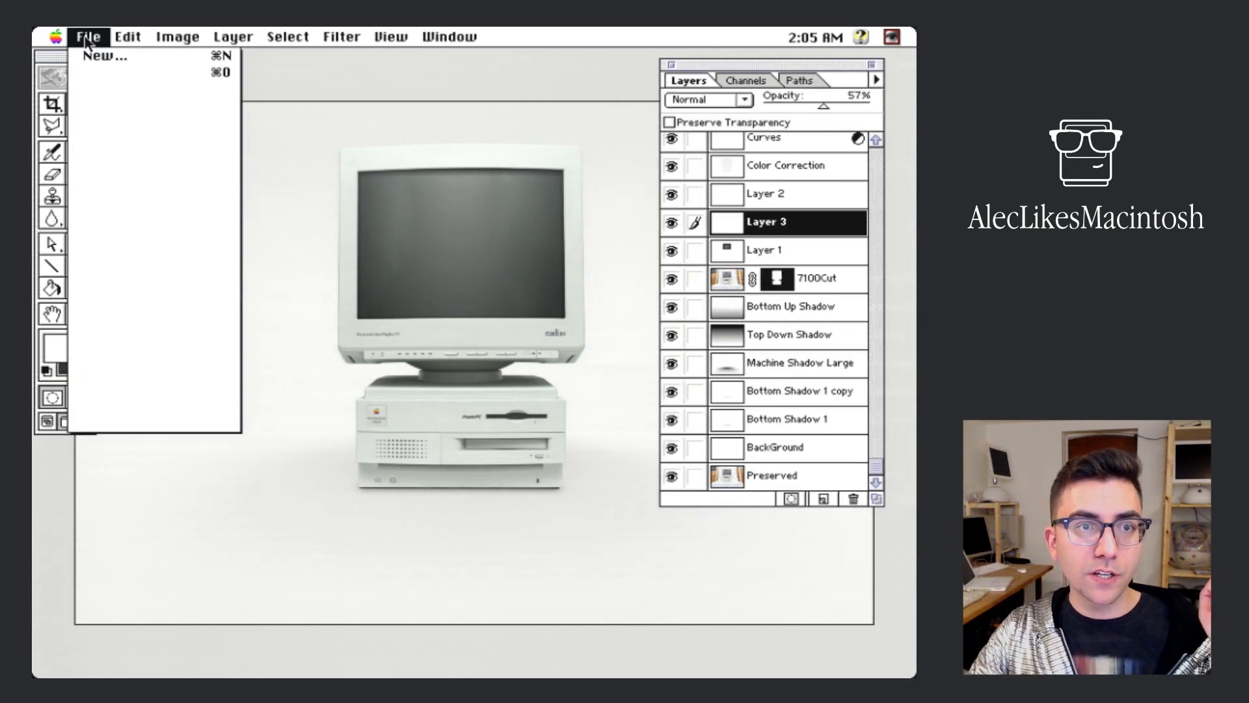
left_click(104, 139)
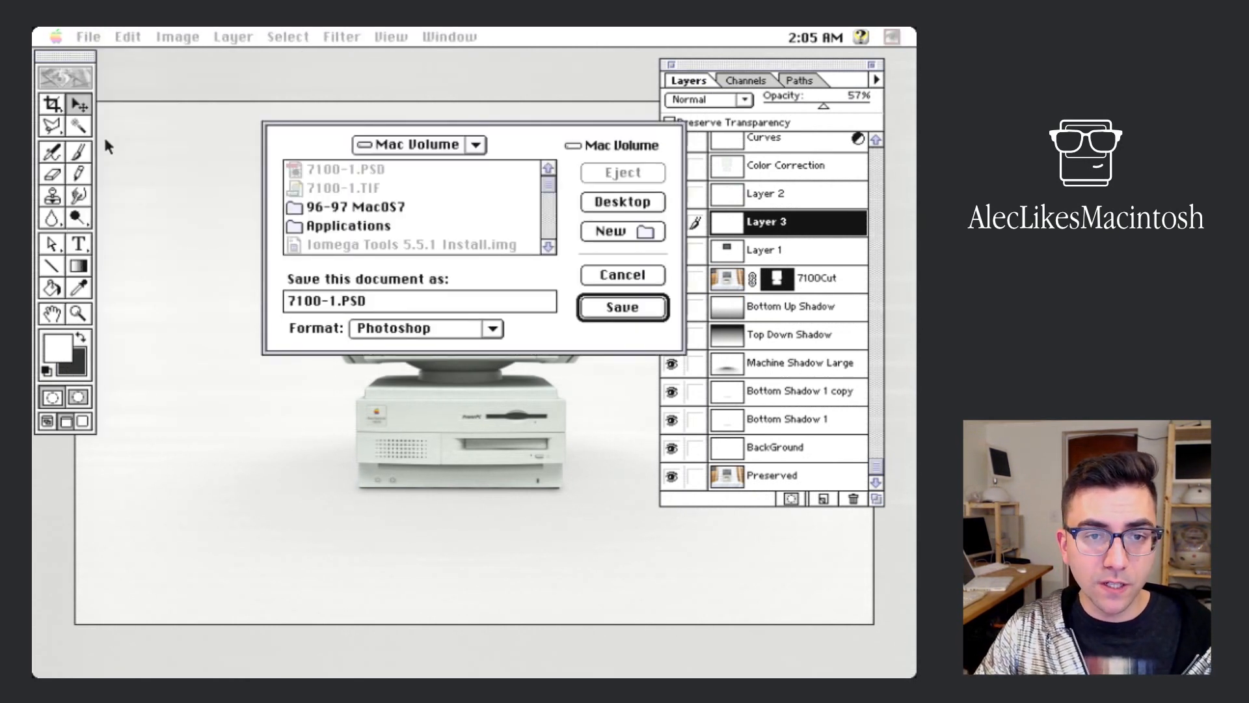
key("BackSpace")
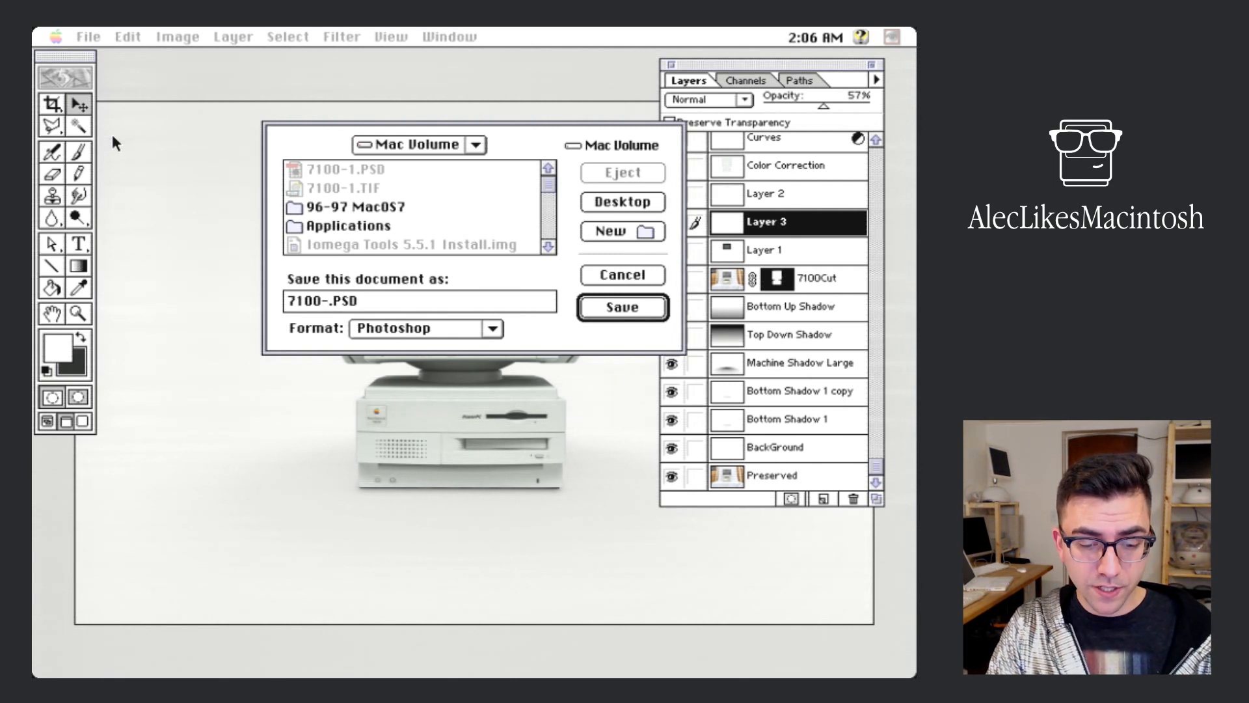
type("InstaSize")
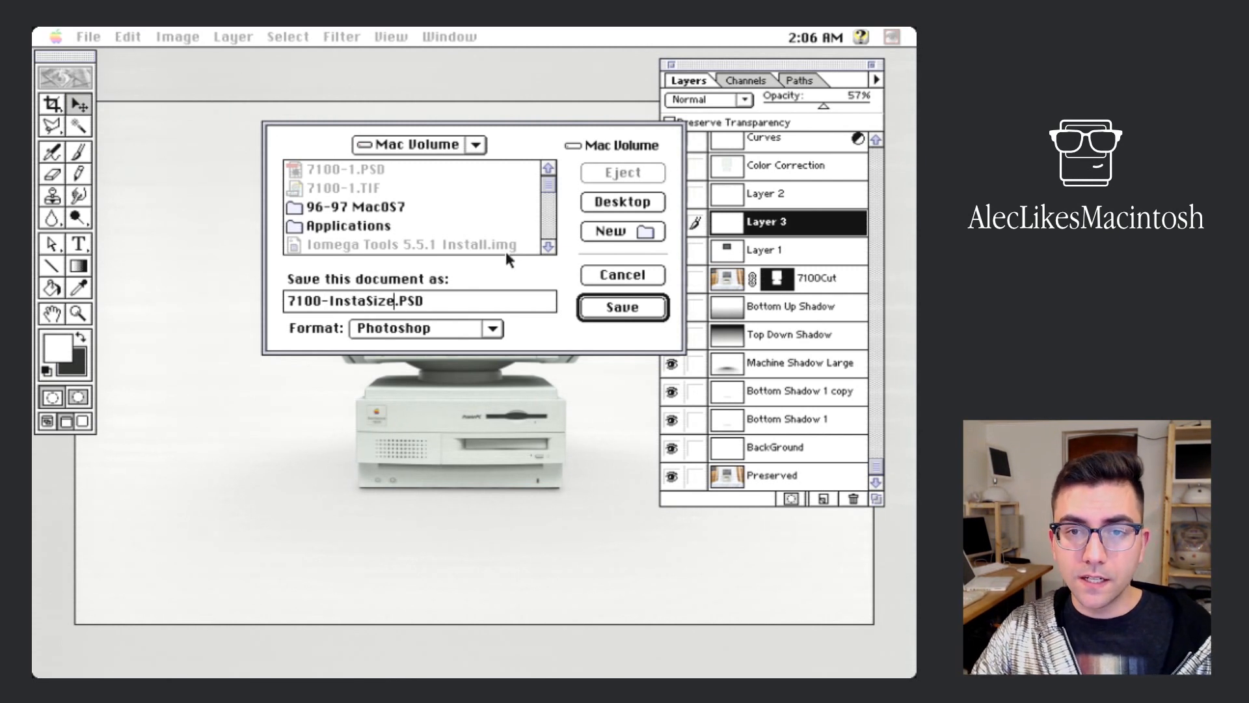
left_click(597, 309)
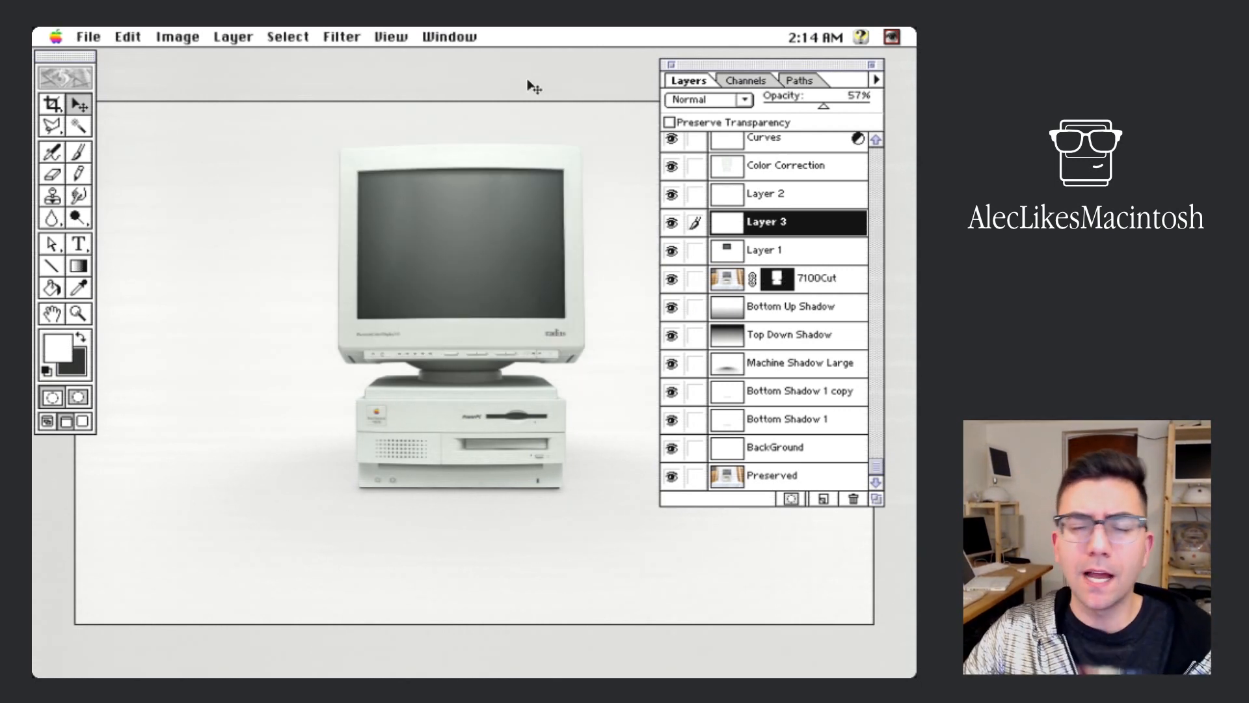
Step: Check the list of open document windows and collapse the Layers palette to its title bar
left_click(469, 37)
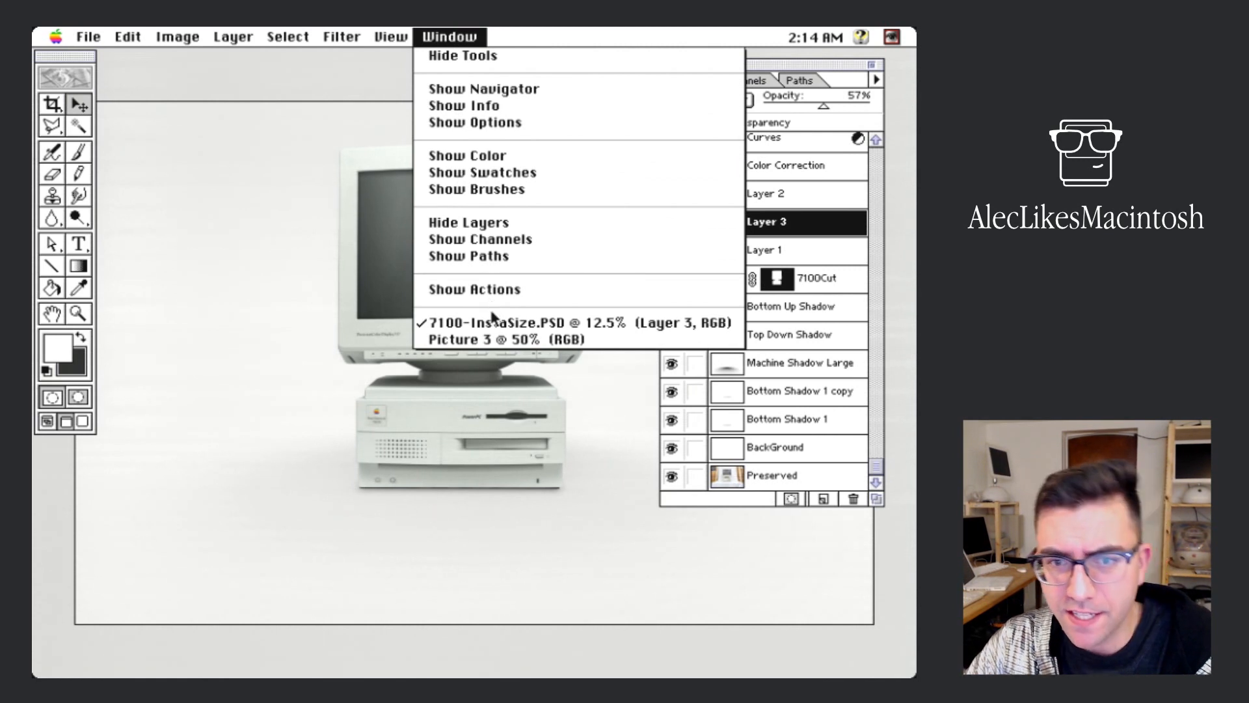
left_click(445, 31)
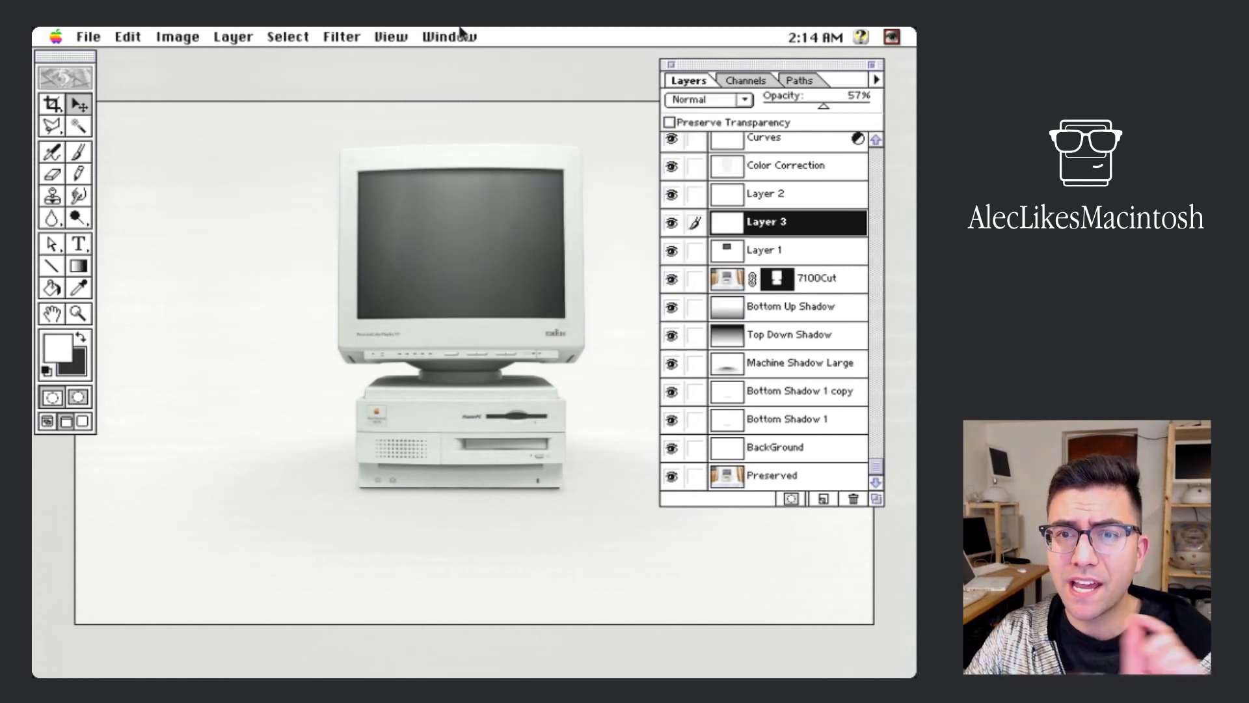
double_click(856, 63)
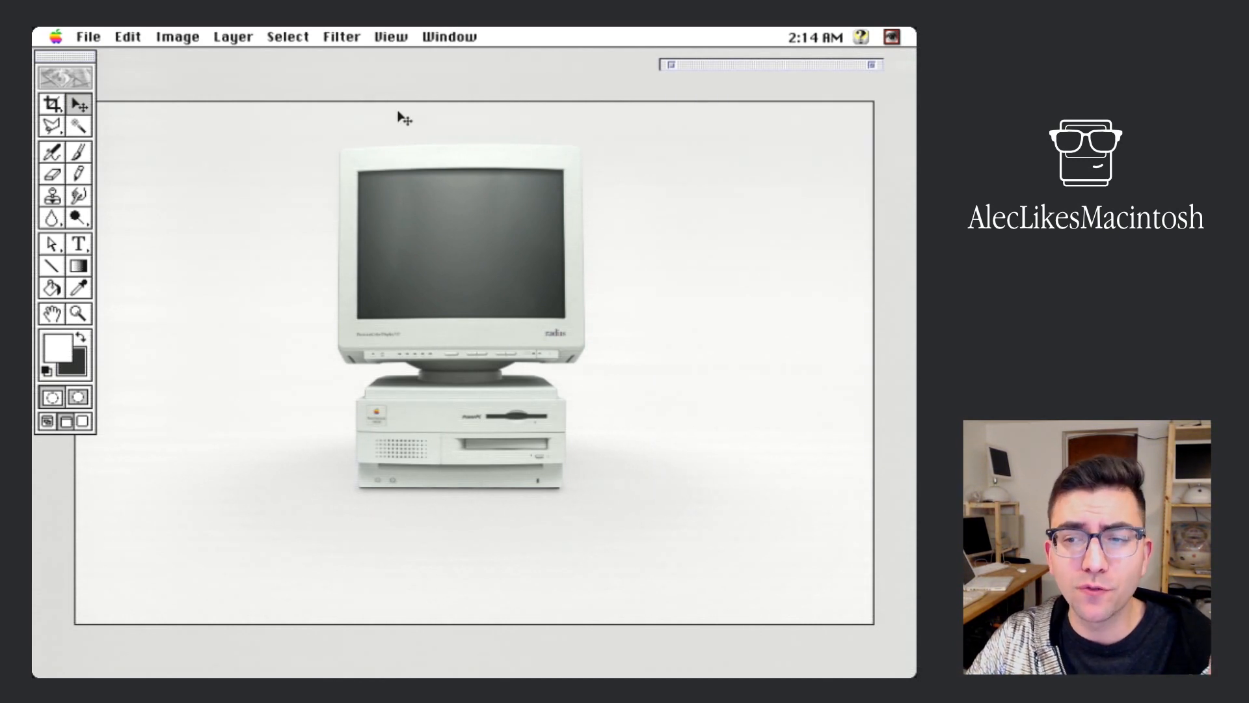
Step: Crop the image to a square of about 3968 by 3968 pixels centred on the computer
left_click(52, 105)
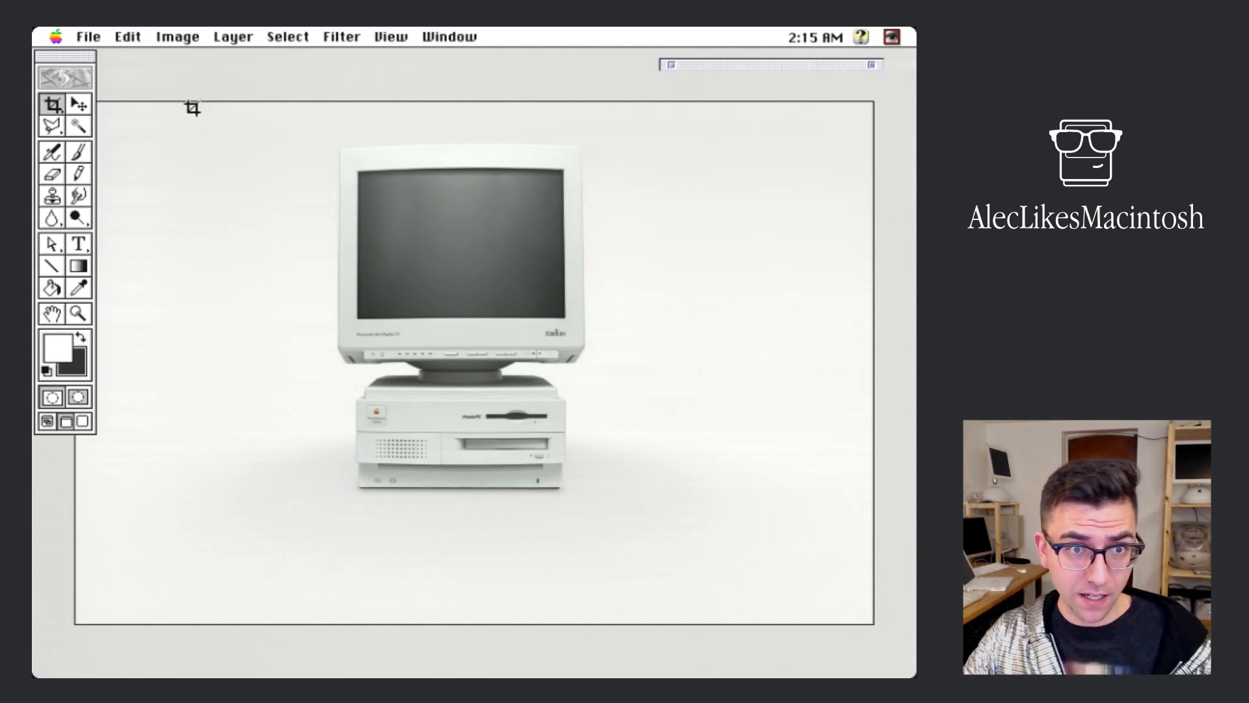
left_click_drag(228, 133, 699, 622)
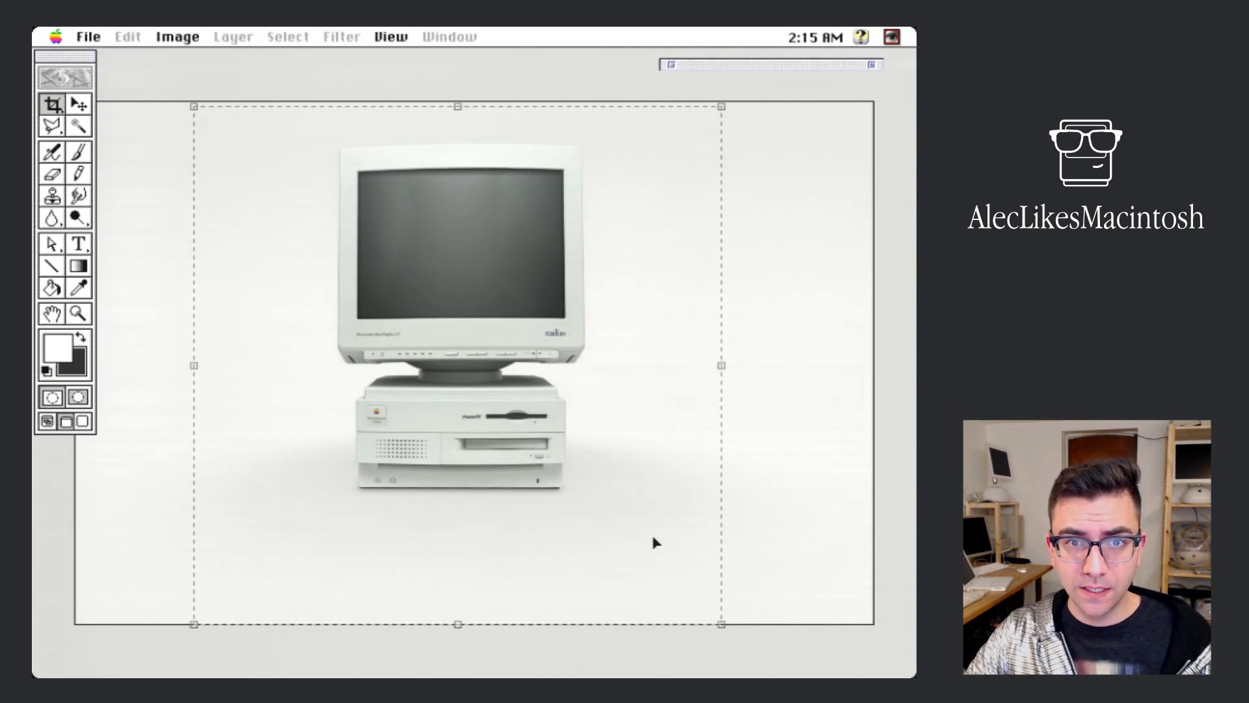
left_click_drag(655, 542, 654, 535)
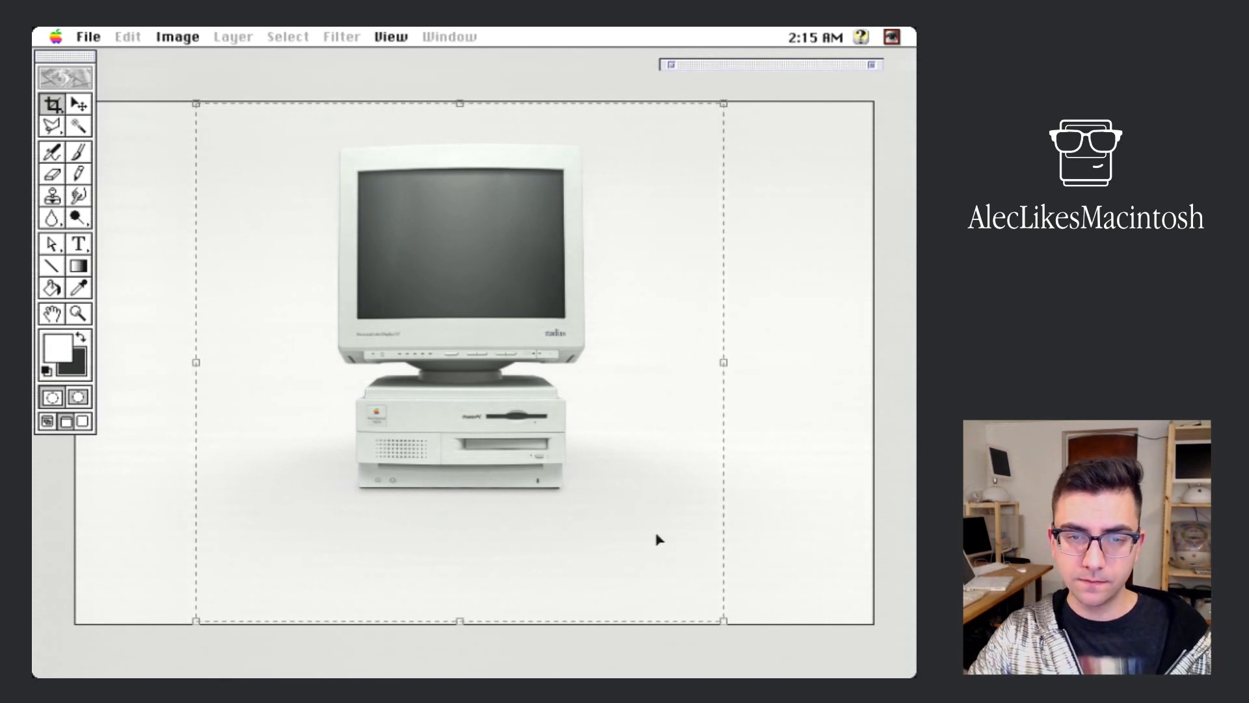
key("Return")
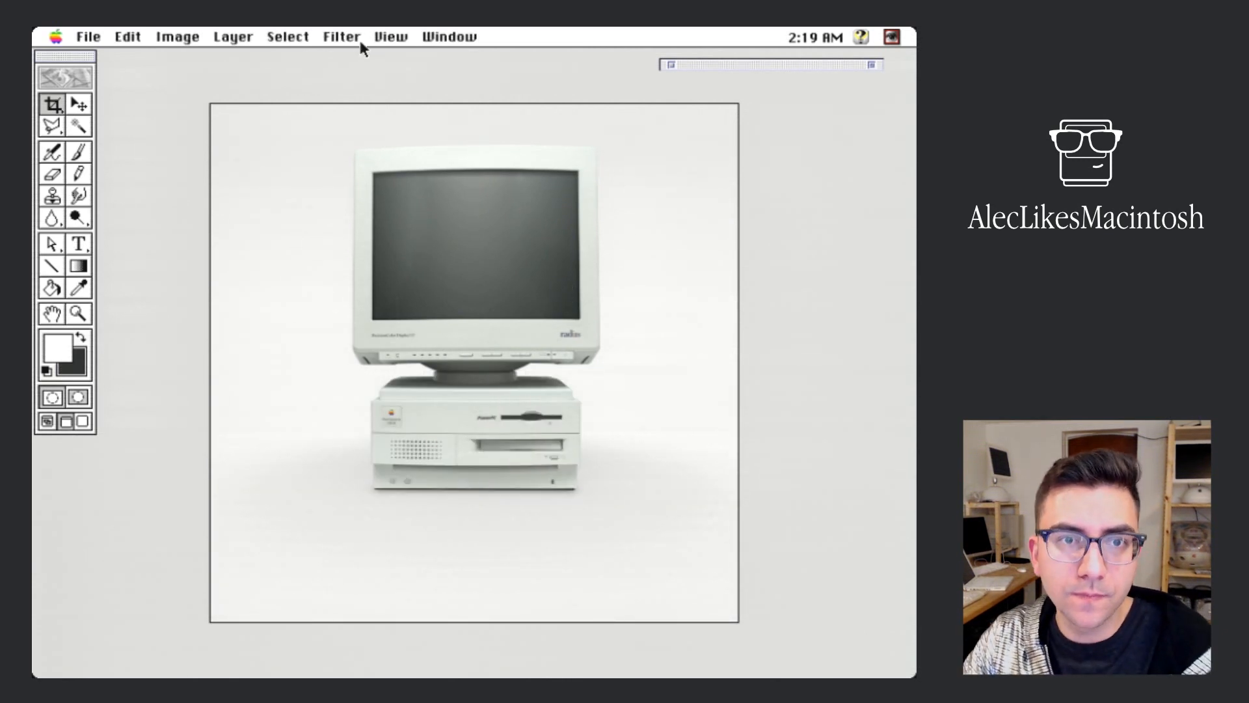
Step: Expand the Layers palette and resize the image to 1080 by 1080 pixels with proportions constrained and bicubic resampling
double_click(696, 63)
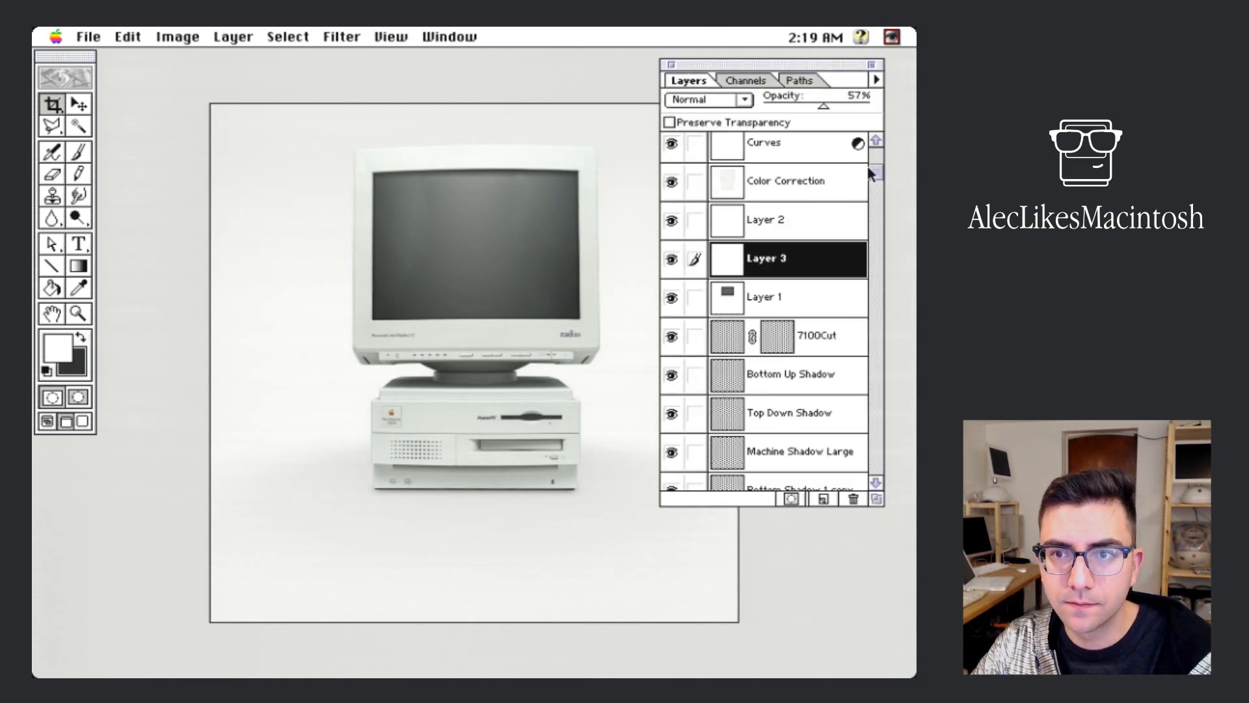
left_click(875, 140)
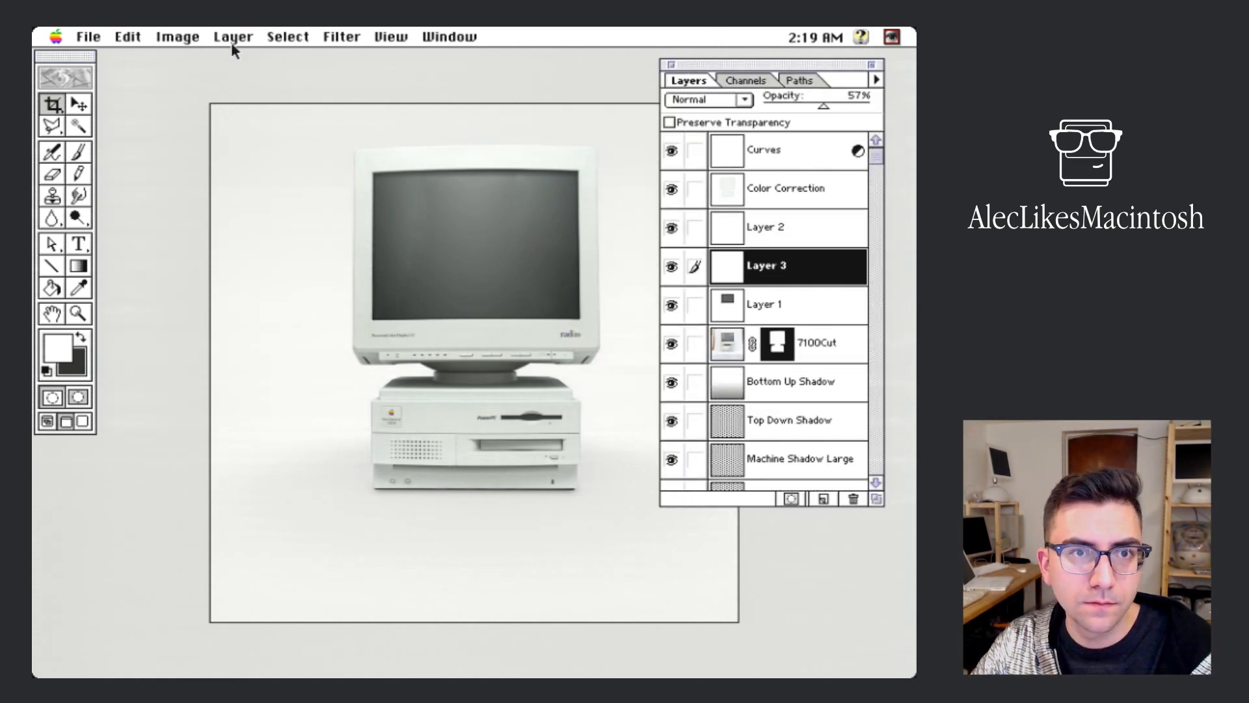
left_click(181, 37)
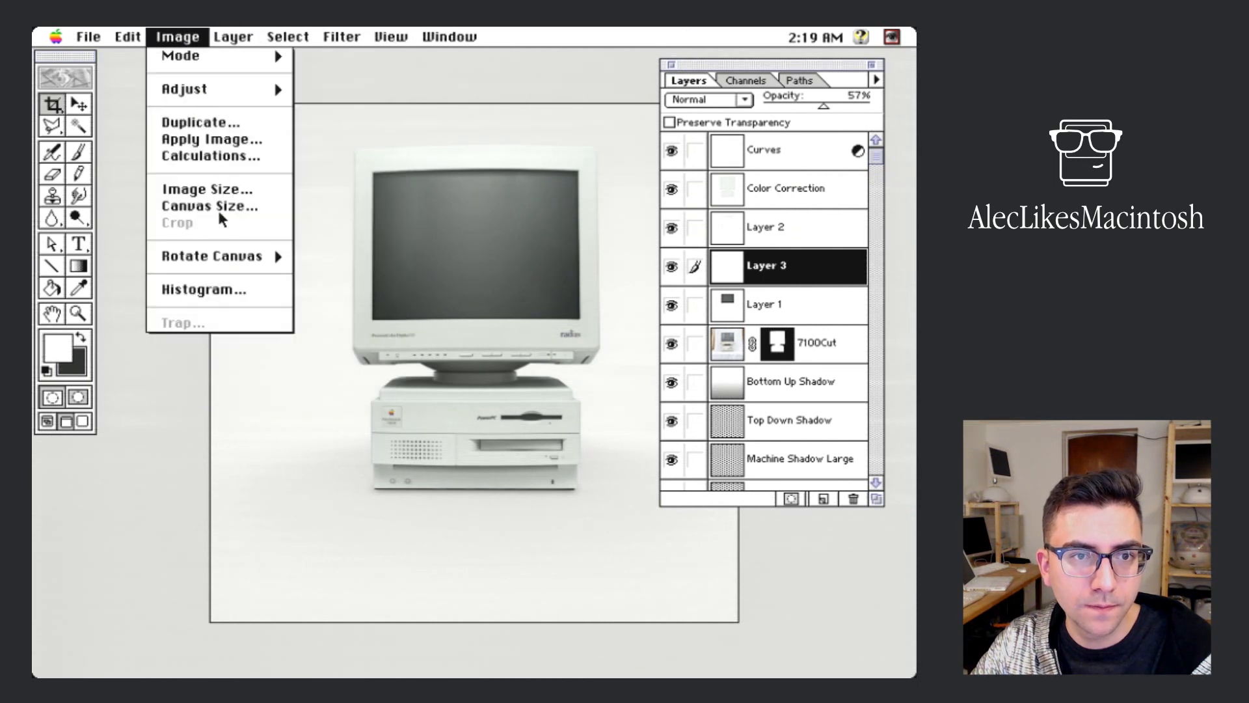
left_click(218, 190)
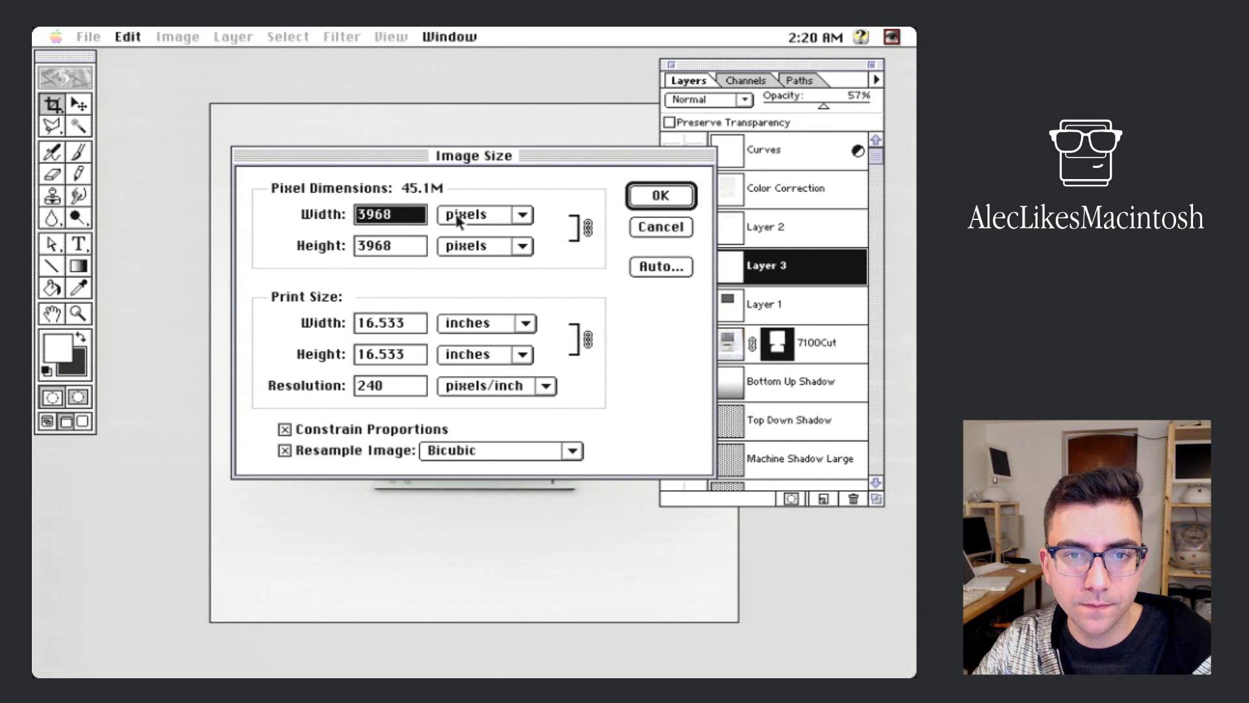
type("1080")
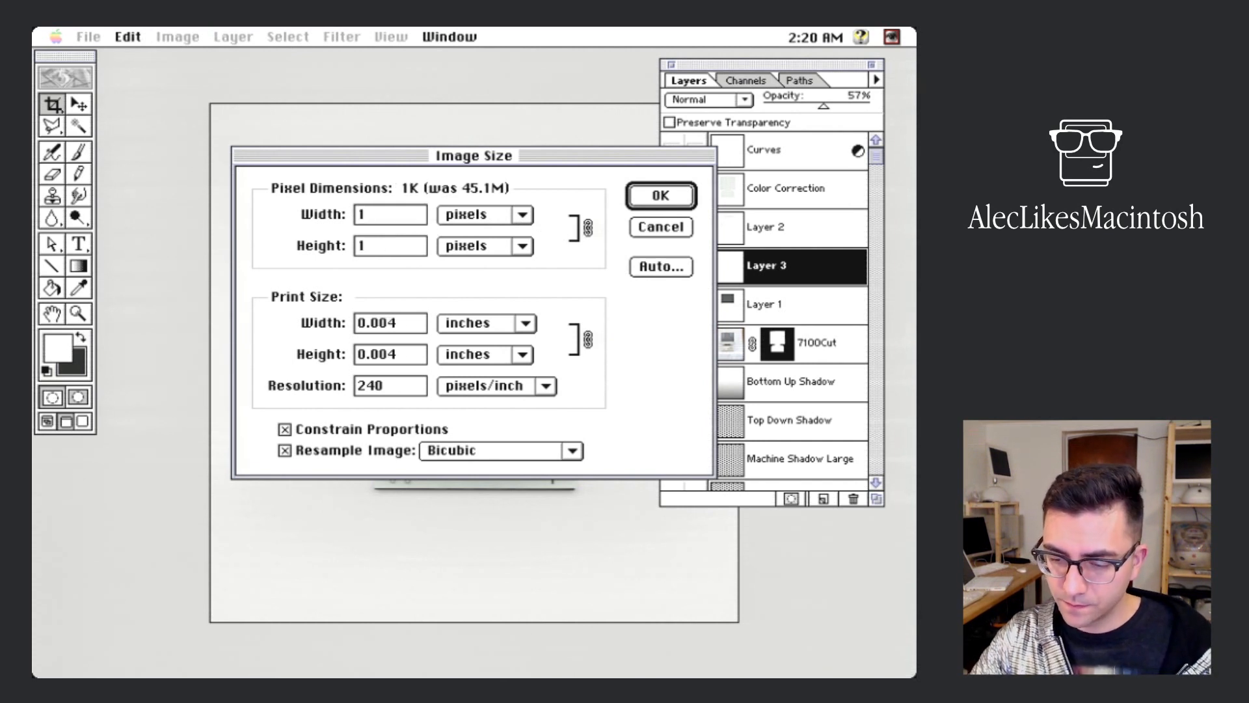
key("Tab")
key("Tab")
key("Tab")
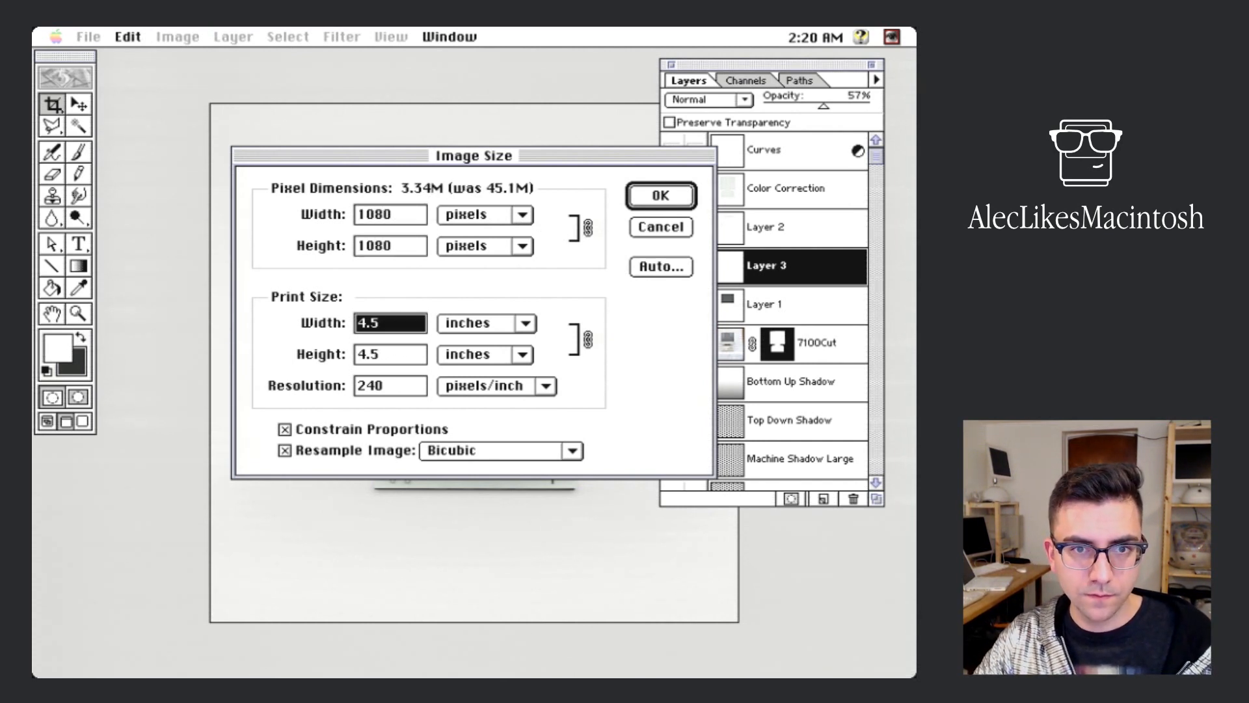
key("shift+Tab")
key("shift+Tab")
key("shift+Tab")
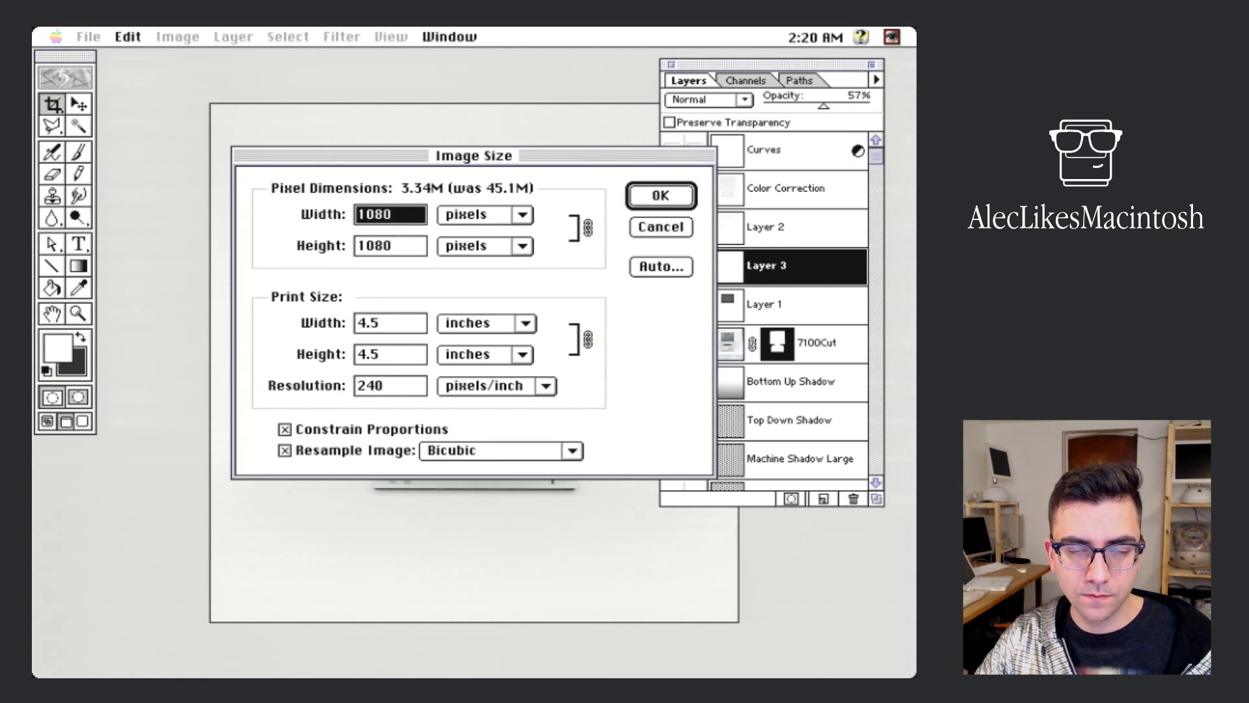
left_click(638, 205)
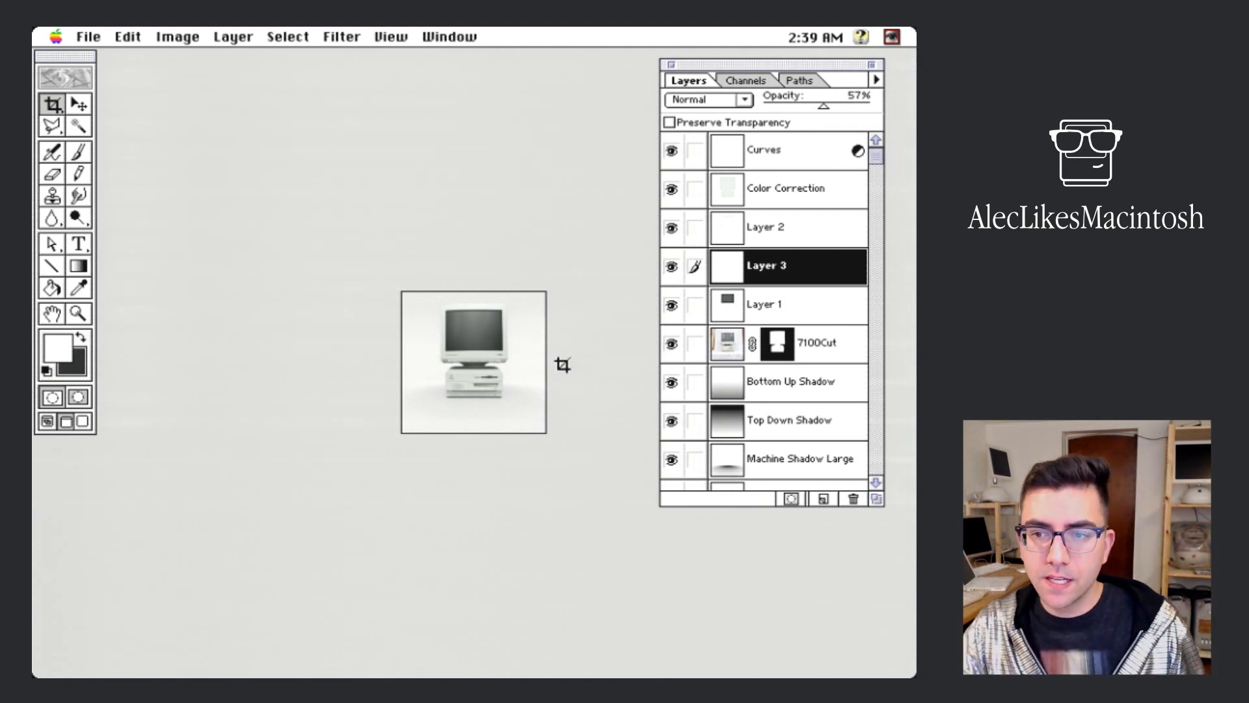
Step: Copy the entire Picture 3 screenshot, close its window, and paste it into 7100-InstaSize.PSD above Layer 3
left_click(89, 109)
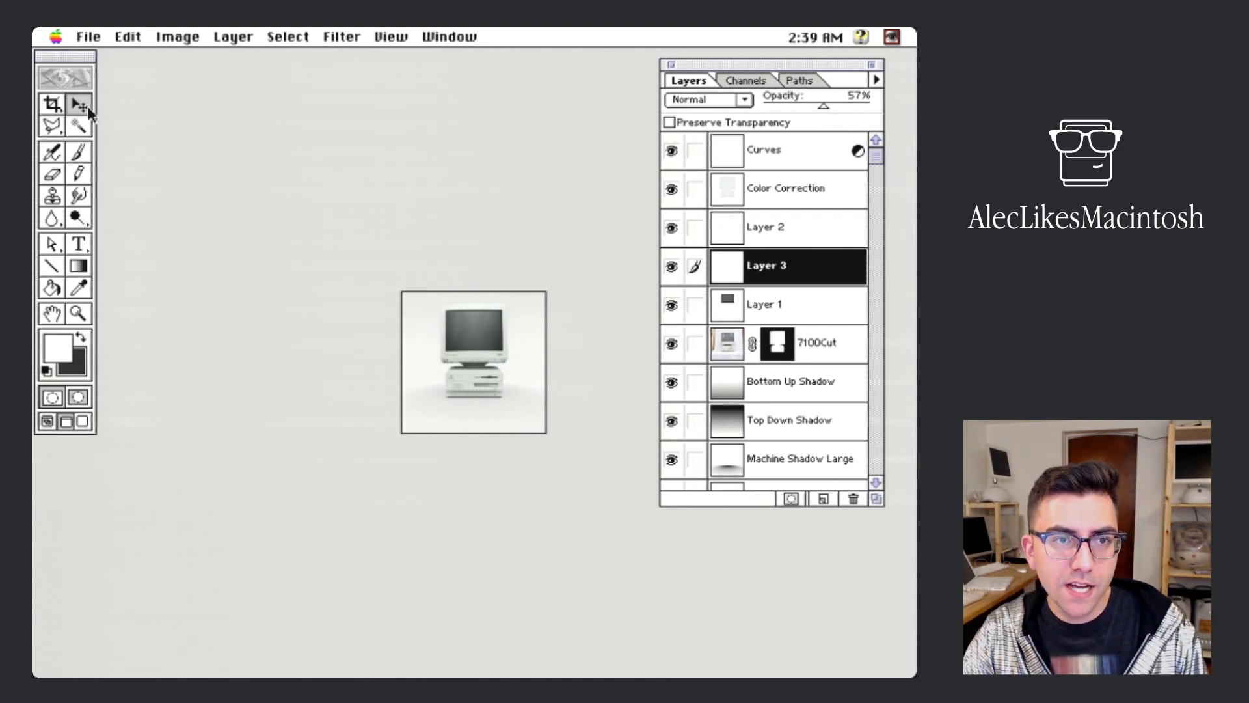
key("super+plus")
key("super+plus")
key("super+plus")
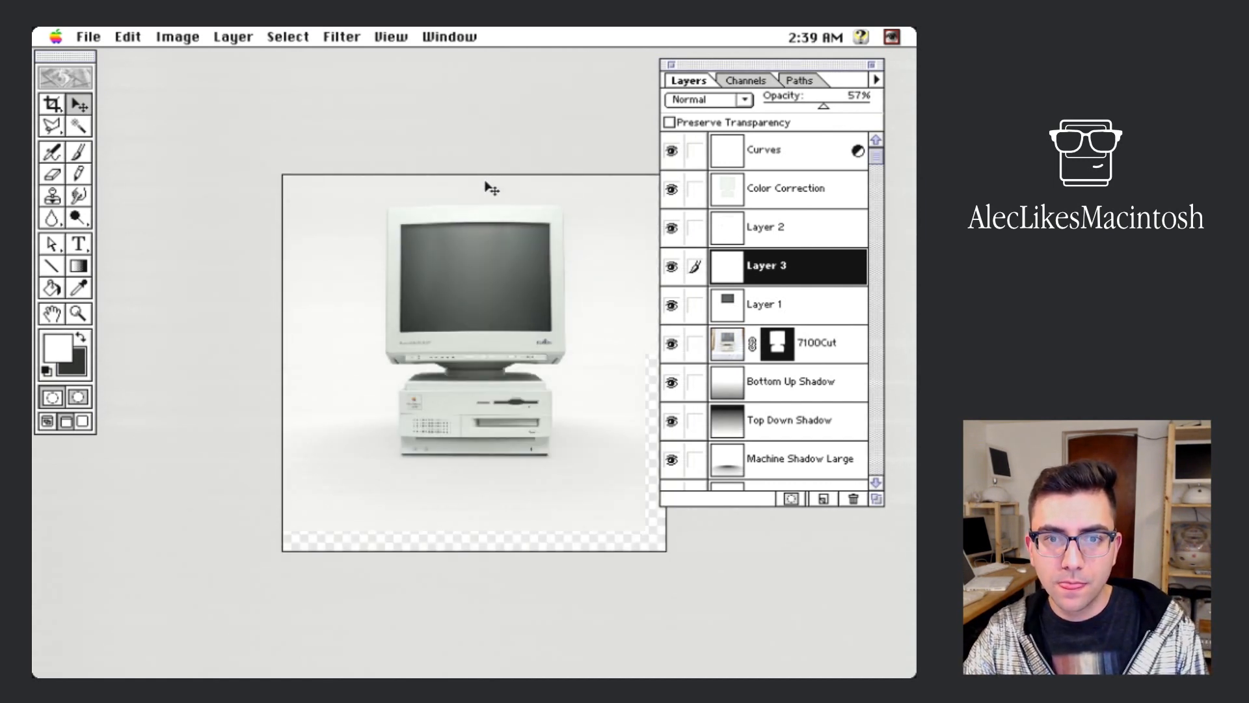
key("super+plus")
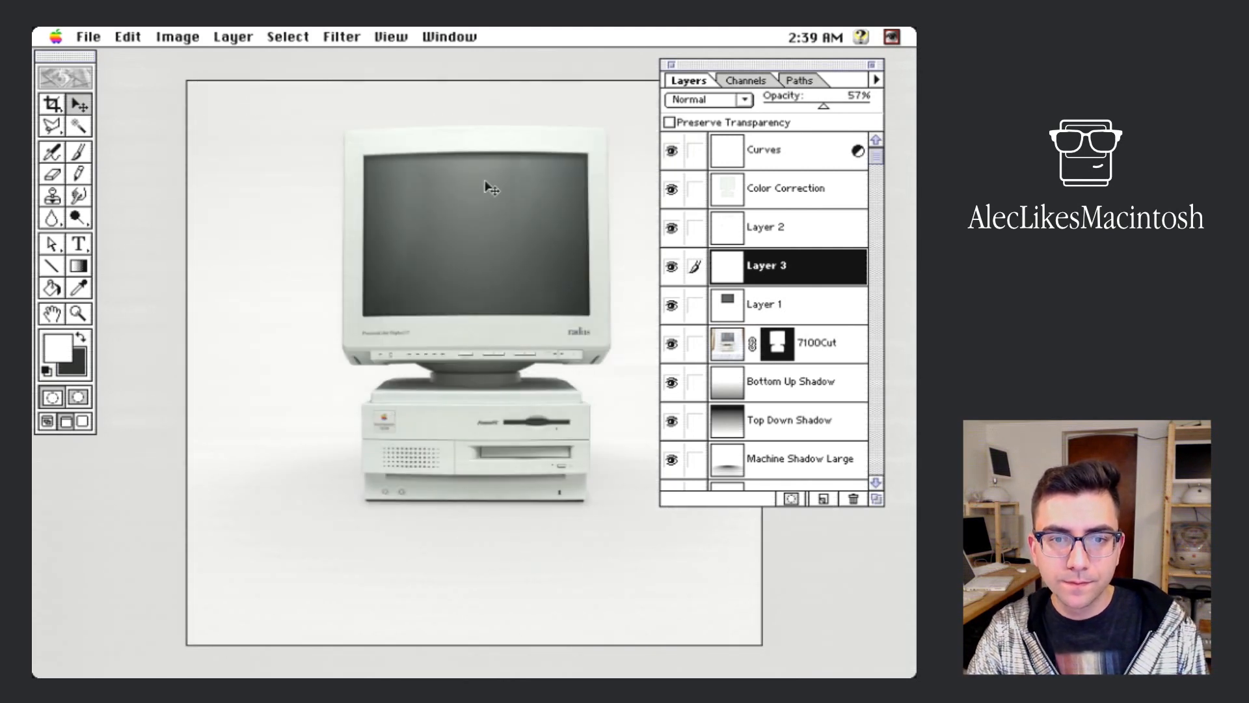
key("super+plus")
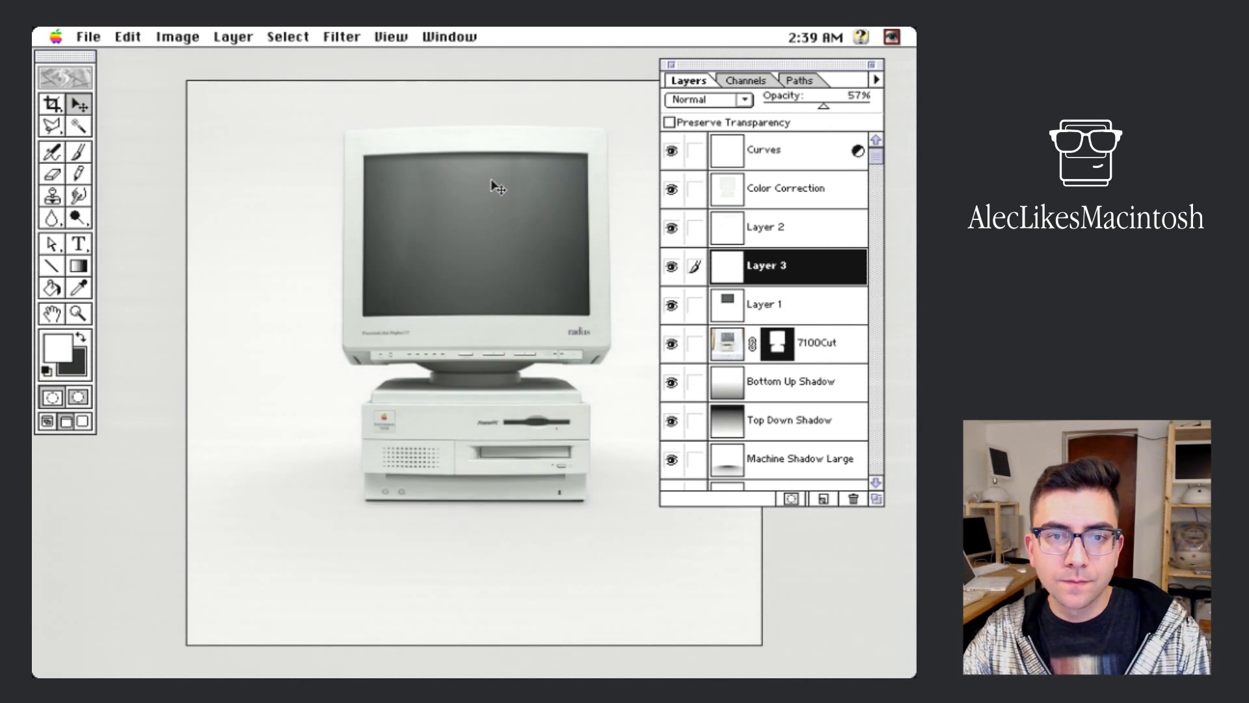
left_click(451, 37)
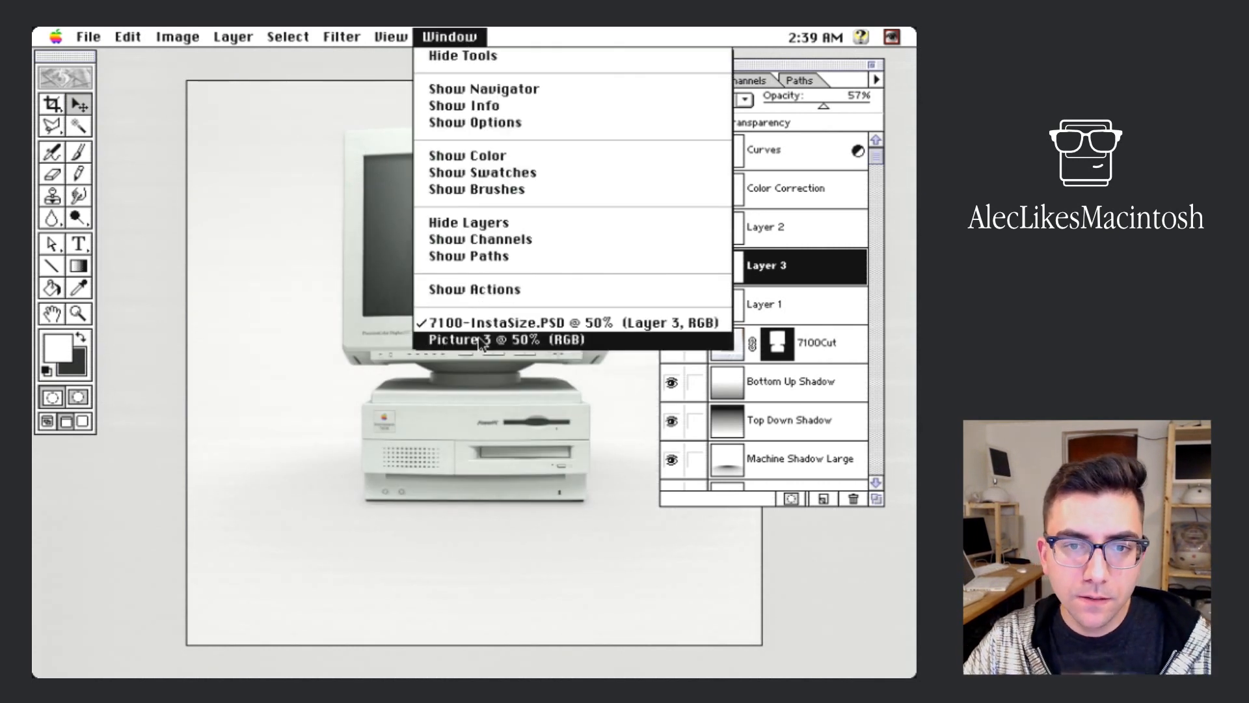
left_click(519, 339)
key("super+a")
key("super+c")
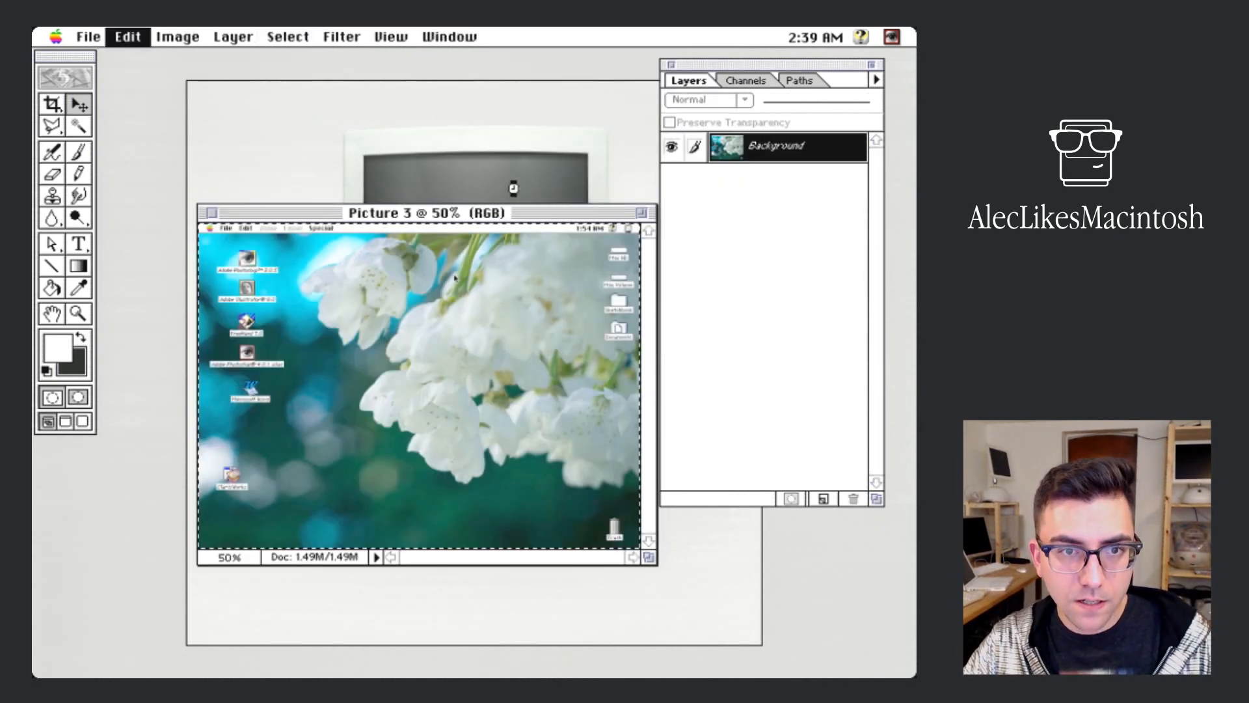
key("super+w")
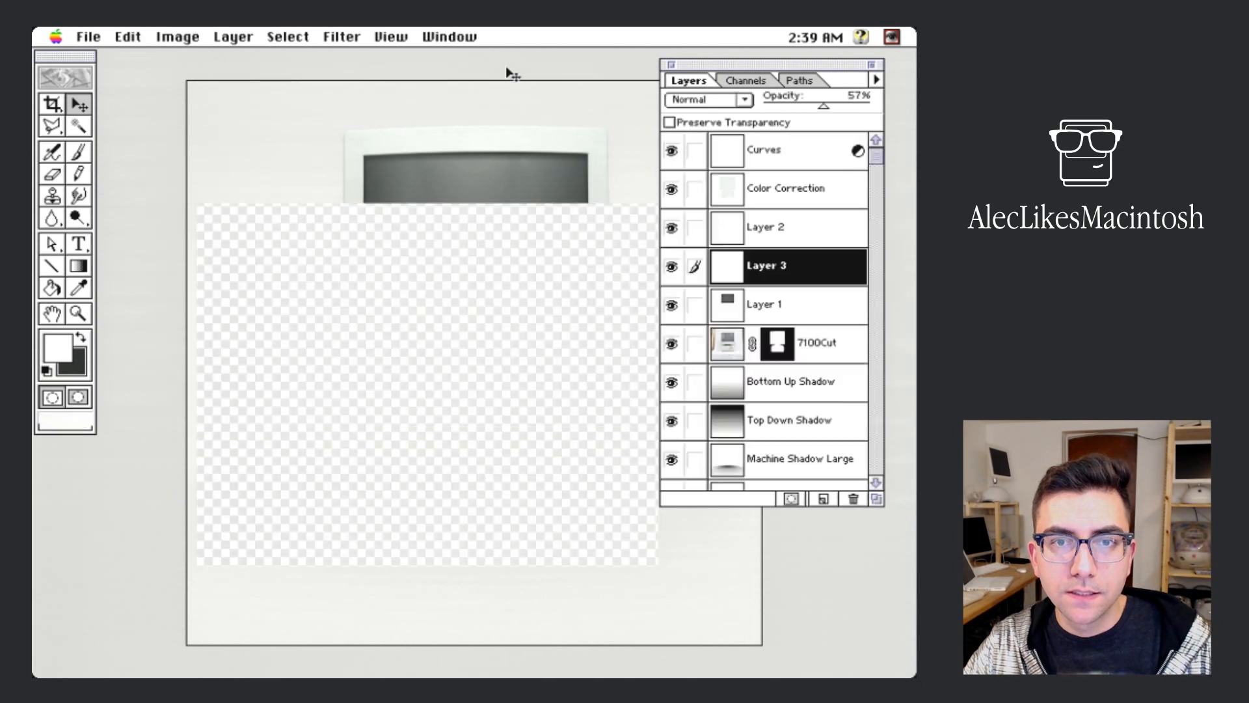
key("super+v")
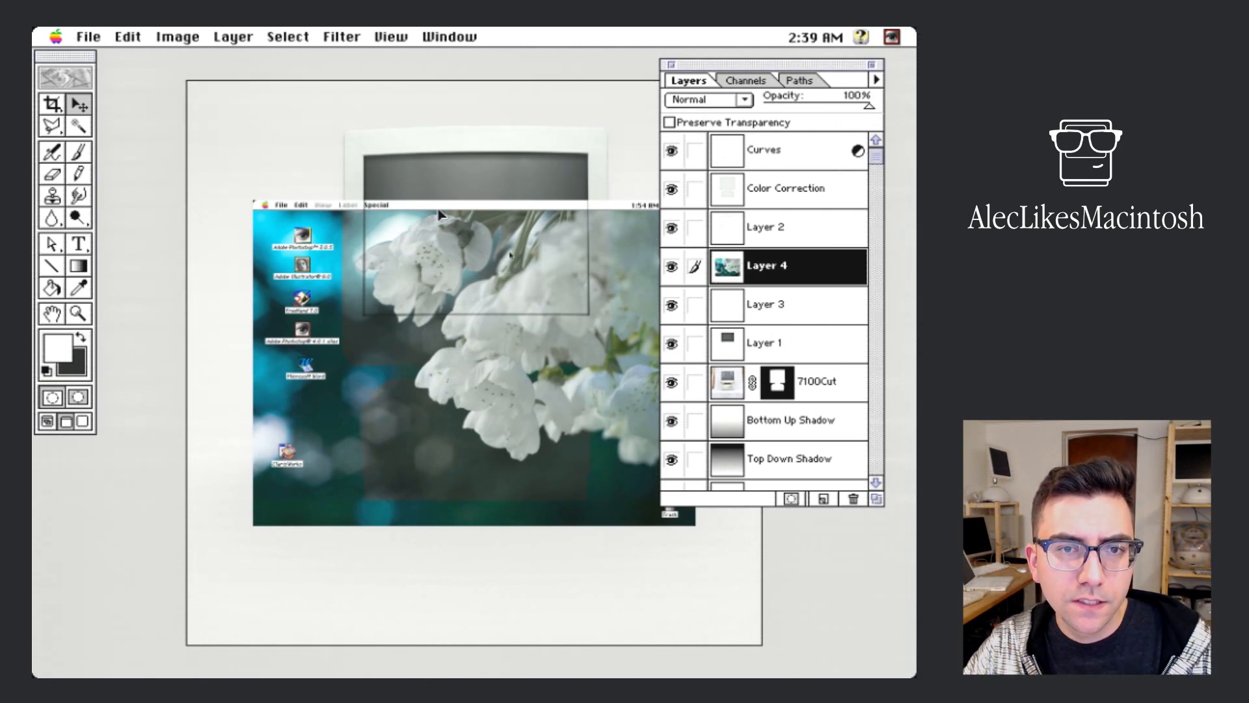
Step: Move the pasted screenshot up over the monitor, and reorder the Curves and Color Correction layers to sit just below Layer 1
left_click_drag(445, 198, 424, 117)
left_click_drag(793, 151, 792, 361)
left_click_drag(791, 151, 791, 362)
Step: Transform the desktop screenshot on Layer 4 so it fits inside the dark display area of the monitor
left_click(792, 189)
left_click(233, 37)
left_click(325, 274)
left_click_drag(232, 120, 397, 240)
left_click_drag(469, 284, 497, 236)
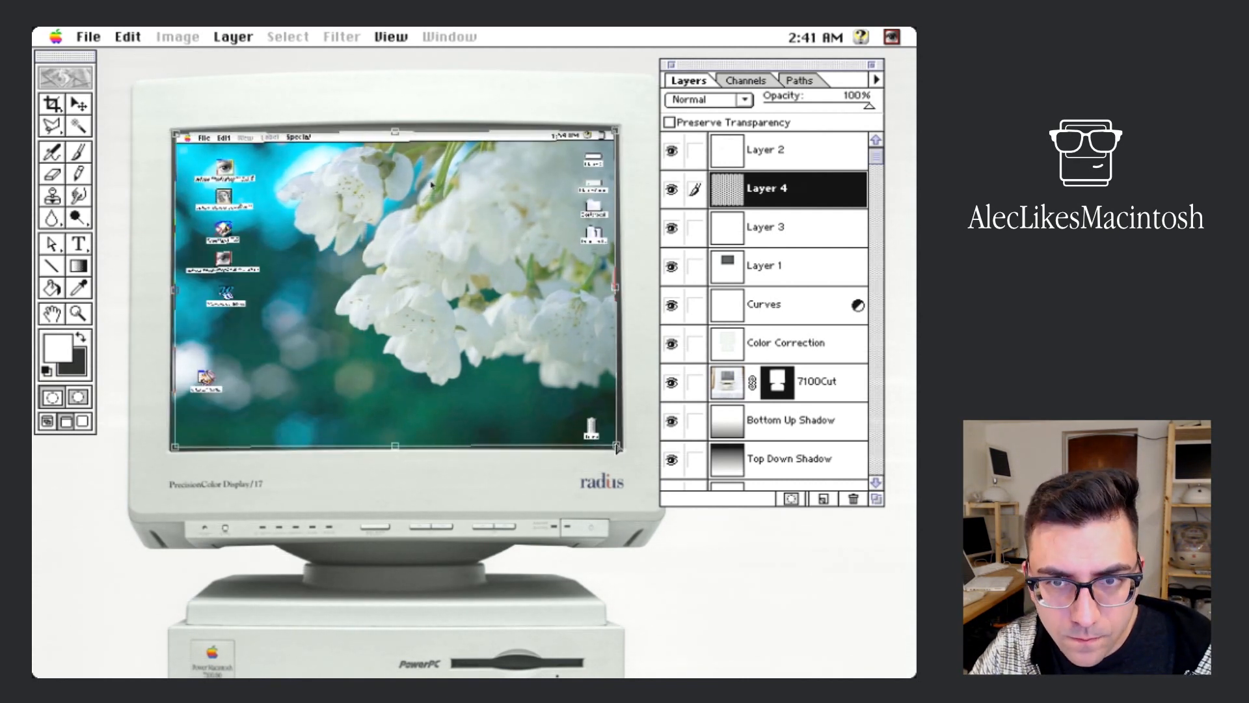
key("Return")
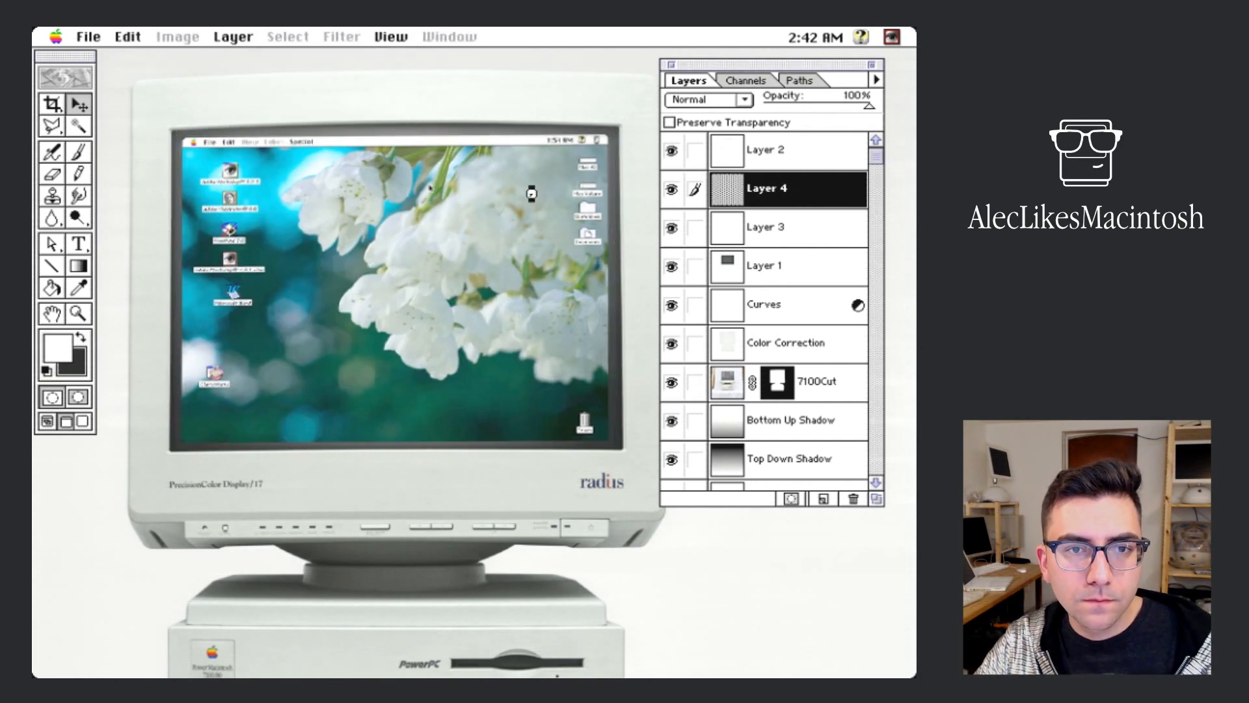
left_click(340, 37)
left_click(505, 170)
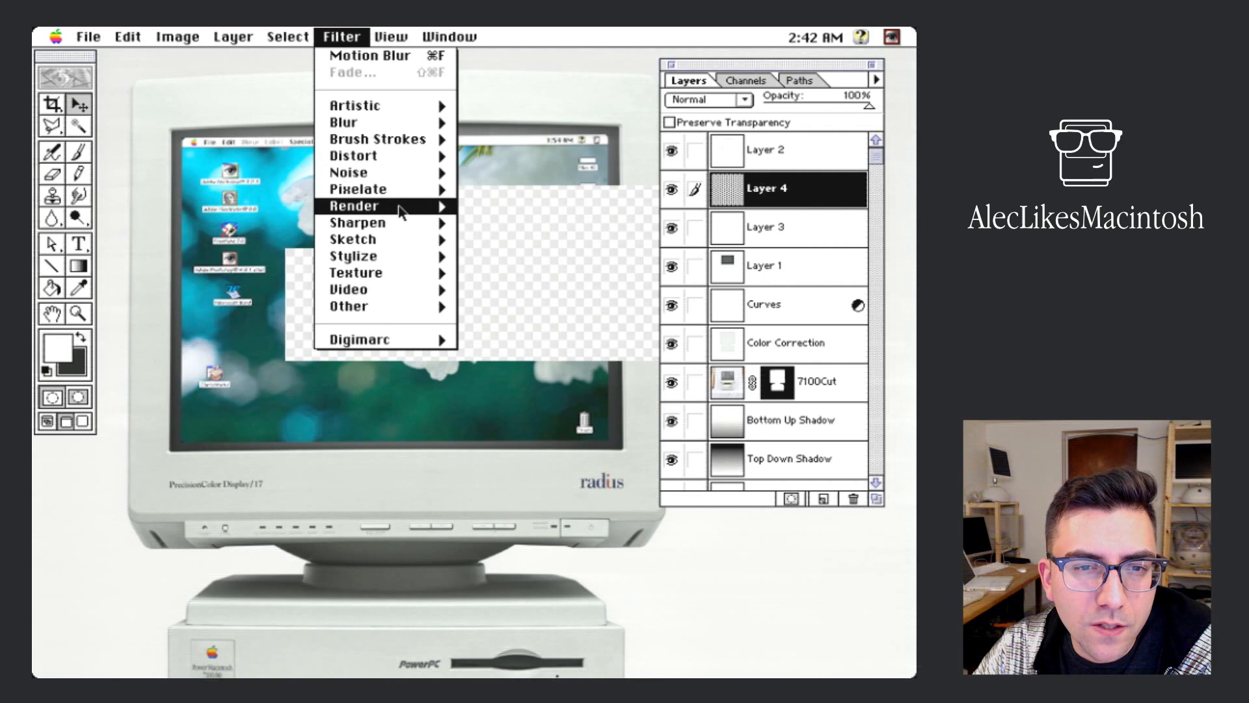
mouse_move(411, 341)
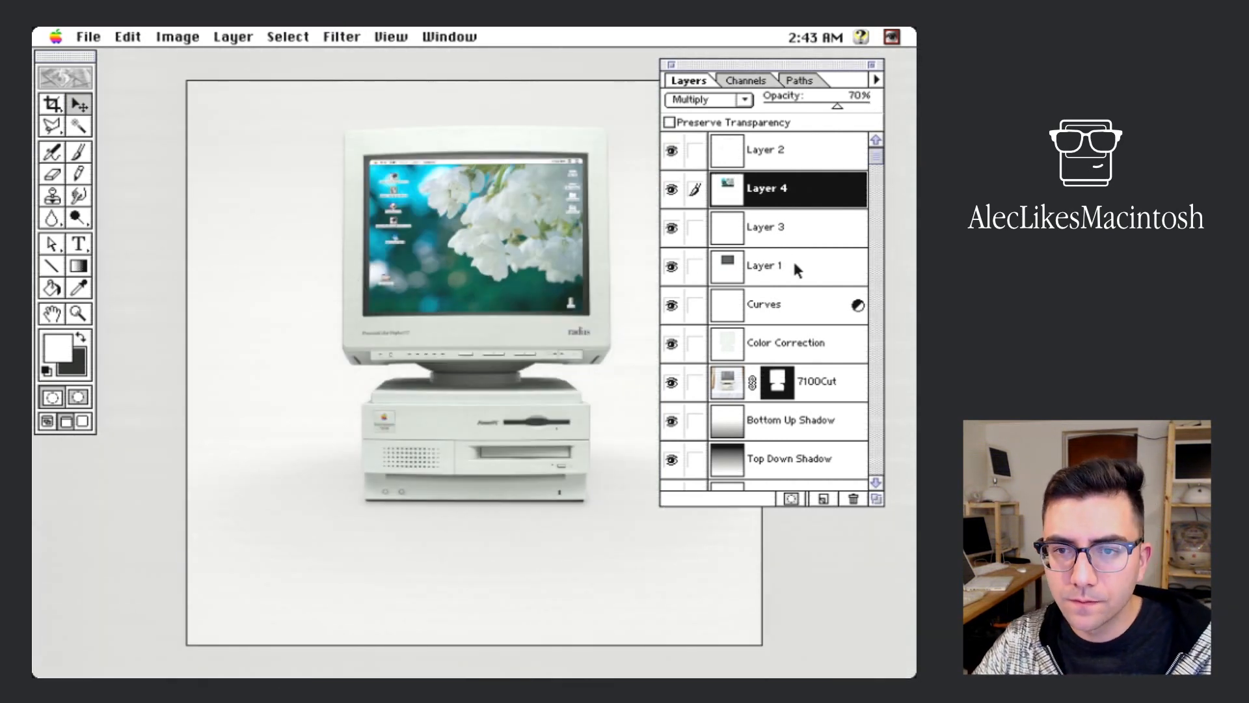
Step: Select Layer 1 and hide Adobe Photoshop 4.0.1 to show the desktop behind the image
left_click(793, 258)
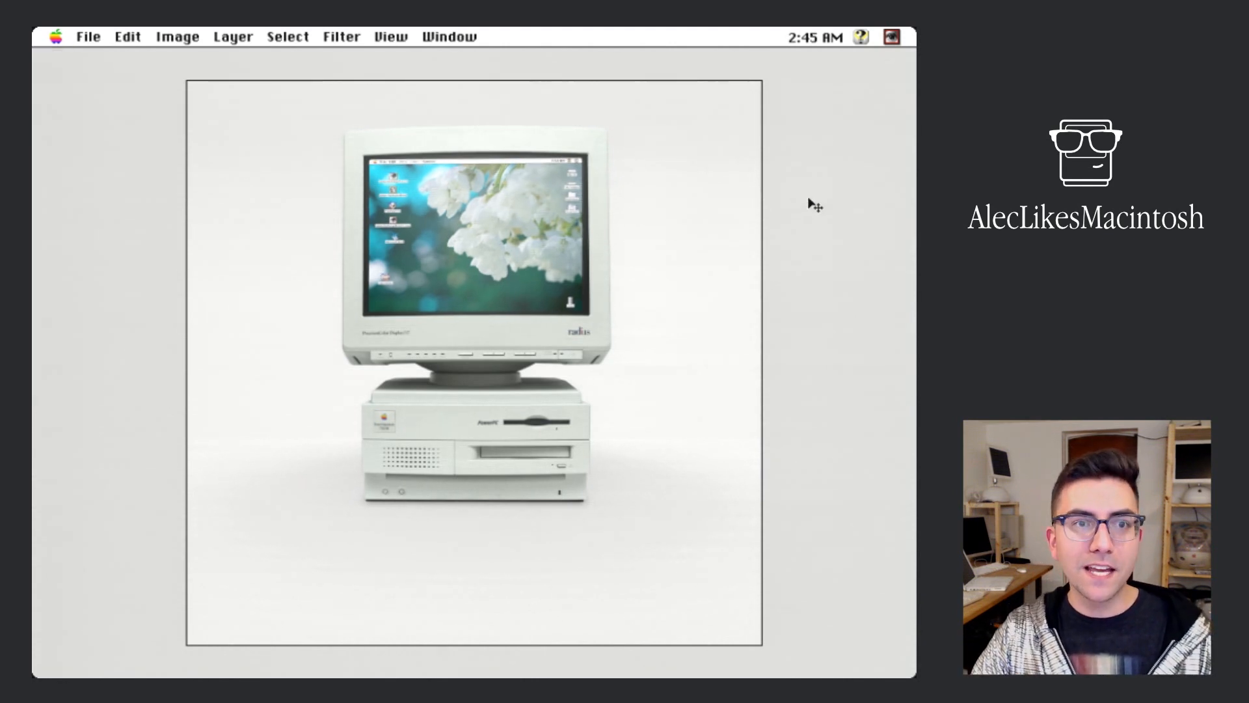
left_click(93, 37)
left_click(93, 37)
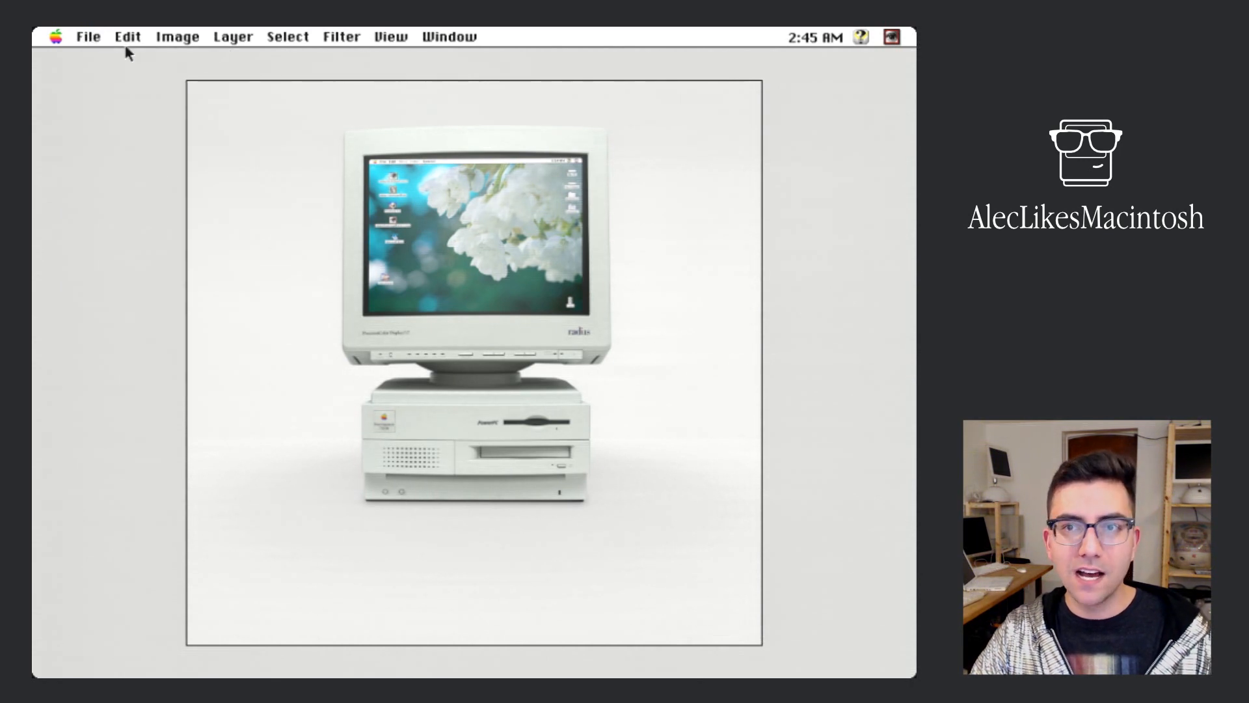
left_click(893, 38)
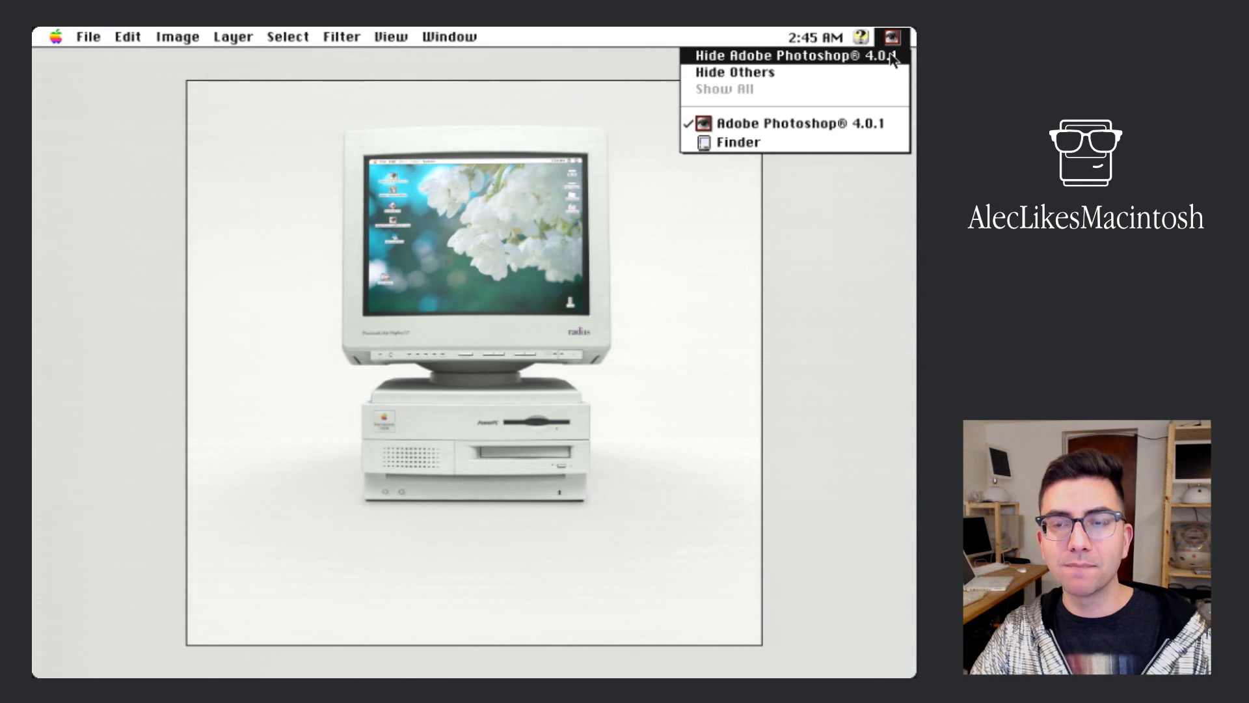
left_click(892, 56)
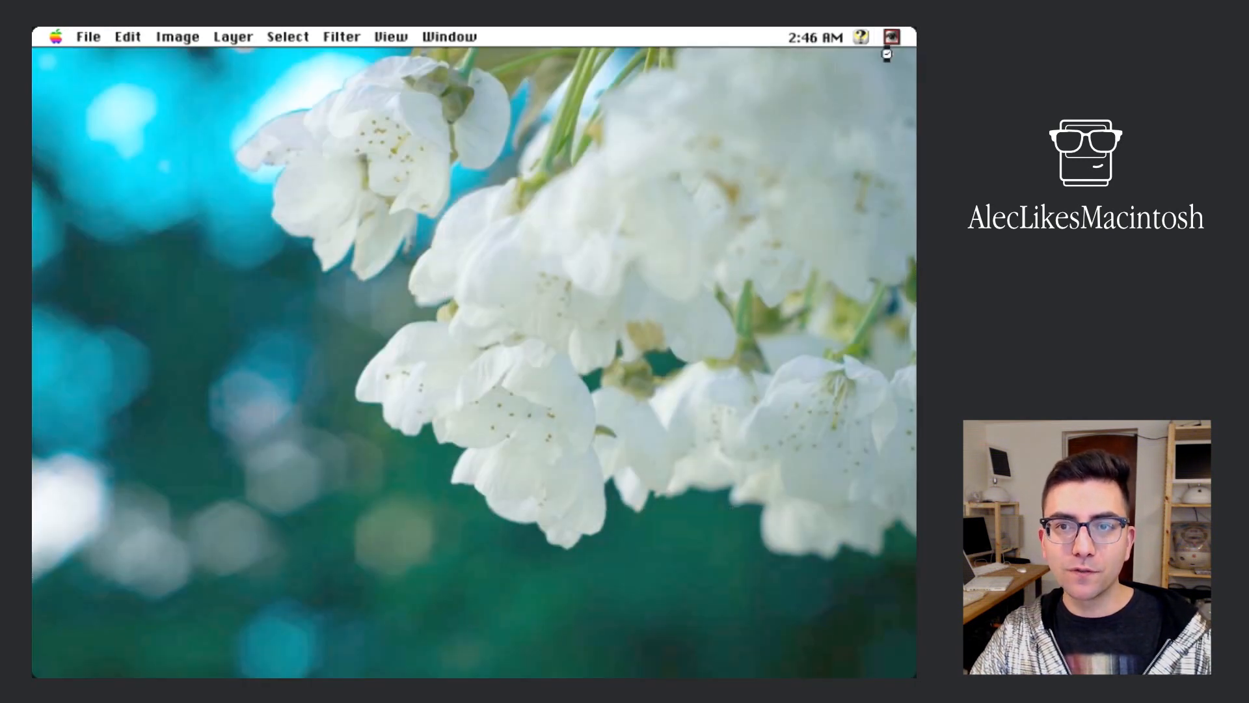